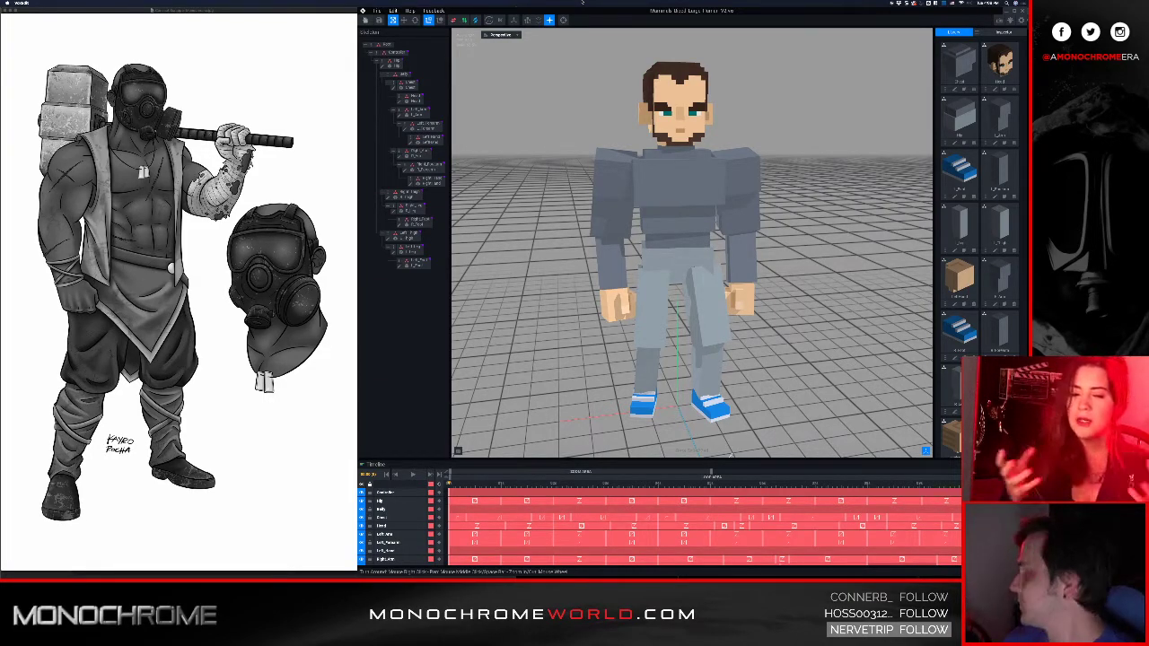
# - Select the character's chest and sync the rigged model to MagicaVoxel for voxel editing
pyautogui.click(682, 168)
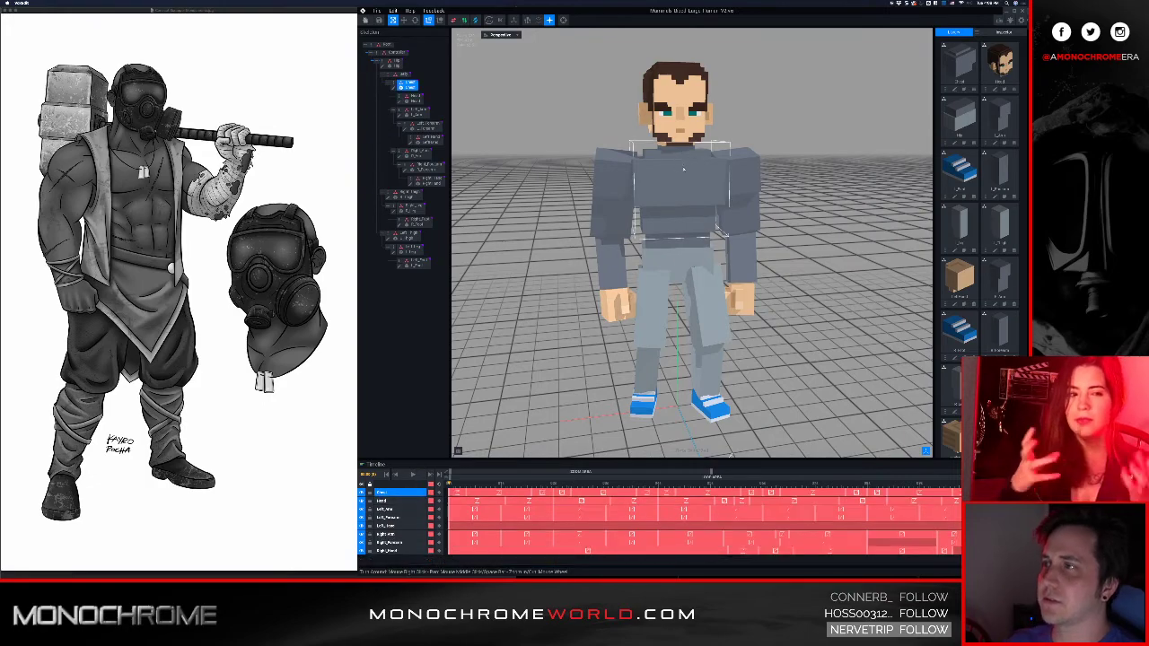
pyautogui.scroll(6, 683, 170)
pyautogui.scroll(-5, 684, 183)
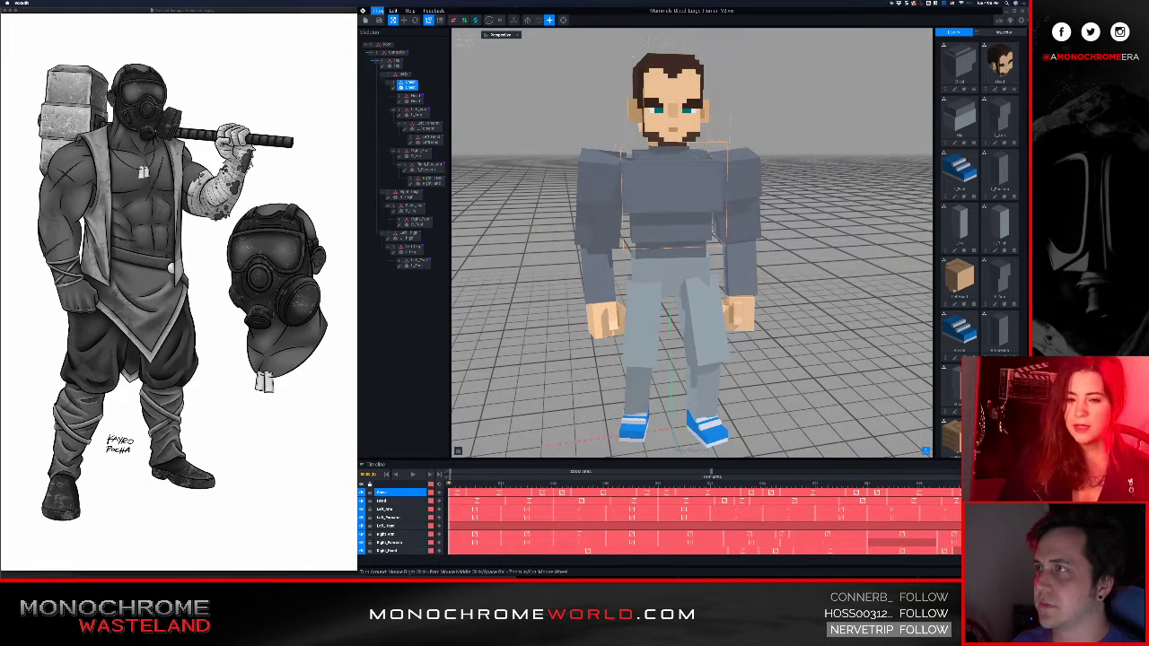
pyautogui.click(377, 10)
pyautogui.moveTo(395, 47)
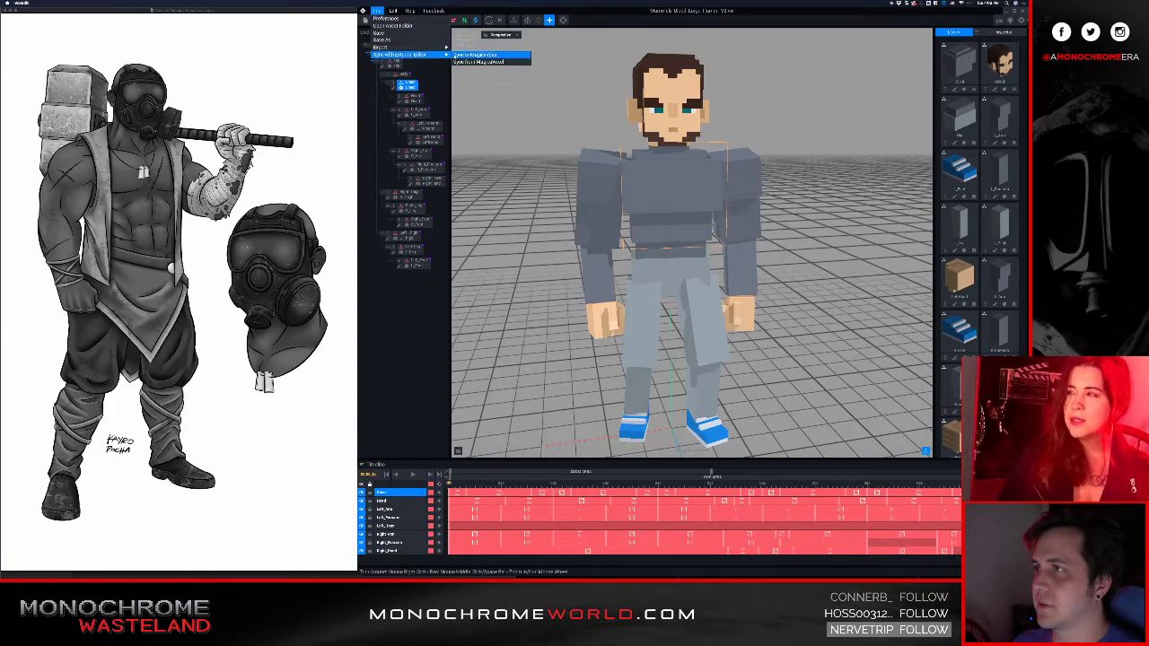
pyautogui.click(456, 55)
# - Switch to MagicaVoxel and open the character's head for voxel editing, framed from the front
pyautogui.moveTo(824, 221); pyautogui.dragTo(556, 211, button='right')
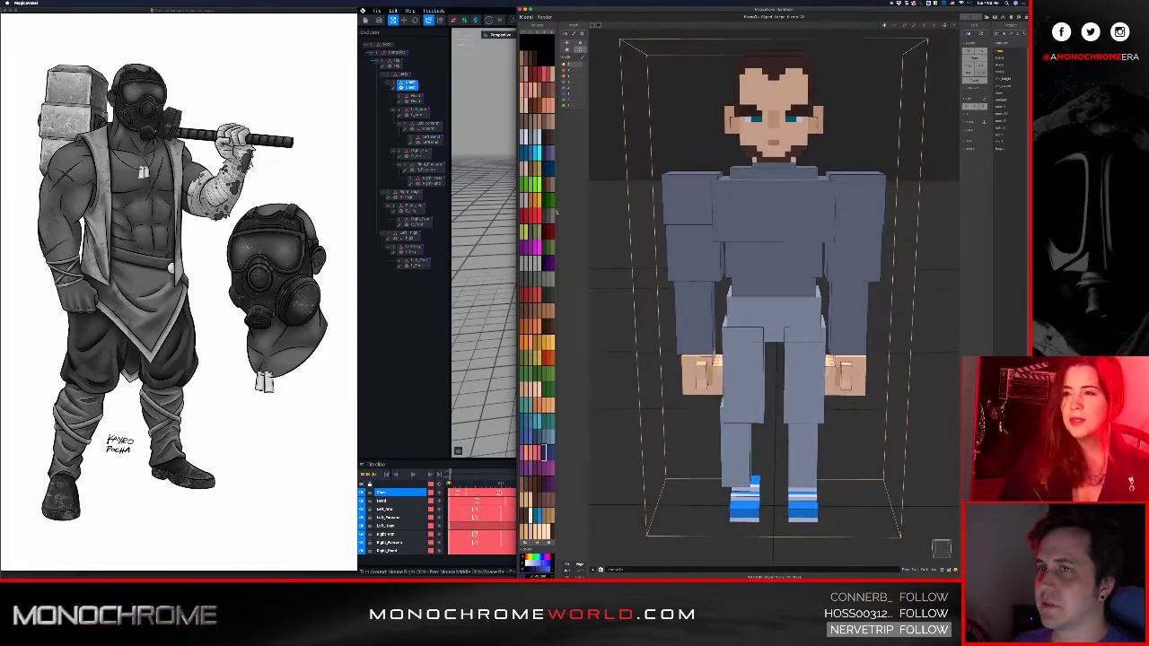
pyautogui.scroll(2, 620, 222)
pyautogui.click(785, 142)
pyautogui.doubleClick(785, 141)
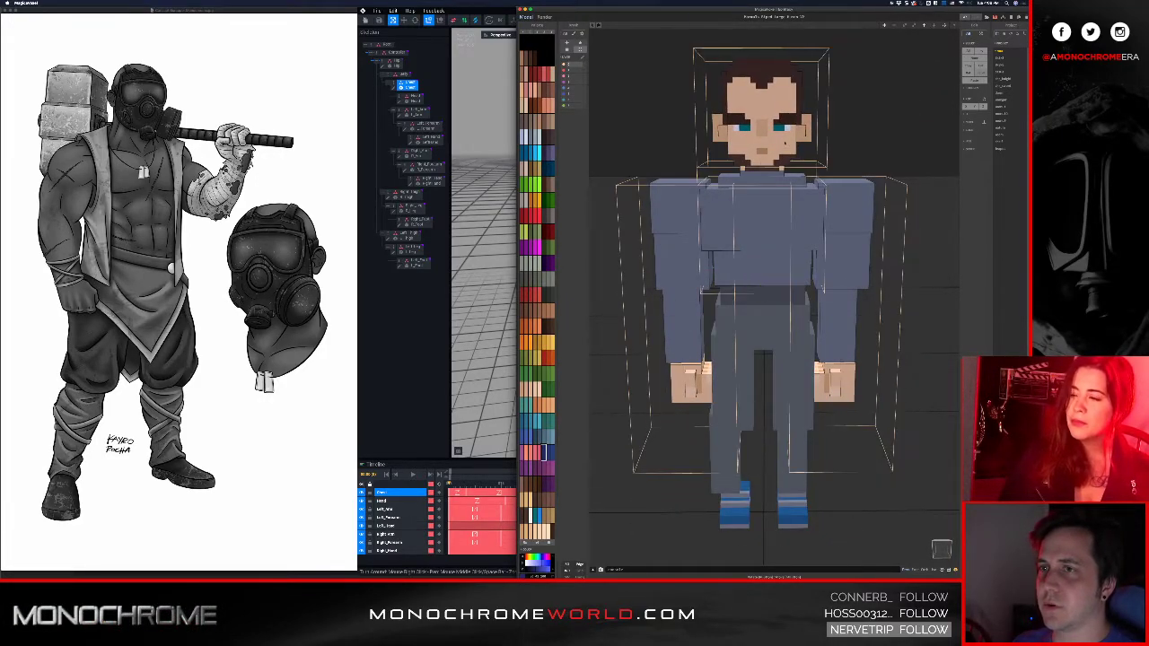
pyautogui.doubleClick(785, 142)
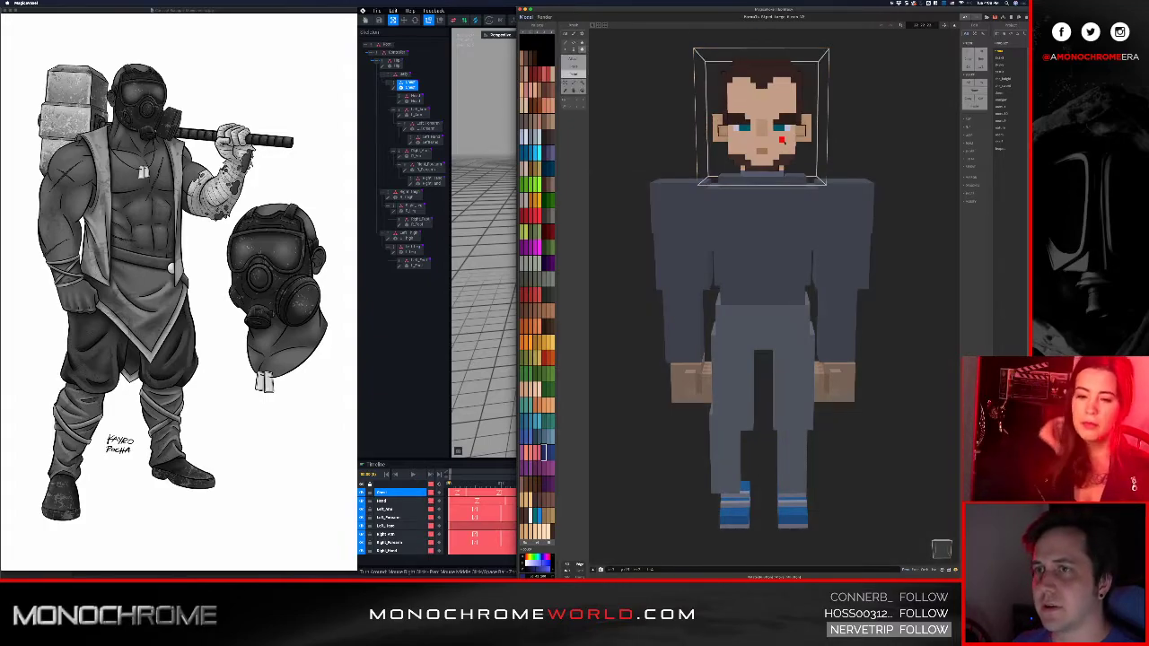
pyautogui.scroll(4, 756, 355)
pyautogui.moveTo(757, 356)
pyautogui.mouseDown(button='right')
pyautogui.moveTo(715, 385)
pyautogui.moveTo(759, 321)
pyautogui.moveTo(779, 246)
pyautogui.moveTo(623, 256)
pyautogui.moveTo(759, 297)
pyautogui.moveTo(772, 272)
pyautogui.moveTo(763, 238)
pyautogui.mouseUp(button='right')
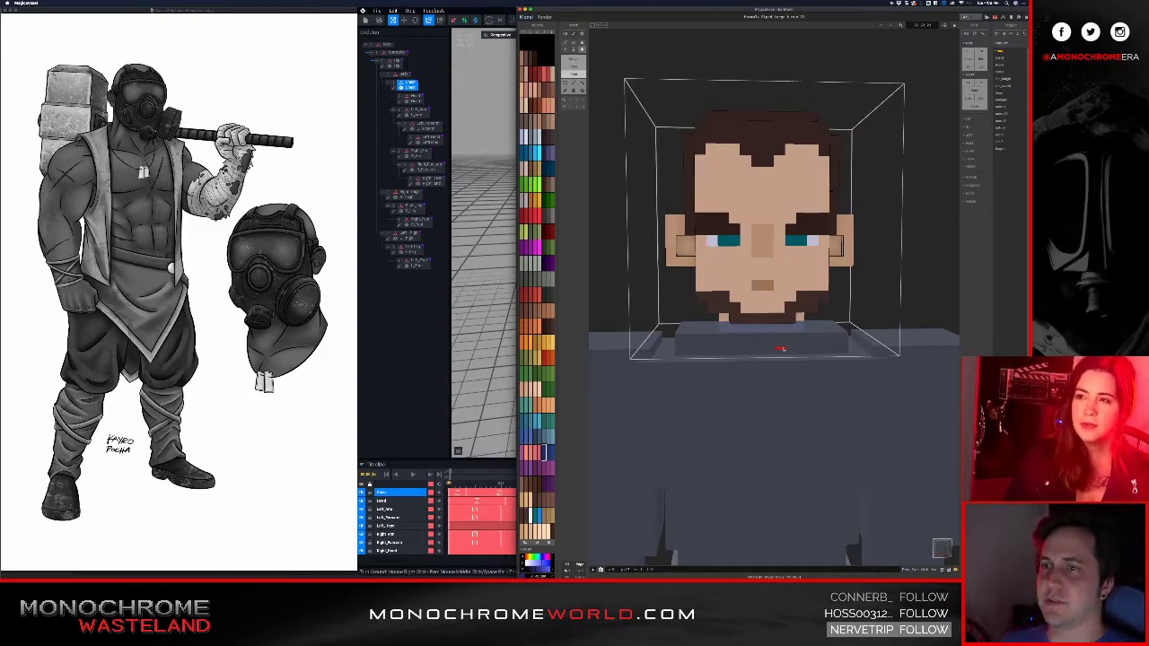
pyautogui.moveTo(789, 253)
pyautogui.mouseDown(button='right')
pyautogui.moveTo(602, 261)
pyautogui.moveTo(788, 251)
pyautogui.moveTo(792, 263)
pyautogui.moveTo(800, 249)
pyautogui.moveTo(786, 268)
pyautogui.mouseUp(button='right')
pyautogui.scroll(1, 793, 260)
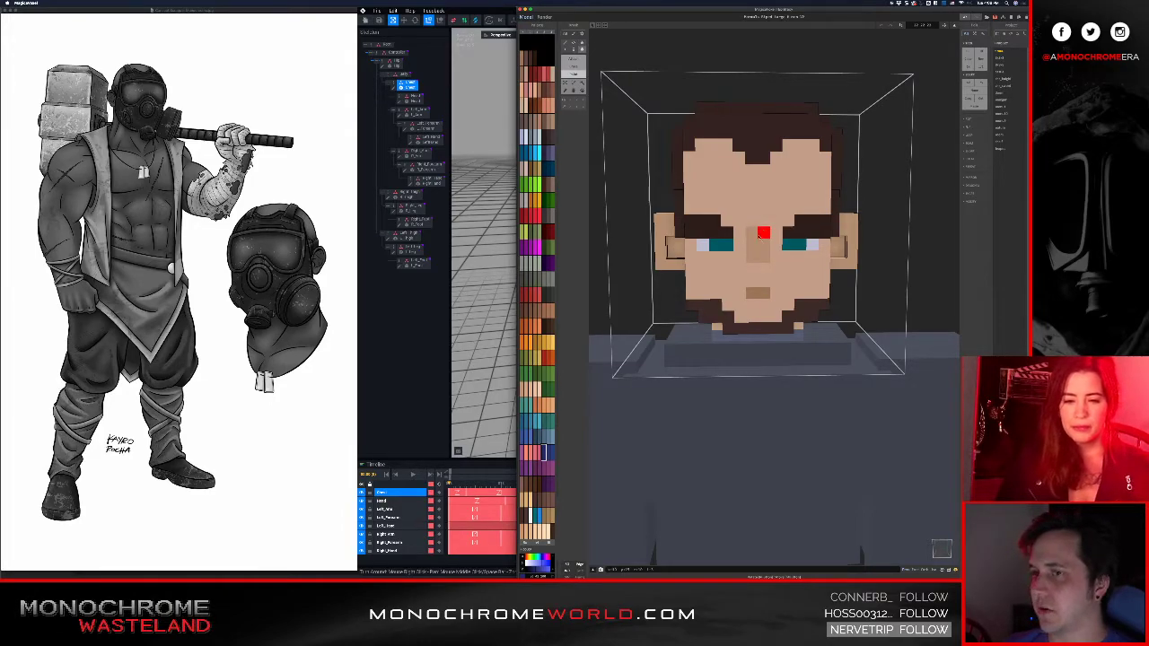
pyautogui.moveTo(782, 288)
pyautogui.mouseDown(button='right')
pyautogui.moveTo(692, 343)
pyautogui.moveTo(759, 336)
pyautogui.moveTo(791, 290)
pyautogui.mouseUp(button='right')
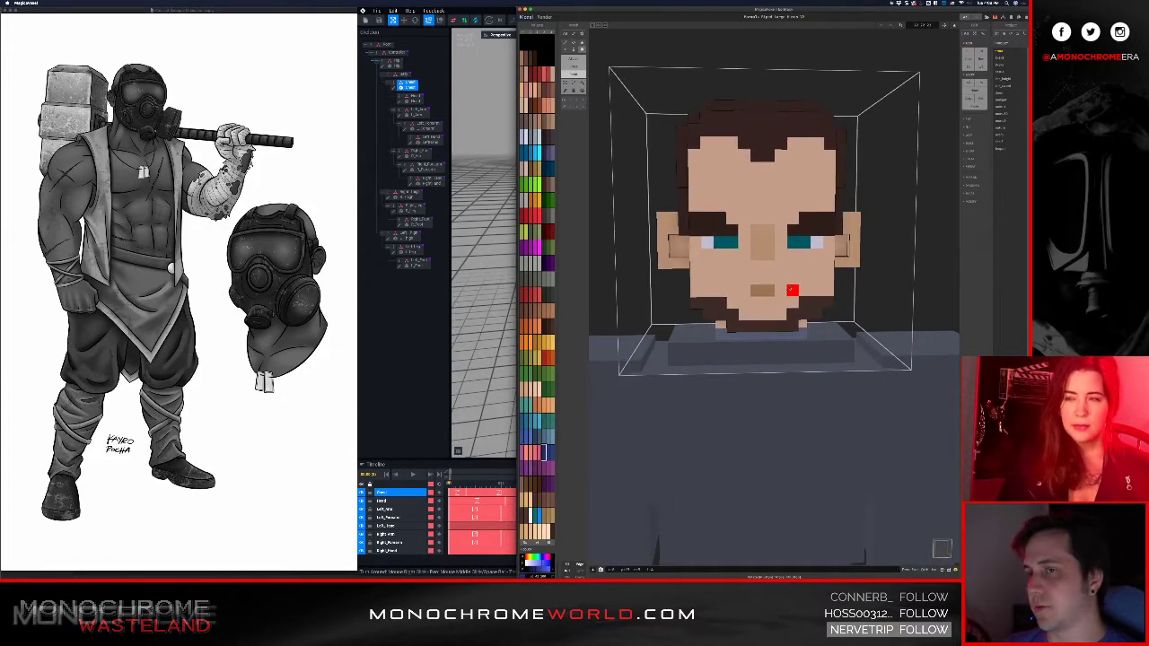
pyautogui.moveTo(787, 267); pyautogui.dragTo(795, 262, button='right')
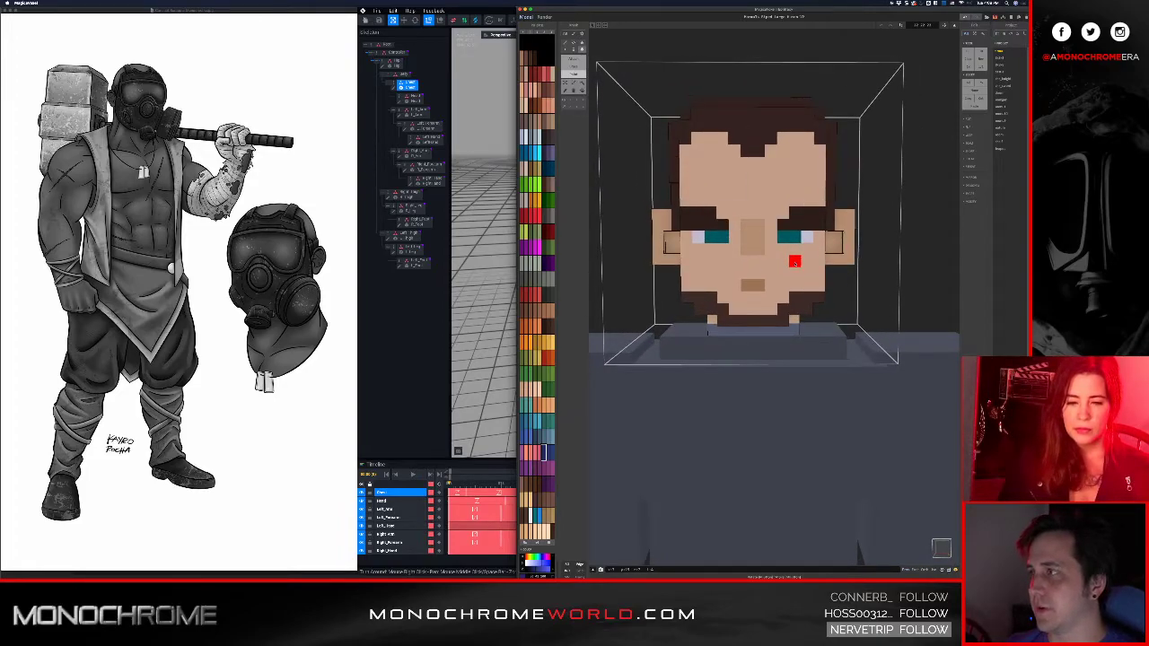
pyautogui.moveTo(777, 264); pyautogui.dragTo(765, 290, button='right')
pyautogui.scroll(3, 765, 294)
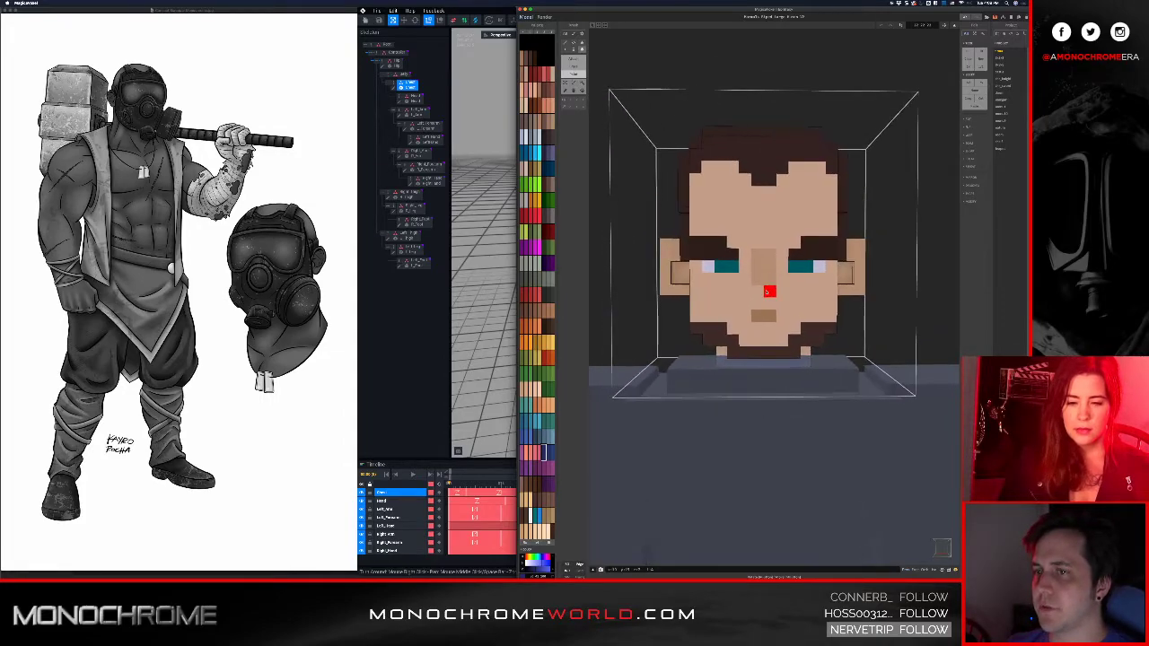
pyautogui.scroll(-1, 749, 279)
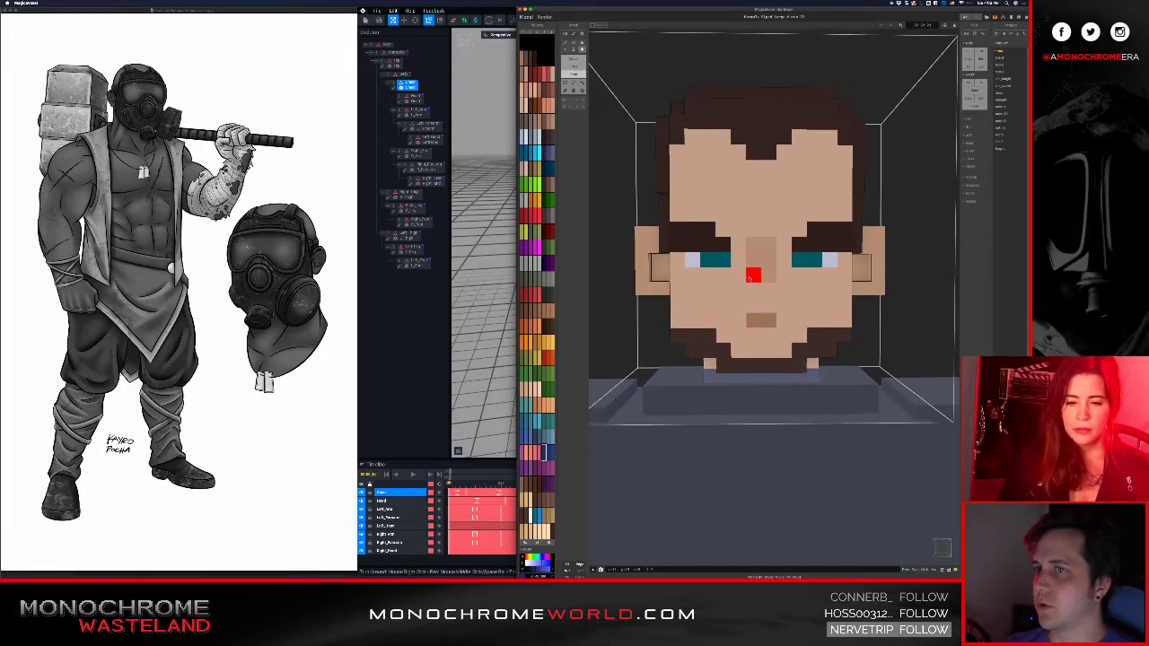
pyautogui.scroll(-1, 751, 279)
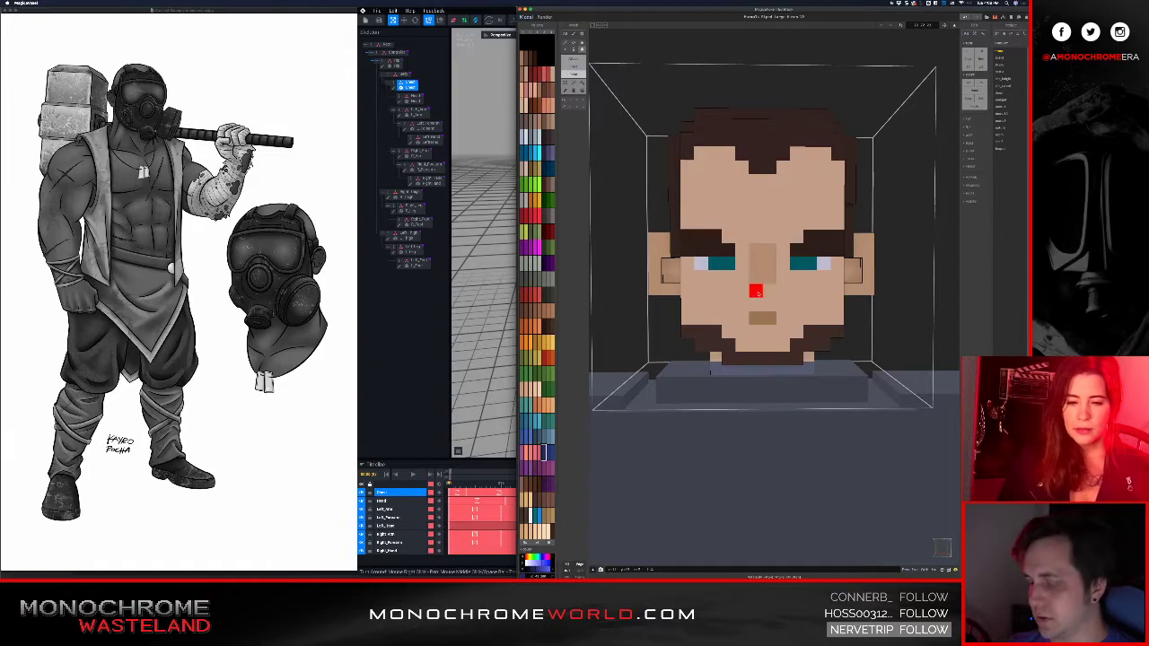
pyautogui.moveTo(734, 305)
pyautogui.mouseDown(button='right')
pyautogui.moveTo(676, 254)
pyautogui.moveTo(605, 249)
pyautogui.moveTo(728, 259)
pyautogui.moveTo(718, 261)
pyautogui.mouseUp(button='right')
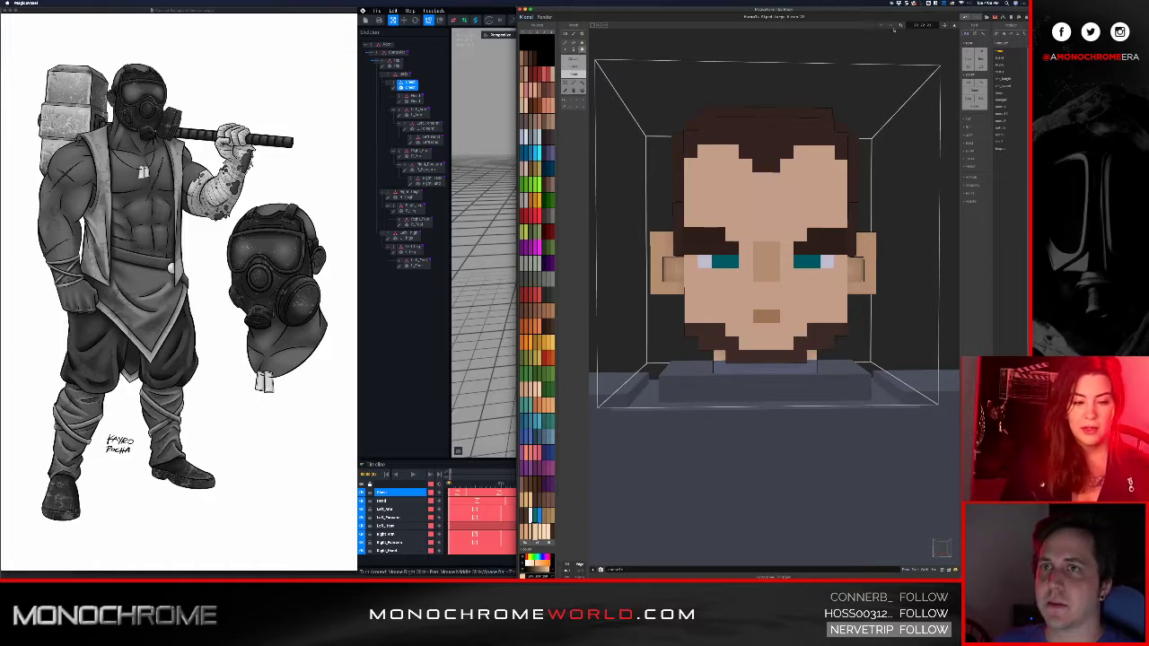
# - Change the palette colour of the face's skin to a dark brown
pyautogui.click(744, 179)
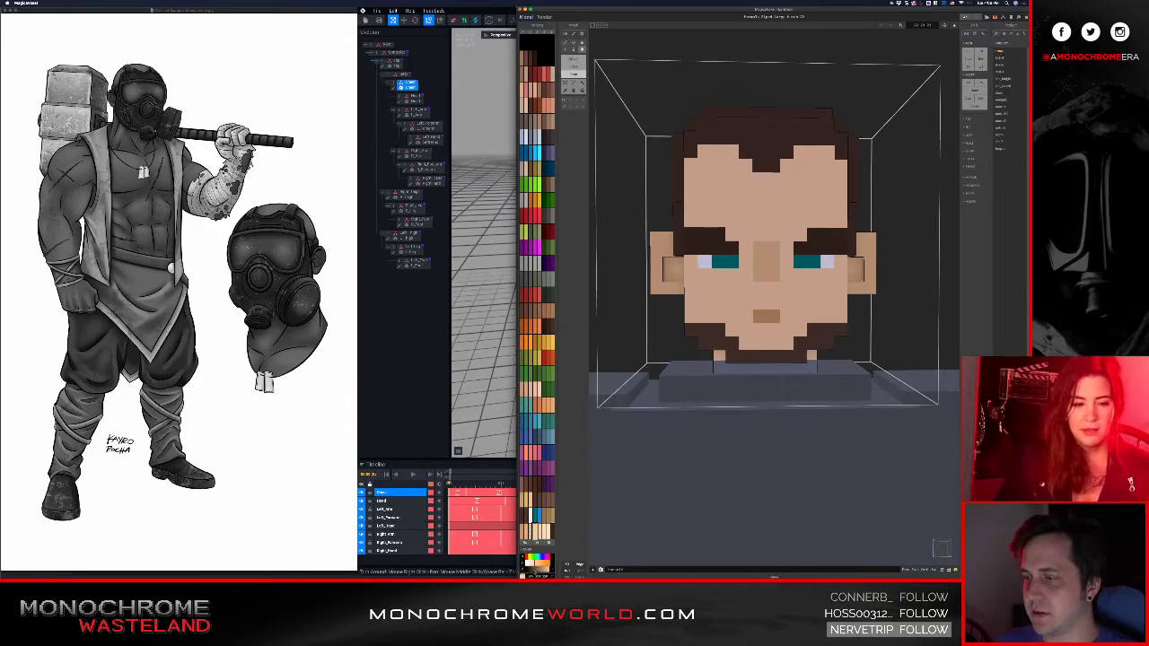
pyautogui.moveTo(536, 571); pyautogui.dragTo(536, 571)
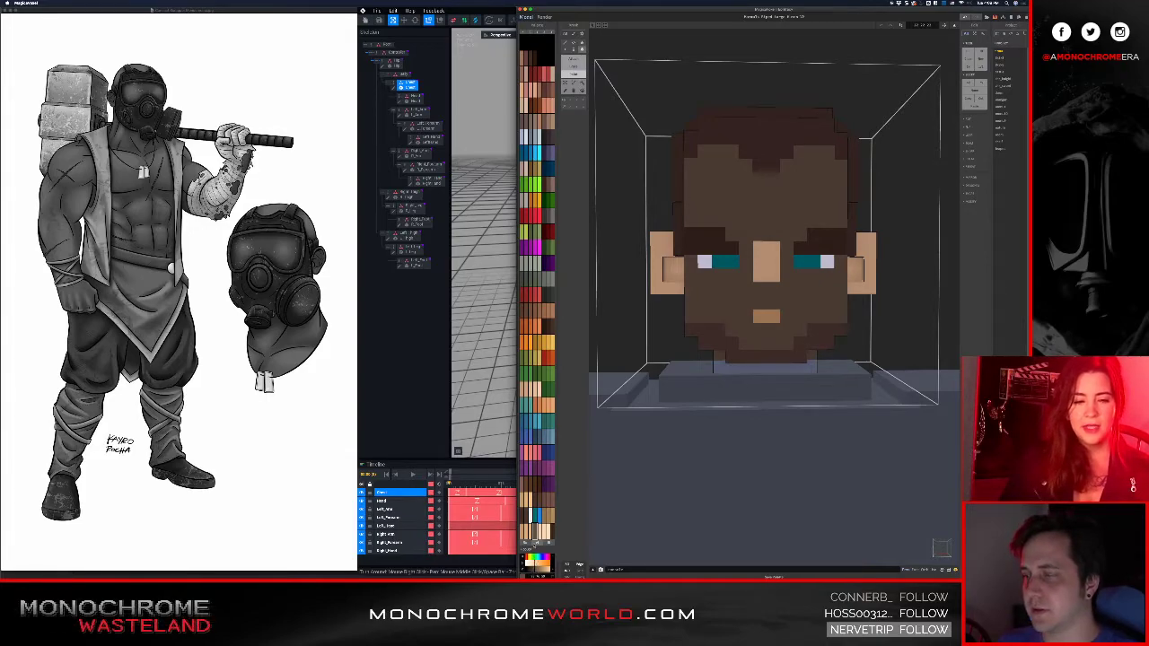
pyautogui.moveTo(786, 343); pyautogui.dragTo(752, 325, button='right')
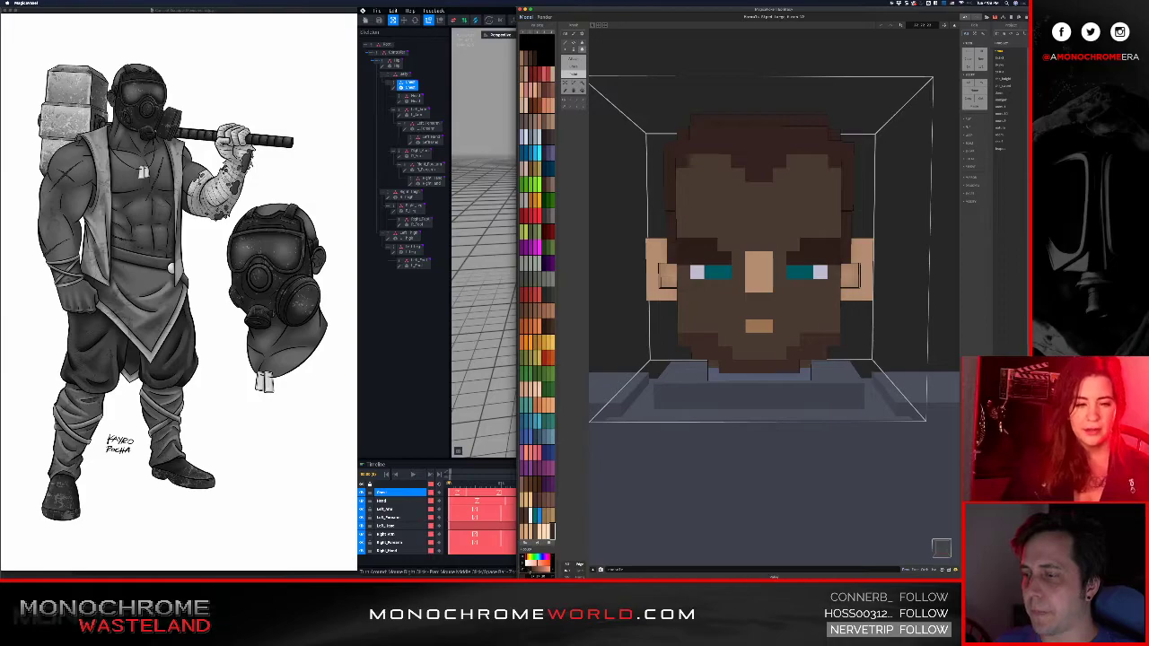
pyautogui.moveTo(534, 572); pyautogui.dragTo(529, 573)
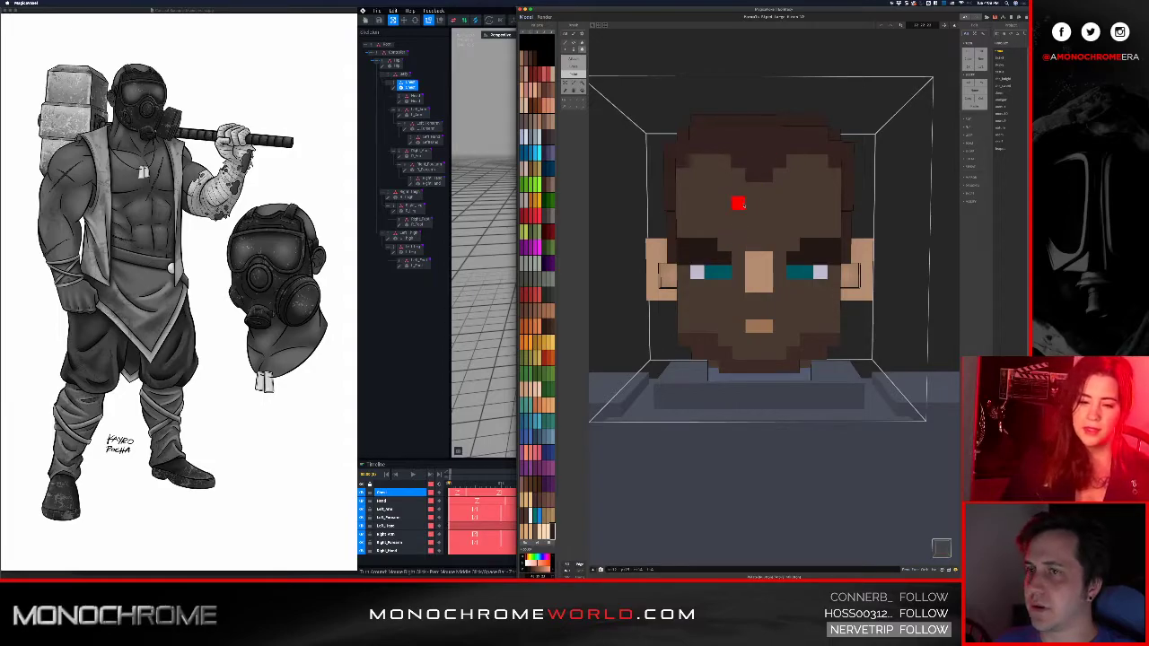
pyautogui.moveTo(750, 207); pyautogui.dragTo(889, 239, button='right')
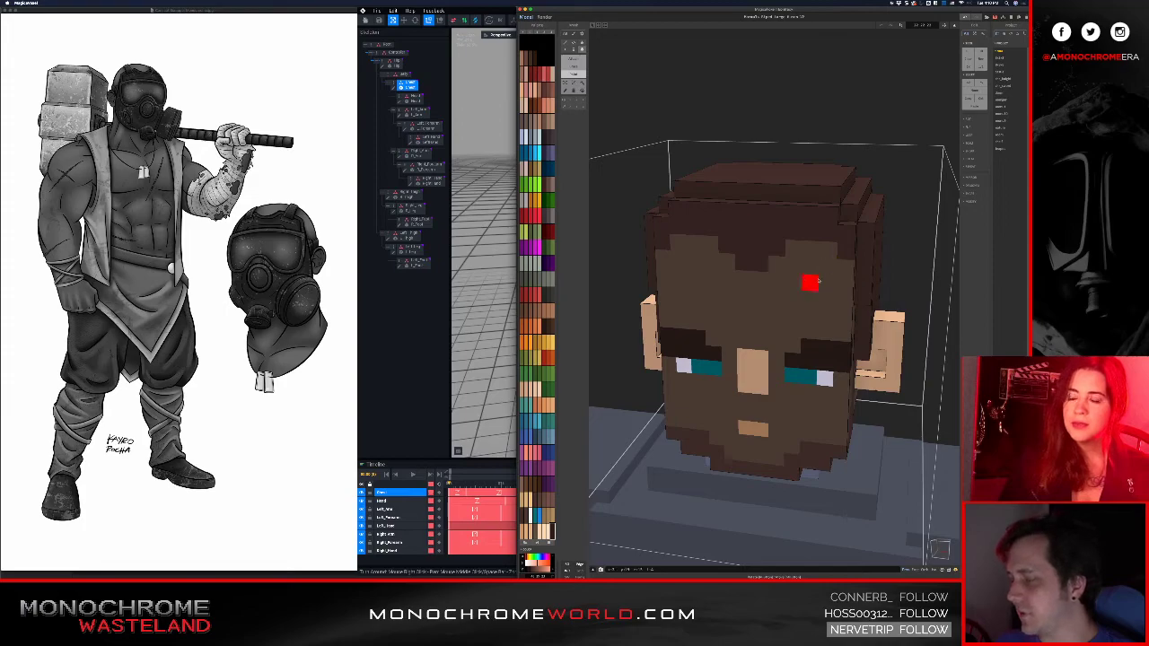
pyautogui.moveTo(828, 279); pyautogui.dragTo(797, 283, button='right')
pyautogui.moveTo(797, 284); pyautogui.dragTo(788, 318, button='middle')
pyautogui.moveTo(753, 367); pyautogui.dragTo(744, 339, button='right')
pyautogui.click(738, 335)
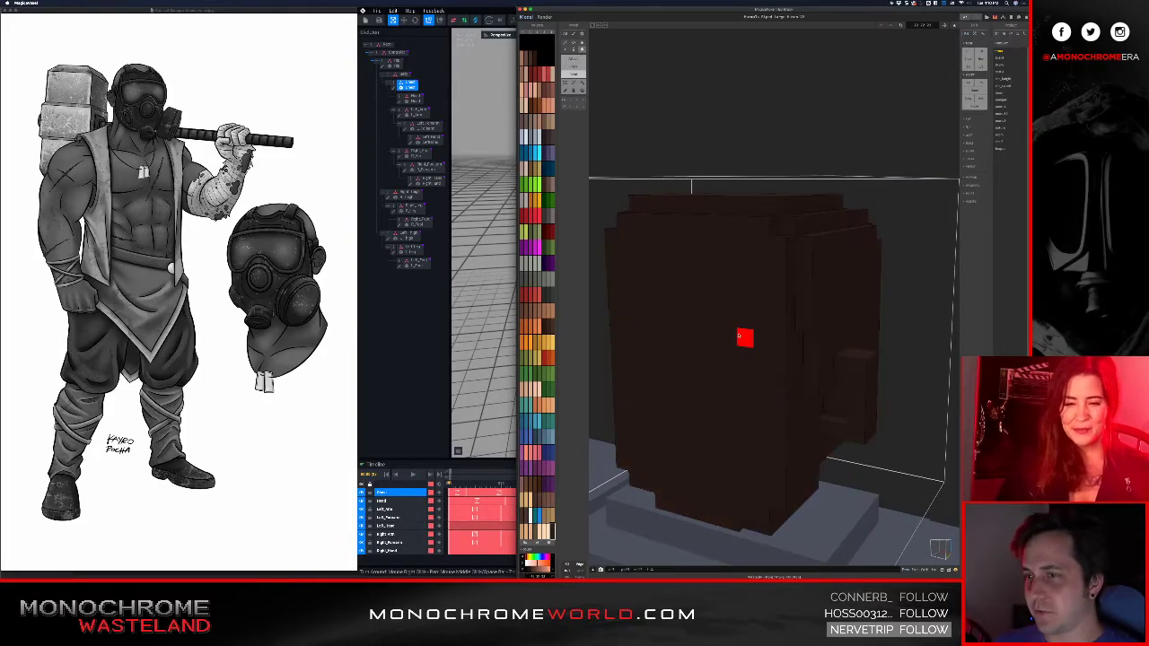
pyautogui.press('super+z')
# - Paint over the hair on one side and the front of the head with the dark brown skin colour
pyautogui.moveTo(761, 281); pyautogui.dragTo(632, 384, button='right')
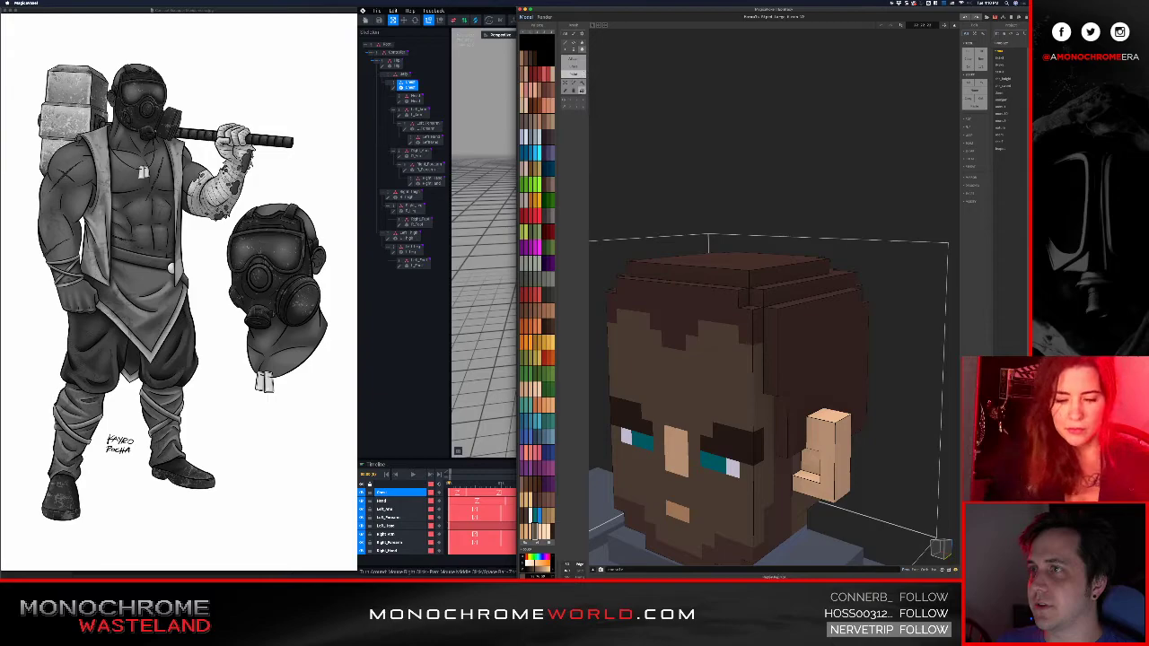
pyautogui.moveTo(774, 386)
pyautogui.mouseDown()
pyautogui.moveTo(859, 312)
pyautogui.moveTo(864, 286)
pyautogui.mouseUp()
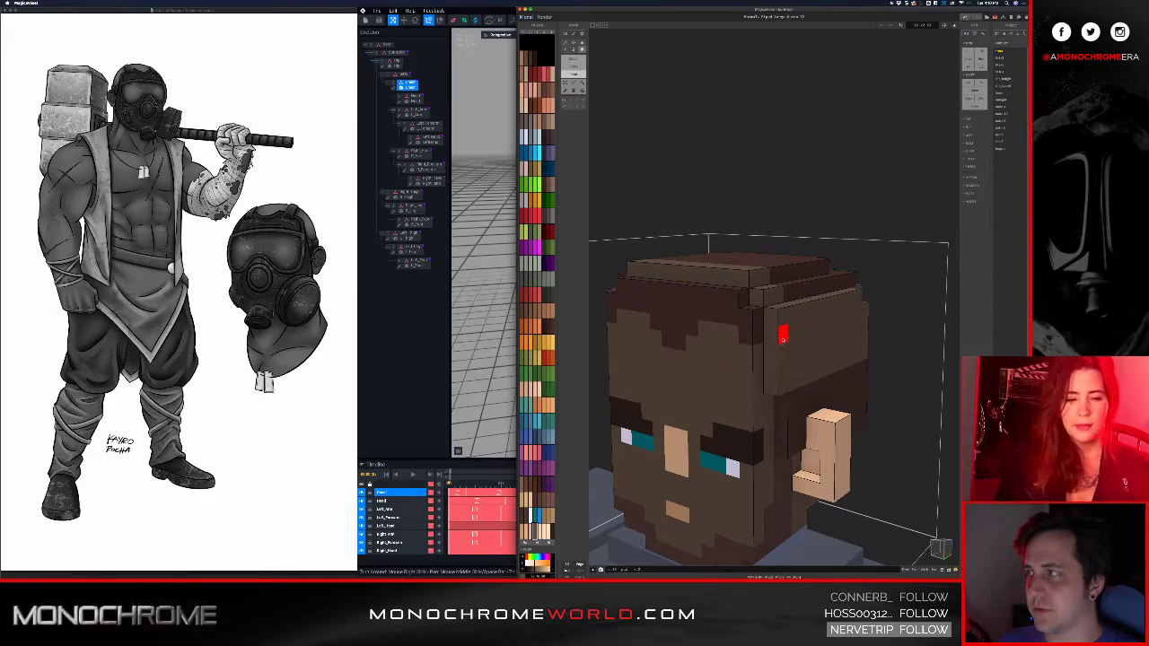
pyautogui.moveTo(763, 346)
pyautogui.mouseDown()
pyautogui.moveTo(634, 269)
pyautogui.moveTo(608, 273)
pyautogui.mouseUp()
pyautogui.moveTo(655, 322); pyautogui.dragTo(705, 361)
pyautogui.moveTo(843, 322)
pyautogui.mouseDown(button='right')
pyautogui.moveTo(801, 328)
pyautogui.moveTo(726, 384)
pyautogui.mouseUp(button='right')
# - Cover the hair on the top and back of the head with the dark brown skin colour
pyautogui.moveTo(704, 310); pyautogui.dragTo(884, 237)
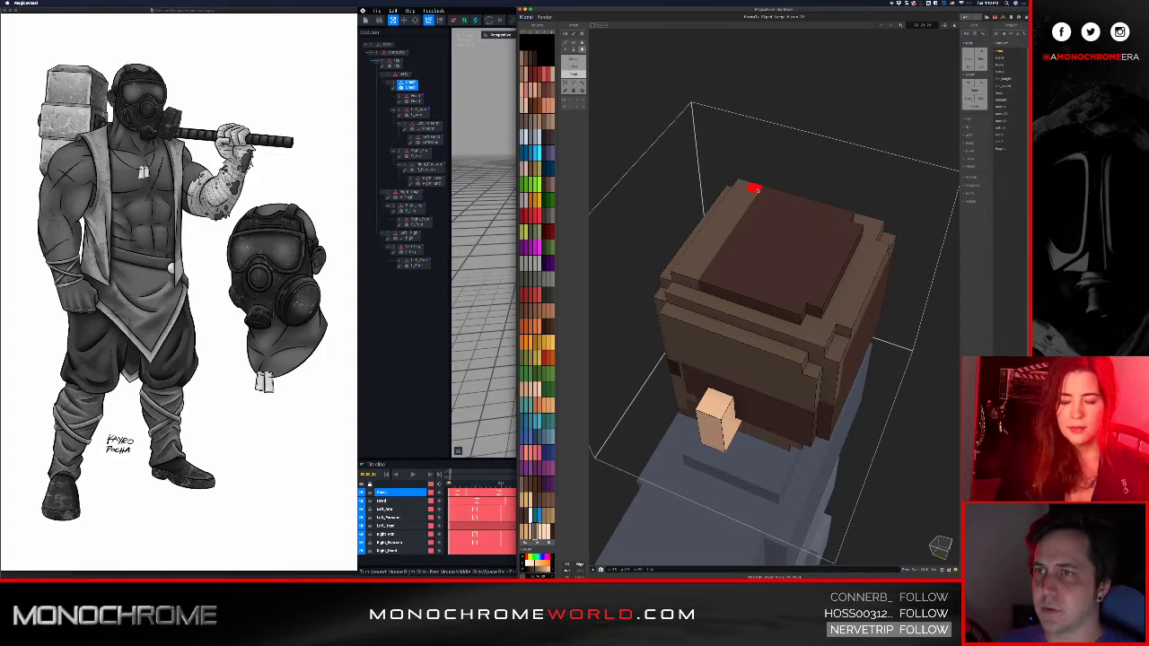
pyautogui.moveTo(810, 321); pyautogui.dragTo(756, 339, button='right')
pyautogui.moveTo(756, 338); pyautogui.dragTo(924, 309)
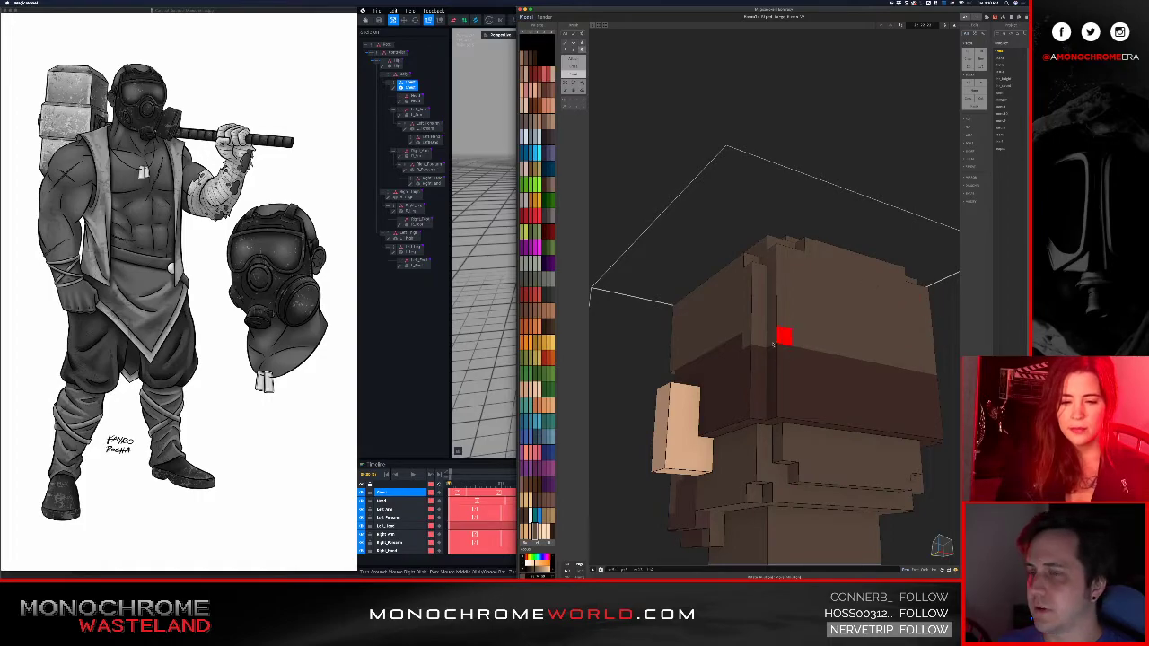
pyautogui.moveTo(713, 344)
pyautogui.mouseDown()
pyautogui.moveTo(889, 441)
pyautogui.moveTo(954, 434)
pyautogui.mouseUp()
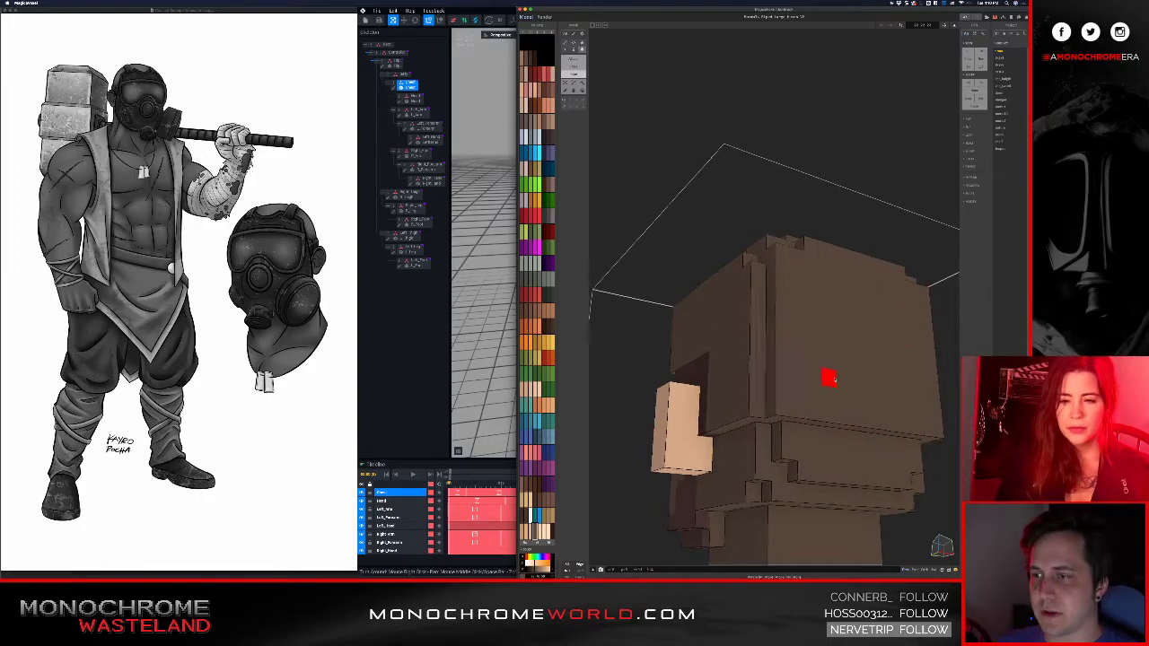
pyautogui.moveTo(829, 380); pyautogui.dragTo(881, 483, button='right')
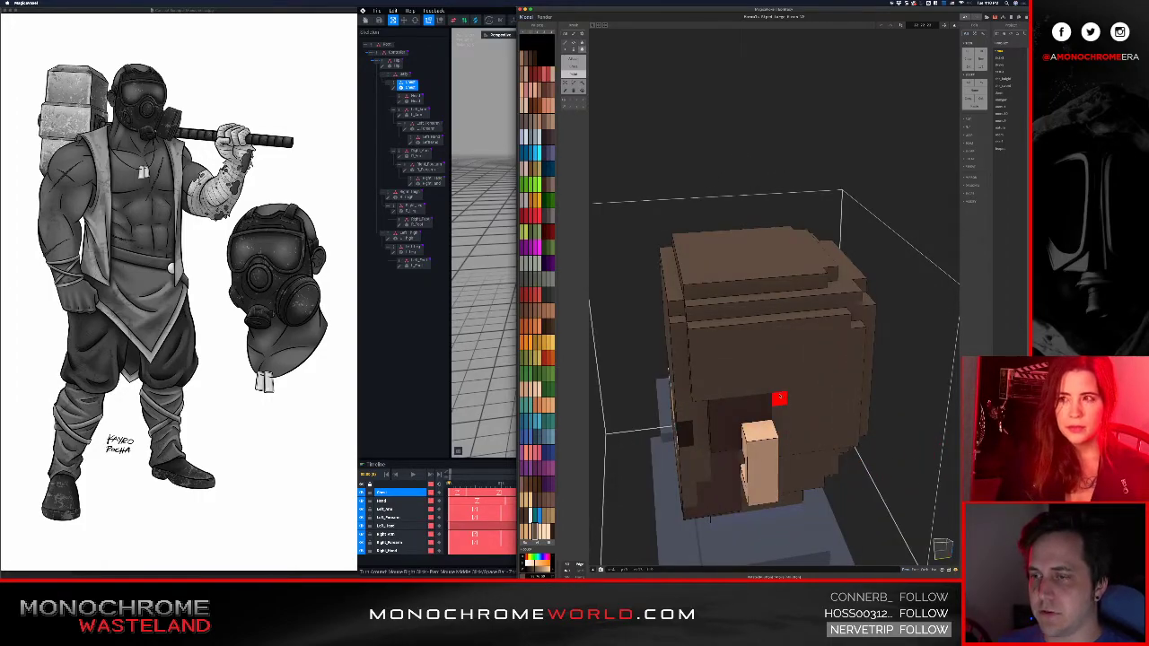
# - Paint over the remaining hair on the other side of the head and around the ear in the skin colour
pyautogui.moveTo(721, 428); pyautogui.dragTo(790, 363, button='right')
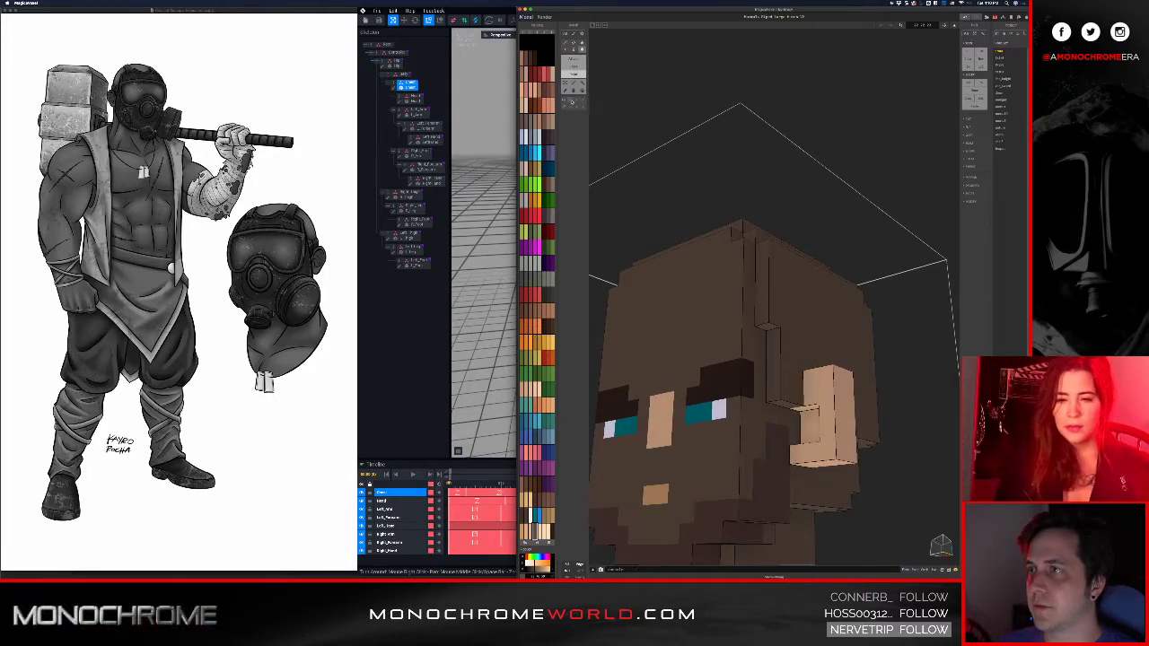
pyautogui.moveTo(662, 318); pyautogui.dragTo(810, 336, button='right')
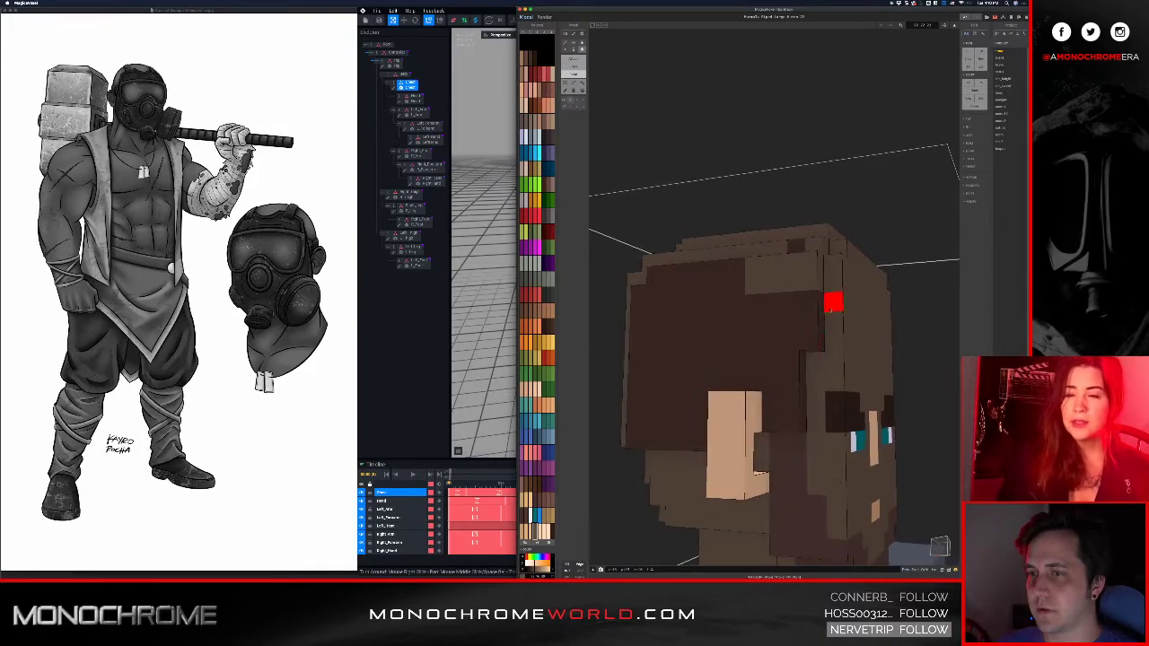
pyautogui.moveTo(789, 360); pyautogui.dragTo(769, 422)
pyautogui.moveTo(735, 383)
pyautogui.mouseDown(button='right')
pyautogui.moveTo(769, 391)
pyautogui.moveTo(656, 385)
pyautogui.moveTo(710, 382)
pyautogui.moveTo(783, 329)
pyautogui.moveTo(779, 314)
pyautogui.moveTo(762, 331)
pyautogui.moveTo(693, 316)
pyautogui.moveTo(712, 366)
pyautogui.mouseUp(button='right')
pyautogui.moveTo(784, 428); pyautogui.dragTo(647, 336)
pyautogui.moveTo(619, 341); pyautogui.dragTo(739, 391, button='right')
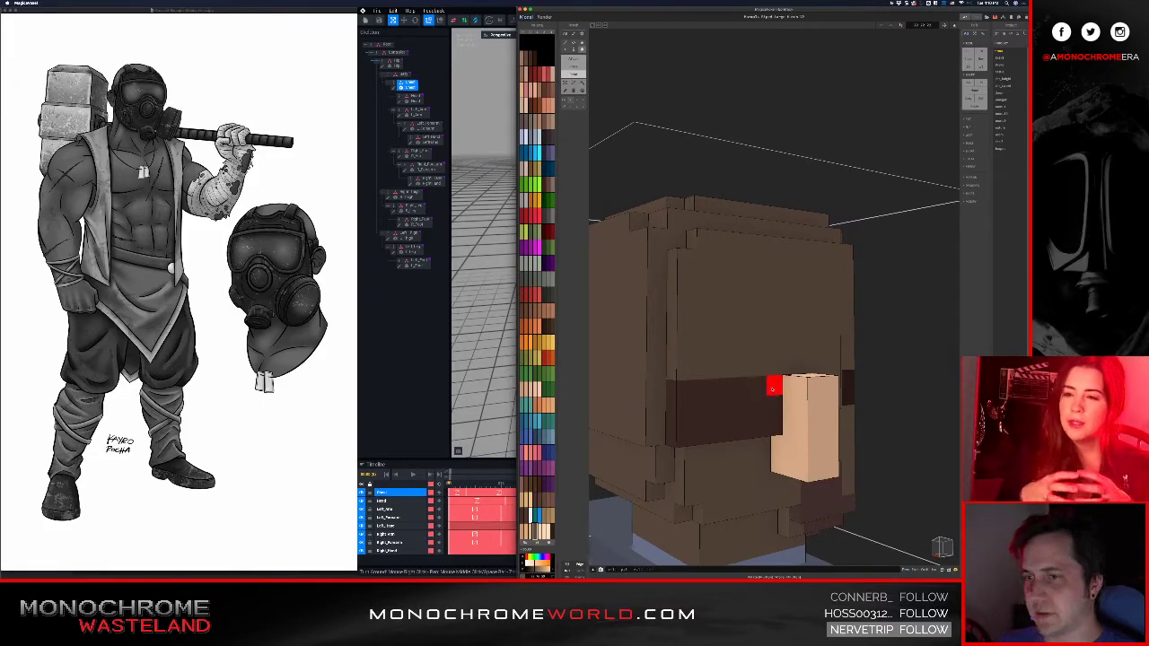
pyautogui.moveTo(669, 444); pyautogui.dragTo(664, 397, button='right')
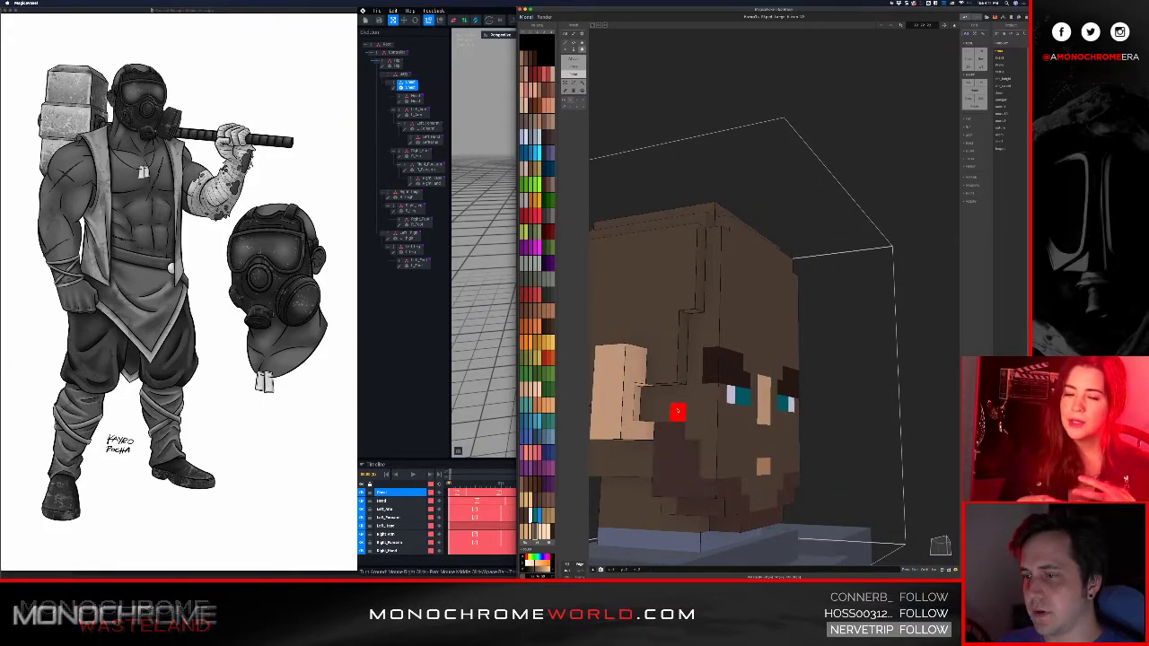
pyautogui.moveTo(671, 356)
pyautogui.mouseDown(button='right')
pyautogui.moveTo(646, 339)
pyautogui.moveTo(563, 410)
pyautogui.moveTo(697, 333)
pyautogui.moveTo(697, 354)
pyautogui.moveTo(735, 346)
pyautogui.moveTo(718, 366)
pyautogui.moveTo(708, 349)
pyautogui.moveTo(731, 321)
pyautogui.moveTo(682, 286)
pyautogui.moveTo(780, 296)
pyautogui.moveTo(802, 259)
pyautogui.moveTo(745, 310)
pyautogui.moveTo(725, 308)
pyautogui.moveTo(808, 323)
pyautogui.moveTo(670, 364)
pyautogui.mouseUp(button='right')
pyautogui.moveTo(705, 311); pyautogui.dragTo(786, 208, button='right')
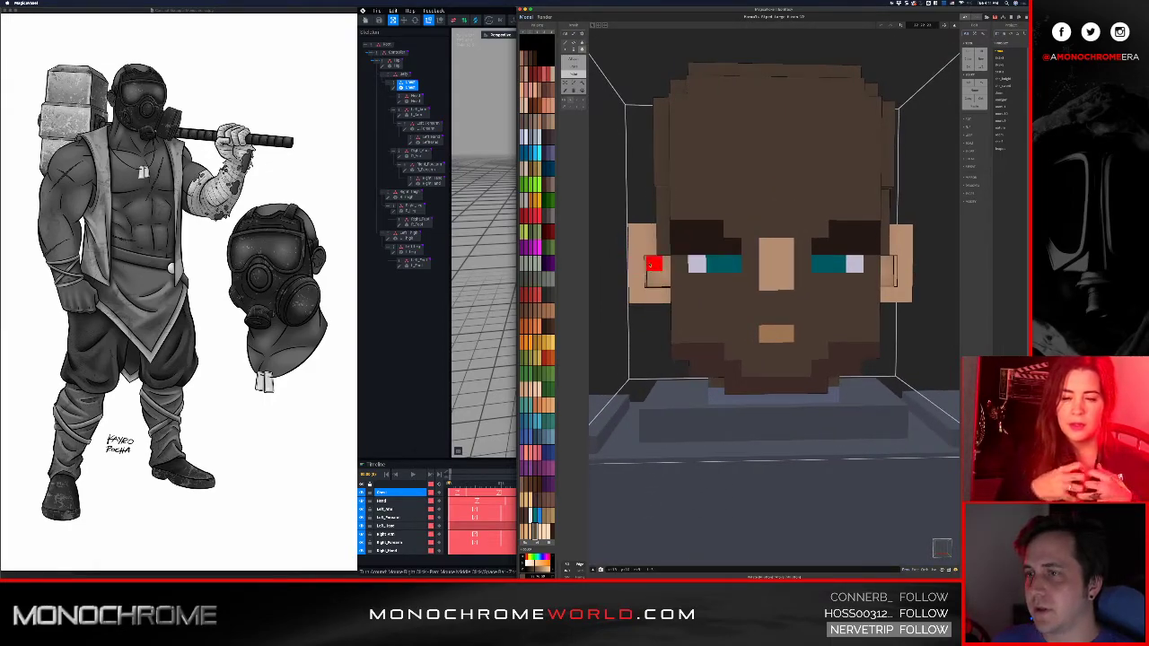
# - Change the palette colours of the nose and ears to dark brown shades matching the face
pyautogui.moveTo(532, 571); pyautogui.dragTo(532, 571)
pyautogui.moveTo(660, 396); pyautogui.dragTo(659, 410, button='right')
pyautogui.moveTo(720, 332); pyautogui.dragTo(678, 341, button='right')
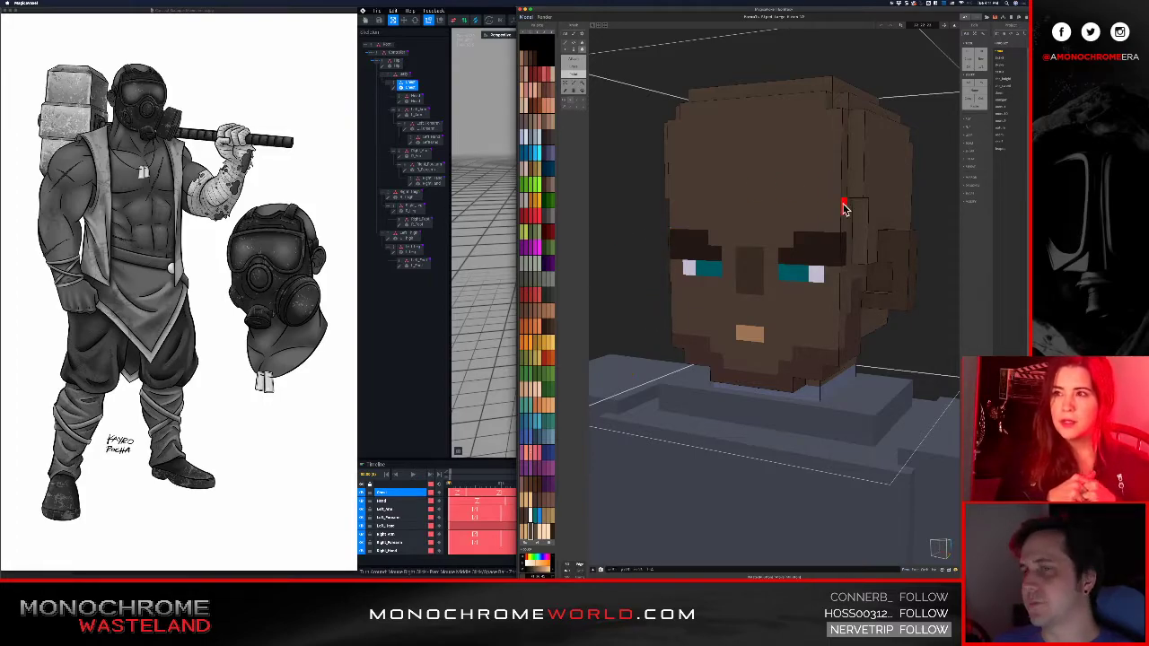
# - Cover the beard on the cheeks and jaw with the skin colour and undo the painting over the mouth
pyautogui.moveTo(821, 348); pyautogui.dragTo(705, 319, button='right')
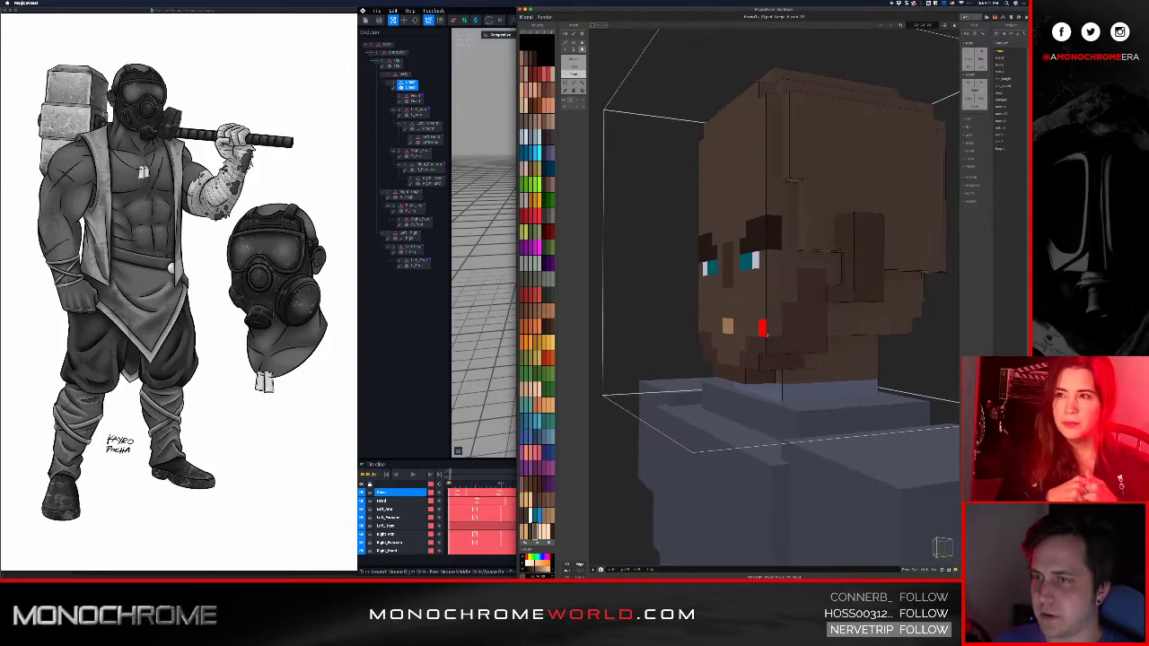
pyautogui.press('super+z')
pyautogui.press('super+z')
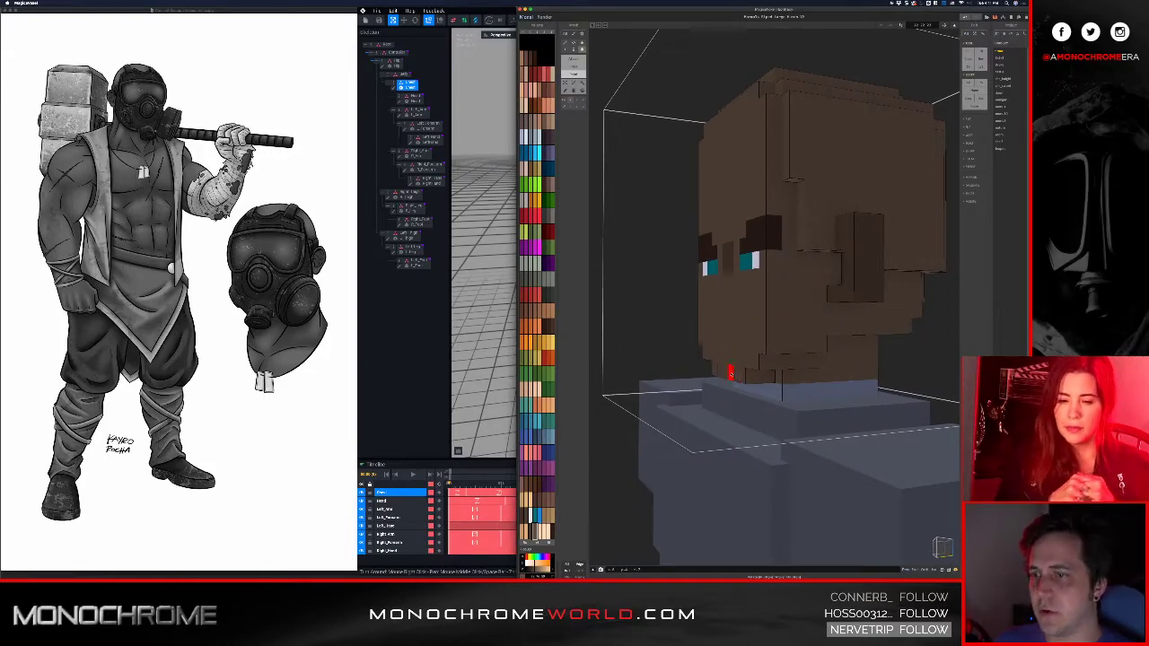
pyautogui.press('super+shift+z')
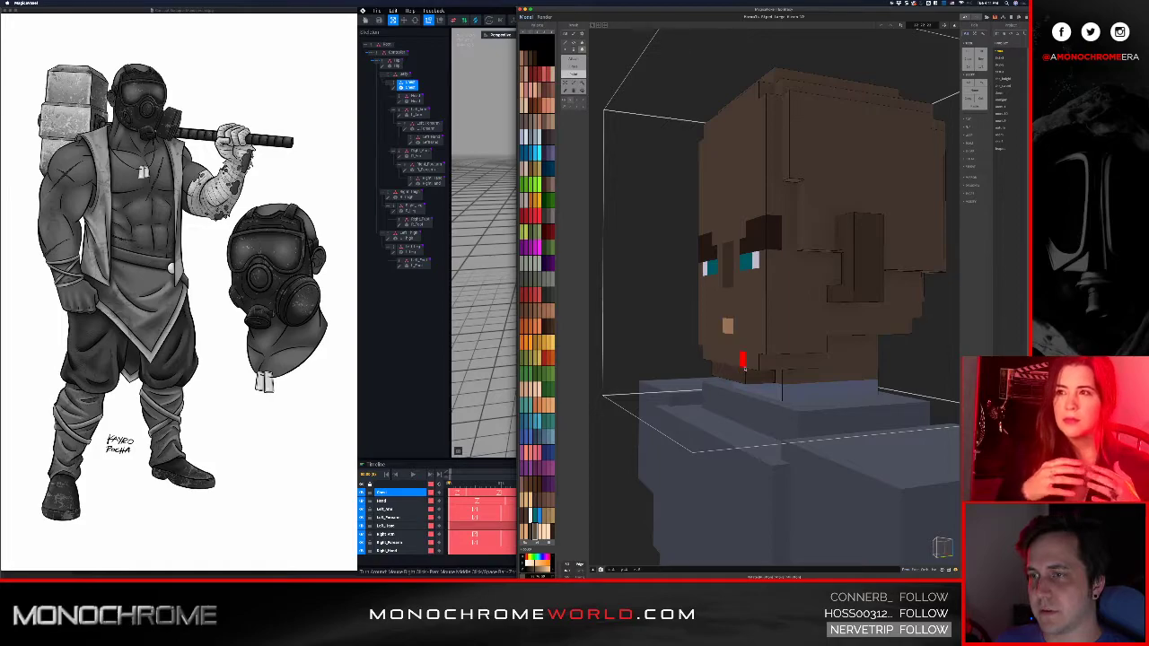
# - Switch to VoxEdit and sync the recoloured head into the biped rig from MagicaVoxel
pyautogui.moveTo(756, 350); pyautogui.dragTo(846, 353, button='right')
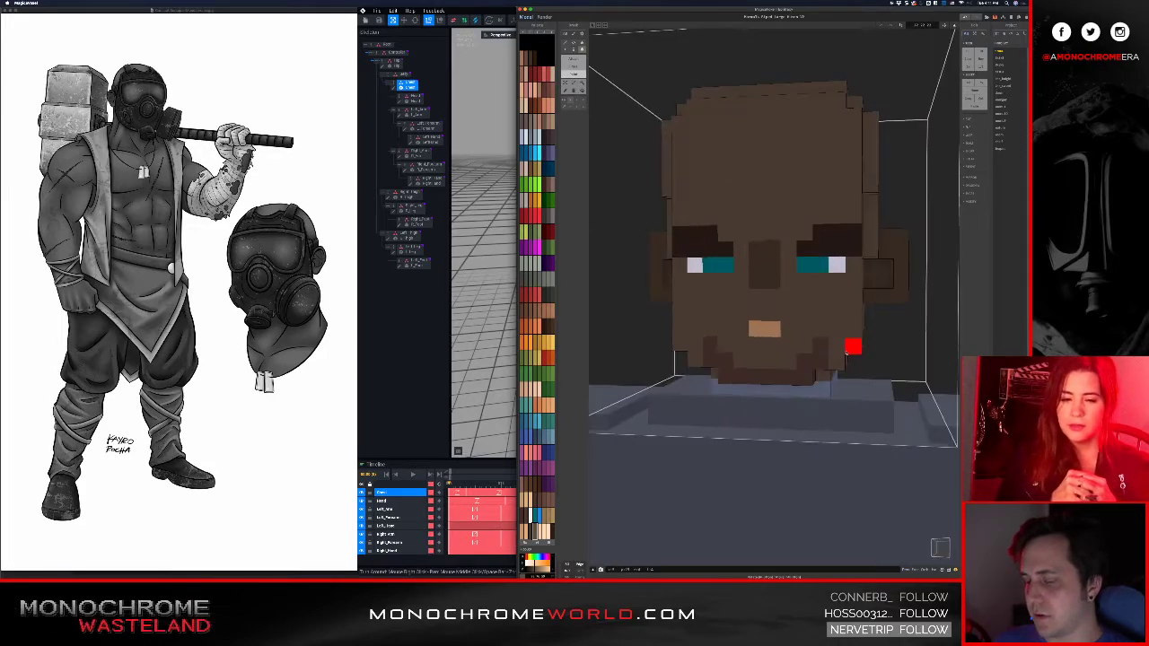
pyautogui.press('super+Tab')
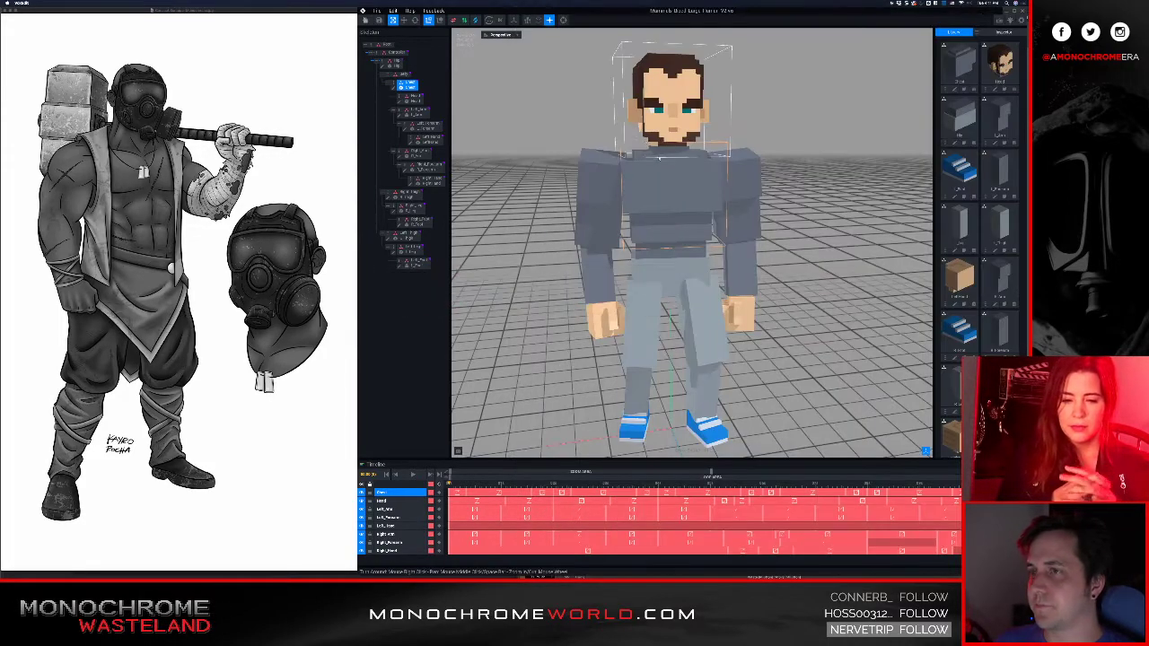
pyautogui.click(377, 9)
pyautogui.moveTo(408, 54)
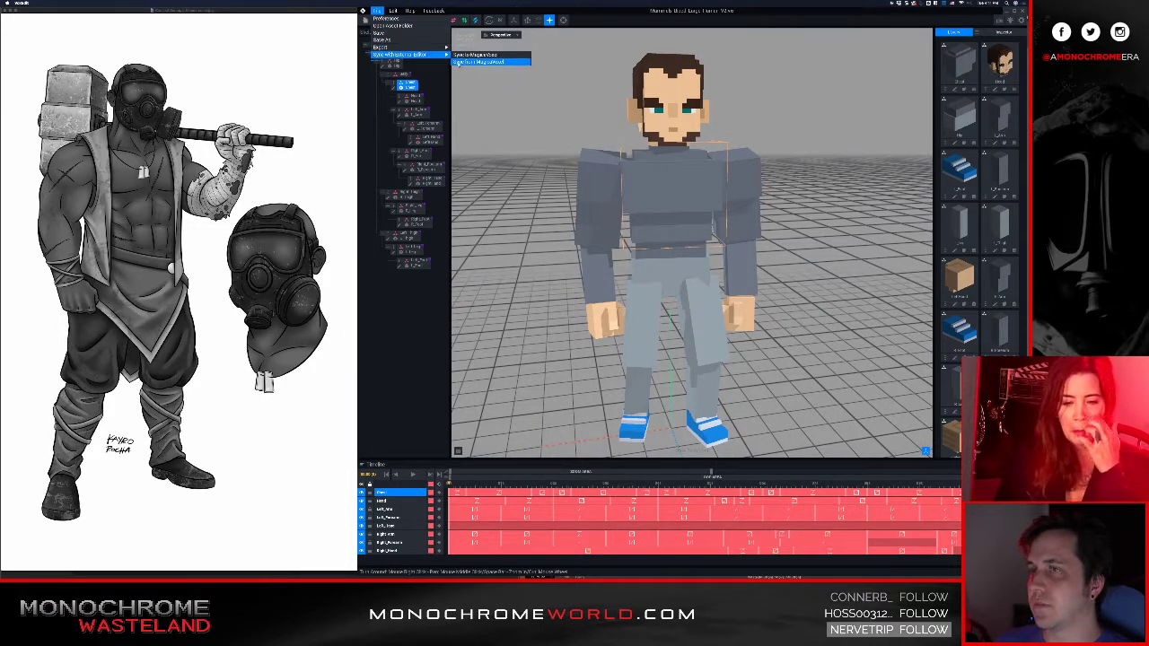
pyautogui.click(484, 61)
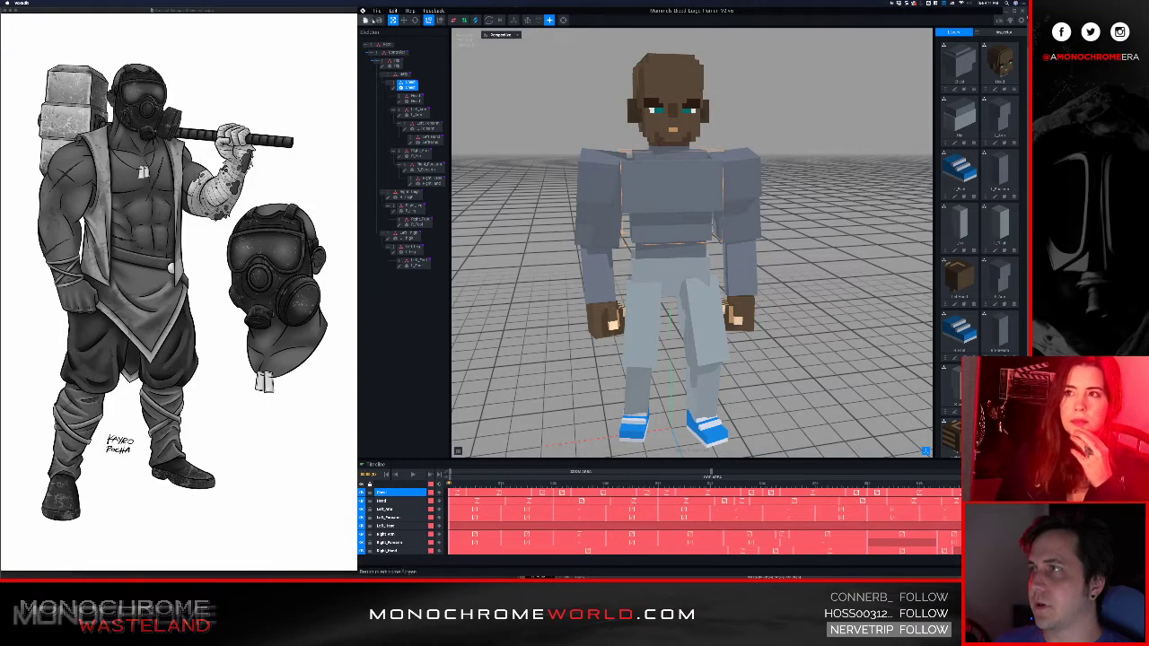
# - Save and close the biped rig, and open the grey-haired Avatar_V2 character from the project folders
pyautogui.click(367, 20)
pyautogui.click(641, 171)
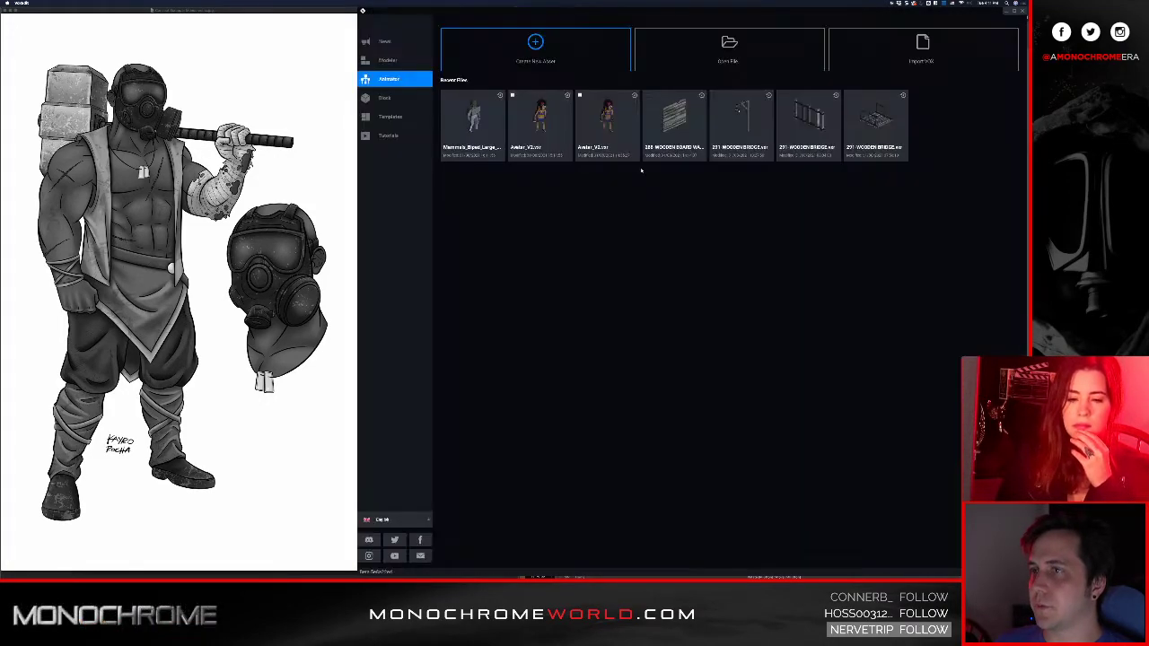
pyautogui.click(734, 59)
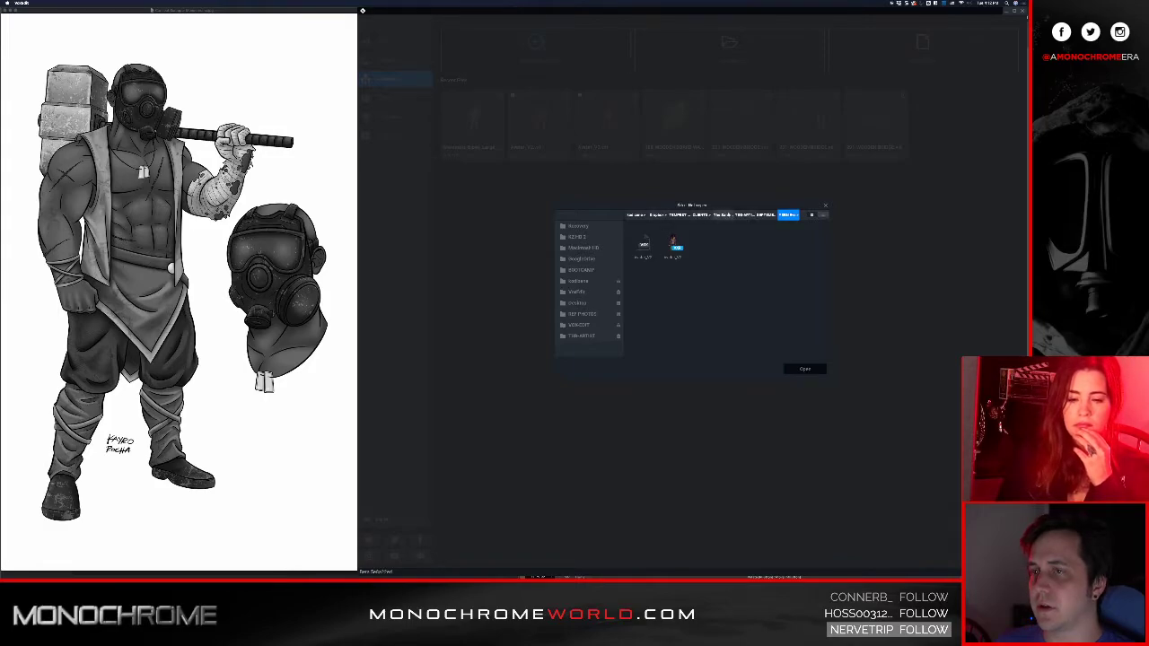
pyautogui.click(579, 325)
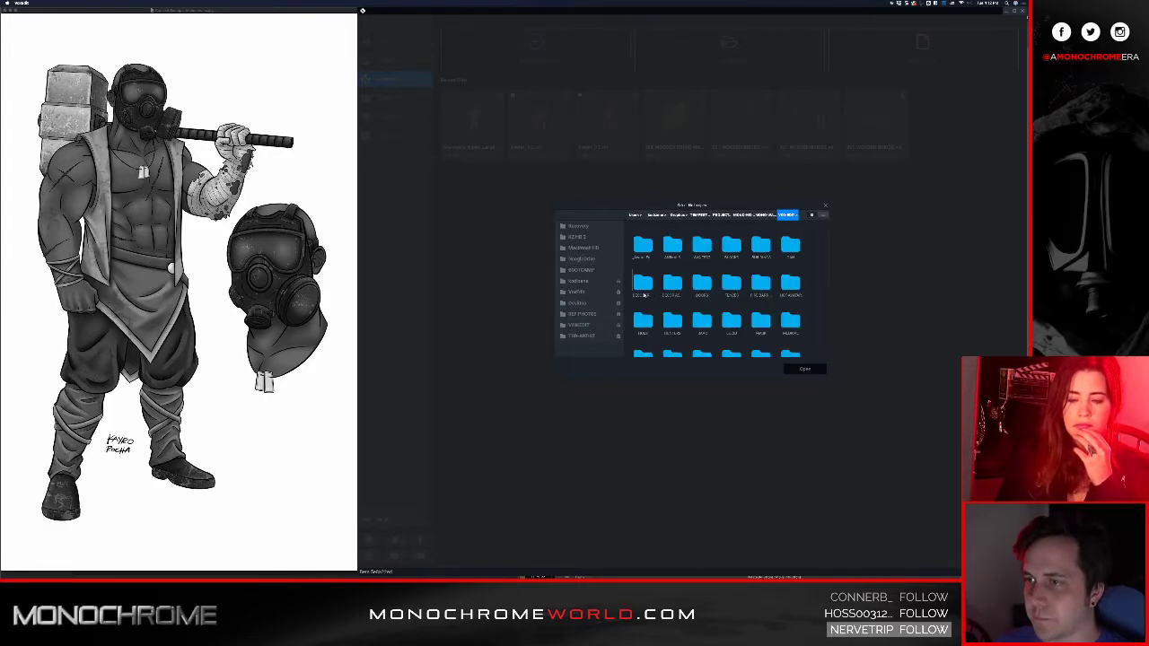
pyautogui.doubleClick(643, 323)
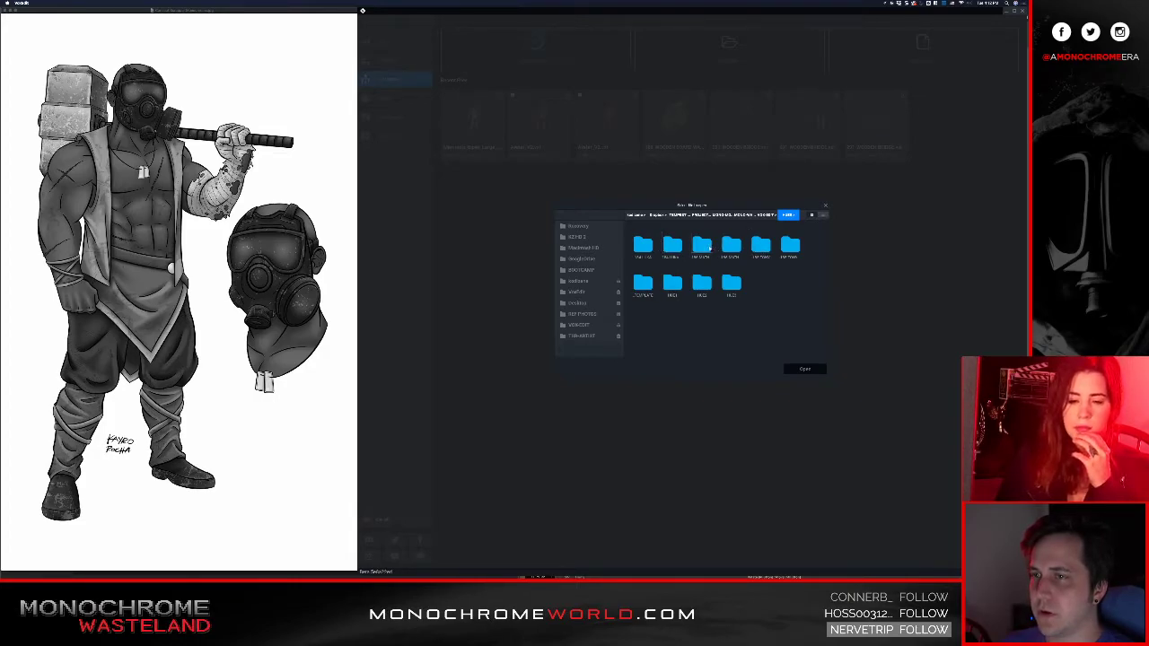
pyautogui.doubleClick(710, 248)
pyautogui.doubleClick(644, 245)
pyautogui.click(673, 244)
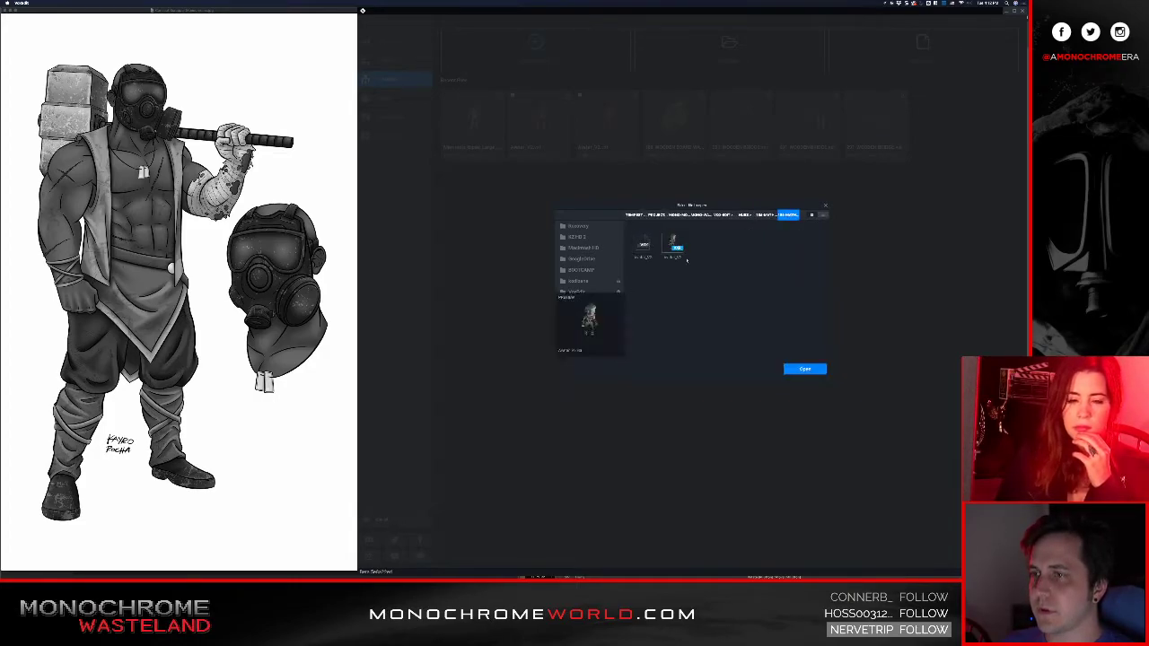
pyautogui.click(804, 369)
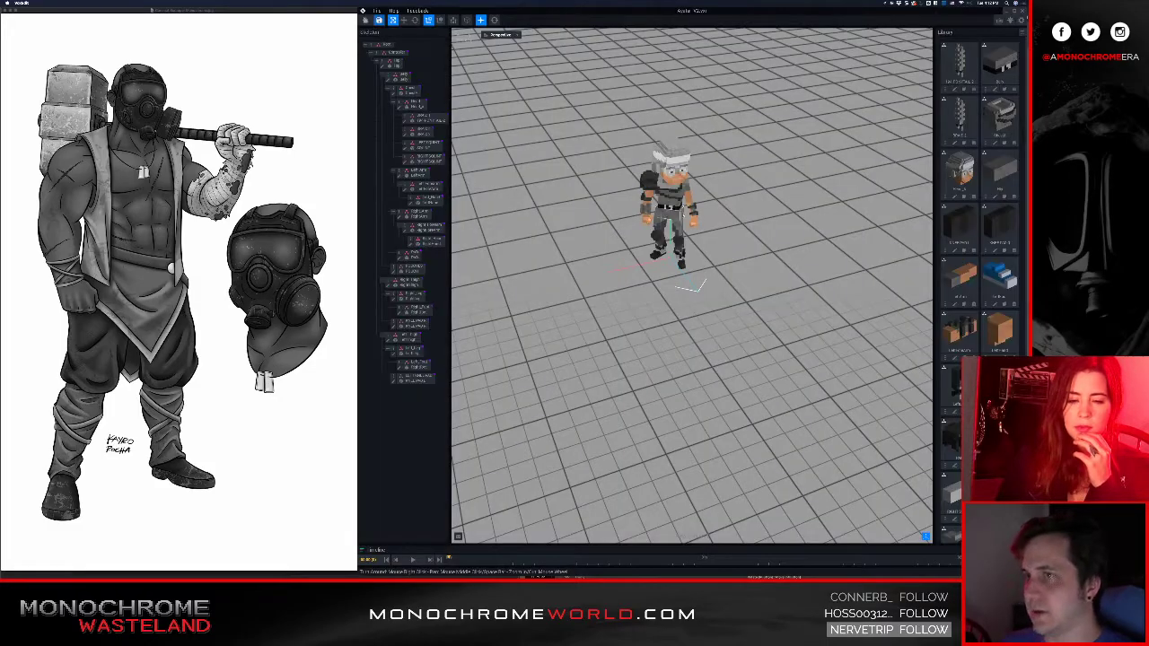
# - Examine the Avatar_V2 character's face, clothing and shading from the front and side
pyautogui.scroll(5, 682, 220)
pyautogui.moveTo(690, 484); pyautogui.dragTo(694, 349, button='middle')
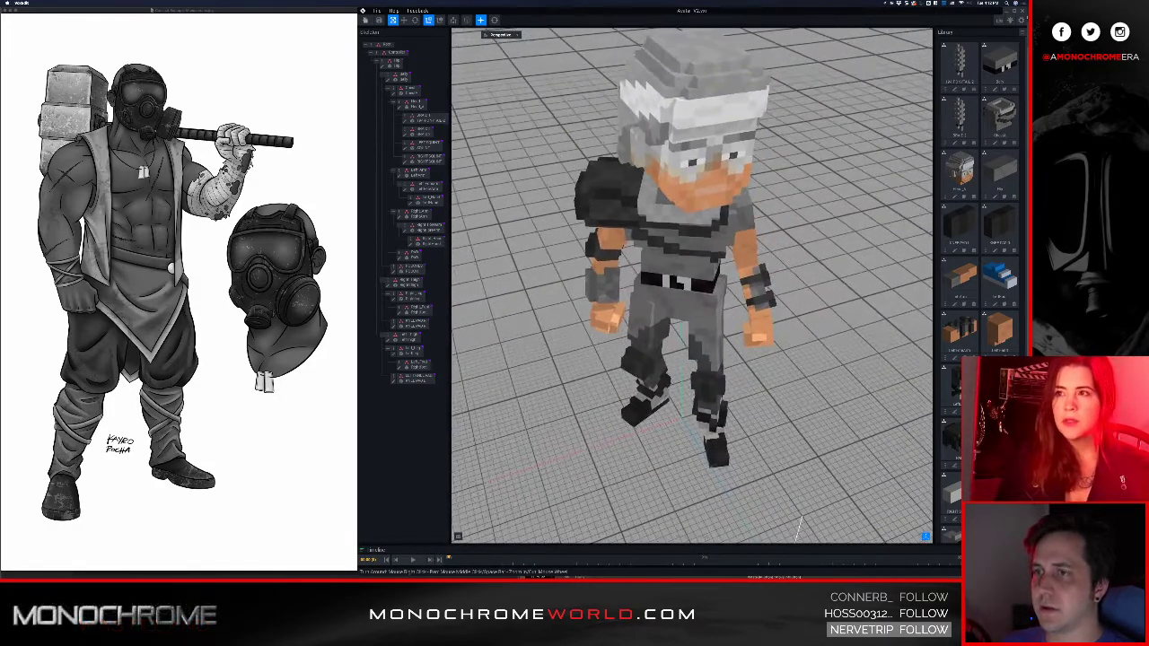
pyautogui.moveTo(694, 349)
pyautogui.mouseDown(button='right')
pyautogui.moveTo(686, 310)
pyautogui.moveTo(707, 314)
pyautogui.moveTo(675, 341)
pyautogui.moveTo(685, 343)
pyautogui.mouseUp(button='right')
pyautogui.moveTo(739, 430); pyautogui.dragTo(742, 427, button='right')
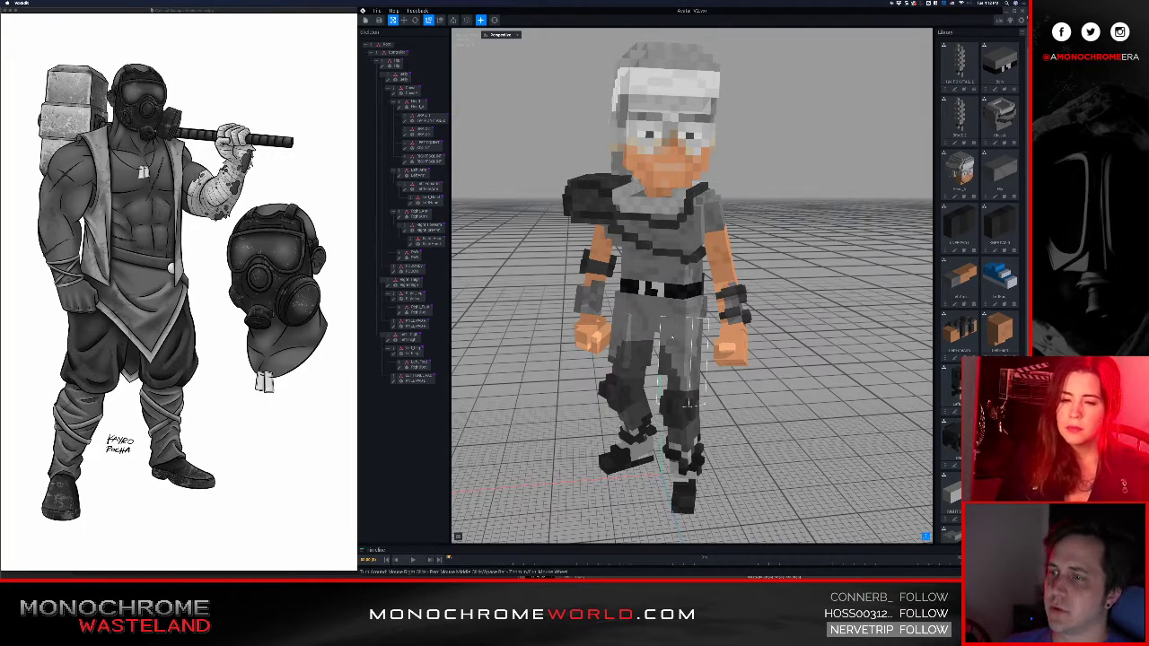
pyautogui.moveTo(682, 321); pyautogui.dragTo(657, 314, button='right')
pyautogui.moveTo(569, 302); pyautogui.dragTo(623, 305, button='right')
pyautogui.moveTo(565, 319); pyautogui.dragTo(618, 324, button='middle')
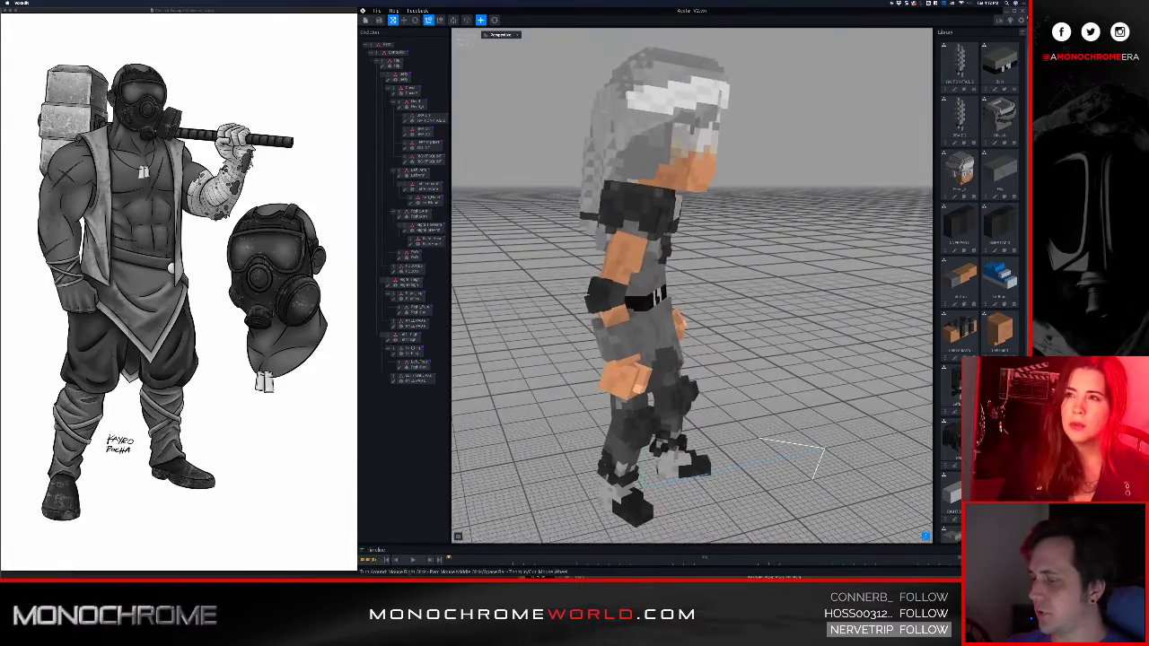
pyautogui.moveTo(562, 292); pyautogui.dragTo(561, 291, button='right')
pyautogui.moveTo(521, 298); pyautogui.dragTo(597, 302, button='middle')
# - Examine the character's braided hair and armour from behind, and the whole figure from the front
pyautogui.scroll(-5, 592, 305)
pyautogui.scroll(5, 592, 305)
pyautogui.scroll(-4, 597, 297)
pyautogui.scroll(-4, 739, 290)
pyautogui.moveTo(682, 290); pyautogui.dragTo(602, 289, button='middle')
pyautogui.moveTo(604, 327); pyautogui.dragTo(572, 417, button='right')
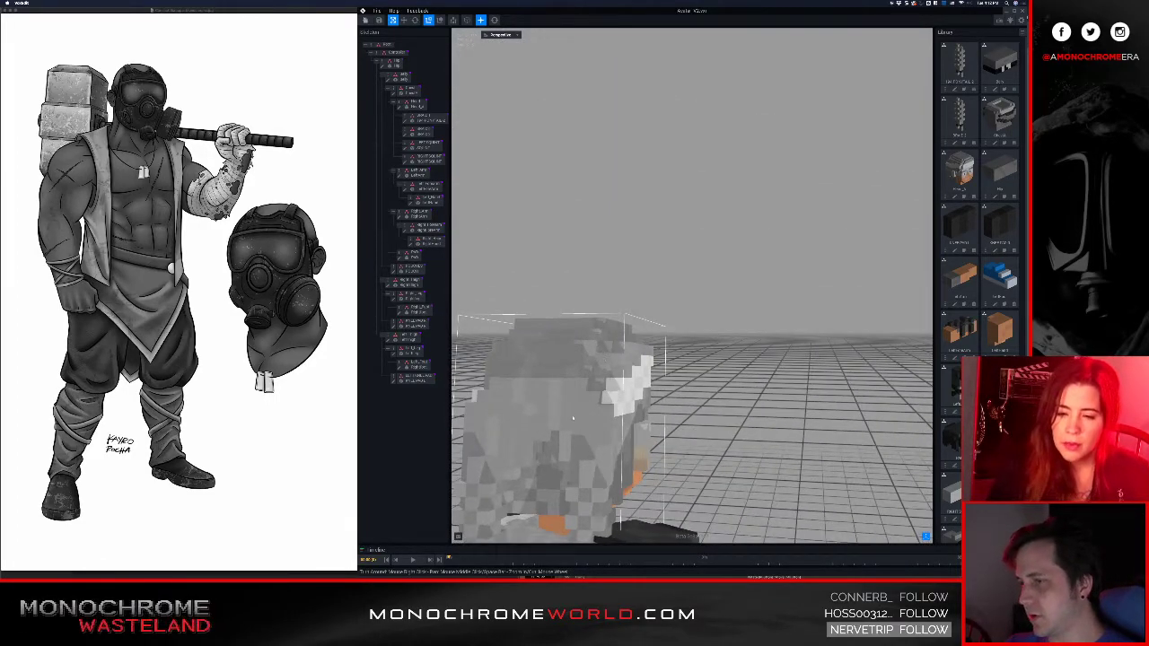
pyautogui.moveTo(572, 417); pyautogui.dragTo(590, 314, button='middle')
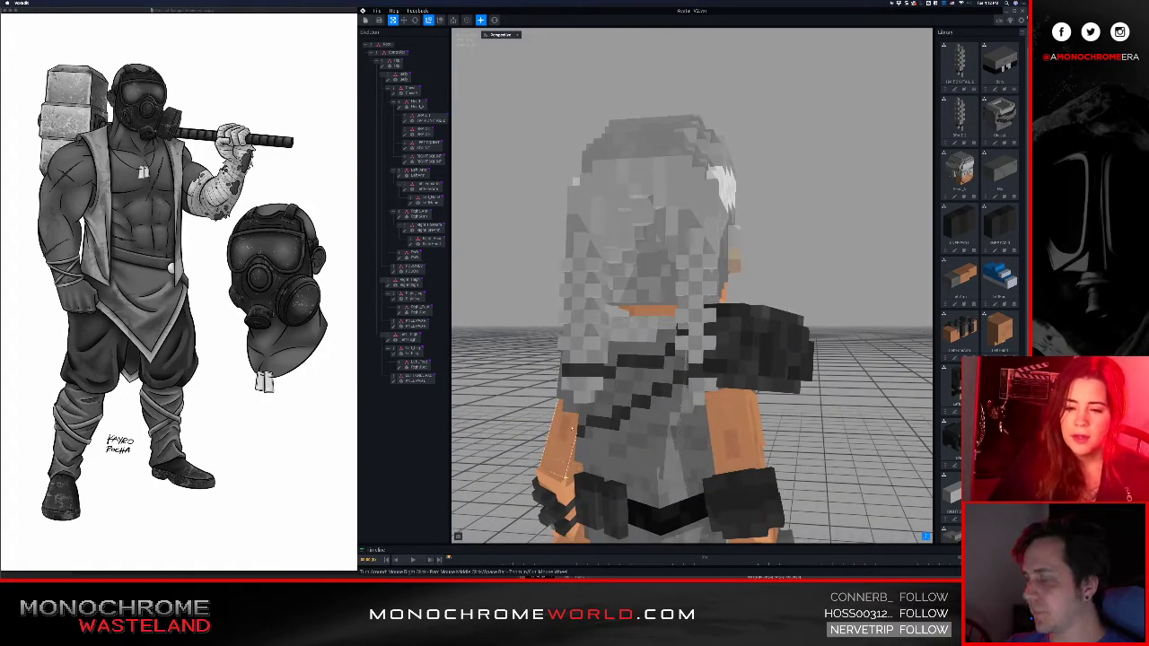
pyautogui.scroll(-2, 570, 429)
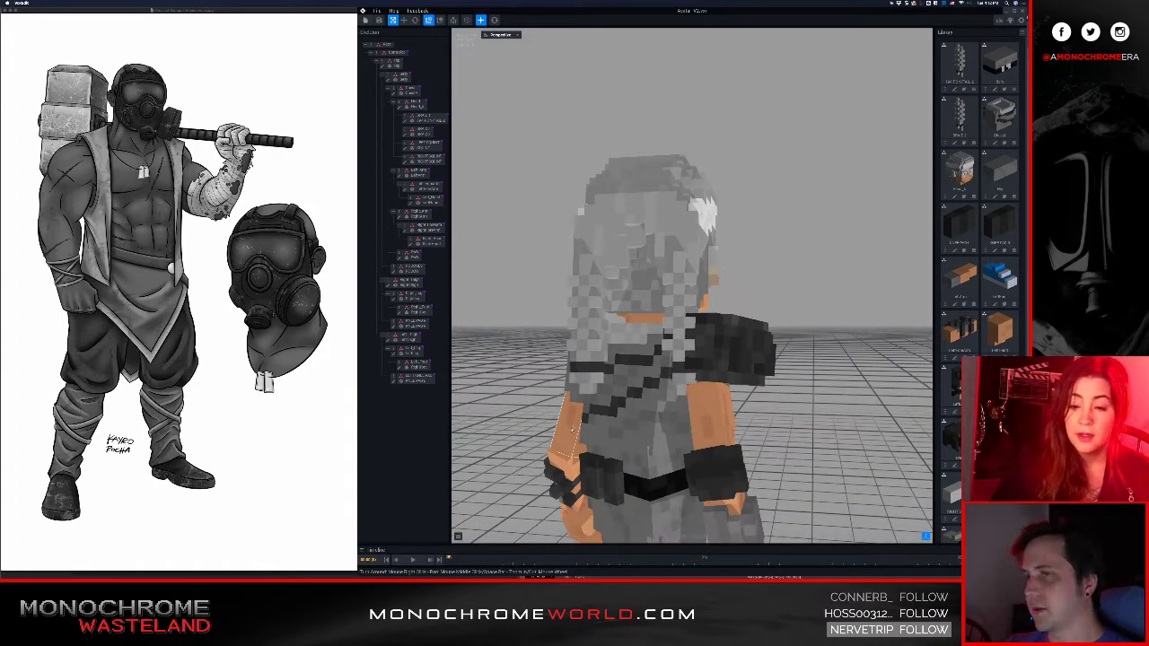
pyautogui.moveTo(633, 401); pyautogui.dragTo(632, 401, button='right')
pyautogui.moveTo(620, 305); pyautogui.dragTo(589, 281, button='right')
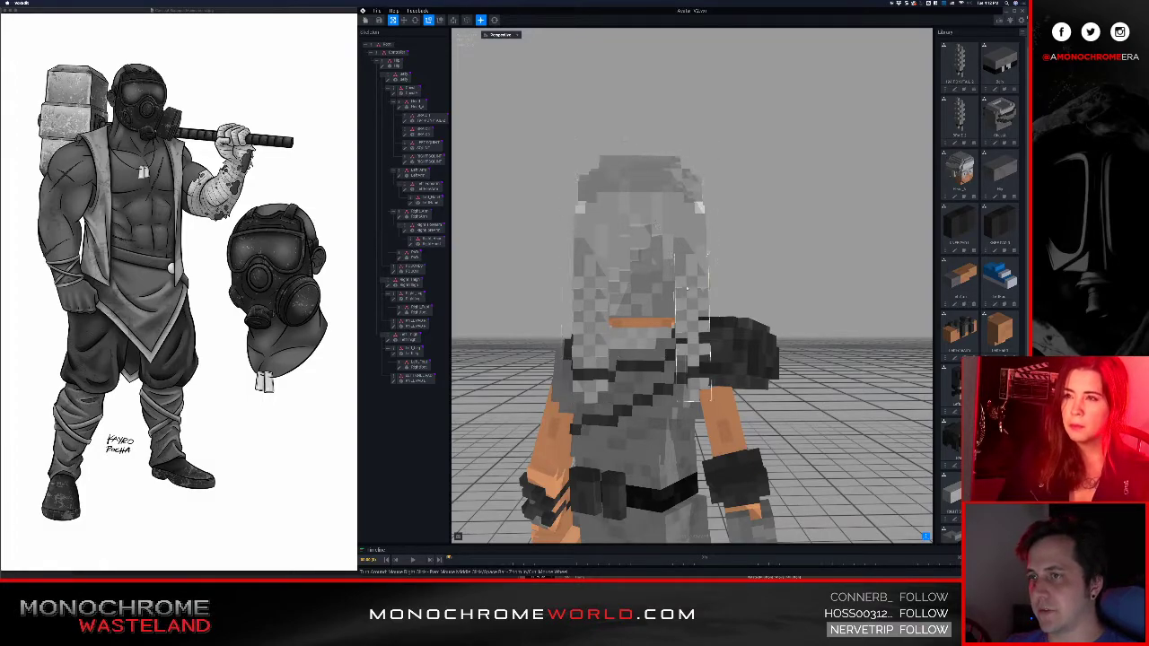
pyautogui.moveTo(650, 272); pyautogui.dragTo(694, 313, button='right')
pyautogui.scroll(-8, 694, 313)
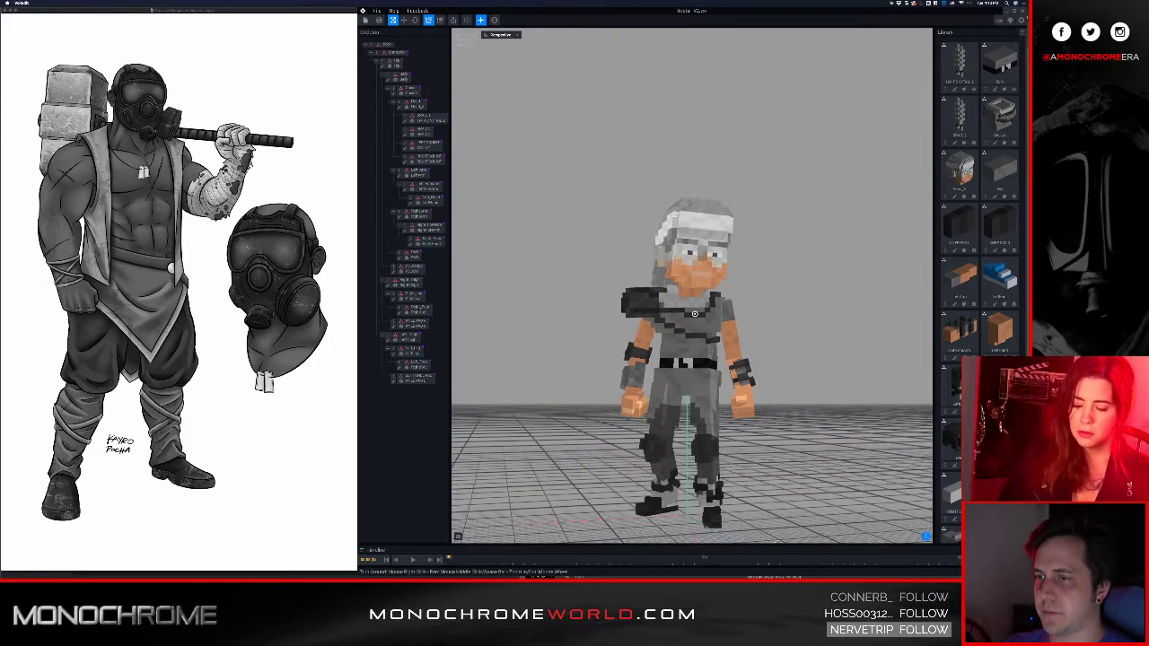
pyautogui.scroll(8, 723, 382)
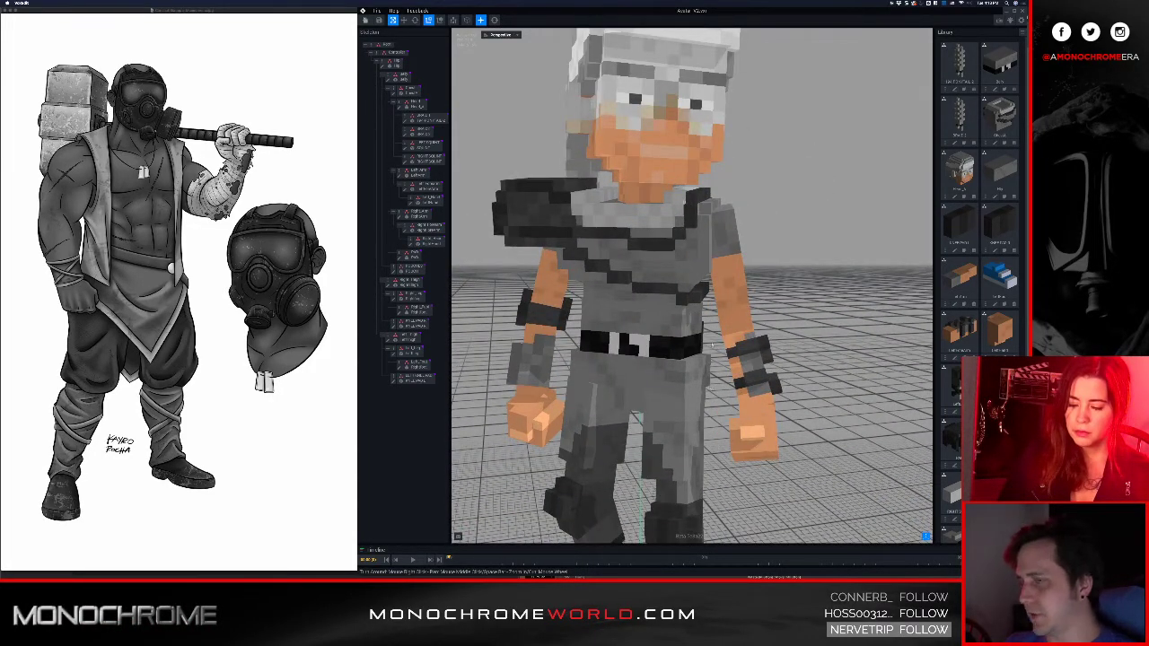
pyautogui.scroll(-4, 709, 350)
pyautogui.moveTo(700, 331); pyautogui.dragTo(697, 332, button='right')
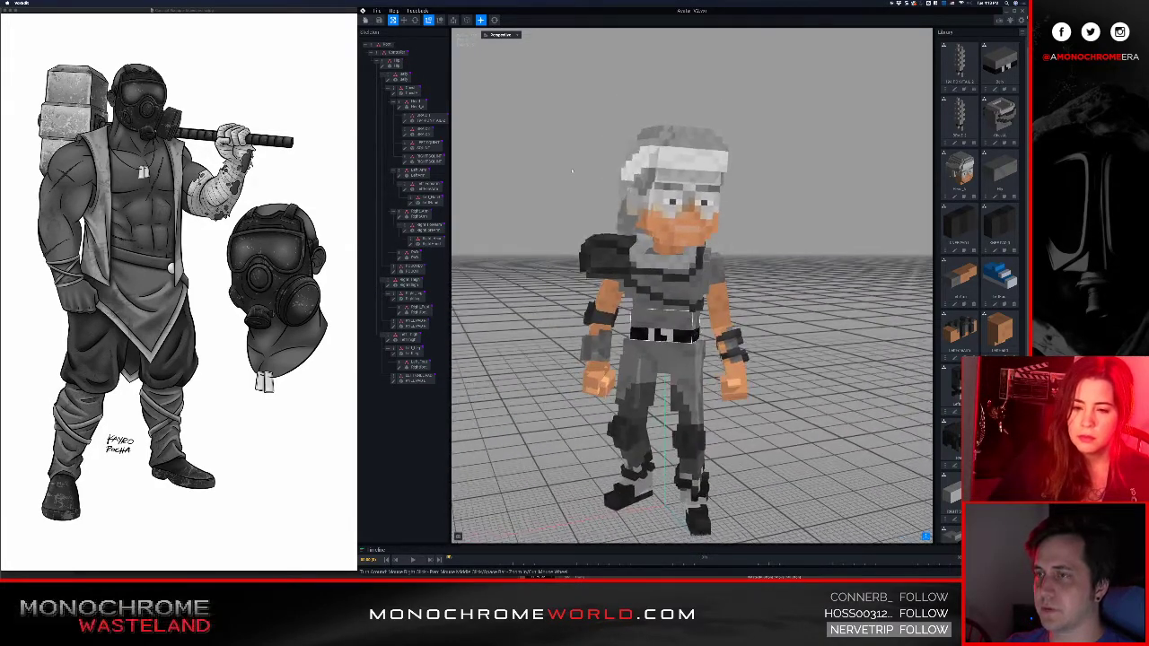
# - Save the changes to Avatar_V2 and return to the start page
pyautogui.click(379, 19)
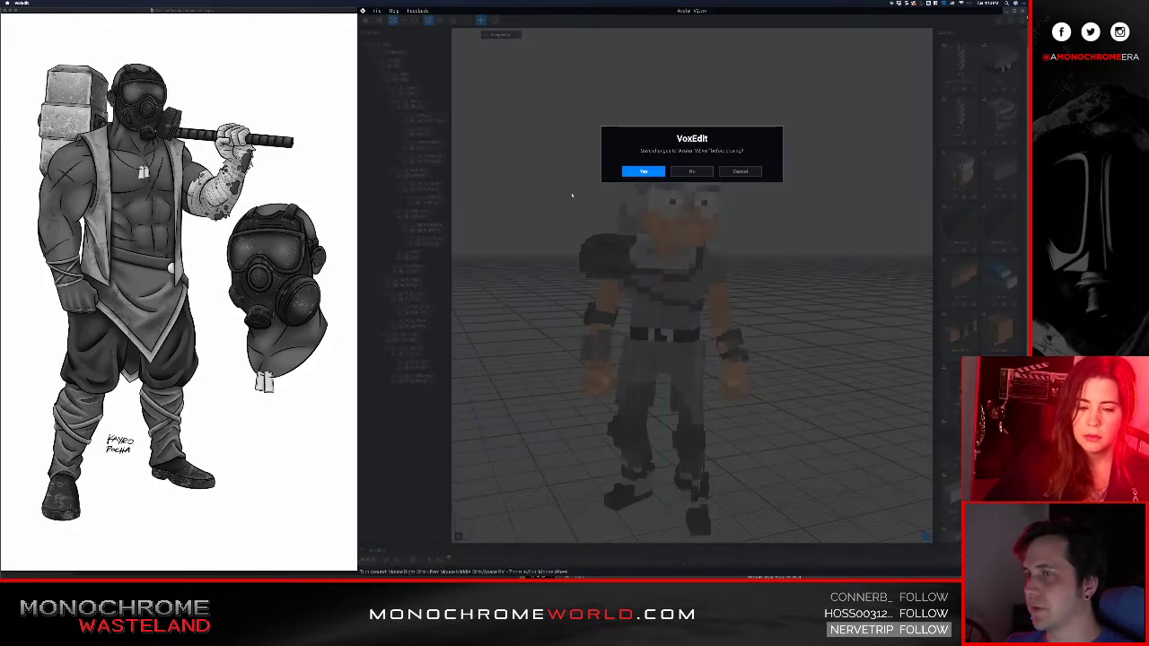
pyautogui.click(642, 172)
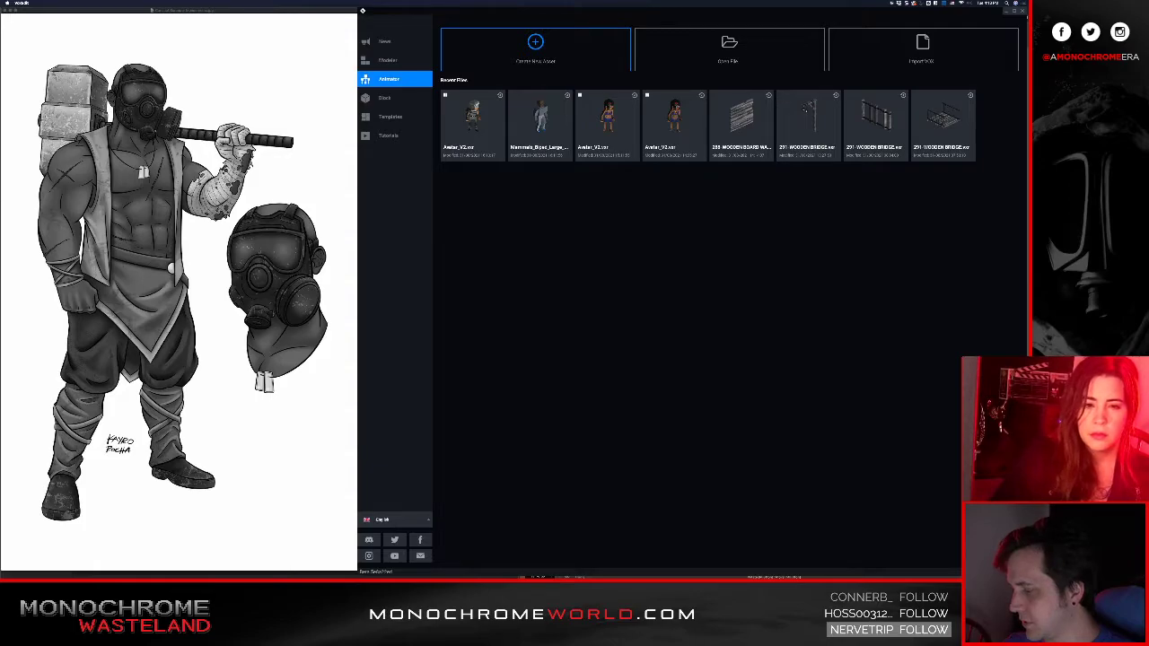
# - Switch to the browser and open the Mjölnir - Thor's Hammer asset page on The Sandbox
pyautogui.press('super+Tab')
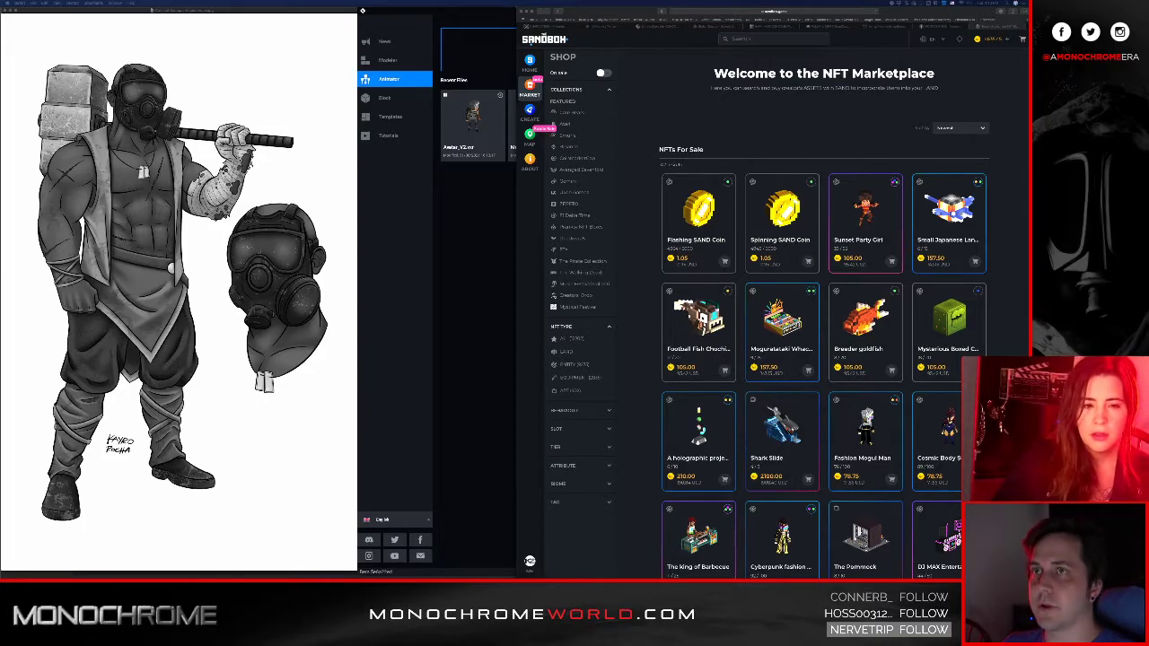
pyautogui.click(792, 11)
pyautogui.click(793, 10)
pyautogui.press('Return')
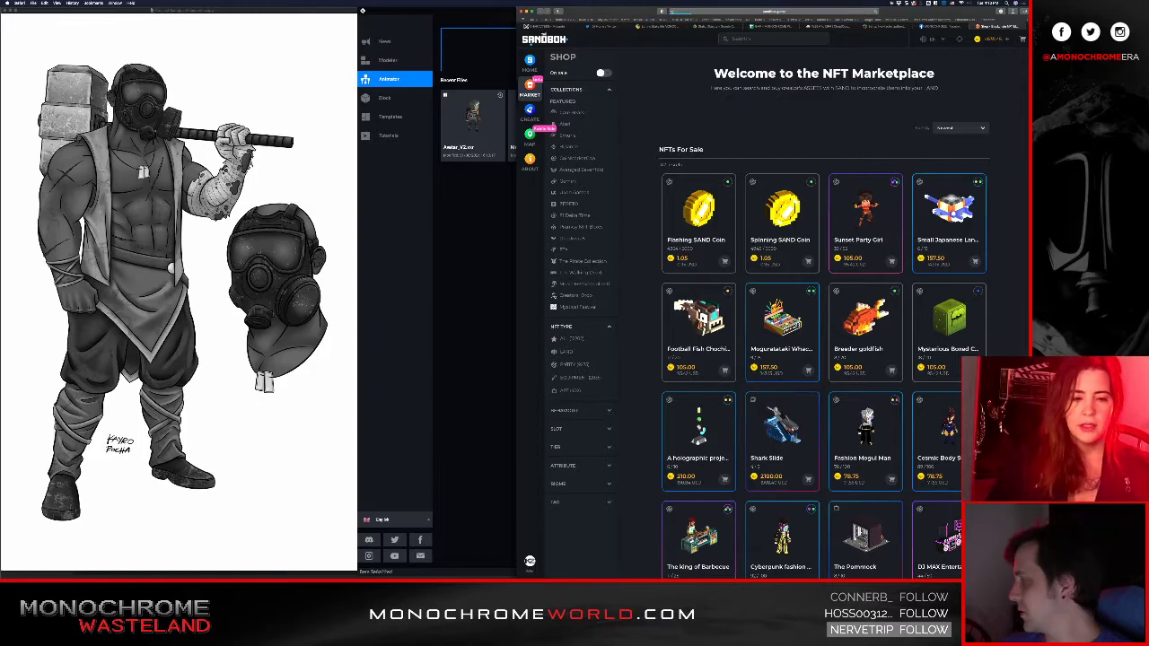
# - Examine the hammer model from several angles and dismiss the Premium LANDS banner
pyautogui.rightClick(675, 125)
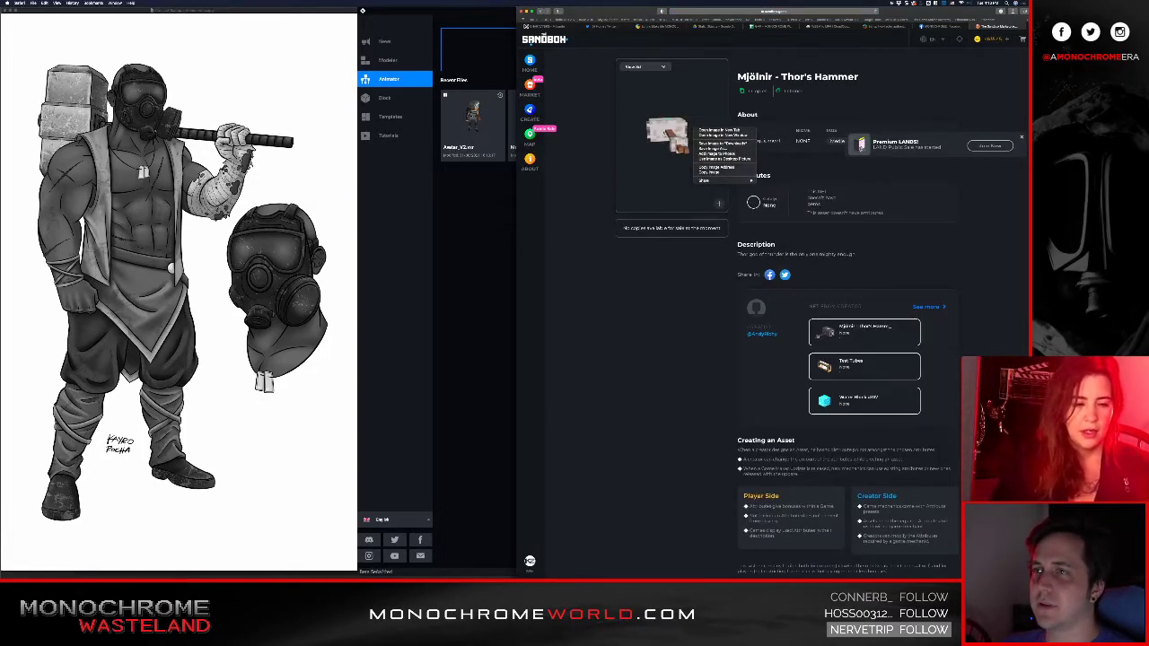
pyautogui.click(665, 163)
pyautogui.moveTo(665, 164); pyautogui.dragTo(715, 225)
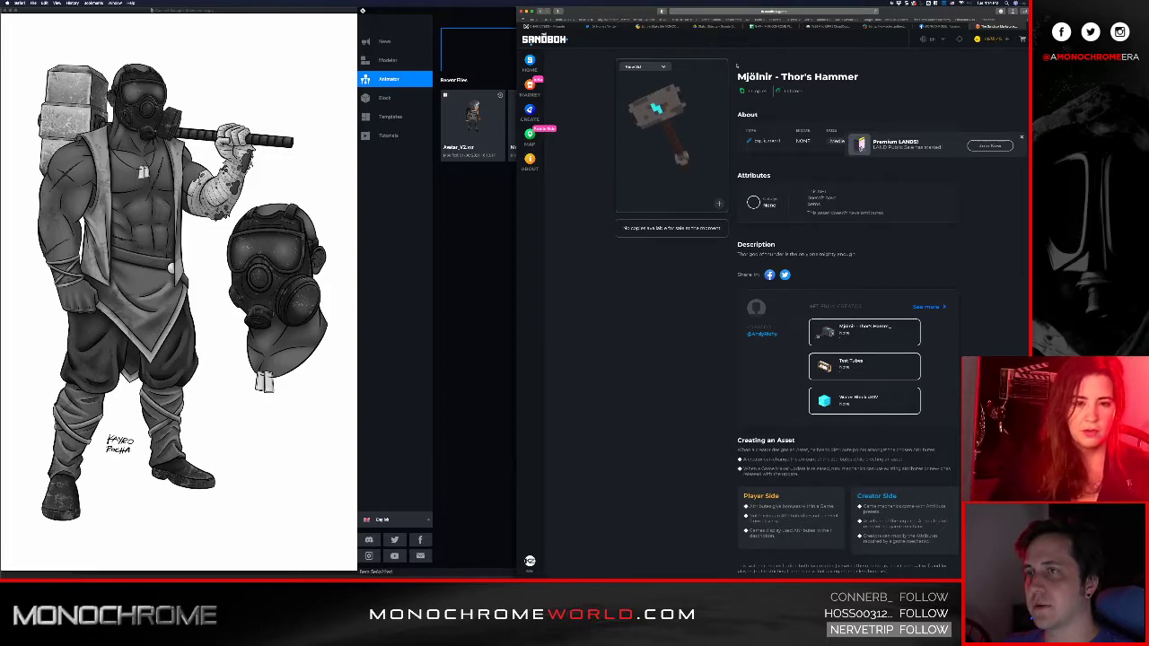
pyautogui.moveTo(666, 103); pyautogui.dragTo(691, 237)
pyautogui.moveTo(673, 179); pyautogui.dragTo(671, 187)
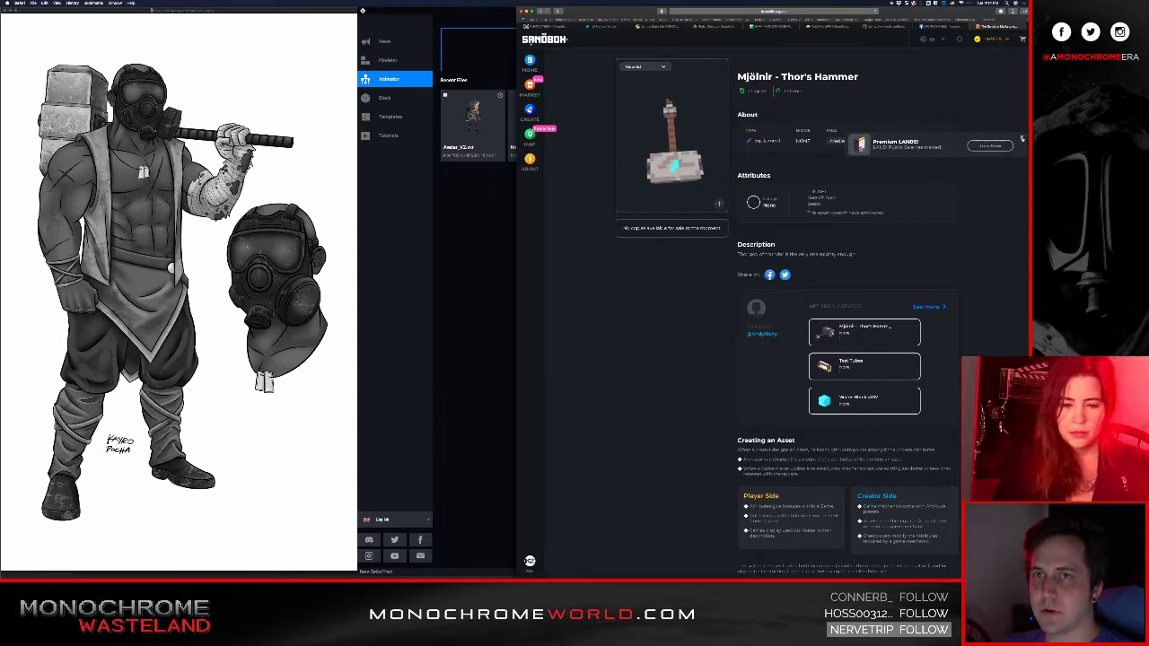
pyautogui.click(1021, 139)
pyautogui.moveTo(670, 168); pyautogui.dragTo(652, 310)
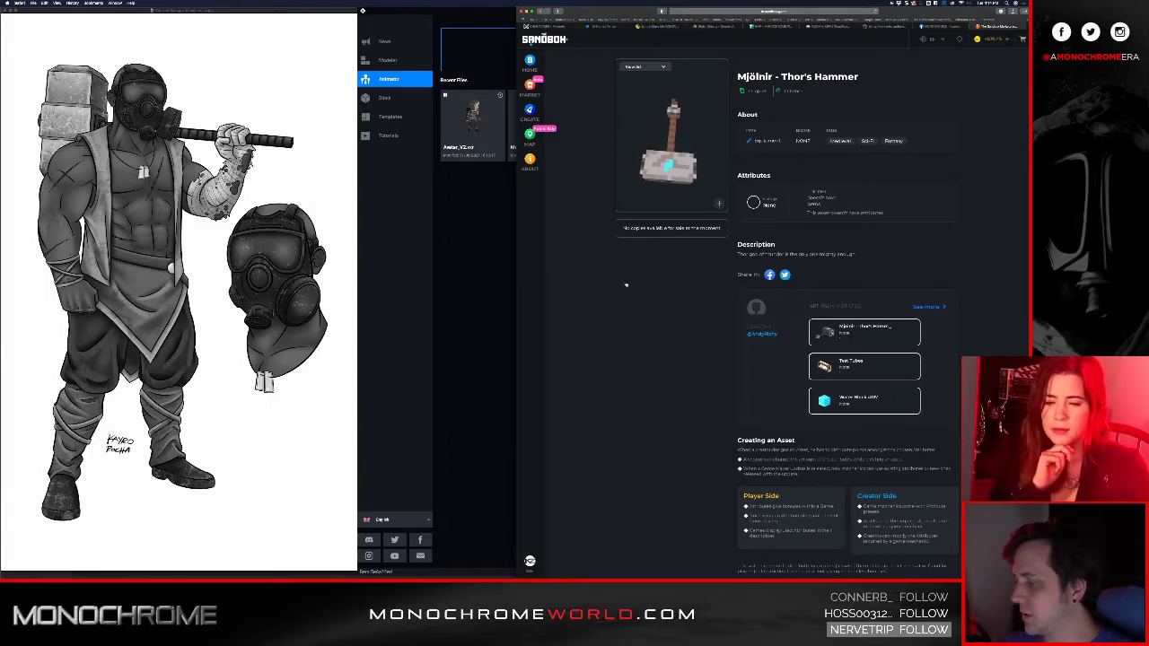
# - Switch back to VoxEdit, reopen the recent Mammals_Biped_Large rig and inspect its recoloured head up close
pyautogui.press('super+Tab')
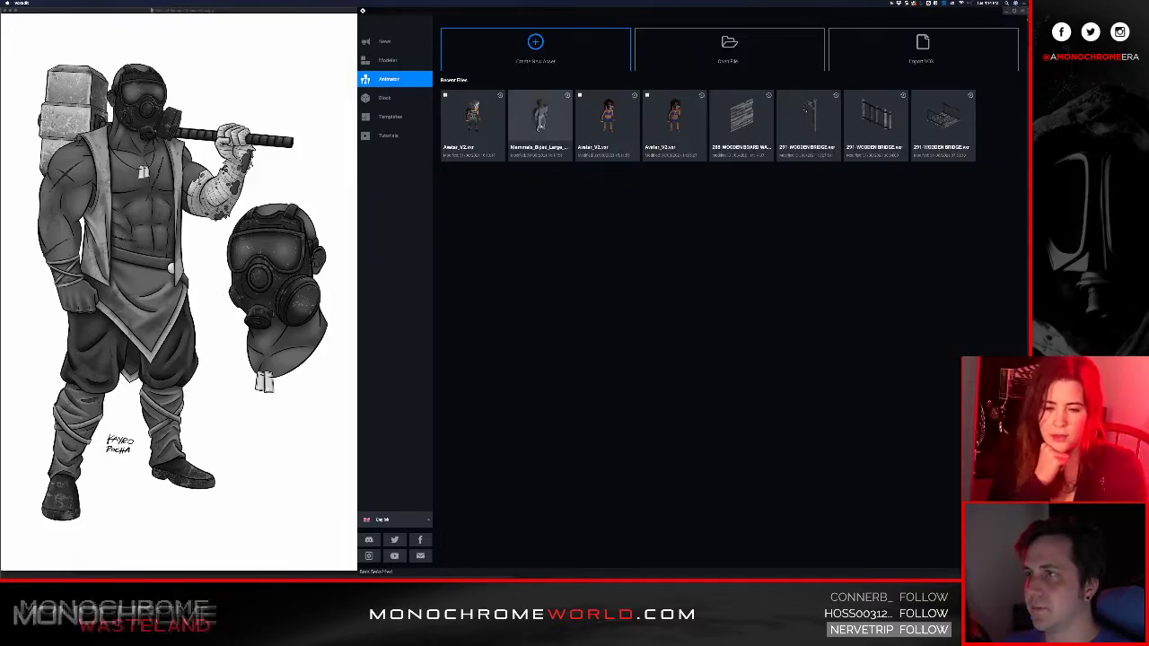
pyautogui.click(541, 119)
pyautogui.moveTo(566, 183); pyautogui.dragTo(587, 179, button='right')
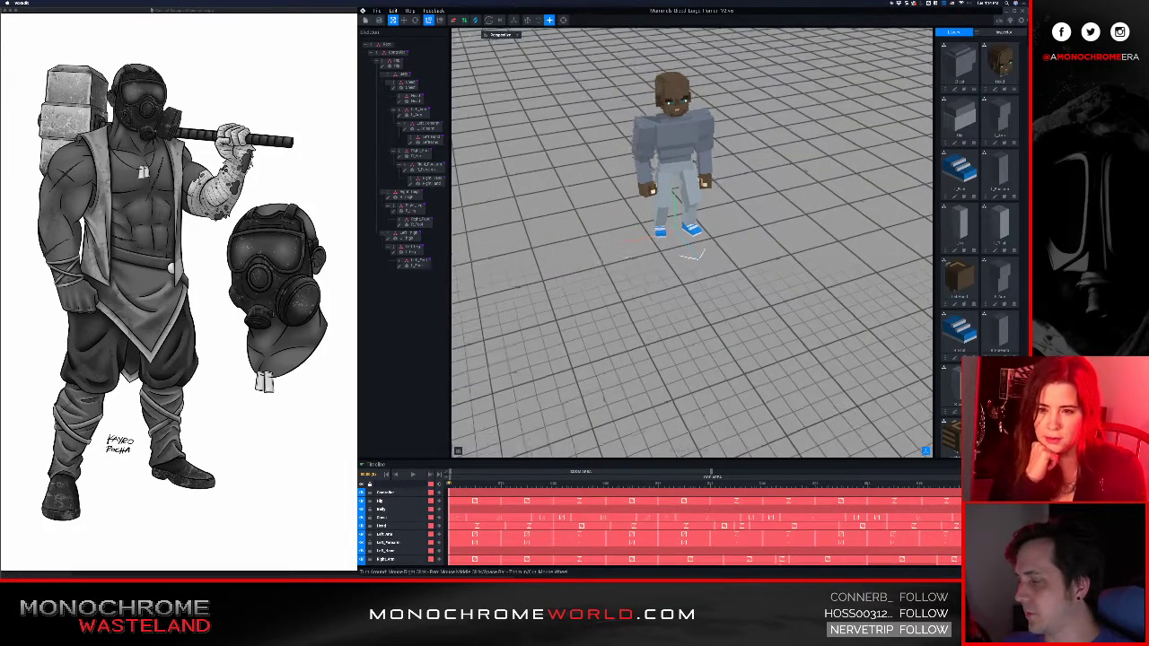
pyautogui.moveTo(629, 135); pyautogui.dragTo(659, 235, button='middle')
pyautogui.scroll(5, 660, 236)
pyautogui.moveTo(666, 301); pyautogui.dragTo(687, 215, button='right')
pyautogui.scroll(5, 687, 214)
pyautogui.scroll(-2, 686, 214)
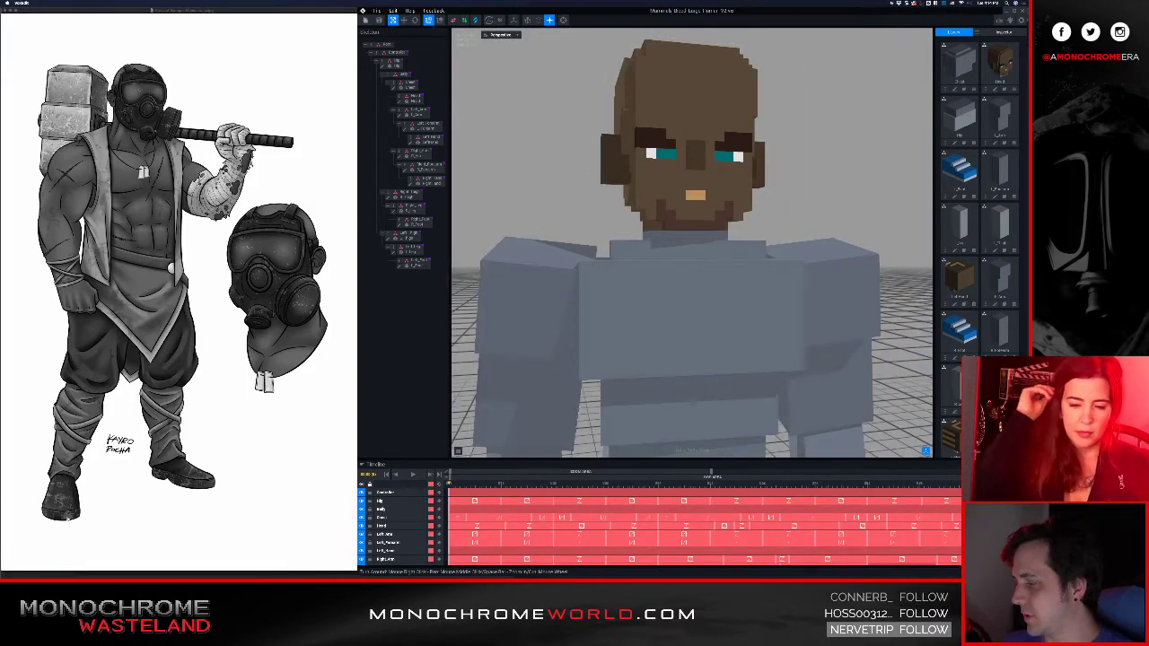
# - Switch to MagicaVoxel and darken the palette colour of the teal irises to near-black
pyautogui.click(99, 577)
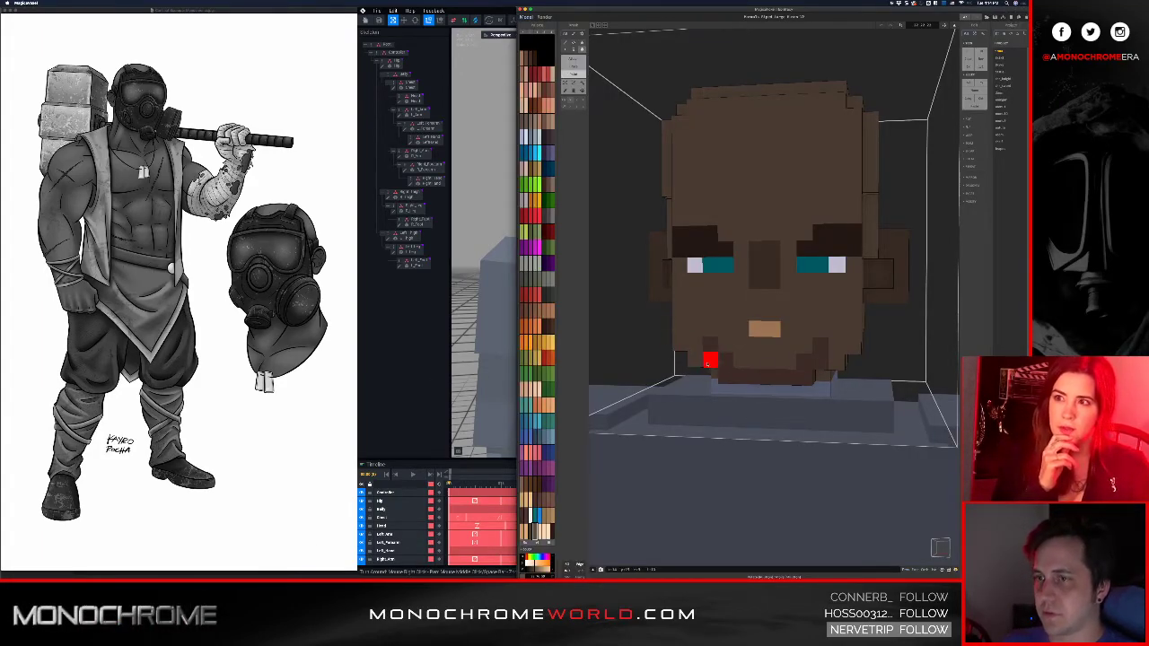
pyautogui.moveTo(771, 376); pyautogui.dragTo(795, 392, button='right')
pyautogui.scroll(3, 755, 372)
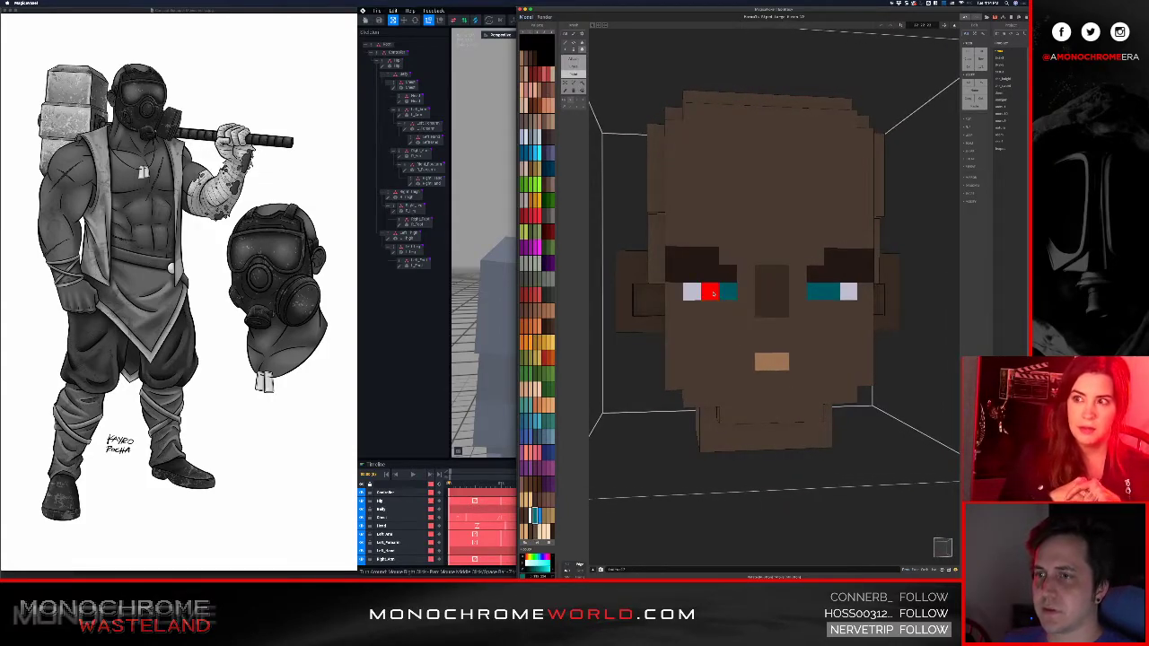
pyautogui.click(535, 563)
pyautogui.moveTo(535, 569); pyautogui.dragTo(528, 570)
pyautogui.moveTo(705, 398); pyautogui.dragTo(763, 313, button='right')
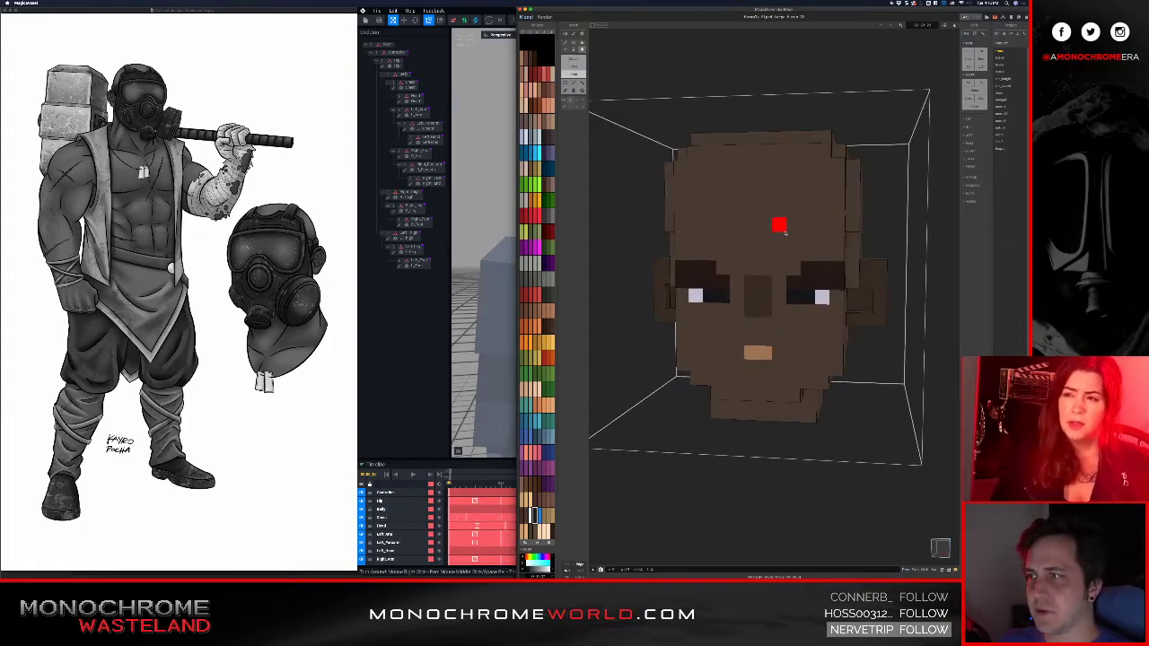
# - Change the palette colours of the head's brown skin to dark blue-grey and of its eyebrows to near-black
pyautogui.moveTo(534, 564); pyautogui.dragTo(533, 570)
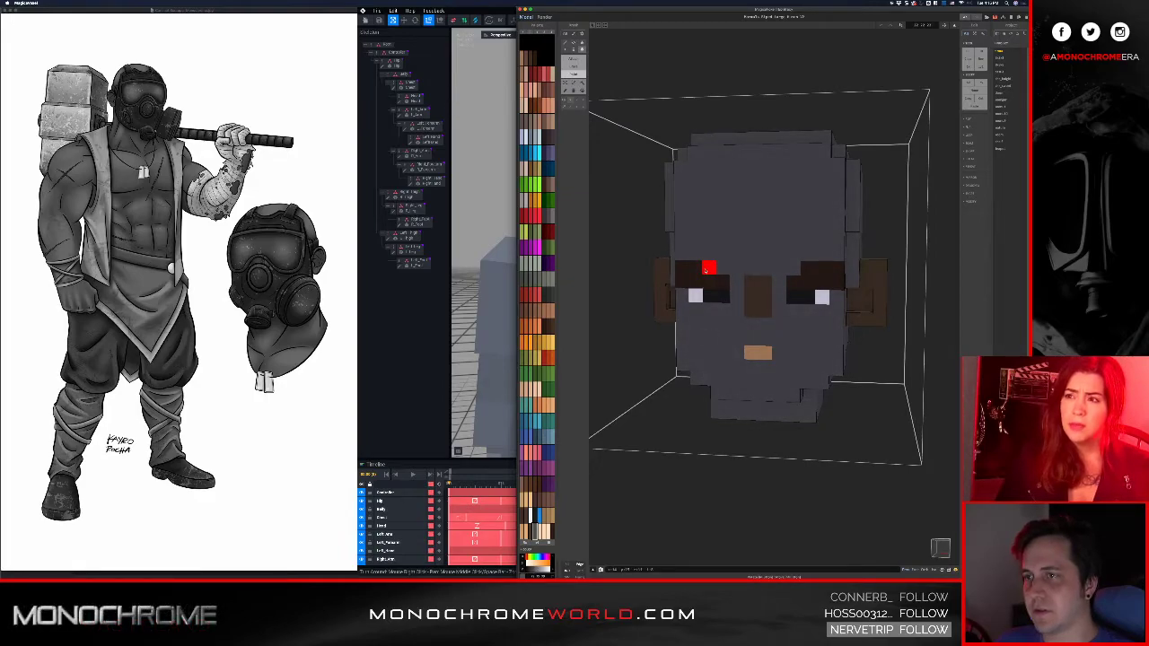
pyautogui.moveTo(727, 244); pyautogui.dragTo(743, 258, button='right')
pyautogui.moveTo(531, 565); pyautogui.dragTo(521, 564)
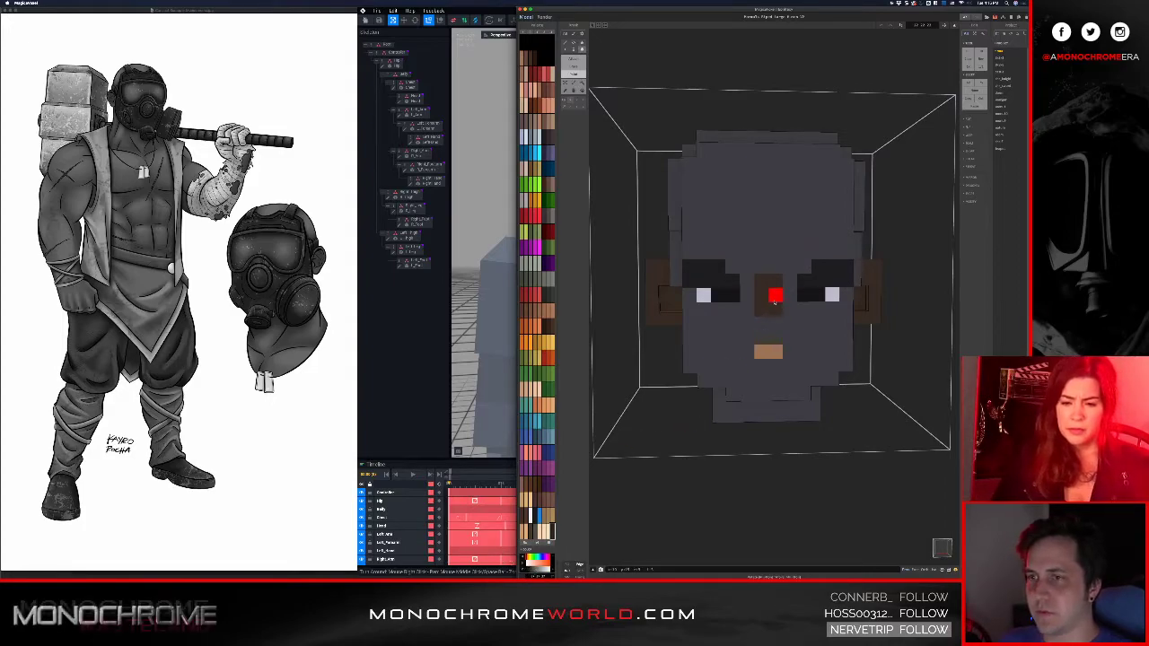
# - Recolour the nose, ears and mouth to dark grey shades in the palette so no brown tones remain
pyautogui.keyDown('alt'); pyautogui.click(774, 297); pyautogui.keyUp('alt')
pyautogui.moveTo(534, 563)
pyautogui.mouseDown()
pyautogui.moveTo(519, 563)
pyautogui.moveTo(529, 570)
pyautogui.mouseUp()
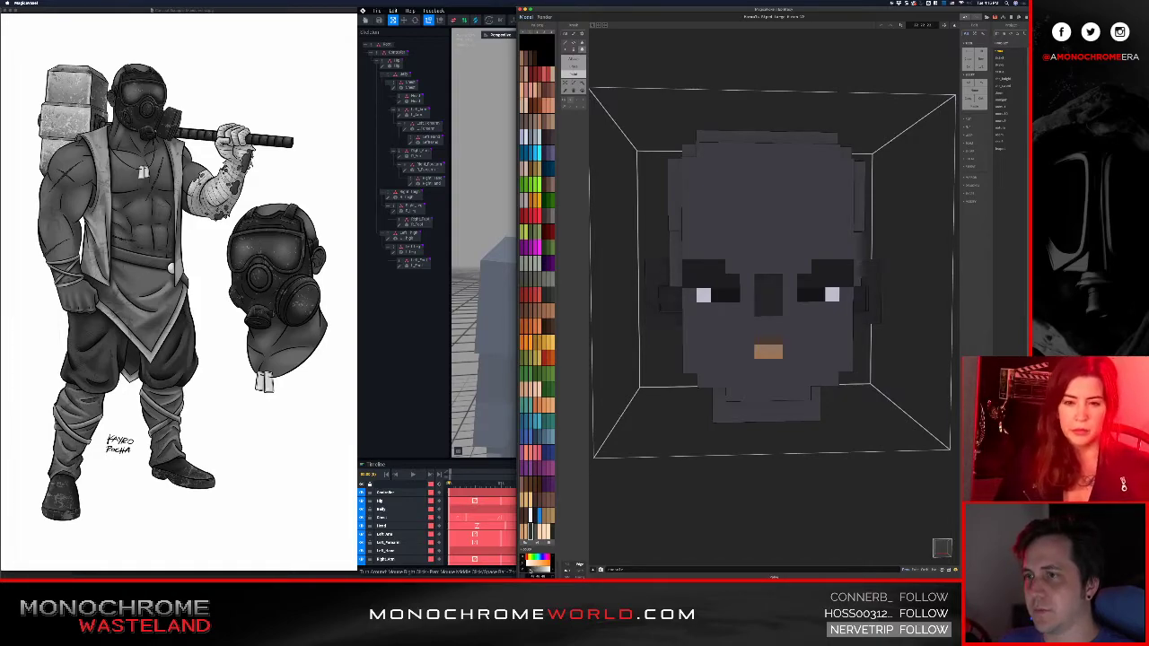
pyautogui.moveTo(761, 252)
pyautogui.mouseDown(button='right')
pyautogui.moveTo(677, 252)
pyautogui.moveTo(757, 255)
pyautogui.mouseUp(button='right')
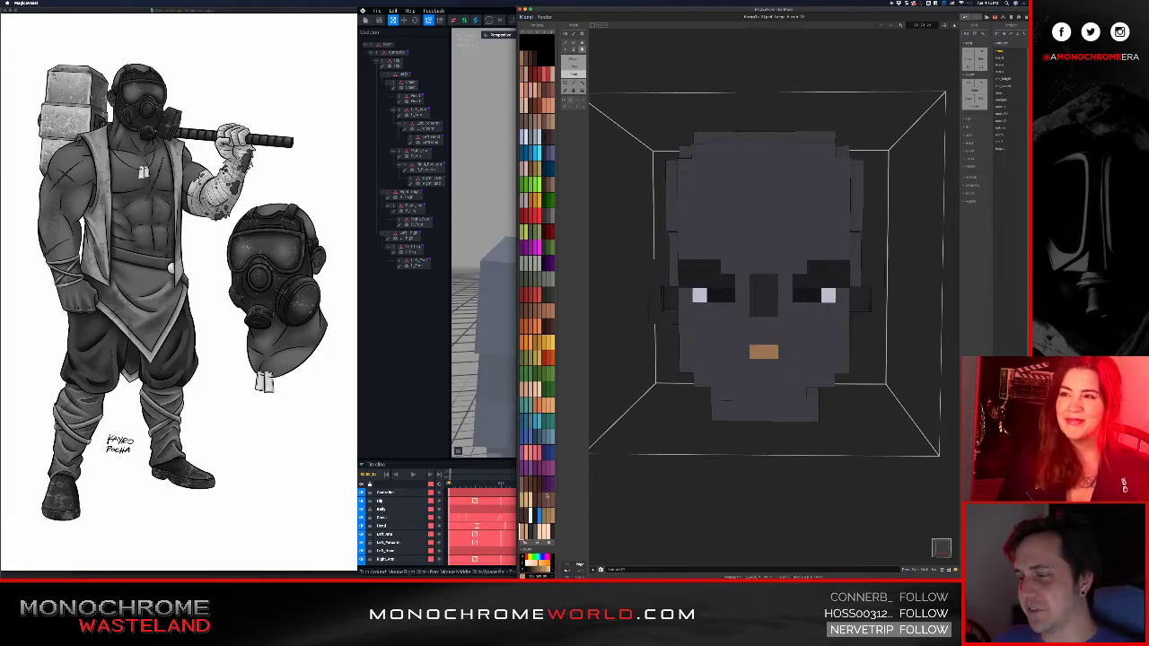
pyautogui.moveTo(529, 564); pyautogui.dragTo(532, 570)
pyautogui.moveTo(689, 425); pyautogui.dragTo(762, 353, button='right')
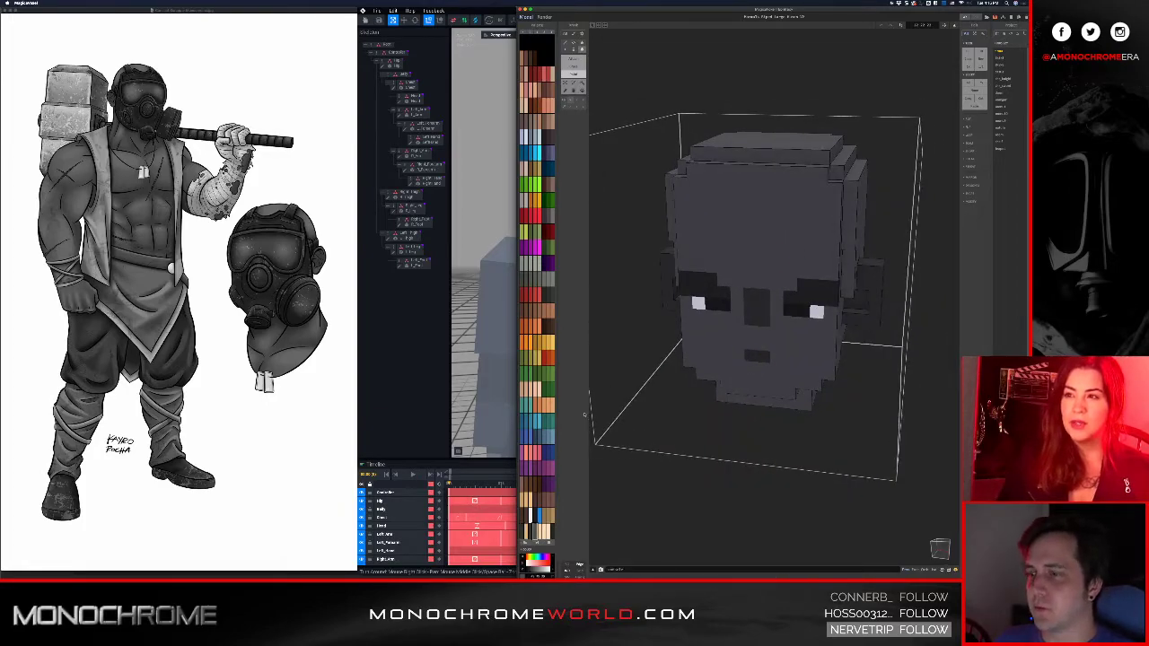
# - Fine-tune the skin's palette colour to a darker, more neutral grey matching the reference drawing
pyautogui.moveTo(533, 570); pyautogui.dragTo(536, 571)
pyautogui.moveTo(679, 396); pyautogui.dragTo(767, 313, button='right')
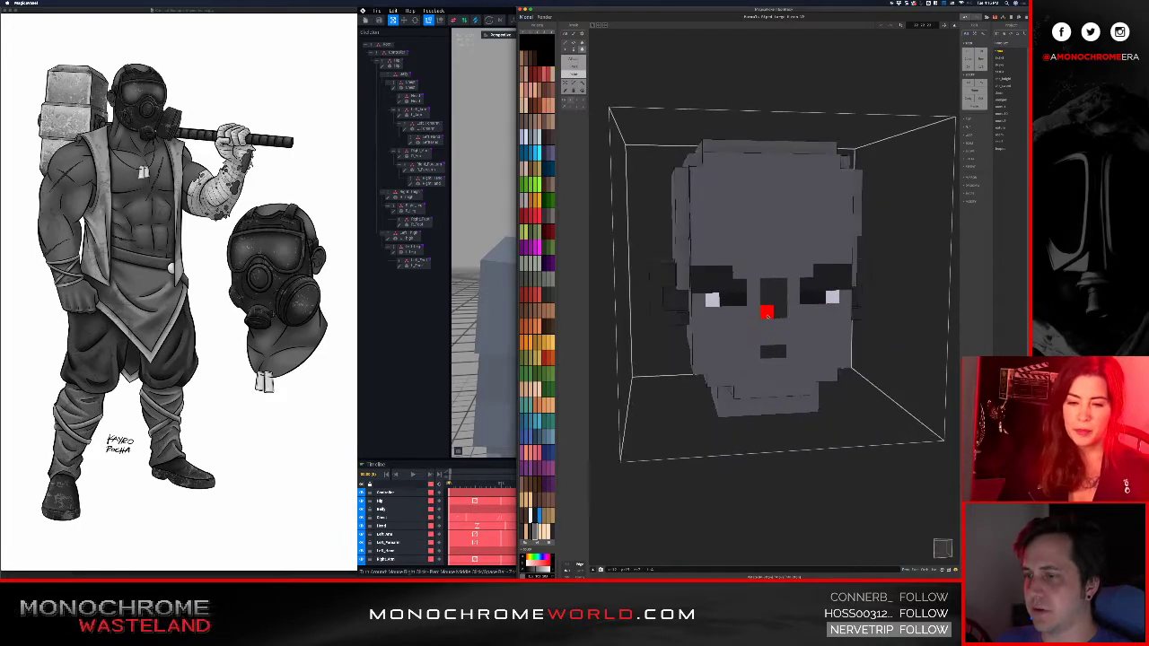
pyautogui.moveTo(675, 436); pyautogui.dragTo(707, 401, button='right')
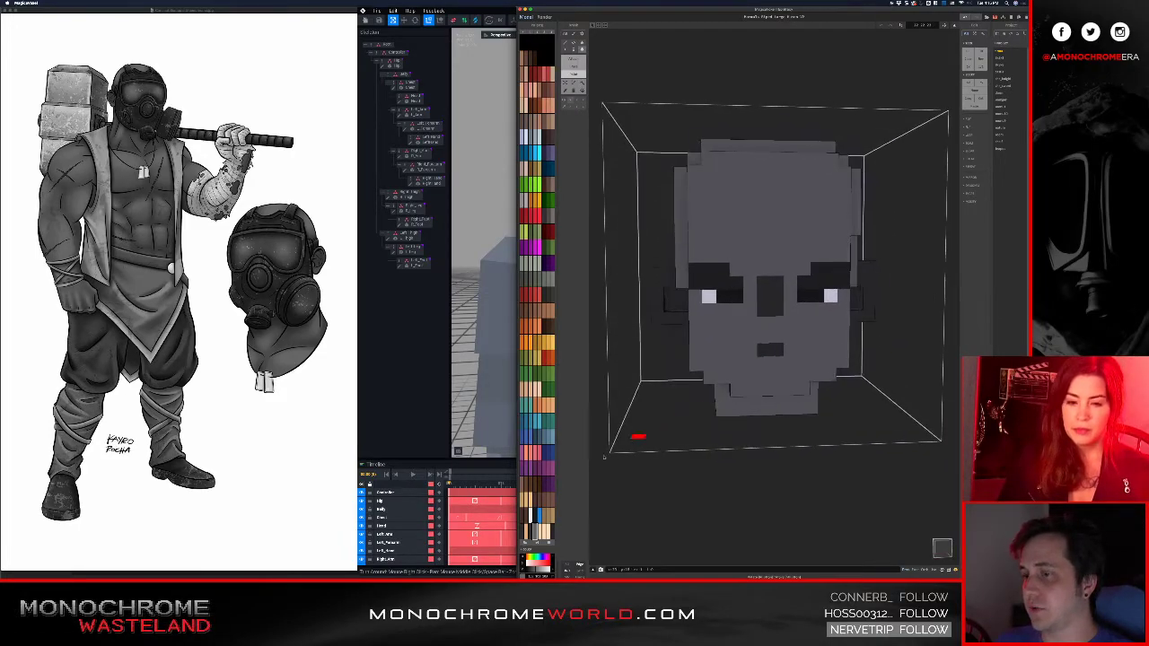
pyautogui.moveTo(537, 570)
pyautogui.mouseDown()
pyautogui.moveTo(525, 570)
pyautogui.moveTo(537, 571)
pyautogui.mouseUp()
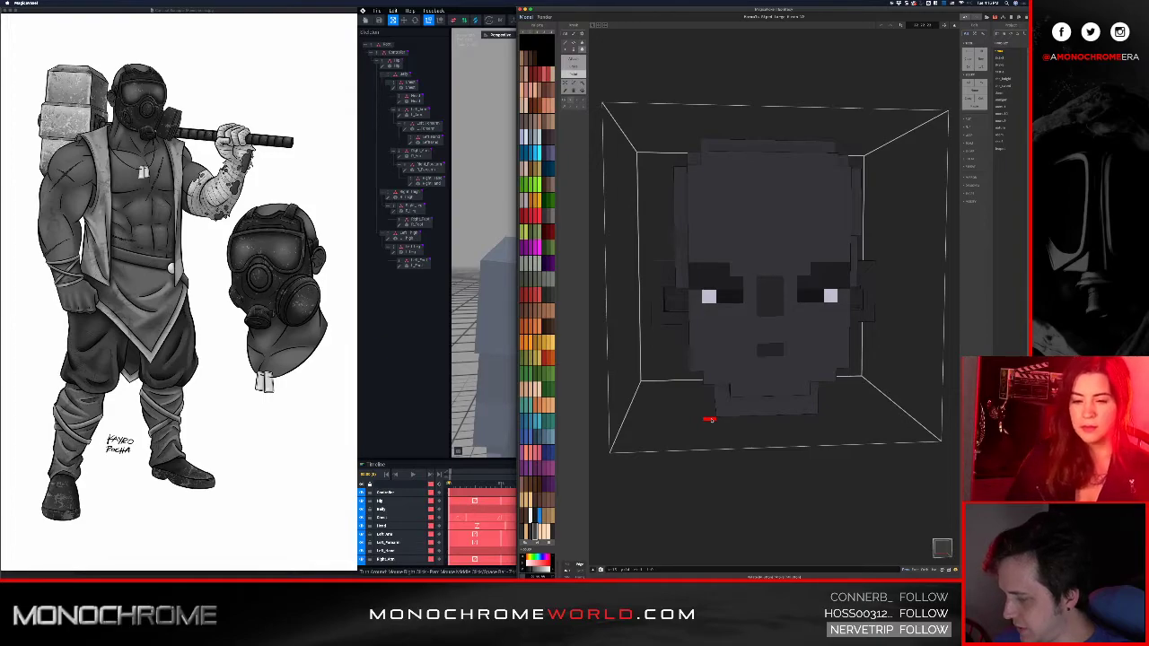
pyautogui.moveTo(792, 243); pyautogui.dragTo(801, 343, button='right')
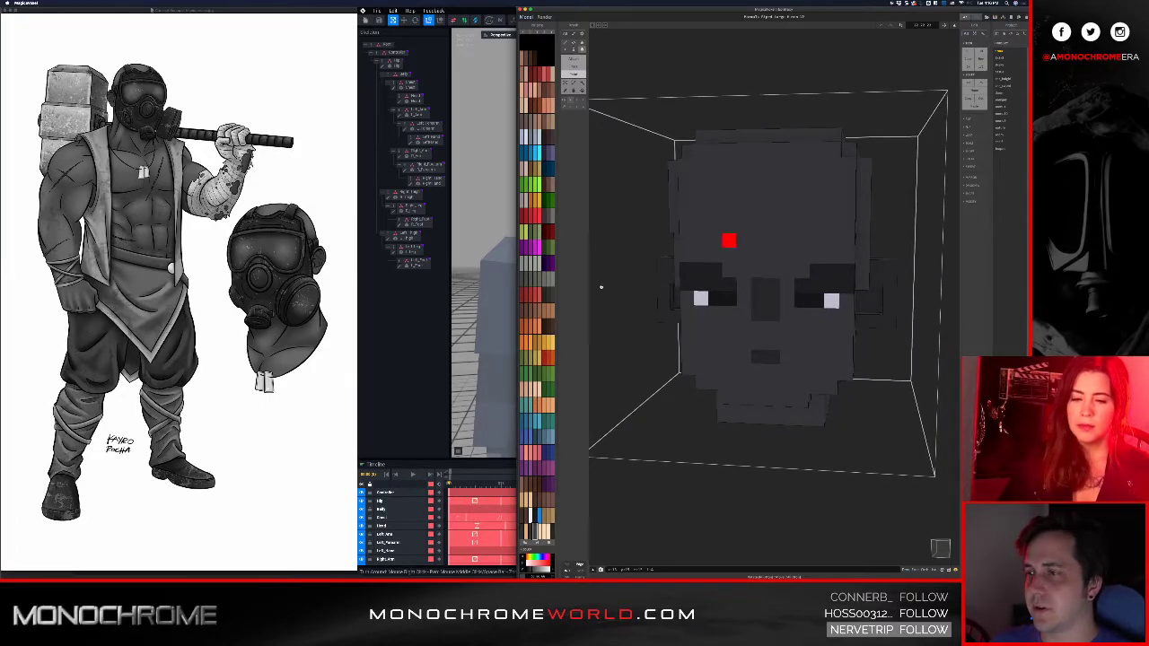
# - Switch to VoxEdit, sync the rig from MagicaVoxel and inspect the recoloured grey head from the front
pyautogui.click(496, 287)
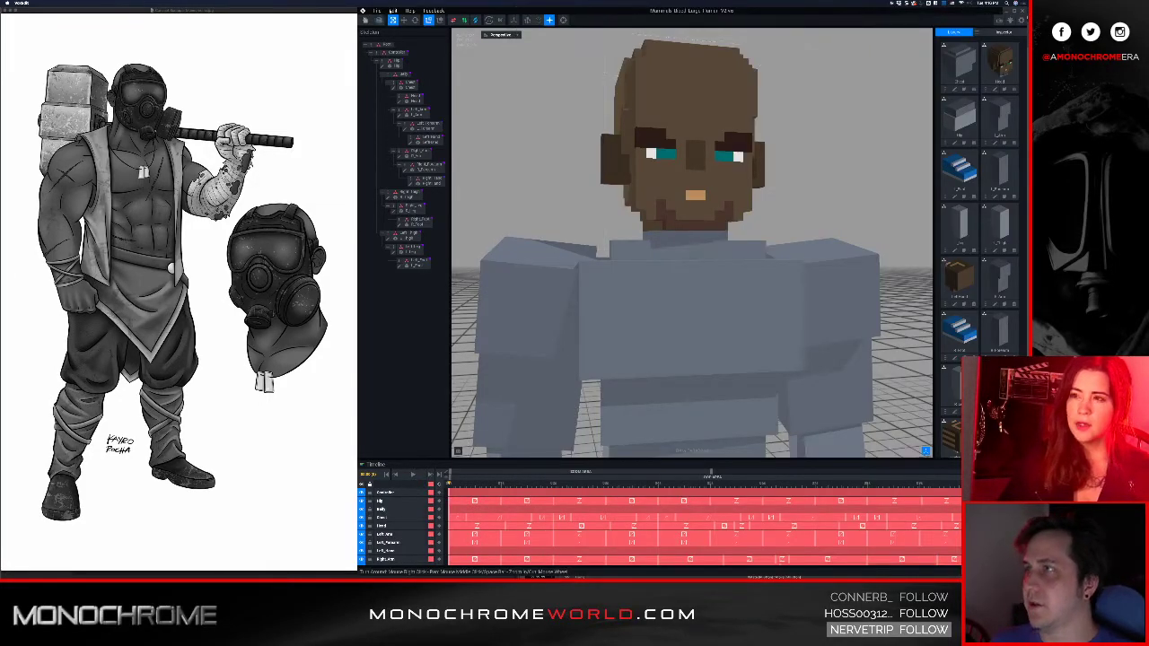
pyautogui.click(377, 11)
pyautogui.moveTo(408, 54)
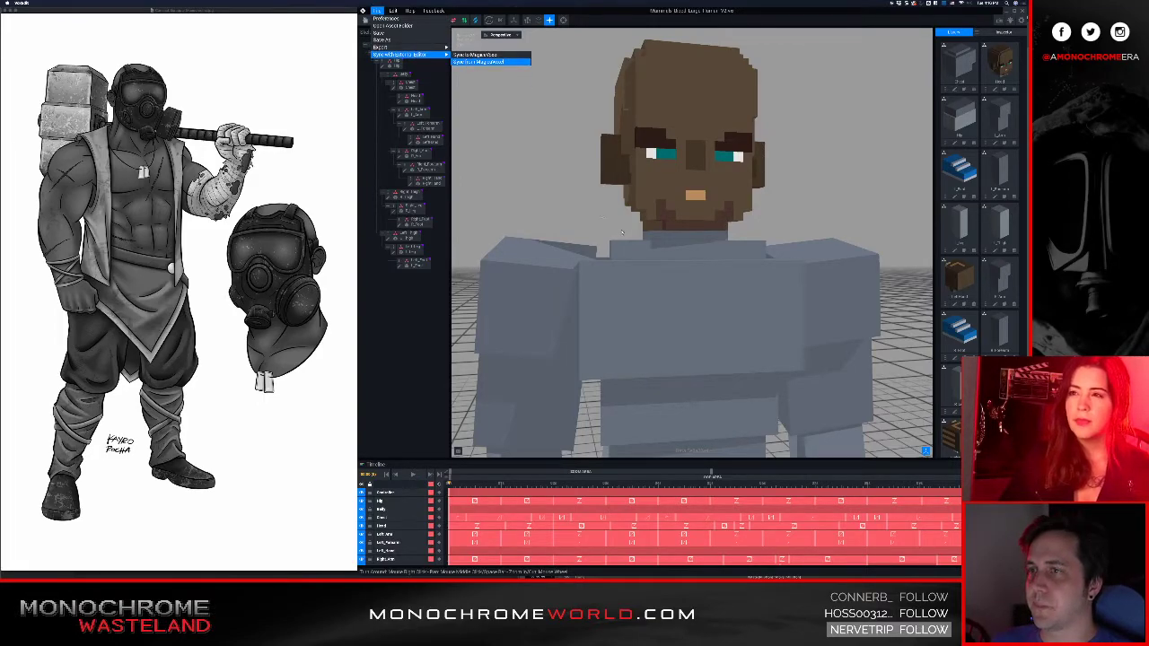
pyautogui.scroll(2, 682, 197)
pyautogui.moveTo(682, 197); pyautogui.dragTo(697, 158, button='right')
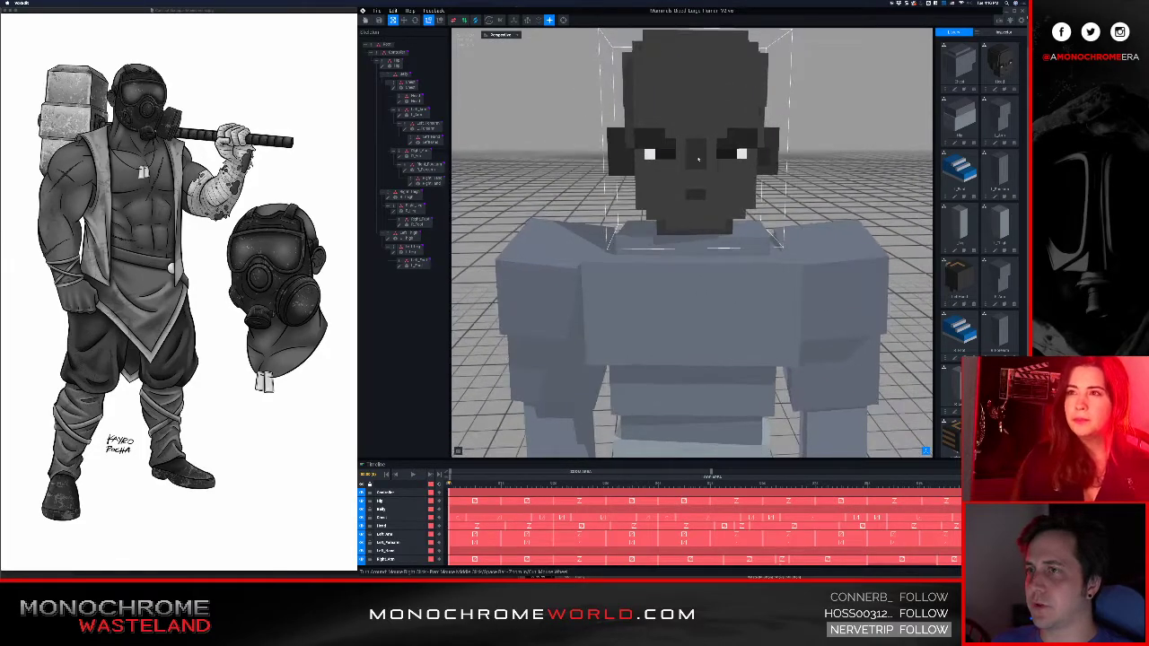
pyautogui.click(511, 158)
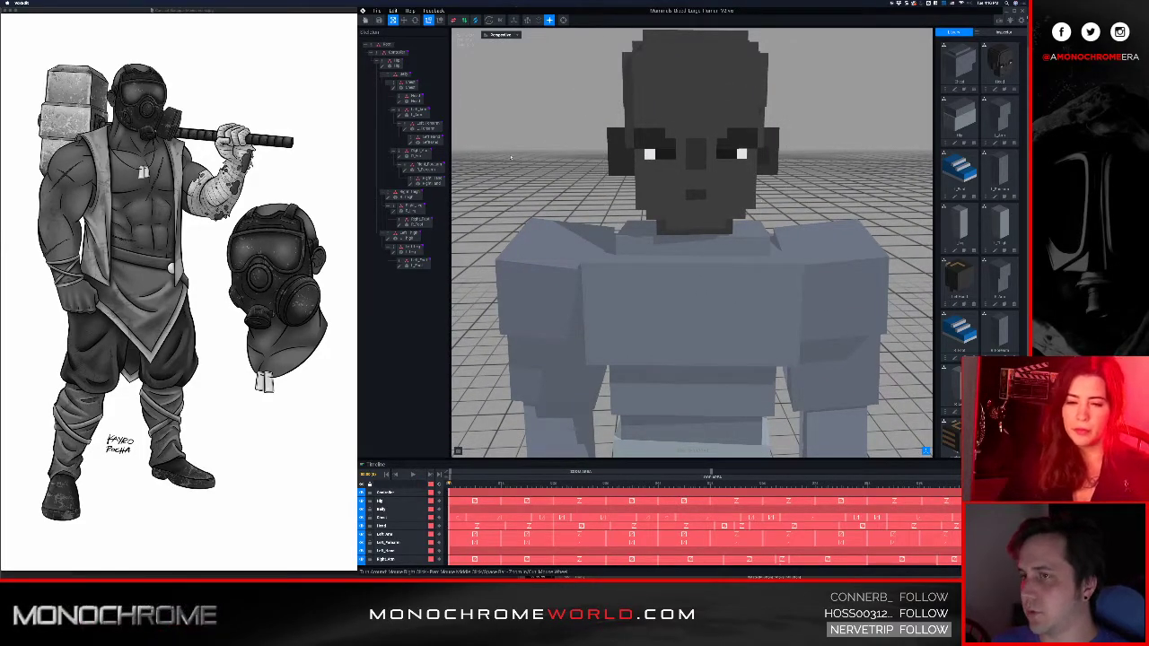
# - Switch back to MagicaVoxel and attach a near-black slab of voxels over the face from forehead to jaw
pyautogui.press('super+Tab')
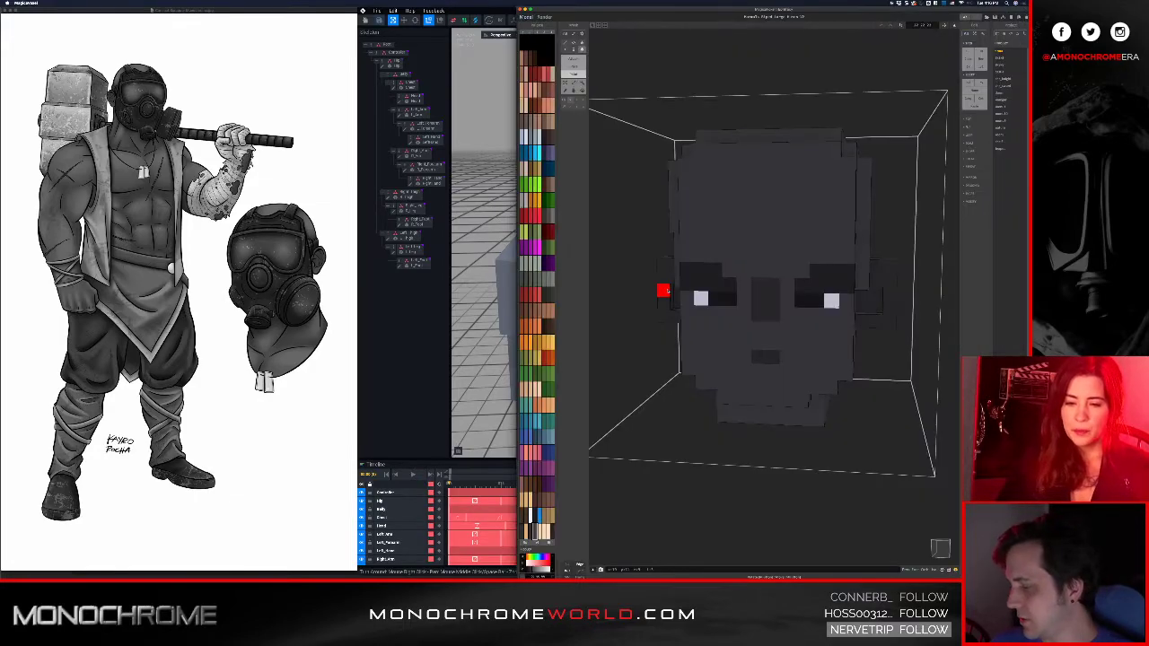
pyautogui.moveTo(667, 289); pyautogui.dragTo(748, 264, button='right')
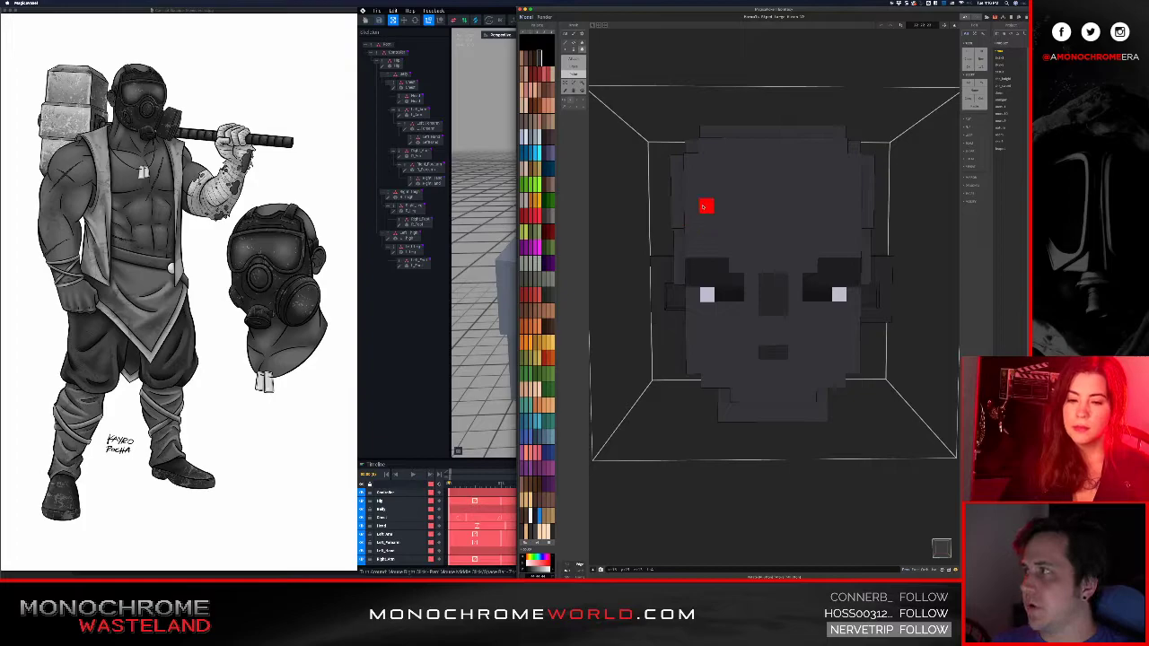
pyautogui.moveTo(691, 190); pyautogui.dragTo(734, 236)
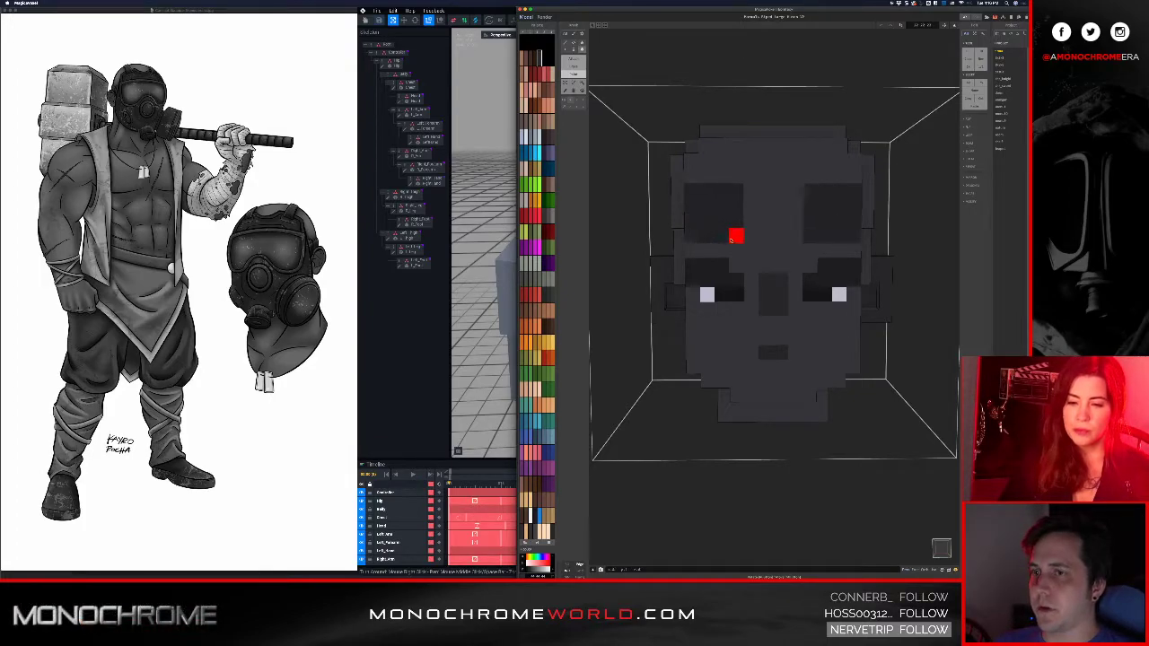
pyautogui.press('super+z')
pyautogui.moveTo(691, 190); pyautogui.dragTo(765, 380)
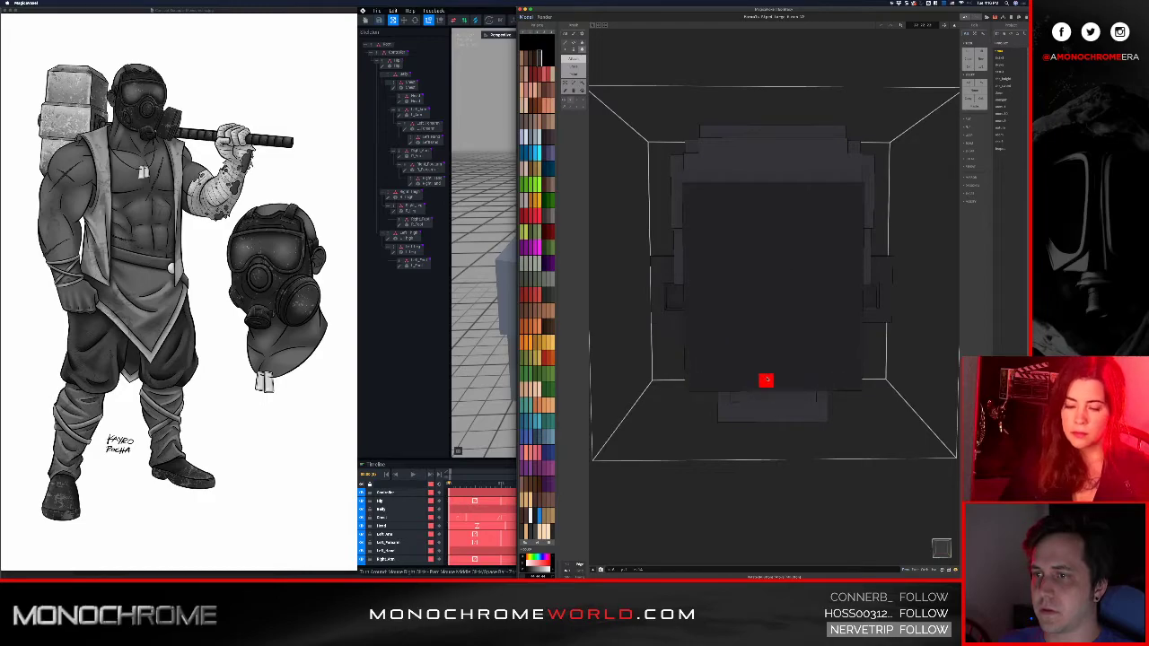
pyautogui.moveTo(763, 312); pyautogui.dragTo(731, 320, button='right')
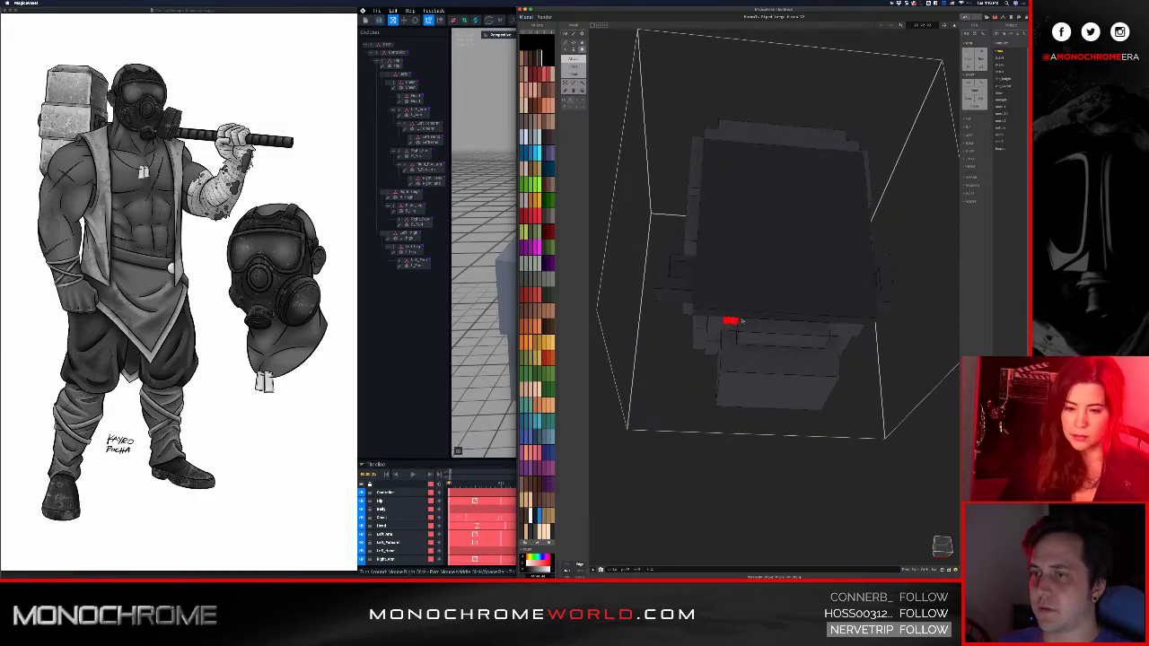
pyautogui.moveTo(765, 276); pyautogui.dragTo(777, 299, button='right')
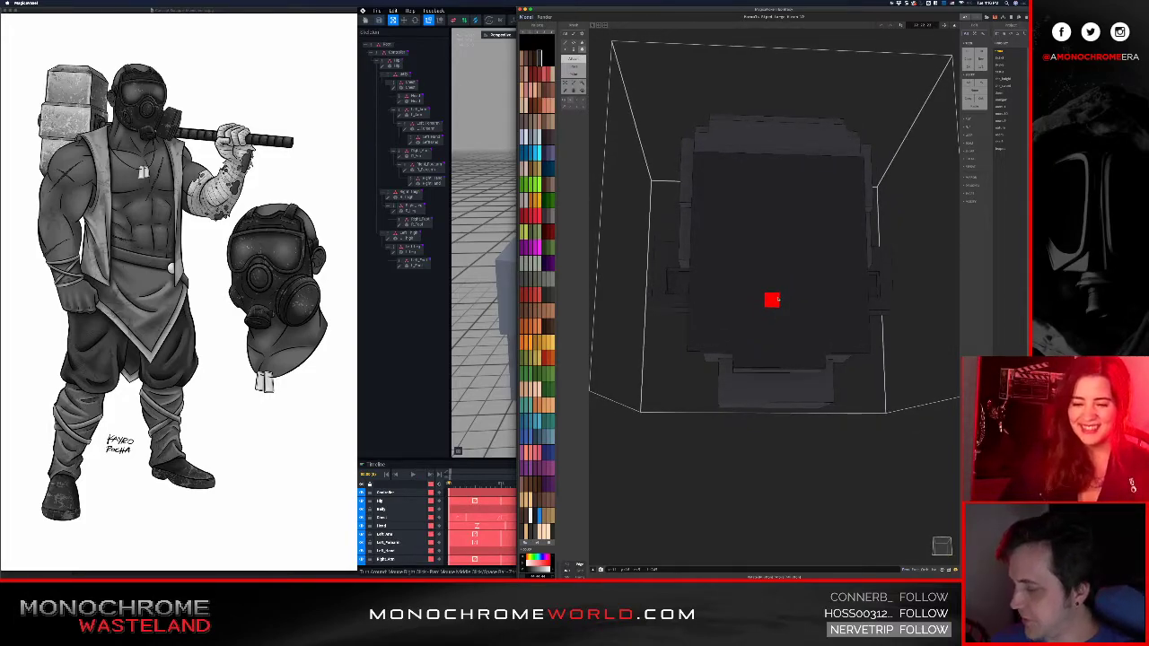
# - Build up dark stepped voxel layers along both side edges of the face slab, wrapping it towards the ears
pyautogui.moveTo(777, 244); pyautogui.dragTo(857, 269, button='right')
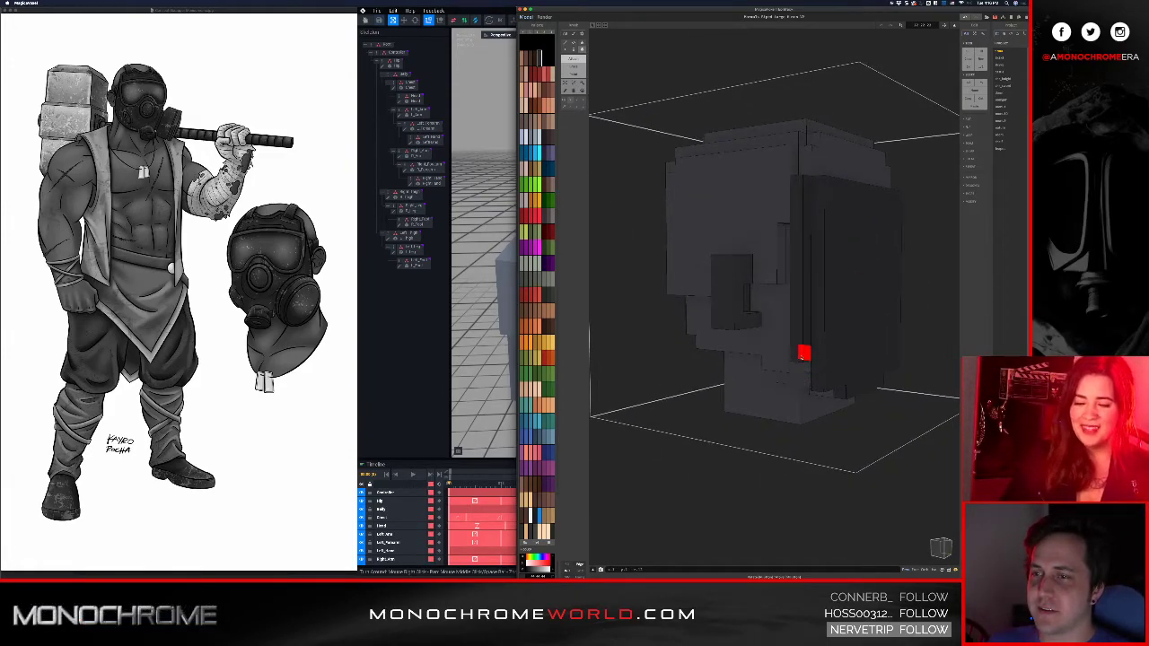
pyautogui.moveTo(802, 335); pyautogui.dragTo(841, 260, button='right')
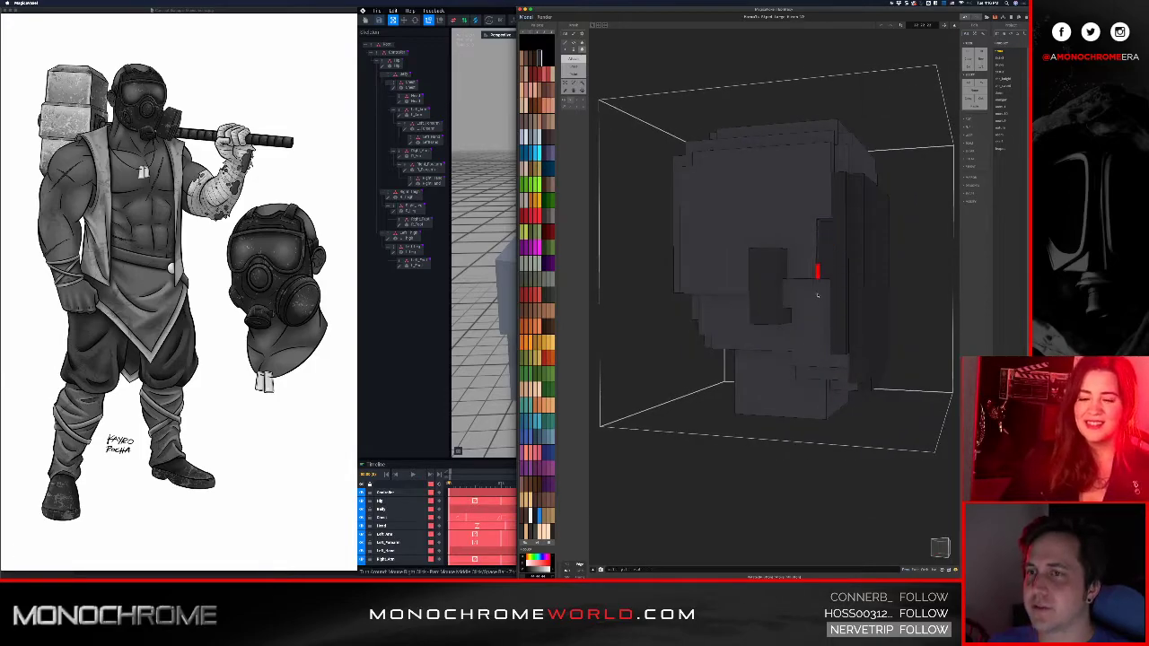
pyautogui.moveTo(823, 333); pyautogui.dragTo(838, 272, button='right')
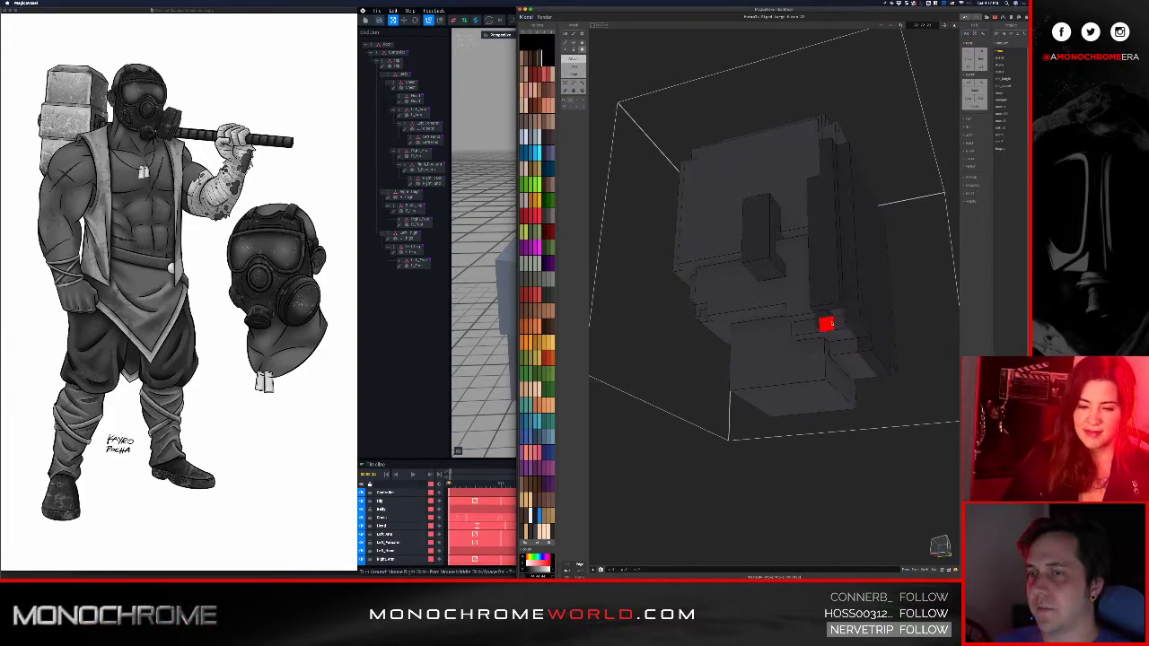
pyautogui.moveTo(874, 291); pyautogui.dragTo(787, 336, button='right')
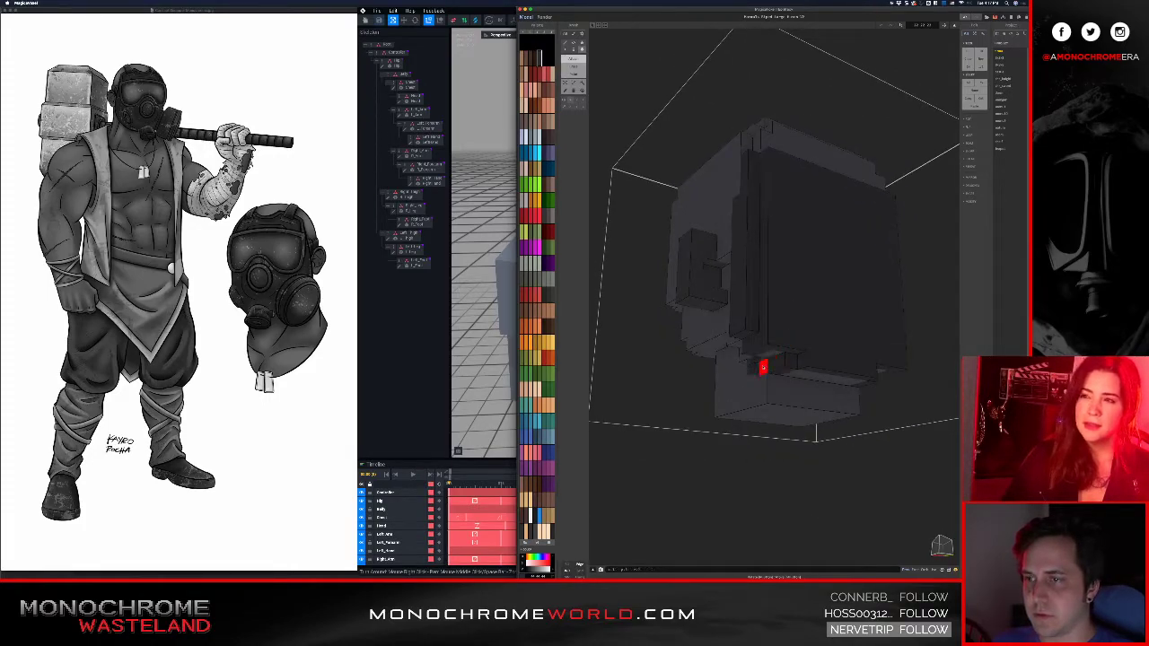
# - Thicken the front of the mask with further dark layers and add a raised block over the chin
pyautogui.moveTo(772, 363)
pyautogui.mouseDown(button='right')
pyautogui.moveTo(795, 295)
pyautogui.moveTo(759, 308)
pyautogui.moveTo(805, 307)
pyautogui.moveTo(764, 343)
pyautogui.moveTo(782, 341)
pyautogui.moveTo(787, 354)
pyautogui.moveTo(795, 315)
pyautogui.moveTo(841, 364)
pyautogui.moveTo(892, 336)
pyautogui.moveTo(824, 339)
pyautogui.moveTo(762, 377)
pyautogui.mouseUp(button='right')
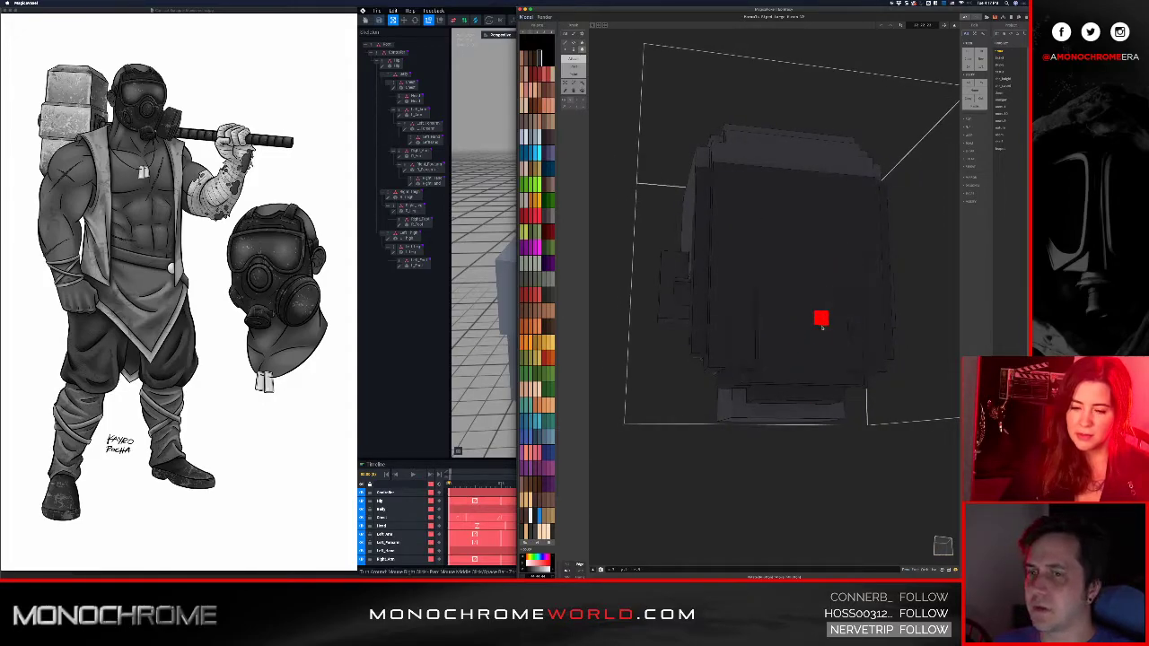
pyautogui.moveTo(821, 305); pyautogui.dragTo(759, 339, button='right')
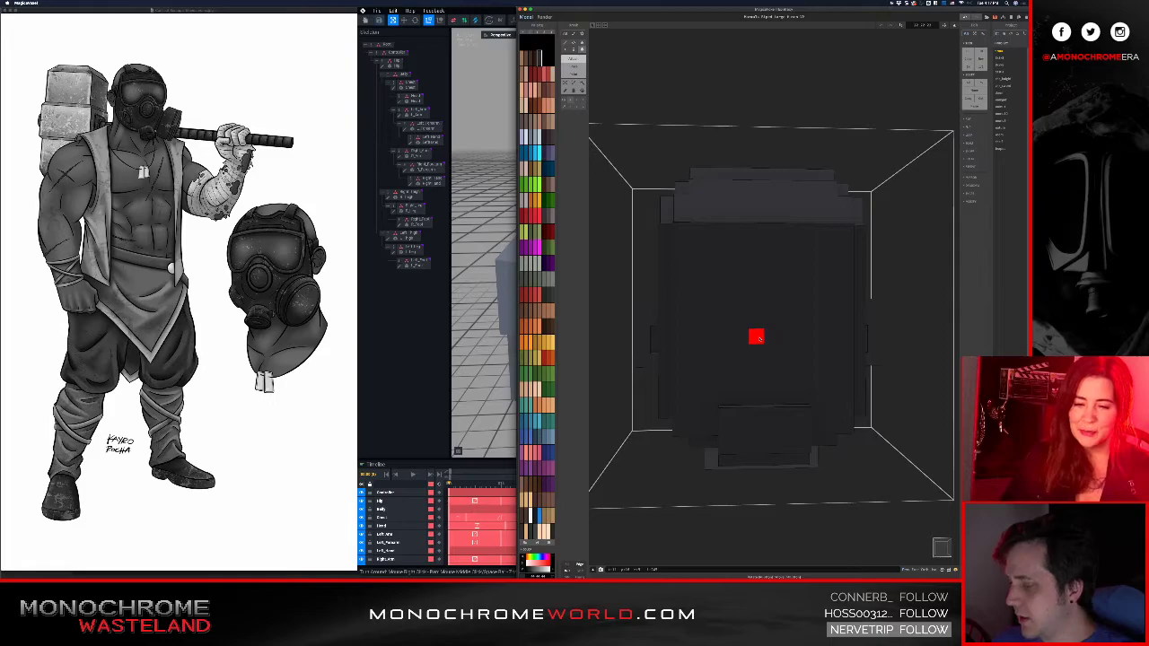
pyautogui.moveTo(744, 322); pyautogui.dragTo(757, 326, button='right')
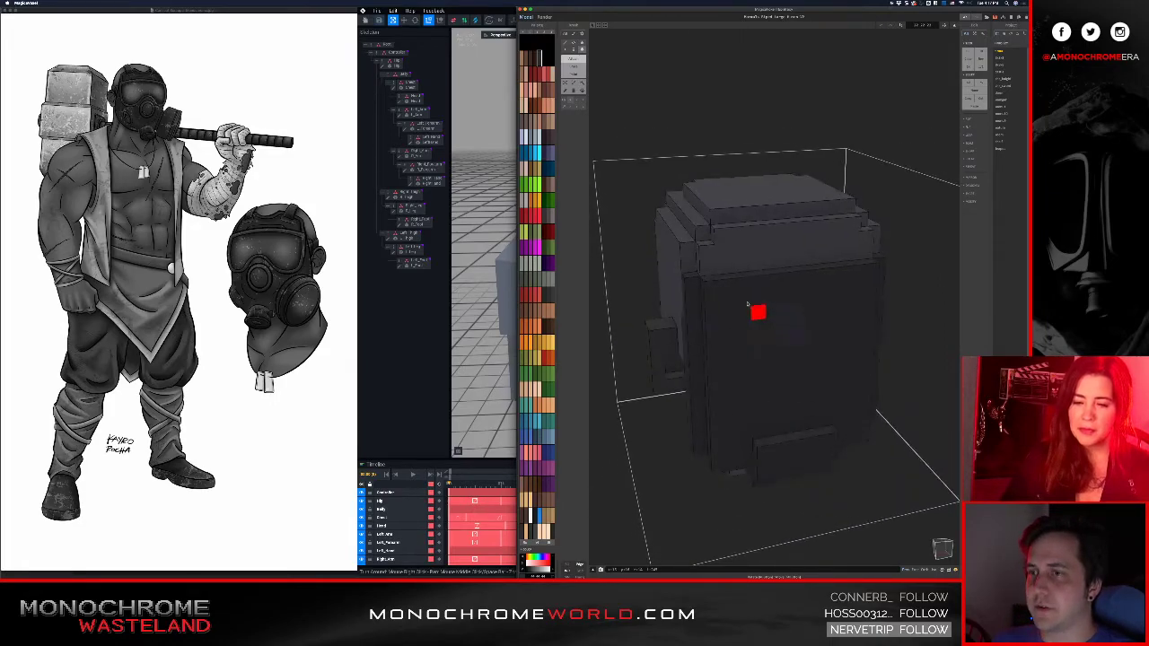
pyautogui.moveTo(811, 259); pyautogui.dragTo(745, 352, button='right')
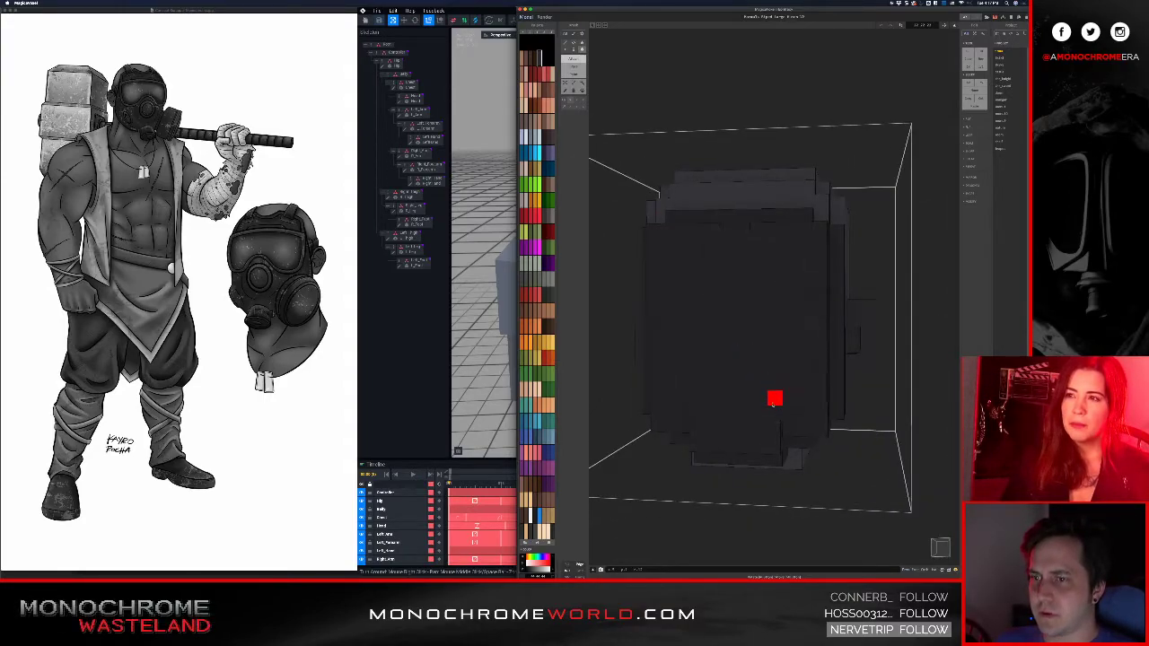
pyautogui.moveTo(777, 405); pyautogui.dragTo(781, 392, button='right')
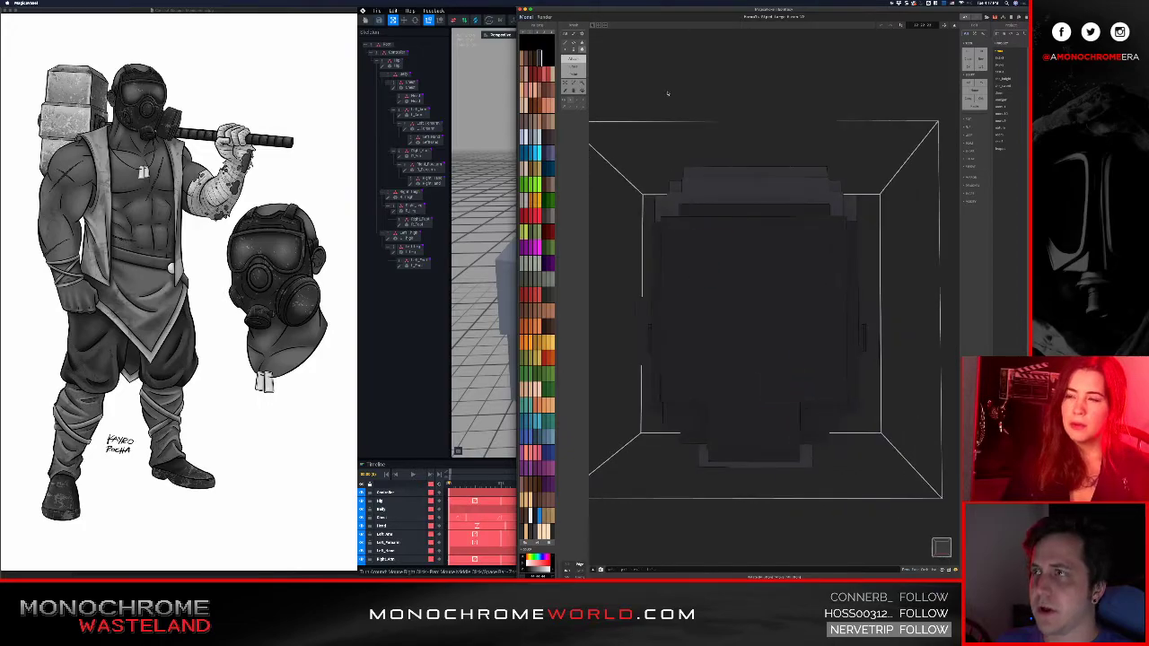
# - Change the viewport background colour to a light grey so the dark head stands out
pyautogui.click(583, 34)
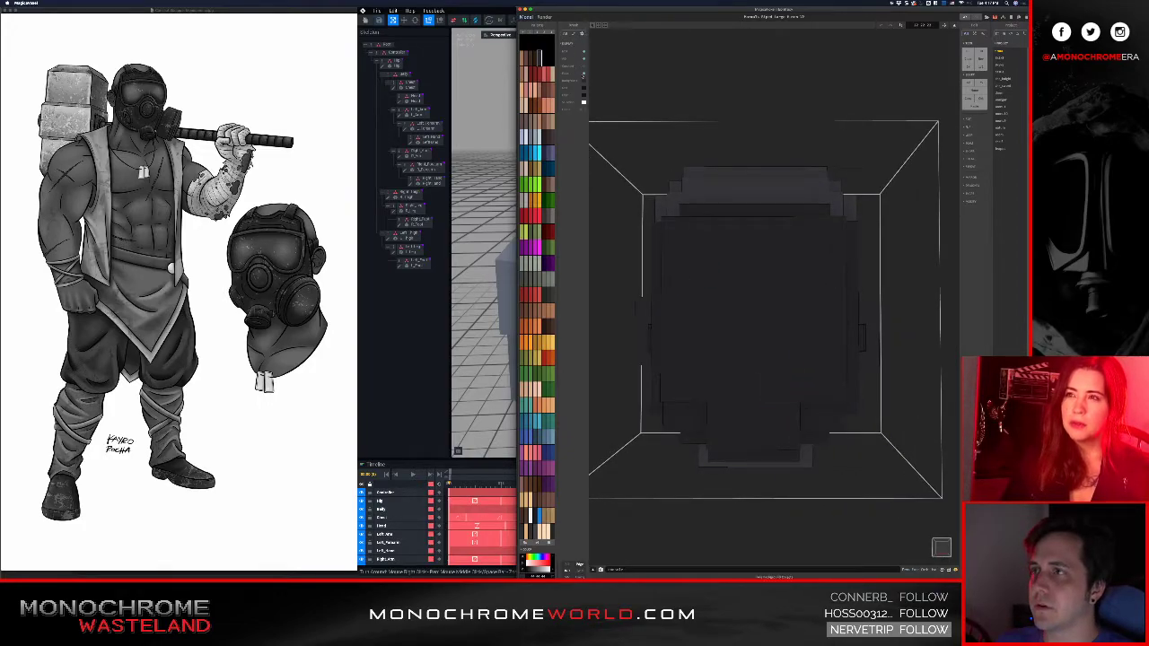
pyautogui.click(583, 80)
pyautogui.moveTo(609, 96); pyautogui.dragTo(613, 98)
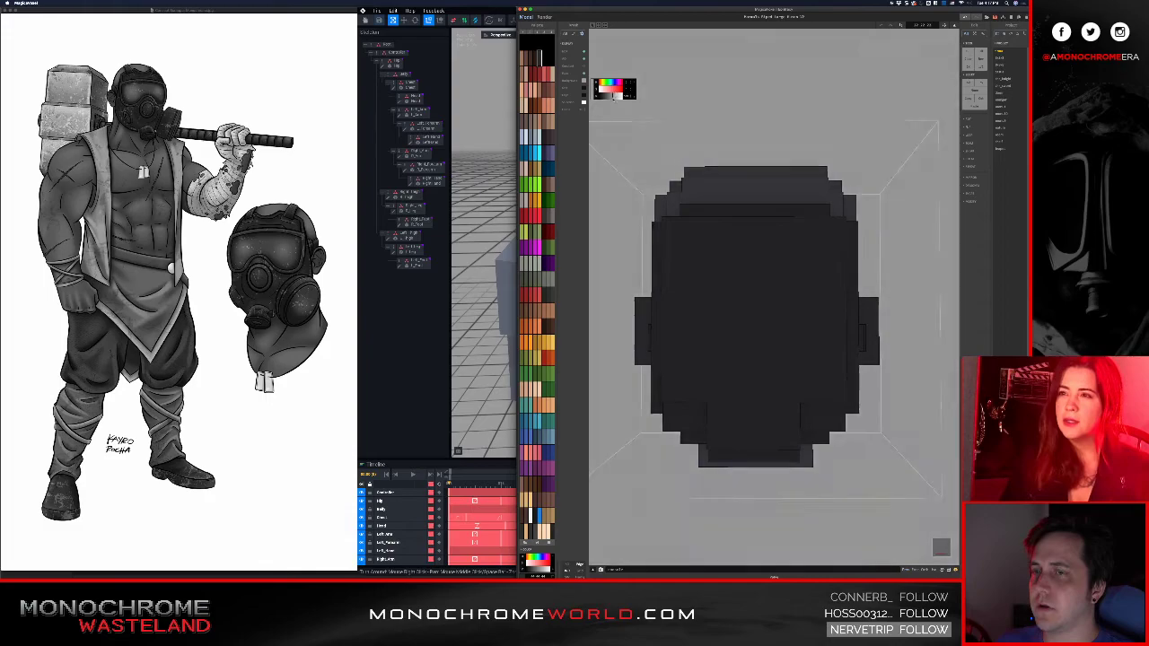
pyautogui.moveTo(718, 210); pyautogui.dragTo(762, 270, button='right')
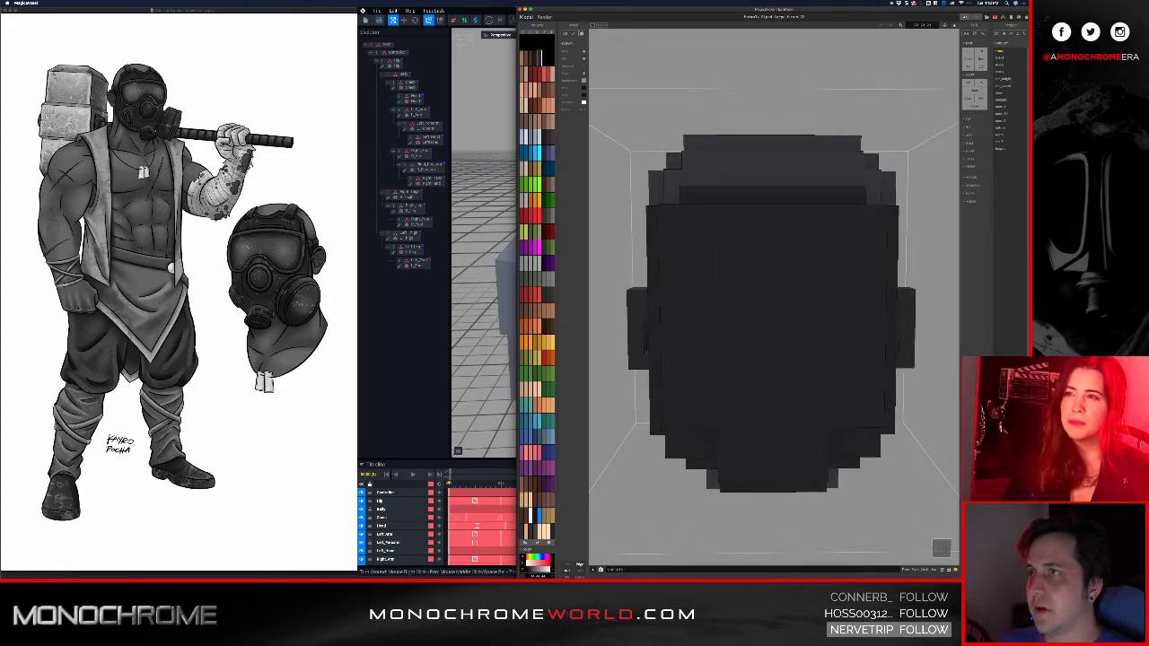
# - Paint a near-black band across the mask's brow, raise it outward, and run it down both sides as a goggle frame
pyautogui.click(573, 26)
pyautogui.moveTo(769, 293); pyautogui.dragTo(759, 328, button='right')
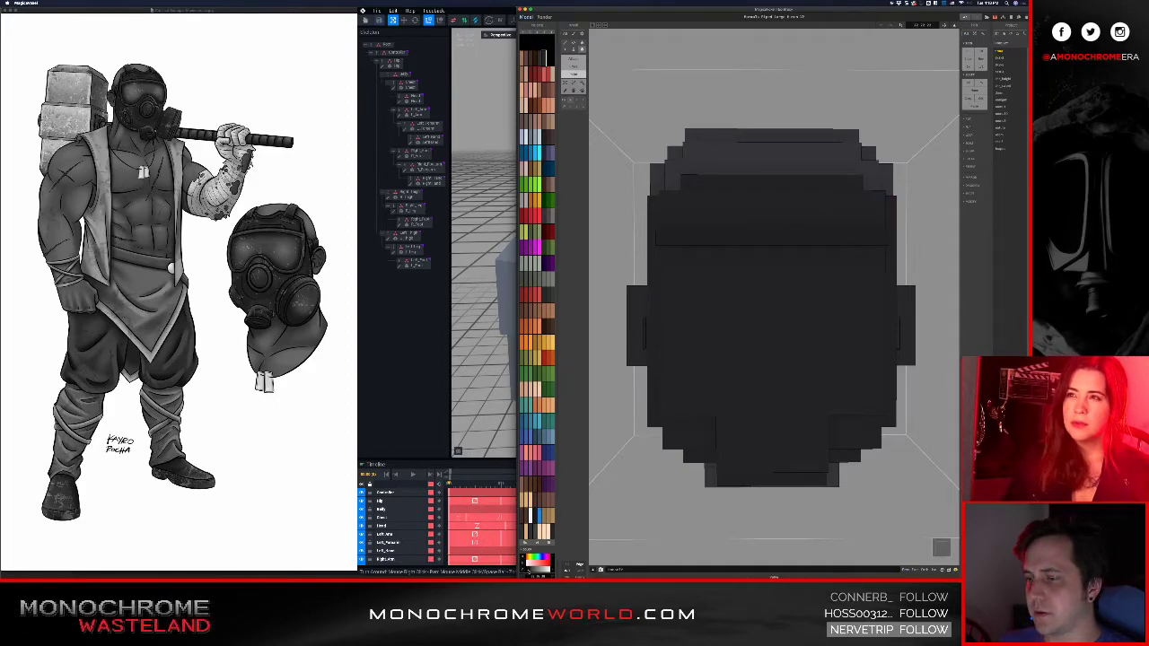
pyautogui.moveTo(729, 389)
pyautogui.mouseDown(button='right')
pyautogui.moveTo(702, 396)
pyautogui.moveTo(749, 400)
pyautogui.moveTo(744, 393)
pyautogui.mouseUp(button='right')
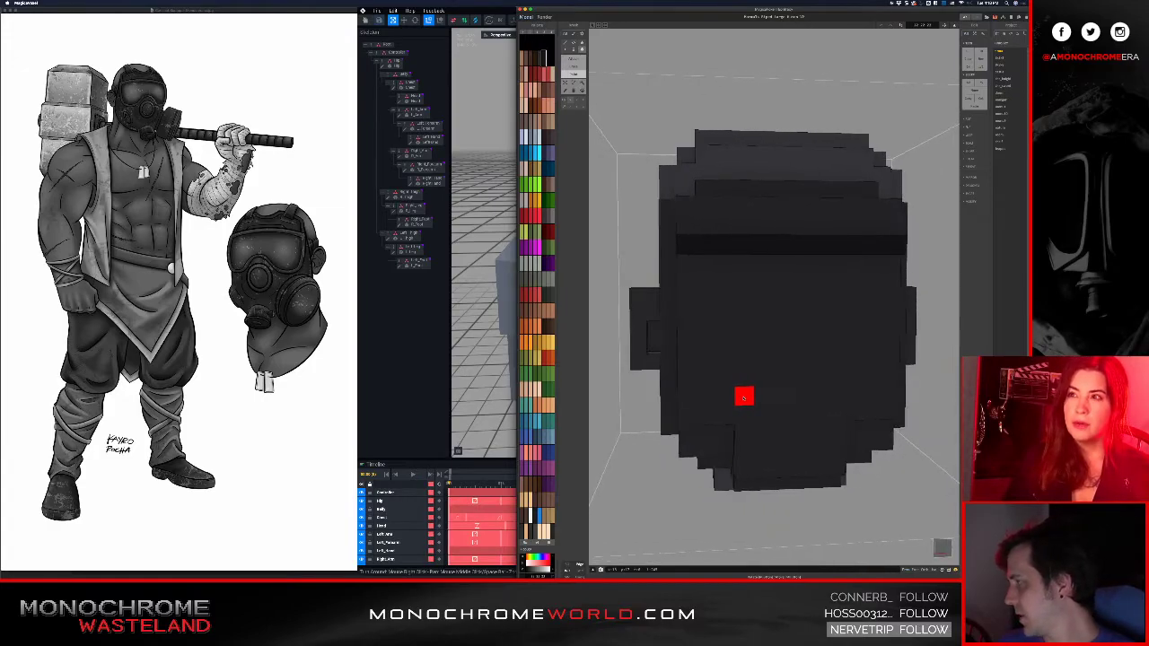
pyautogui.moveTo(688, 271); pyautogui.dragTo(738, 277, button='right')
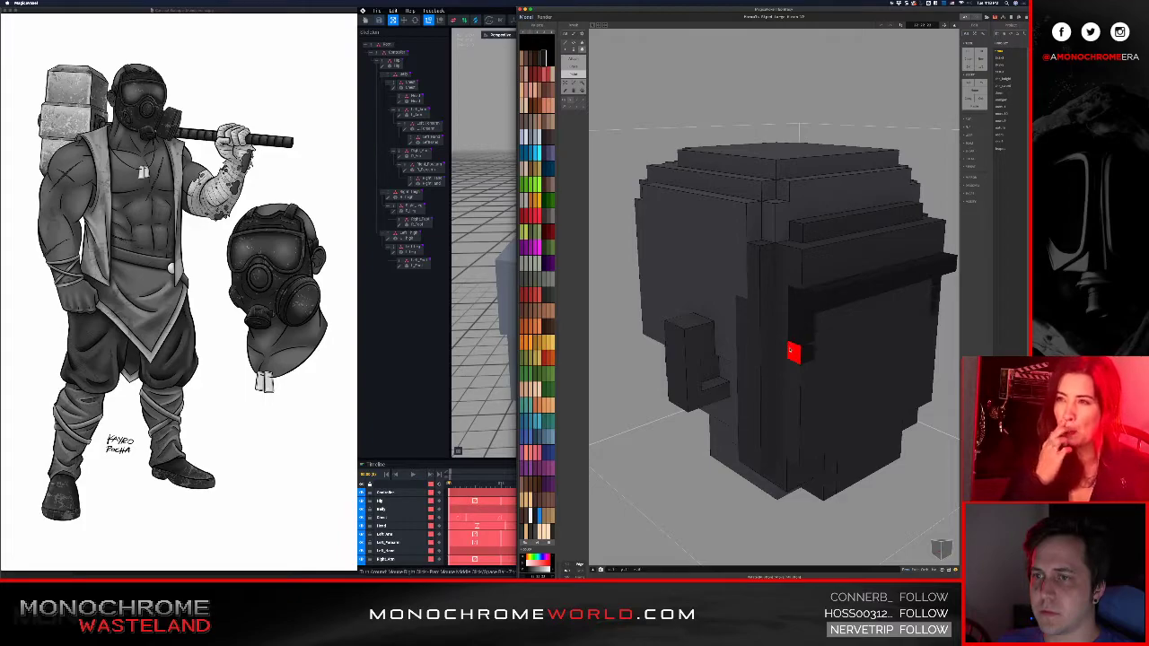
pyautogui.moveTo(810, 338)
pyautogui.mouseDown(button='right')
pyautogui.moveTo(761, 333)
pyautogui.moveTo(802, 341)
pyautogui.mouseUp(button='right')
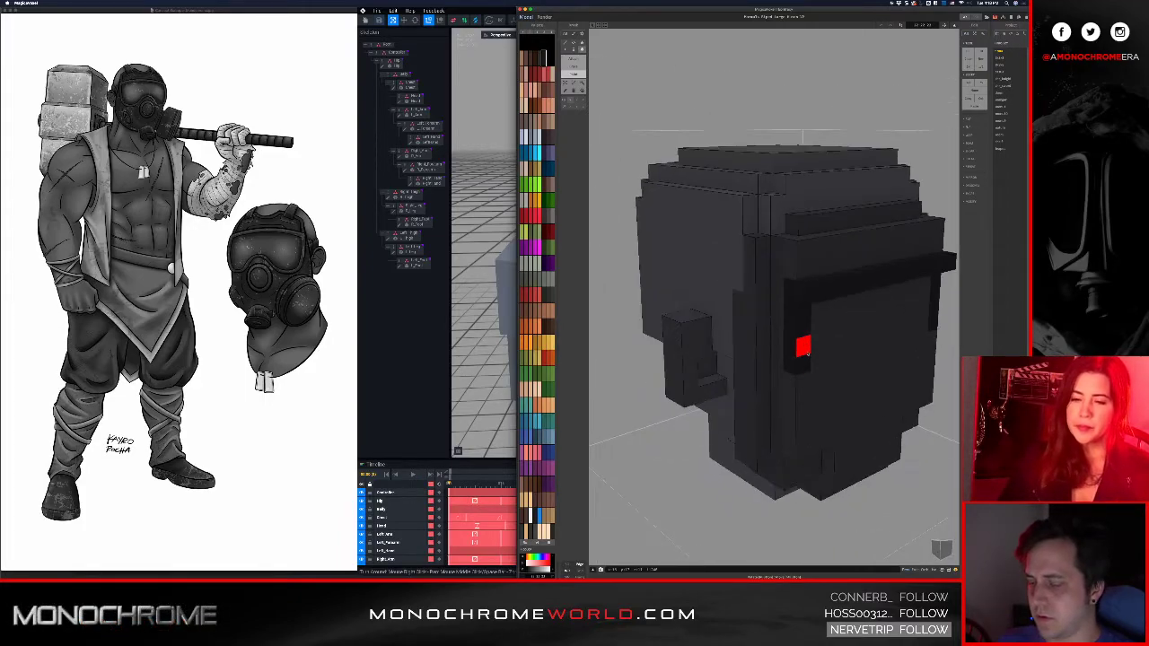
pyautogui.moveTo(792, 295); pyautogui.dragTo(789, 357)
# - Close the goggle frame with a near-black lower rim that steps up over the nose bridge
pyautogui.moveTo(789, 352); pyautogui.dragTo(747, 334, button='right')
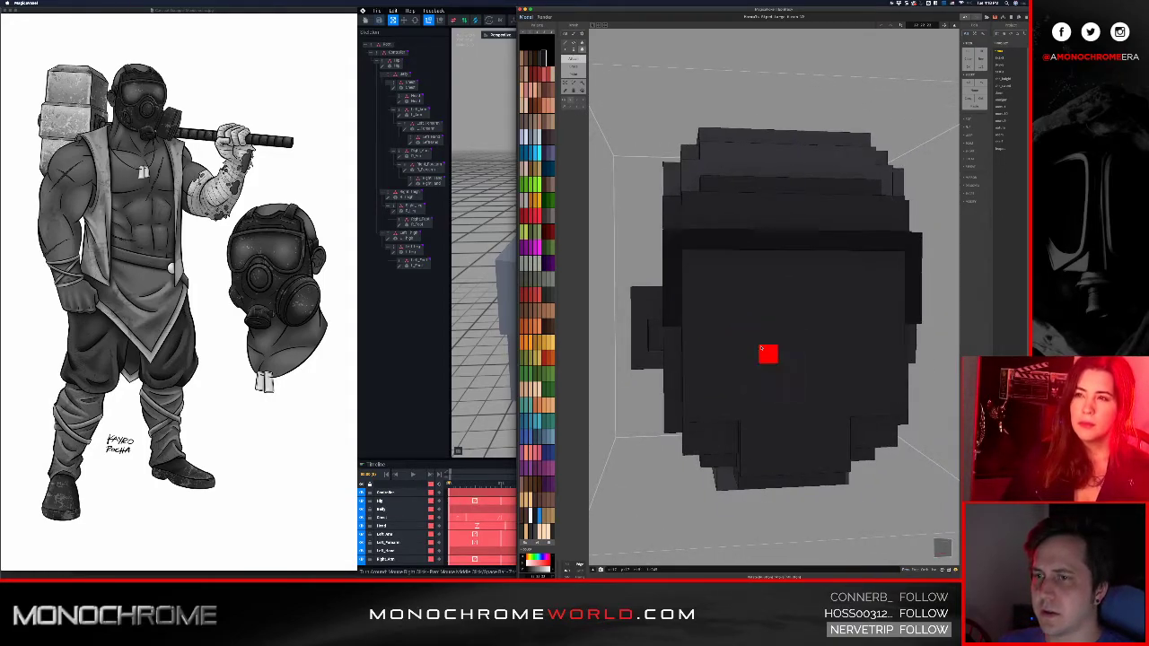
pyautogui.moveTo(749, 338); pyautogui.dragTo(690, 341)
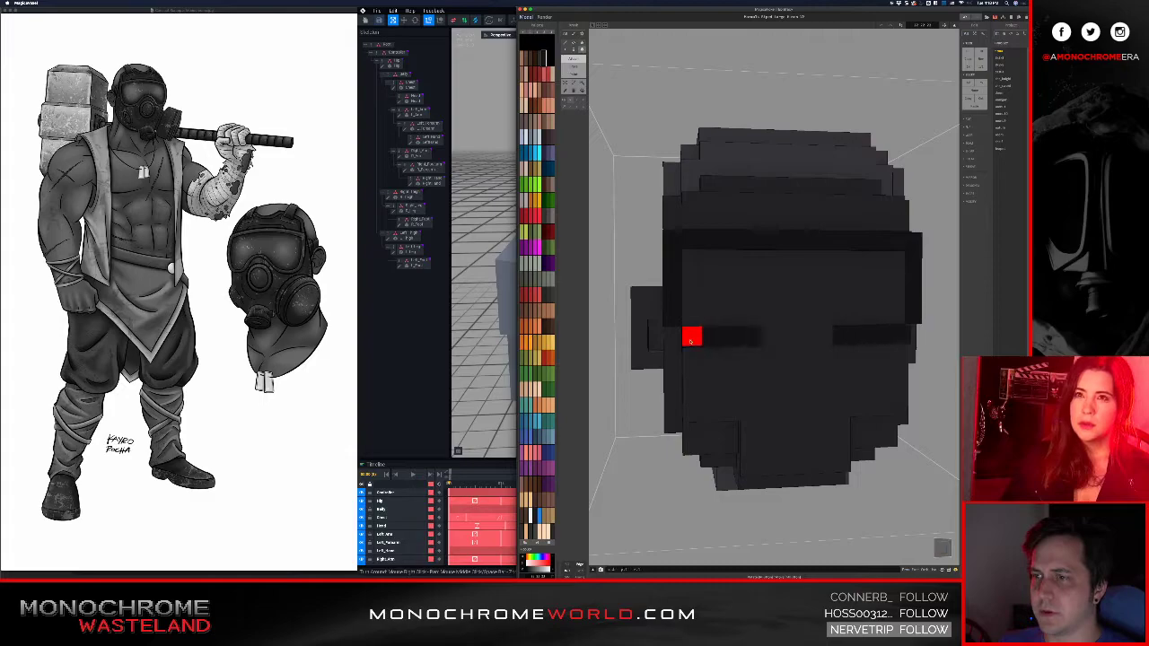
pyautogui.moveTo(747, 358); pyautogui.dragTo(710, 379, button='right')
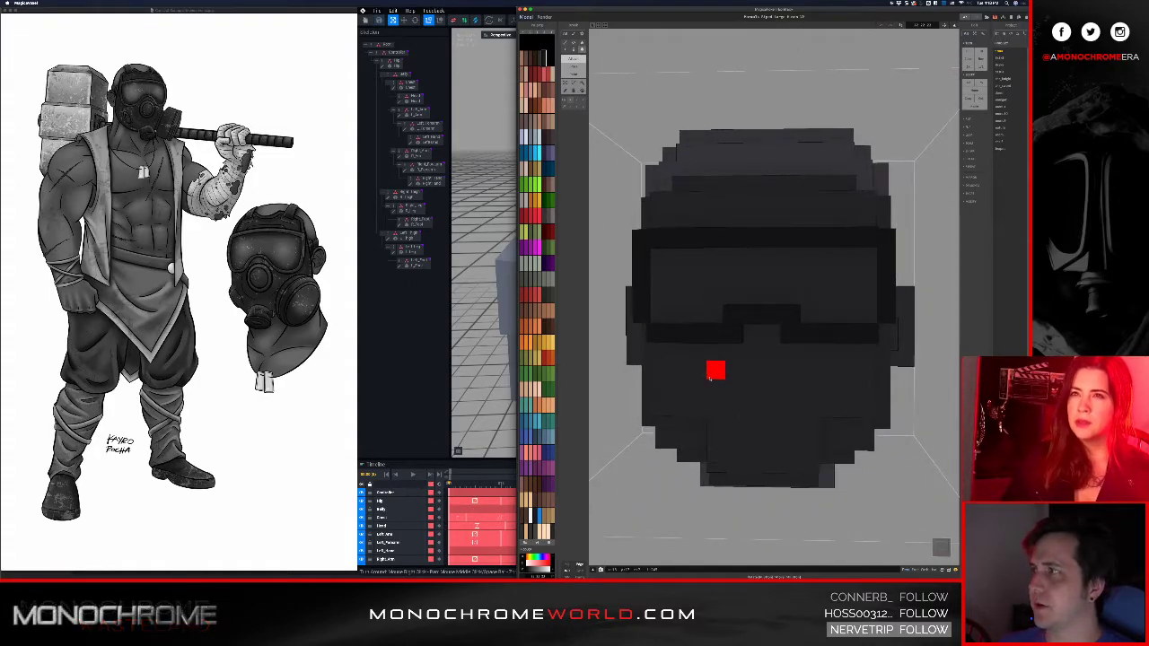
pyautogui.moveTo(732, 333)
pyautogui.mouseDown(button='right')
pyautogui.moveTo(843, 338)
pyautogui.moveTo(852, 329)
pyautogui.moveTo(741, 333)
pyautogui.mouseUp(button='right')
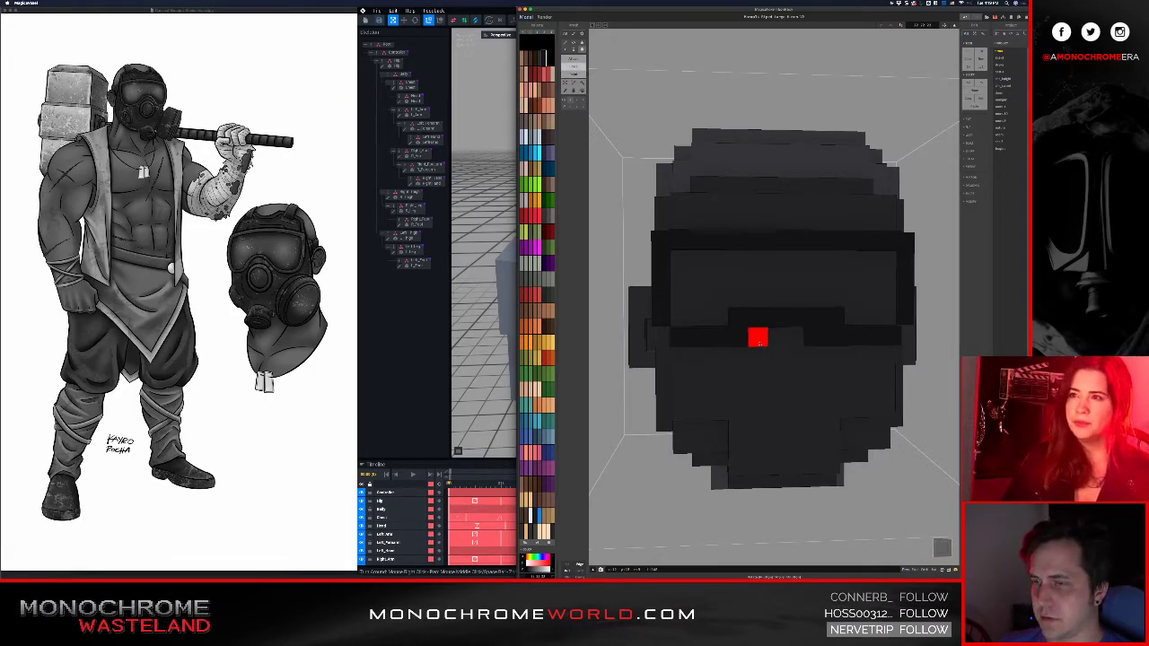
pyautogui.moveTo(756, 392)
pyautogui.mouseDown(button='right')
pyautogui.moveTo(752, 380)
pyautogui.moveTo(730, 390)
pyautogui.moveTo(764, 387)
pyautogui.mouseUp(button='right')
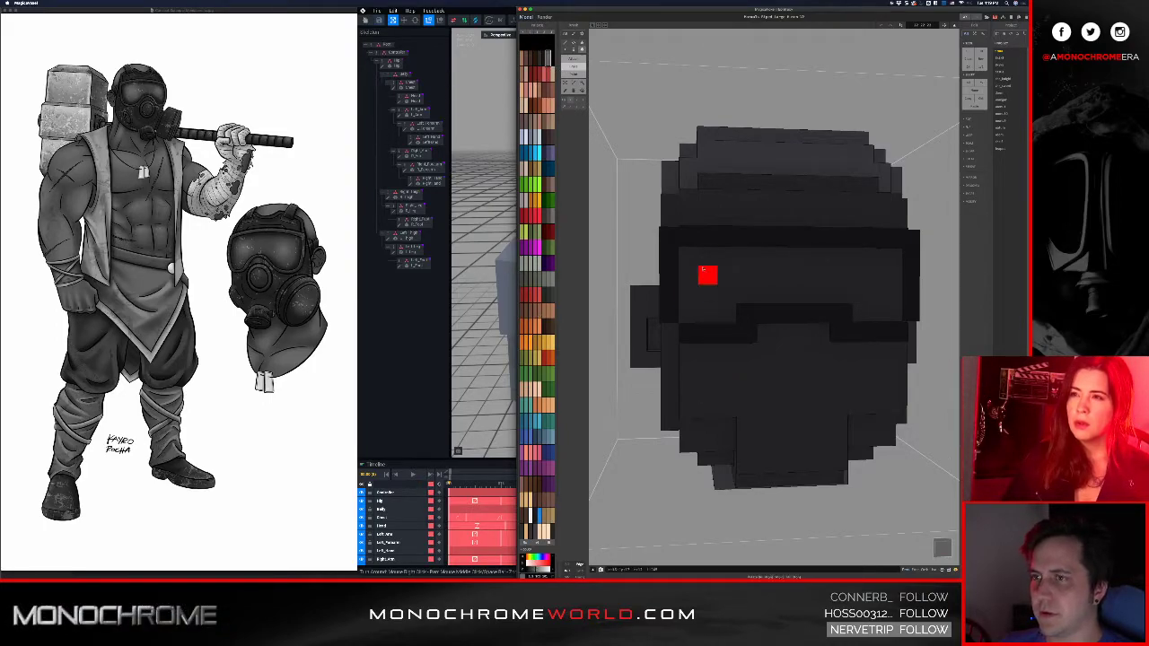
# - Paint the lens area inside the goggle frame purplish grey and narrow the nose bridge
pyautogui.moveTo(689, 256); pyautogui.dragTo(816, 294)
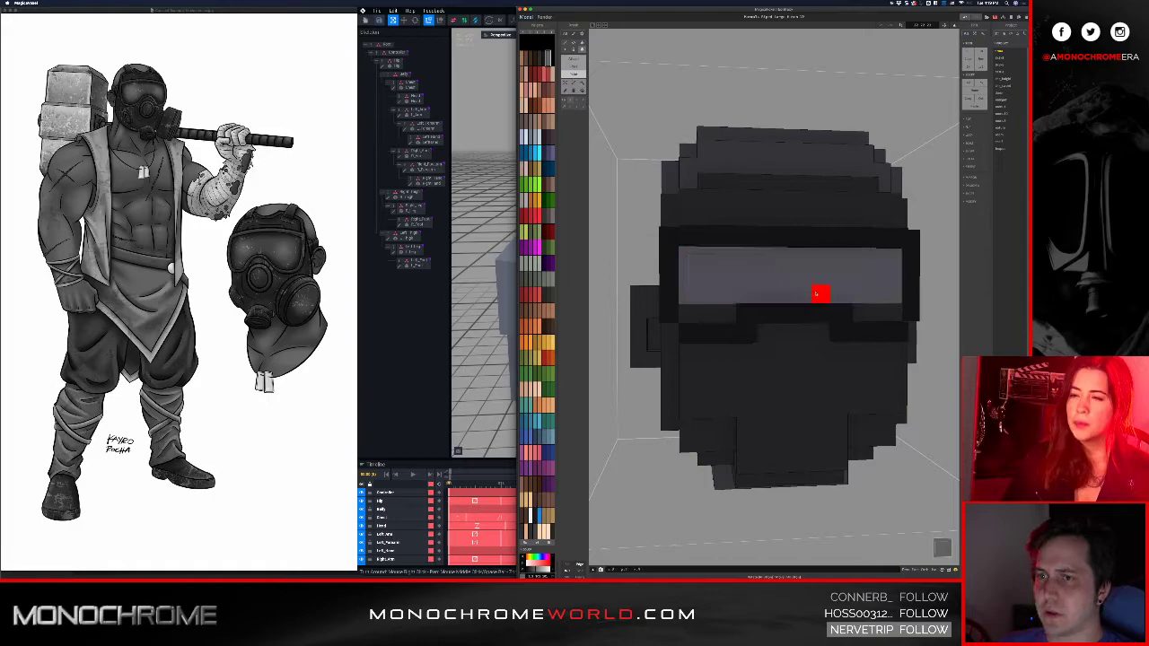
pyautogui.moveTo(724, 314); pyautogui.dragTo(691, 315)
pyautogui.moveTo(706, 314)
pyautogui.mouseDown(button='right')
pyautogui.moveTo(591, 298)
pyautogui.moveTo(759, 313)
pyautogui.moveTo(695, 303)
pyautogui.mouseUp(button='right')
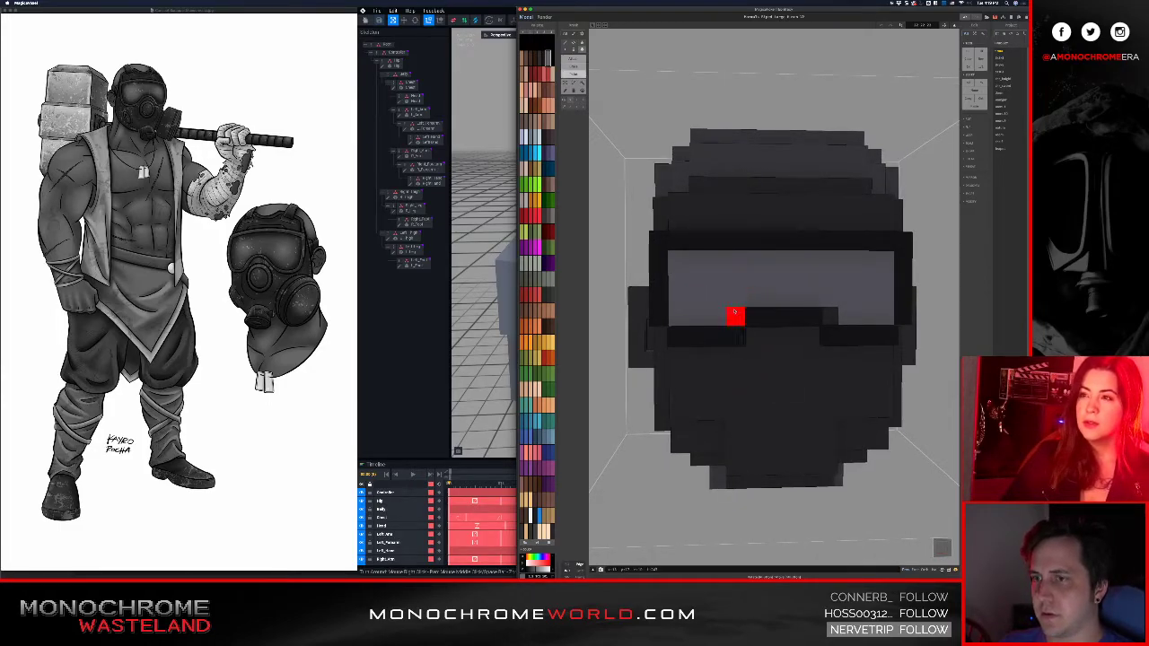
pyautogui.moveTo(827, 290)
pyautogui.mouseDown(button='right')
pyautogui.moveTo(746, 300)
pyautogui.moveTo(820, 323)
pyautogui.moveTo(835, 291)
pyautogui.moveTo(834, 318)
pyautogui.moveTo(827, 313)
pyautogui.mouseUp(button='right')
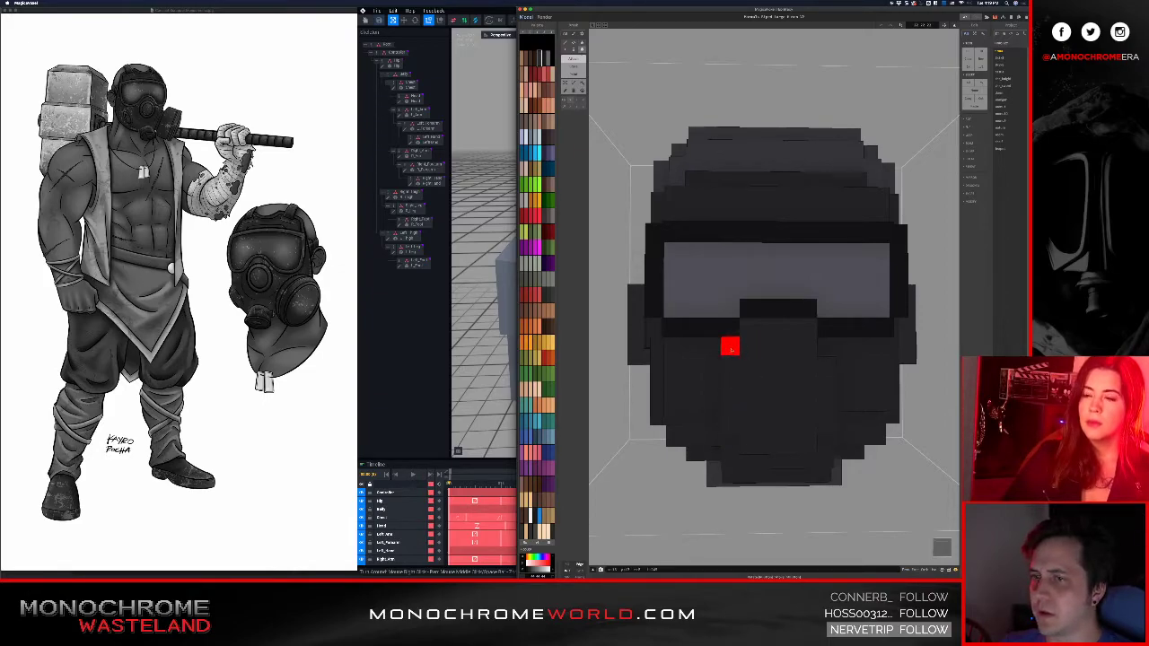
# - Build up stepped dark layers over the nose, mouth and cheeks of the mask
pyautogui.moveTo(761, 381); pyautogui.dragTo(711, 352, button='right')
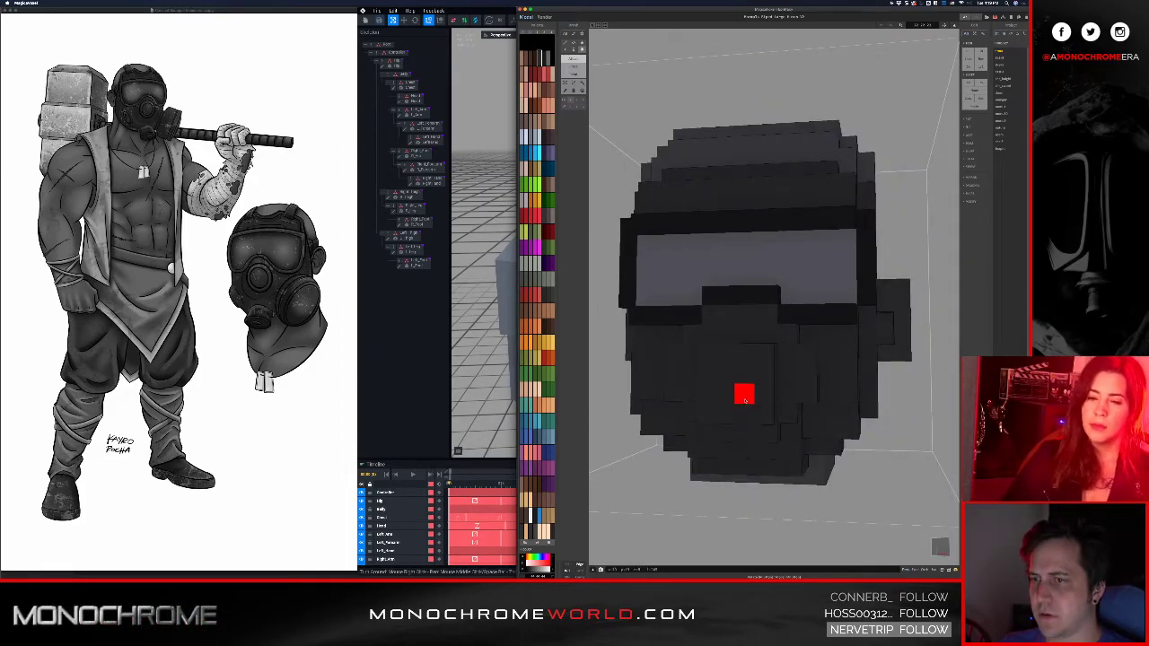
pyautogui.moveTo(745, 401); pyautogui.dragTo(759, 404, button='right')
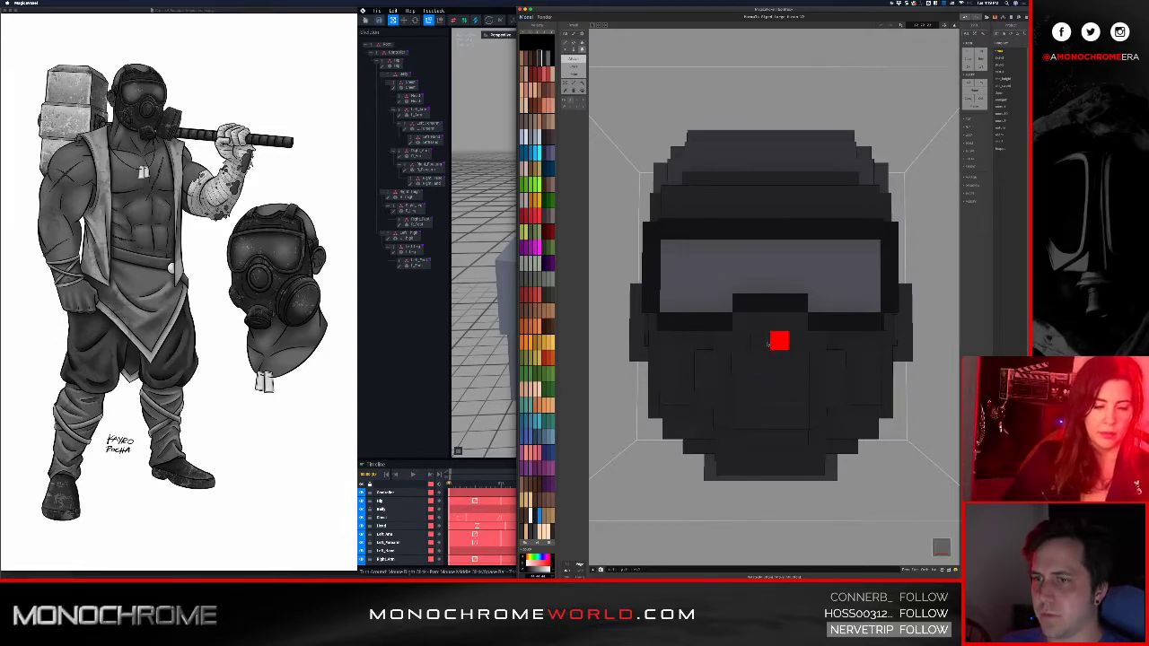
pyautogui.moveTo(762, 383); pyautogui.dragTo(727, 393, button='right')
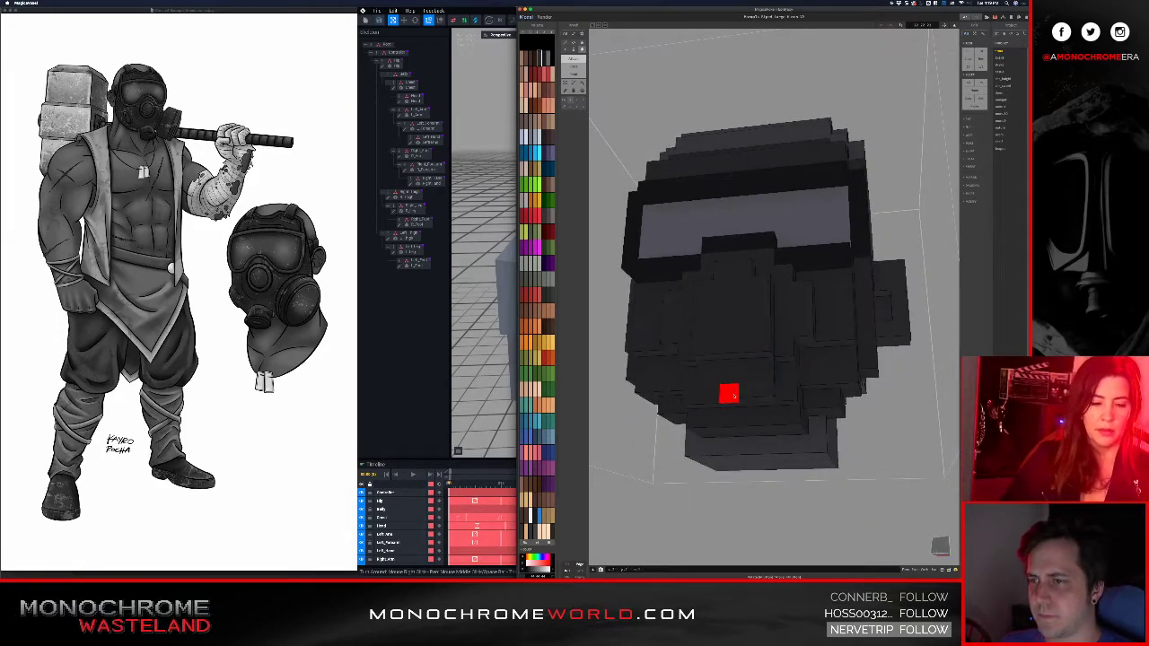
pyautogui.moveTo(738, 361); pyautogui.dragTo(781, 296, button='right')
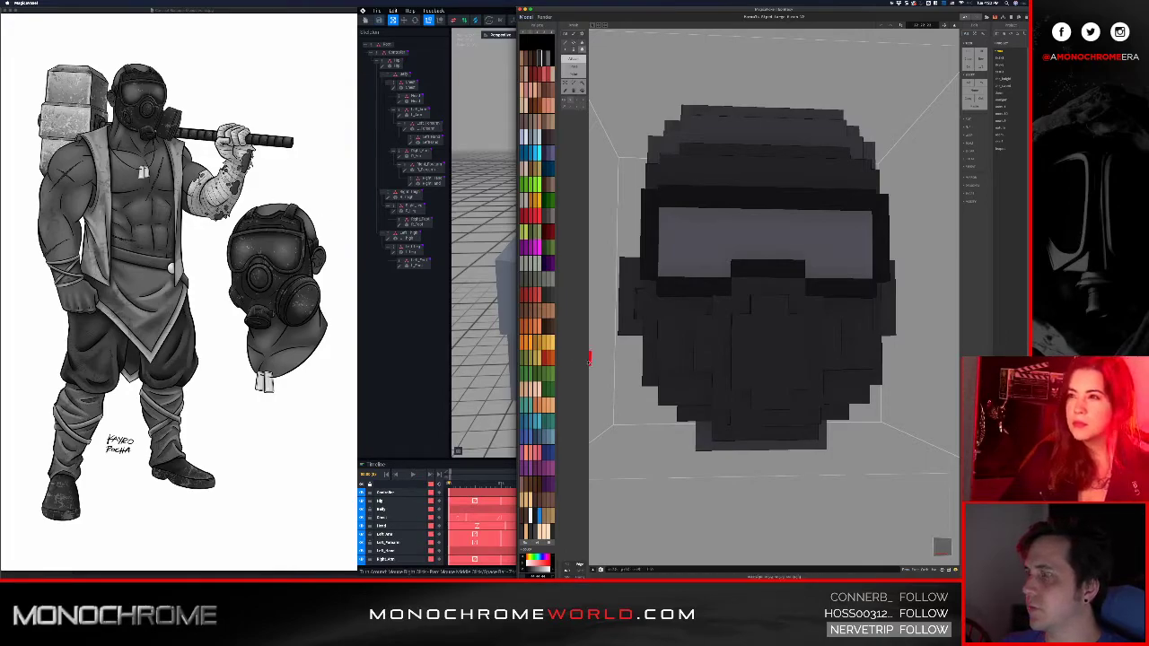
pyautogui.moveTo(706, 359); pyautogui.dragTo(728, 382, button='right')
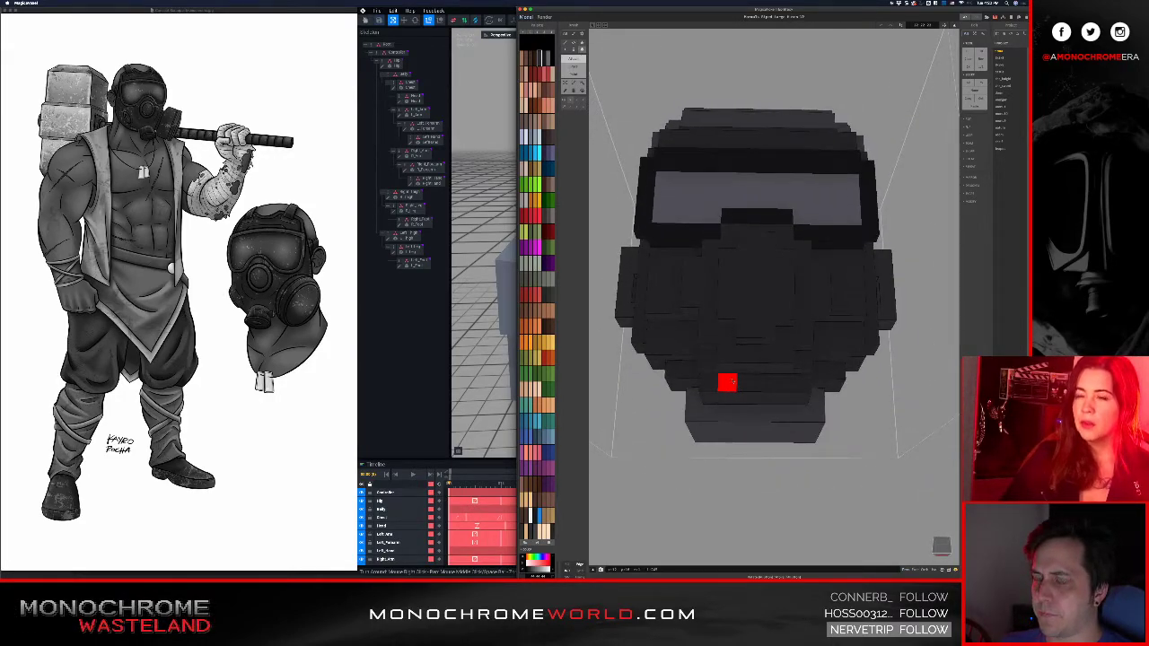
# - Add a grey rectangular patch below the mouth with another palette colour and darken that colour to a dark grey
pyautogui.click(542, 57)
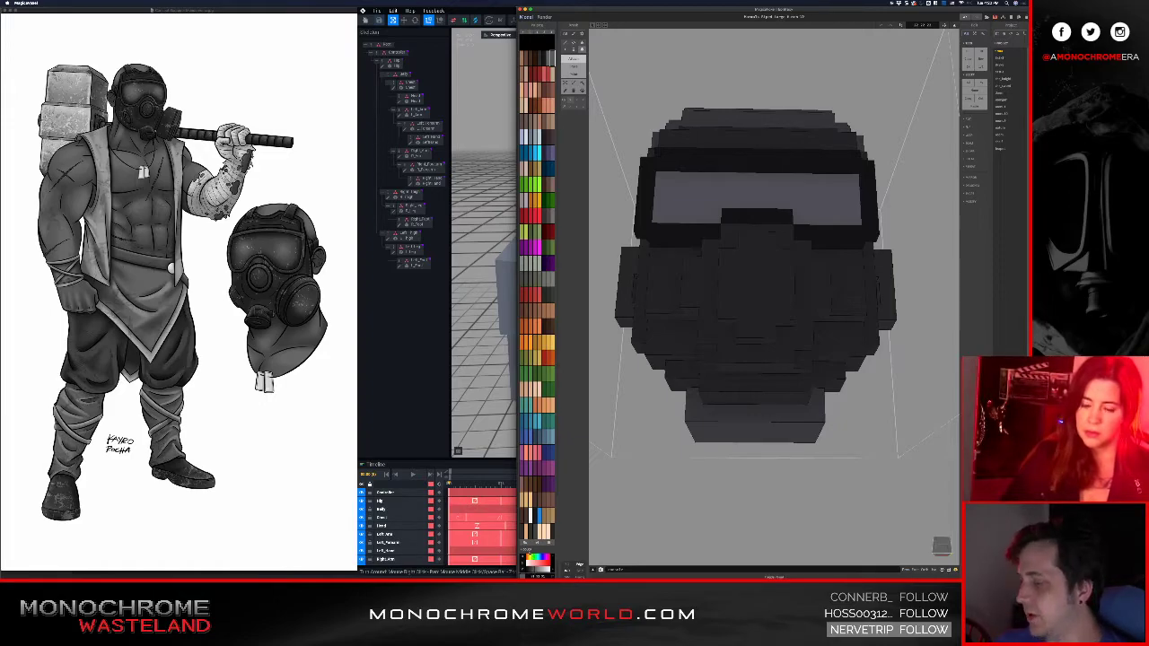
pyautogui.moveTo(727, 359); pyautogui.dragTo(734, 386, button='right')
pyautogui.scroll(3, 746, 336)
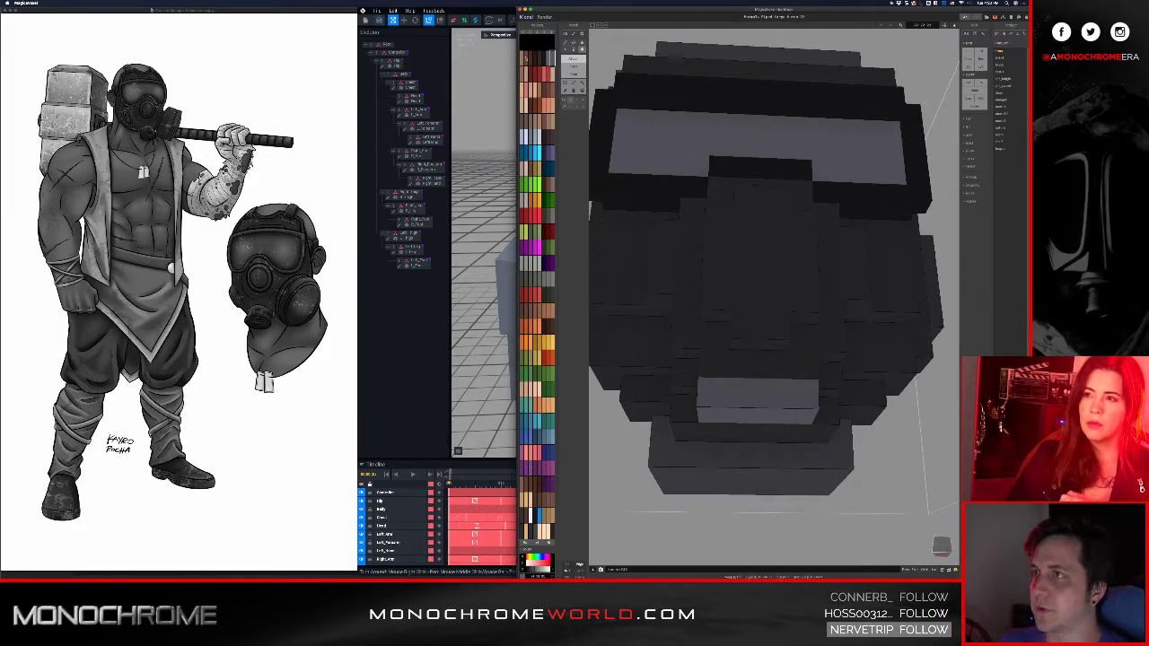
pyautogui.moveTo(535, 571); pyautogui.dragTo(532, 572)
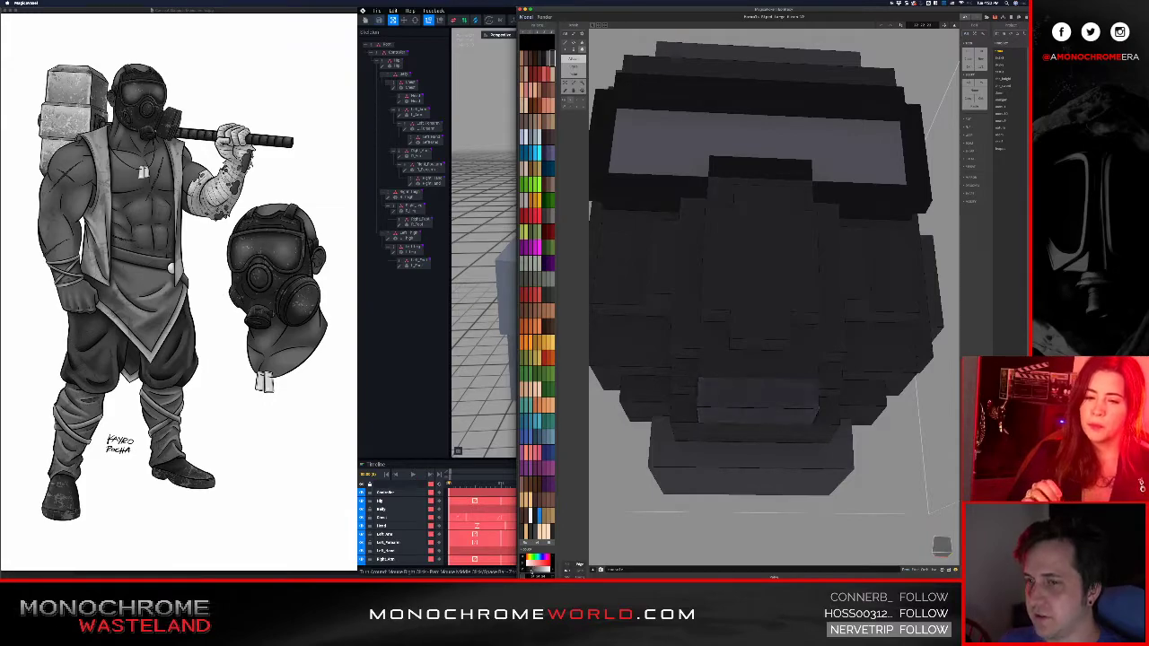
# - Extend the dark grey patch forward and down over the chin to form the base of a filter canister
pyautogui.moveTo(751, 418)
pyautogui.mouseDown(button='right')
pyautogui.moveTo(732, 409)
pyautogui.moveTo(747, 419)
pyautogui.moveTo(741, 362)
pyautogui.moveTo(761, 347)
pyautogui.moveTo(757, 318)
pyautogui.moveTo(781, 318)
pyautogui.moveTo(757, 320)
pyautogui.moveTo(751, 351)
pyautogui.moveTo(786, 328)
pyautogui.moveTo(777, 274)
pyautogui.moveTo(818, 284)
pyautogui.moveTo(790, 326)
pyautogui.moveTo(798, 336)
pyautogui.moveTo(792, 306)
pyautogui.moveTo(754, 381)
pyautogui.moveTo(766, 330)
pyautogui.moveTo(754, 396)
pyautogui.mouseUp(button='right')
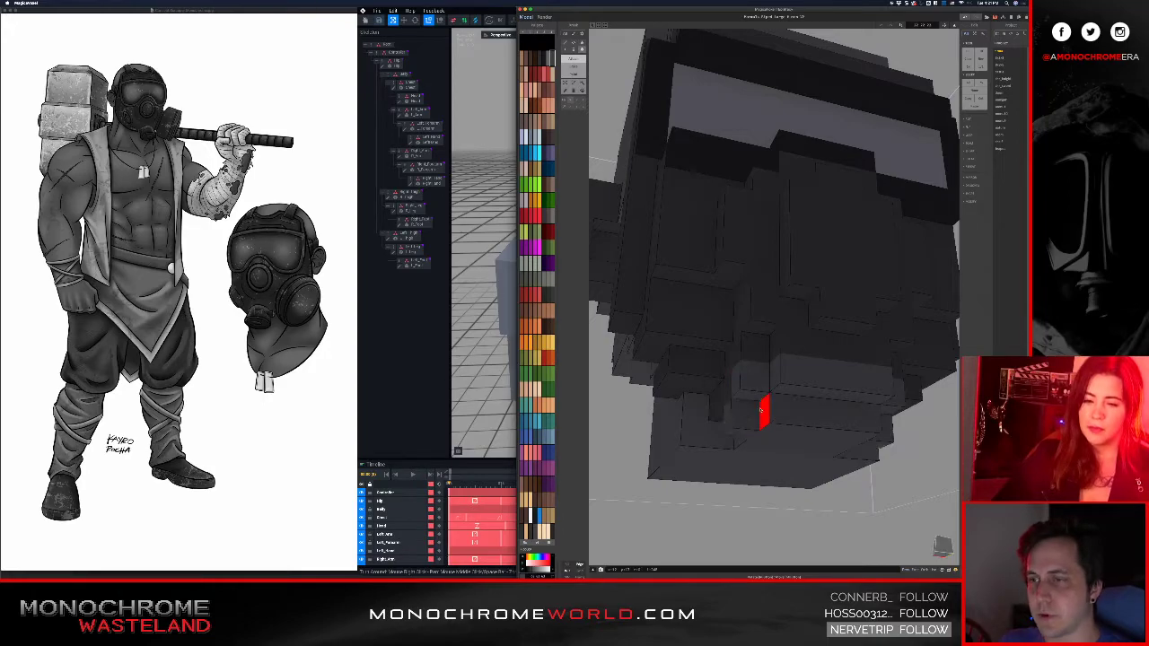
pyautogui.moveTo(823, 400); pyautogui.dragTo(797, 419, button='right')
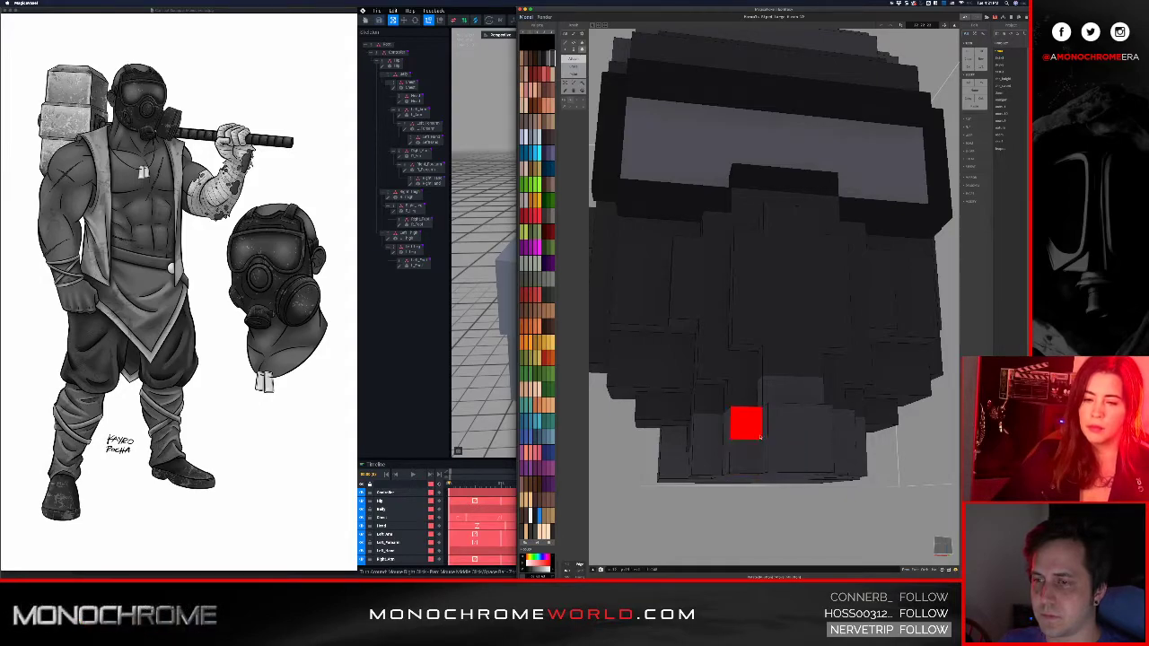
pyautogui.moveTo(769, 453); pyautogui.dragTo(763, 403, button='right')
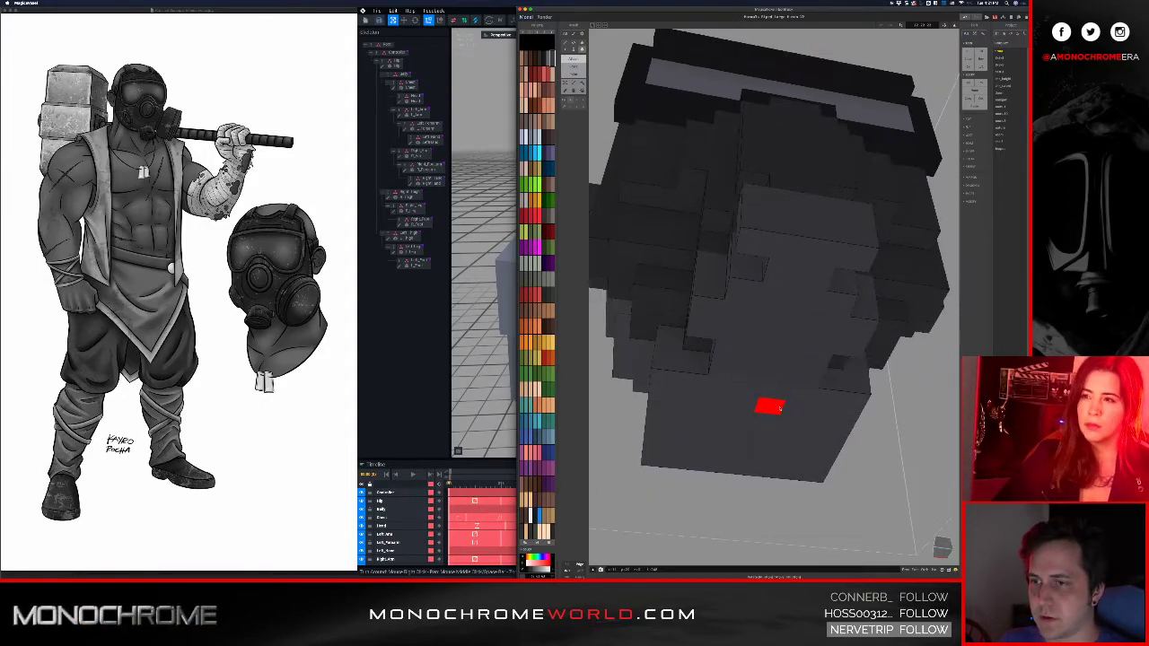
pyautogui.moveTo(784, 246); pyautogui.dragTo(801, 295, button='right')
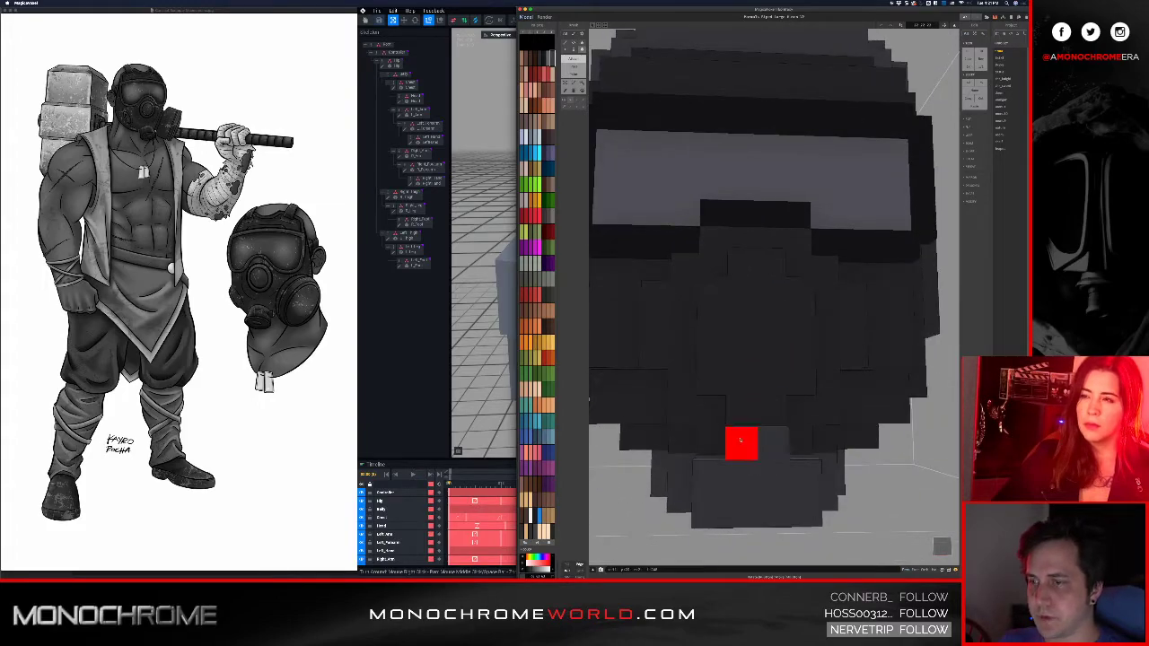
pyautogui.moveTo(745, 440); pyautogui.dragTo(757, 456, button='right')
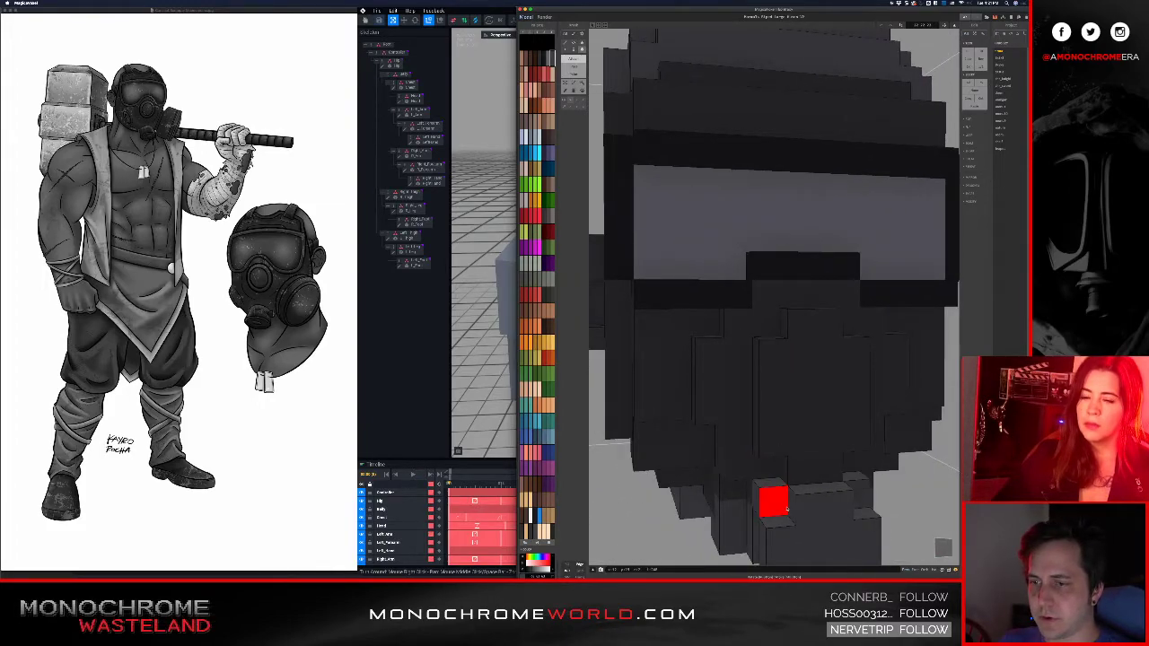
# - Carve the edges of the chin filter block and attach a narrower two-voxel-wide block to its front
pyautogui.moveTo(789, 507); pyautogui.dragTo(797, 463, button='right')
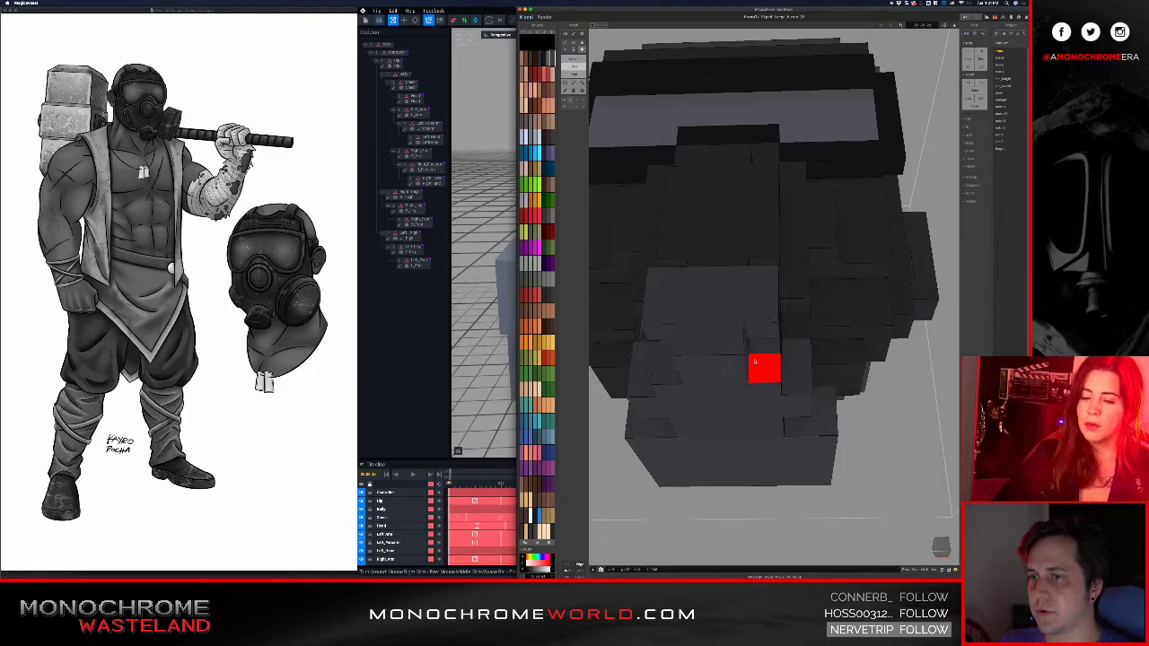
pyautogui.moveTo(669, 297); pyautogui.dragTo(689, 375, button='right')
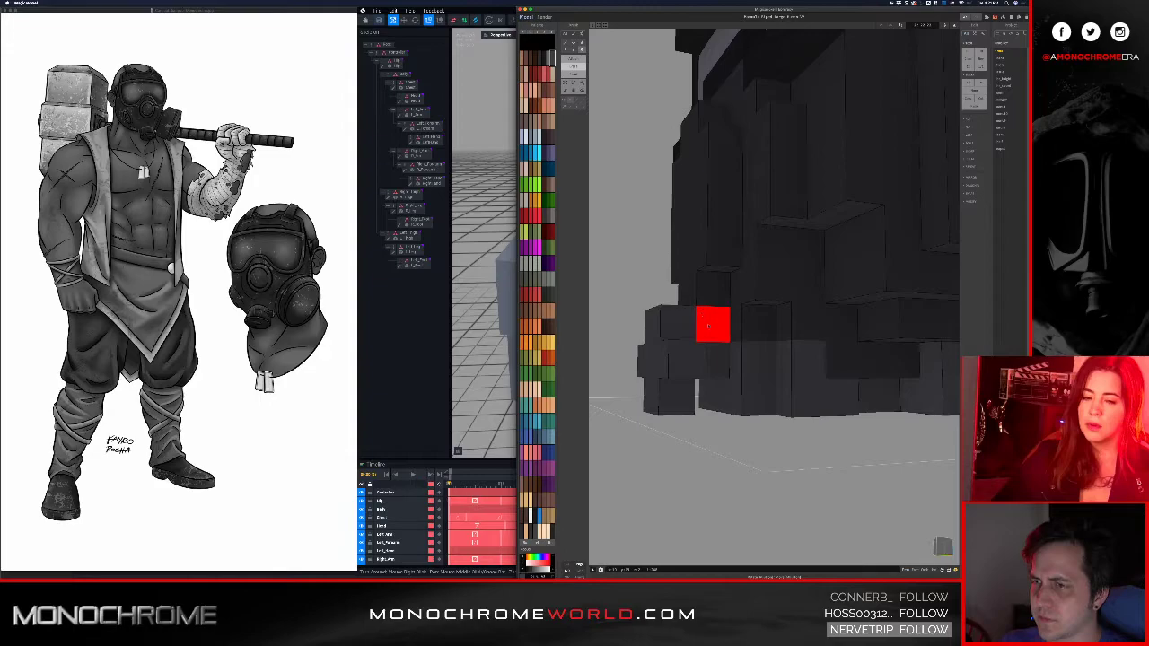
pyautogui.moveTo(706, 323); pyautogui.dragTo(827, 390, button='right')
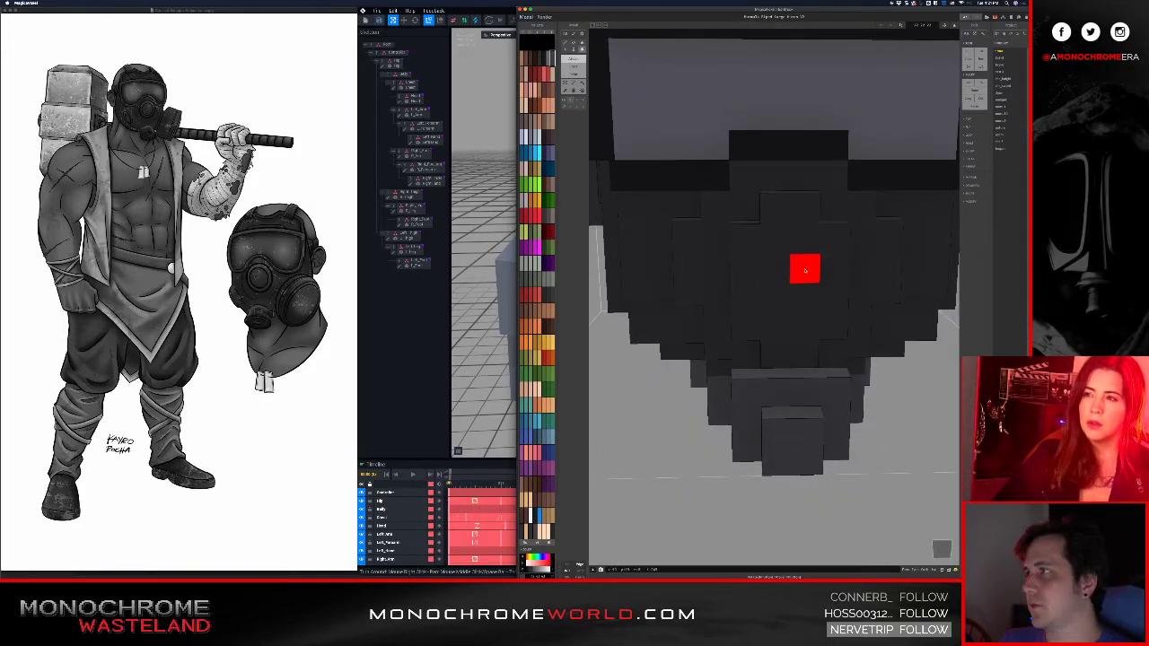
pyautogui.moveTo(804, 271); pyautogui.dragTo(807, 267, button='right')
pyautogui.moveTo(774, 231); pyautogui.dragTo(635, 315, button='right')
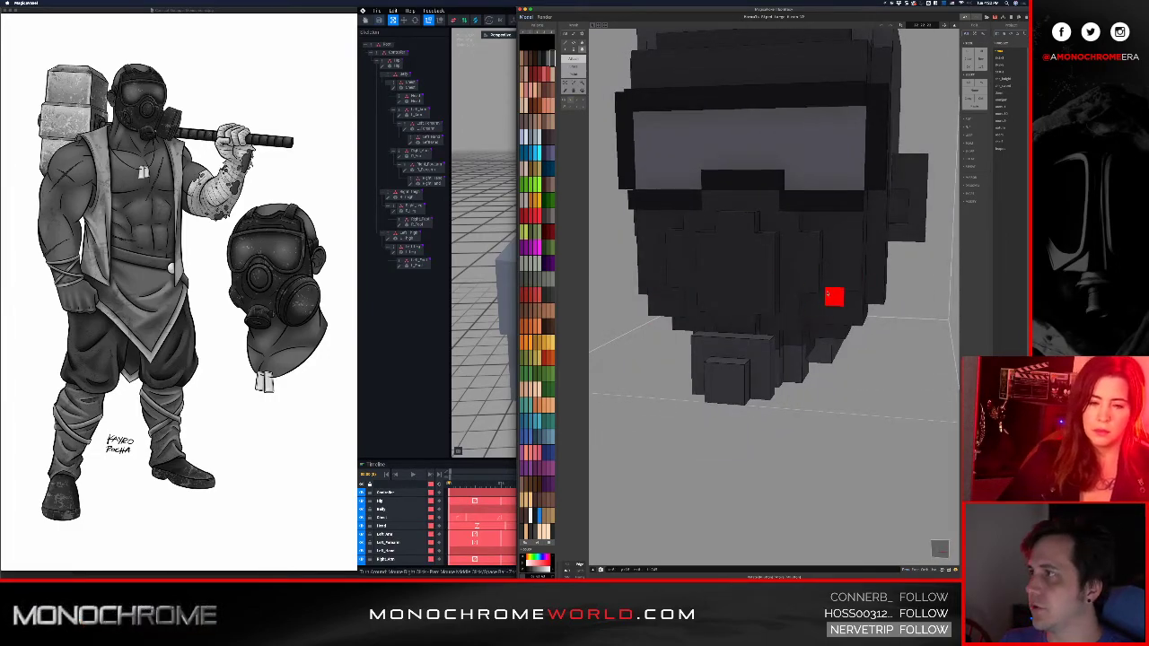
# - Erase voxels around the chin filter's connection to refine where it meets the mask
pyautogui.moveTo(809, 281); pyautogui.dragTo(789, 249, button='right')
pyautogui.moveTo(779, 338); pyautogui.dragTo(884, 349, button='right')
pyautogui.moveTo(708, 257); pyautogui.dragTo(626, 254, button='right')
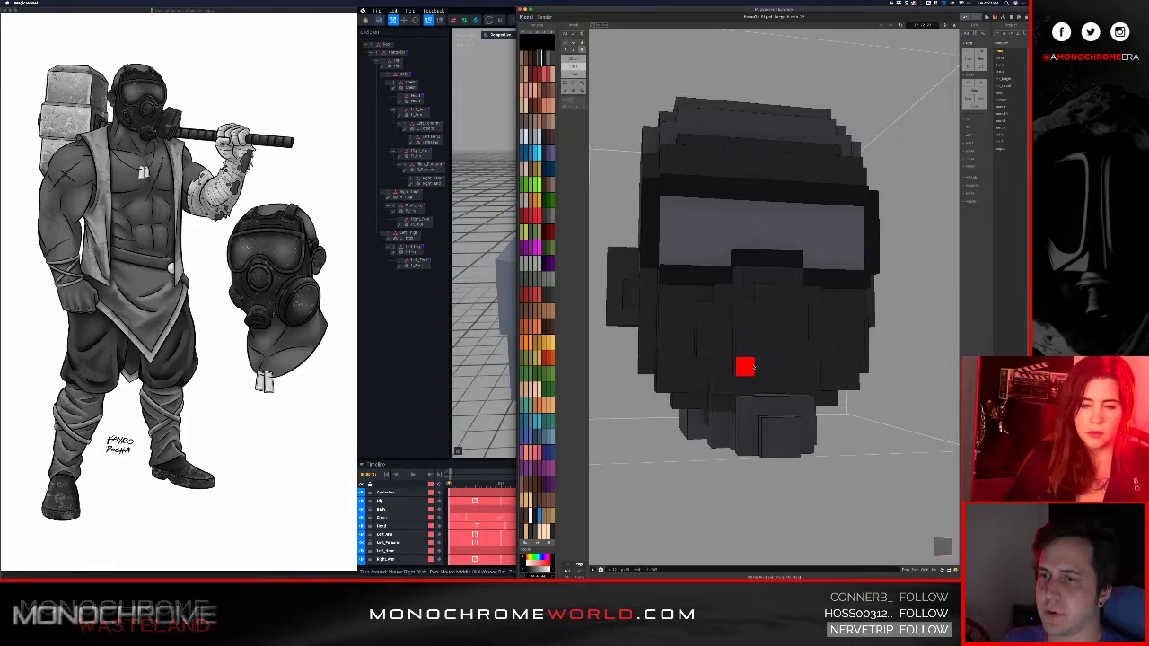
pyautogui.moveTo(786, 345); pyautogui.dragTo(759, 356, button='right')
pyautogui.scroll(3, 759, 355)
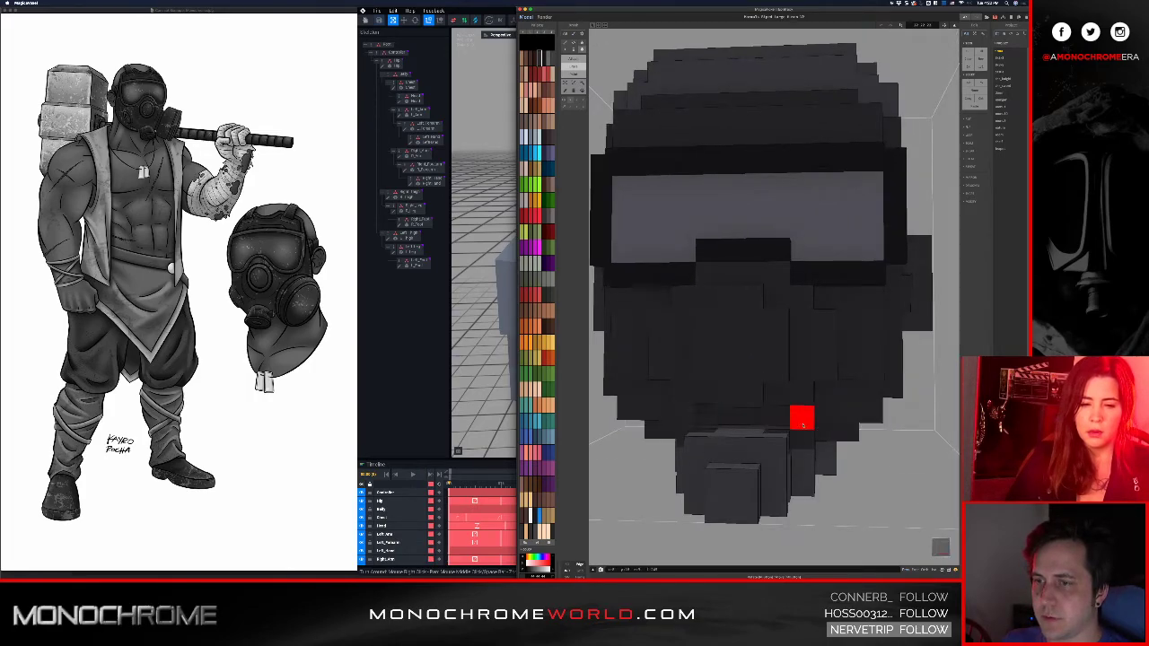
pyautogui.moveTo(768, 388); pyautogui.dragTo(709, 435, button='right')
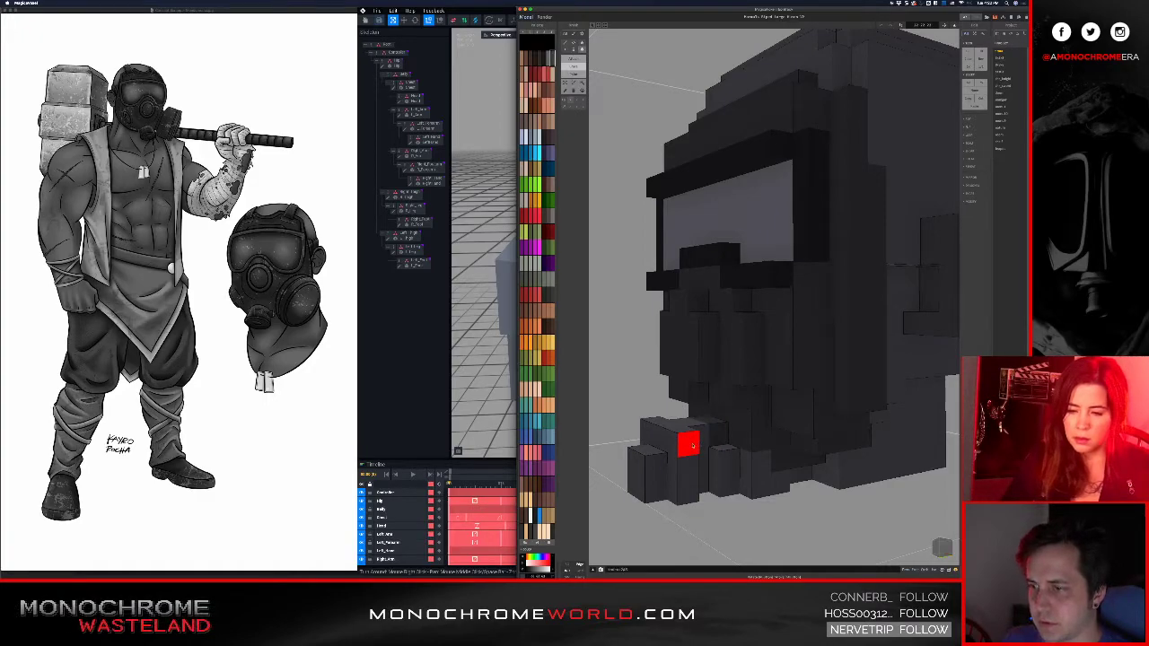
# - Reshape the sides of the chin filter by removing and adding single voxels where it meets the mask
pyautogui.moveTo(709, 424); pyautogui.dragTo(769, 433, button='right')
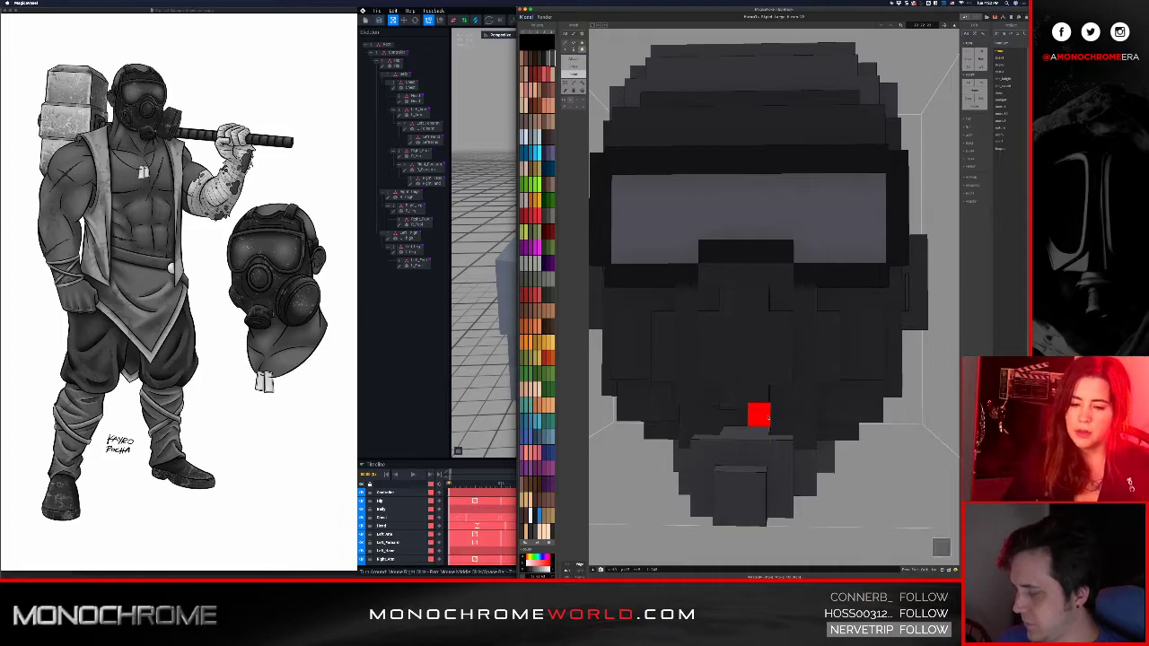
pyautogui.moveTo(783, 356); pyautogui.dragTo(790, 359, button='right')
pyautogui.moveTo(768, 408); pyautogui.dragTo(773, 468, button='right')
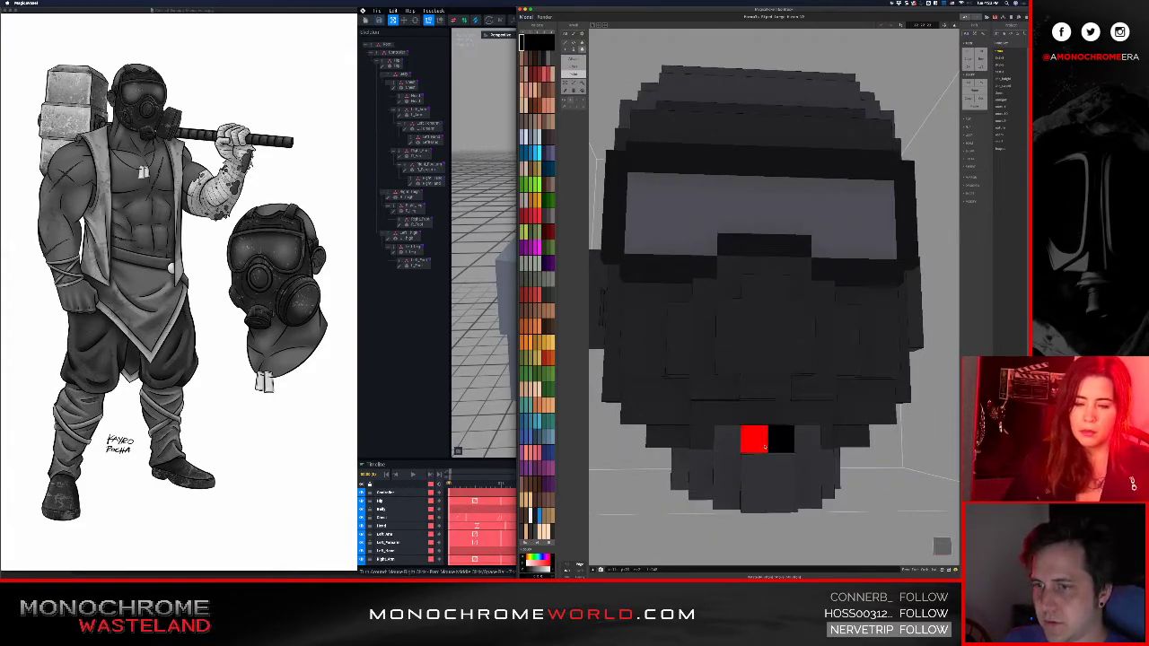
pyautogui.moveTo(758, 437); pyautogui.dragTo(825, 461, button='right')
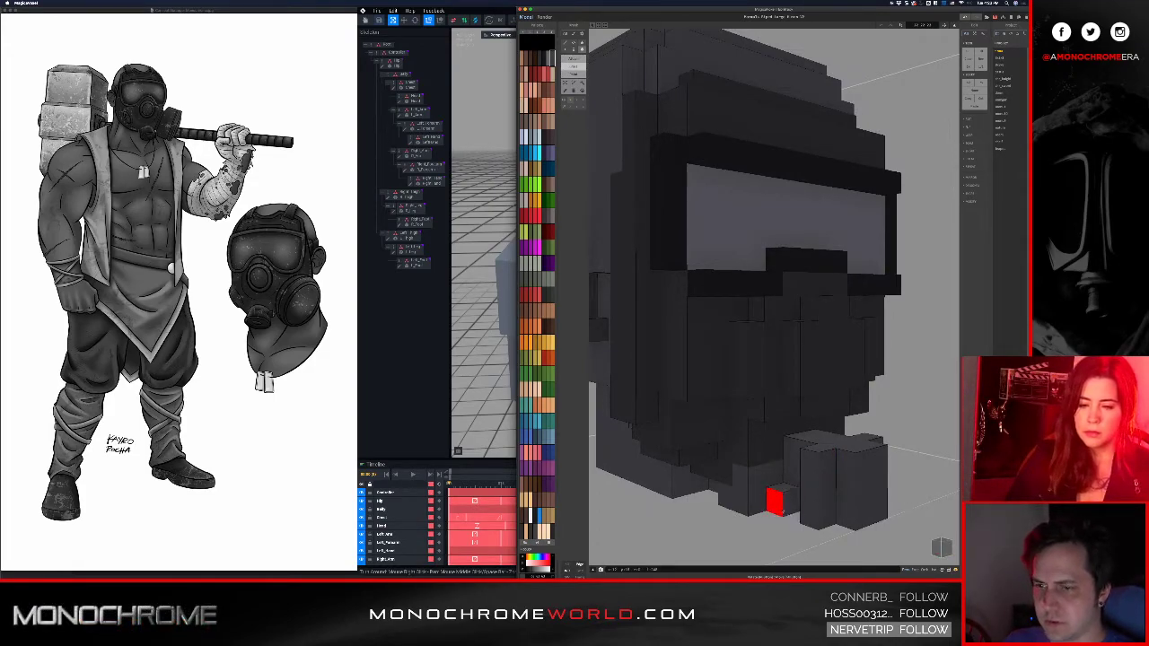
pyautogui.moveTo(801, 509); pyautogui.dragTo(715, 502, button='right')
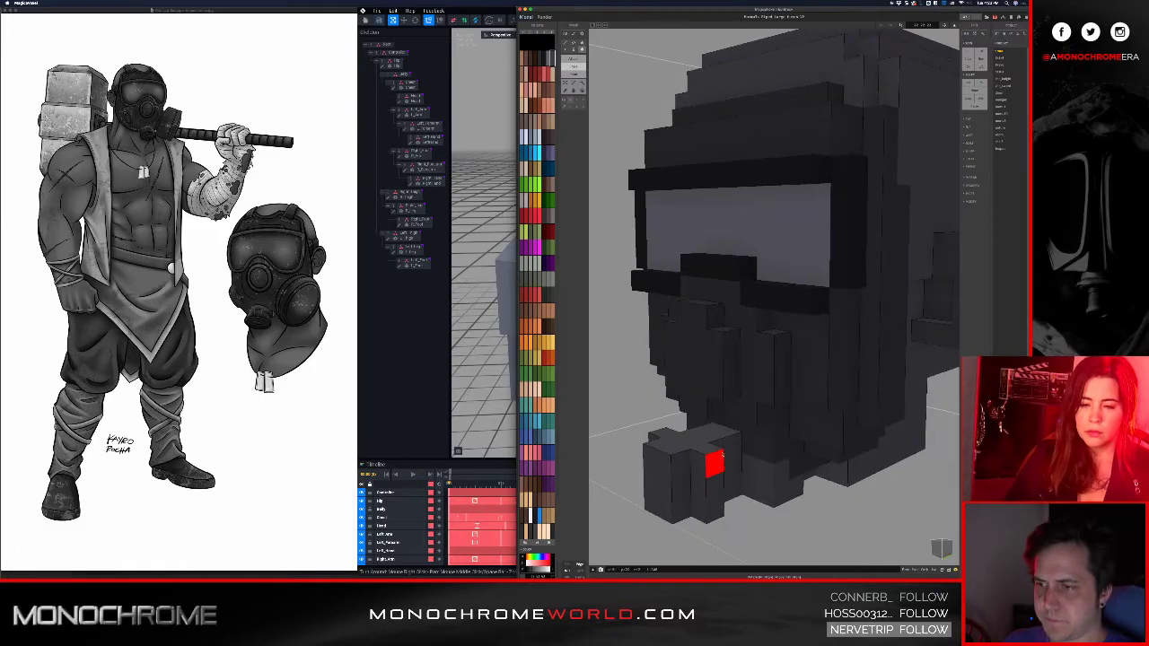
pyautogui.moveTo(715, 463); pyautogui.dragTo(866, 455, button='right')
pyautogui.click(688, 453)
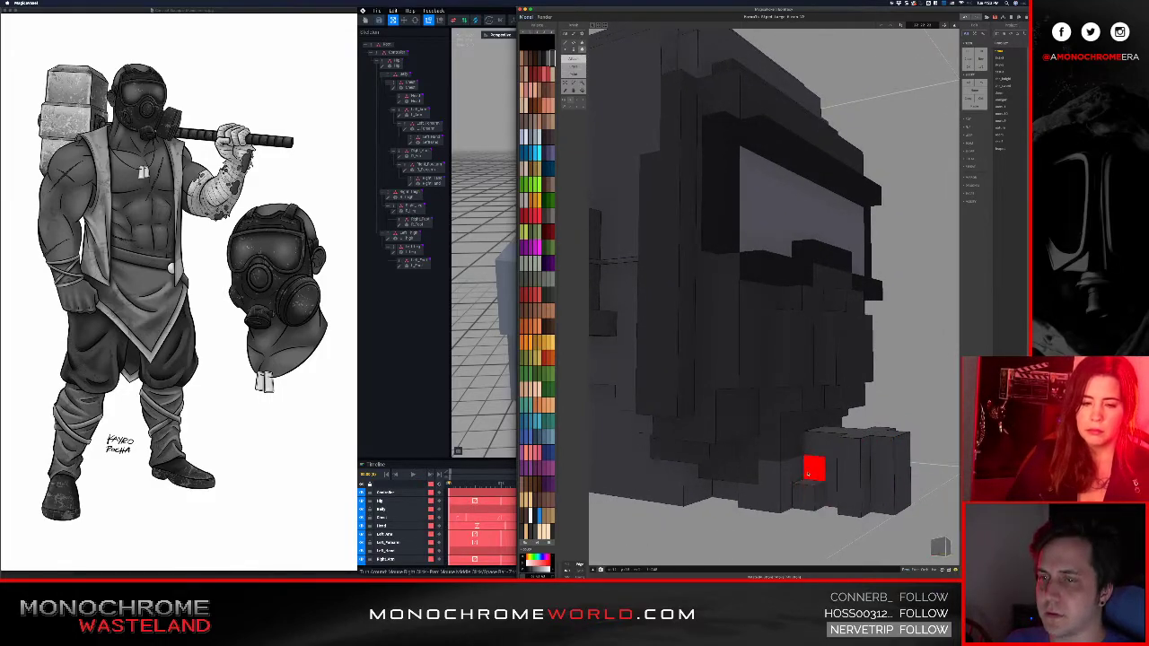
pyautogui.moveTo(832, 475); pyautogui.dragTo(786, 442, button='right')
pyautogui.scroll(1, 786, 442)
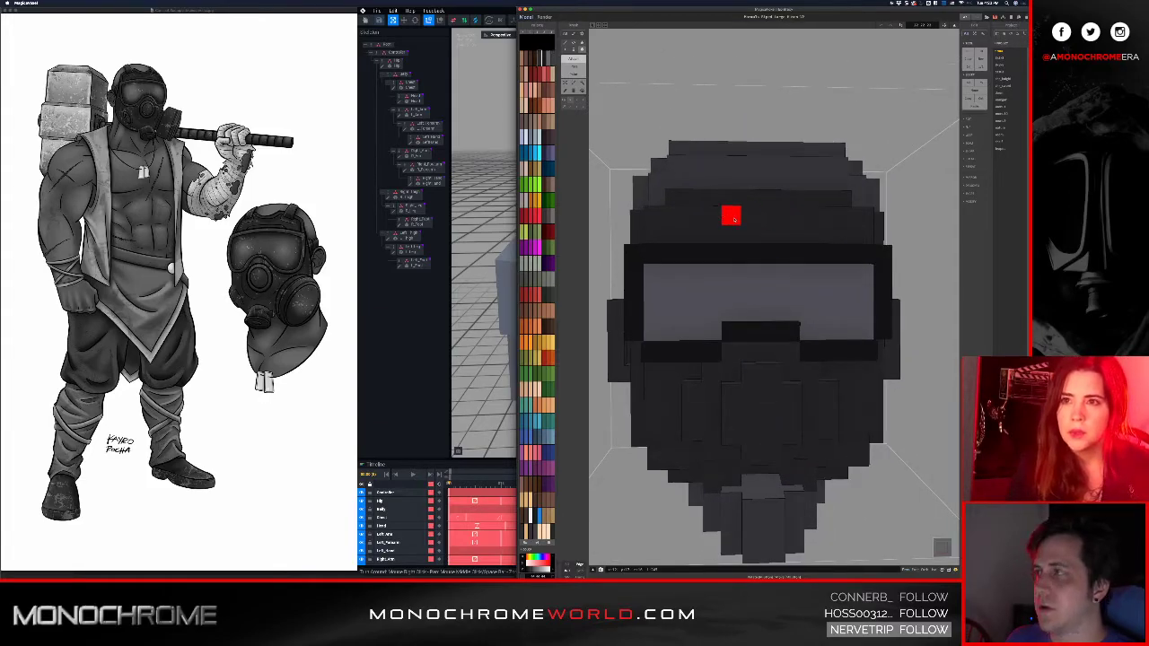
# - Carve a rectangular notch into the centre of the dark forehead band above the goggles
pyautogui.moveTo(734, 219); pyautogui.dragTo(732, 252, button='right')
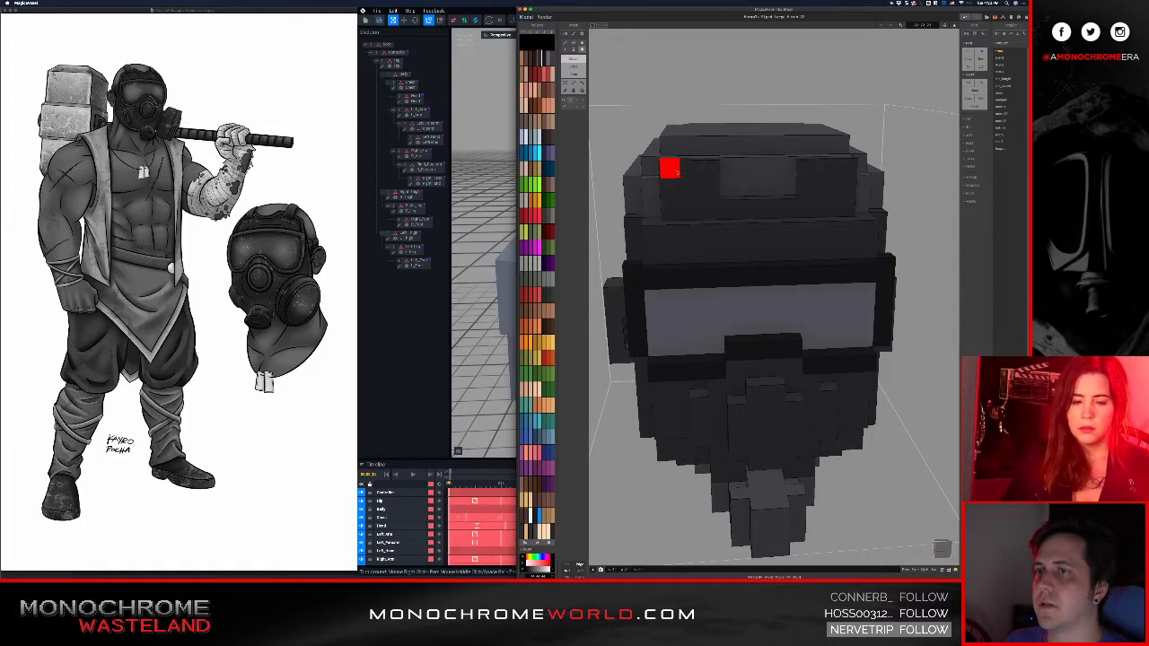
pyautogui.moveTo(684, 176); pyautogui.dragTo(666, 212, button='right')
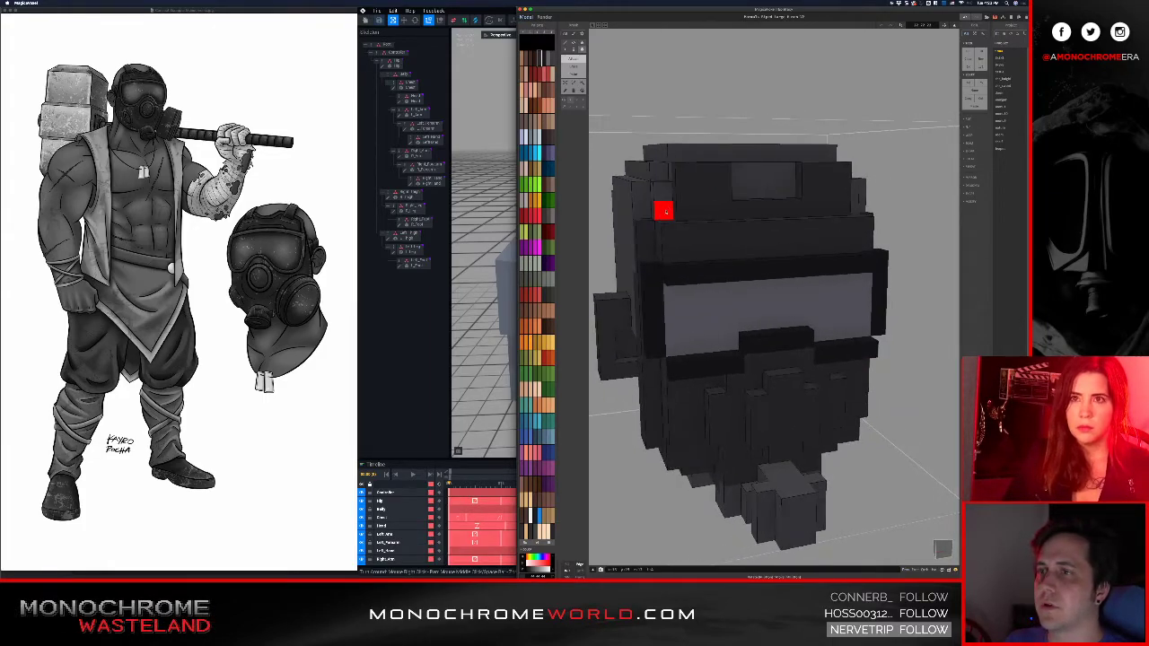
pyautogui.moveTo(775, 210); pyautogui.dragTo(735, 262, button='right')
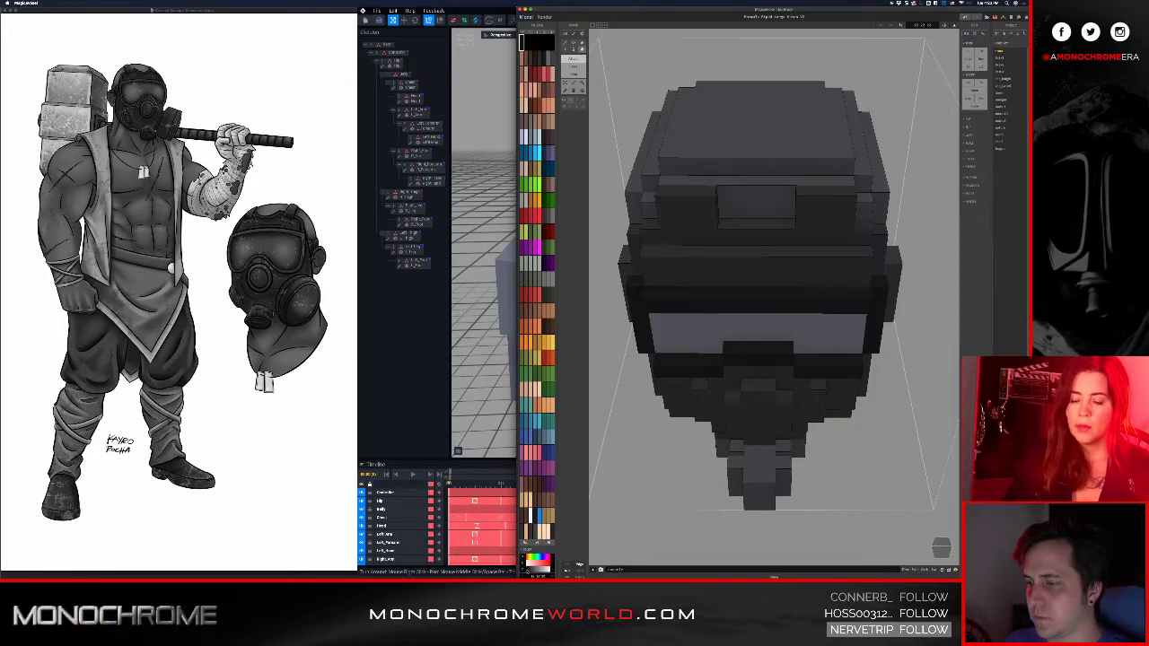
pyautogui.moveTo(672, 315); pyautogui.dragTo(690, 341, button='right')
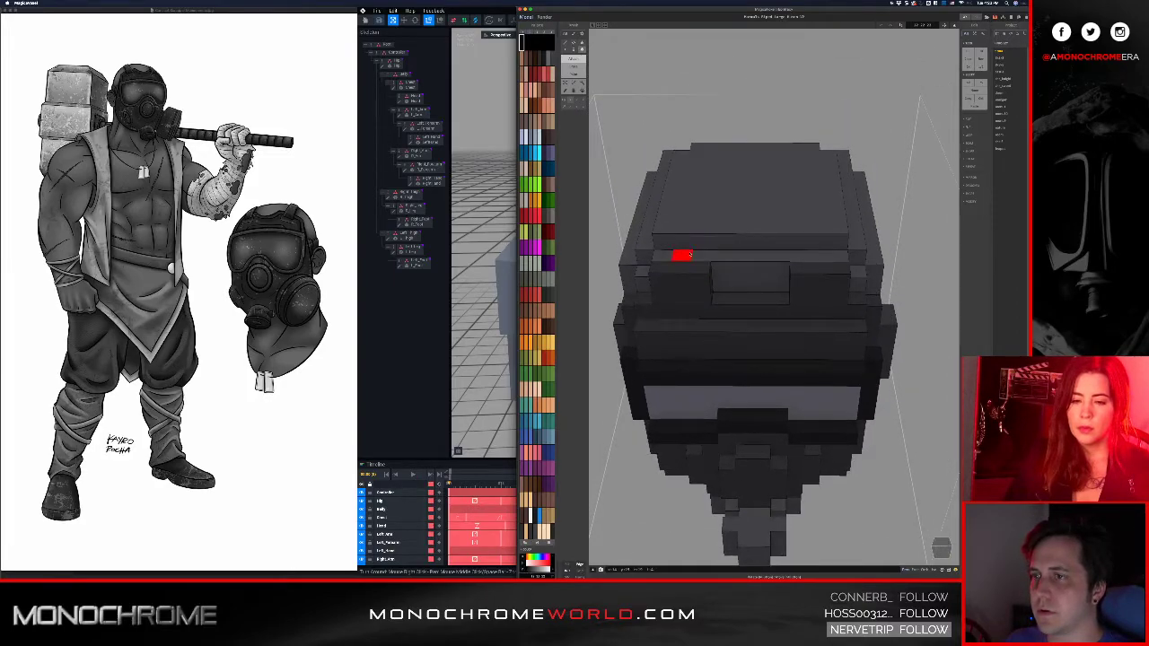
# - Run two mirrored near-black straps from the forehead band over the top of the head and partway down its back
pyautogui.moveTo(682, 255); pyautogui.dragTo(702, 252)
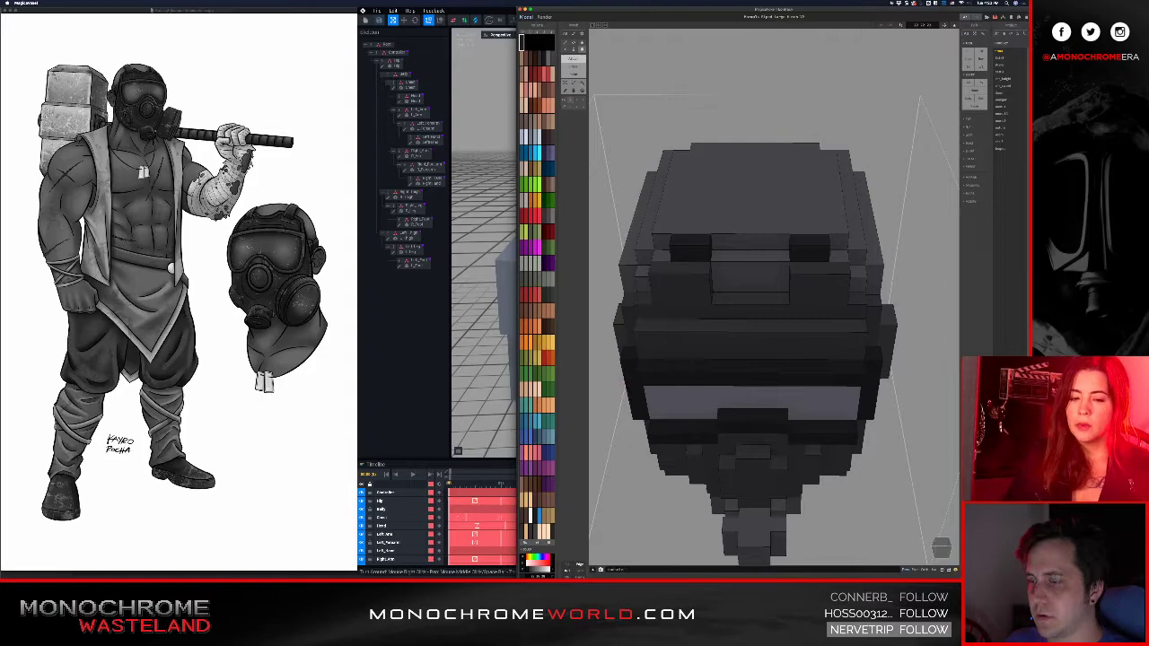
pyautogui.moveTo(564, 490); pyautogui.dragTo(788, 265, button='right')
pyautogui.moveTo(772, 265); pyautogui.dragTo(601, 230)
pyautogui.moveTo(704, 255)
pyautogui.mouseDown(button='right')
pyautogui.moveTo(646, 193)
pyautogui.moveTo(611, 194)
pyautogui.moveTo(598, 234)
pyautogui.moveTo(601, 221)
pyautogui.moveTo(672, 221)
pyautogui.moveTo(728, 243)
pyautogui.moveTo(741, 302)
pyautogui.moveTo(666, 275)
pyautogui.moveTo(736, 313)
pyautogui.moveTo(904, 302)
pyautogui.mouseUp(button='right')
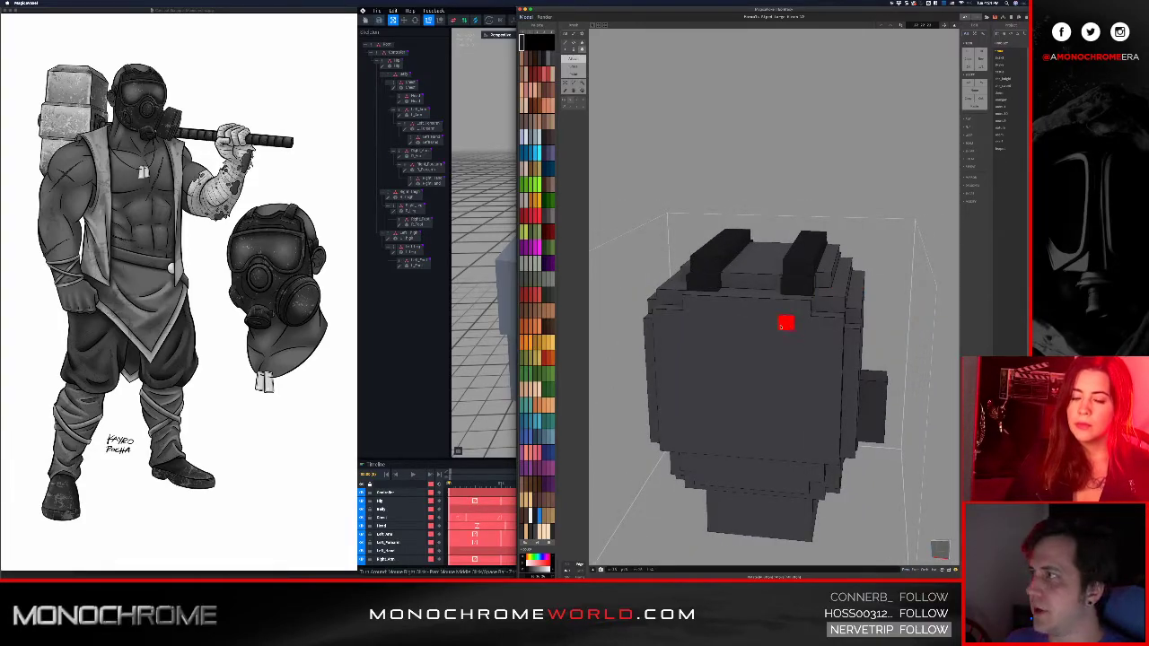
pyautogui.moveTo(783, 320); pyautogui.dragTo(801, 322, button='right')
pyautogui.moveTo(835, 289)
pyautogui.mouseDown()
pyautogui.moveTo(803, 354)
pyautogui.moveTo(821, 360)
pyautogui.moveTo(820, 382)
pyautogui.mouseUp()
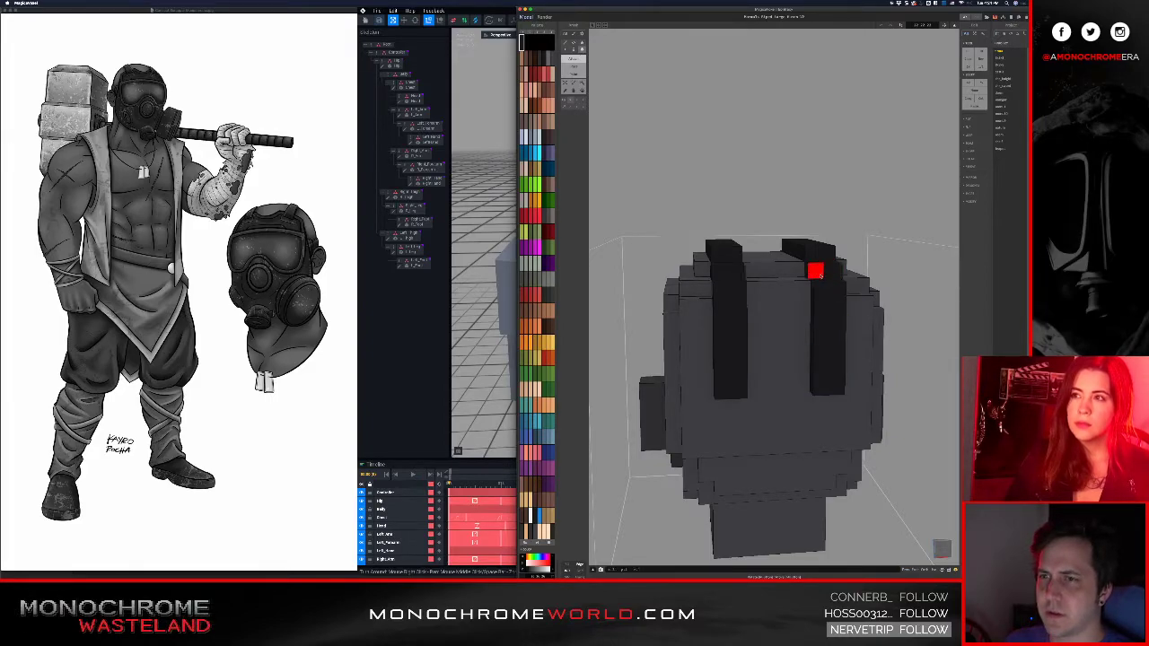
pyautogui.moveTo(742, 403); pyautogui.dragTo(771, 384, button='right')
# - Add a near-black horizontal strap around the sides and back of the head, level with the goggles
pyautogui.moveTo(715, 357)
pyautogui.mouseDown()
pyautogui.moveTo(763, 377)
pyautogui.moveTo(849, 382)
pyautogui.moveTo(849, 352)
pyautogui.mouseUp()
pyautogui.moveTo(854, 366); pyautogui.dragTo(710, 361, button='right')
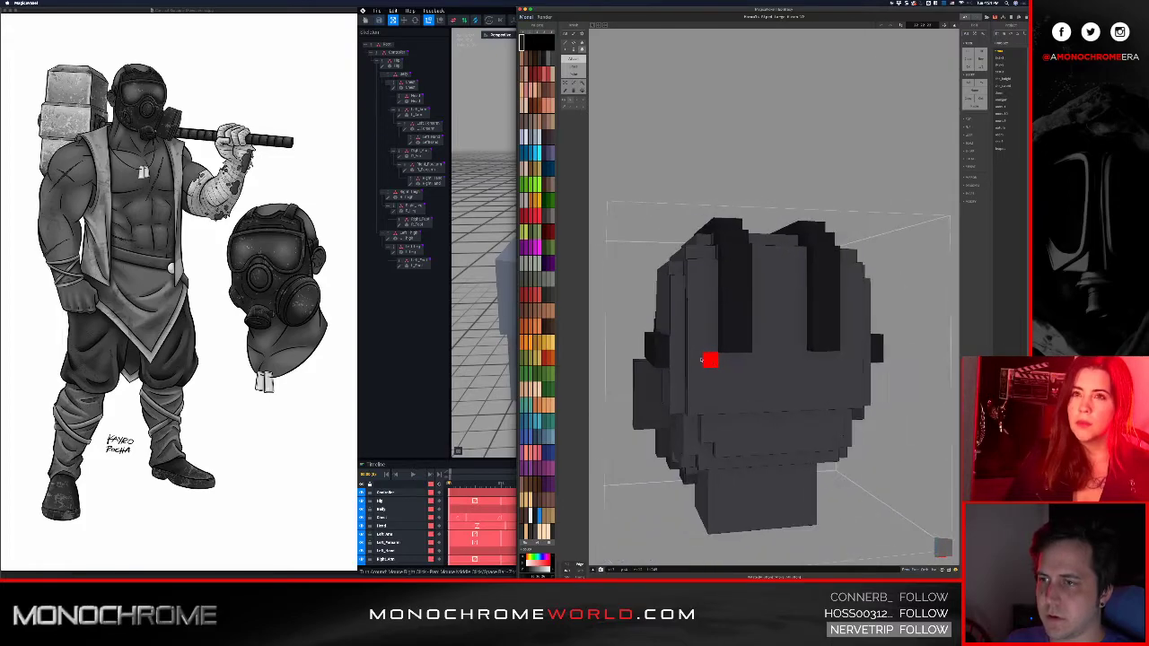
pyautogui.moveTo(680, 346); pyautogui.dragTo(769, 354)
pyautogui.moveTo(769, 353); pyautogui.dragTo(842, 359, button='right')
pyautogui.moveTo(684, 328); pyautogui.dragTo(788, 348, button='right')
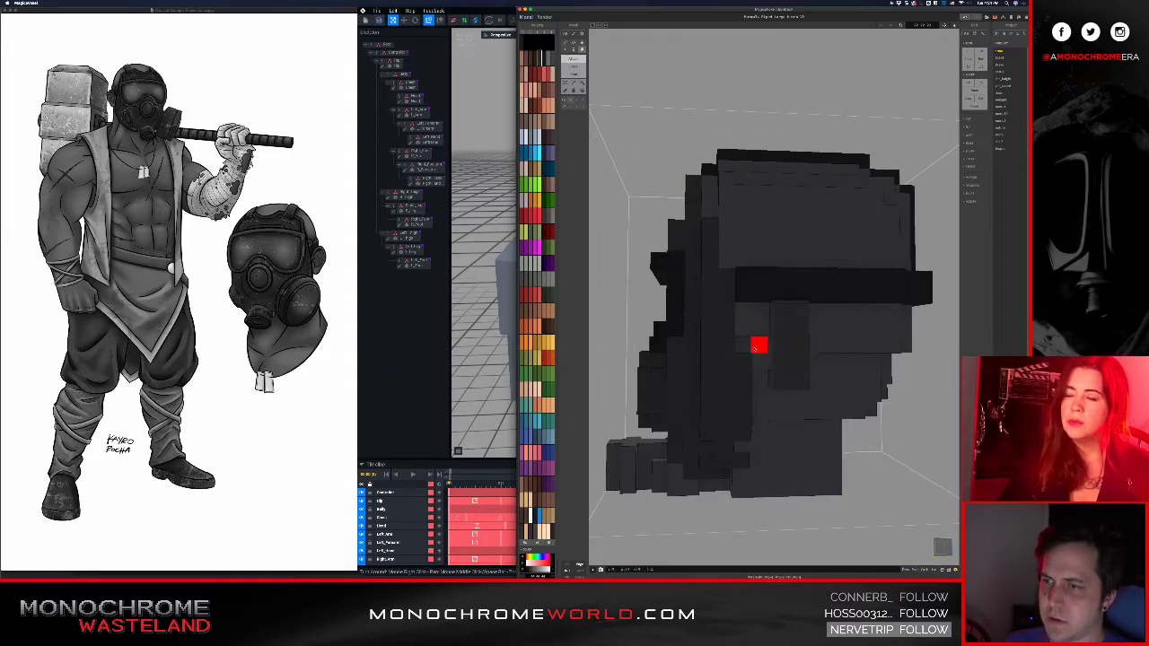
# - Add lighter grey buckle voxels at the front ends of the side straps, next to the goggles
pyautogui.moveTo(734, 396); pyautogui.dragTo(855, 383, button='right')
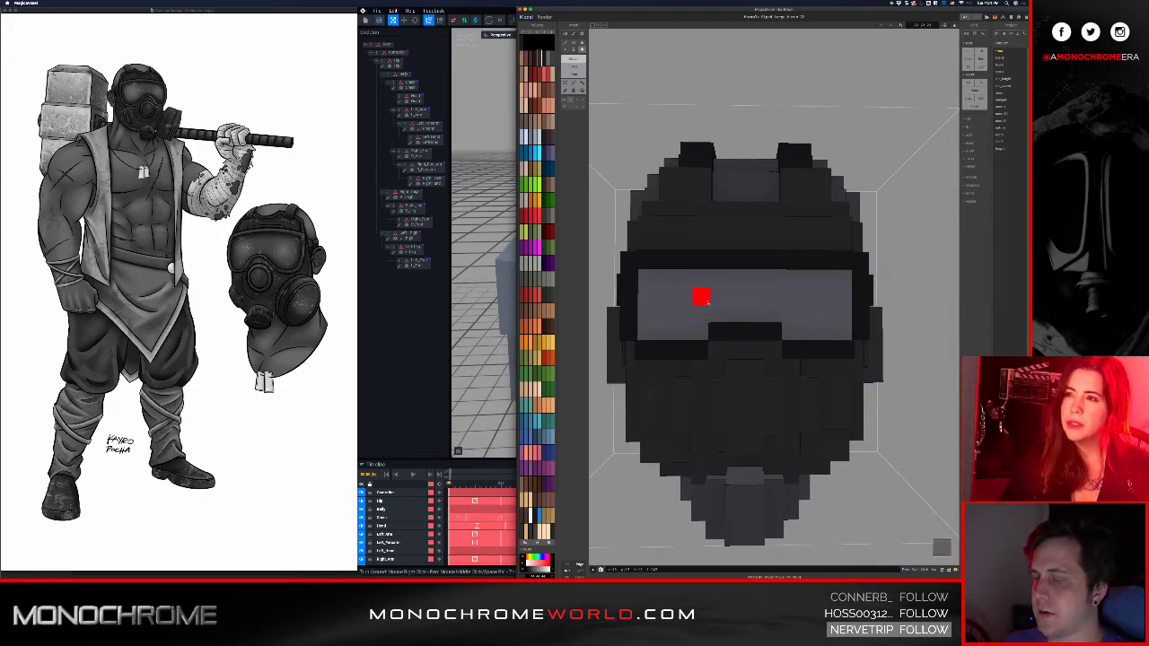
pyautogui.moveTo(727, 307)
pyautogui.mouseDown(button='right')
pyautogui.moveTo(743, 323)
pyautogui.moveTo(714, 332)
pyautogui.moveTo(714, 315)
pyautogui.mouseUp(button='right')
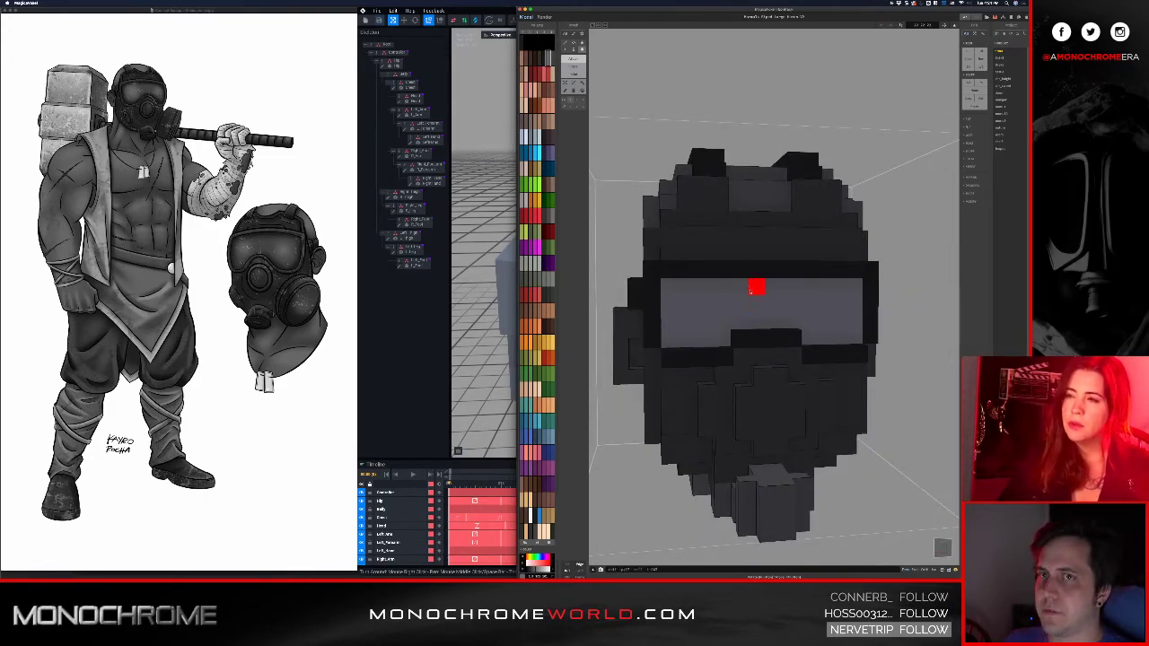
pyautogui.moveTo(705, 320); pyautogui.dragTo(729, 331, button='right')
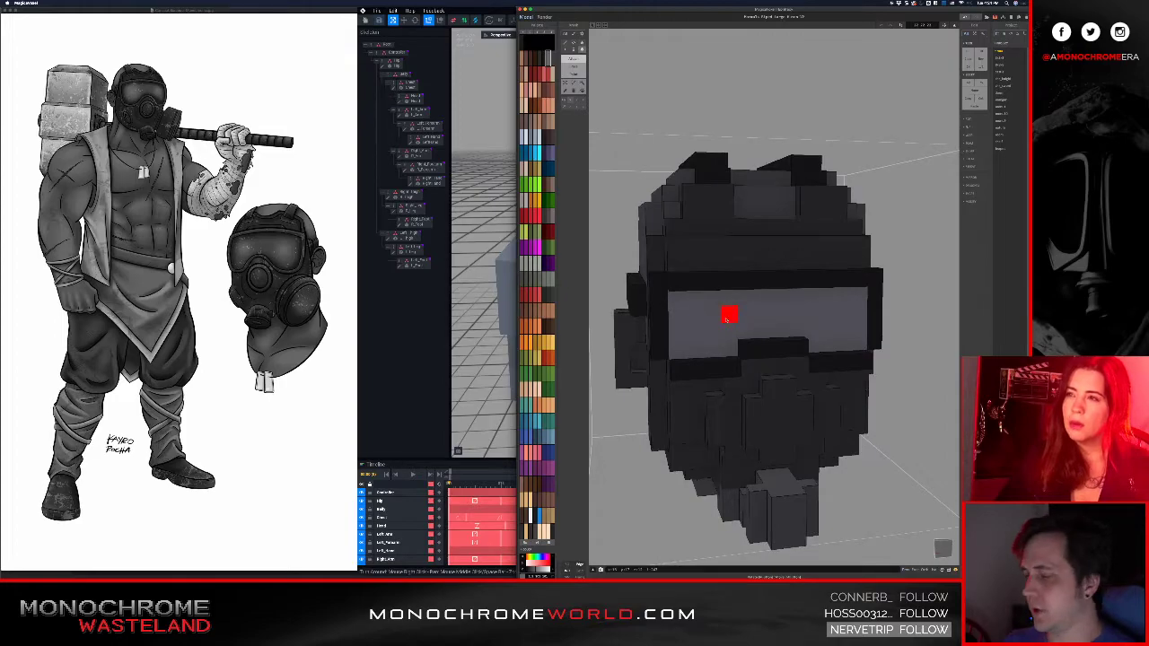
pyautogui.moveTo(712, 323); pyautogui.dragTo(841, 287, button='right')
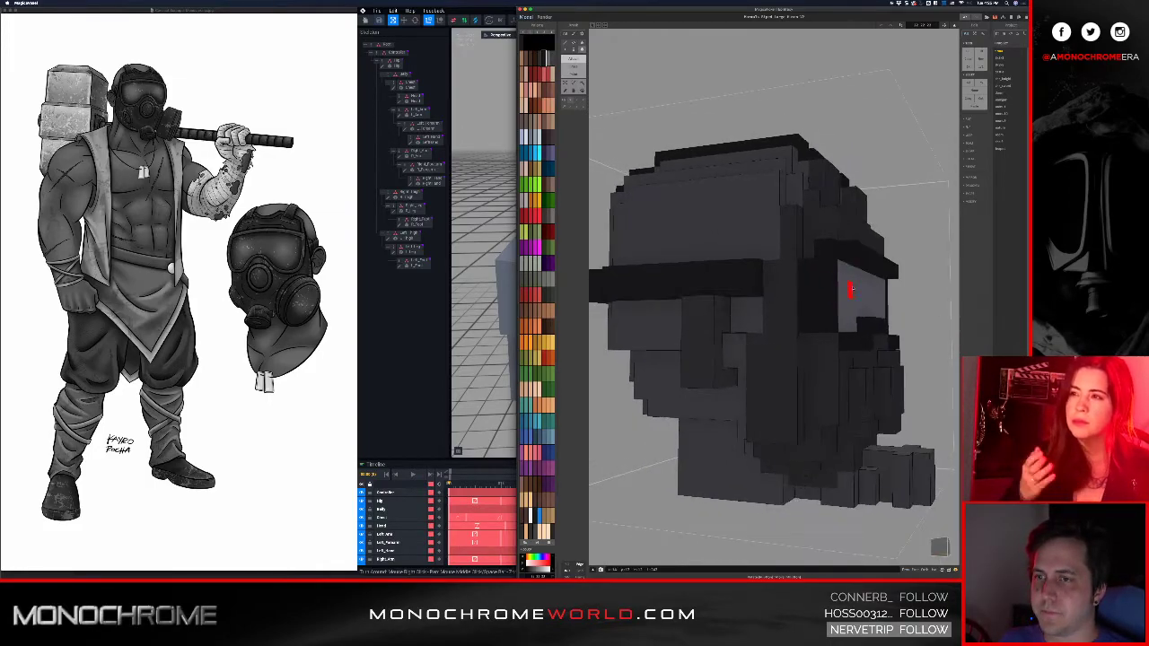
pyautogui.moveTo(841, 286); pyautogui.dragTo(765, 318, button='middle')
pyautogui.moveTo(763, 310); pyautogui.dragTo(844, 287, button='right')
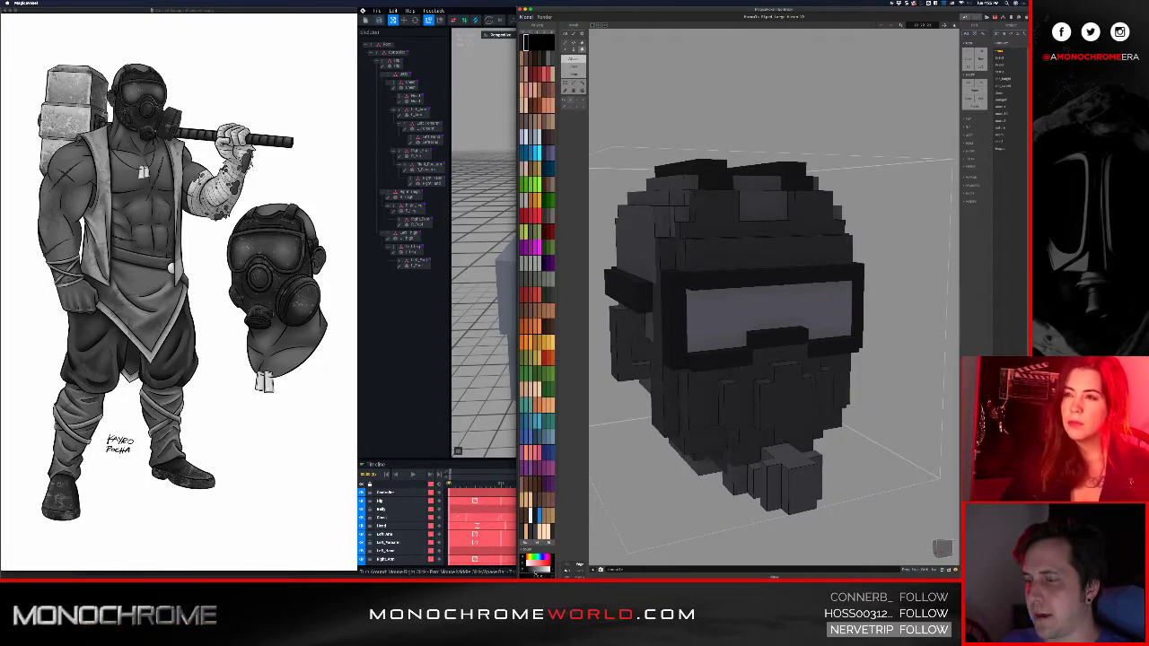
pyautogui.moveTo(725, 207); pyautogui.dragTo(757, 341, button='right')
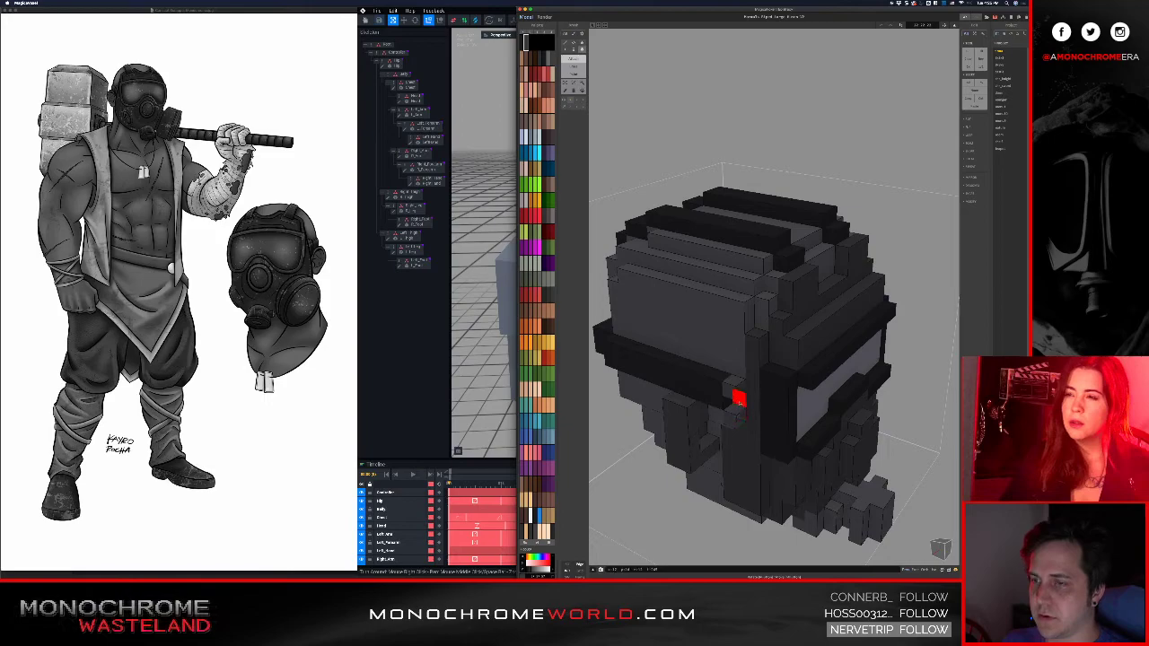
pyautogui.moveTo(737, 400); pyautogui.dragTo(580, 517, button='right')
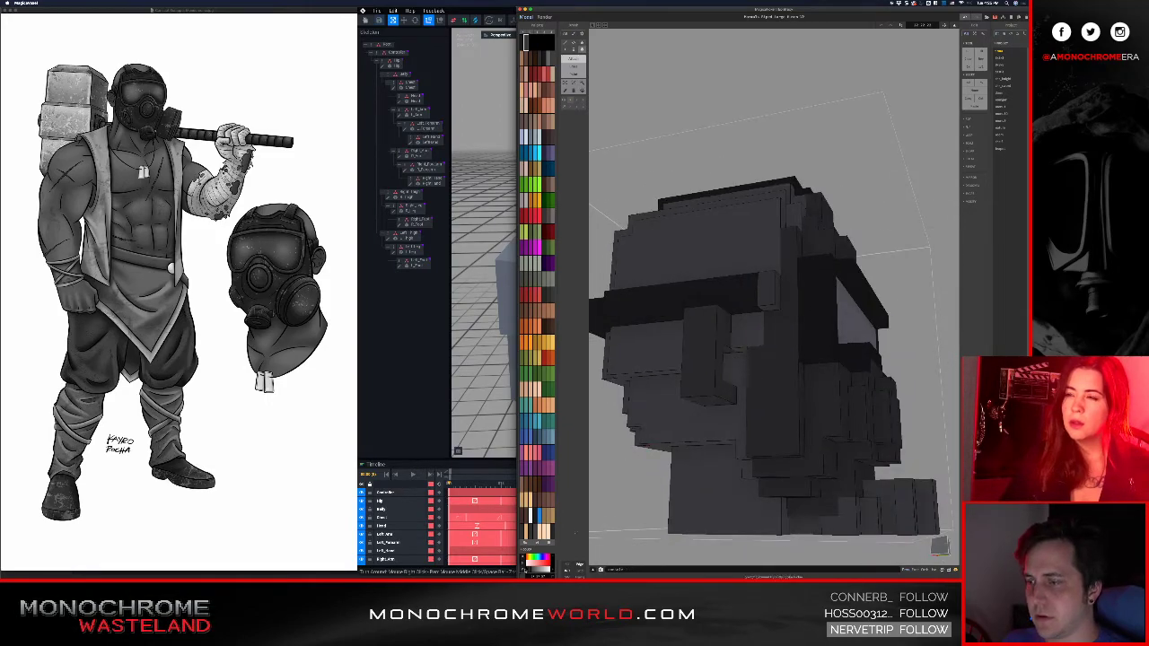
pyautogui.moveTo(790, 427); pyautogui.dragTo(692, 488, button='right')
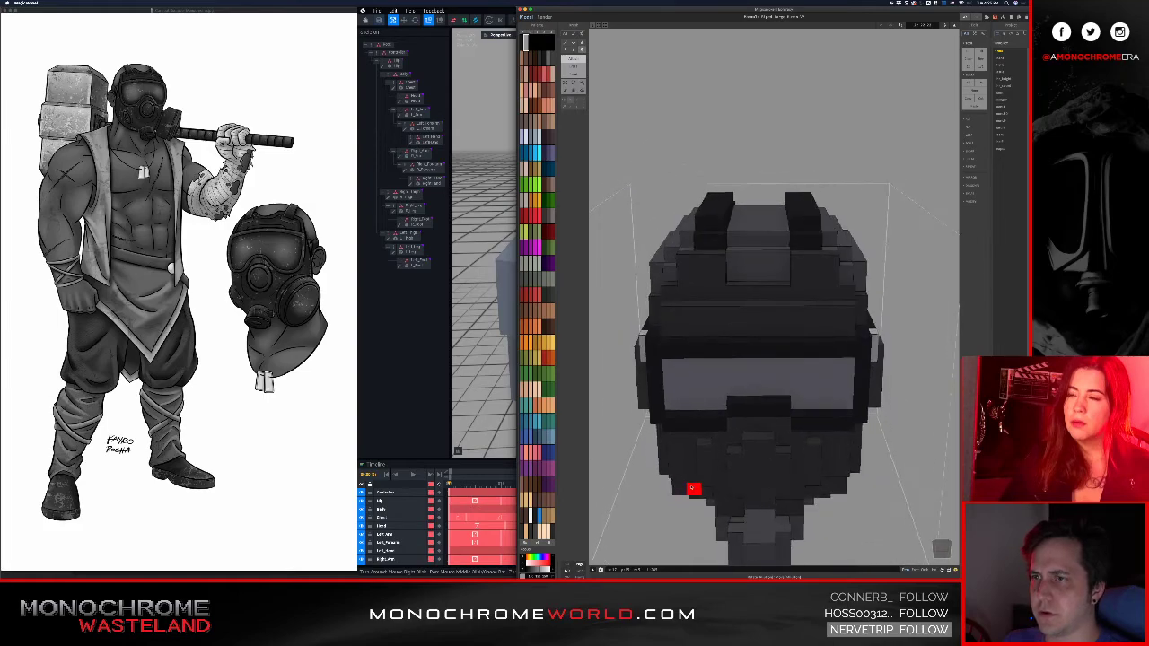
# - Add matching light grey buckle voxels at the front ends of the two top straps
pyautogui.moveTo(777, 290); pyautogui.dragTo(772, 258, button='right')
pyautogui.moveTo(761, 305); pyautogui.dragTo(758, 310, button='right')
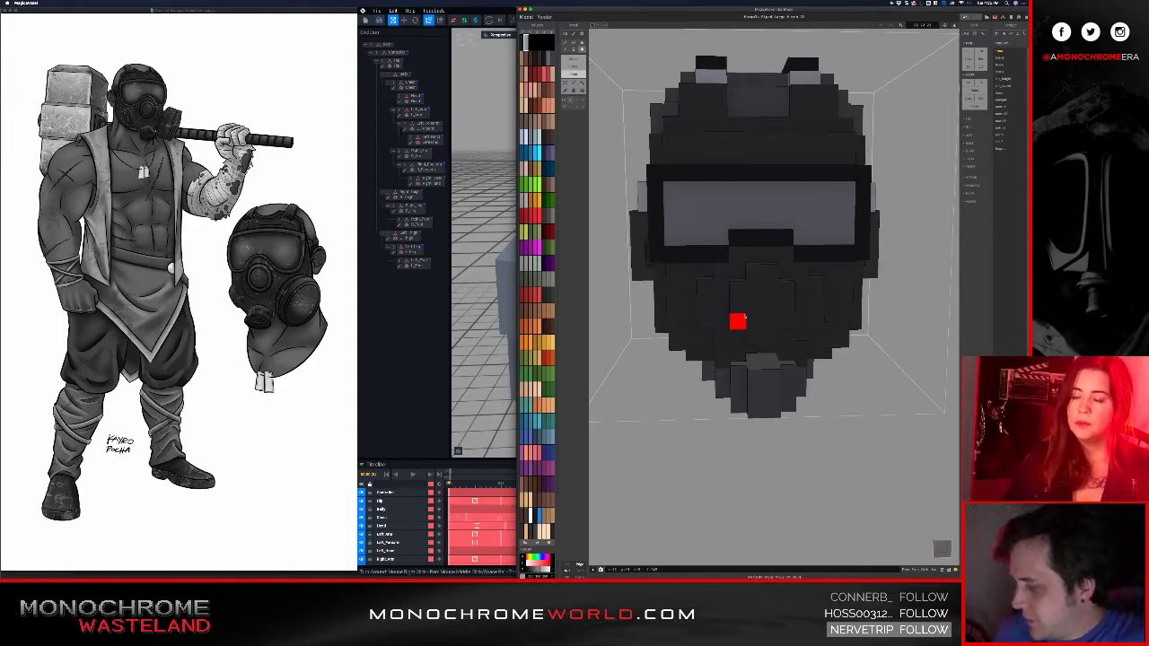
pyautogui.moveTo(736, 270); pyautogui.dragTo(764, 446, button='right')
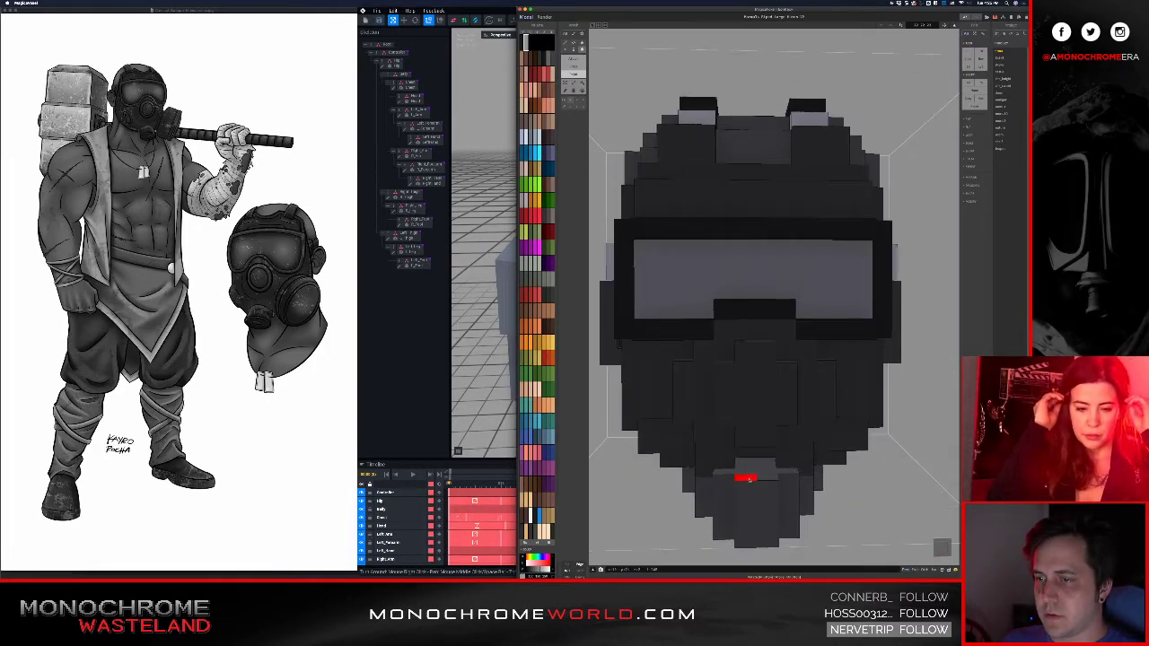
# - Undo the last voxel edit on the chin filter
pyautogui.press('super+z')
pyautogui.moveTo(758, 440); pyautogui.dragTo(757, 430, button='right')
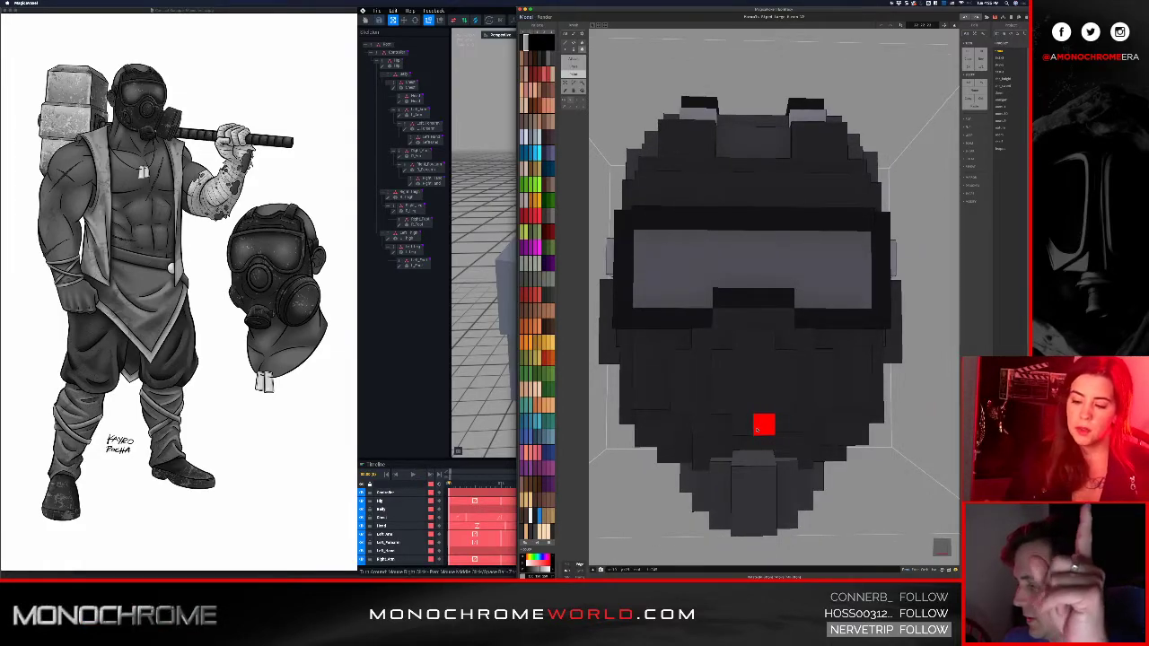
pyautogui.moveTo(763, 440); pyautogui.dragTo(794, 388, button='right')
pyautogui.moveTo(784, 399); pyautogui.dragTo(794, 392, button='right')
pyautogui.scroll(-1, 788, 405)
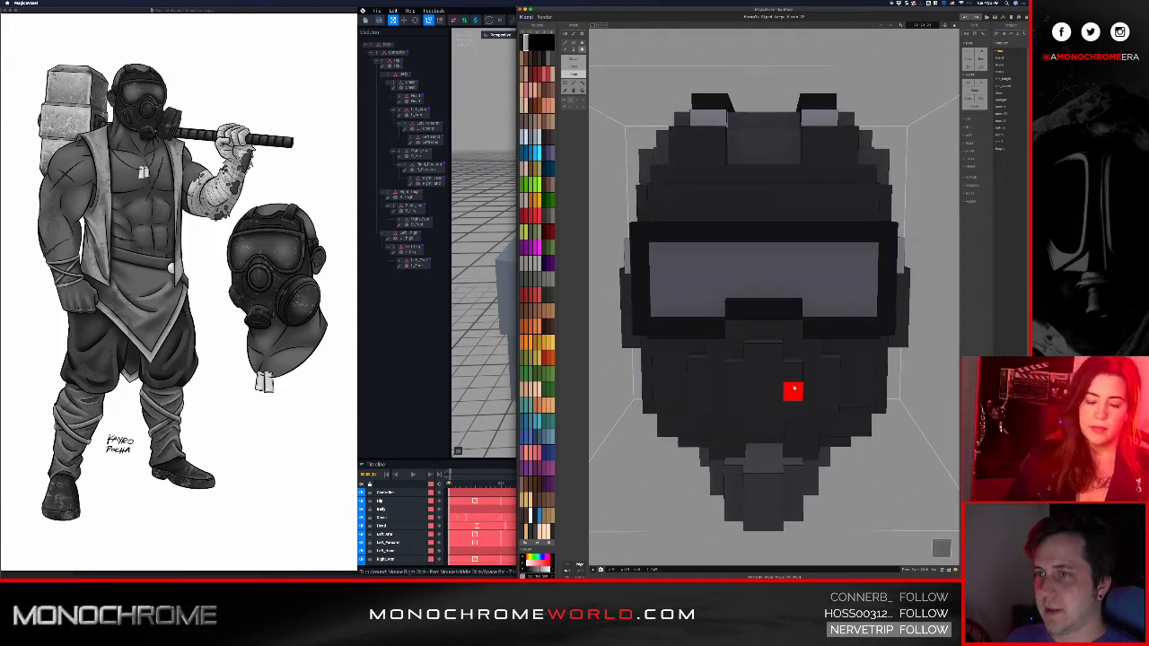
# - Switch to VoxEdit and sync the edited head into the rigged character from MagicaVoxel
pyautogui.click(431, 9)
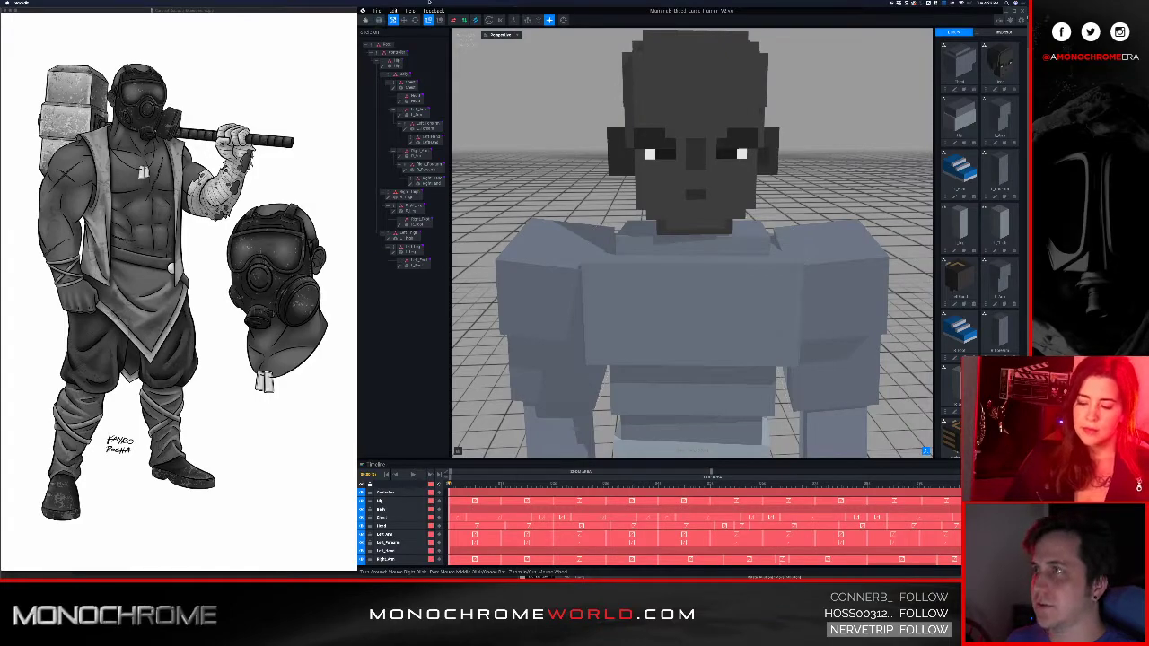
pyautogui.click(376, 10)
pyautogui.moveTo(408, 54)
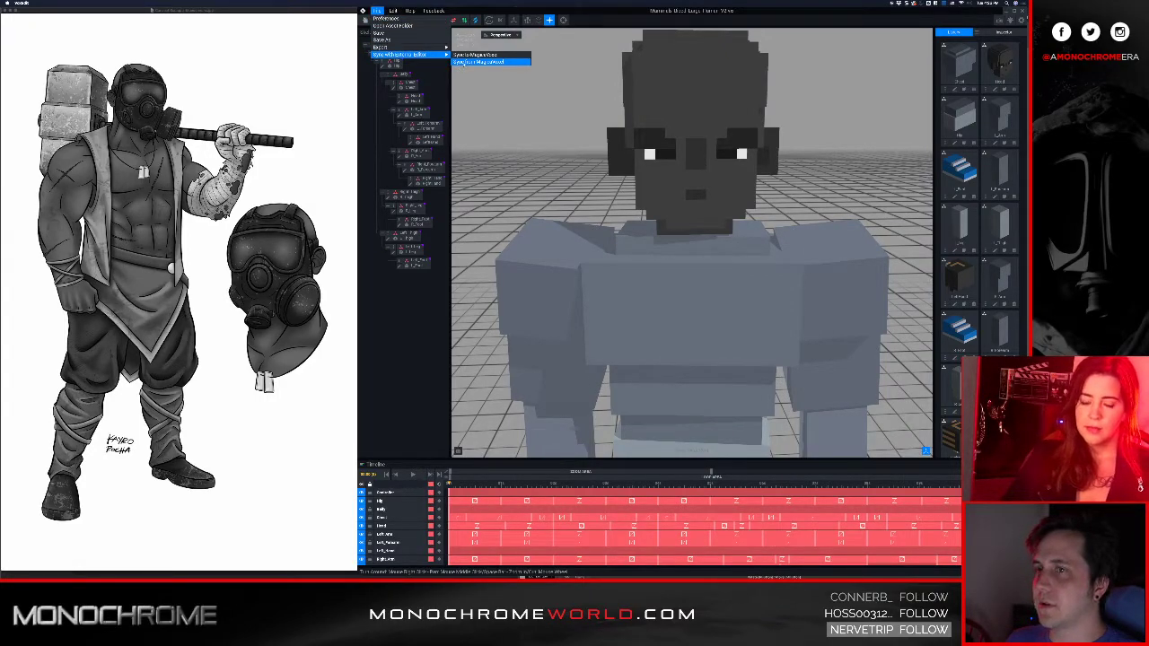
pyautogui.click(462, 61)
# - Examine the masked head on the rigged body from close up and from farther away
pyautogui.scroll(-5, 689, 197)
pyautogui.moveTo(732, 194); pyautogui.dragTo(688, 205, button='right')
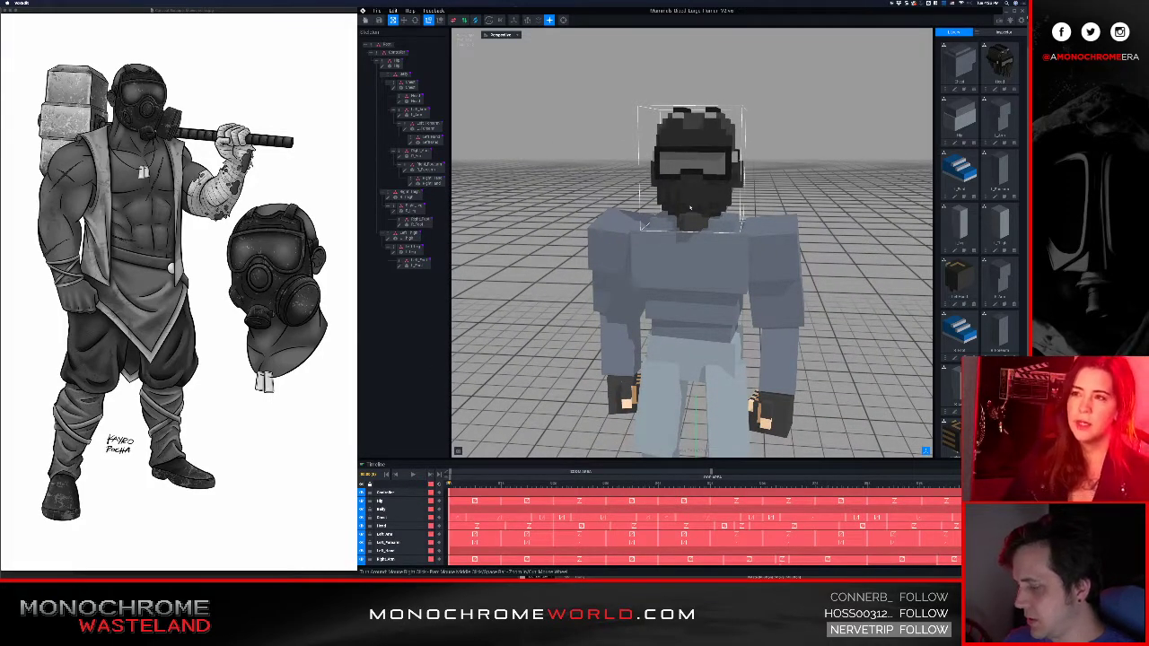
pyautogui.scroll(5, 684, 203)
pyautogui.scroll(-5, 684, 202)
pyautogui.moveTo(689, 199); pyautogui.dragTo(690, 203, button='right')
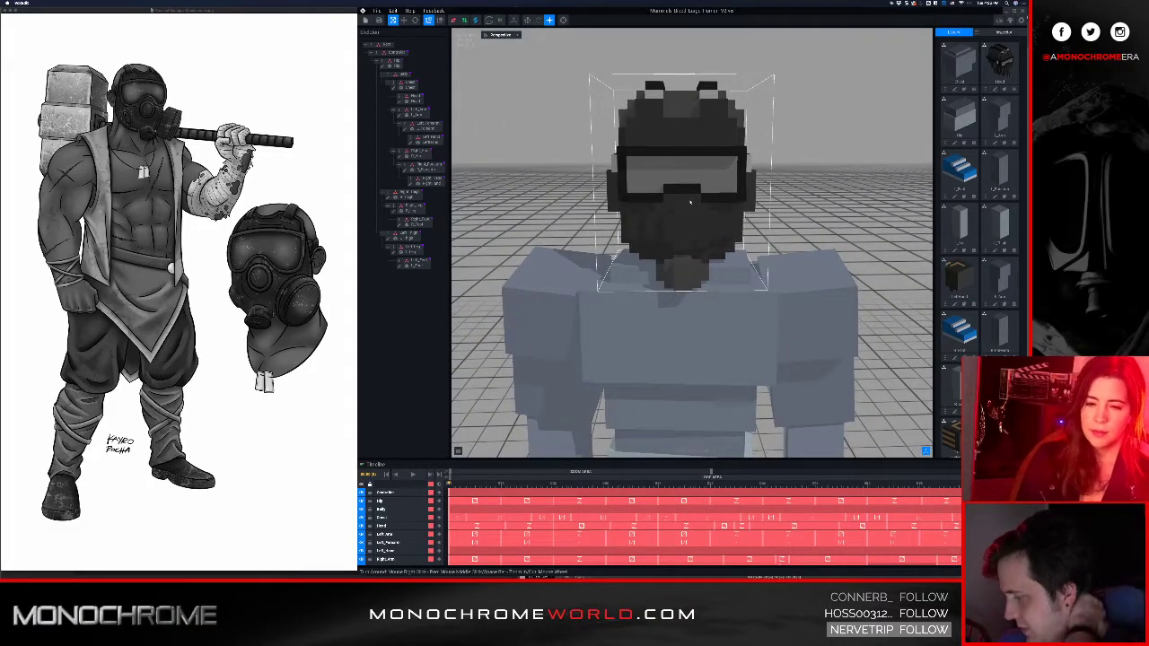
pyautogui.scroll(5, 690, 202)
pyautogui.scroll(-5, 712, 203)
pyautogui.moveTo(711, 203); pyautogui.dragTo(712, 203, button='right')
pyautogui.scroll(5, 735, 242)
pyautogui.moveTo(740, 247); pyautogui.dragTo(741, 246, button='right')
pyautogui.scroll(-8, 741, 246)
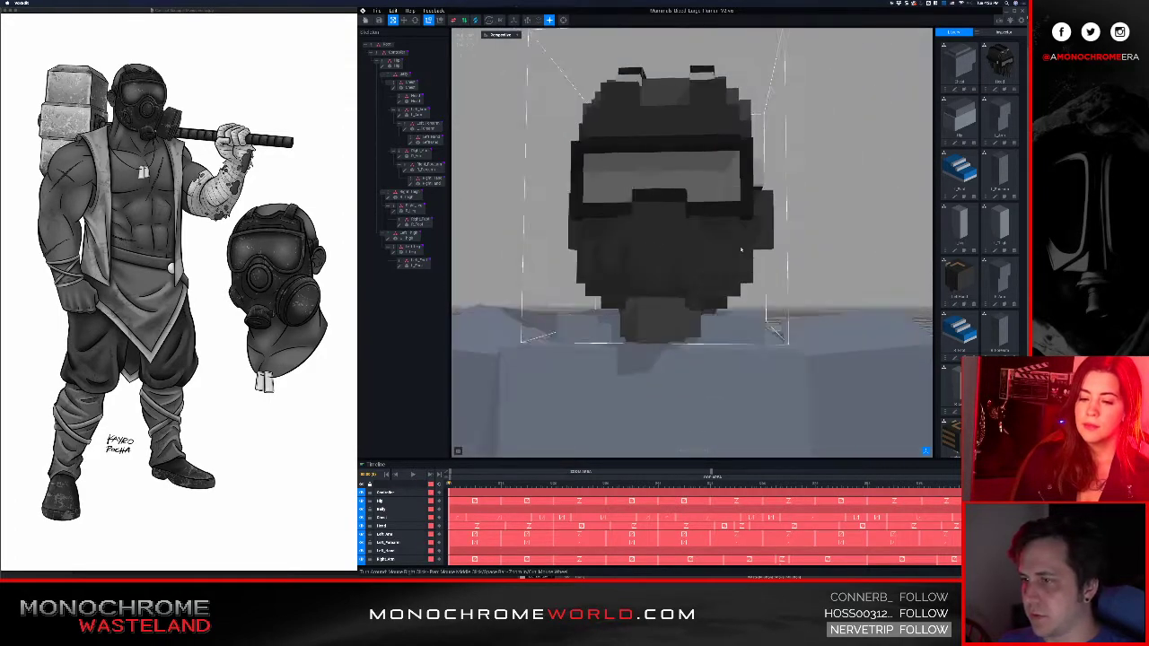
pyautogui.moveTo(679, 352); pyautogui.dragTo(680, 352, button='right')
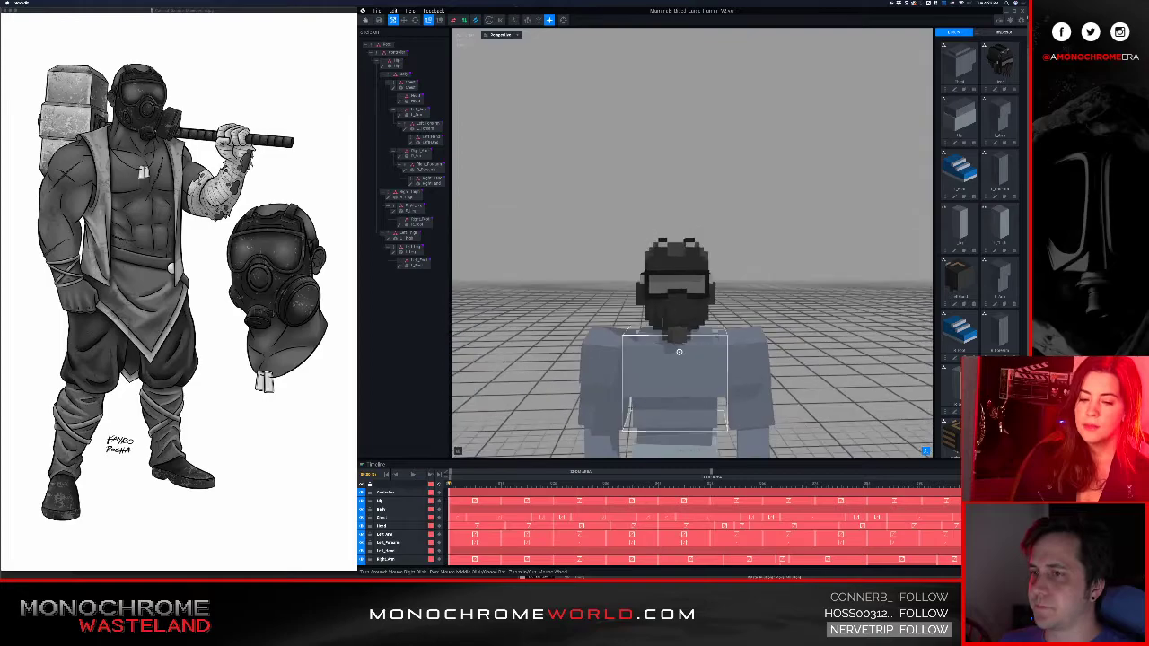
pyautogui.moveTo(691, 308); pyautogui.dragTo(687, 318, button='right')
pyautogui.scroll(6, 686, 319)
pyautogui.scroll(-4, 682, 330)
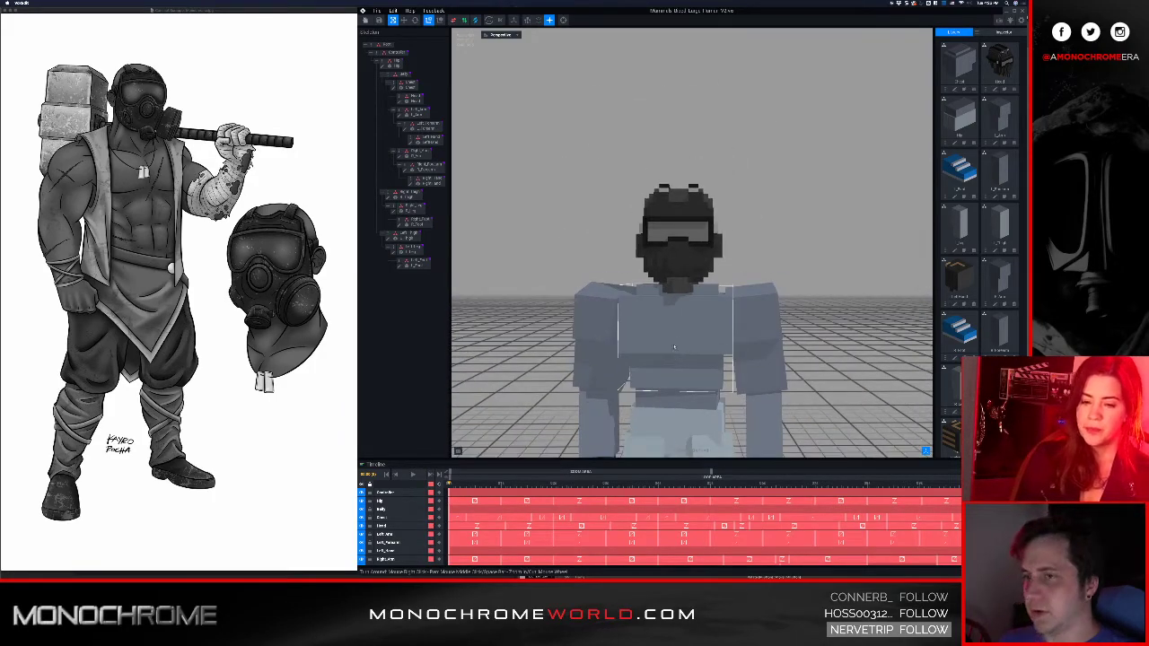
pyautogui.moveTo(674, 347); pyautogui.dragTo(674, 289, button='middle')
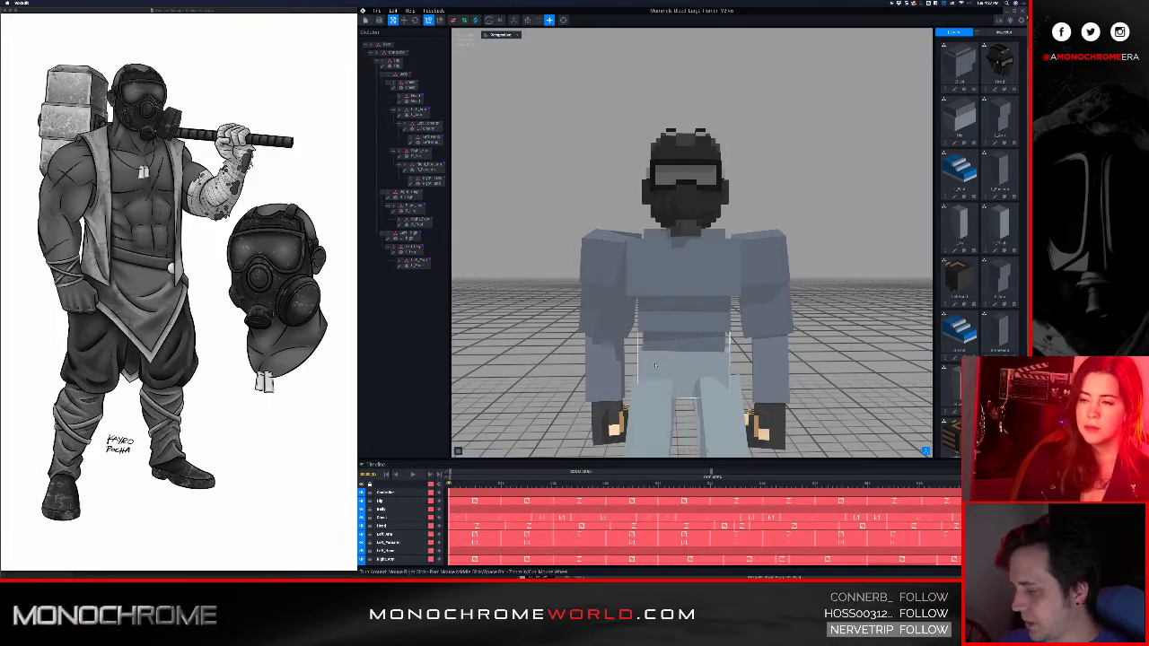
# - Compare the masked head with the character's torso and arms from the front at different distances
pyautogui.moveTo(692, 330); pyautogui.dragTo(695, 283, button='middle')
pyautogui.scroll(-4, 695, 283)
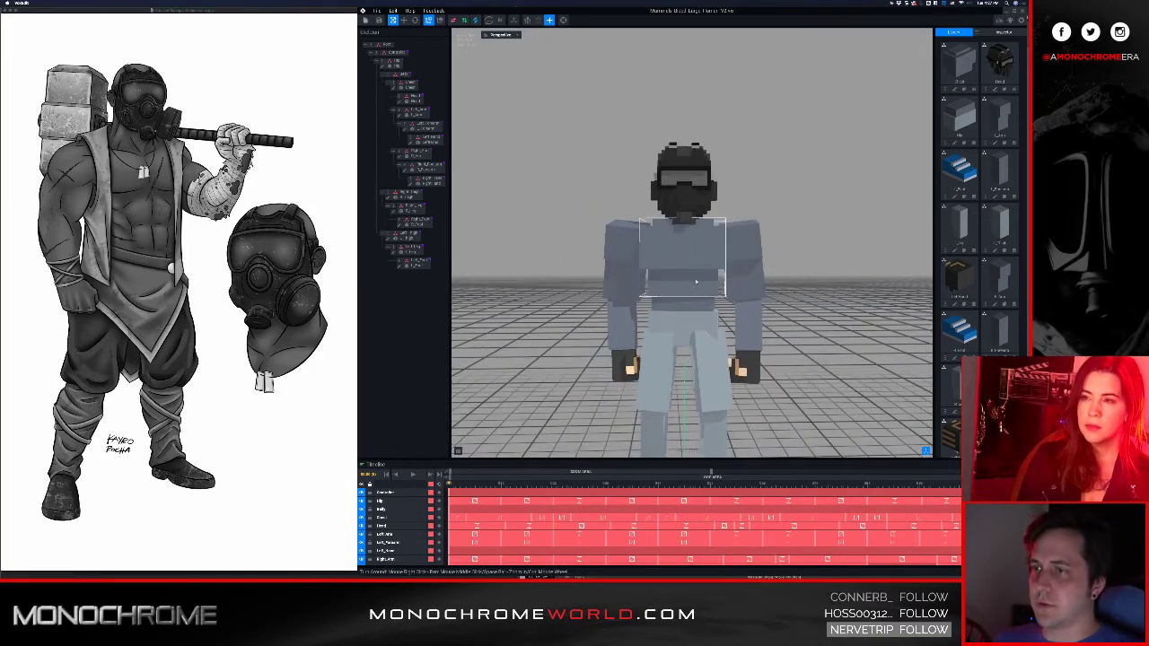
pyautogui.scroll(5, 693, 273)
pyautogui.moveTo(691, 261); pyautogui.dragTo(694, 286, button='right')
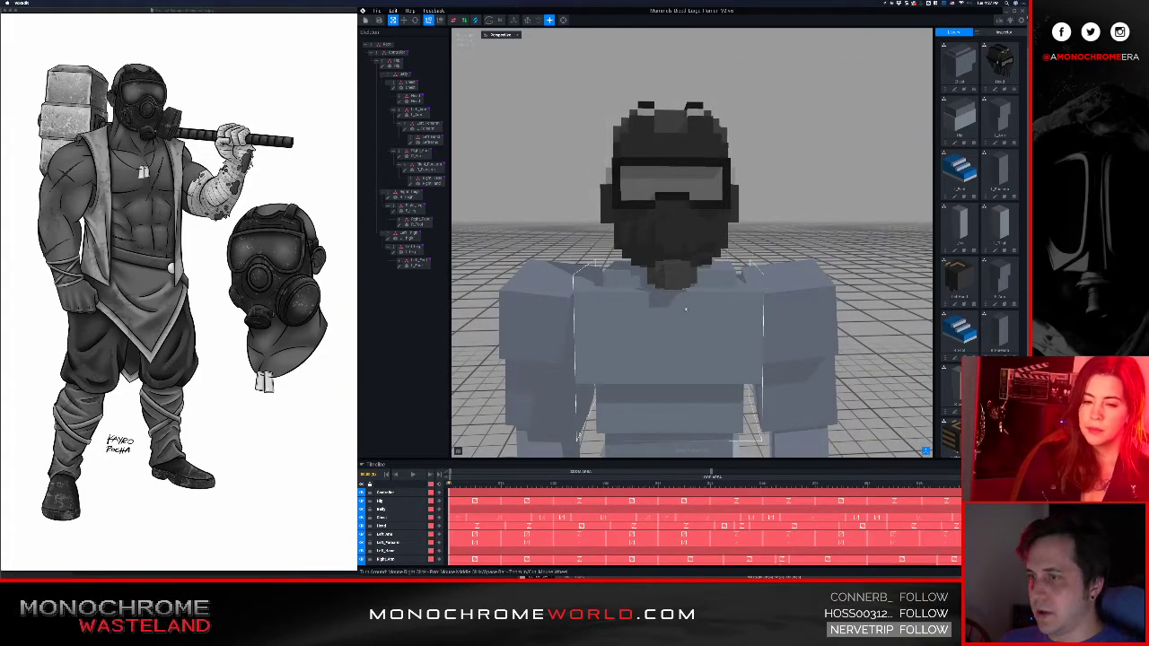
pyautogui.moveTo(684, 321); pyautogui.dragTo(686, 309, button='middle')
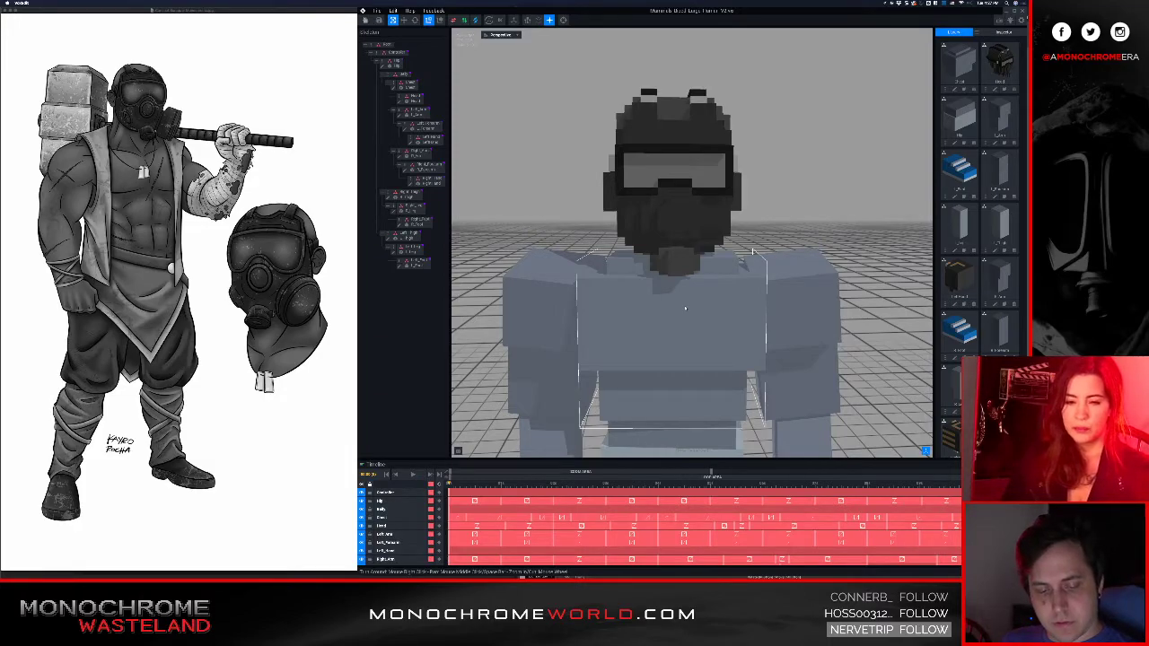
pyautogui.moveTo(677, 270)
pyautogui.mouseDown(button='right')
pyautogui.moveTo(664, 262)
pyautogui.moveTo(676, 275)
pyautogui.mouseUp(button='right')
pyautogui.scroll(-1, 671, 272)
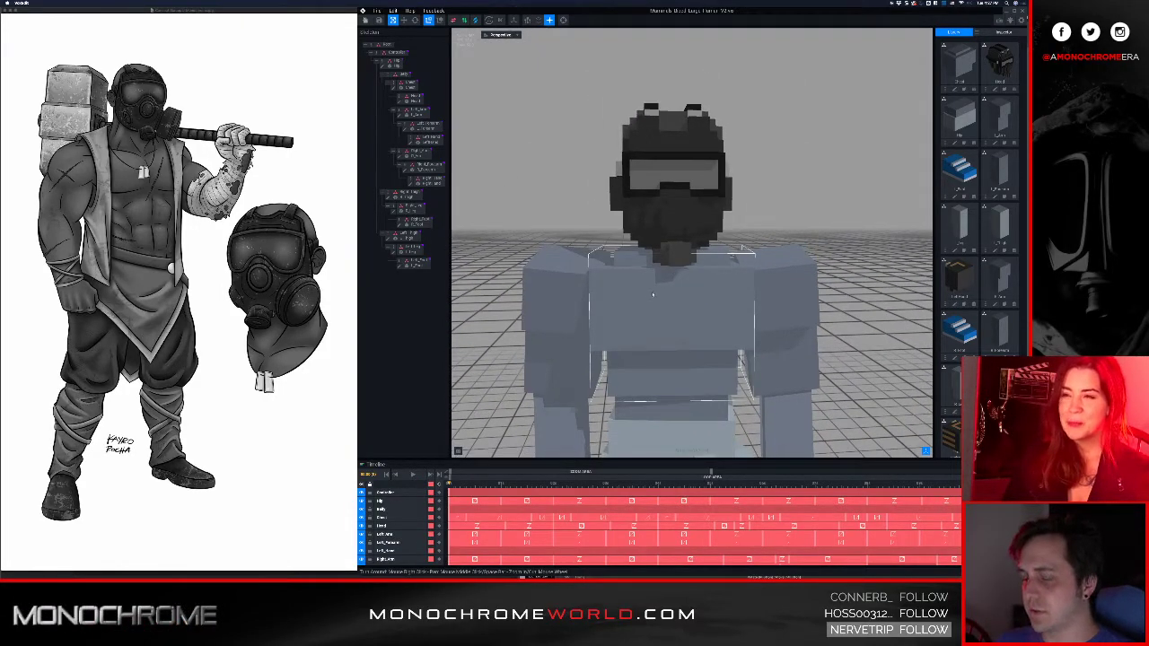
# - Sync the rigged character from VoxEdit to MagicaVoxel
pyautogui.click(377, 10)
pyautogui.moveTo(422, 55)
pyautogui.click(482, 56)
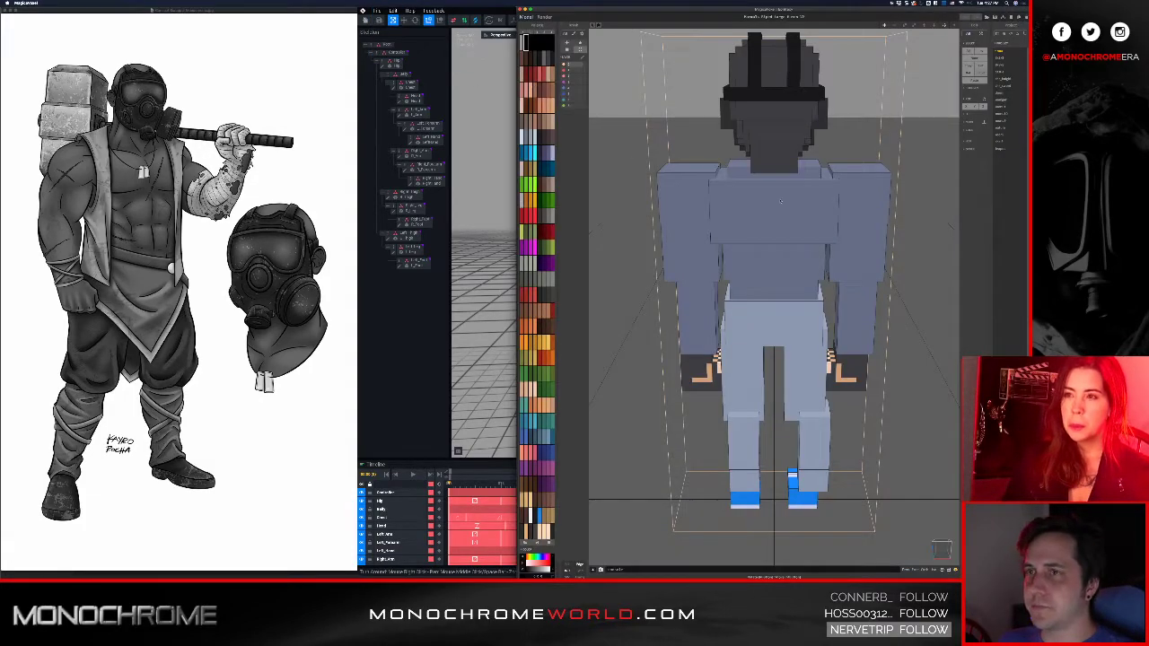
# - Change the blue palette colour of the character's torso and arms to dark grey
pyautogui.moveTo(781, 202); pyautogui.dragTo(772, 254, button='middle')
pyautogui.moveTo(772, 254)
pyautogui.mouseDown(button='right')
pyautogui.moveTo(546, 225)
pyautogui.moveTo(709, 187)
pyautogui.moveTo(787, 251)
pyautogui.mouseUp(button='right')
pyautogui.doubleClick(787, 250)
pyautogui.doubleClick(788, 251)
pyautogui.doubleClick(788, 251)
pyautogui.doubleClick(695, 116)
pyautogui.doubleClick(694, 117)
pyautogui.moveTo(752, 179); pyautogui.dragTo(847, 189, button='right')
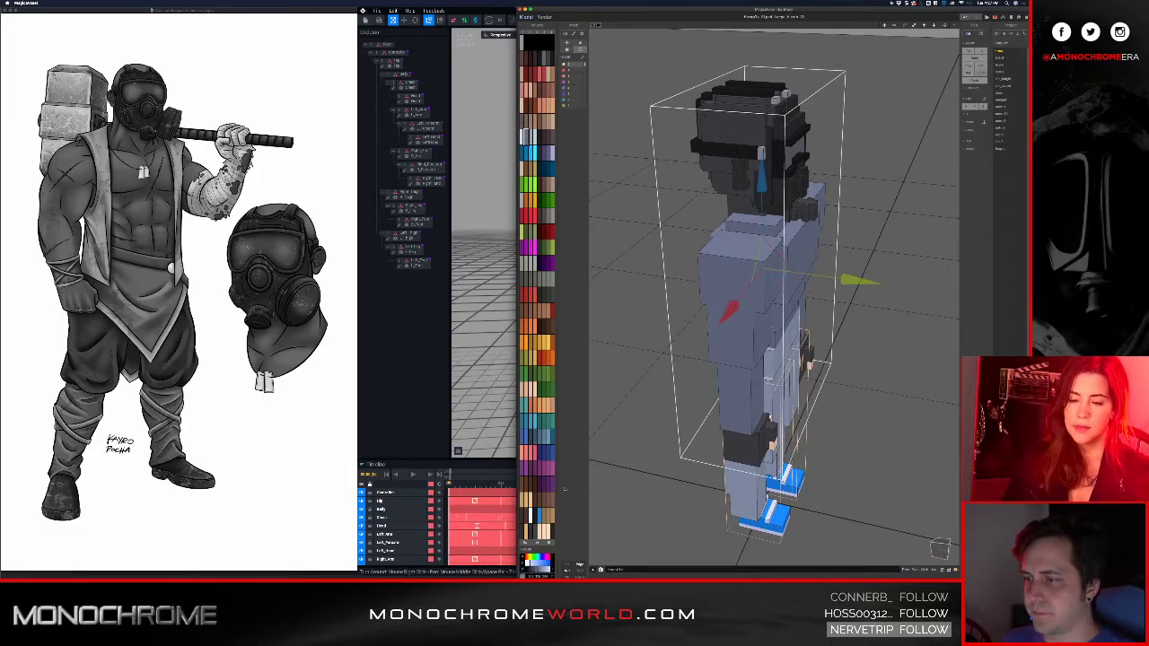
pyautogui.press('super+v')
pyautogui.press('Return')
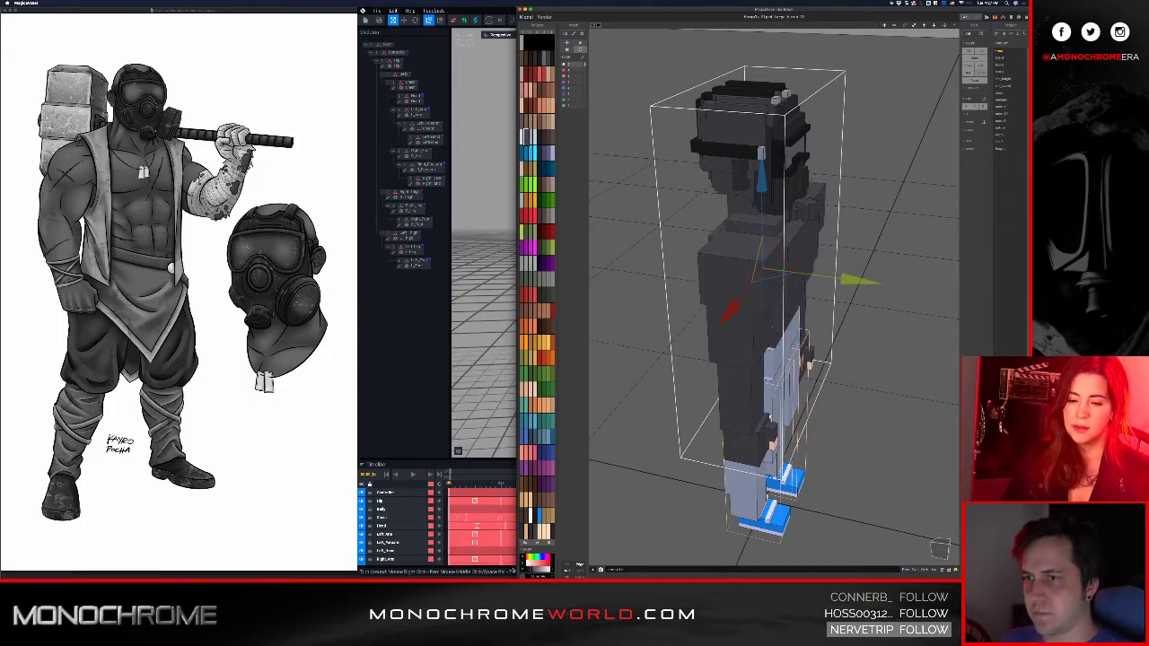
# - Examine the dark upper body from the front and inspect the hip model in isolation
pyautogui.moveTo(852, 256); pyautogui.dragTo(687, 205, button='right')
pyautogui.moveTo(728, 317); pyautogui.dragTo(686, 311, button='middle')
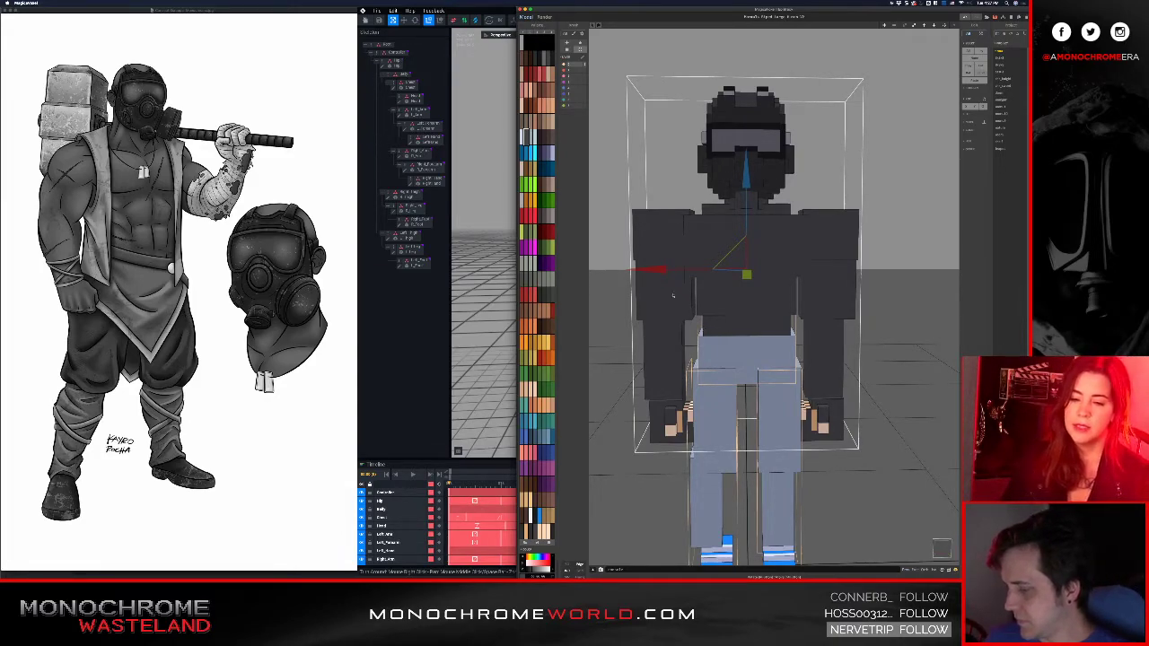
pyautogui.moveTo(651, 244); pyautogui.dragTo(779, 321, button='right')
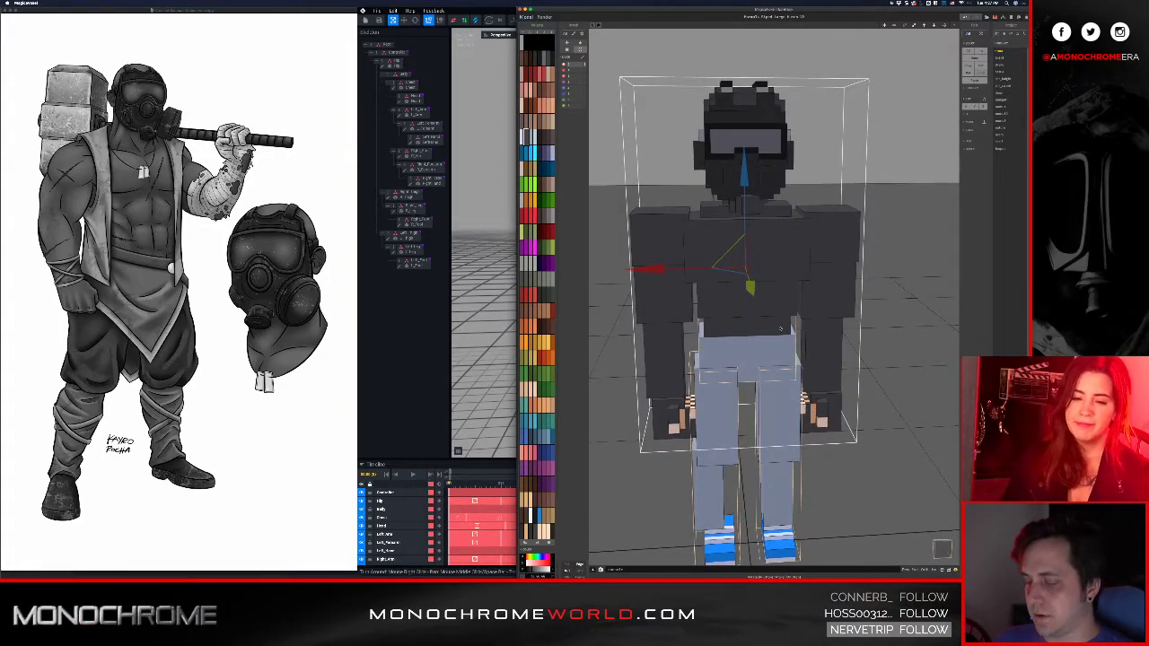
pyautogui.moveTo(723, 360); pyautogui.dragTo(767, 322, button='right')
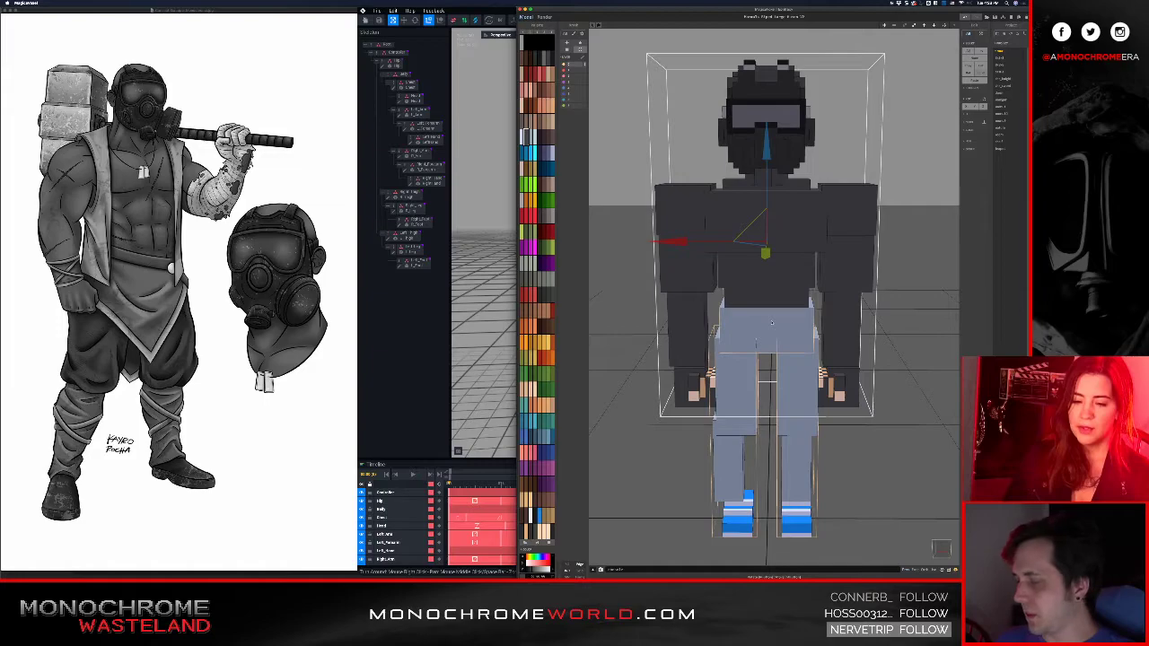
pyautogui.doubleClick(771, 322)
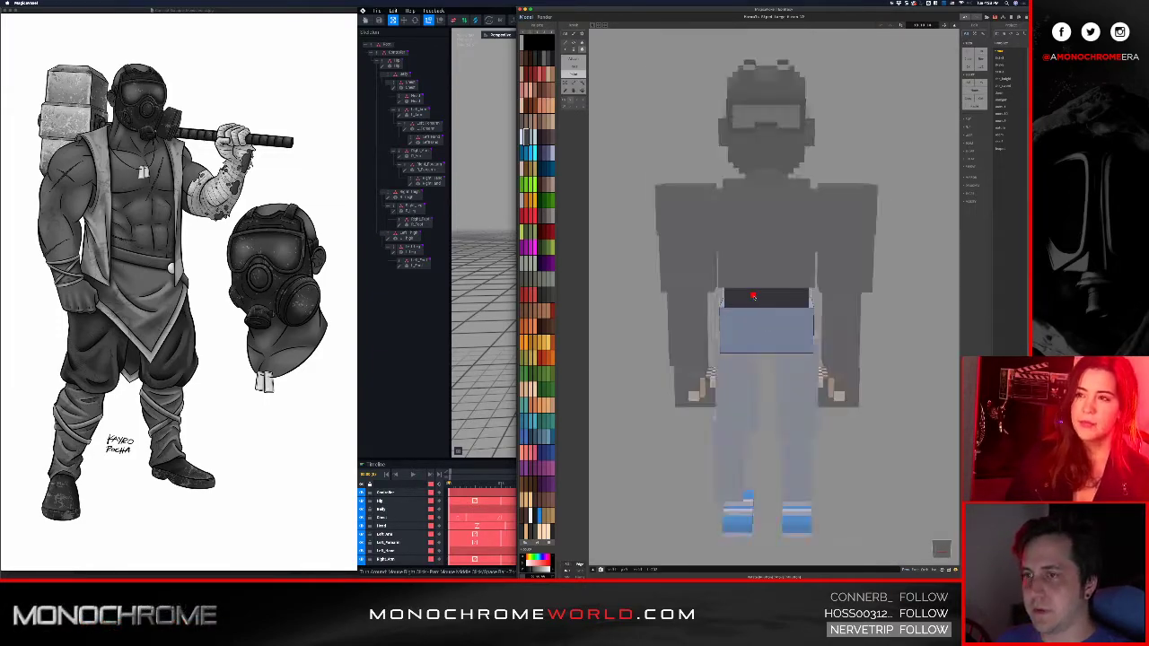
pyautogui.press('Tab')
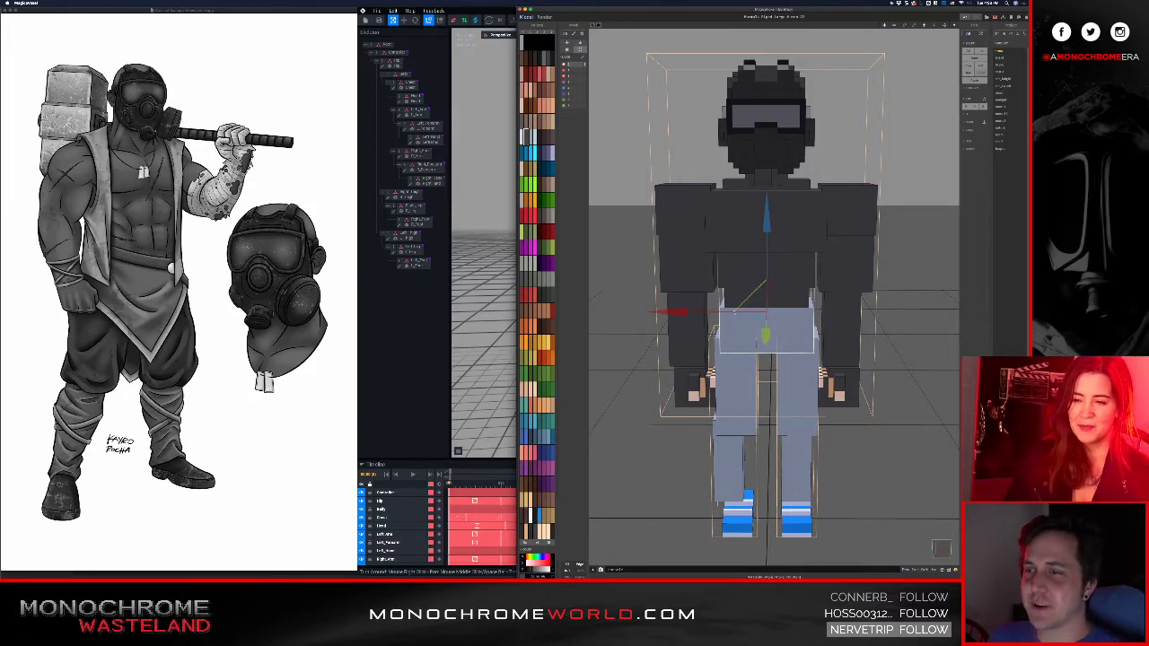
pyautogui.press('Tab')
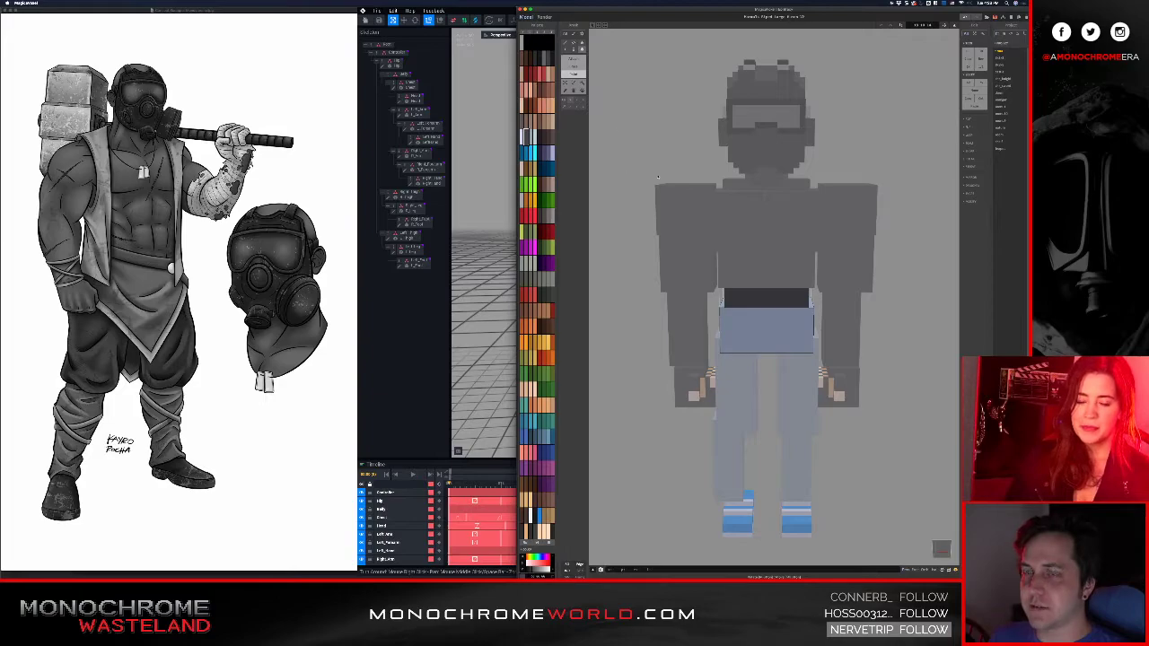
pyautogui.press('Tab')
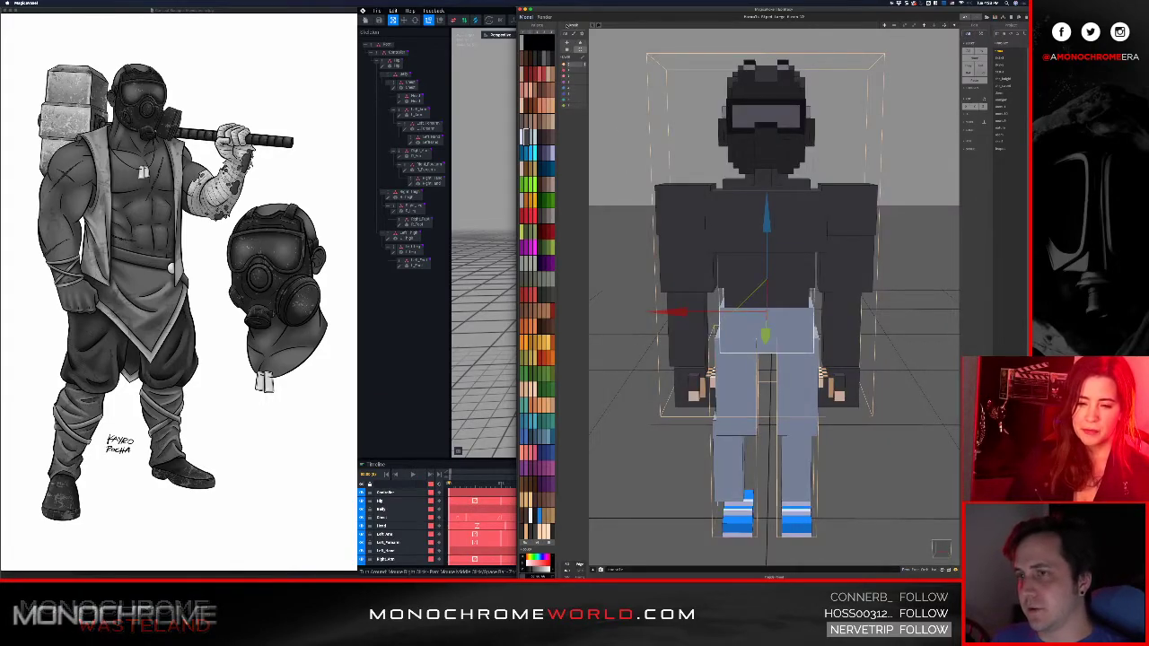
# - Switch to VoxEdit and sync the recoloured torso and arms into the rigged character from MagicaVoxel
pyautogui.click(508, 137)
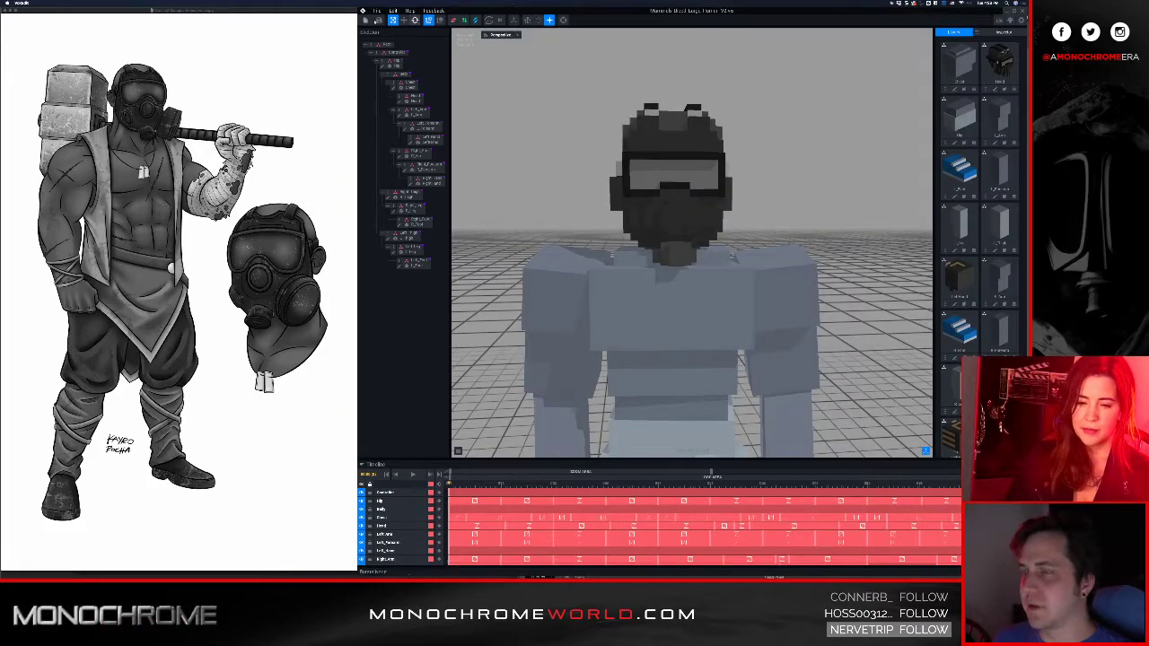
pyautogui.click(377, 10)
pyautogui.moveTo(408, 55)
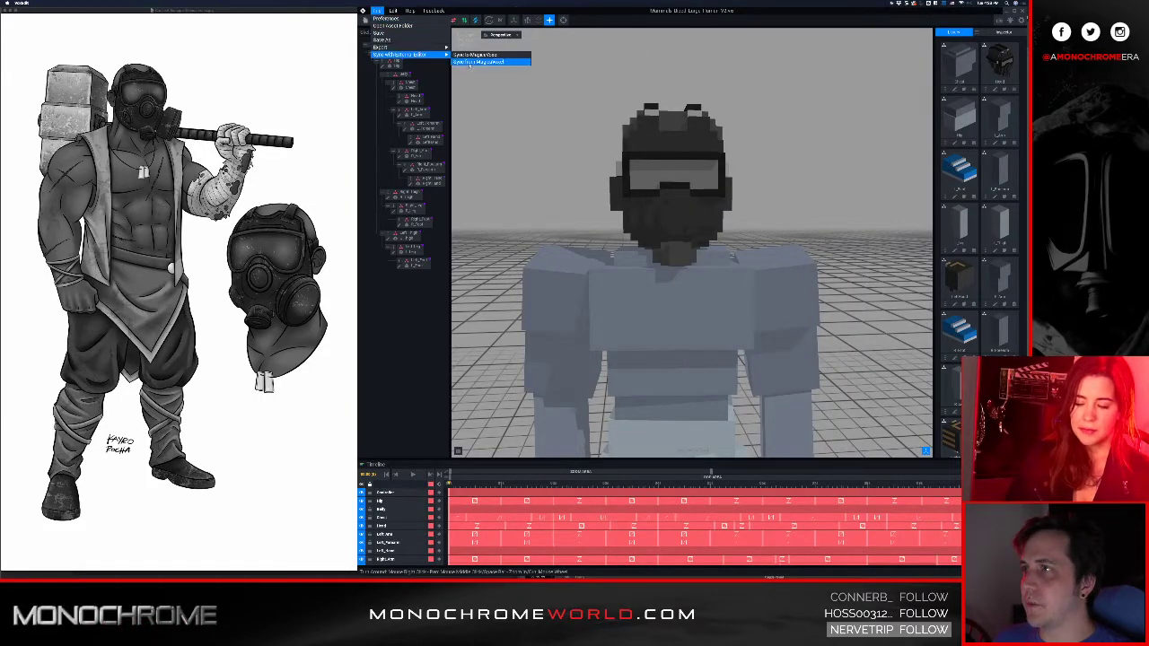
pyautogui.click(469, 63)
pyautogui.scroll(-5, 686, 288)
pyautogui.moveTo(687, 287); pyautogui.dragTo(653, 231, button='right')
pyautogui.scroll(5, 674, 257)
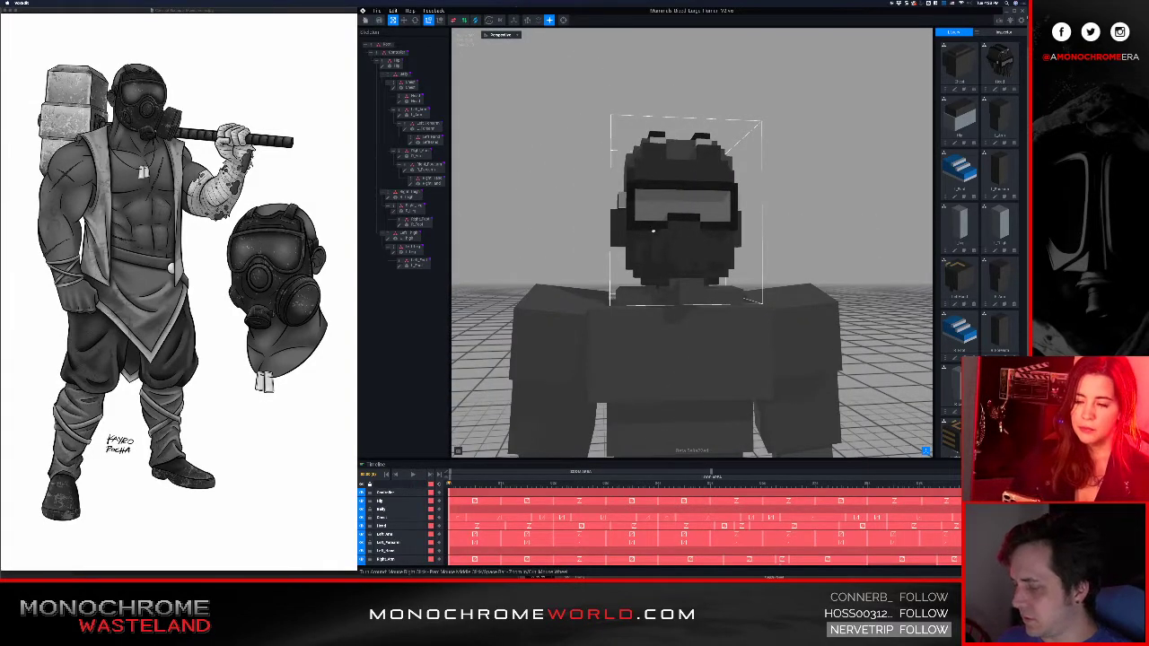
# - Switch to MagicaVoxel, open the head for voxel editing and darken the mask's palette colour
pyautogui.press('super+Tab')
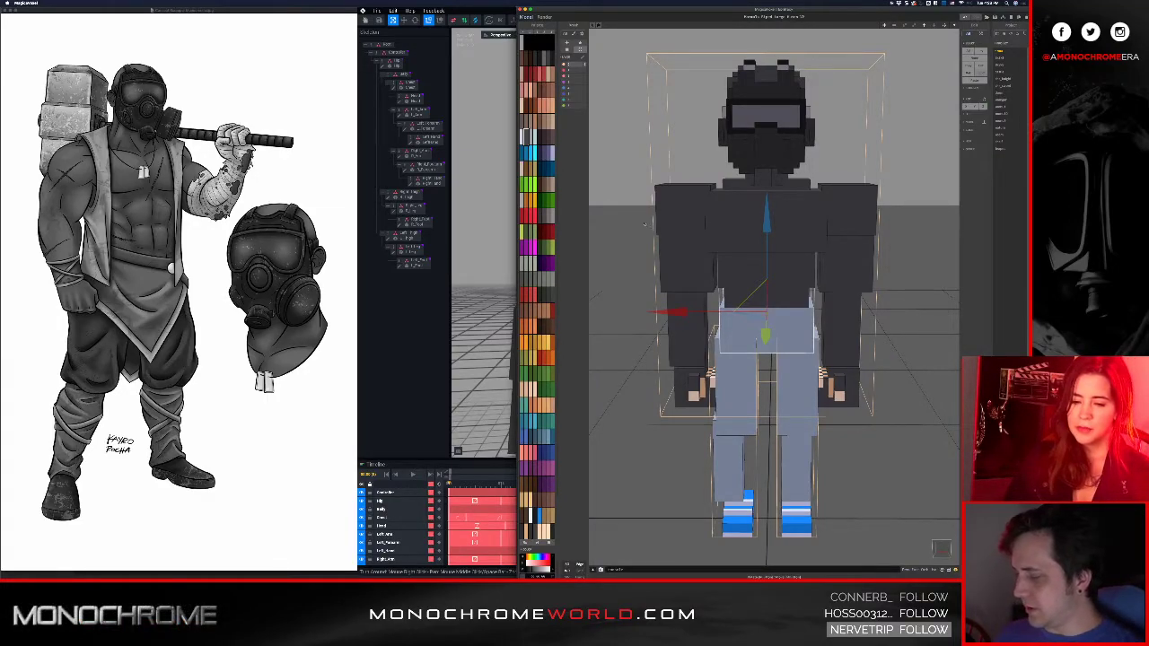
pyautogui.moveTo(818, 224); pyautogui.dragTo(859, 228, button='right')
pyautogui.scroll(3, 858, 228)
pyautogui.moveTo(857, 228); pyautogui.dragTo(842, 321, button='middle')
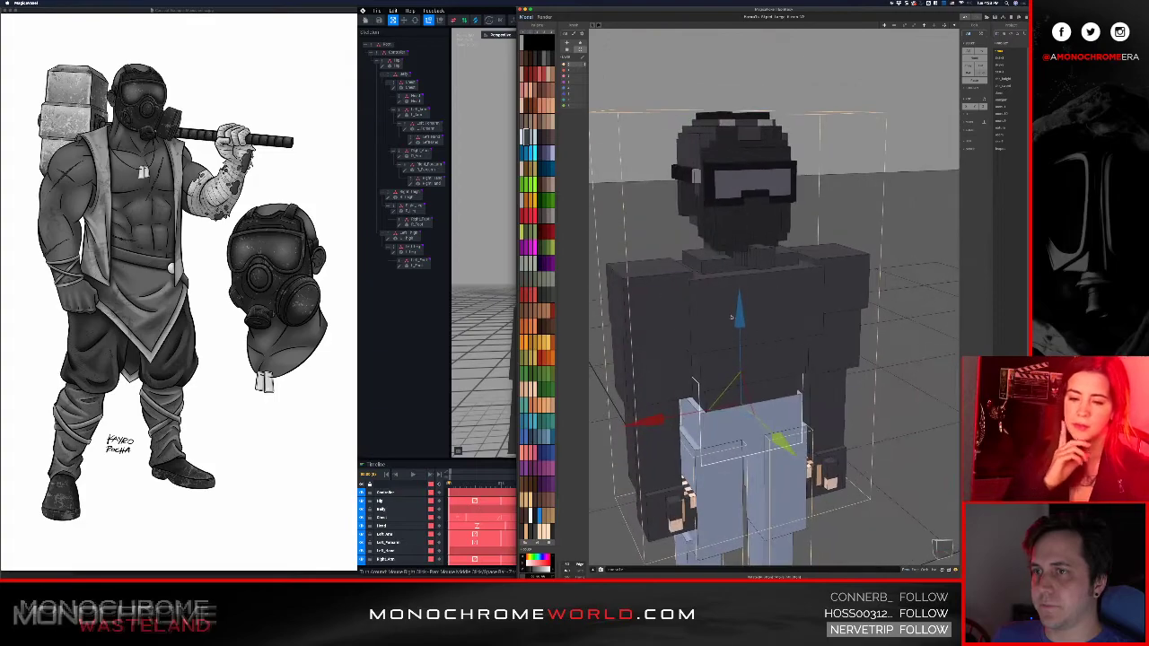
pyautogui.moveTo(738, 314); pyautogui.dragTo(779, 321, button='middle')
pyautogui.scroll(2, 783, 314)
pyautogui.moveTo(821, 289); pyautogui.dragTo(744, 187, button='right')
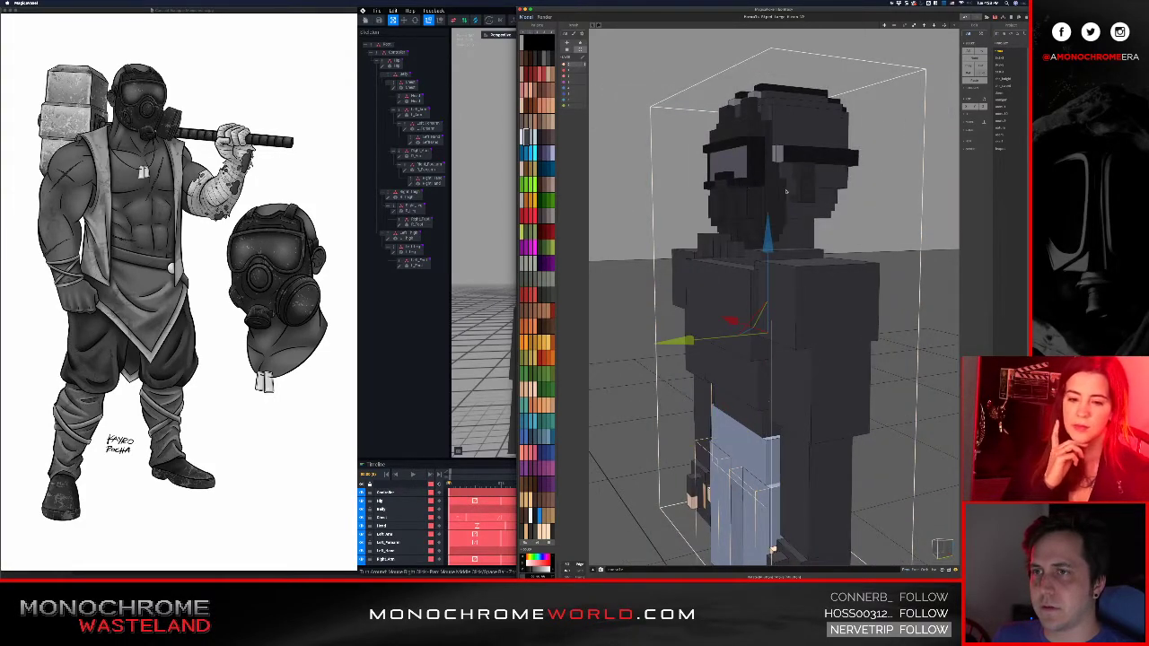
pyautogui.doubleClick(758, 199)
pyautogui.doubleClick(754, 200)
pyautogui.doubleClick(753, 200)
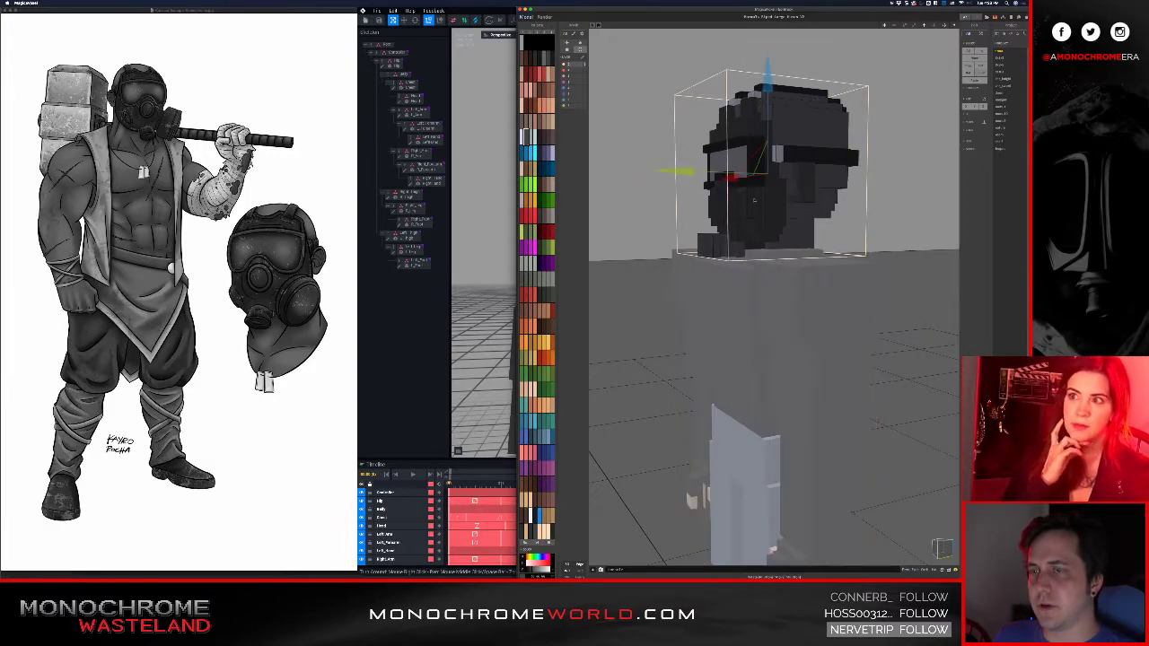
pyautogui.doubleClick(753, 200)
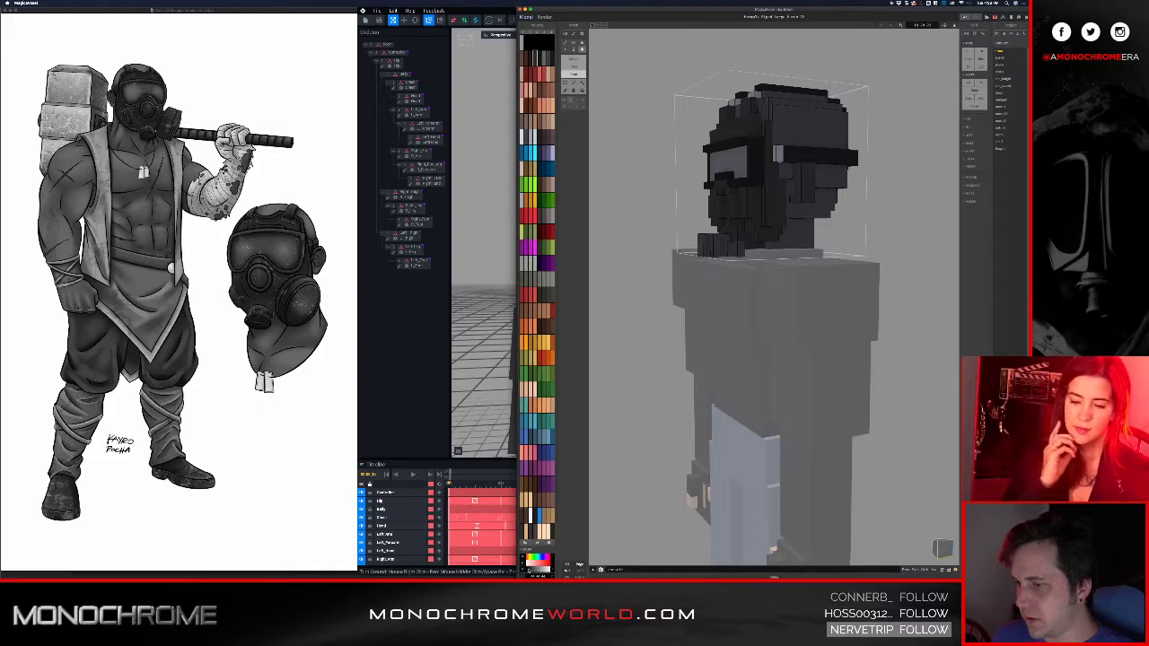
pyautogui.moveTo(529, 571); pyautogui.dragTo(529, 570)
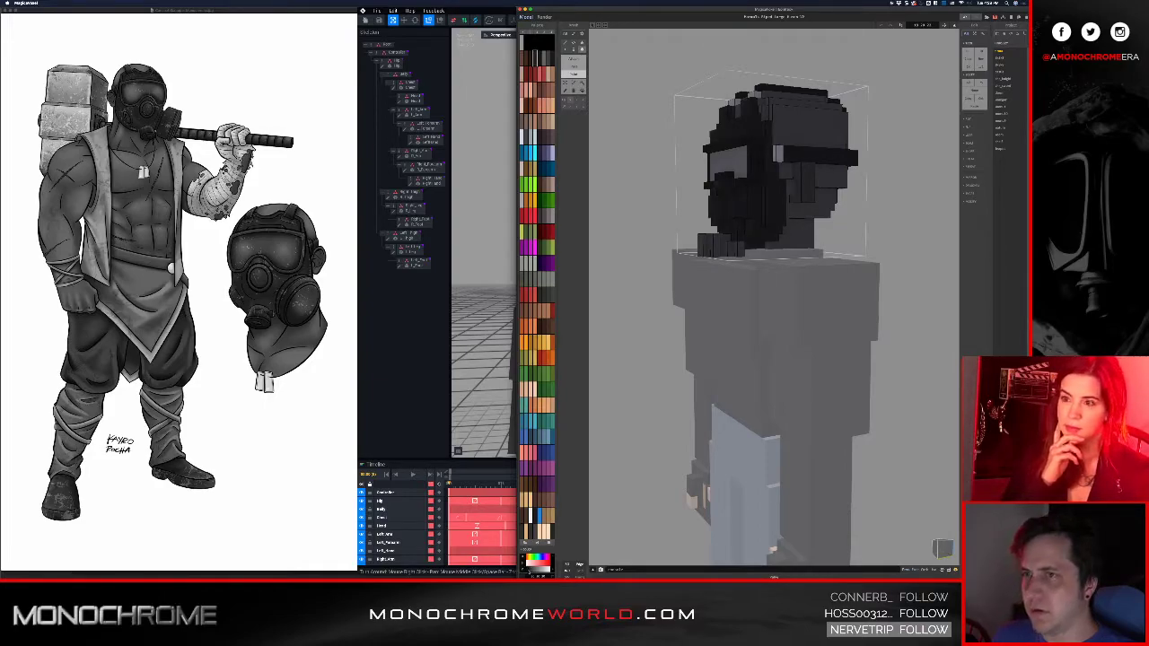
# - Examine the darkened gas mask and its chin filter from several front angles
pyautogui.moveTo(722, 404); pyautogui.dragTo(794, 429, button='right')
pyautogui.moveTo(762, 332); pyautogui.dragTo(759, 405, button='middle')
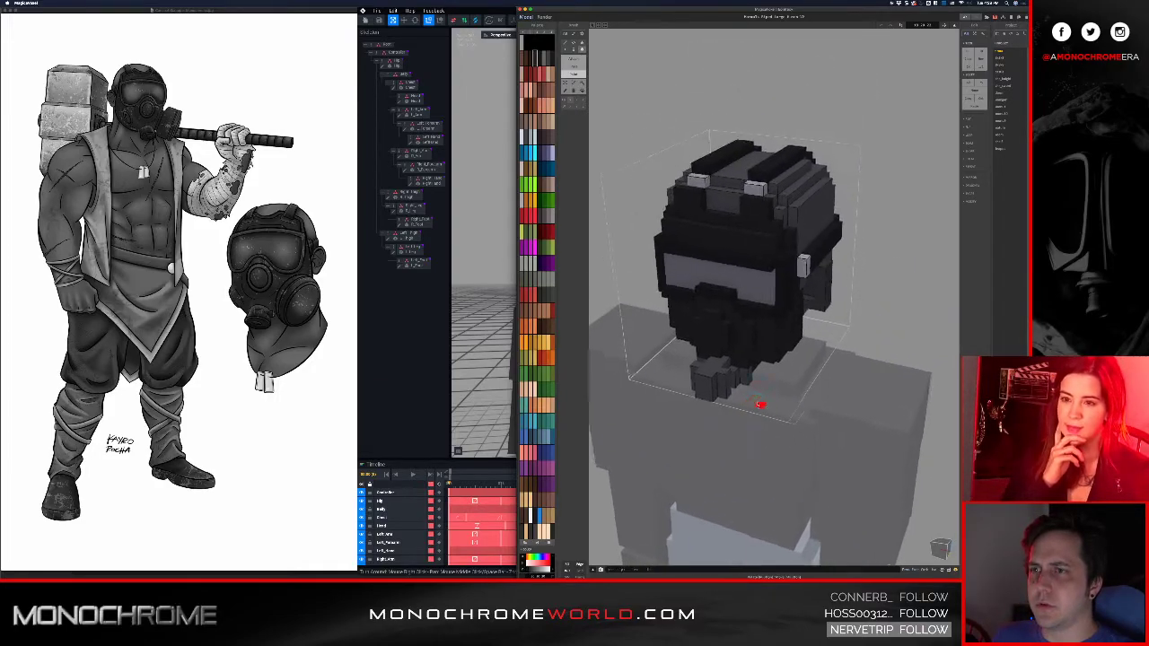
pyautogui.moveTo(723, 383); pyautogui.dragTo(744, 359, button='right')
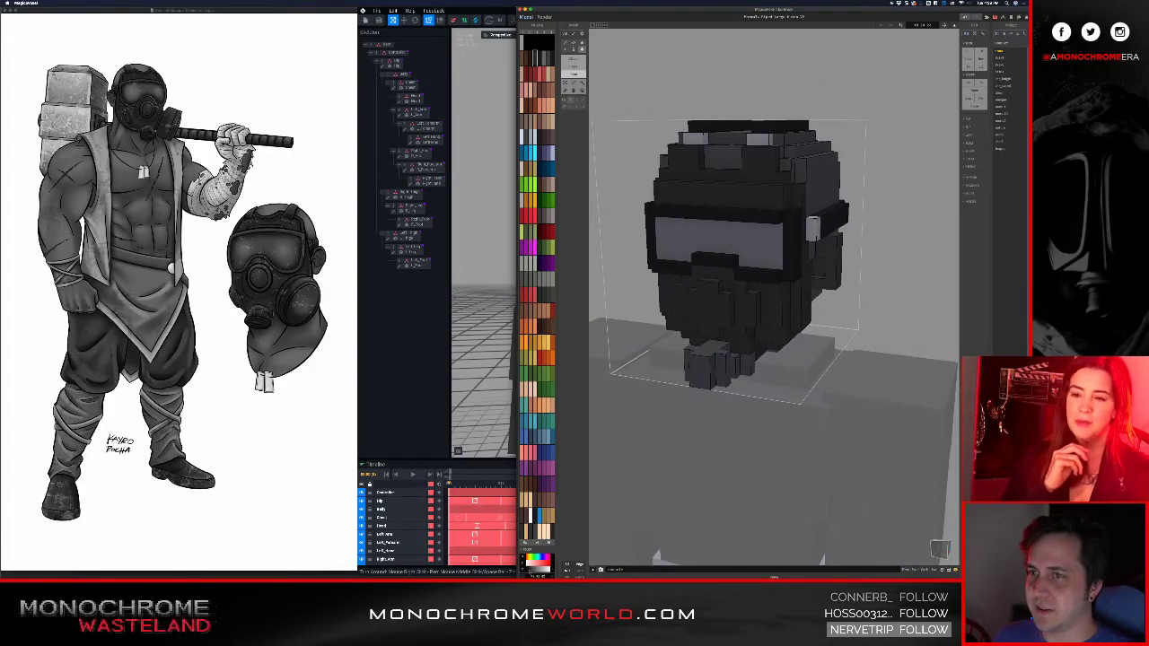
pyautogui.moveTo(752, 300); pyautogui.dragTo(726, 365, button='right')
pyautogui.moveTo(708, 284); pyautogui.dragTo(754, 228, button='right')
pyautogui.moveTo(684, 412); pyautogui.dragTo(710, 407, button='right')
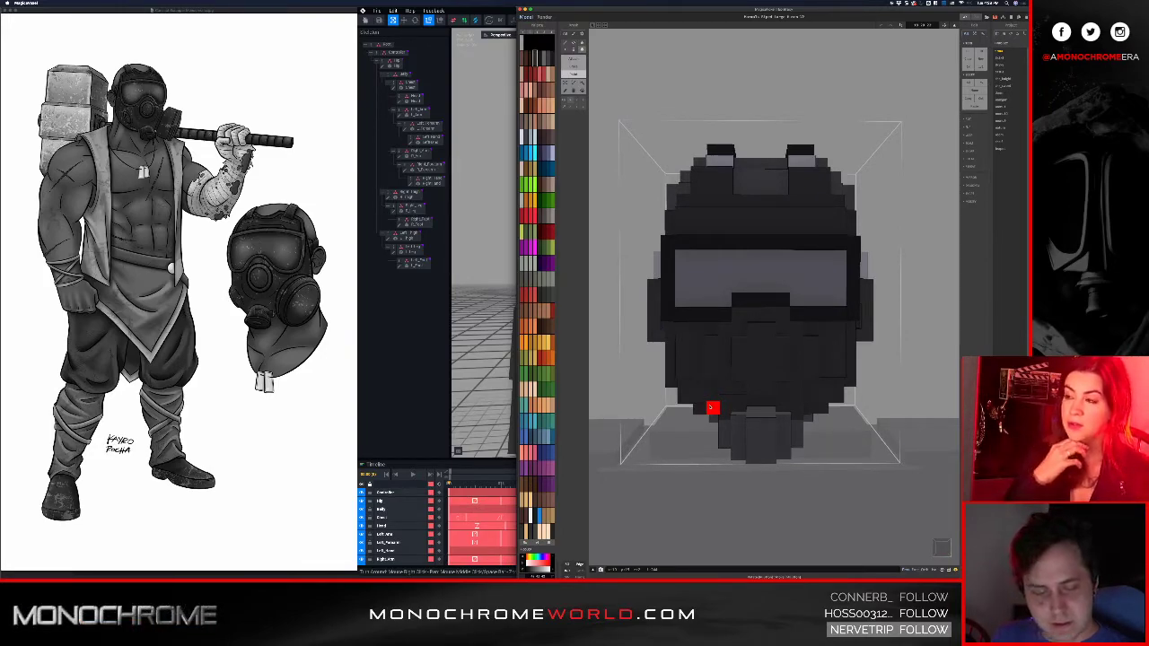
pyautogui.moveTo(709, 407); pyautogui.dragTo(728, 344, button='right')
pyautogui.moveTo(731, 353); pyautogui.dragTo(733, 355, button='right')
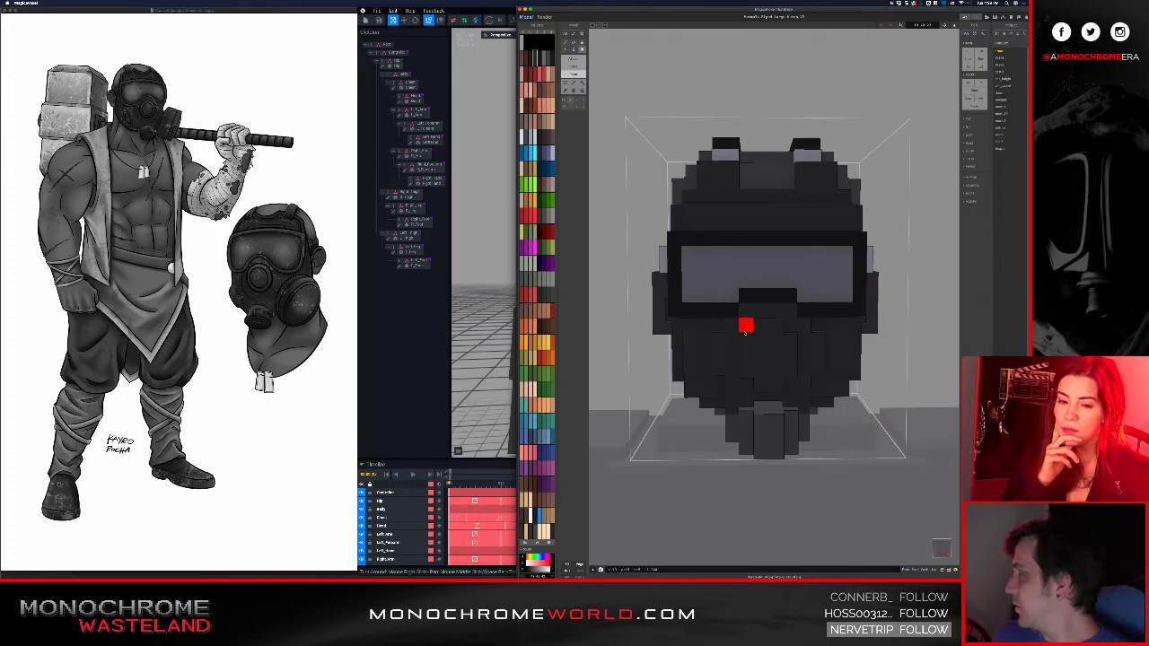
pyautogui.moveTo(730, 326); pyautogui.dragTo(767, 353, button='right')
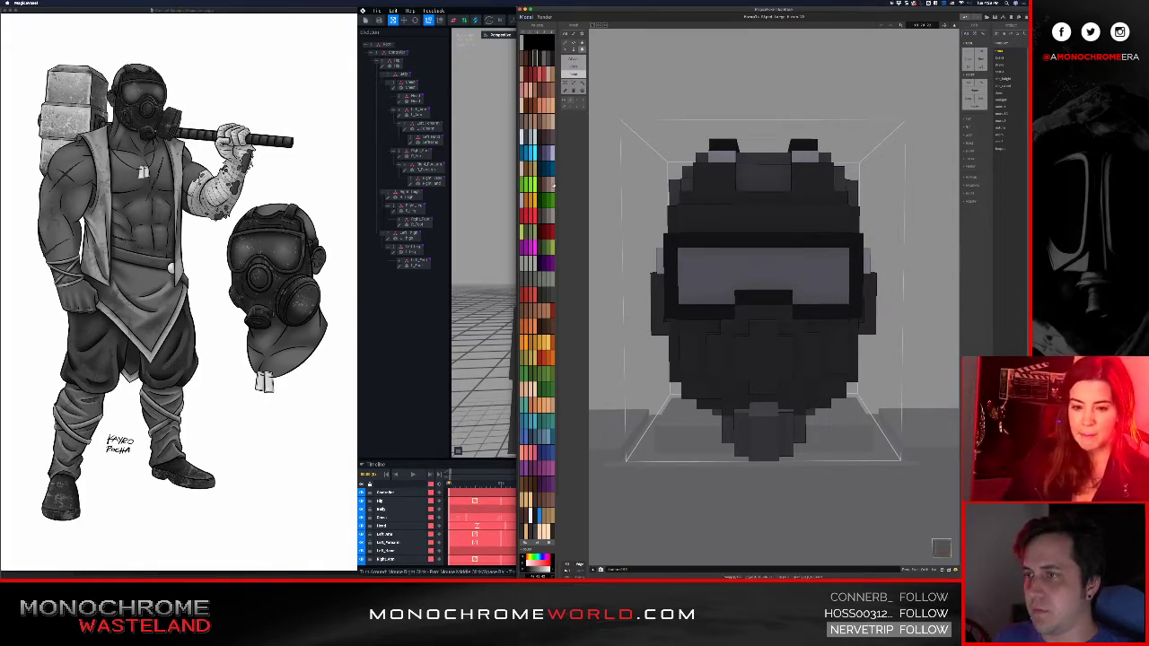
# - Switch to VoxEdit and examine the mask against the dark torso from close up and farther away
pyautogui.press('super+Tab')
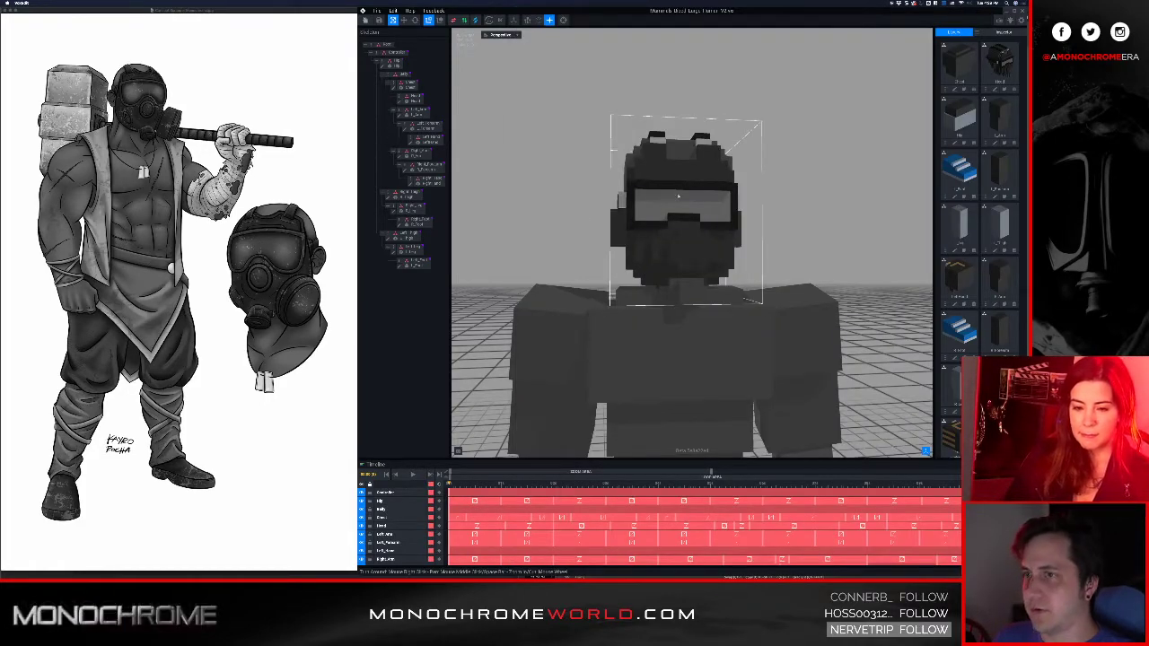
pyautogui.scroll(4, 678, 194)
pyautogui.scroll(3, 690, 249)
pyautogui.scroll(-5, 690, 248)
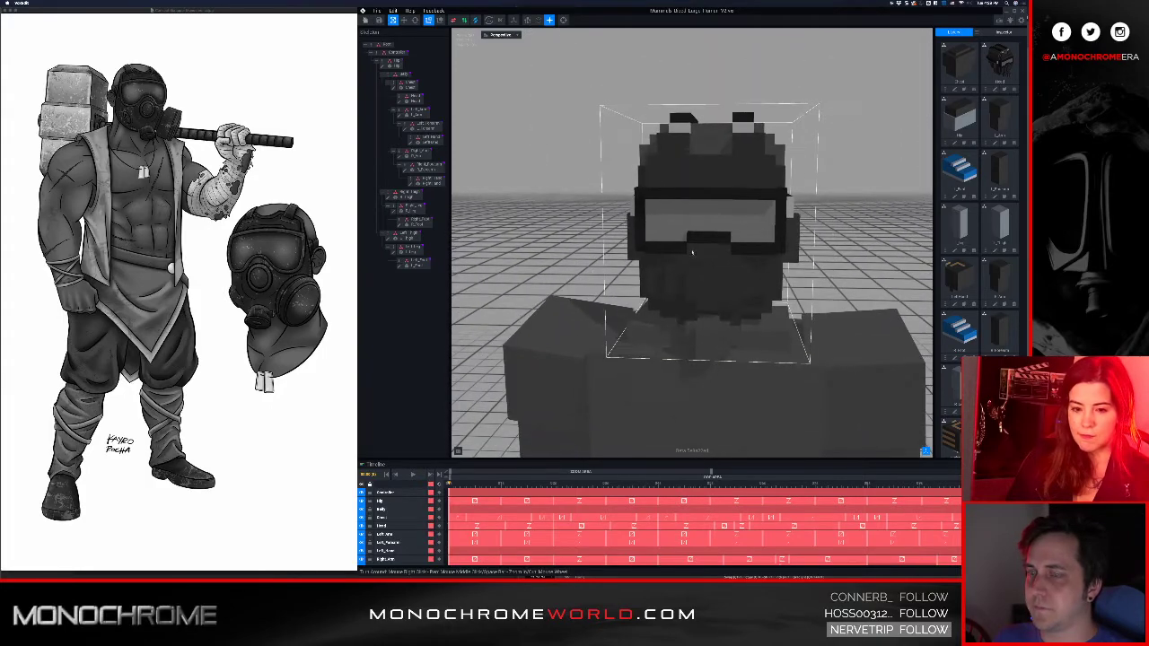
pyautogui.scroll(-2, 690, 248)
pyautogui.scroll(4, 689, 261)
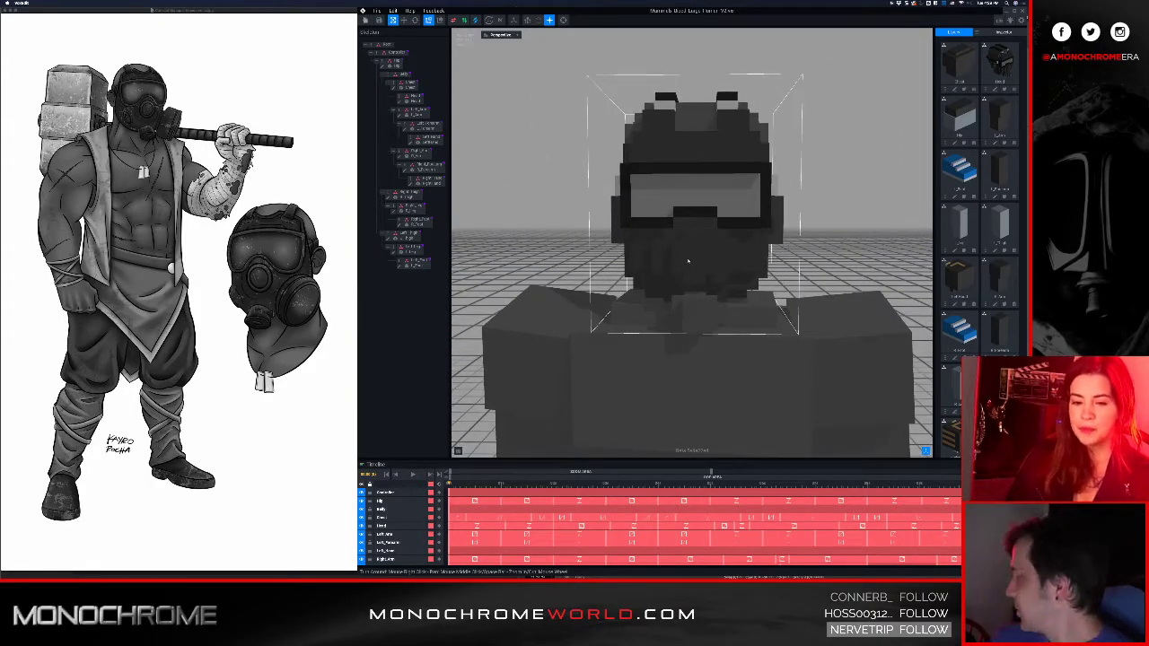
pyautogui.moveTo(682, 259)
pyautogui.mouseDown(button='right')
pyautogui.moveTo(628, 256)
pyautogui.moveTo(684, 256)
pyautogui.mouseUp(button='right')
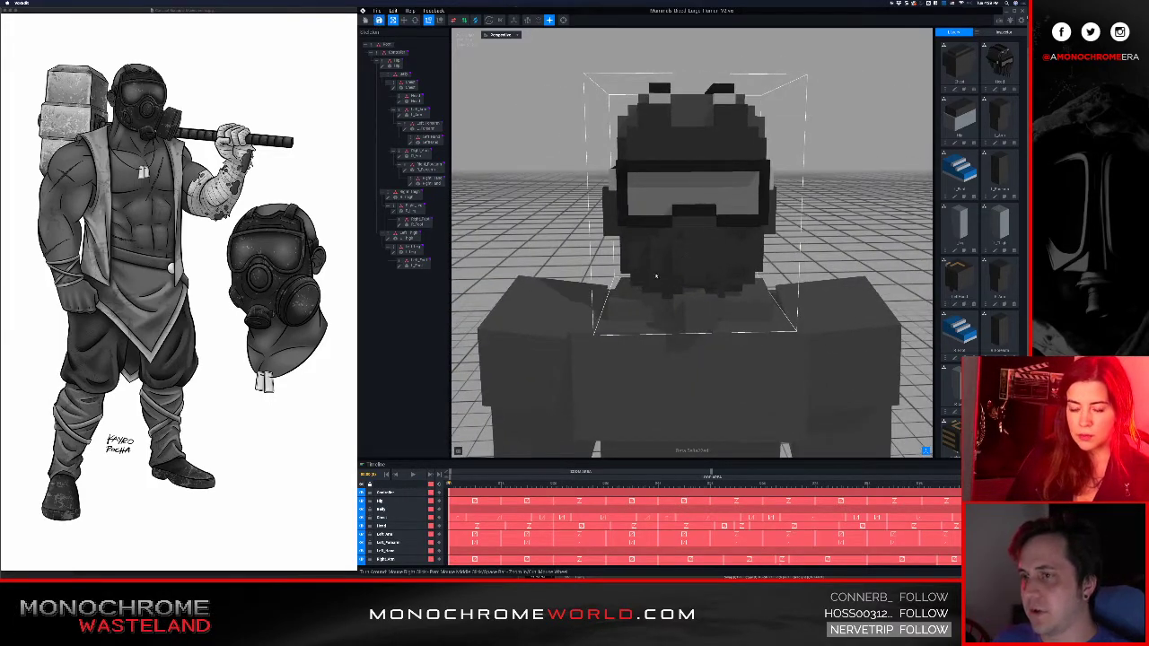
pyautogui.scroll(-5, 684, 257)
pyautogui.moveTo(745, 320)
pyautogui.mouseDown(button='right')
pyautogui.moveTo(682, 316)
pyautogui.moveTo(723, 318)
pyautogui.mouseUp(button='right')
pyautogui.scroll(5, 724, 319)
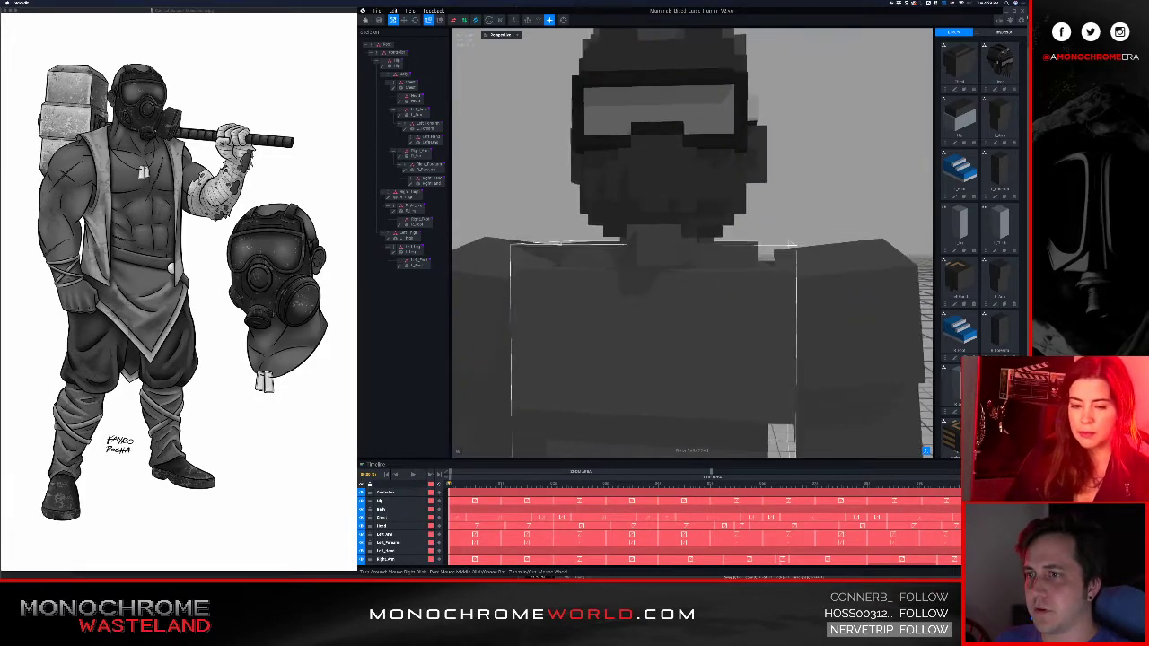
pyautogui.scroll(-4, 702, 311)
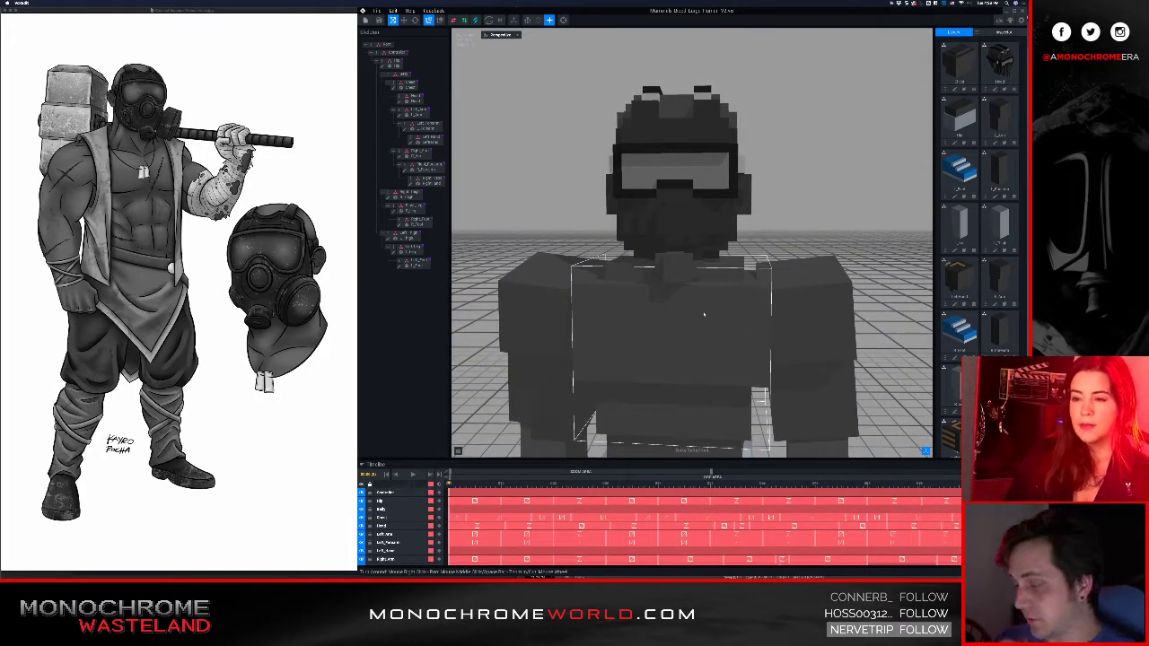
pyautogui.scroll(1, 693, 301)
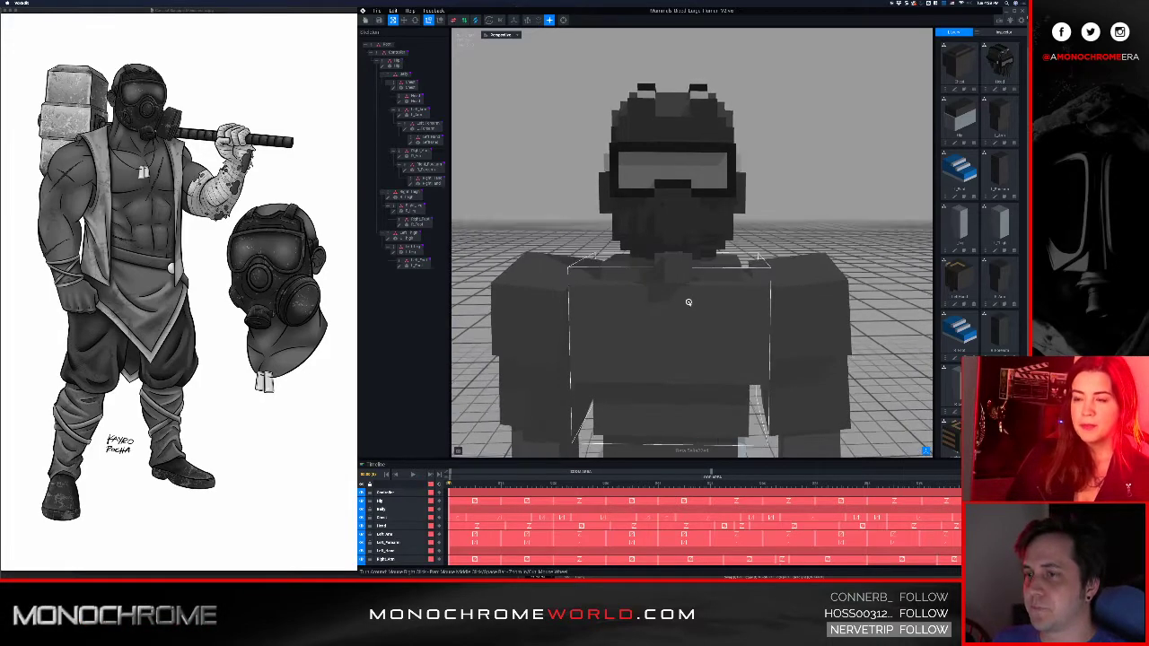
# - Inspect the mask on the rigged body, switch to MagicaVoxel and lighten the palette colour of the mask's chin filter
pyautogui.scroll(2, 689, 314)
pyautogui.scroll(-3, 689, 310)
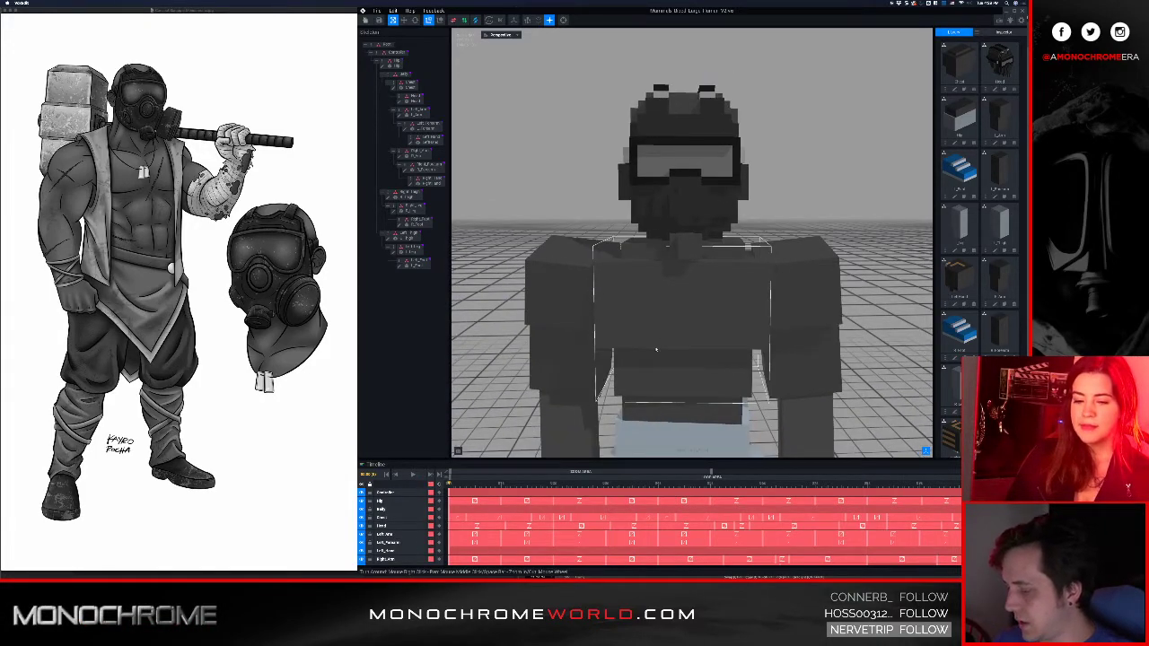
pyautogui.moveTo(679, 326); pyautogui.dragTo(718, 316, button='right')
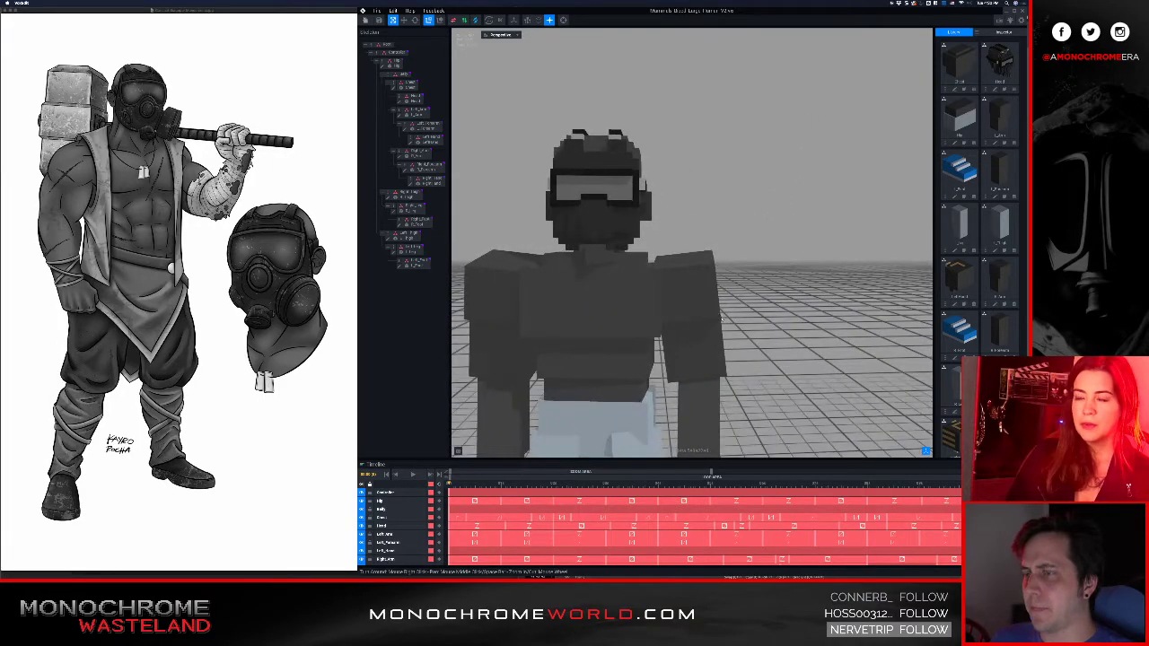
pyautogui.click(585, 226)
pyautogui.moveTo(596, 219); pyautogui.dragTo(597, 220, button='right')
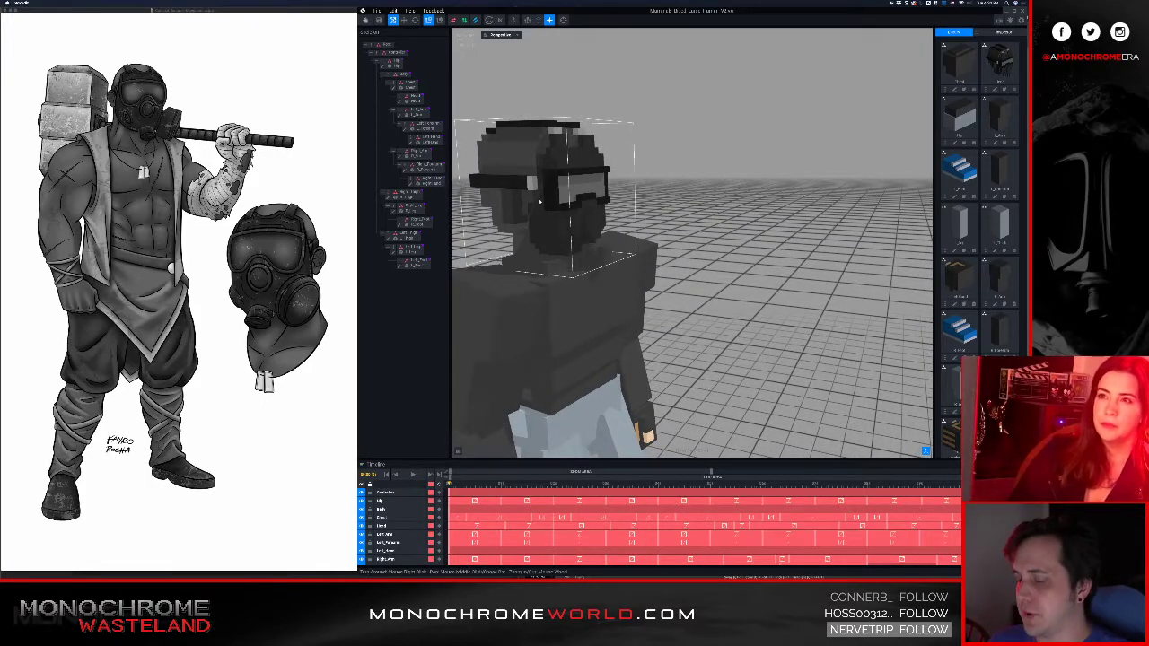
pyautogui.press('super+Tab')
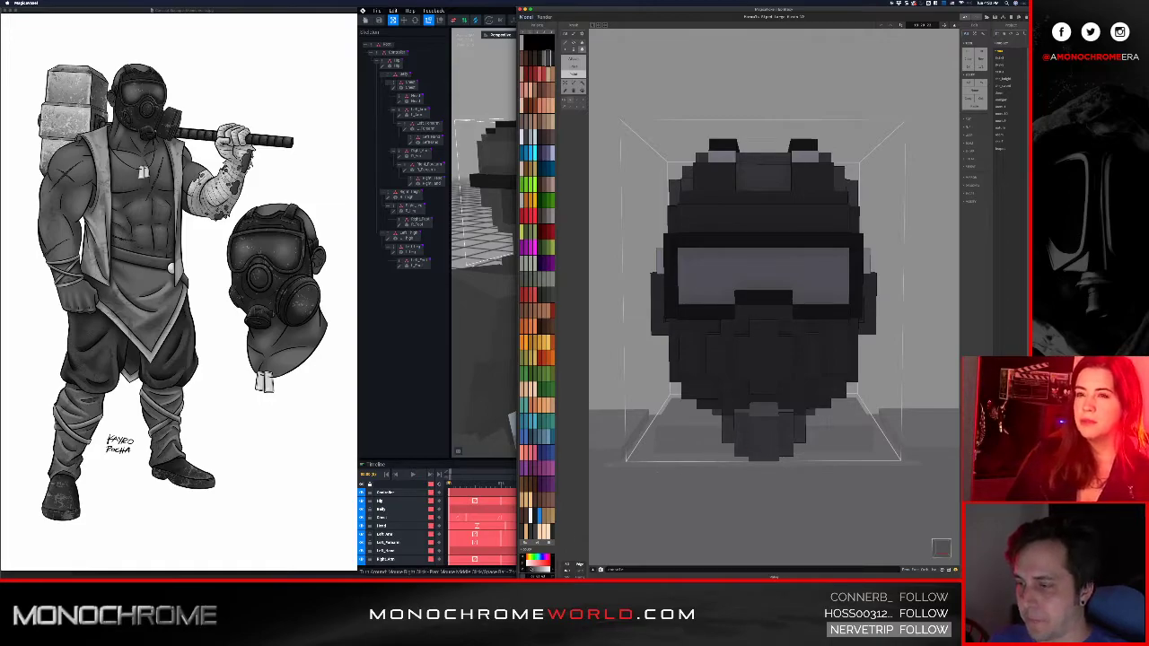
pyautogui.moveTo(532, 570); pyautogui.dragTo(534, 571)
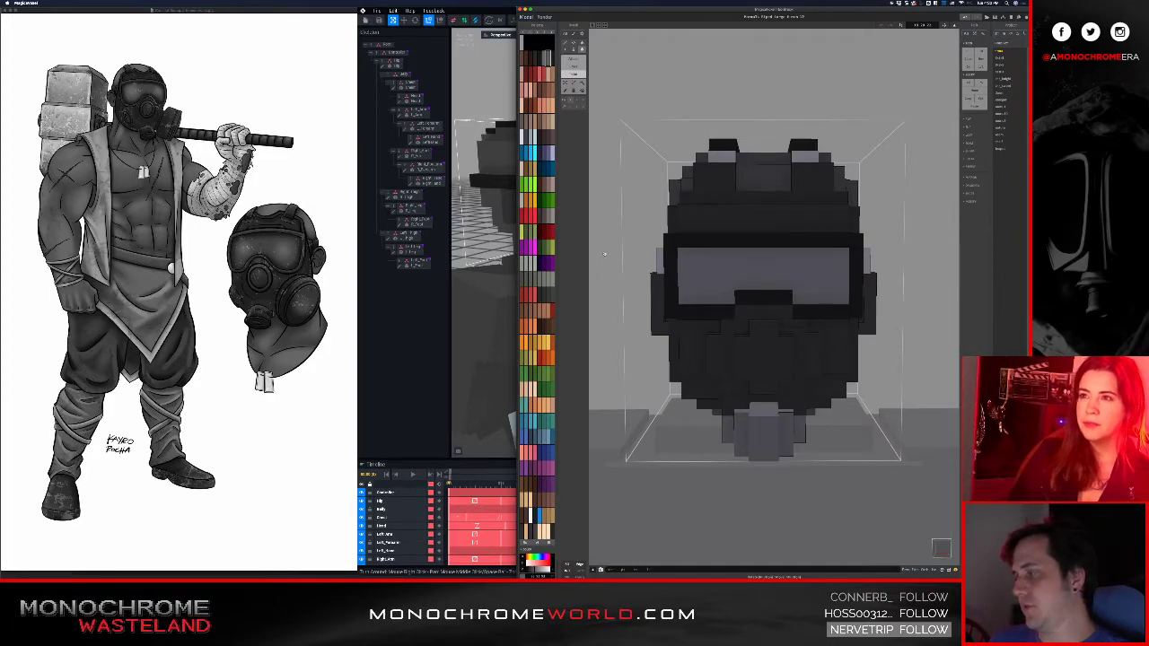
# - Switch to VoxEdit, sync the lightened chin filter from MagicaVoxel and check the head from the front
pyautogui.press('super+Tab')
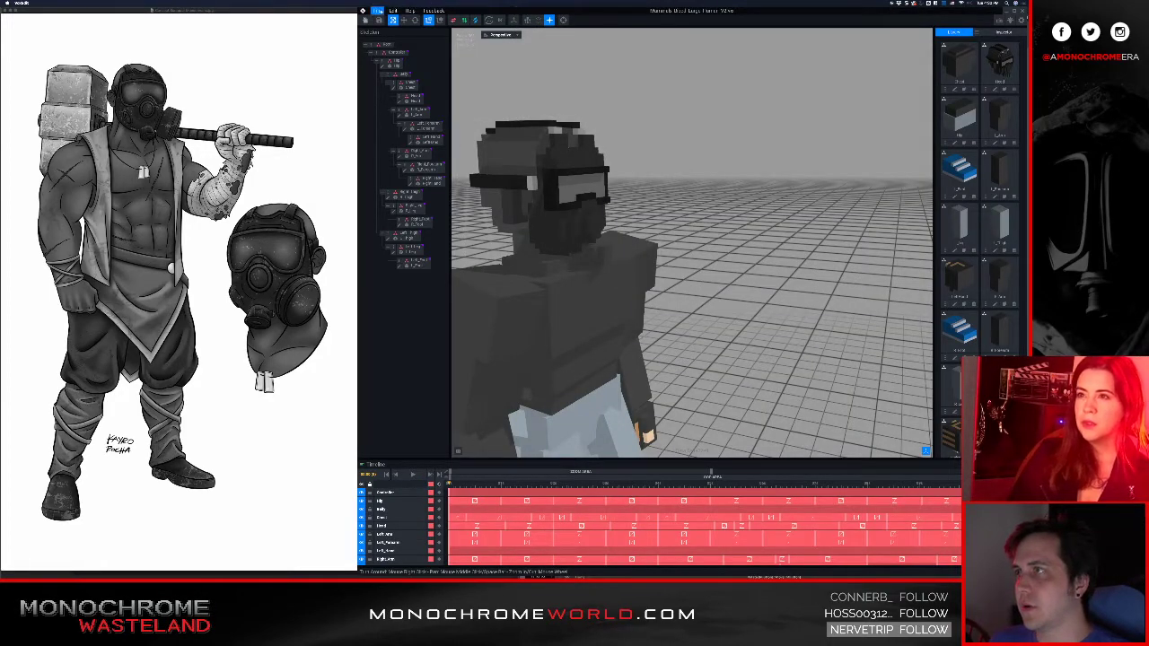
pyautogui.click(377, 10)
pyautogui.moveTo(409, 55)
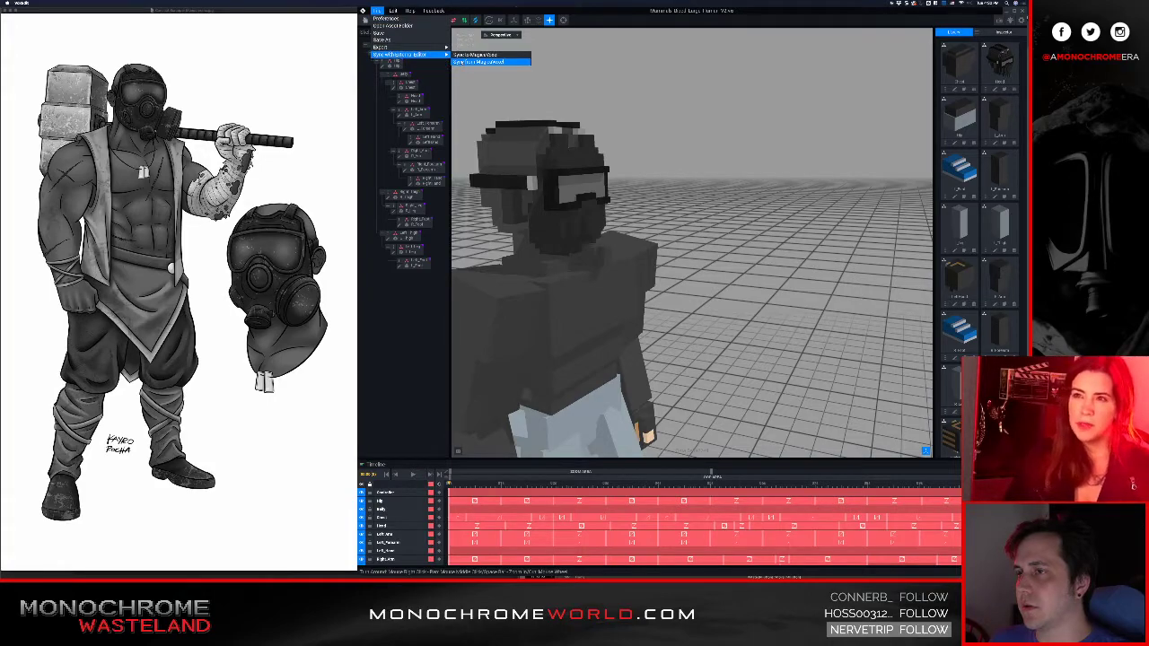
pyautogui.click(461, 62)
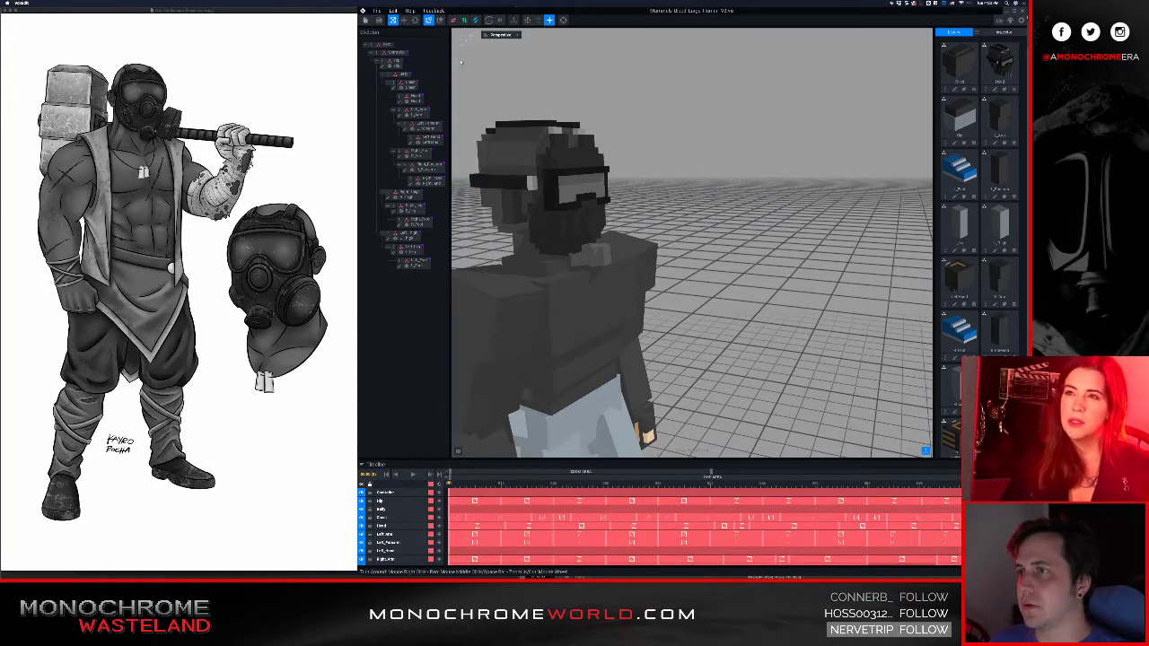
pyautogui.moveTo(628, 184); pyautogui.dragTo(552, 170, button='right')
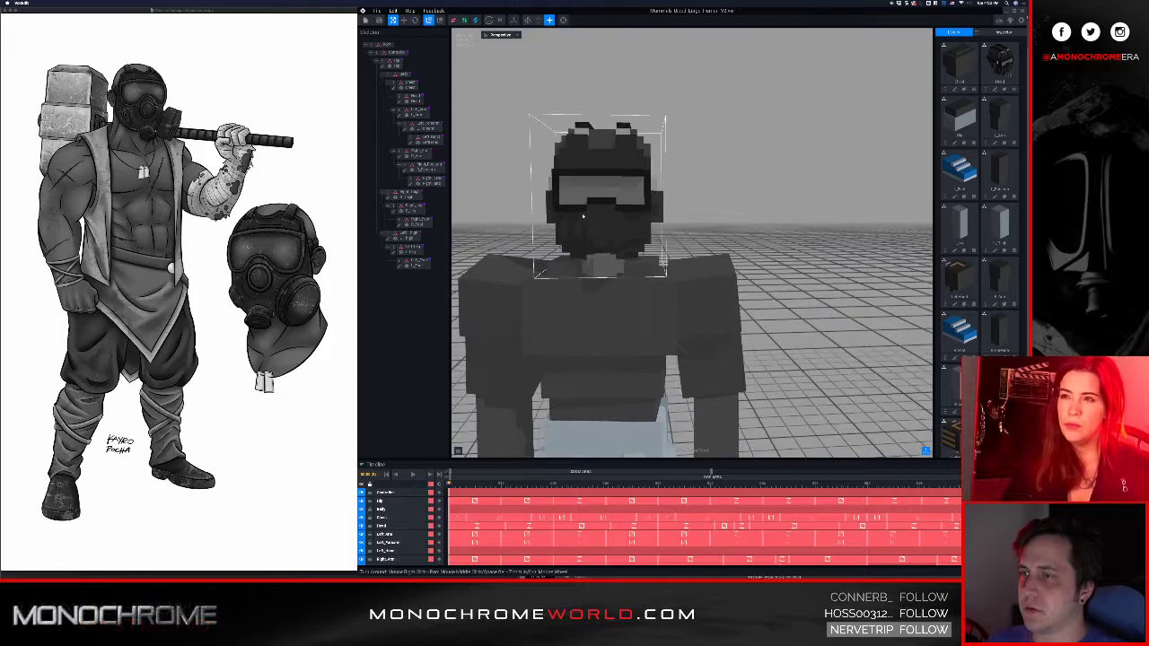
pyautogui.scroll(5, 552, 173)
pyautogui.scroll(-2, 590, 216)
pyautogui.moveTo(588, 297); pyautogui.dragTo(590, 281, button='middle')
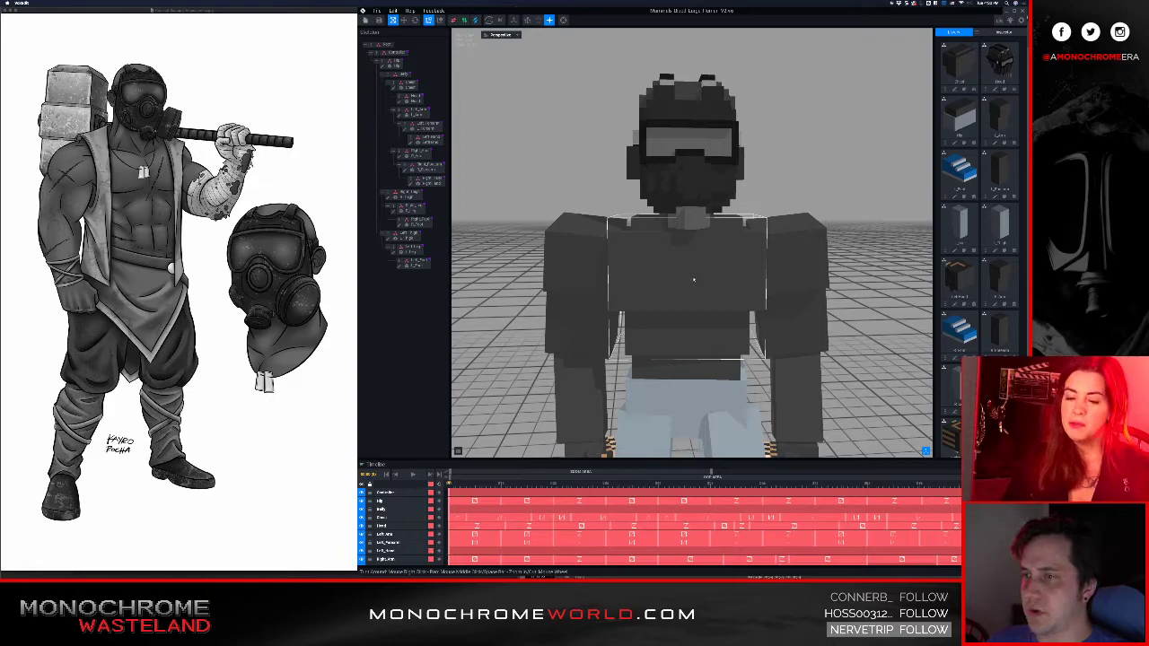
# - Switch to MagicaVoxel, open the torso for voxel editing and adjust the body's dark grey palette colour
pyautogui.press('super+Tab')
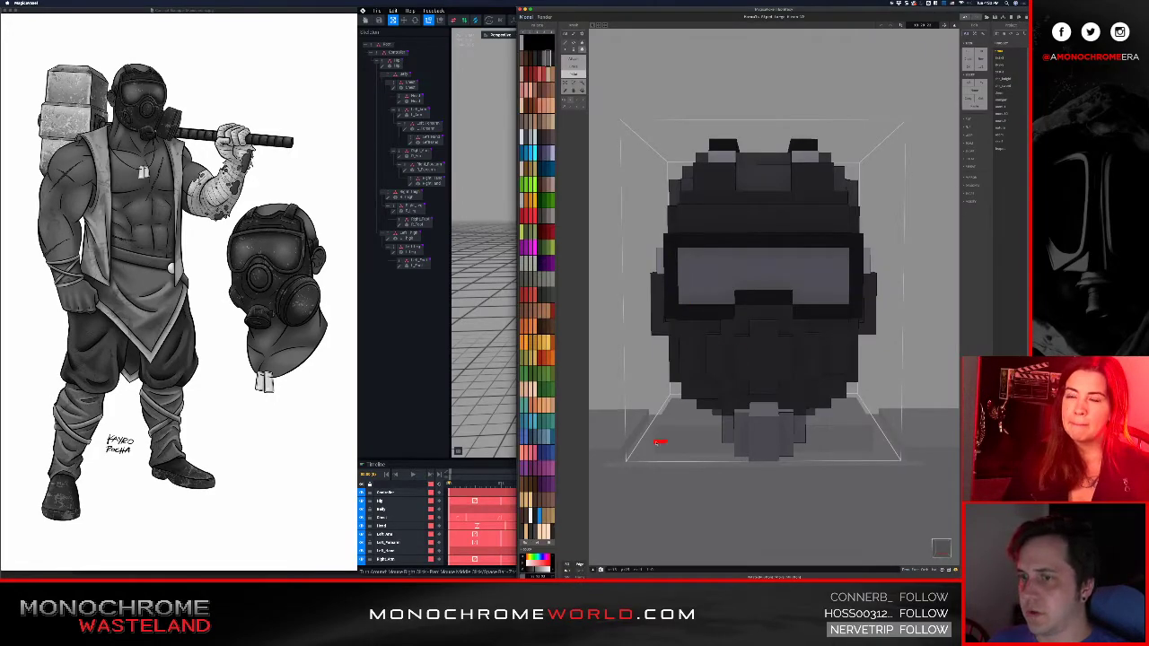
pyautogui.press('Tab')
pyautogui.scroll(-8, 747, 405)
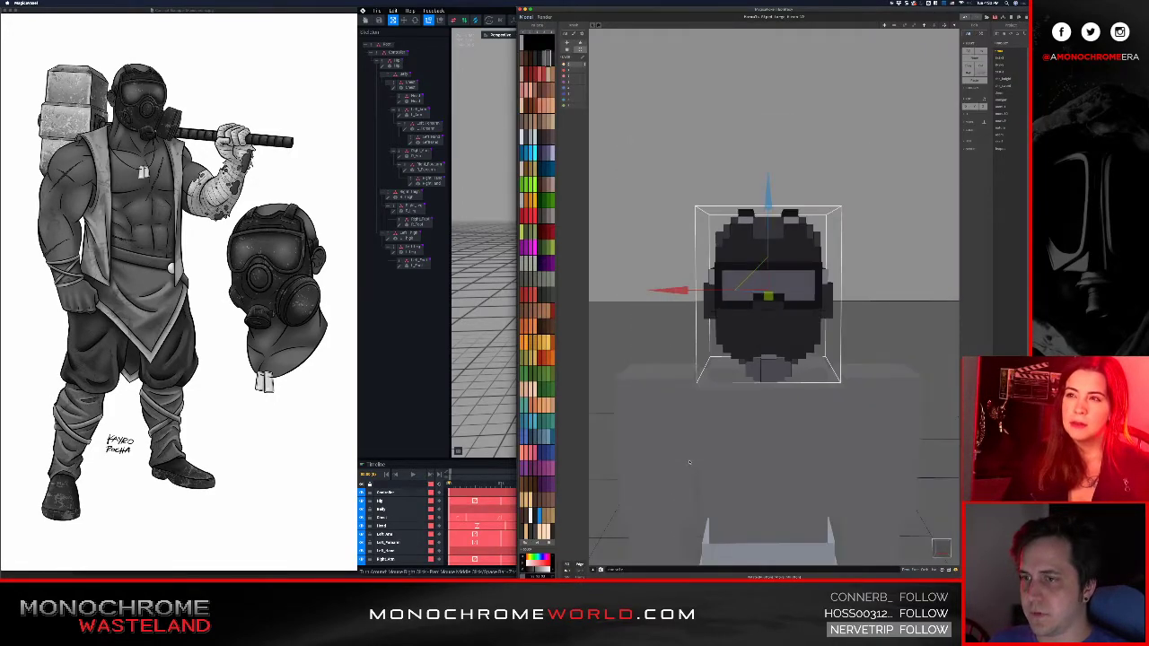
pyautogui.doubleClick(747, 403)
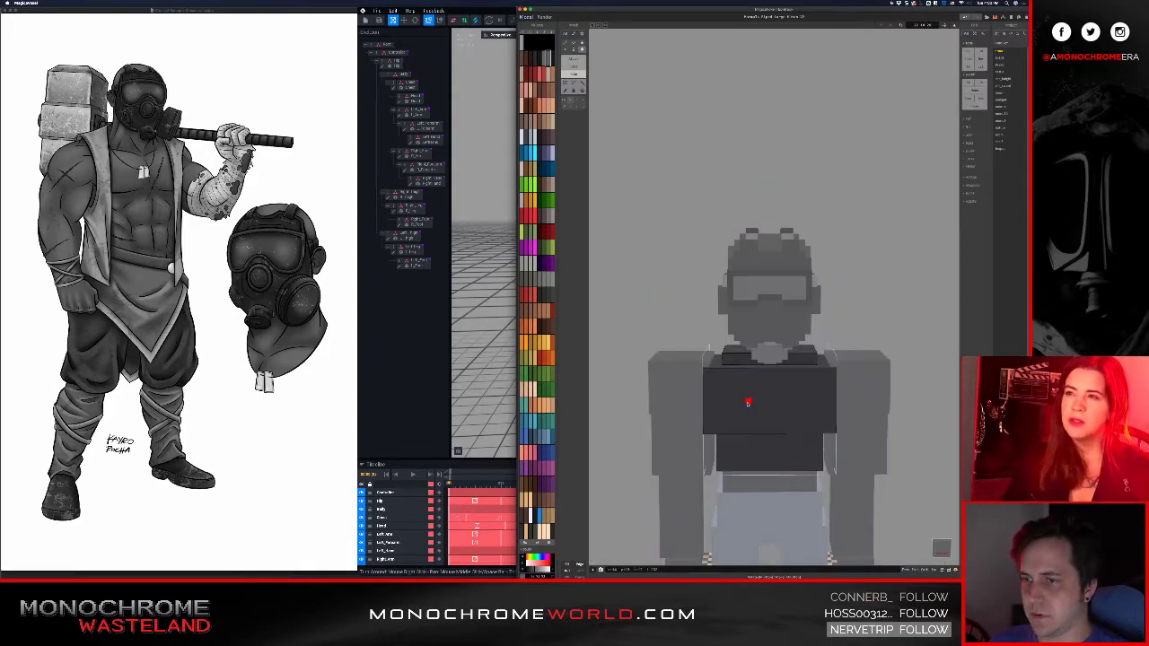
pyautogui.keyDown('alt'); pyautogui.click(747, 404); pyautogui.keyUp('alt')
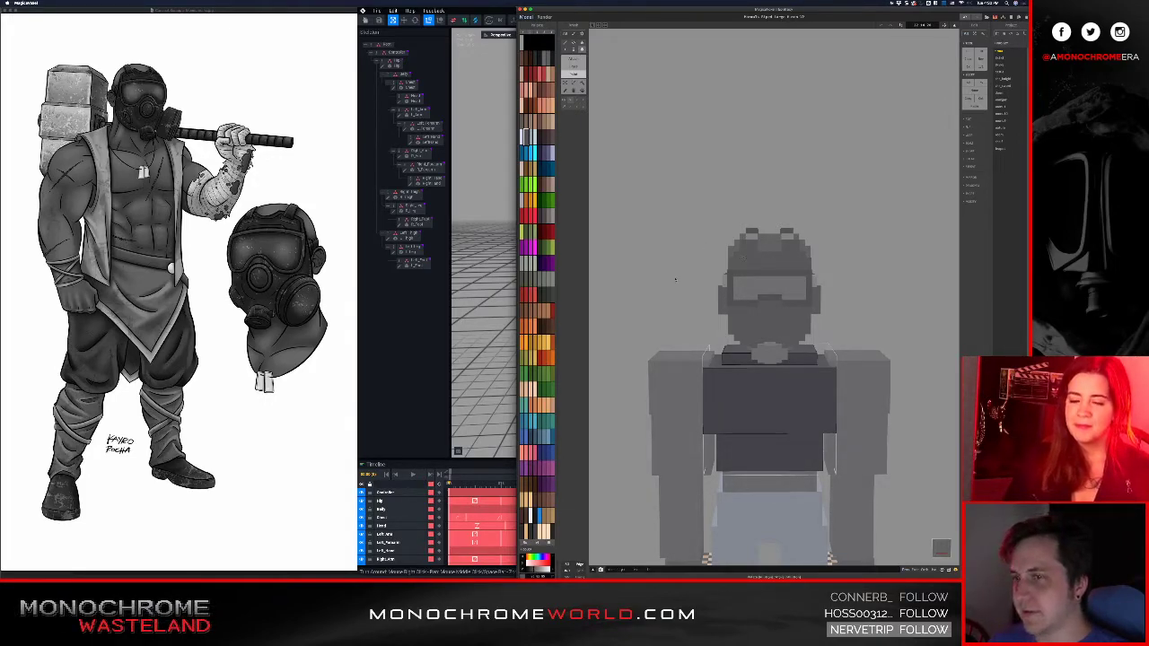
pyautogui.press('Tab')
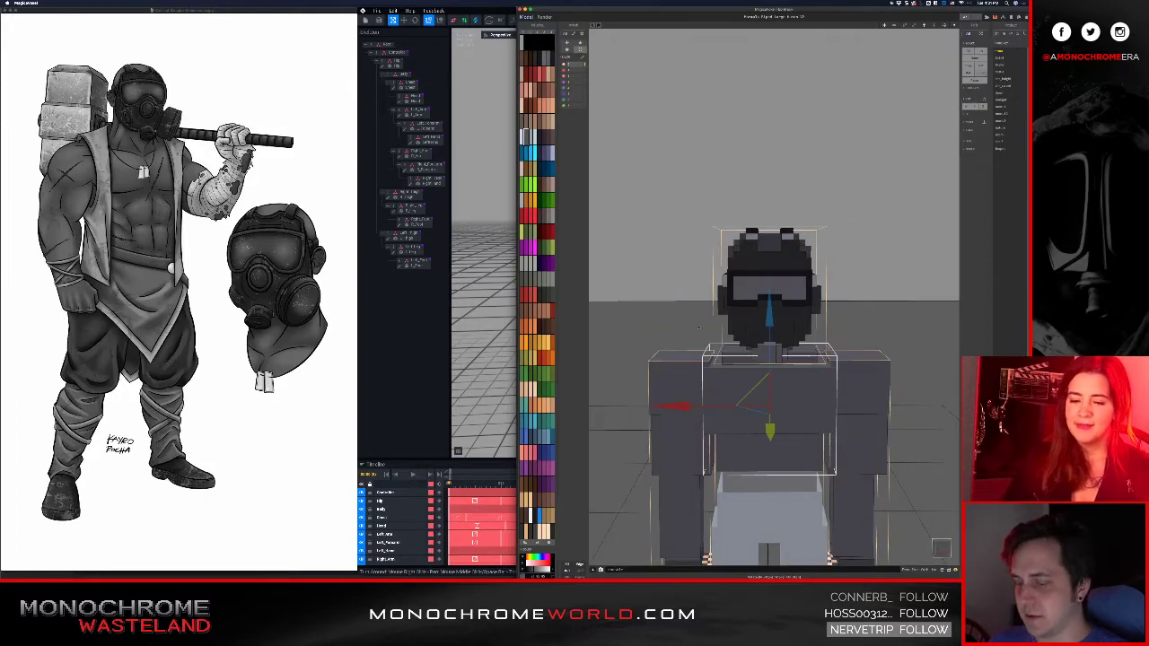
pyautogui.press('Tab')
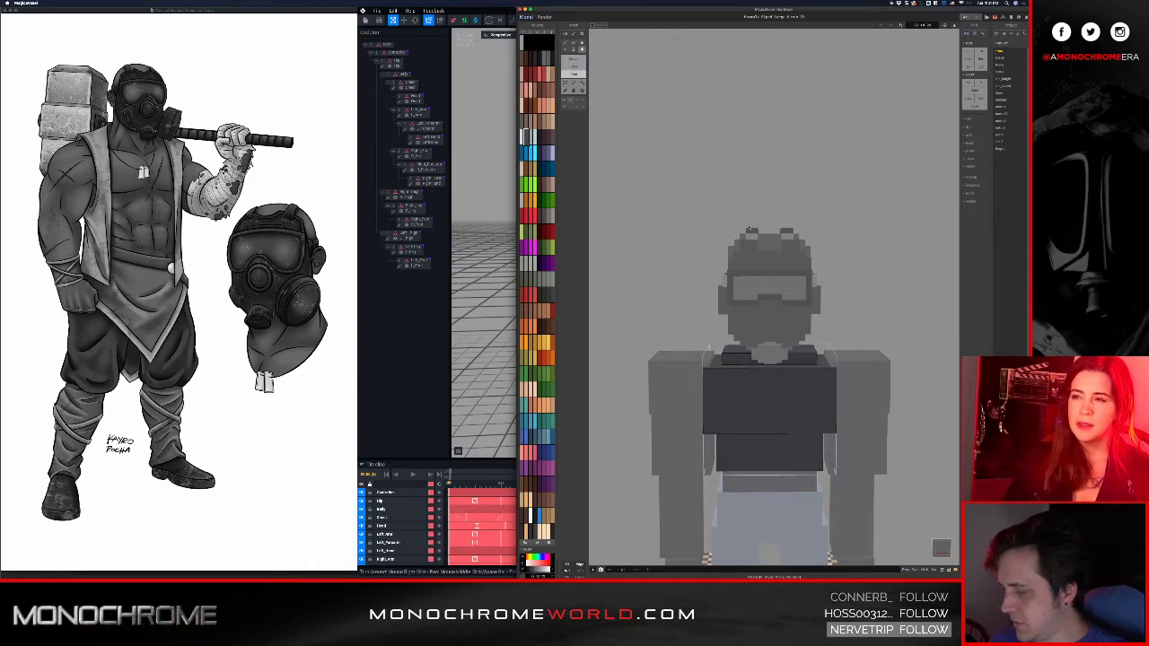
pyautogui.press('Tab')
pyautogui.moveTo(793, 277)
pyautogui.mouseDown(button='right')
pyautogui.moveTo(708, 260)
pyautogui.moveTo(762, 281)
pyautogui.moveTo(788, 275)
pyautogui.mouseUp(button='right')
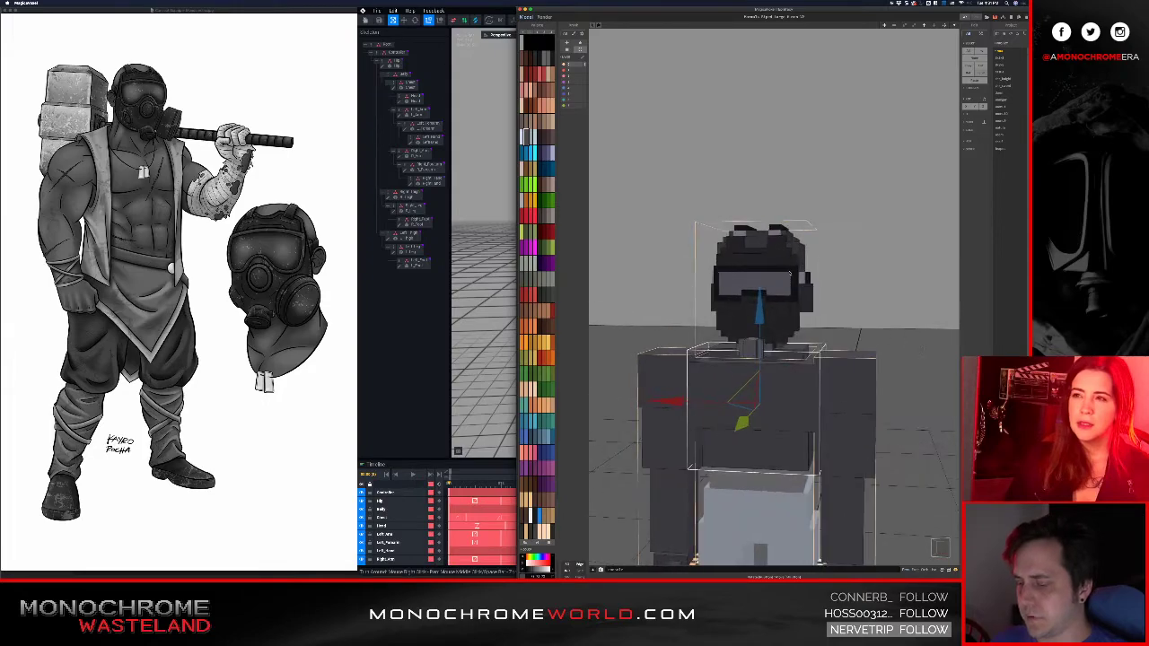
# - Switch to VoxEdit, sync the adjusted body colour from MagicaVoxel and check the torso down to the hips
pyautogui.press('super+Tab')
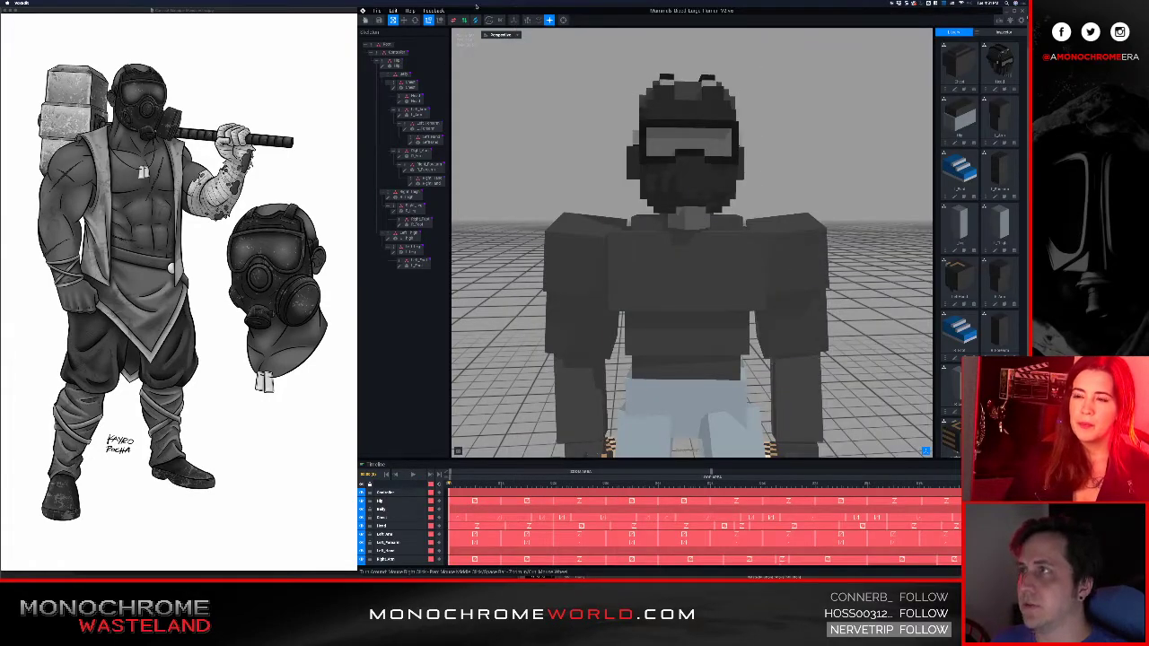
pyautogui.click(377, 10)
pyautogui.moveTo(420, 55)
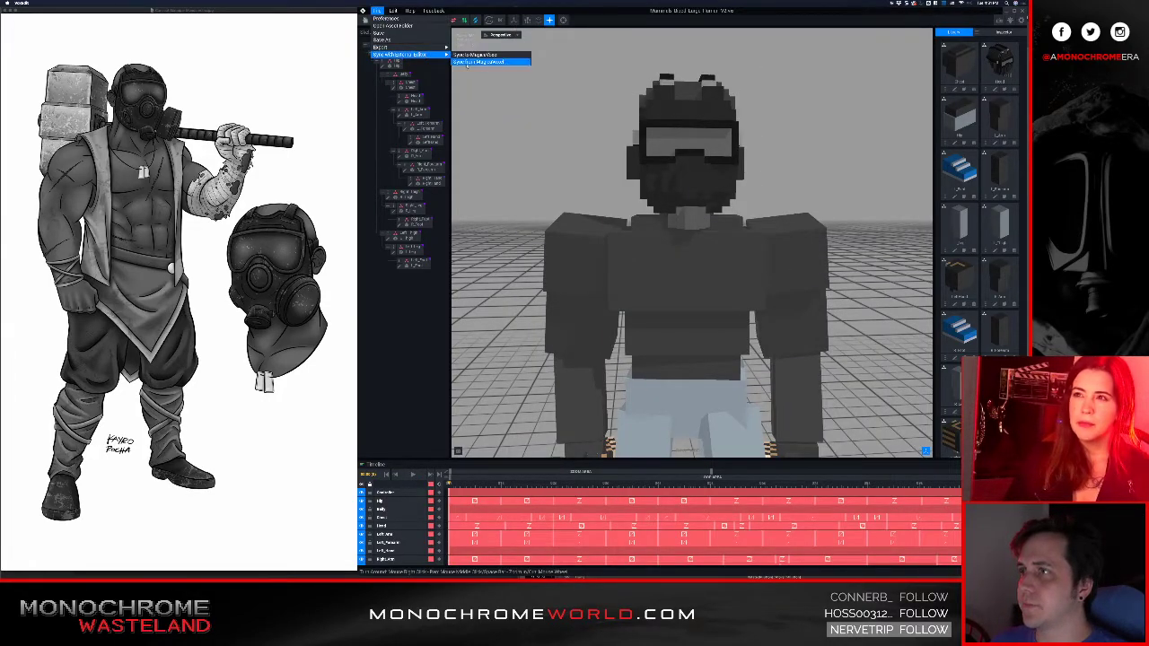
pyautogui.click(489, 61)
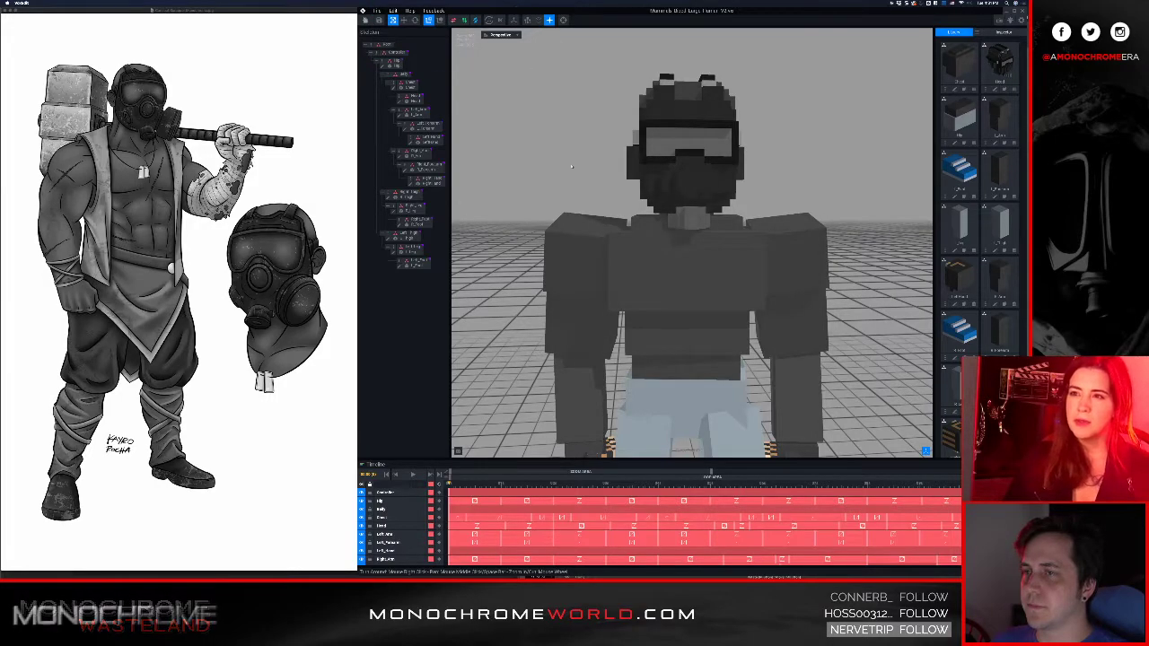
pyautogui.moveTo(619, 262); pyautogui.dragTo(666, 267, button='right')
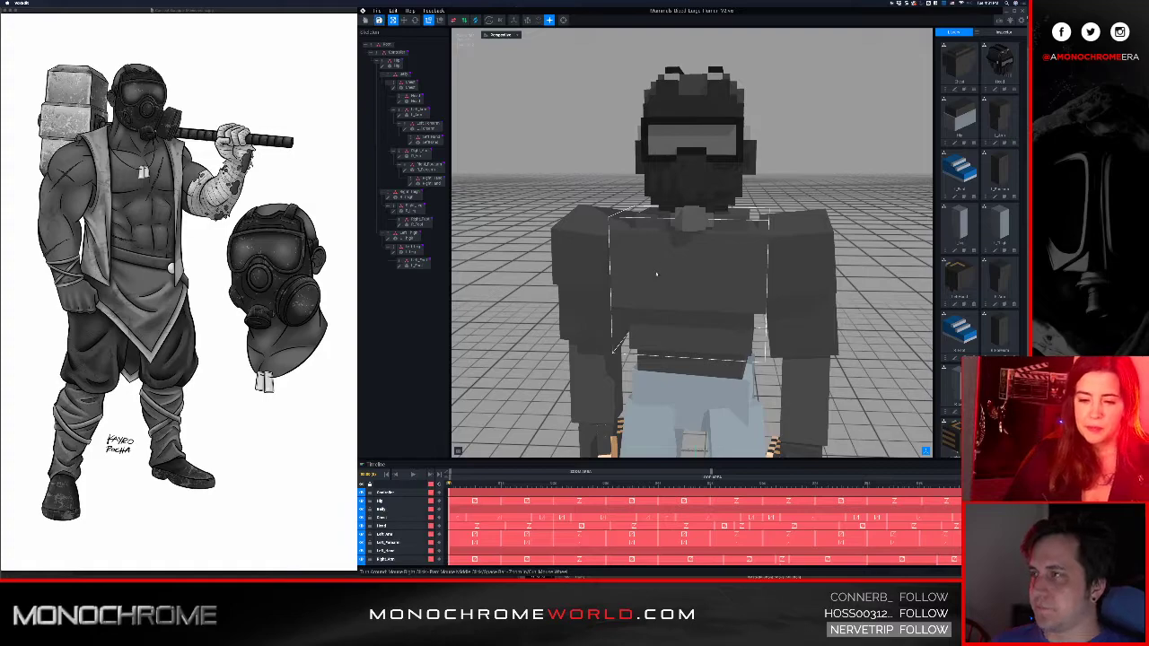
pyautogui.scroll(-5, 669, 269)
pyautogui.scroll(5, 673, 285)
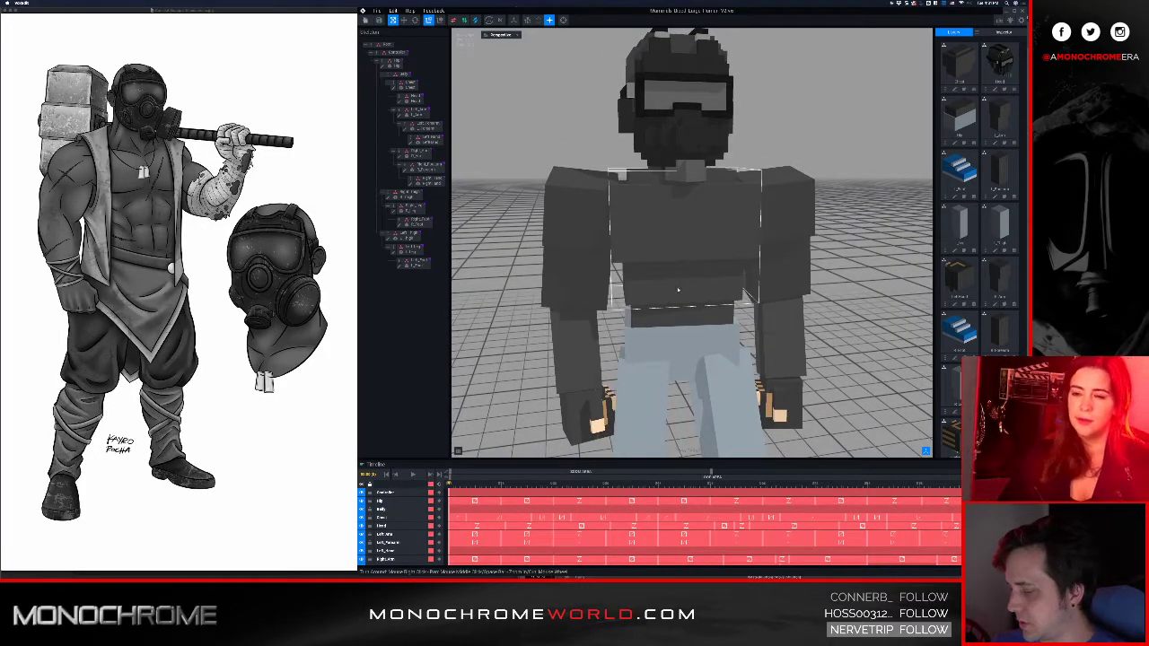
pyautogui.click(680, 323)
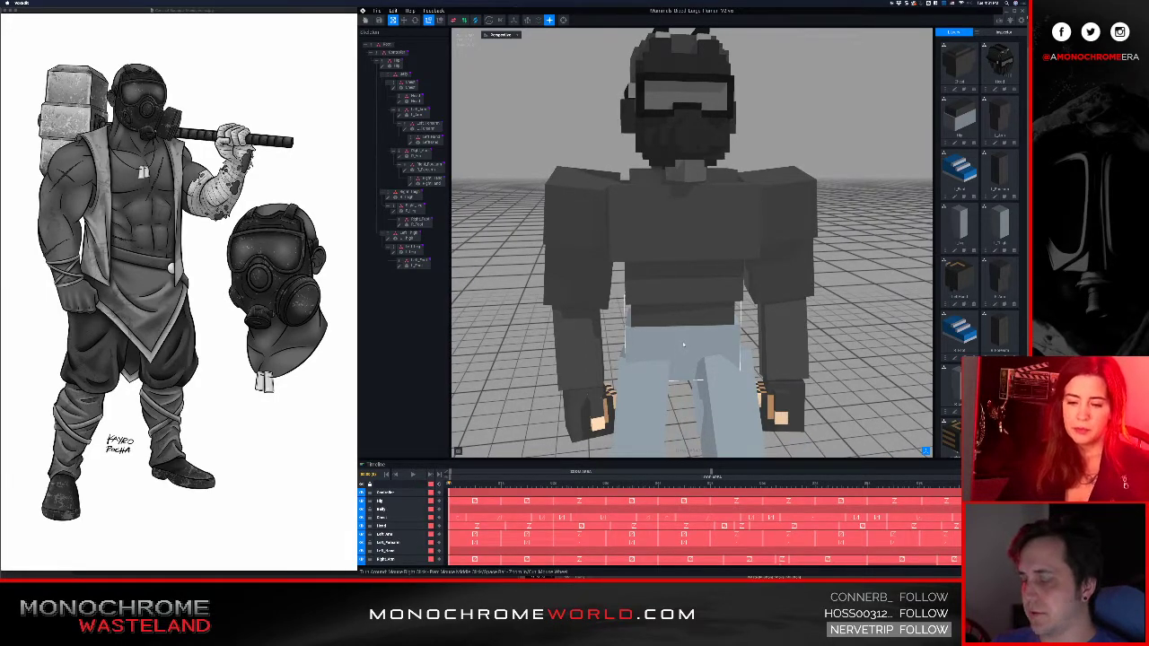
# - Switch to MagicaVoxel, open the hips for voxel editing and darken the light blue trouser palette colour to near black
pyautogui.press('super+Tab')
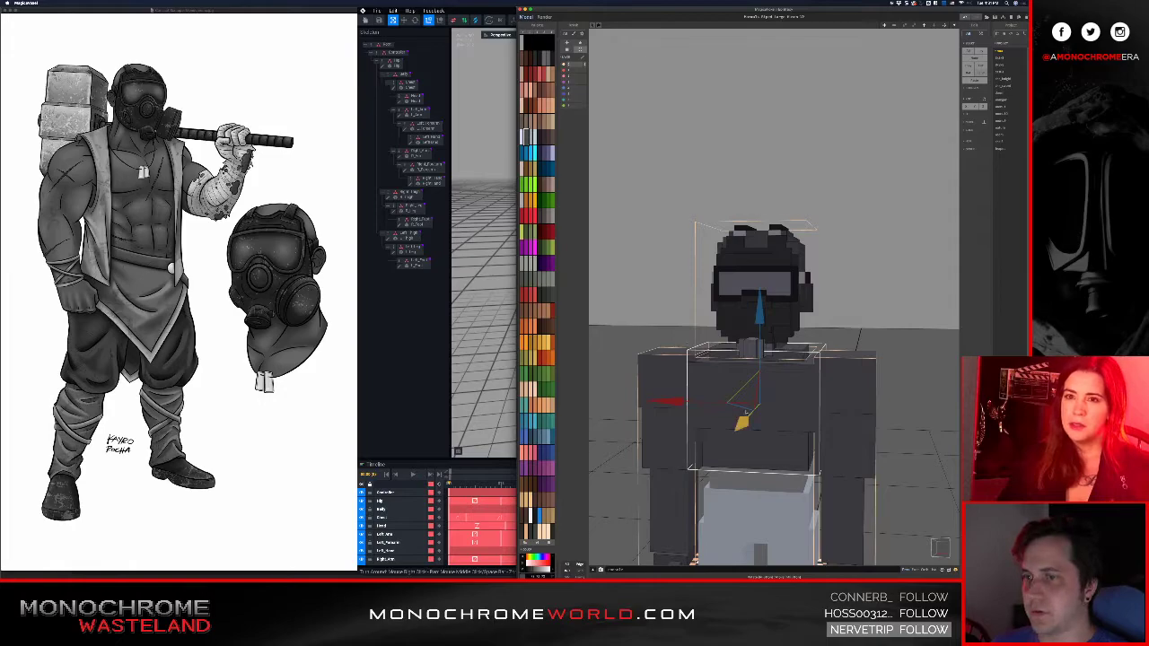
pyautogui.moveTo(746, 411); pyautogui.dragTo(747, 229, button='middle')
pyautogui.moveTo(752, 222); pyautogui.dragTo(772, 322, button='right')
pyautogui.doubleClick(773, 323)
pyautogui.doubleClick(773, 325)
pyautogui.doubleClick(772, 328)
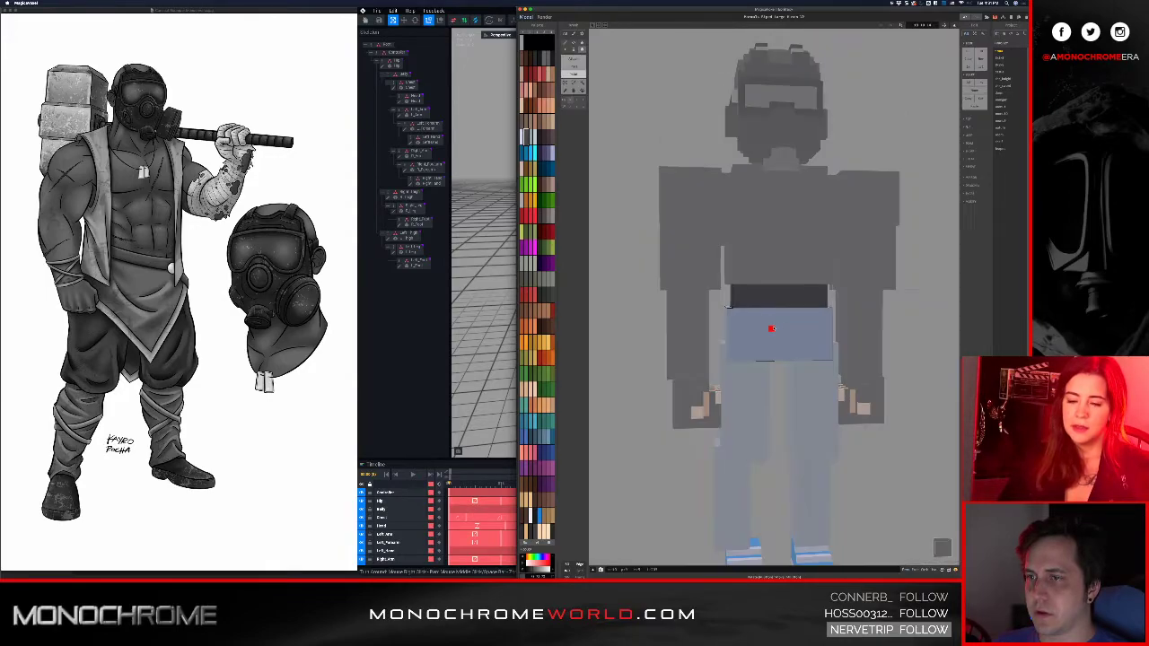
pyautogui.keyDown('alt'); pyautogui.click(776, 328); pyautogui.keyUp('alt')
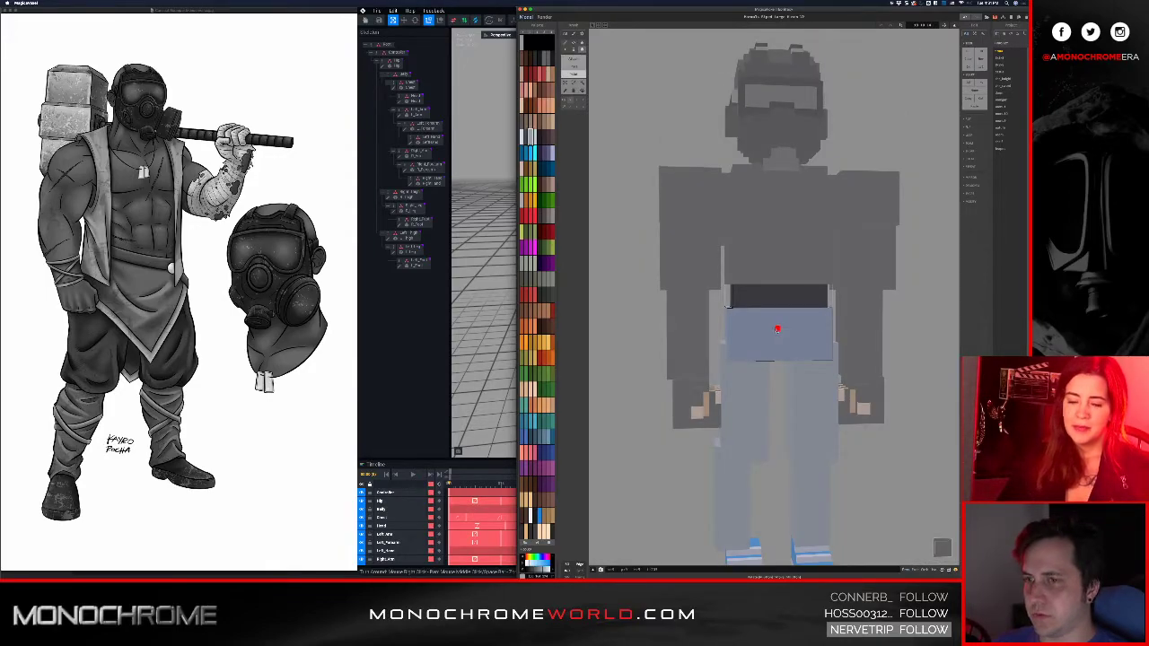
pyautogui.click(531, 571)
pyautogui.moveTo(531, 572); pyautogui.dragTo(526, 572)
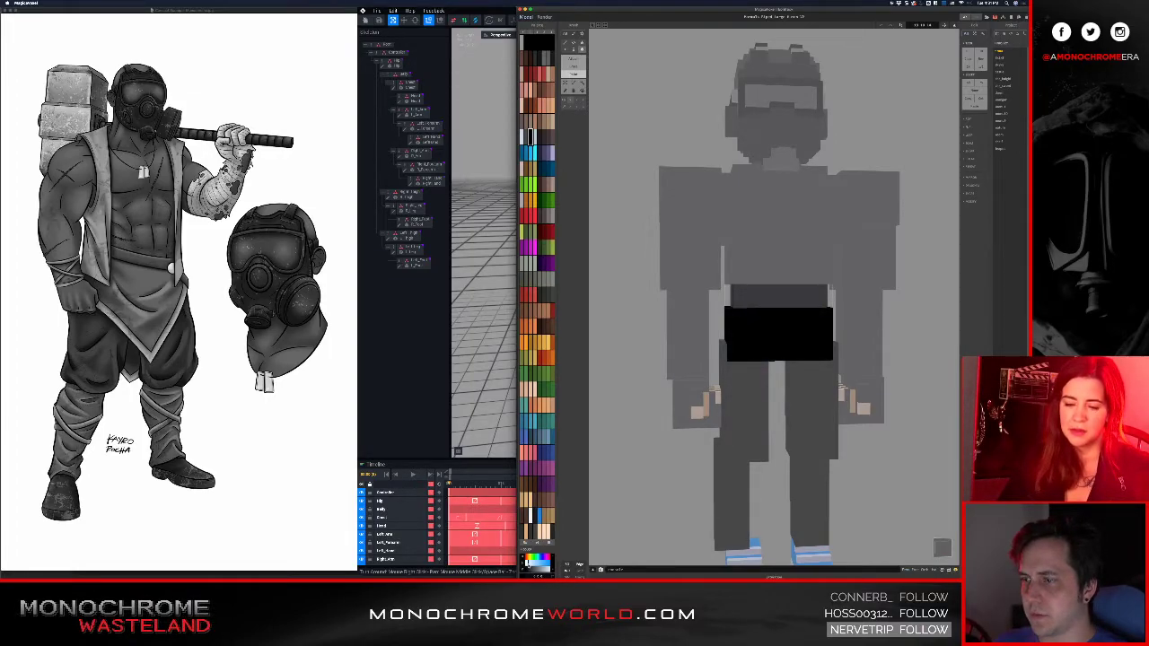
pyautogui.click(529, 570)
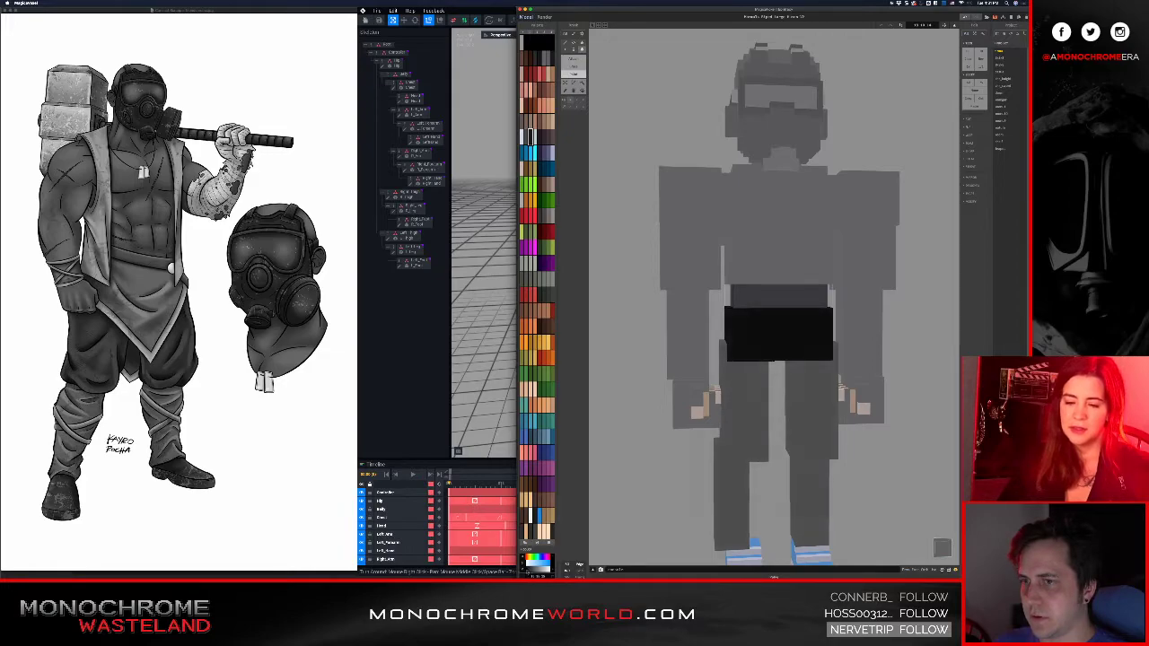
pyautogui.doubleClick(623, 468)
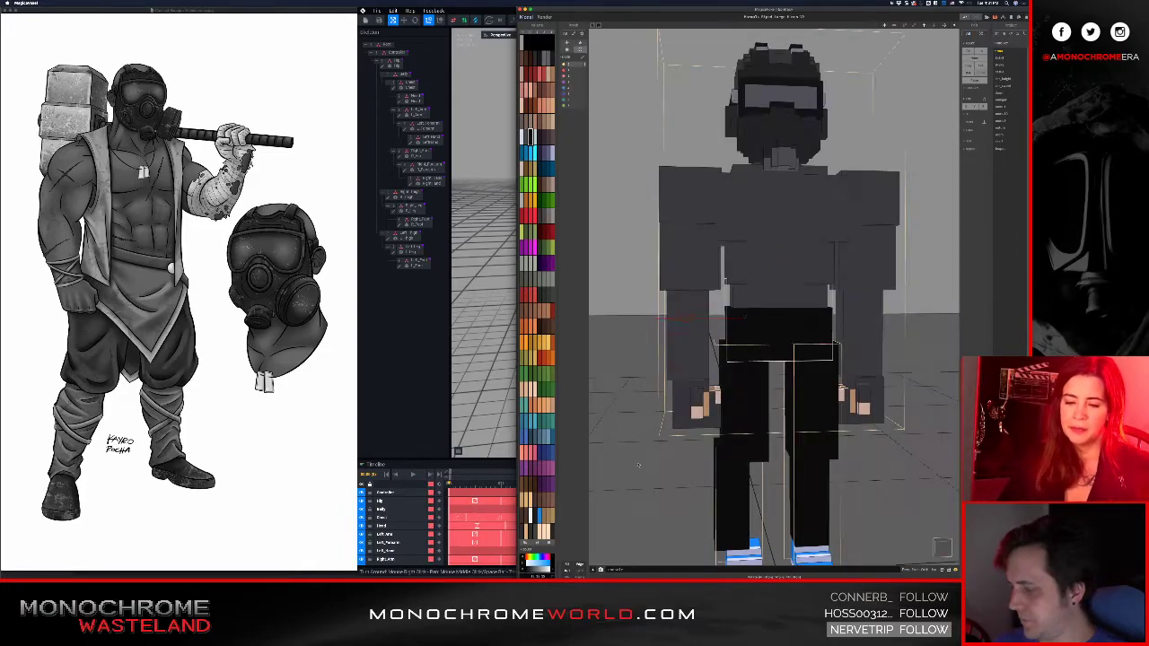
pyautogui.doubleClick(638, 465)
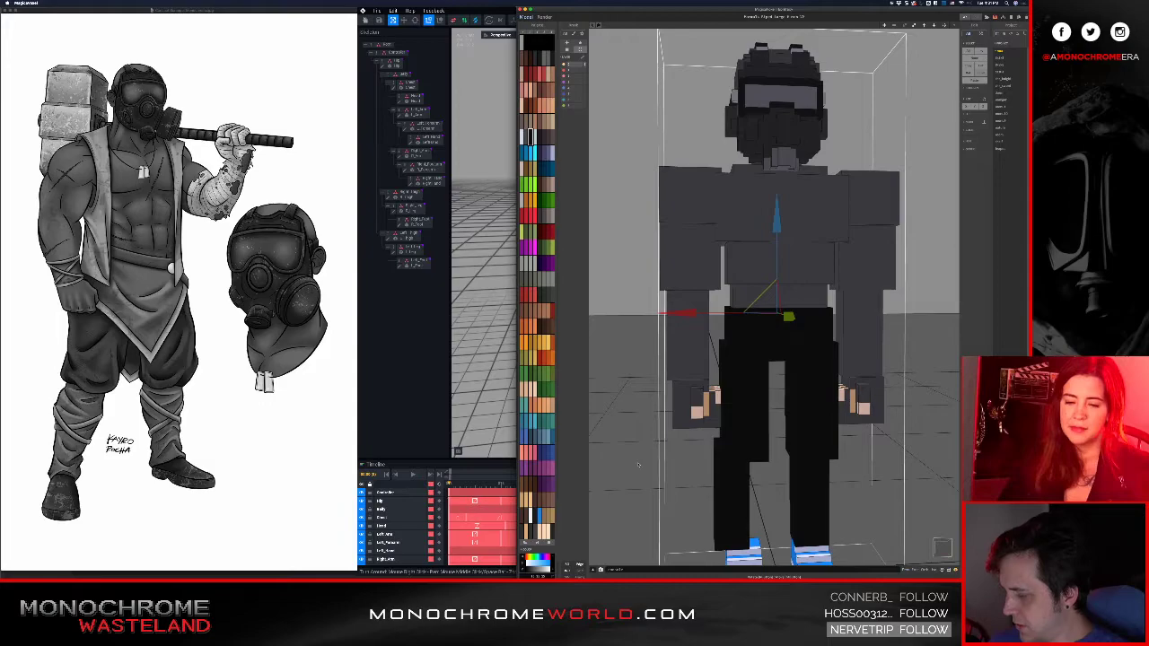
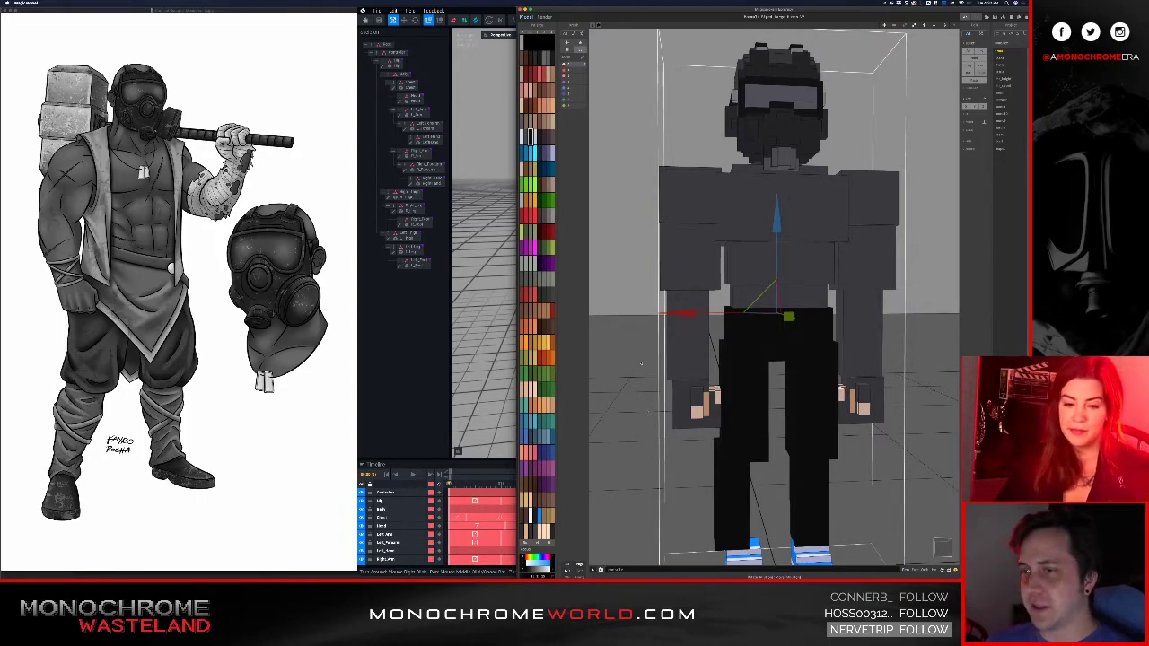
# - Switch to VoxEdit and sync the near-black trousers into the rigged character from MagicaVoxel
pyautogui.press('super+Tab')
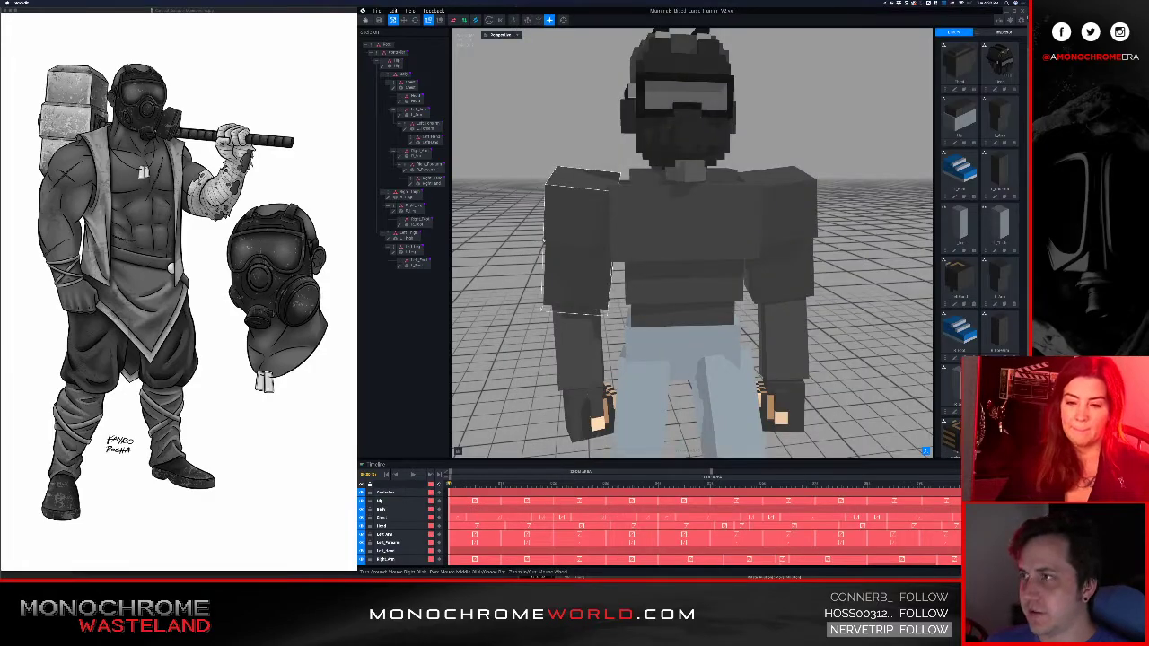
pyautogui.click(377, 10)
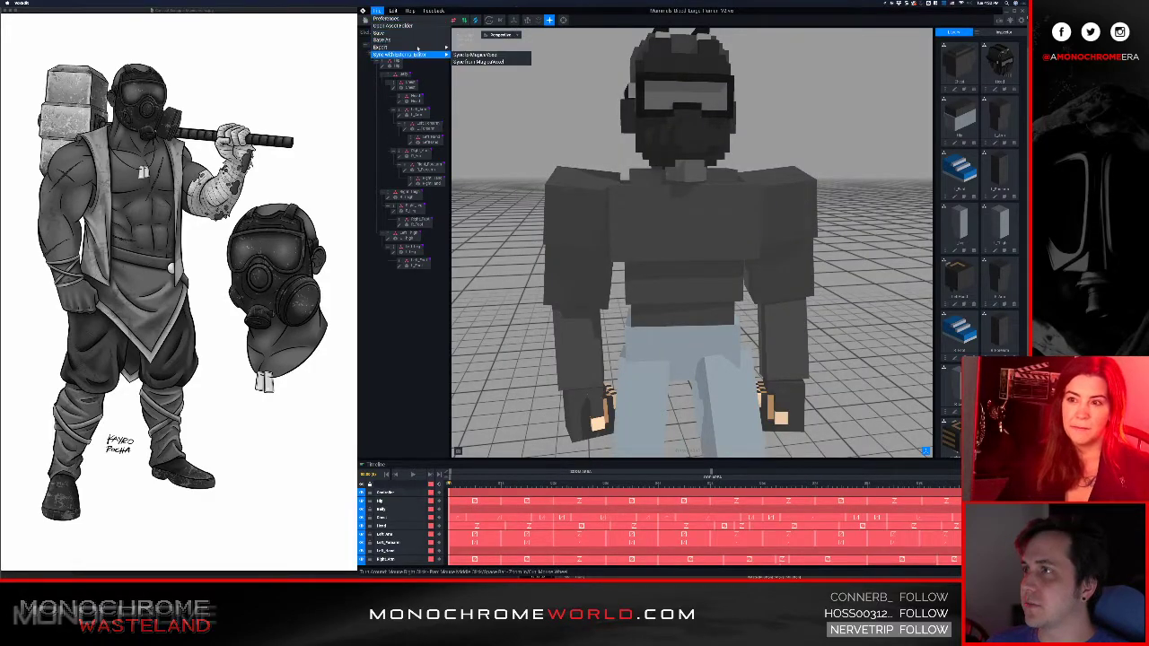
pyautogui.moveTo(436, 56)
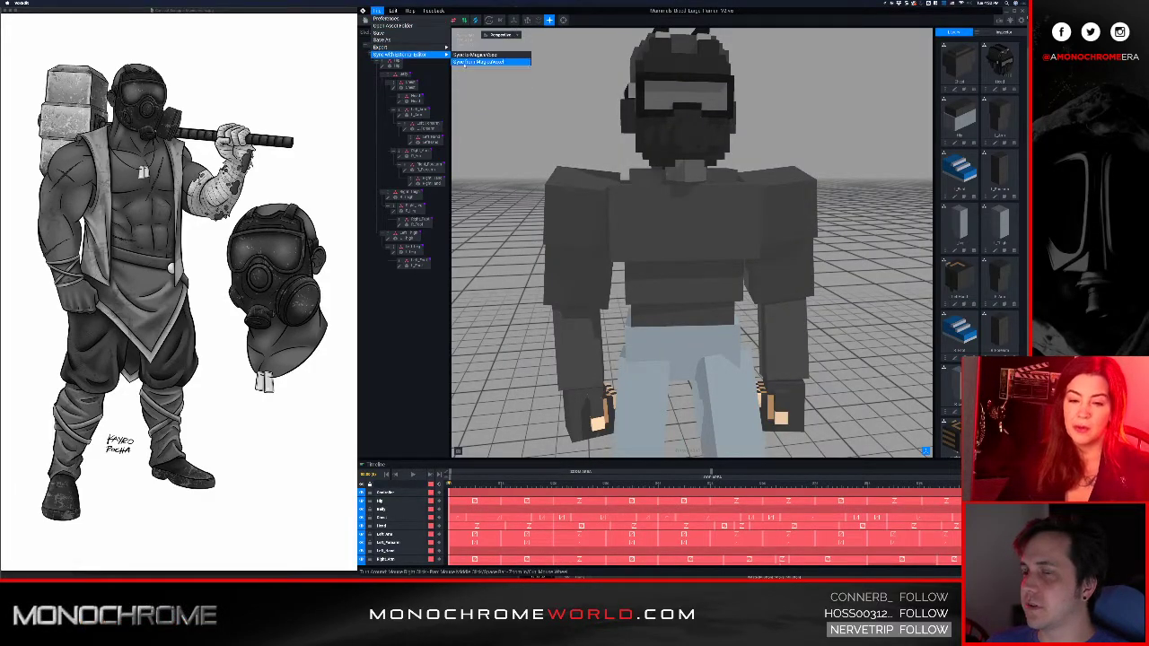
pyautogui.click(490, 61)
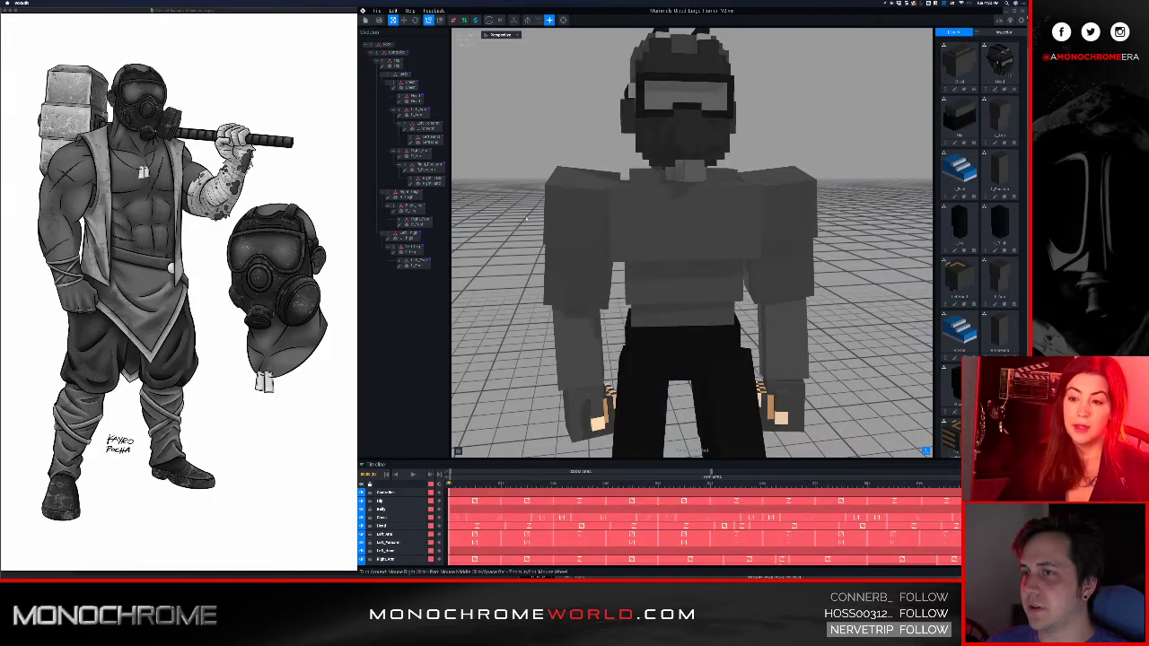
# - Examine the recoloured character from head to shoes, looking for parts that still need the reference's colours
pyautogui.scroll(-5, 691, 243)
pyautogui.scroll(5, 680, 350)
pyautogui.scroll(-4, 679, 336)
pyautogui.moveTo(678, 335); pyautogui.dragTo(621, 322, button='right')
pyautogui.scroll(3, 655, 330)
pyautogui.moveTo(662, 231); pyautogui.dragTo(662, 234, button='right')
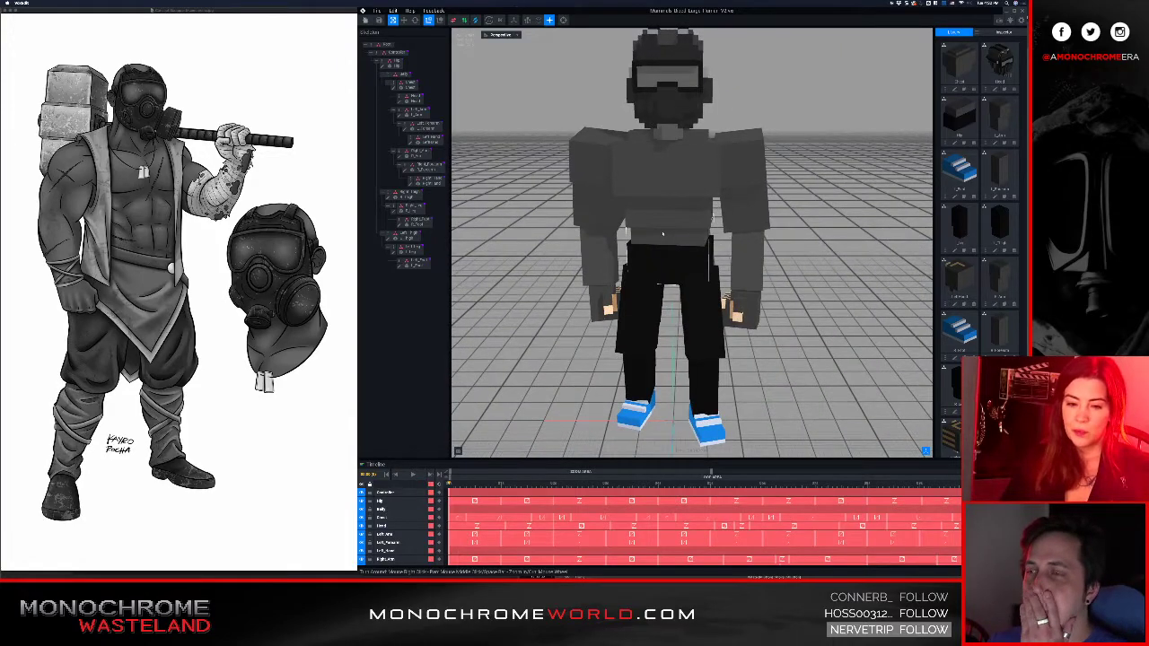
pyautogui.moveTo(662, 233); pyautogui.dragTo(668, 263, button='middle')
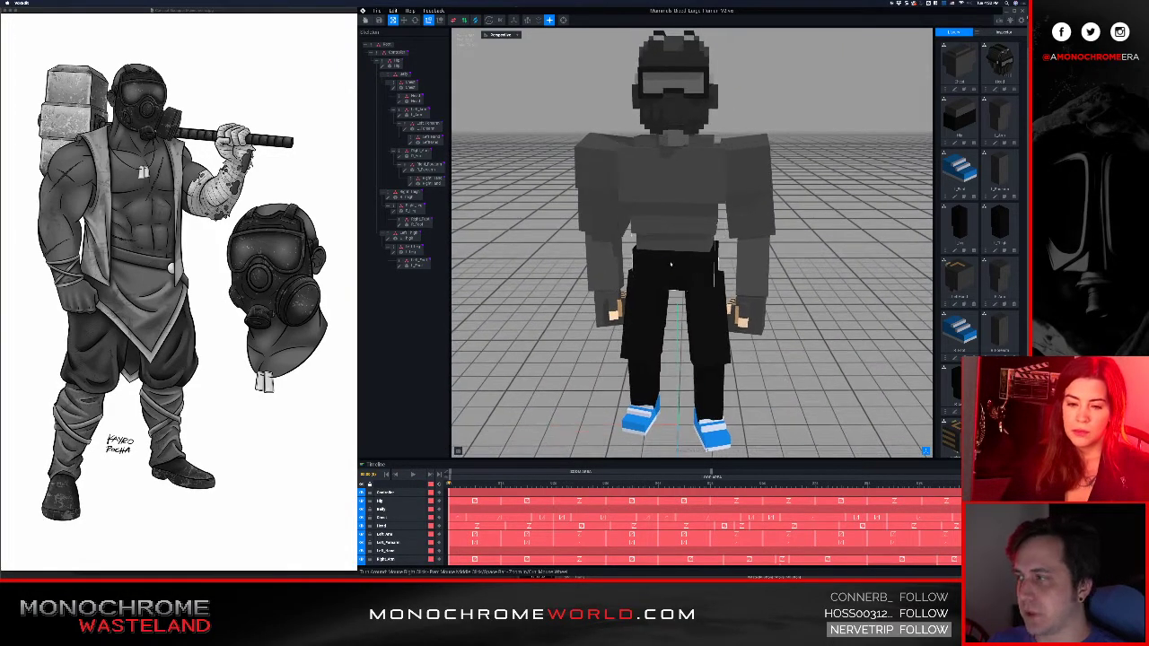
pyautogui.scroll(-5, 653, 312)
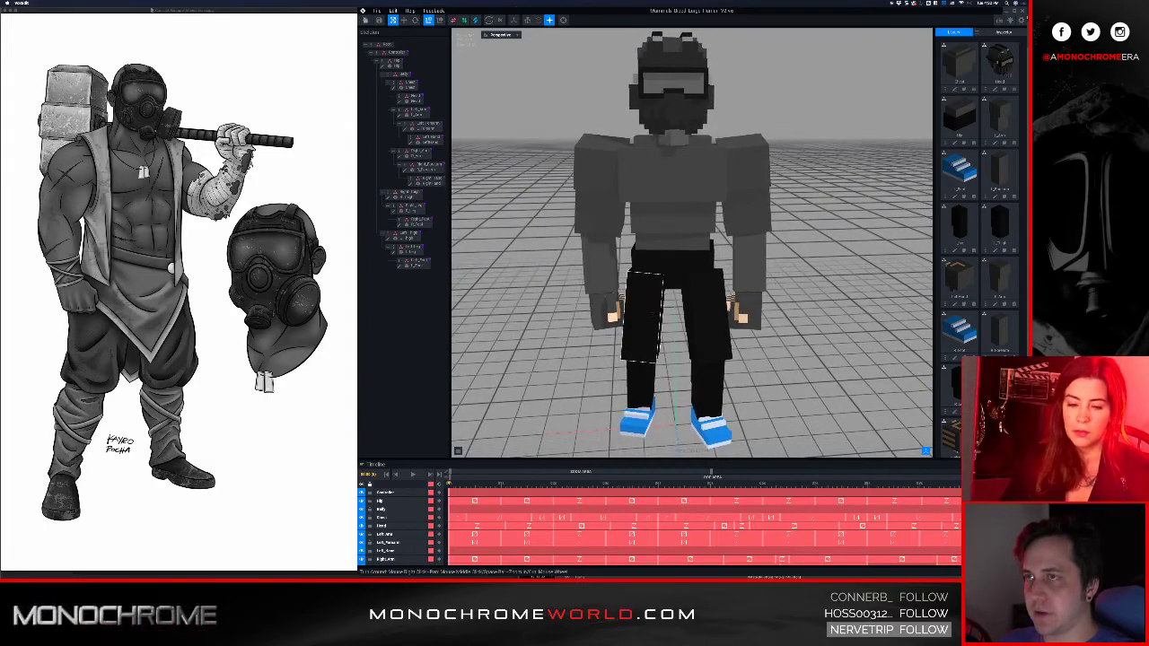
pyautogui.moveTo(673, 274); pyautogui.dragTo(671, 273, button='right')
pyautogui.scroll(4, 672, 274)
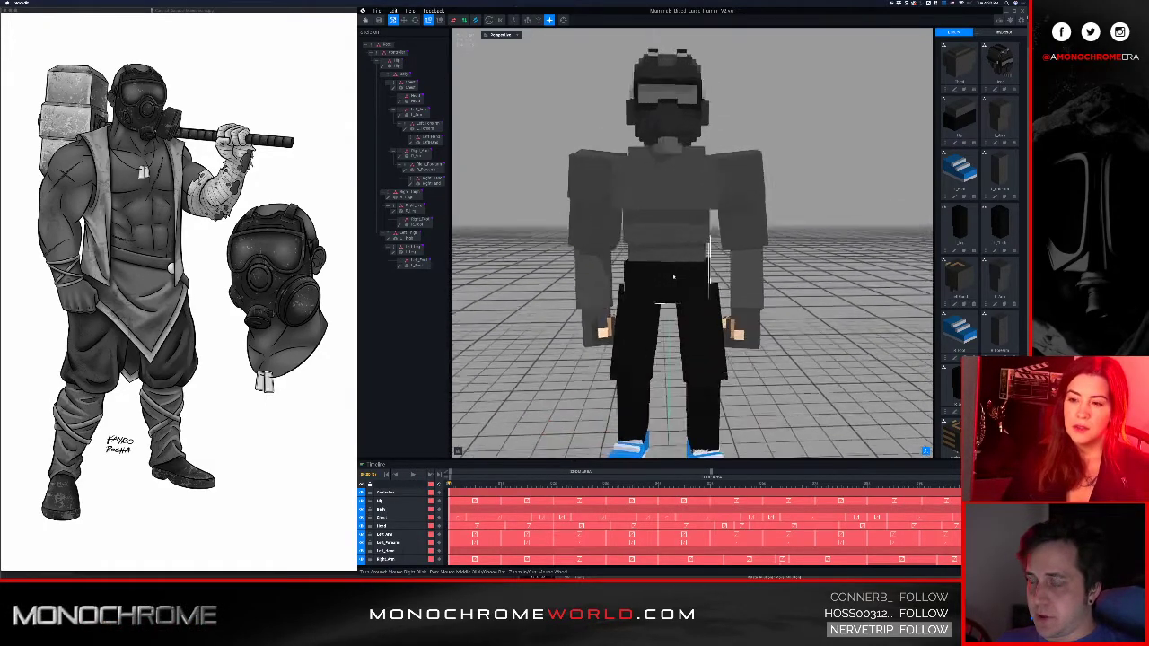
pyautogui.scroll(-2, 673, 276)
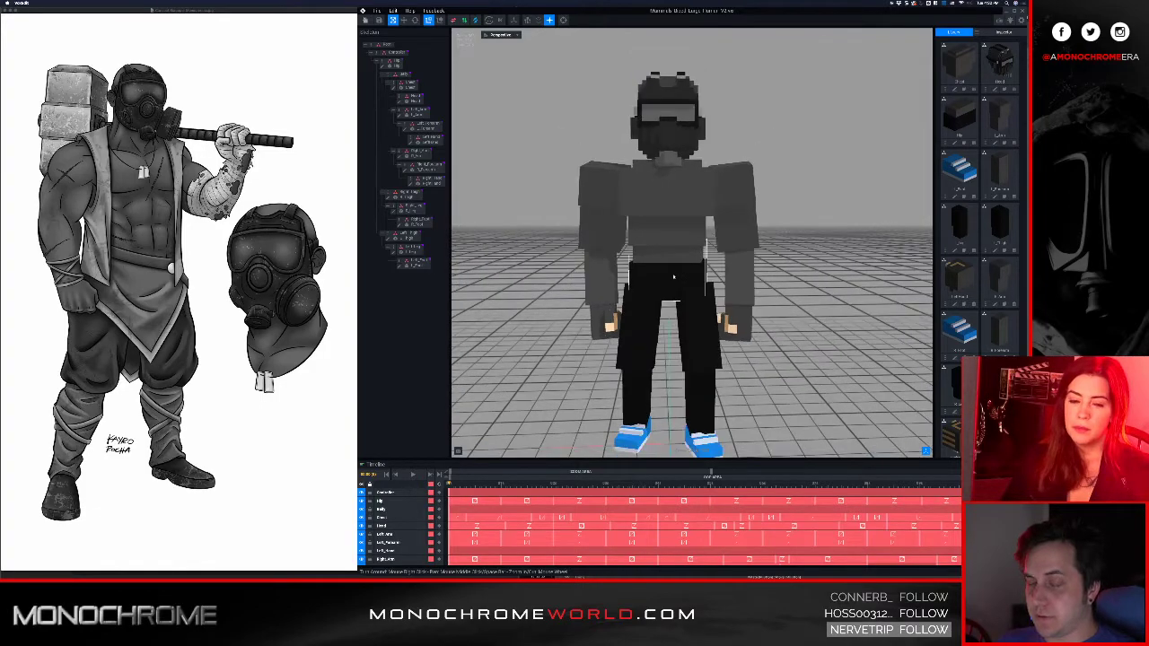
pyautogui.scroll(-1, 673, 276)
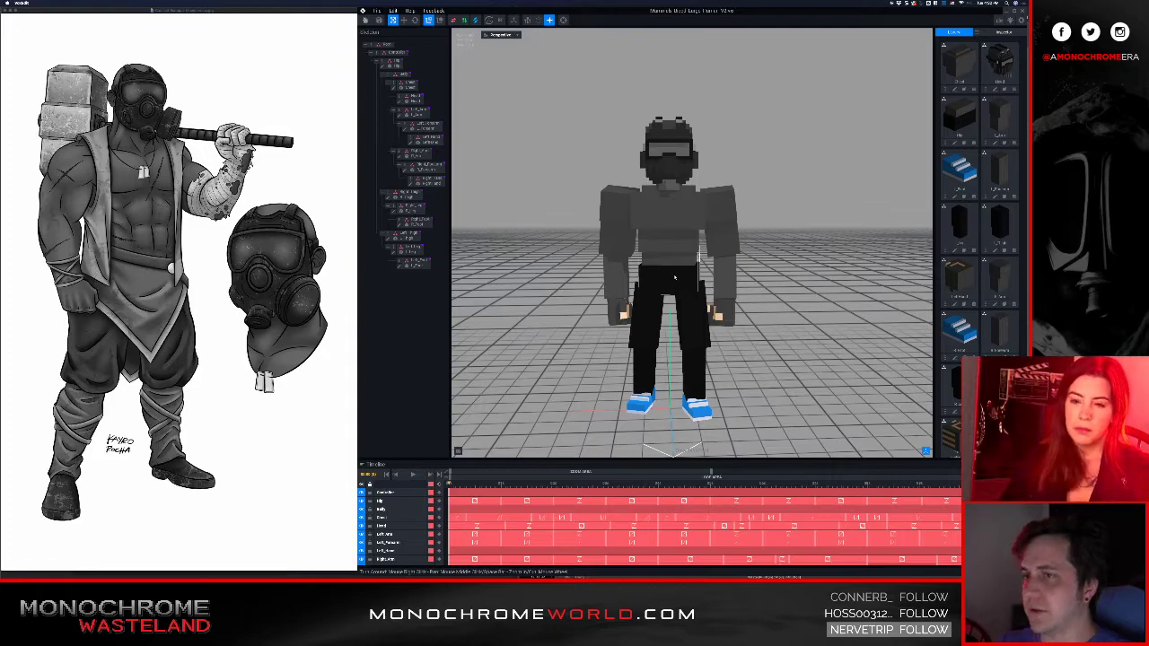
pyautogui.scroll(2, 673, 277)
pyautogui.moveTo(665, 261); pyautogui.dragTo(665, 262, button='right')
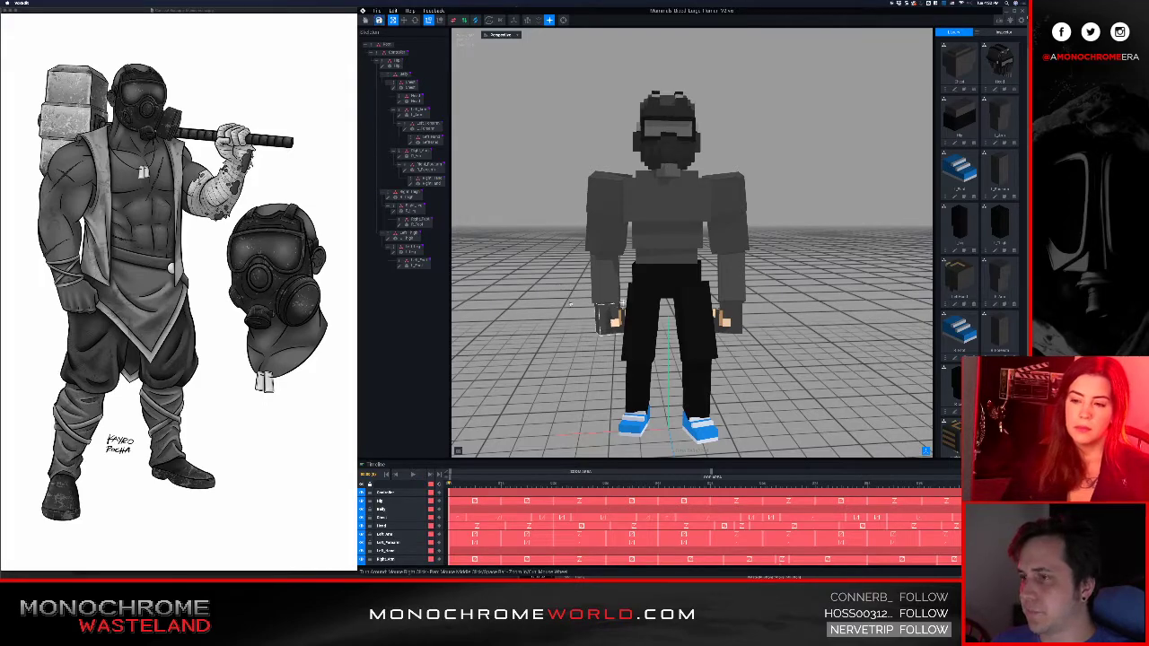
# - Switch to MagicaVoxel and select the character's right hand inside its nested groups
pyautogui.press('super+Tab')
pyautogui.doubleClick(700, 403)
pyautogui.doubleClick(701, 404)
pyautogui.doubleClick(701, 403)
pyautogui.doubleClick(700, 404)
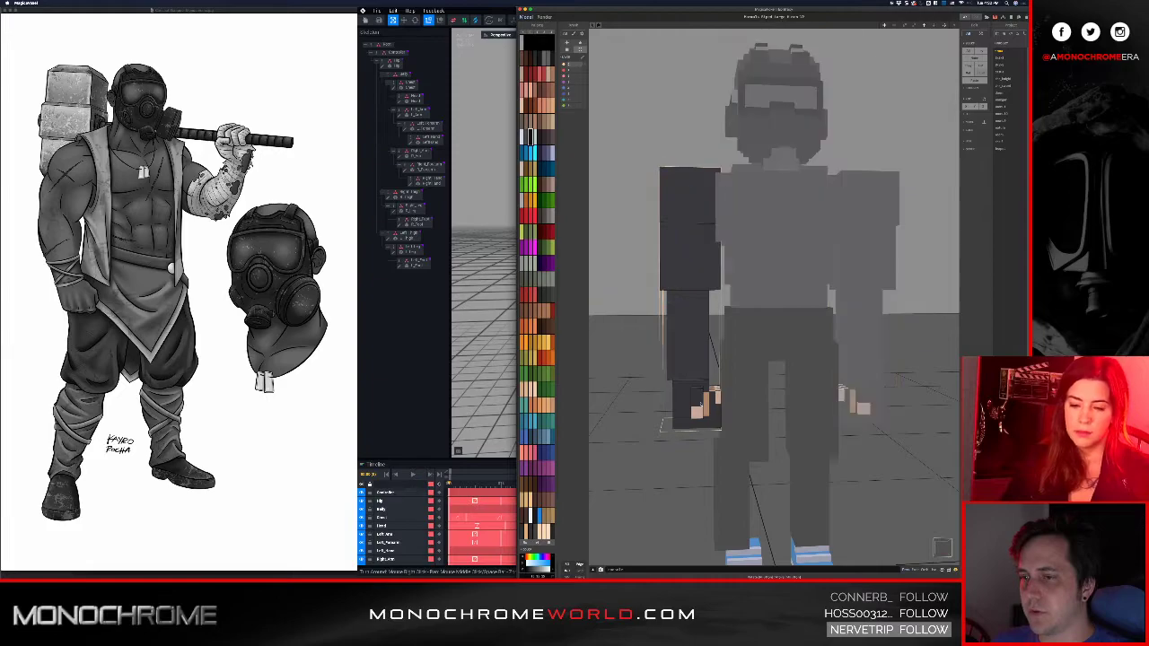
pyautogui.doubleClick(700, 404)
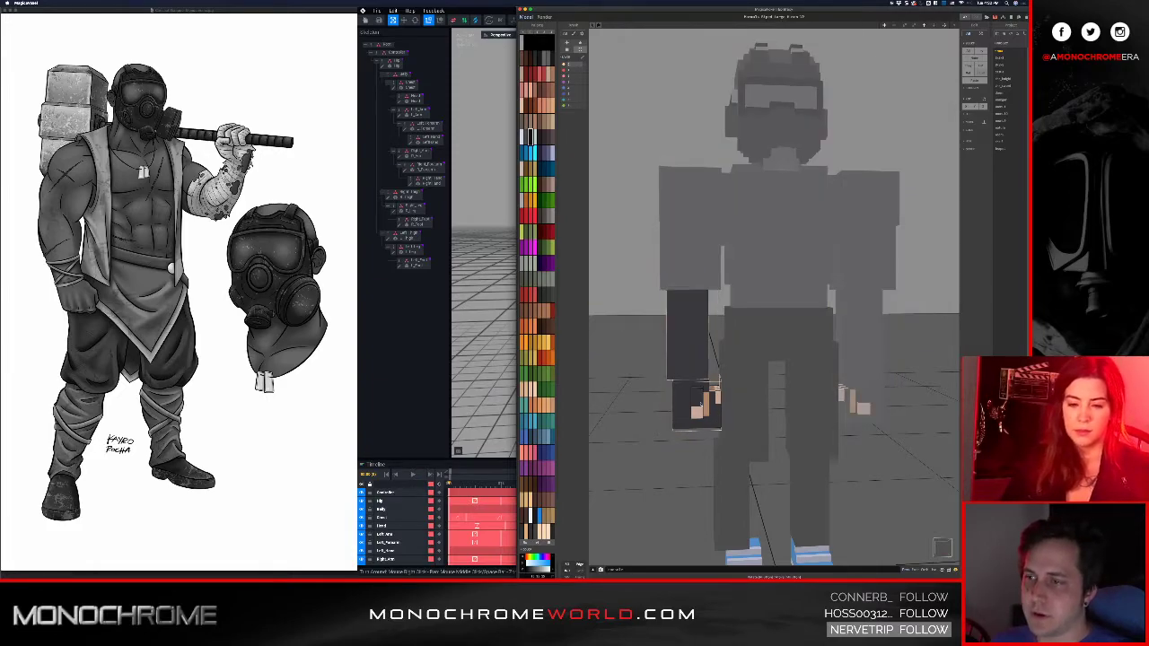
pyautogui.doubleClick(716, 377)
pyautogui.scroll(2, 715, 379)
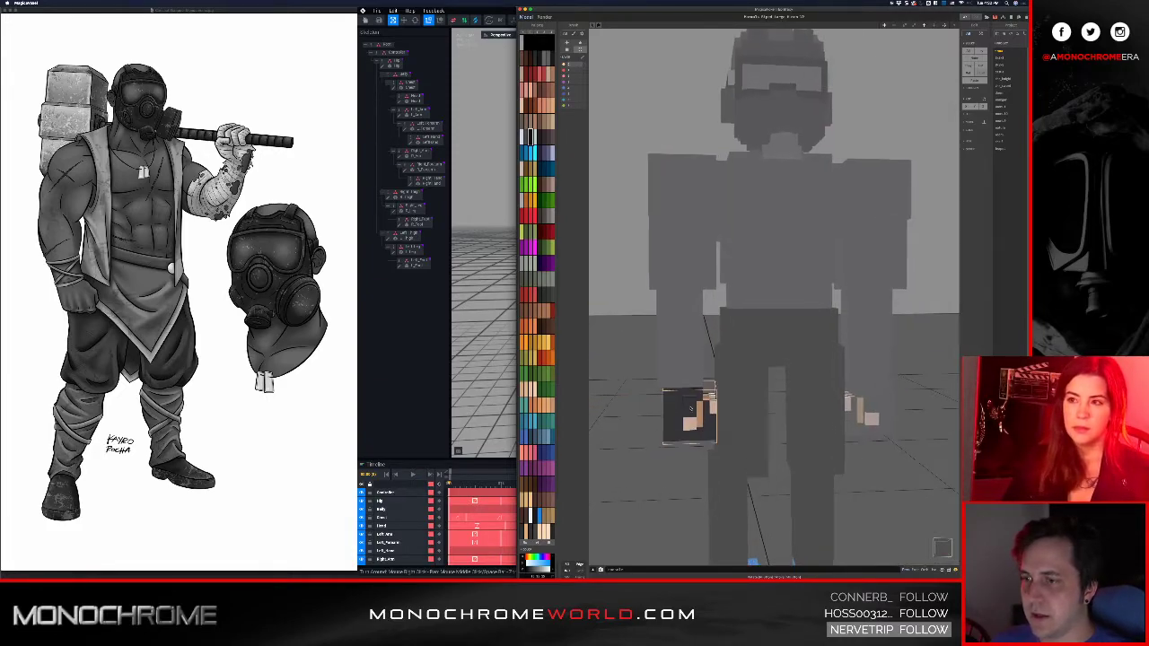
pyautogui.scroll(5, 689, 412)
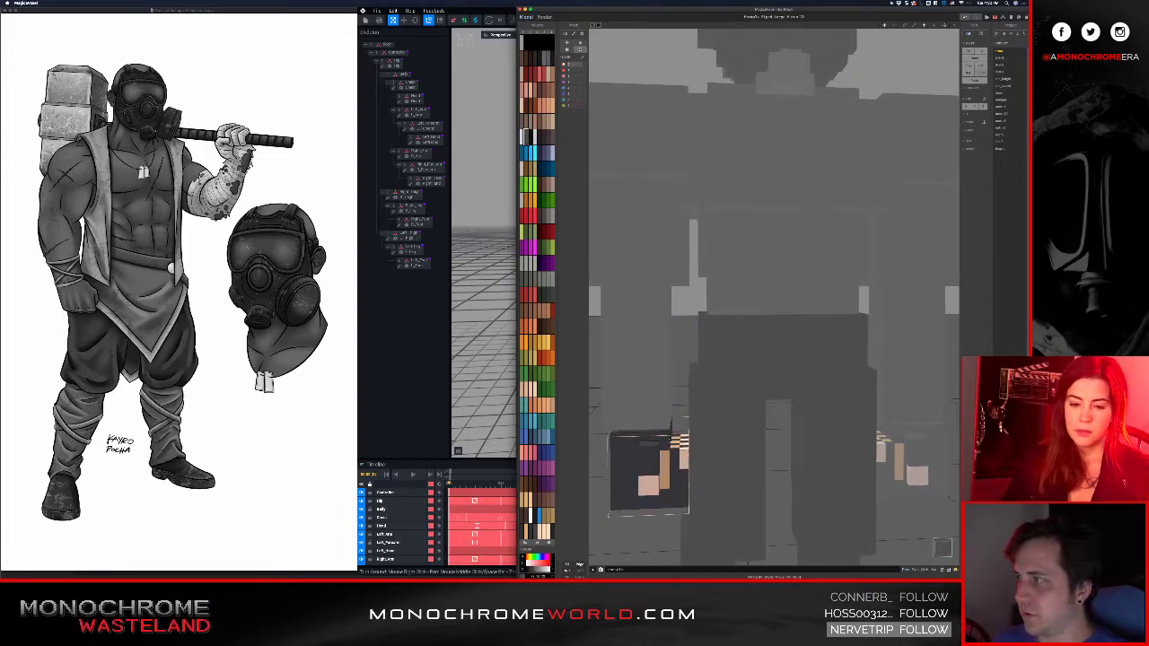
# - Open the right hand for voxel editing and paint its skin-coloured fingers the body's dark grey
pyautogui.moveTo(671, 440); pyautogui.dragTo(713, 298, button='middle')
pyautogui.scroll(1, 705, 303)
pyautogui.moveTo(678, 310); pyautogui.dragTo(740, 318, button='right')
pyautogui.scroll(3, 741, 317)
pyautogui.scroll(2, 740, 317)
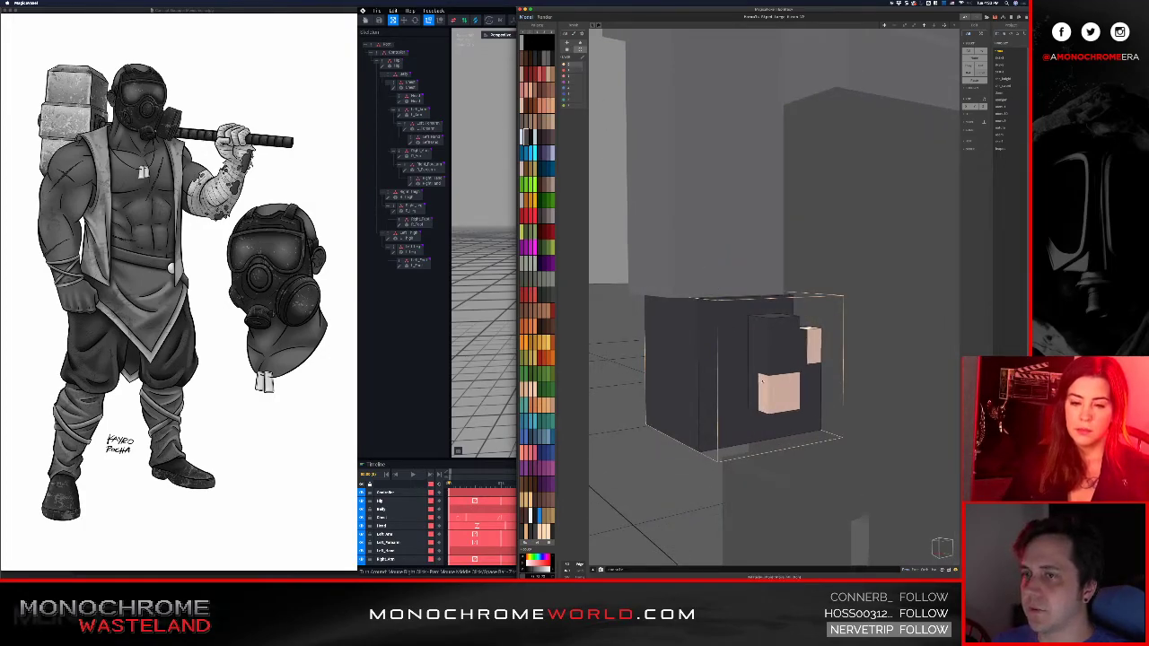
pyautogui.doubleClick(763, 381)
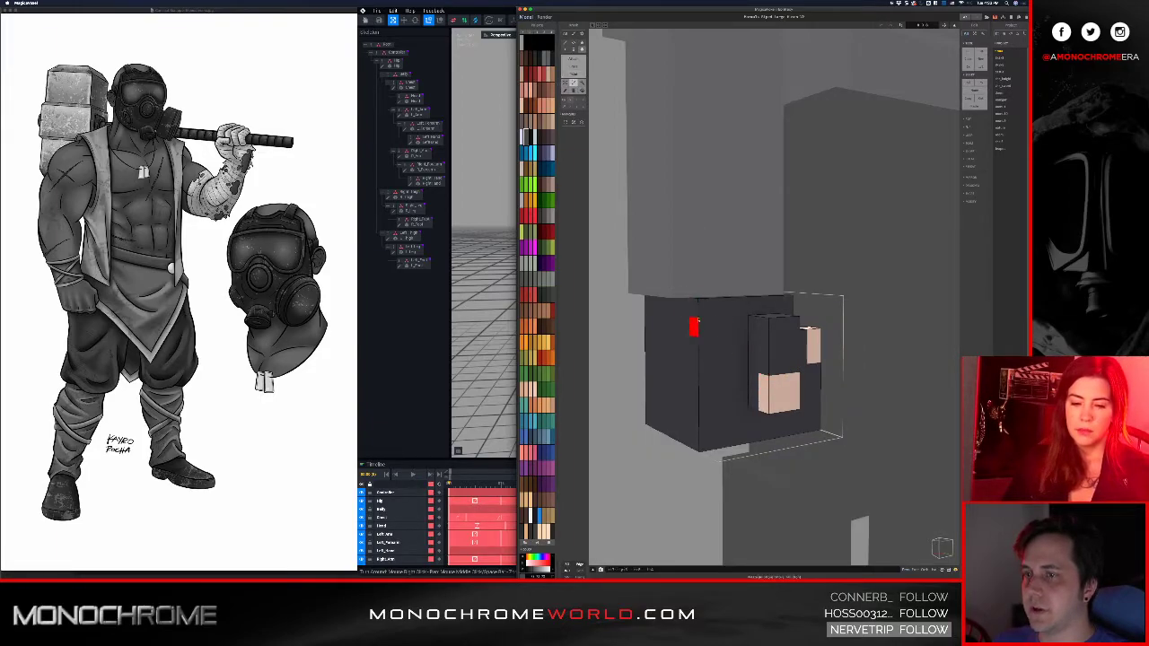
pyautogui.moveTo(653, 307); pyautogui.dragTo(684, 271, button='right')
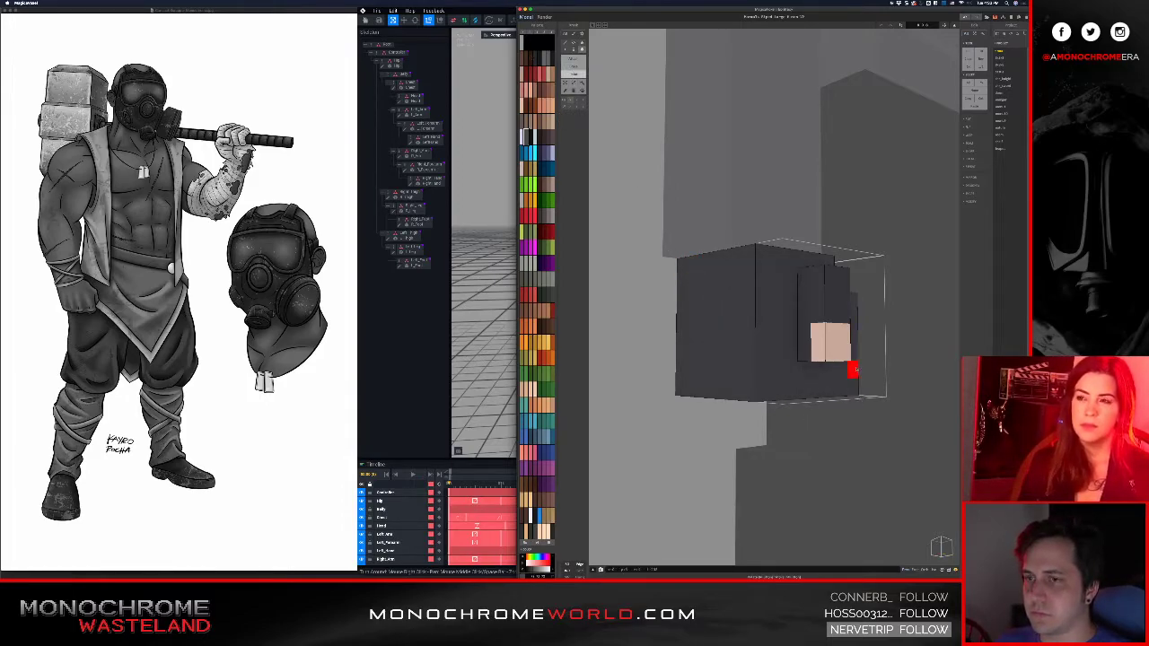
pyautogui.click(842, 342)
pyautogui.moveTo(749, 293)
pyautogui.mouseDown(button='right')
pyautogui.moveTo(809, 320)
pyautogui.moveTo(710, 306)
pyautogui.moveTo(763, 321)
pyautogui.mouseUp(button='right')
pyautogui.scroll(-2, 738, 311)
# - Isolate the left hand from its groups, open it for voxel editing and paint its skin-coloured fingers dark grey
pyautogui.scroll(-3, 780, 308)
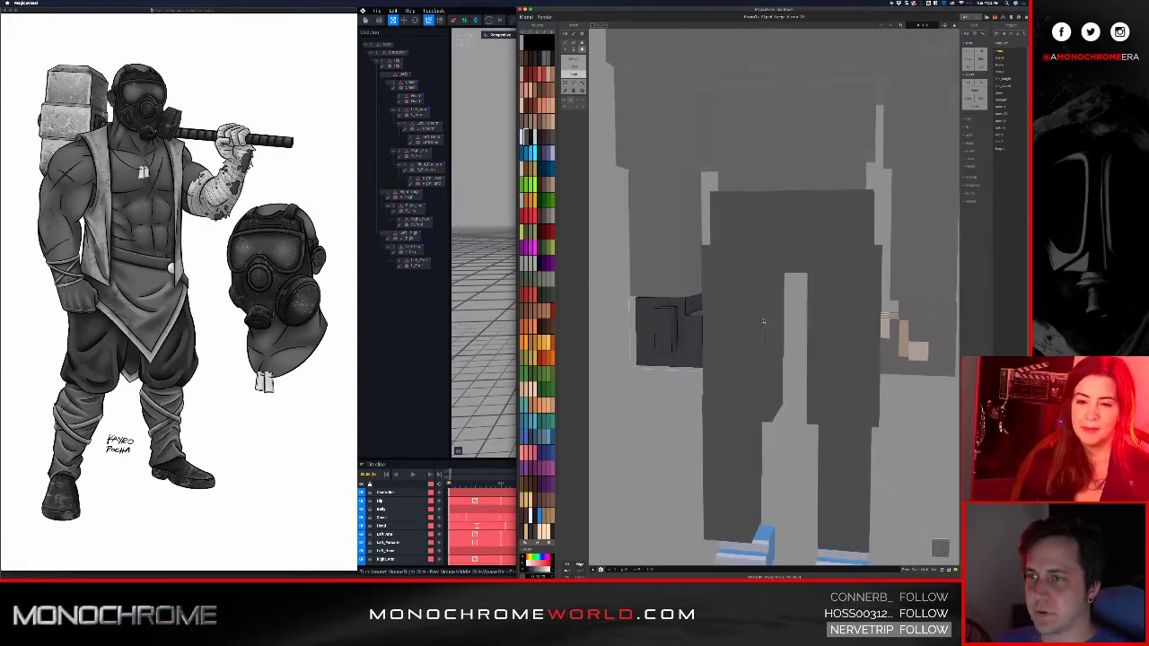
pyautogui.moveTo(824, 358); pyautogui.dragTo(832, 360, button='right')
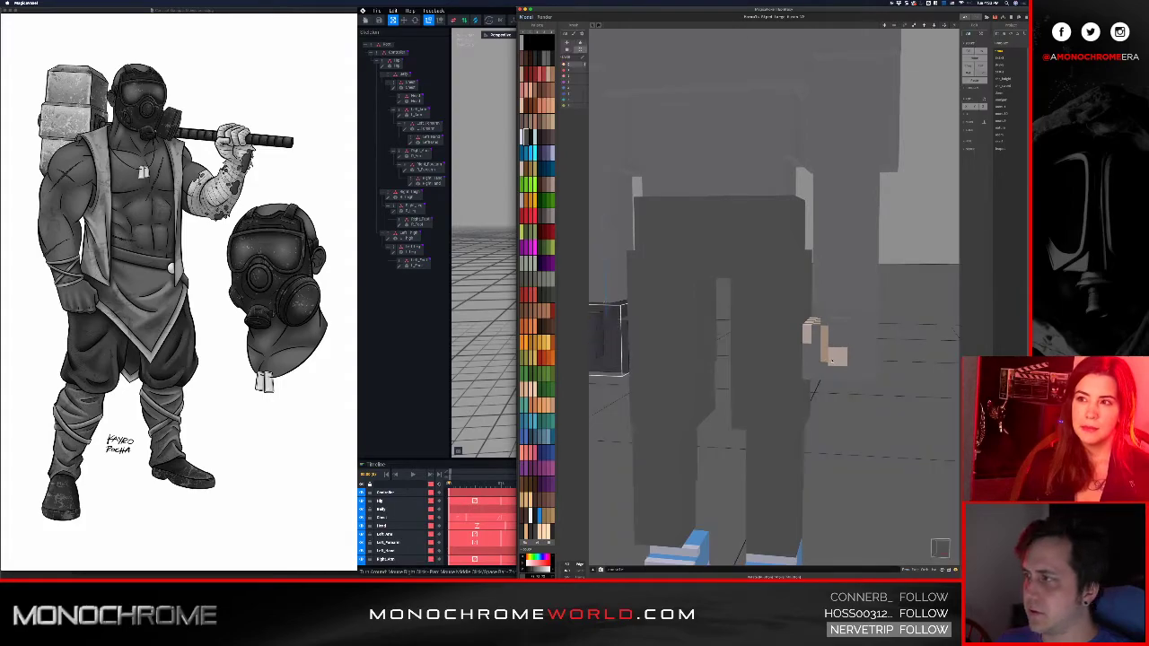
pyautogui.press('super+z')
pyautogui.press('super+z')
pyautogui.press('super+z')
pyautogui.press('super+z')
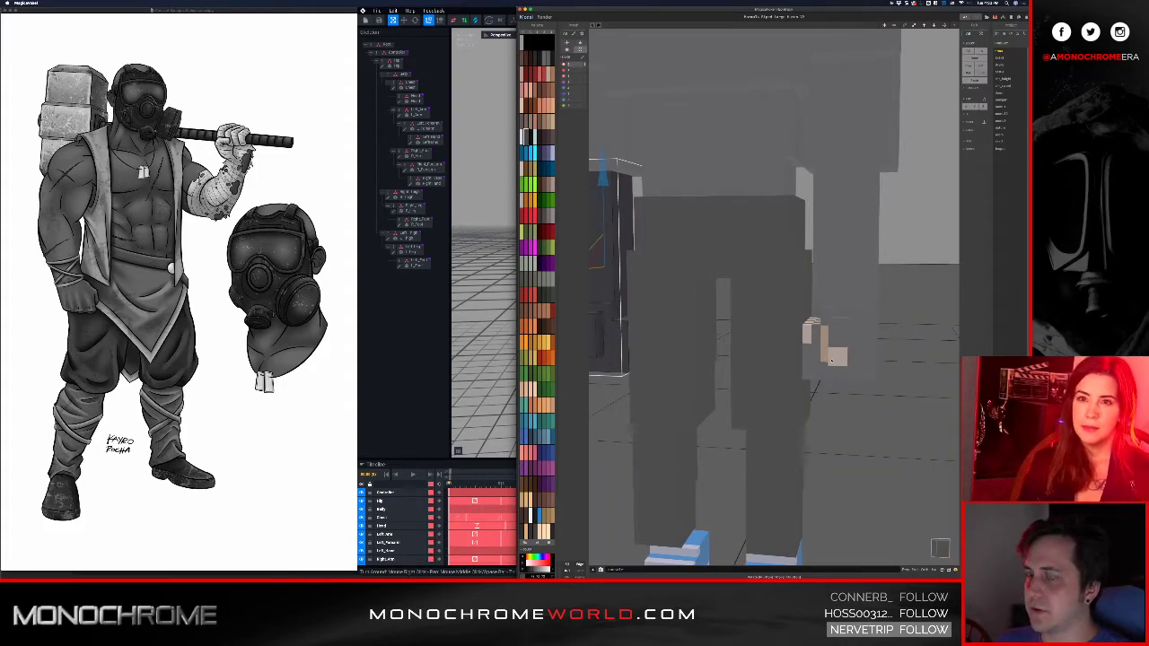
pyautogui.press('super+z')
pyautogui.press('super+z')
pyautogui.press('super+z')
pyautogui.press('super+z')
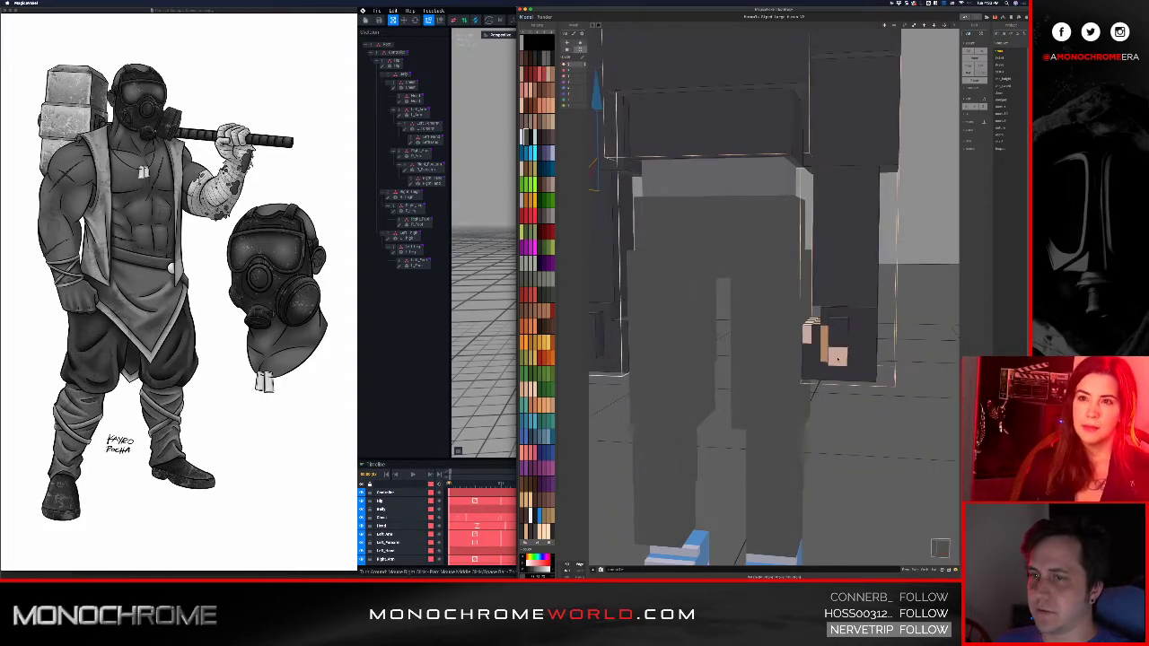
pyautogui.press('super+z')
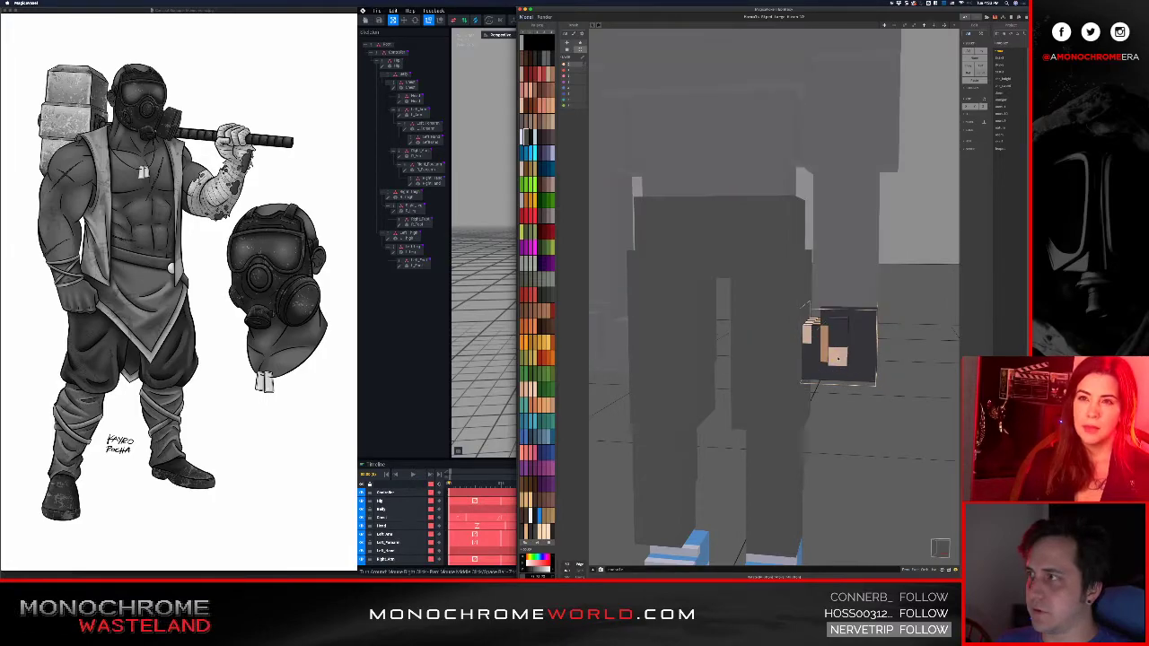
pyautogui.press('super+z')
pyautogui.press('super+z')
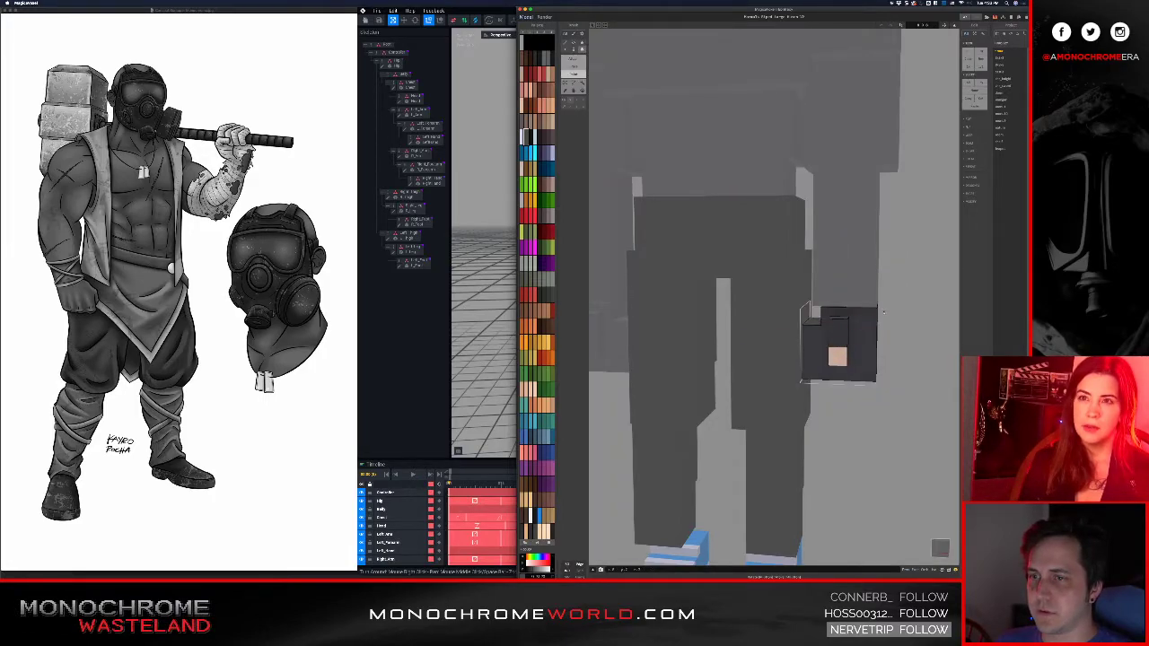
pyautogui.moveTo(853, 349)
pyautogui.mouseDown(button='right')
pyautogui.moveTo(727, 346)
pyautogui.moveTo(856, 351)
pyautogui.mouseUp(button='right')
pyautogui.moveTo(856, 351); pyautogui.dragTo(784, 388, button='middle')
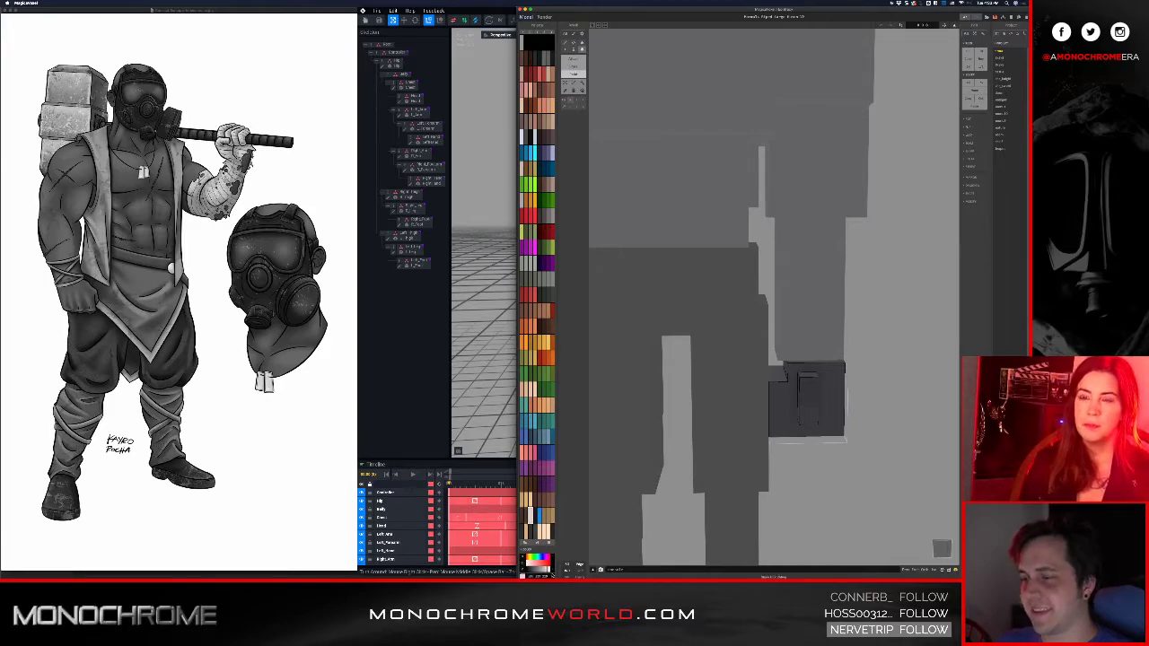
# - Repaint the whole left hand, including the thumb, in a light lavender grey like the reference's bandages
pyautogui.moveTo(813, 392); pyautogui.dragTo(769, 379, button='right')
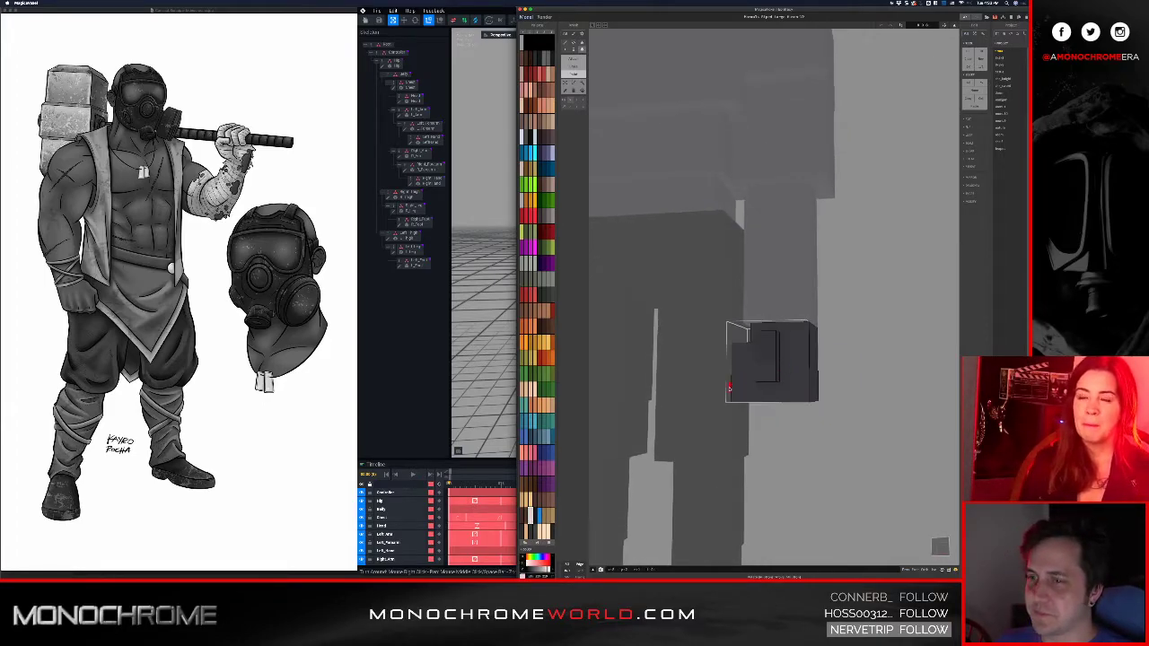
pyautogui.click(734, 396)
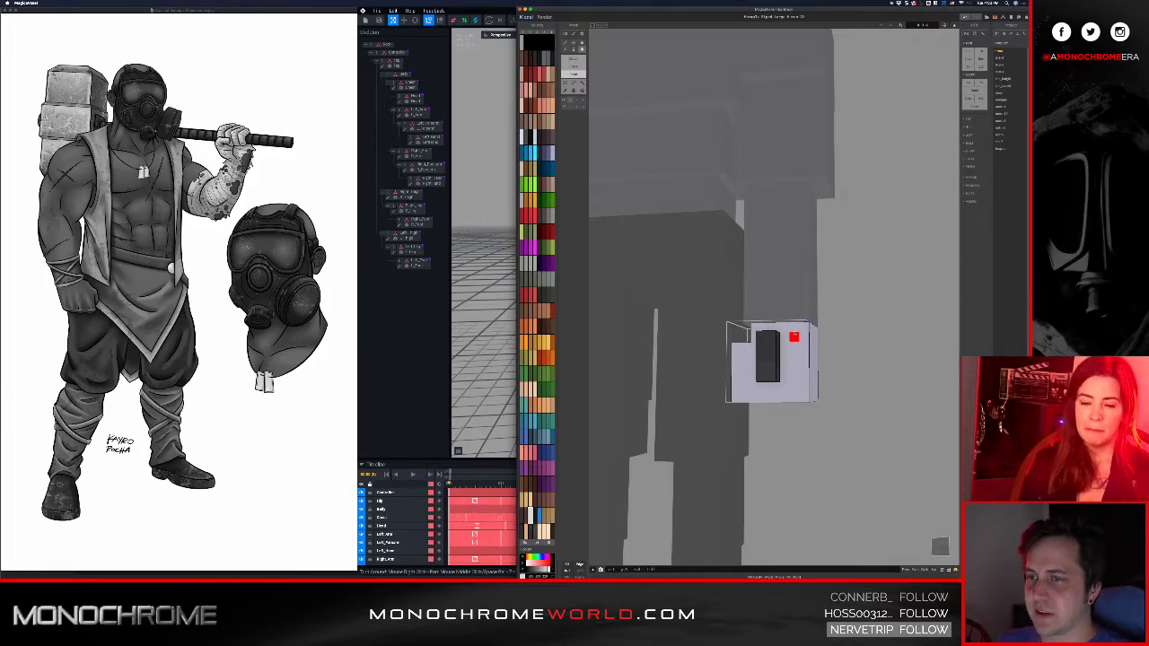
pyautogui.moveTo(759, 351); pyautogui.dragTo(804, 357, button='right')
pyautogui.press('Tab')
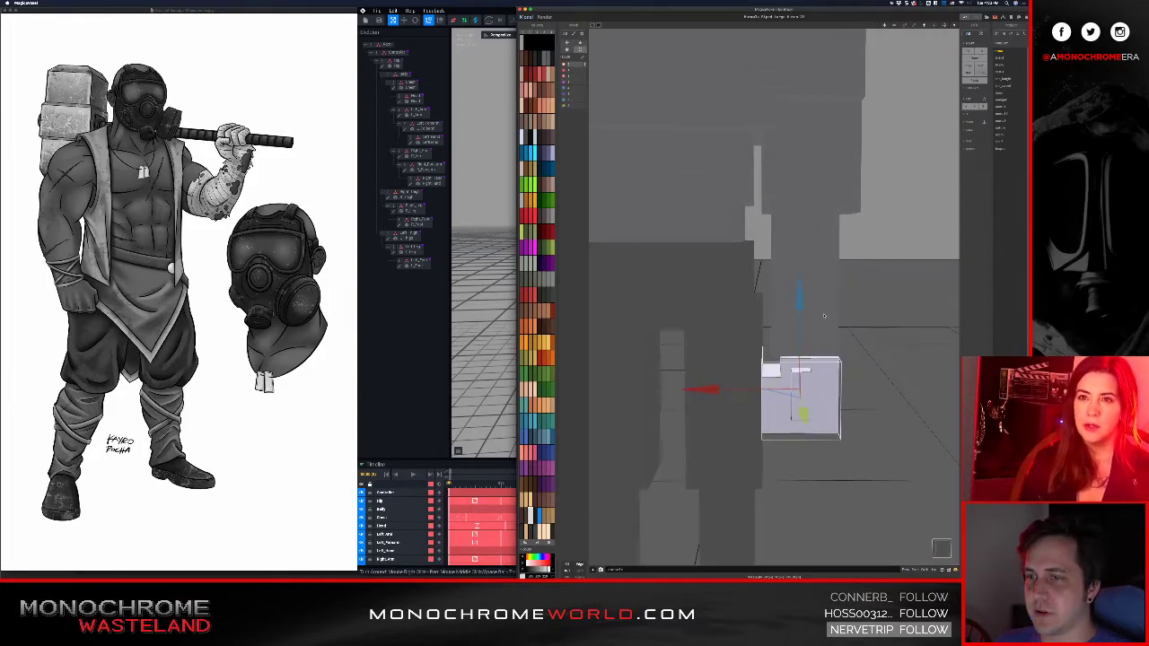
# - Open the left forearm for voxel editing and paint its lower part light lavender grey all around, keeping a dark band below the elbow
pyautogui.click(823, 315)
pyautogui.press('Tab')
pyautogui.moveTo(833, 351)
pyautogui.mouseDown()
pyautogui.moveTo(807, 251)
pyautogui.moveTo(795, 246)
pyautogui.moveTo(795, 257)
pyautogui.mouseUp()
pyautogui.moveTo(807, 261); pyautogui.dragTo(659, 257, button='right')
pyautogui.moveTo(658, 255); pyautogui.dragTo(710, 335)
pyautogui.moveTo(709, 333); pyautogui.dragTo(851, 329, button='right')
pyautogui.scroll(5, 815, 276)
pyautogui.moveTo(807, 282); pyautogui.dragTo(795, 323, button='middle')
pyautogui.scroll(1, 795, 324)
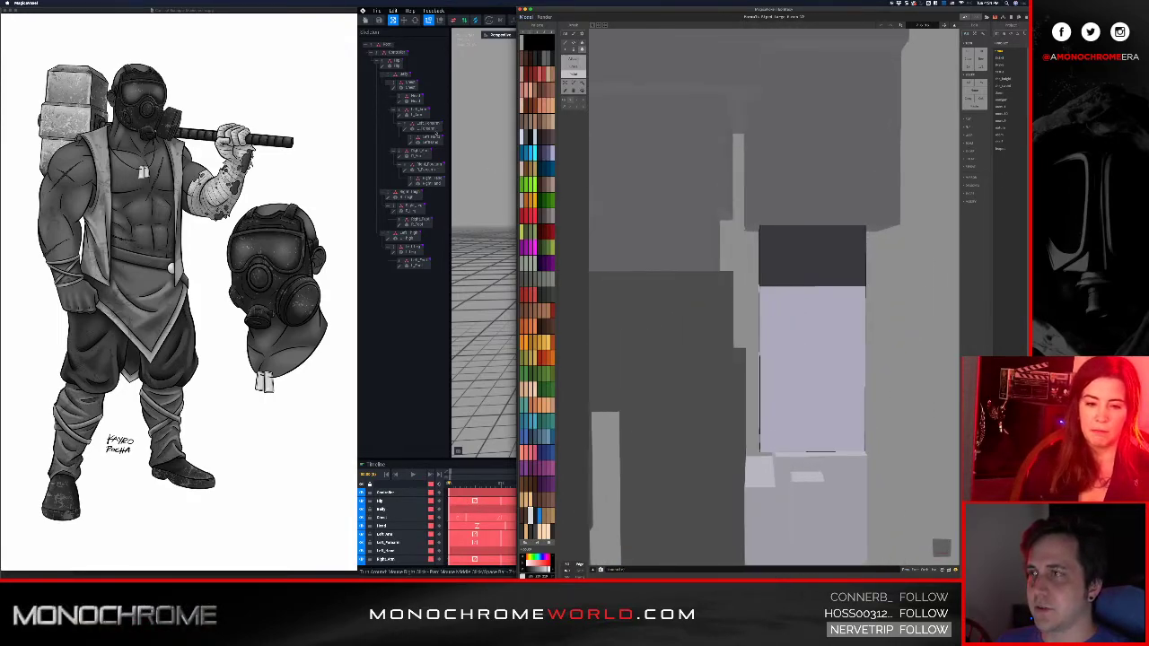
# - Erase the voxels along the left forearm's vertical corner edges, front and back, to round its shape
pyautogui.moveTo(759, 307); pyautogui.dragTo(795, 310, button='right')
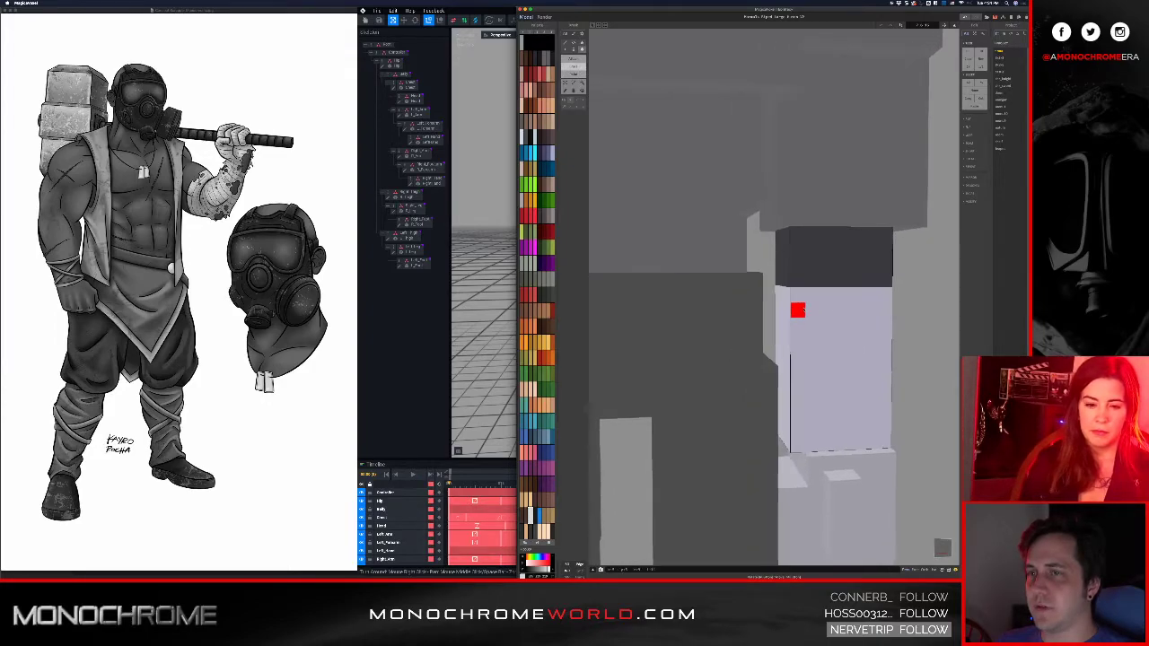
pyautogui.moveTo(795, 310); pyautogui.dragTo(762, 260, button='middle')
pyautogui.moveTo(750, 257); pyautogui.dragTo(765, 252, button='right')
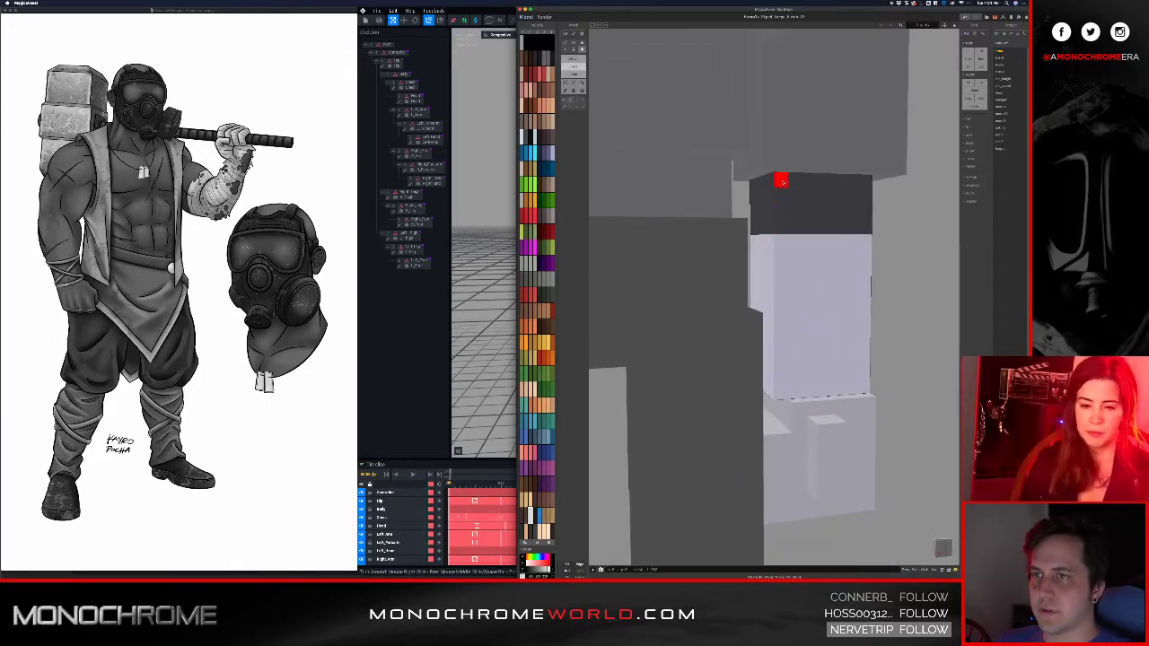
pyautogui.moveTo(782, 183)
pyautogui.mouseDown()
pyautogui.moveTo(762, 374)
pyautogui.moveTo(774, 401)
pyautogui.mouseUp()
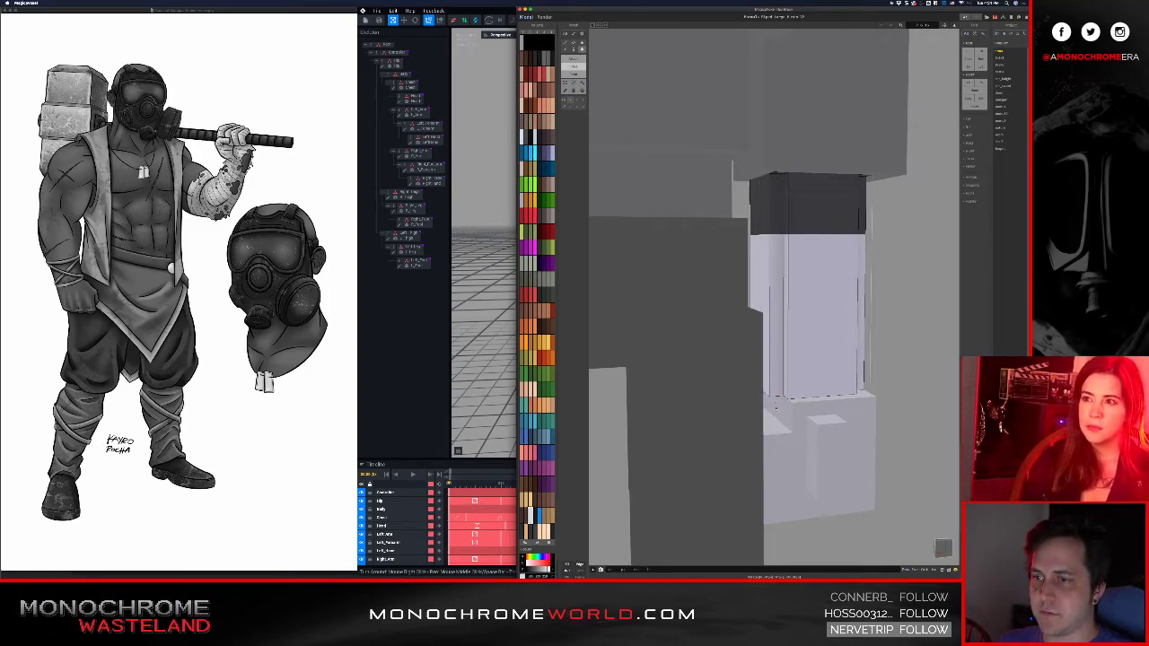
pyautogui.moveTo(836, 331)
pyautogui.mouseDown(button='right')
pyautogui.moveTo(697, 259)
pyautogui.moveTo(754, 289)
pyautogui.moveTo(712, 274)
pyautogui.moveTo(726, 218)
pyautogui.mouseUp(button='right')
pyautogui.moveTo(725, 229); pyautogui.dragTo(713, 460)
pyautogui.moveTo(678, 411); pyautogui.dragTo(853, 387, button='right')
pyautogui.scroll(-5, 853, 386)
pyautogui.moveTo(777, 361); pyautogui.dragTo(733, 336, button='right')
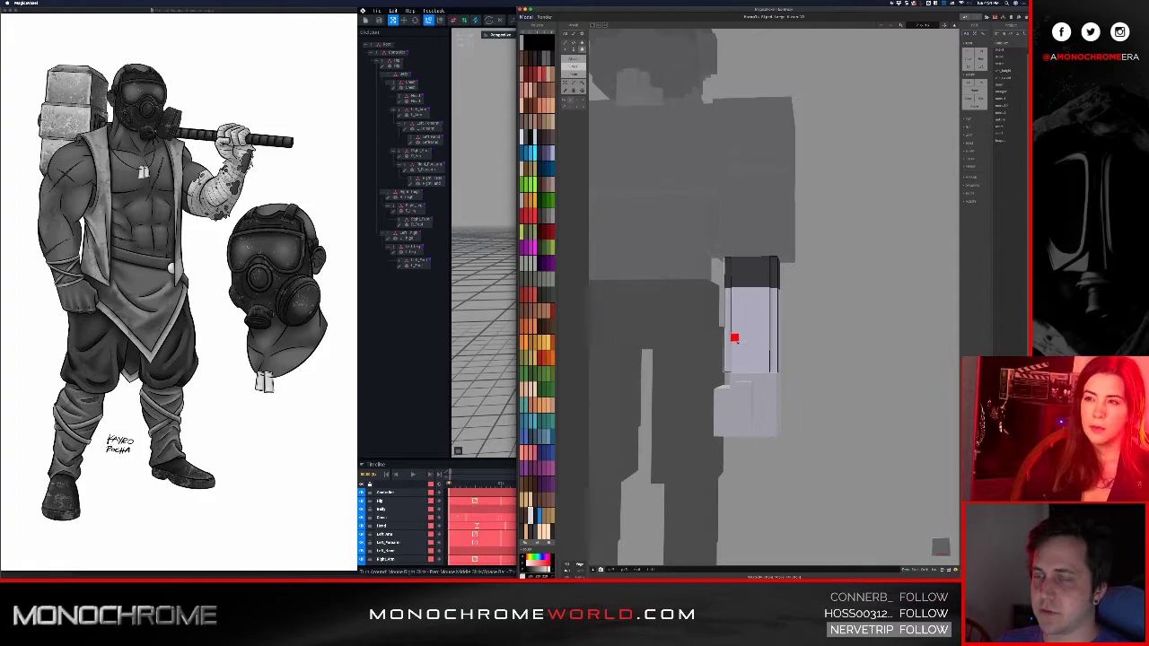
# - Open the right forearm for voxel editing and erase the voxels along its vertical corner edges to match the left forearm
pyautogui.moveTo(733, 336); pyautogui.dragTo(883, 380, button='middle')
pyautogui.scroll(-2, 883, 380)
pyautogui.moveTo(867, 380); pyautogui.dragTo(890, 380, button='right')
pyautogui.press('Escape')
pyautogui.press('Escape')
pyautogui.press('Escape')
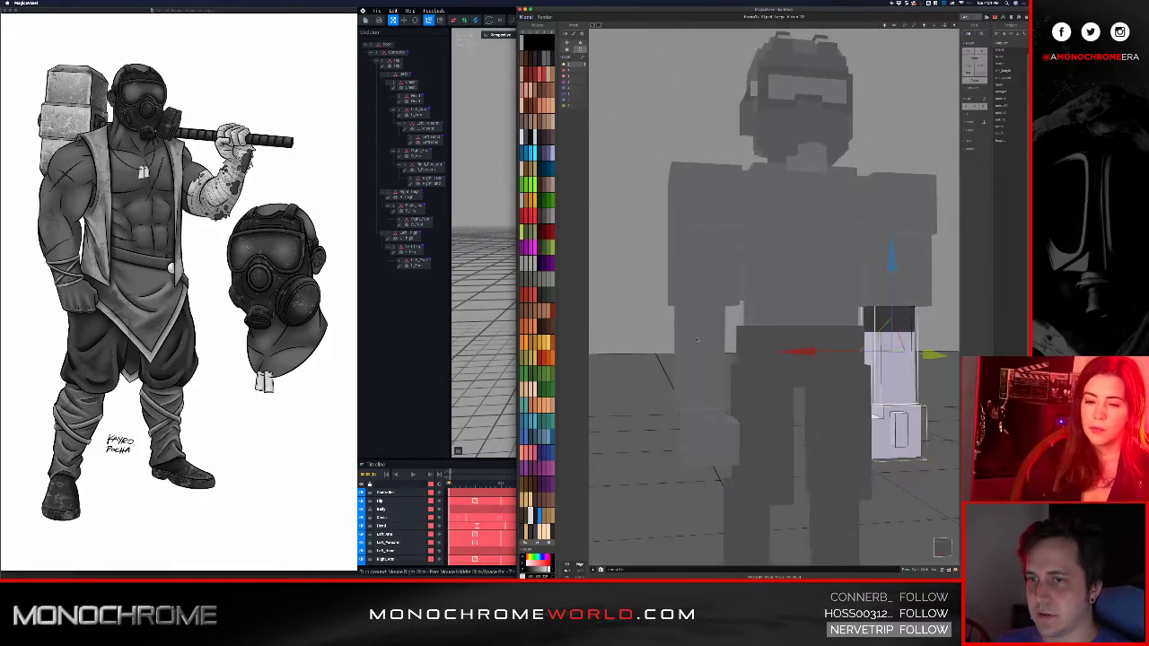
pyautogui.click(698, 341)
pyautogui.doubleClick(698, 341)
pyautogui.scroll(2, 697, 338)
pyautogui.scroll(2, 697, 338)
pyautogui.doubleClick(697, 338)
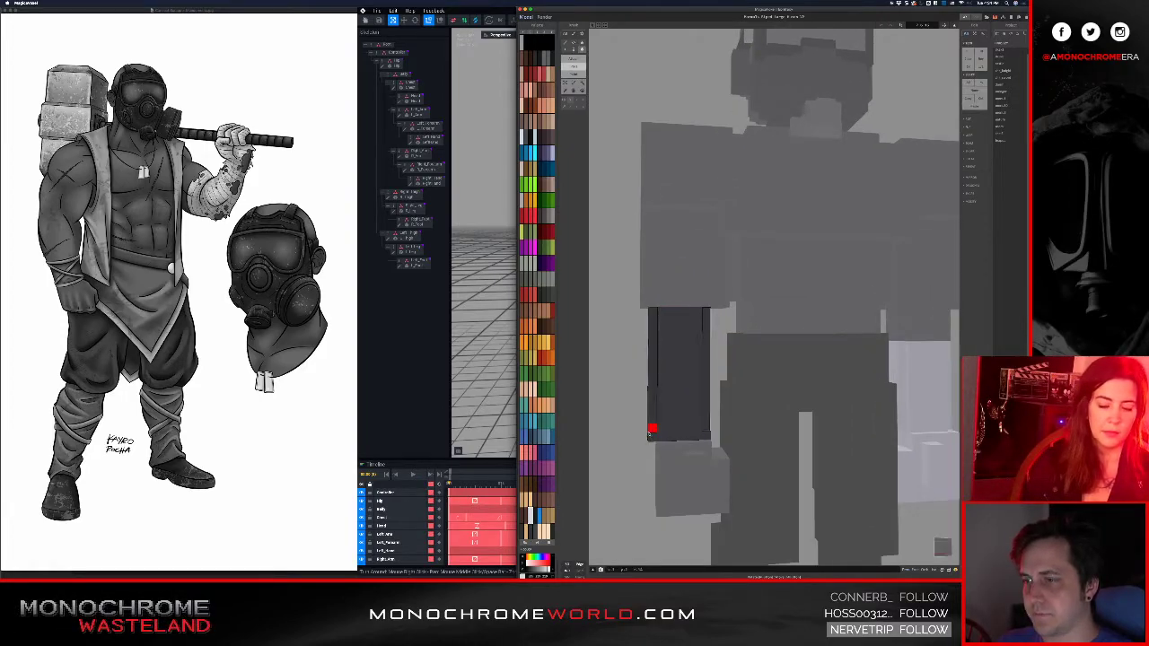
pyautogui.moveTo(651, 436); pyautogui.dragTo(841, 389, button='right')
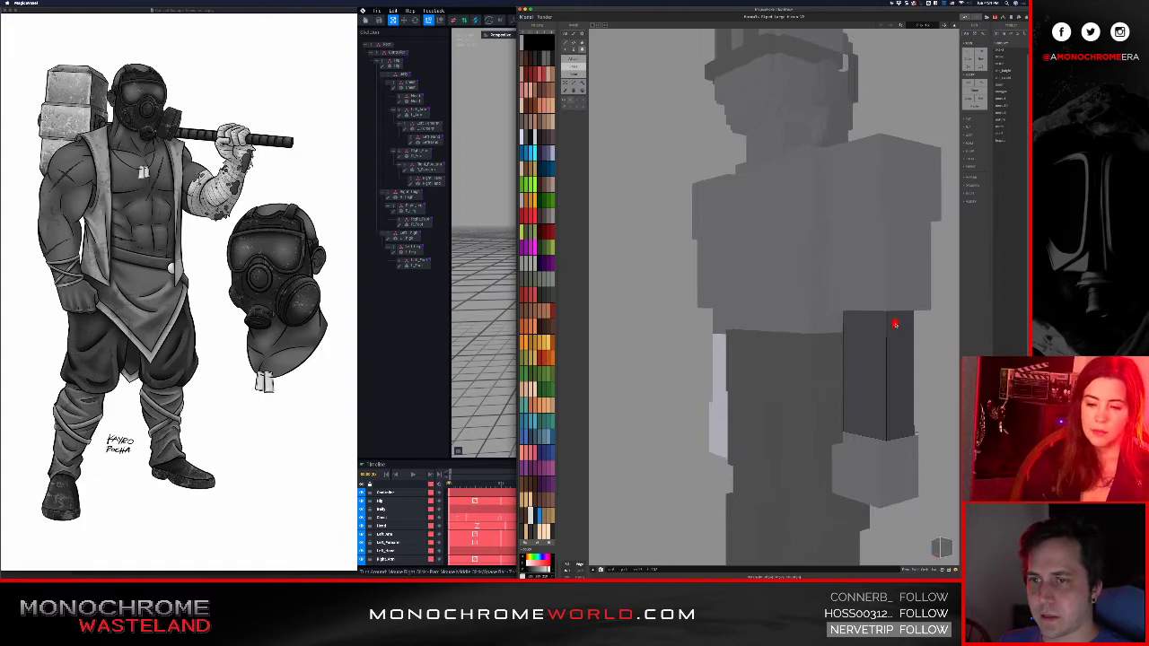
pyautogui.moveTo(884, 314); pyautogui.dragTo(882, 428)
pyautogui.moveTo(894, 358); pyautogui.dragTo(761, 292, button='right')
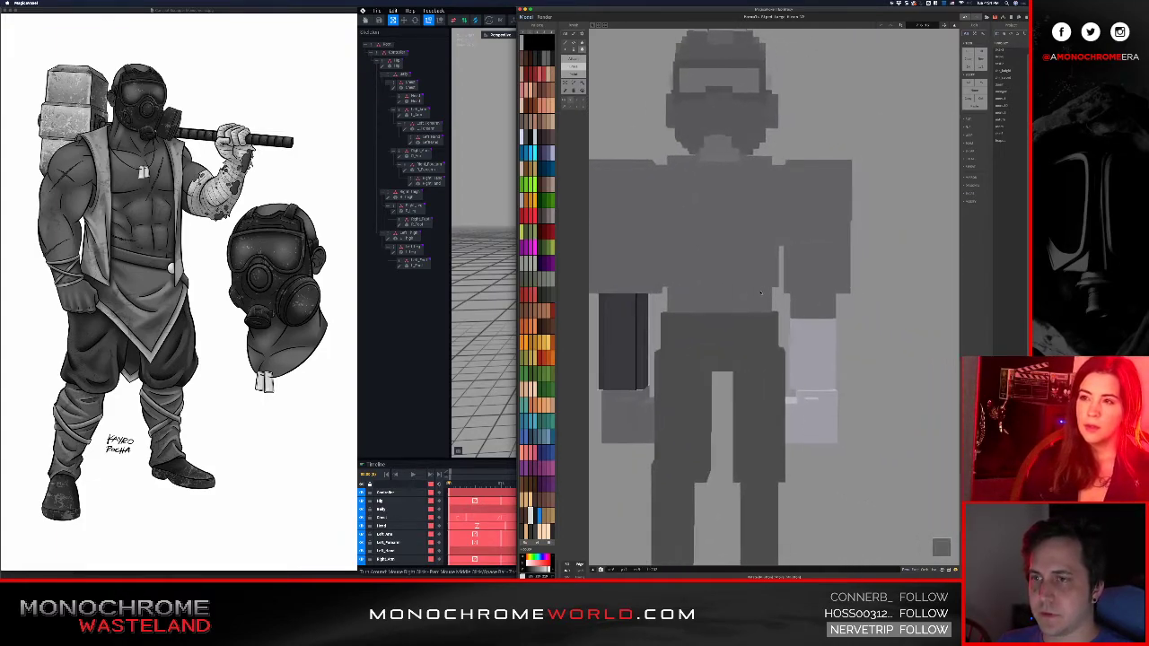
# - Open the left forearm for voxel editing and paint a ragged dark grey edge along the top of the bandage's front
pyautogui.scroll(5, 823, 298)
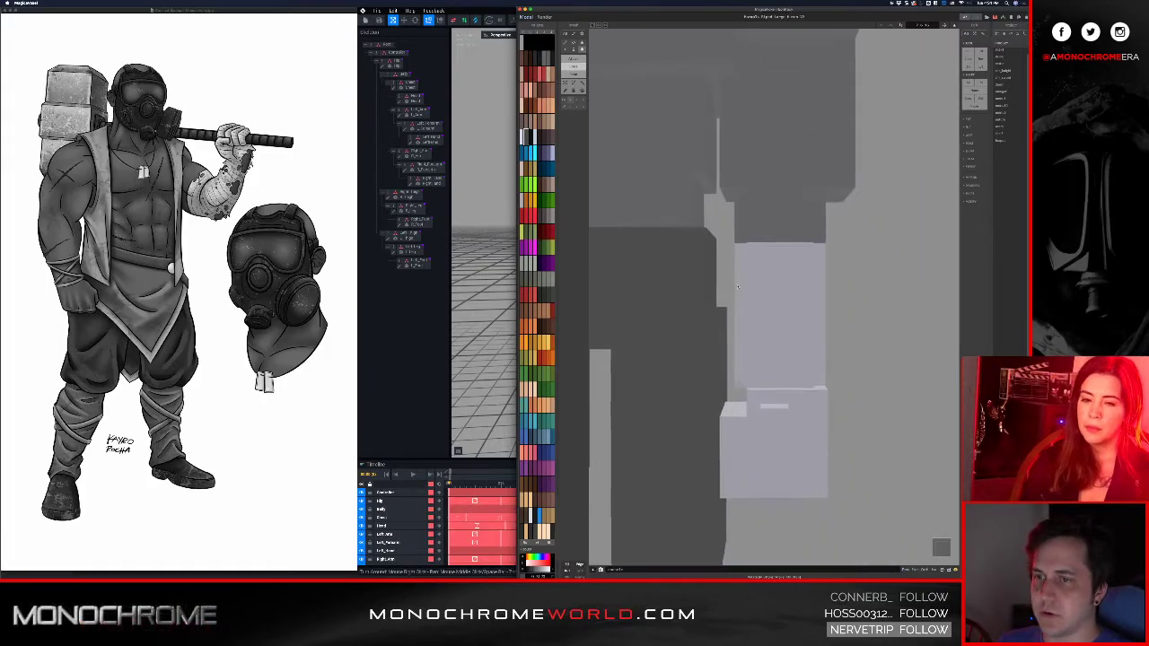
pyautogui.press('Tab')
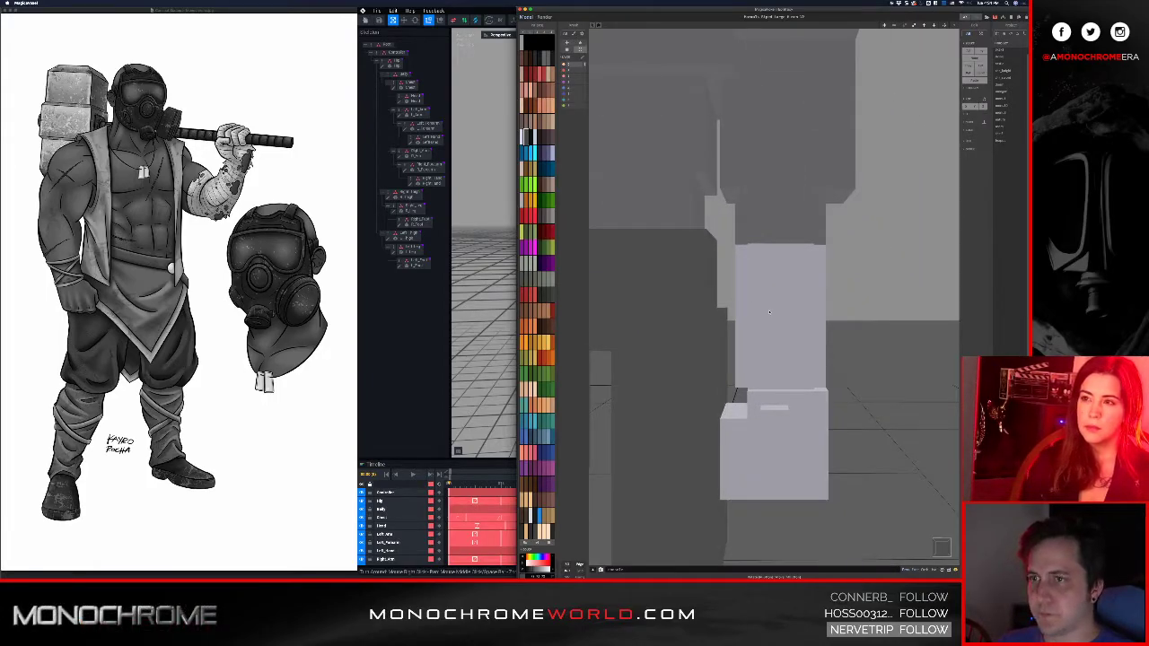
pyautogui.doubleClick(769, 311)
pyautogui.doubleClick(769, 312)
pyautogui.doubleClick(769, 311)
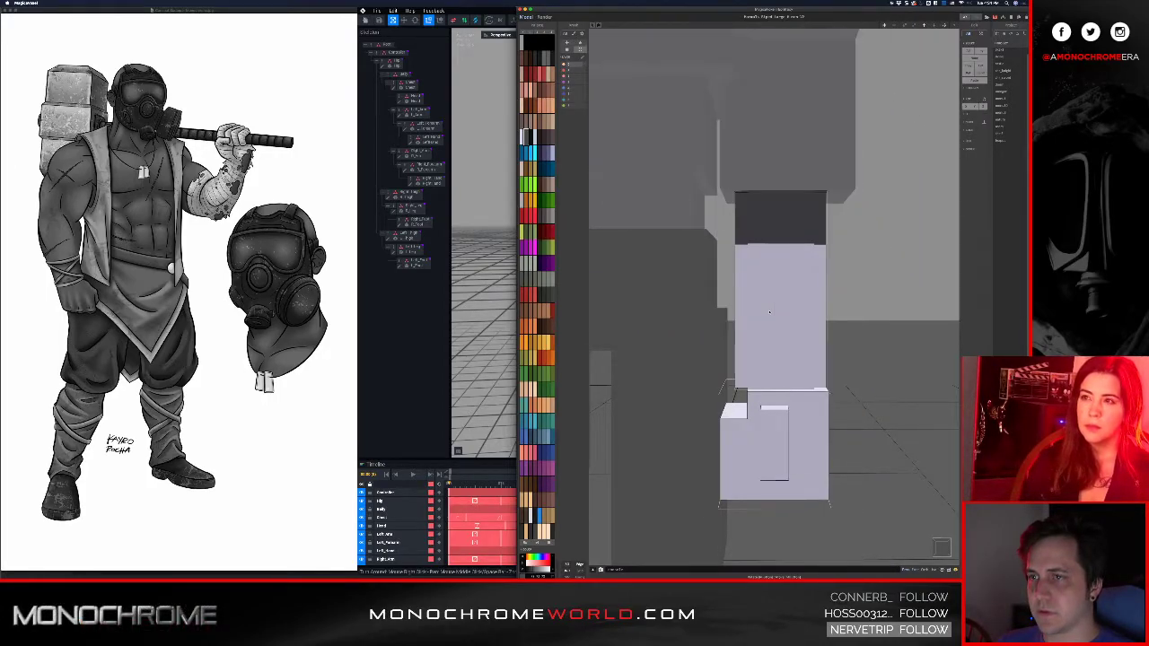
pyautogui.doubleClick(769, 311)
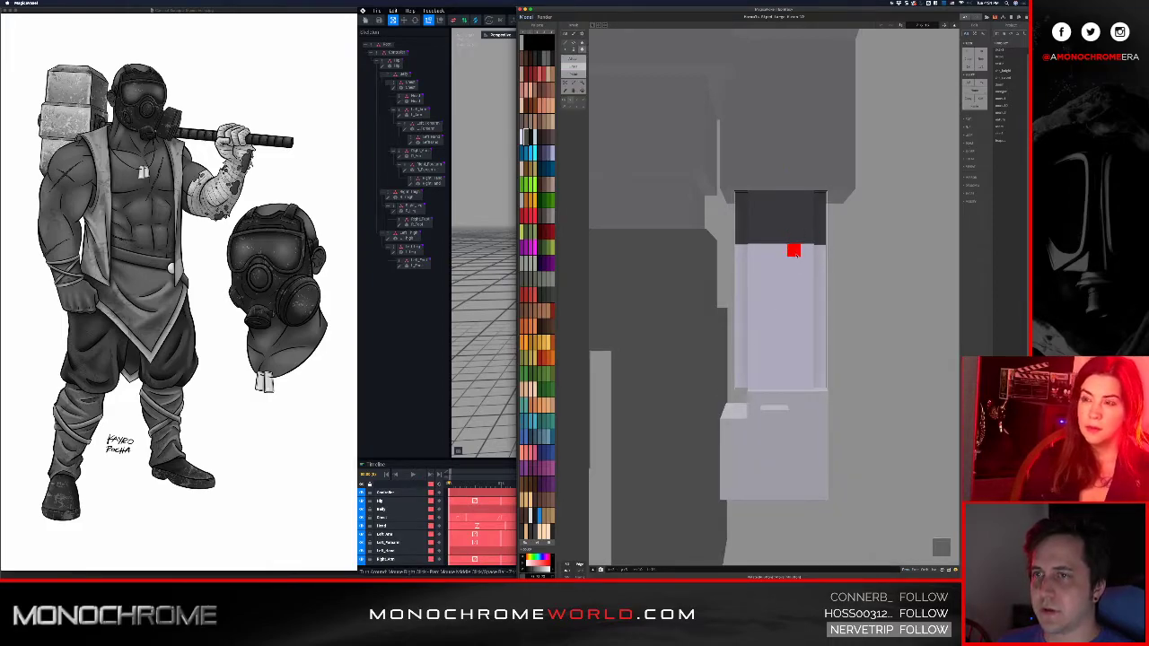
pyautogui.moveTo(793, 251); pyautogui.dragTo(768, 251)
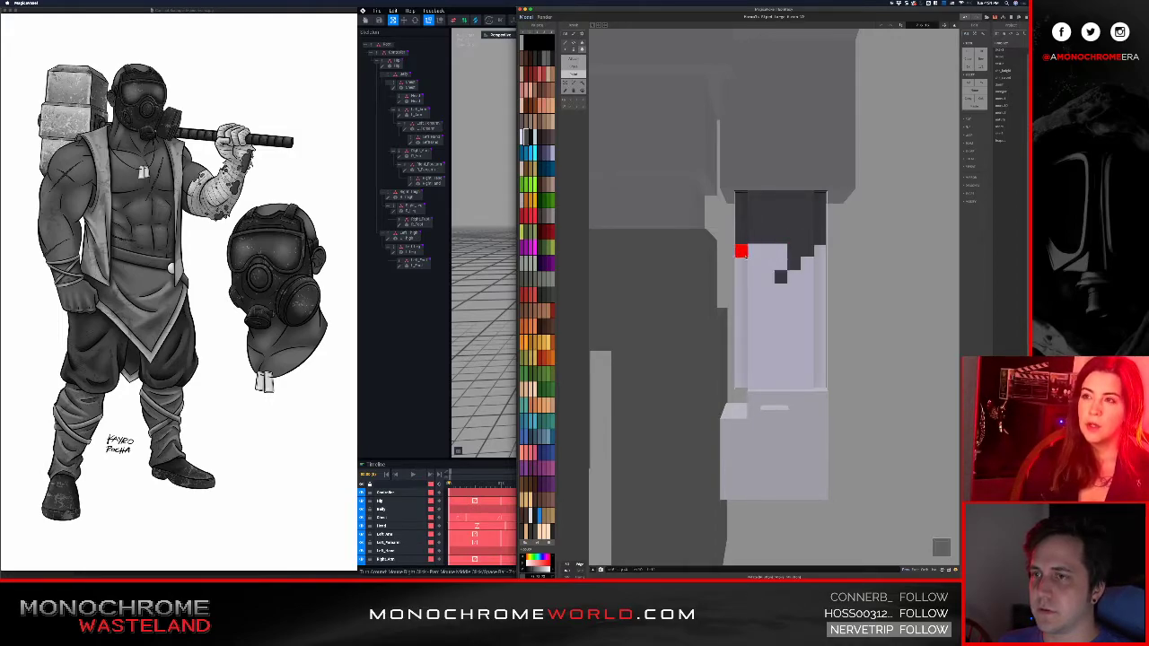
# - Isolate the left forearm and paint dark grey notches and torn patches on the next sides of the bandage
pyautogui.moveTo(805, 287)
pyautogui.mouseDown(button='right')
pyautogui.moveTo(709, 322)
pyautogui.moveTo(748, 316)
pyautogui.moveTo(748, 342)
pyautogui.moveTo(817, 300)
pyautogui.moveTo(831, 325)
pyautogui.moveTo(751, 326)
pyautogui.moveTo(839, 307)
pyautogui.moveTo(839, 295)
pyautogui.mouseUp(button='right')
pyautogui.press('`')
pyautogui.moveTo(839, 296); pyautogui.dragTo(768, 323, button='middle')
pyautogui.scroll(4, 762, 314)
pyautogui.moveTo(781, 300); pyautogui.dragTo(730, 300)
pyautogui.moveTo(730, 300)
pyautogui.mouseDown(button='right')
pyautogui.moveTo(815, 321)
pyautogui.moveTo(833, 308)
pyautogui.moveTo(769, 365)
pyautogui.mouseUp(button='right')
pyautogui.moveTo(791, 385)
pyautogui.mouseDown()
pyautogui.moveTo(810, 392)
pyautogui.moveTo(795, 403)
pyautogui.moveTo(806, 422)
pyautogui.mouseUp()
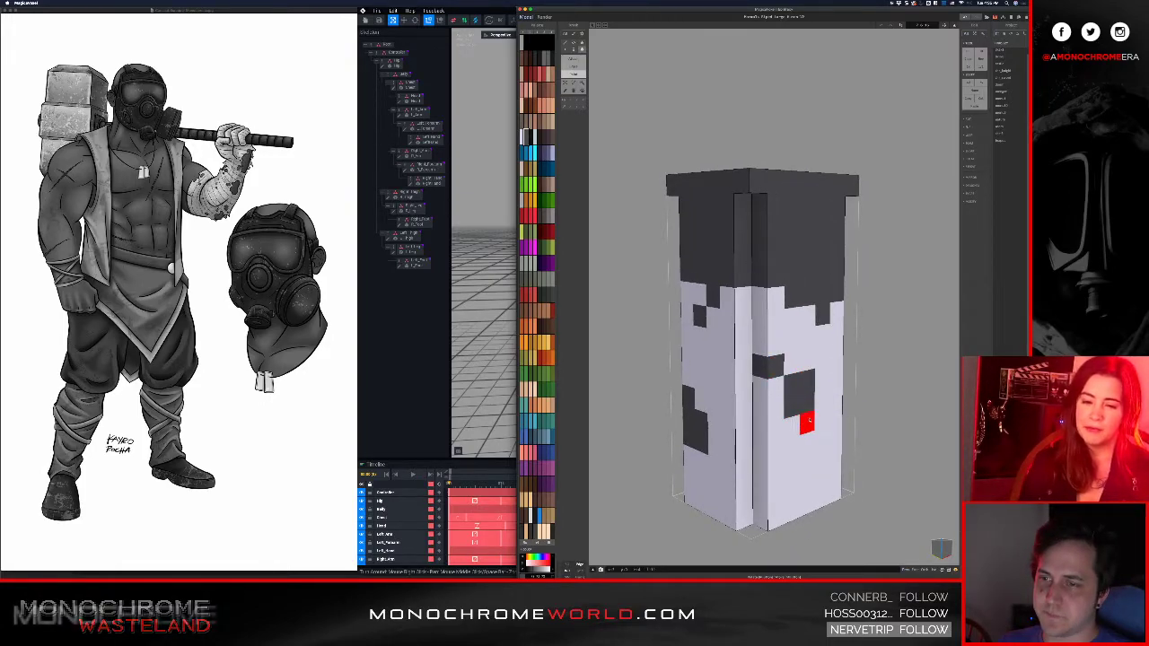
# - Paint jagged dark grey tears across the middle of the forearm bandage's remaining sides
pyautogui.moveTo(820, 420); pyautogui.dragTo(721, 392, button='right')
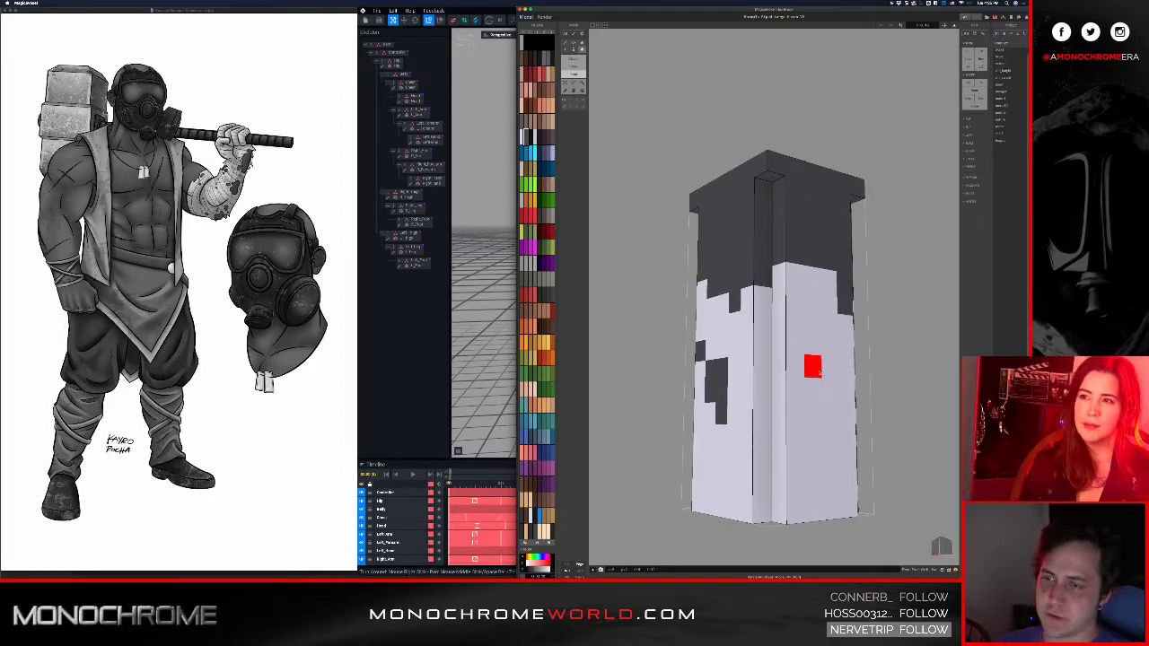
pyautogui.moveTo(828, 336); pyautogui.dragTo(791, 411)
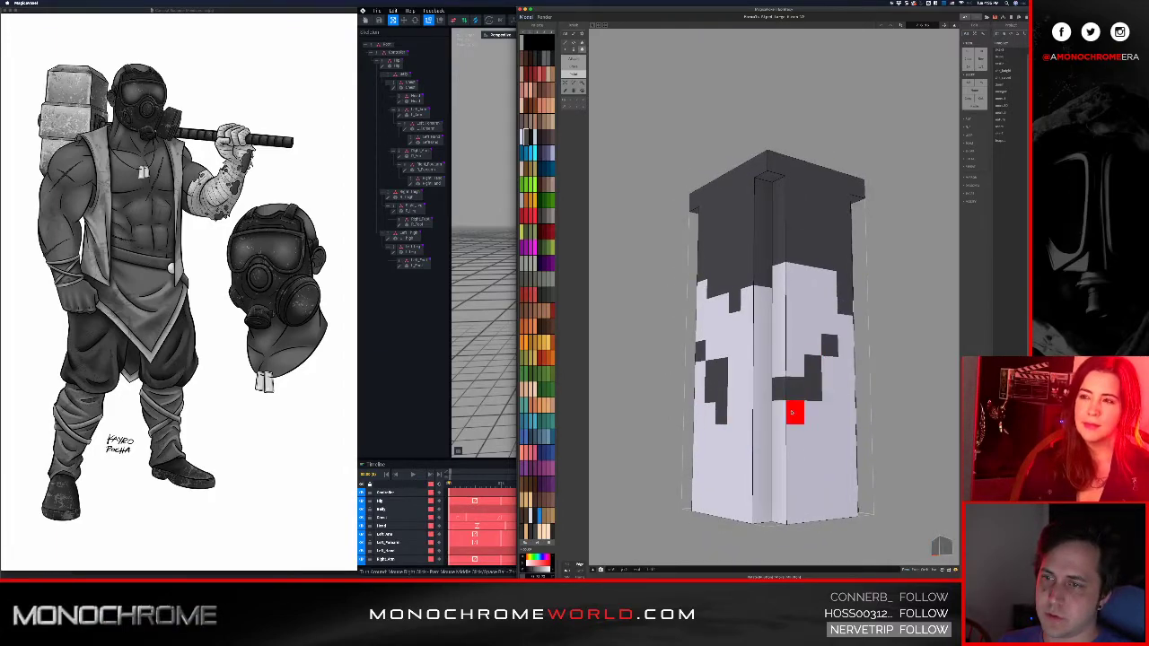
pyautogui.moveTo(846, 389); pyautogui.dragTo(748, 403, button='right')
pyautogui.moveTo(781, 407); pyautogui.dragTo(799, 406)
pyautogui.scroll(-3, 843, 360)
pyautogui.moveTo(815, 405)
pyautogui.mouseDown(button='right')
pyautogui.moveTo(797, 349)
pyautogui.moveTo(820, 432)
pyautogui.mouseUp(button='right')
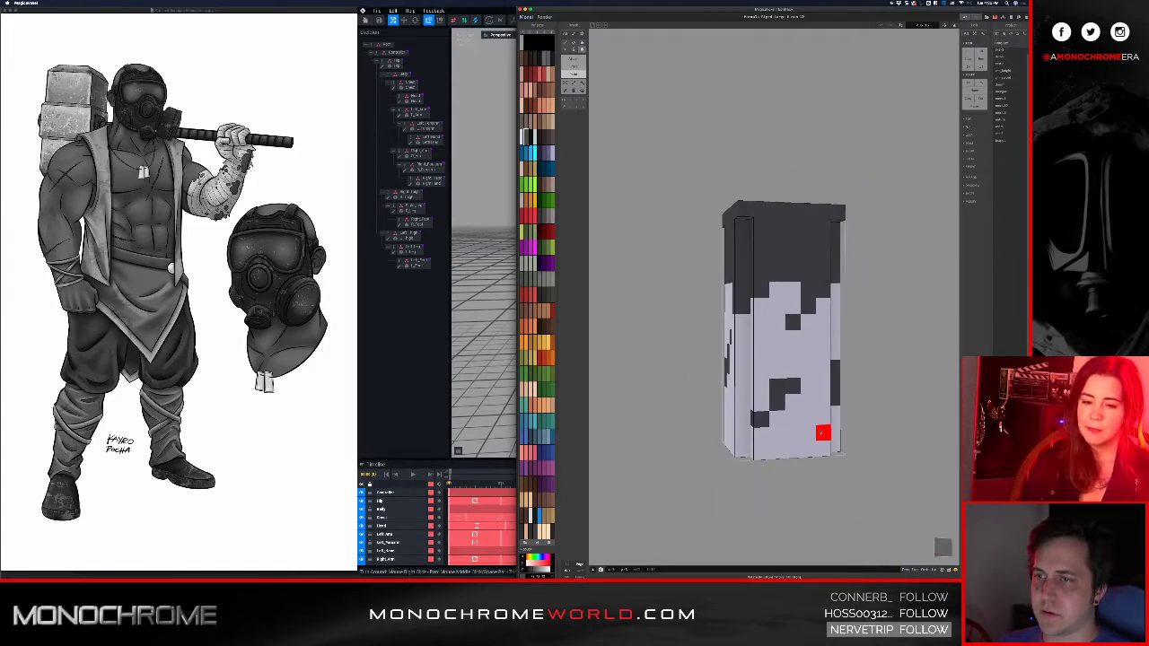
# - Show the whole model again, open the left hand for voxel editing and paint dark grey patches along its lower edge
pyautogui.moveTo(807, 432); pyautogui.dragTo(766, 407, button='middle')
pyautogui.press('`')
pyautogui.moveTo(730, 415); pyautogui.dragTo(737, 418, button='right')
pyautogui.moveTo(755, 451); pyautogui.dragTo(759, 365, button='middle')
pyautogui.press('Tab')
pyautogui.doubleClick(736, 407)
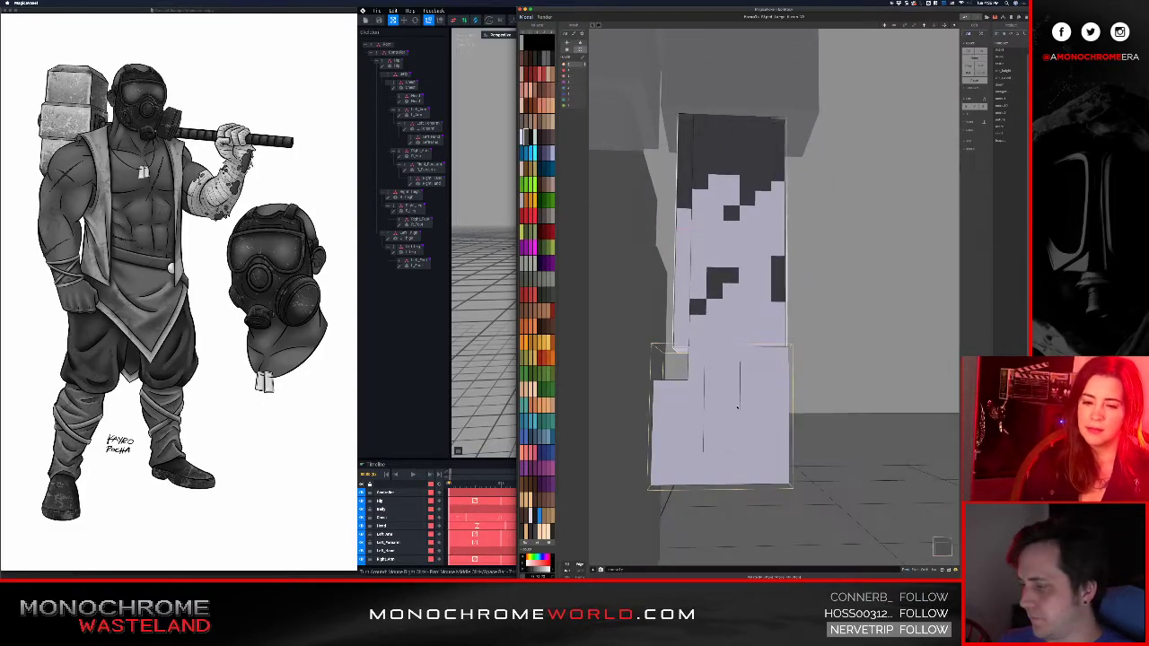
pyautogui.doubleClick(737, 408)
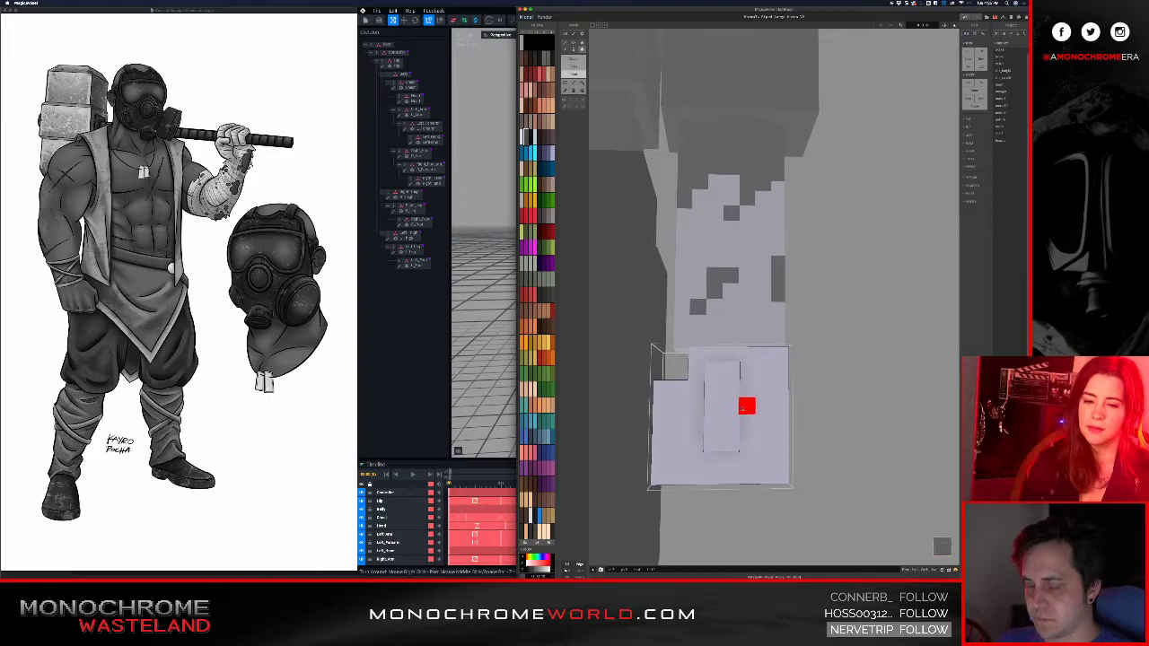
pyautogui.moveTo(761, 423)
pyautogui.mouseDown(button='right')
pyautogui.moveTo(725, 361)
pyautogui.moveTo(728, 392)
pyautogui.moveTo(736, 367)
pyautogui.mouseUp(button='right')
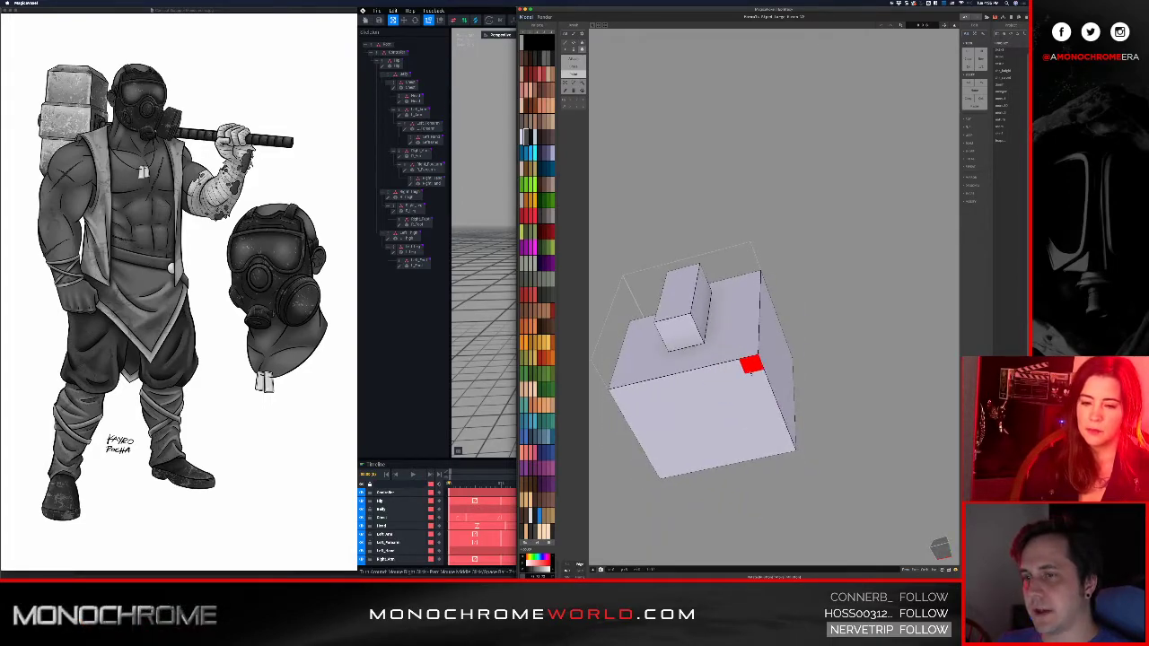
pyautogui.click(743, 370)
pyautogui.click(722, 387)
pyautogui.moveTo(747, 343)
pyautogui.mouseDown()
pyautogui.moveTo(769, 339)
pyautogui.moveTo(770, 363)
pyautogui.mouseUp()
# - Paint dark grey torn patches across the left hand's underside and neighbouring side face
pyautogui.moveTo(770, 364); pyautogui.dragTo(722, 333, button='right')
pyautogui.click(743, 357)
pyautogui.click(747, 382)
pyautogui.click(760, 400)
pyautogui.click(760, 418)
pyautogui.moveTo(705, 418); pyautogui.dragTo(767, 389, button='right')
pyautogui.moveTo(749, 338); pyautogui.dragTo(707, 359)
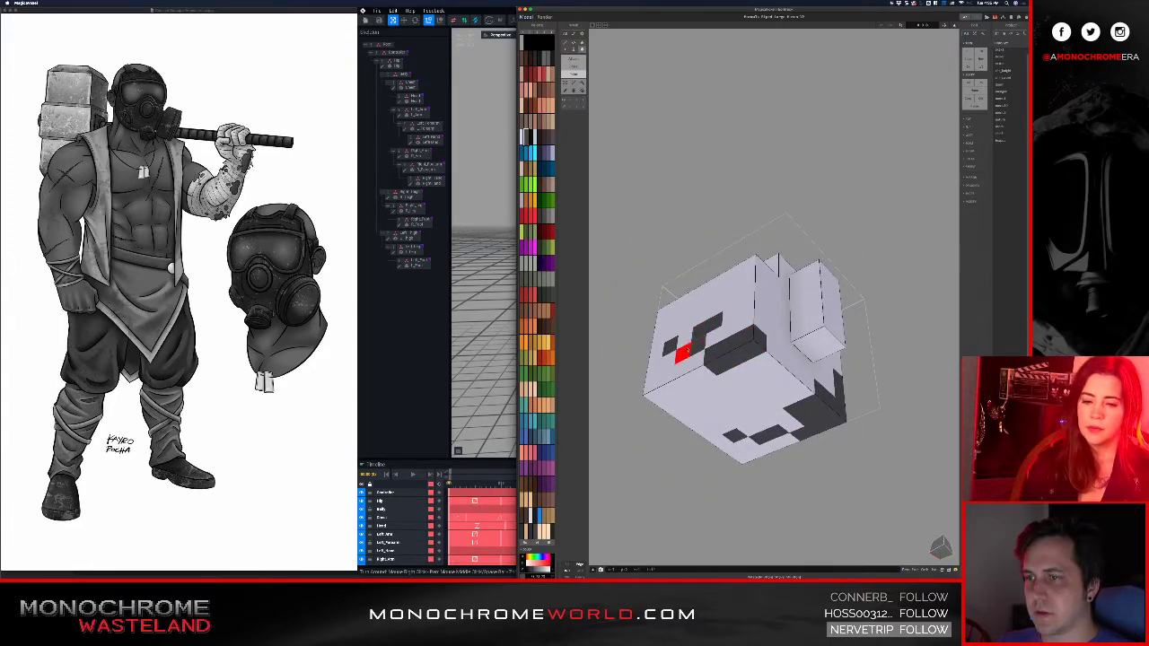
pyautogui.click(684, 339)
# - Paint a dark grey patch around the left hand's lower corner and bring the whole character back into view
pyautogui.moveTo(682, 353)
pyautogui.mouseDown(button='right')
pyautogui.moveTo(802, 410)
pyautogui.moveTo(814, 431)
pyautogui.mouseUp(button='right')
pyautogui.moveTo(789, 429)
pyautogui.mouseDown()
pyautogui.moveTo(820, 434)
pyautogui.moveTo(791, 389)
pyautogui.mouseUp()
pyautogui.moveTo(791, 399); pyautogui.dragTo(744, 395, button='right')
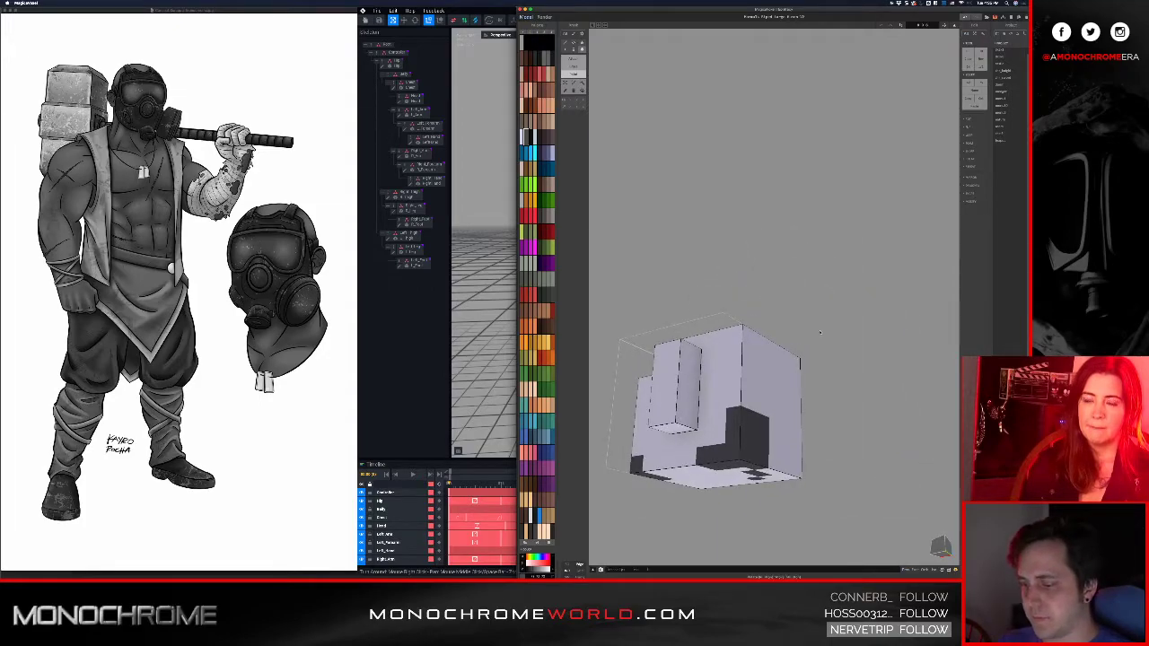
pyautogui.press('/')
pyautogui.scroll(-6, 713, 341)
pyautogui.moveTo(712, 341); pyautogui.dragTo(779, 359, button='right')
pyautogui.scroll(-3, 787, 307)
pyautogui.scroll(-2, 787, 307)
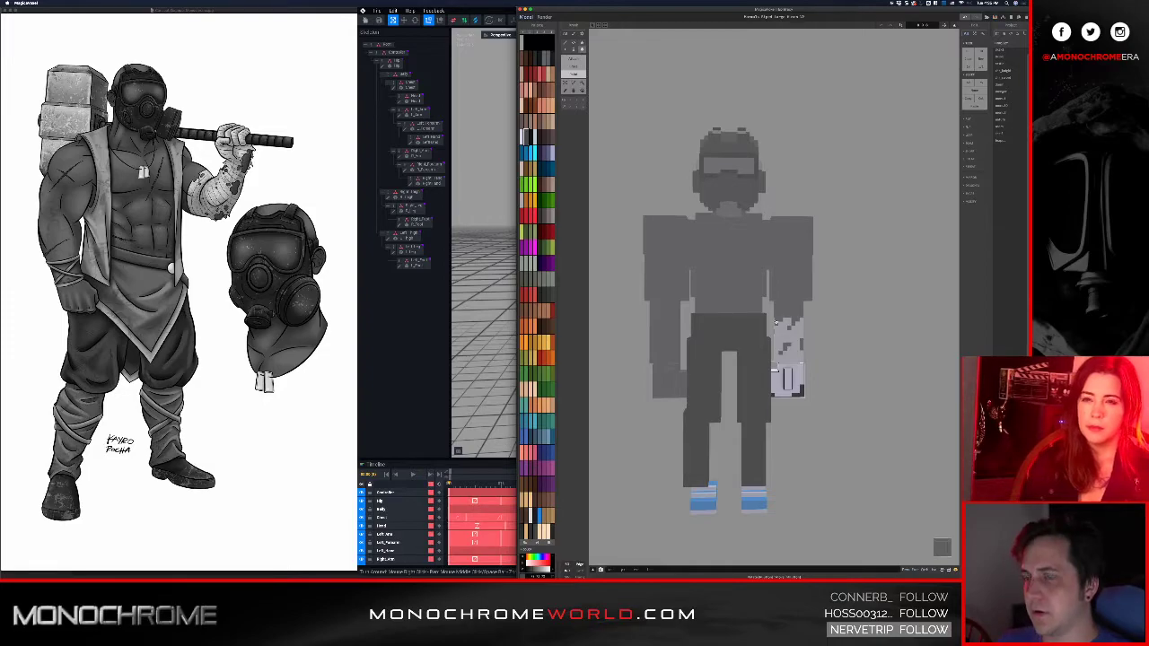
# - Switch to VoxEdit and sync the updated models from MagicaVoxel
pyautogui.click(482, 9)
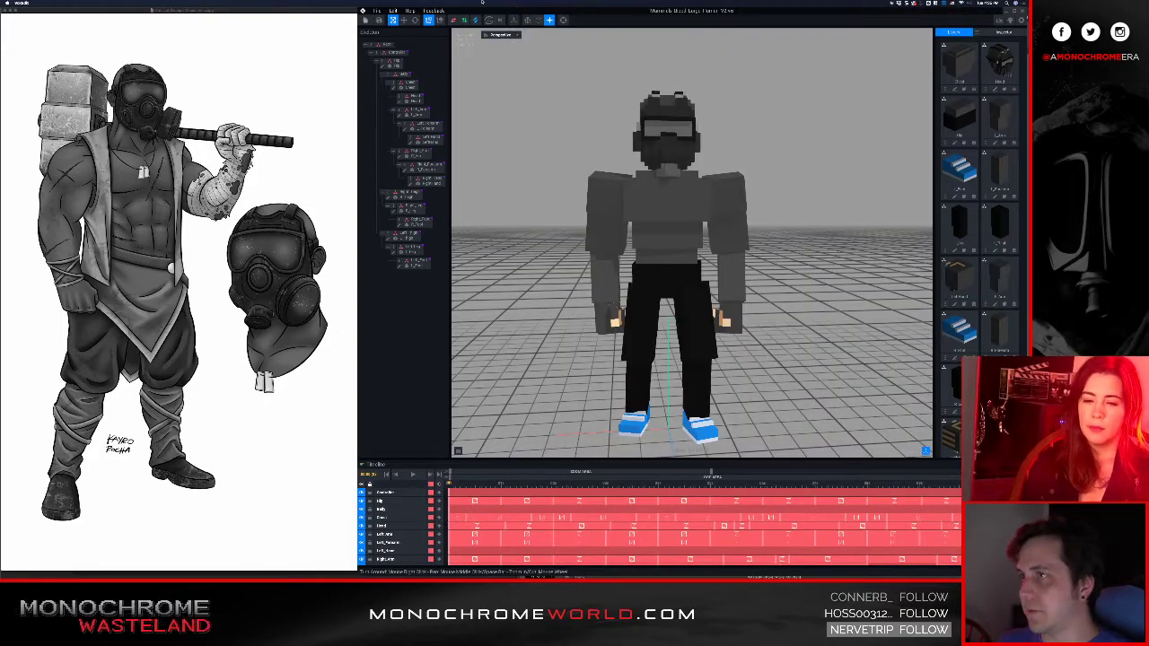
pyautogui.click(377, 10)
pyautogui.moveTo(404, 54)
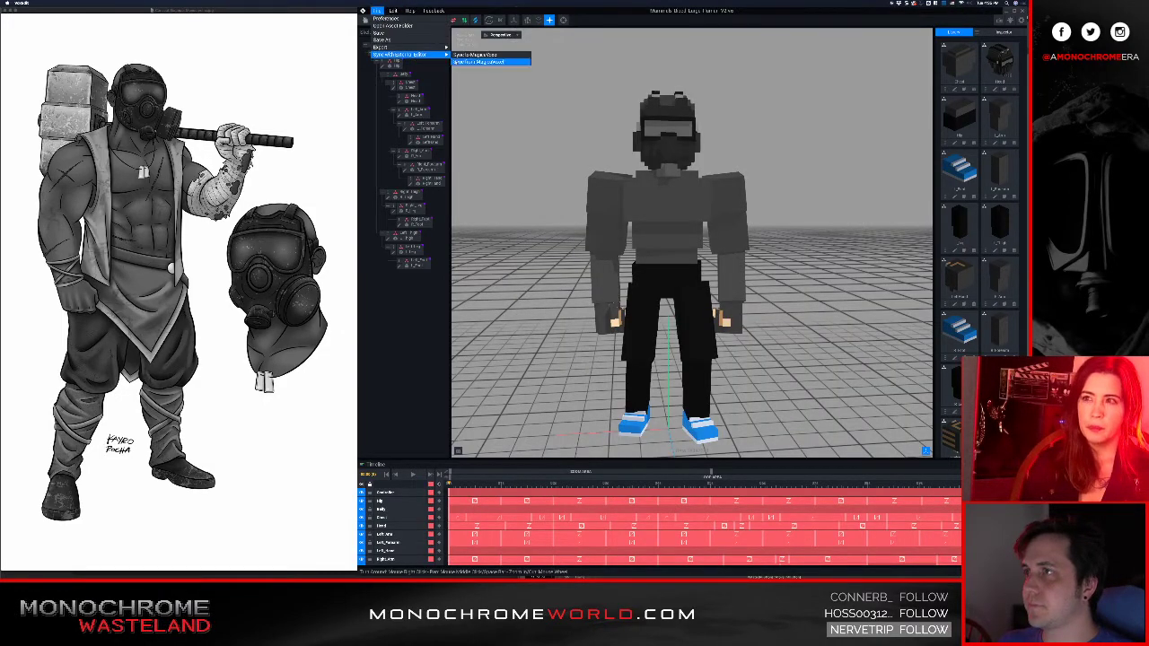
pyautogui.click(489, 61)
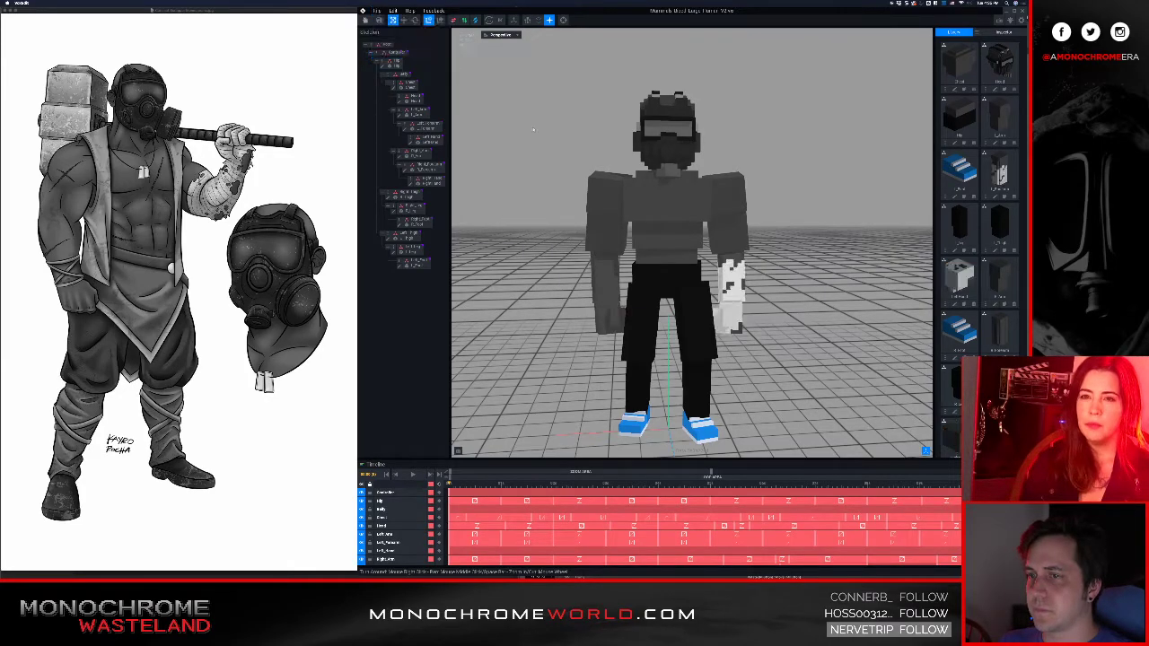
# - Examine the synced character's bandaged arm, torso and overall proportions against the reference from several angles
pyautogui.moveTo(619, 253); pyautogui.dragTo(645, 210, button='right')
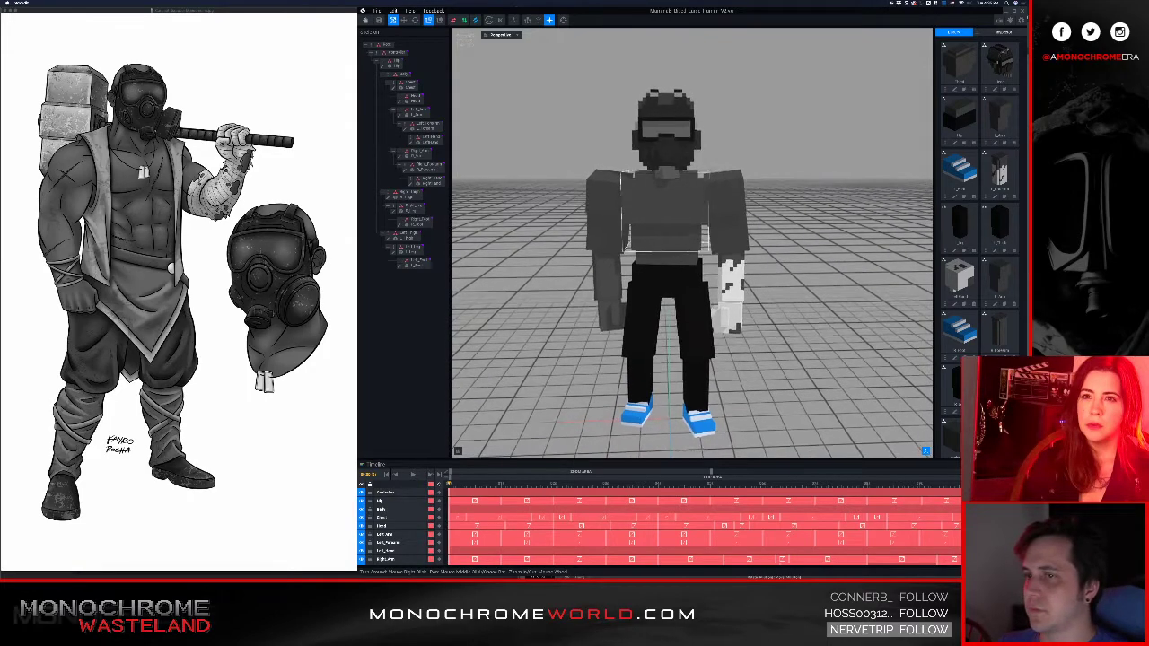
pyautogui.scroll(3, 646, 215)
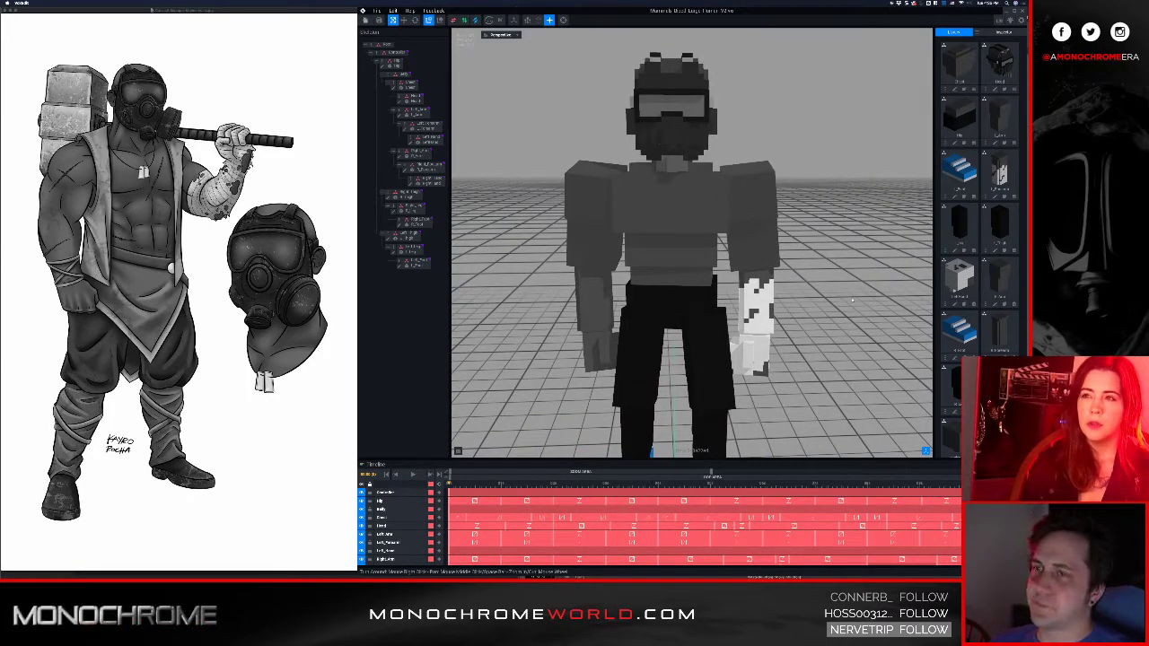
pyautogui.moveTo(753, 231); pyautogui.dragTo(753, 237, button='right')
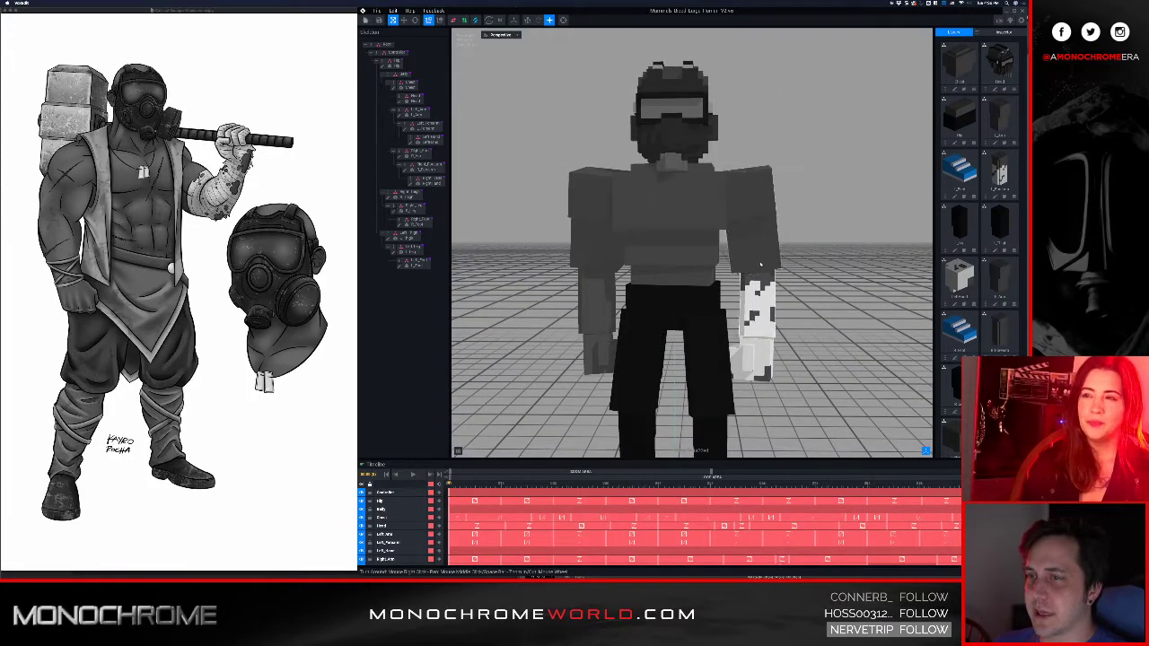
pyautogui.moveTo(602, 311); pyautogui.dragTo(599, 310, button='right')
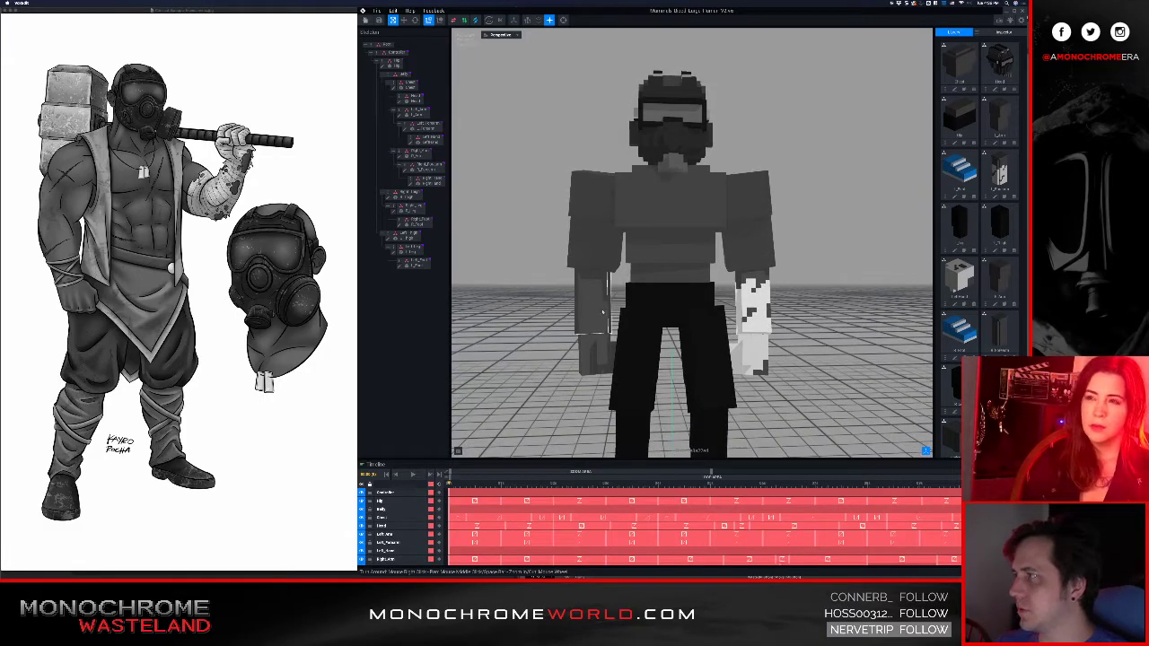
pyautogui.moveTo(602, 313); pyautogui.dragTo(639, 269, button='middle')
pyautogui.scroll(-3, 643, 262)
pyautogui.moveTo(644, 261); pyautogui.dragTo(645, 258, button='right')
pyautogui.scroll(5, 641, 222)
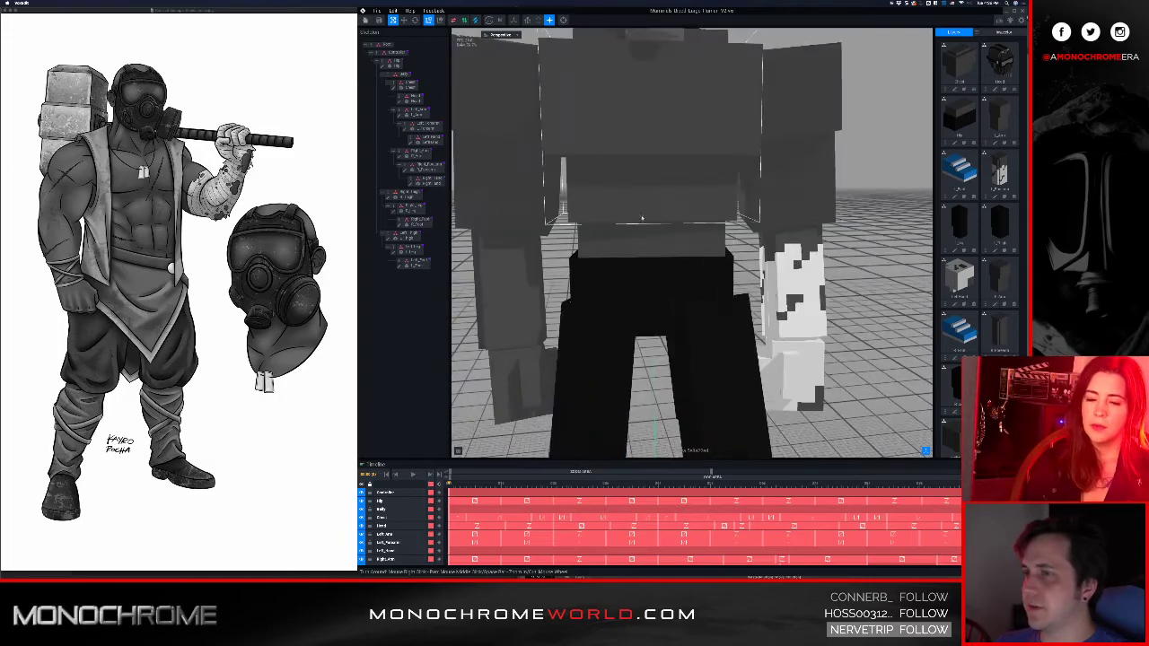
pyautogui.moveTo(642, 222); pyautogui.dragTo(644, 274, button='middle')
pyautogui.scroll(-3, 638, 190)
pyautogui.moveTo(638, 190); pyautogui.dragTo(638, 190, button='right')
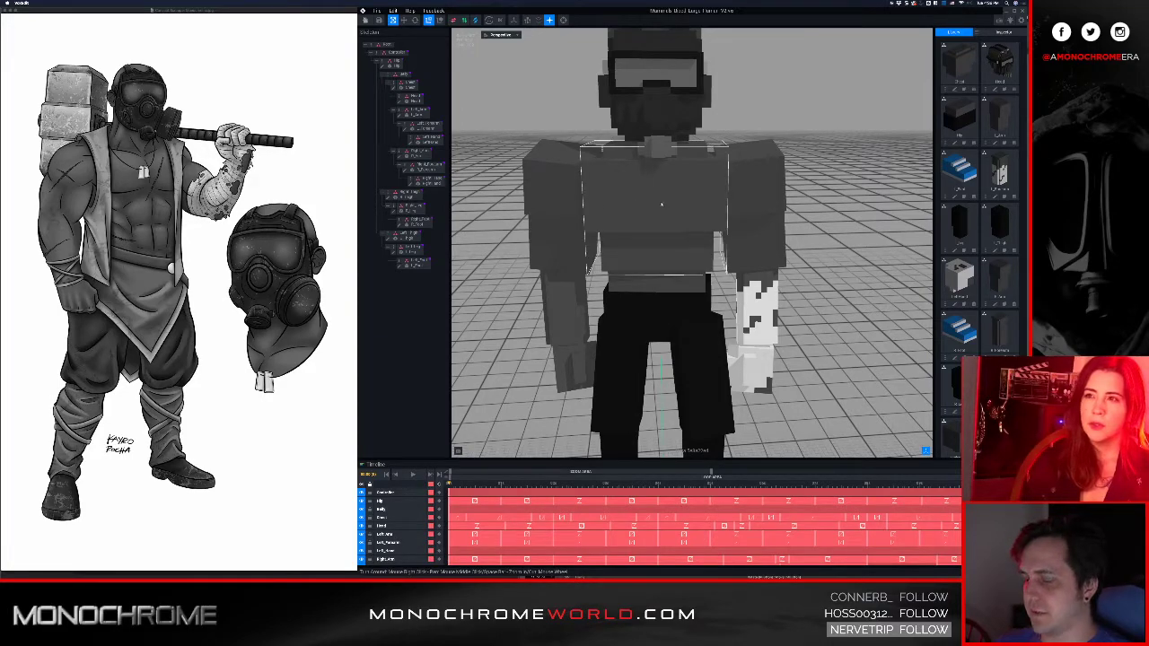
# - Switch back to MagicaVoxel and open the character's chest for voxel editing
pyautogui.press('super+Tab')
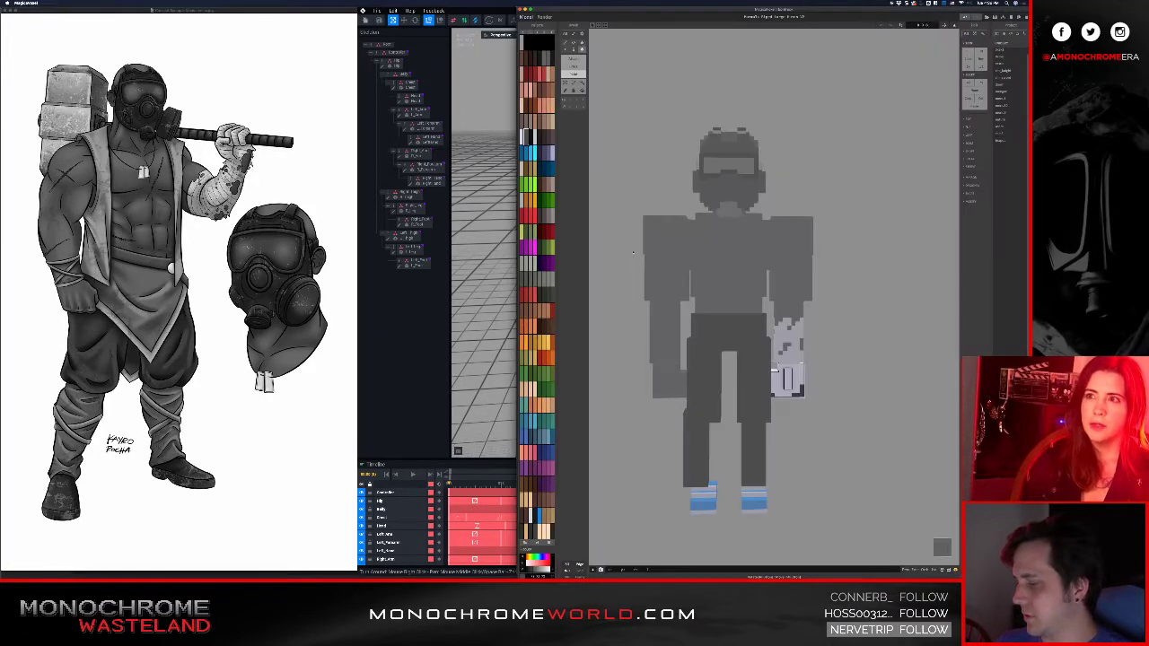
pyautogui.press('Tab')
pyautogui.hotkey('shift', 'Tab')
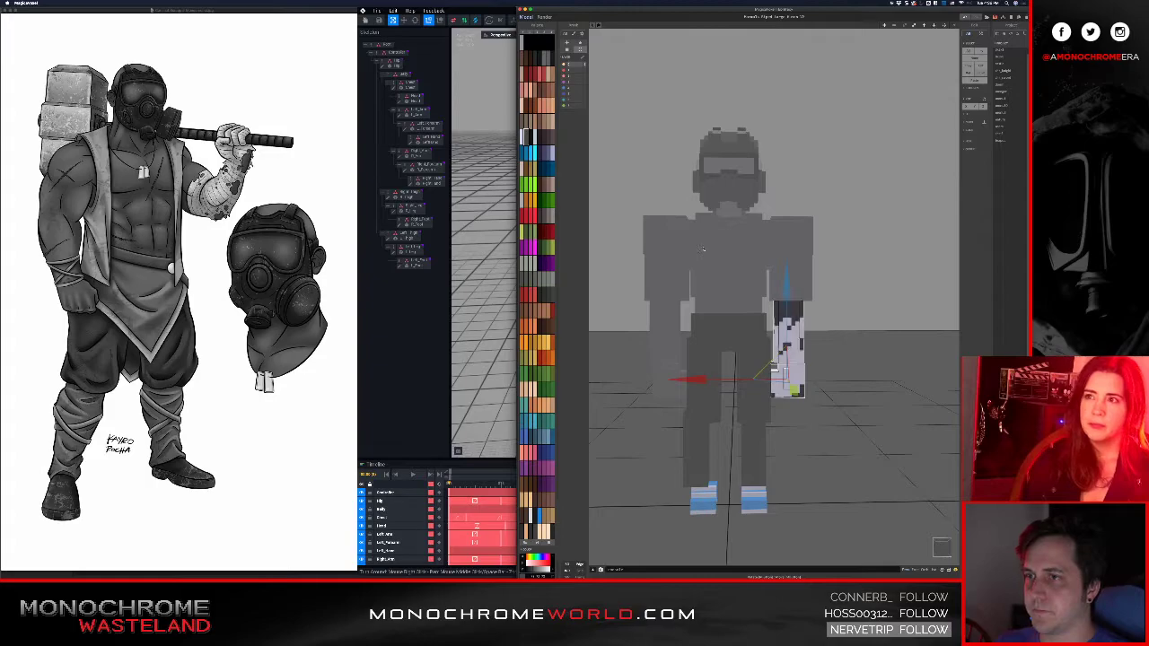
pyautogui.hotkey('shift', 'Tab')
pyautogui.hotkey('shift', 'Tab')
pyautogui.doubleClick(703, 249)
pyautogui.moveTo(710, 240); pyautogui.dragTo(720, 272, button='right')
pyautogui.scroll(3, 720, 272)
pyautogui.moveTo(721, 272); pyautogui.dragTo(760, 289, button='middle')
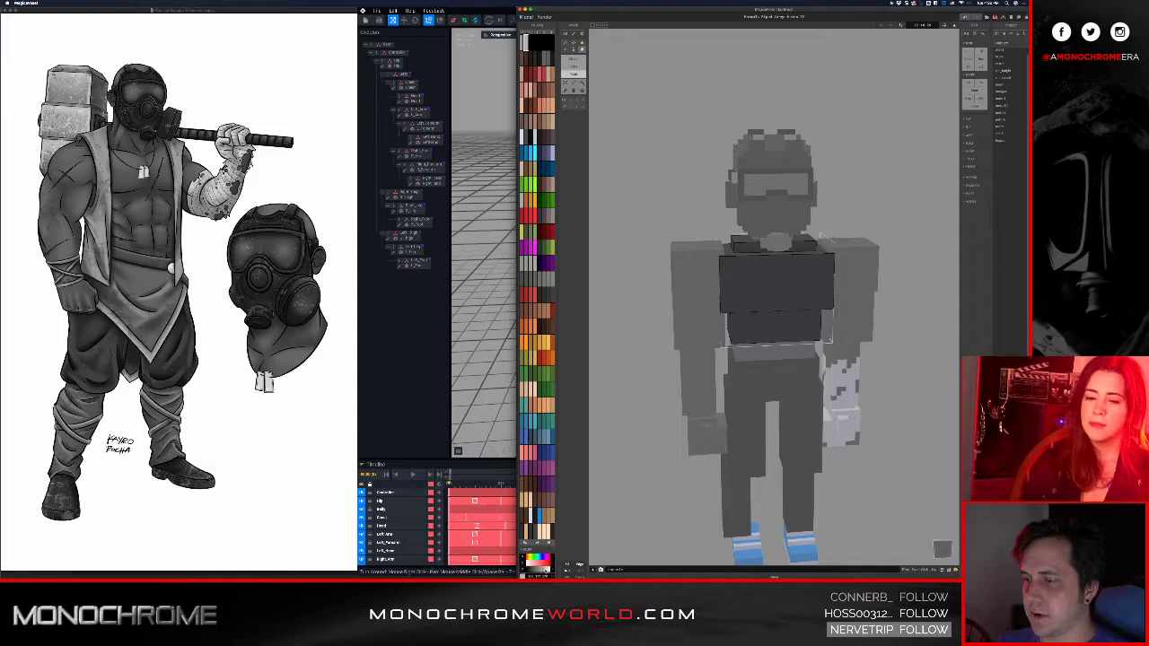
# - Erase the upper front edges of the raised blocks beside the neck to form a step
pyautogui.scroll(3, 782, 280)
pyautogui.moveTo(781, 280); pyautogui.dragTo(728, 348, button='middle')
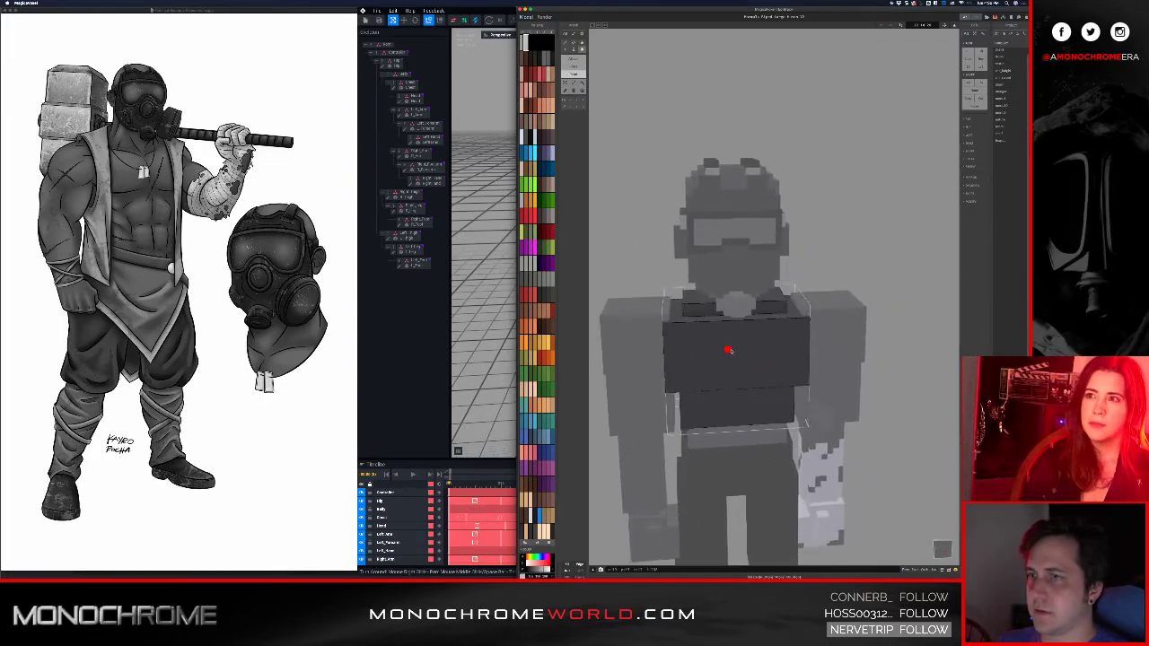
pyautogui.scroll(5, 727, 349)
pyautogui.moveTo(654, 387); pyautogui.dragTo(704, 359, button='middle')
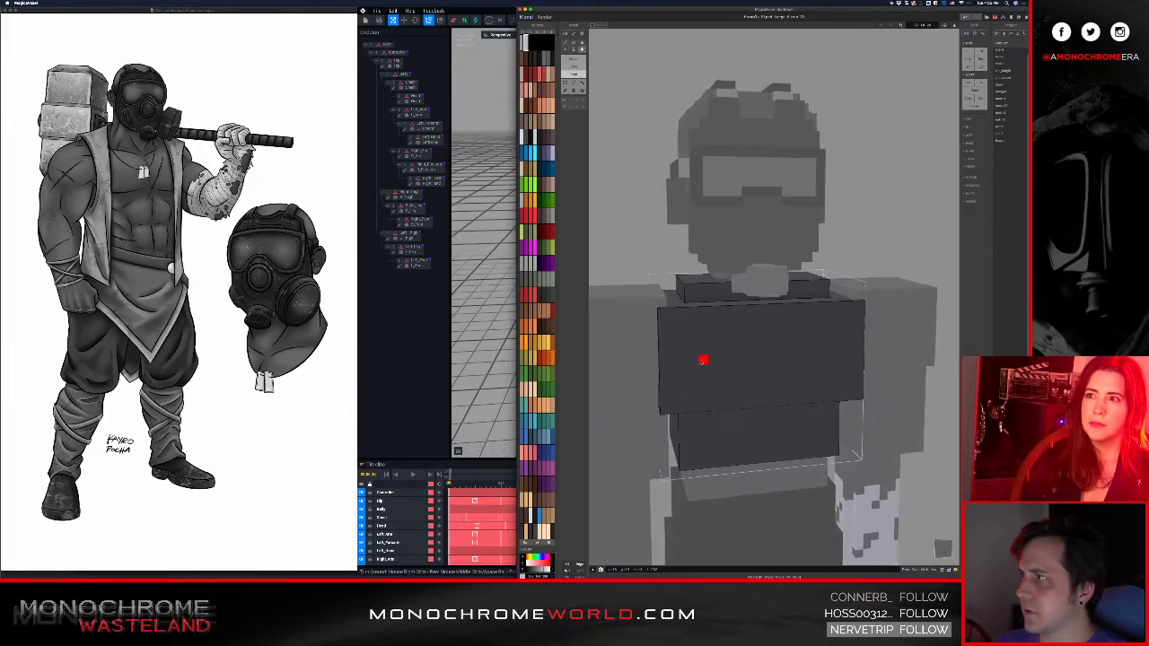
pyautogui.scroll(-2, 702, 359)
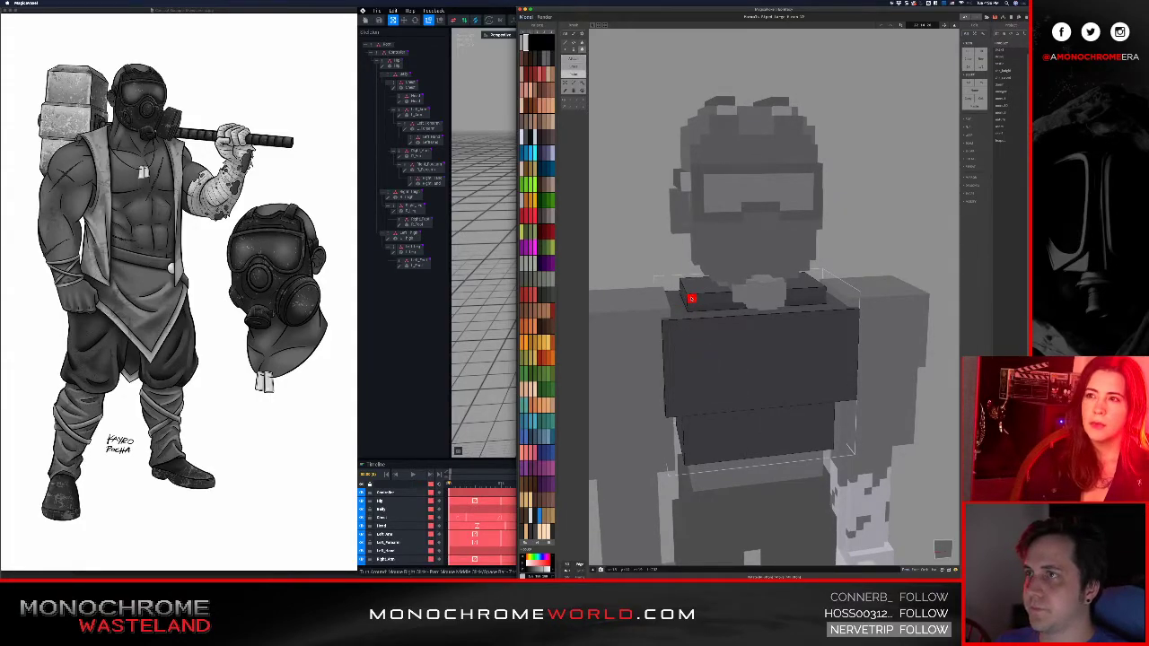
pyautogui.moveTo(692, 298); pyautogui.dragTo(708, 284, button='right')
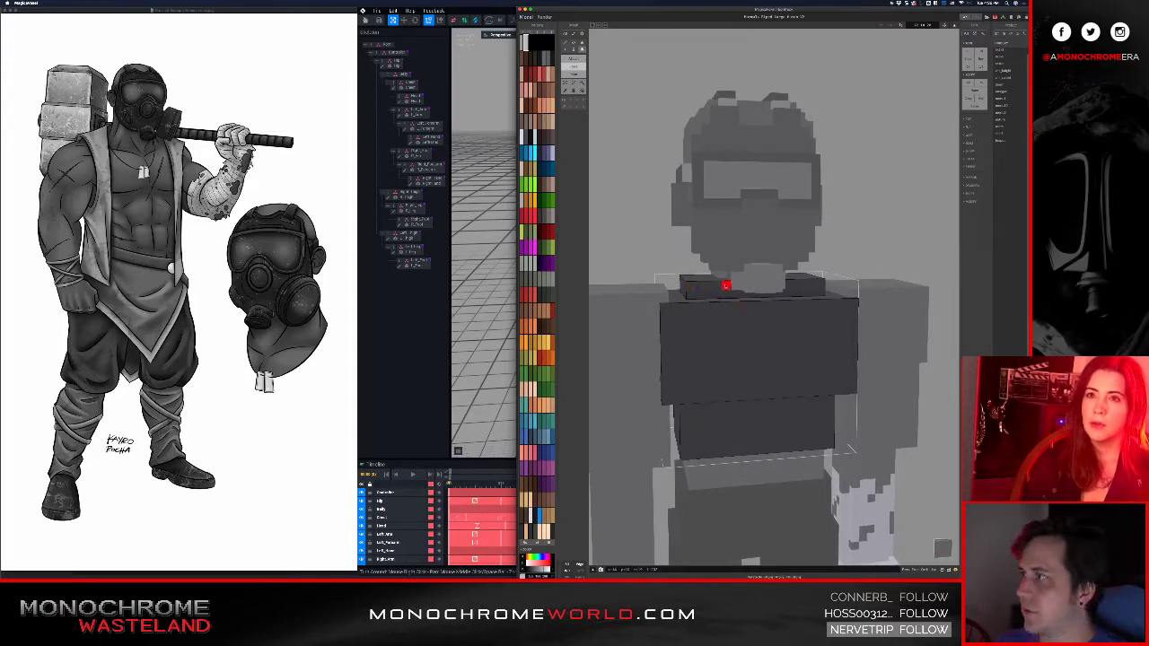
pyautogui.scroll(3, 716, 286)
pyautogui.moveTo(664, 294)
pyautogui.mouseDown(button='right')
pyautogui.moveTo(692, 290)
pyautogui.moveTo(705, 308)
pyautogui.moveTo(784, 281)
pyautogui.moveTo(649, 290)
pyautogui.moveTo(687, 311)
pyautogui.moveTo(645, 298)
pyautogui.mouseUp(button='right')
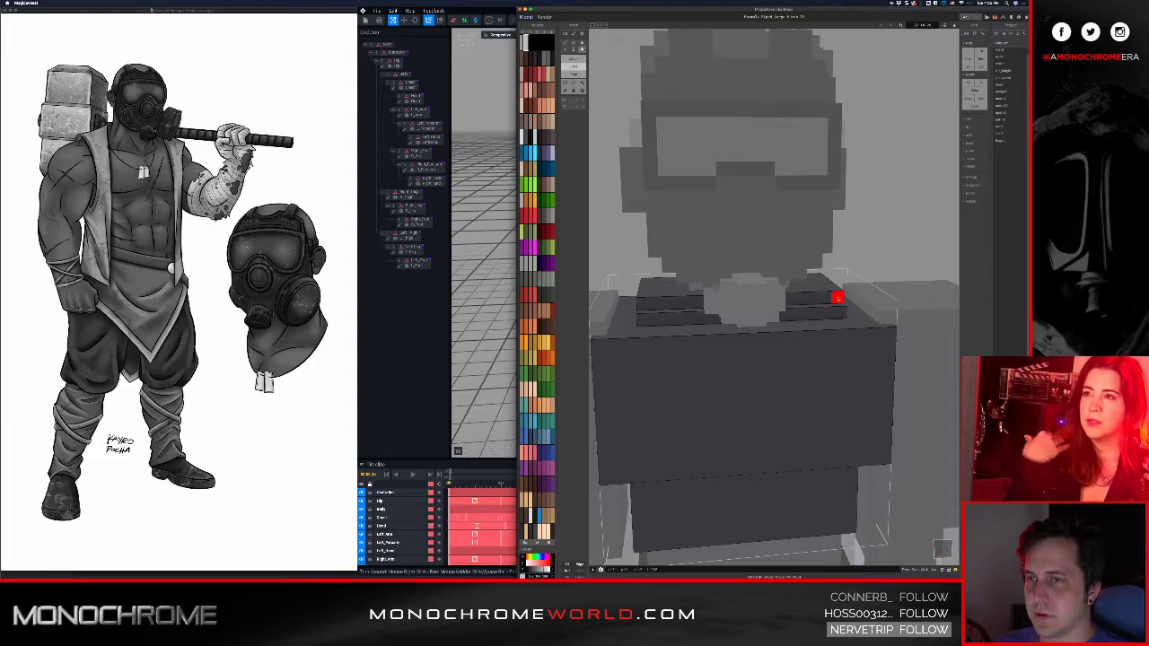
# - Trim the upper side and back edges of the blocks around the neck into a stepped shoulder slope
pyautogui.moveTo(642, 304); pyautogui.dragTo(687, 313, button='right')
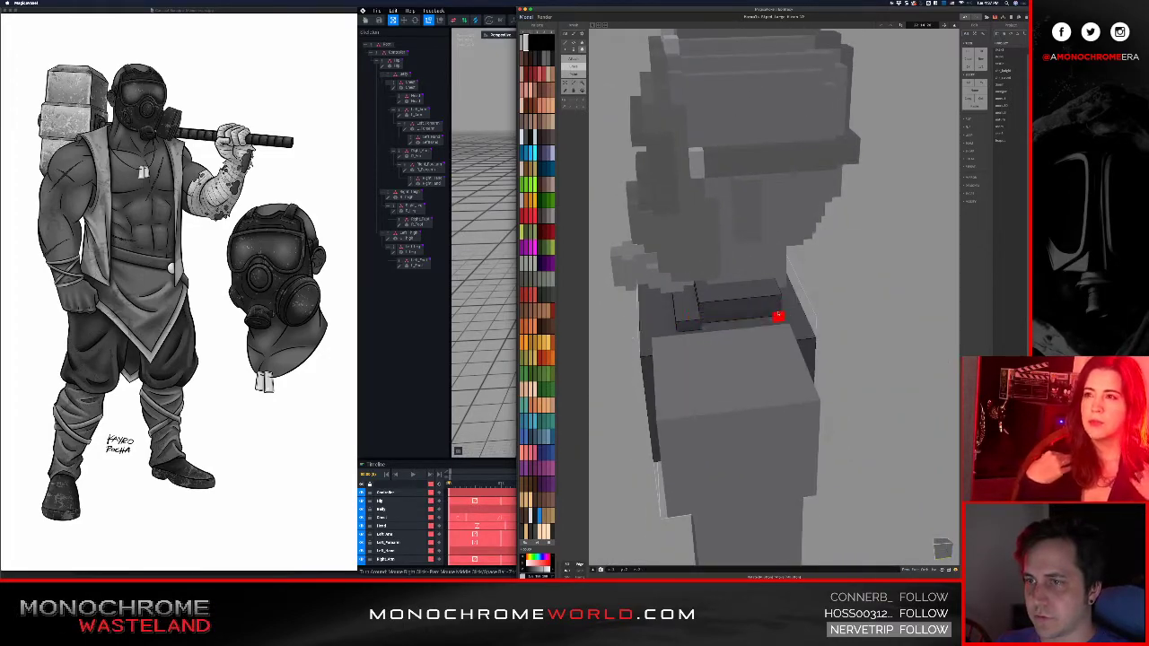
pyautogui.moveTo(777, 308); pyautogui.dragTo(657, 307, button='right')
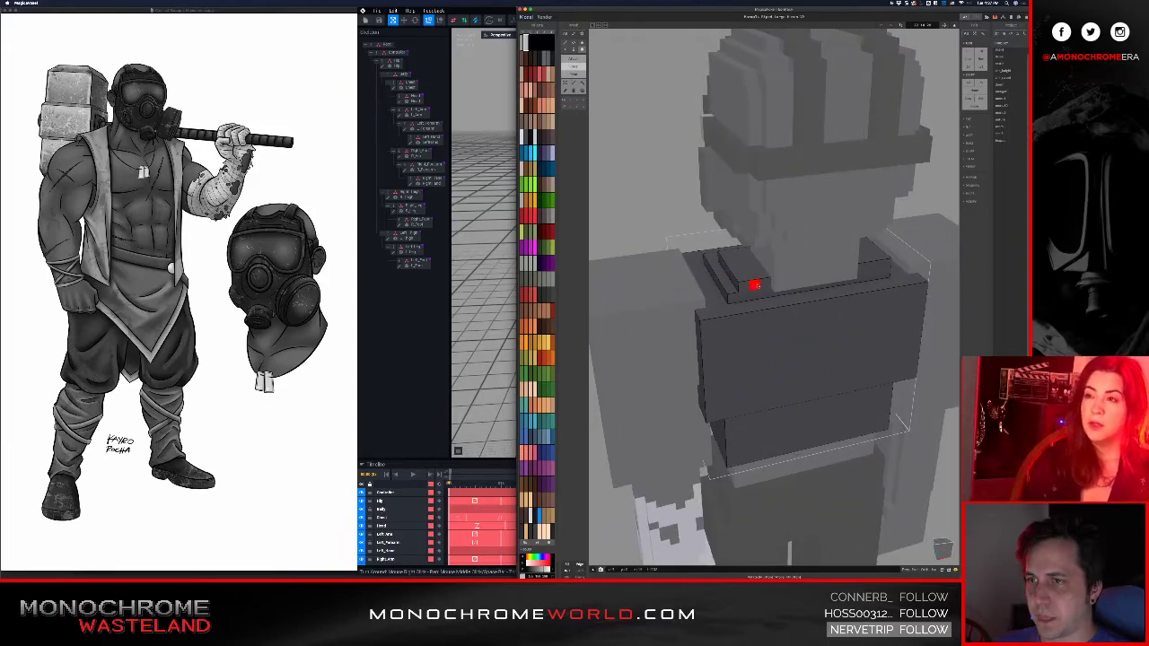
pyautogui.click(884, 265)
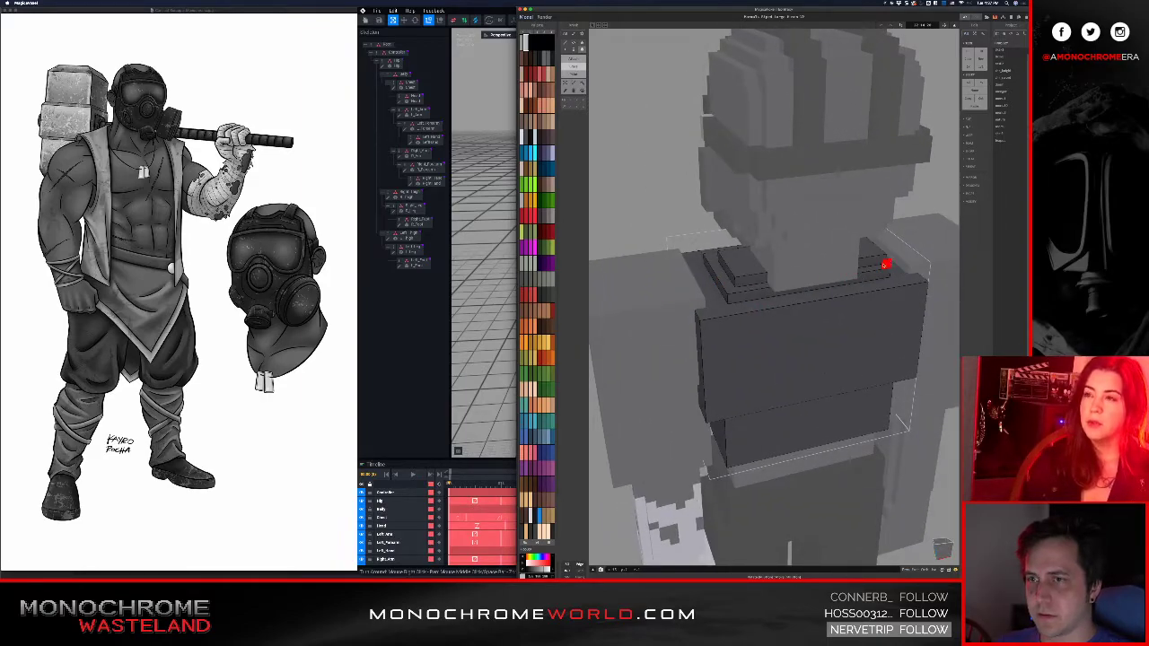
pyautogui.moveTo(886, 263); pyautogui.dragTo(691, 325, button='right')
pyautogui.moveTo(824, 299); pyautogui.dragTo(577, 288, button='right')
pyautogui.scroll(4, 754, 290)
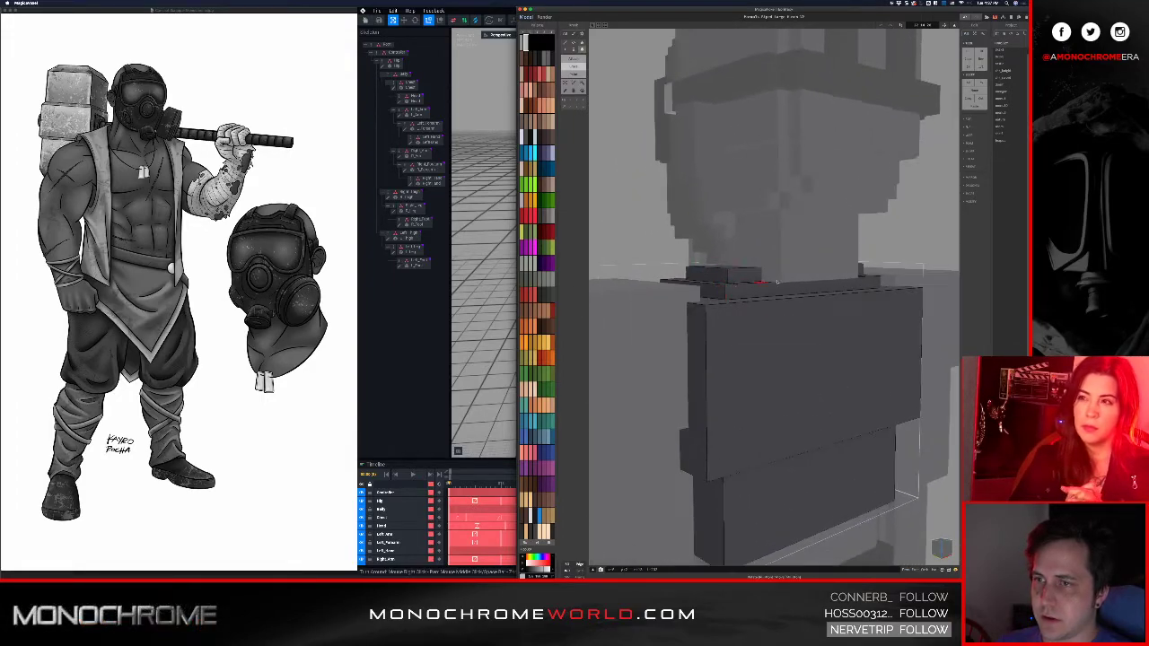
# - Attach voxels around the base of the stepped neck block to widen its lower tier
pyautogui.scroll(4, 830, 267)
pyautogui.moveTo(708, 347); pyautogui.dragTo(665, 370, button='right')
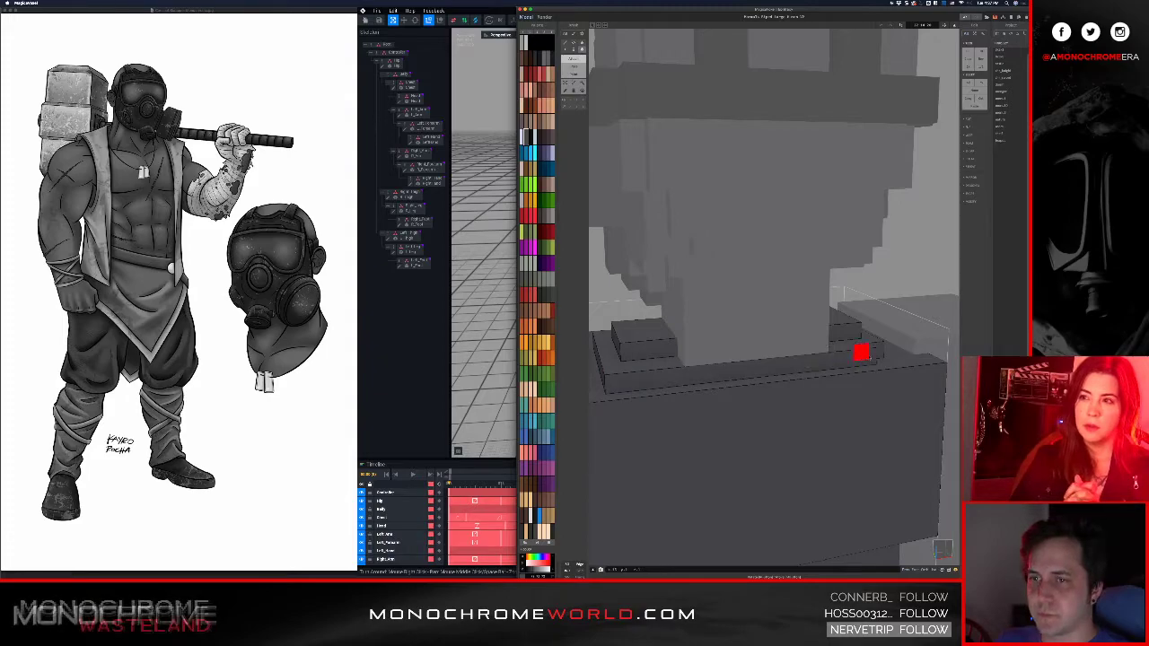
pyautogui.moveTo(731, 371)
pyautogui.mouseDown(button='right')
pyautogui.moveTo(781, 359)
pyautogui.moveTo(712, 403)
pyautogui.moveTo(764, 402)
pyautogui.moveTo(717, 355)
pyautogui.mouseUp(button='right')
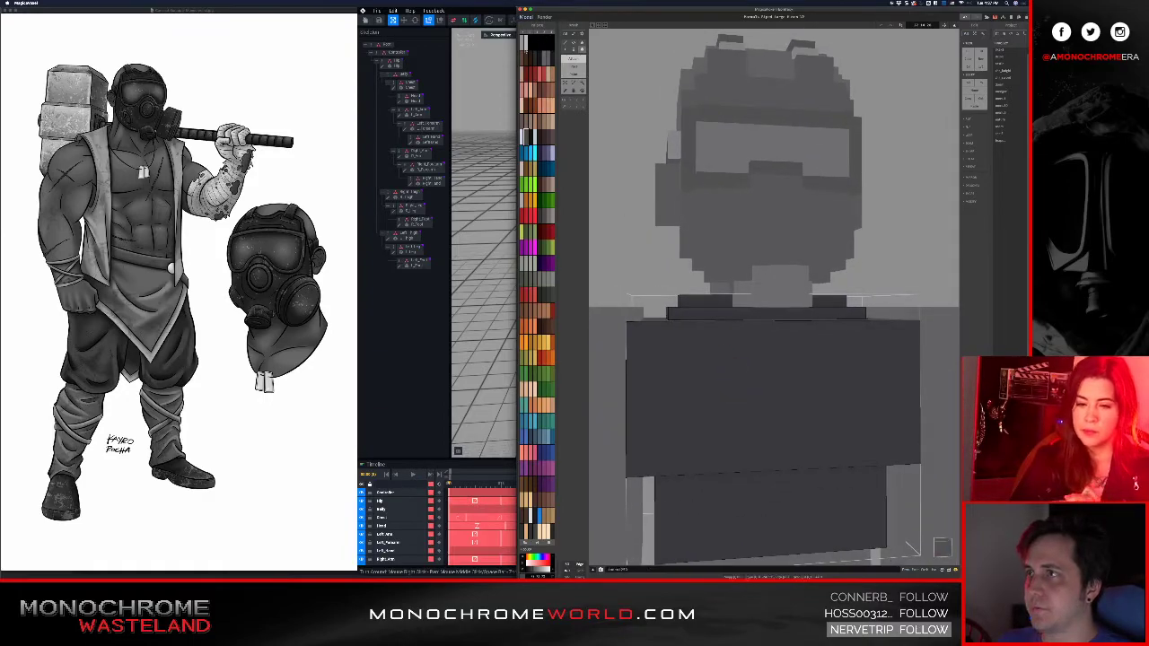
pyautogui.moveTo(638, 312); pyautogui.dragTo(679, 302, button='right')
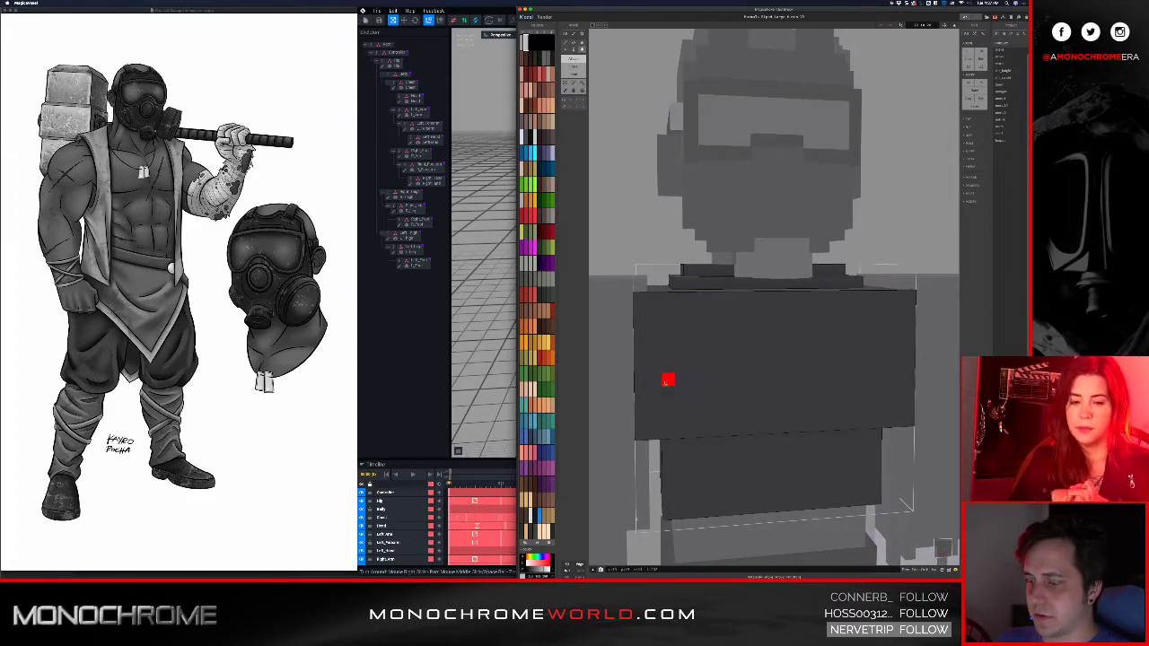
pyautogui.moveTo(668, 354); pyautogui.dragTo(680, 385, button='right')
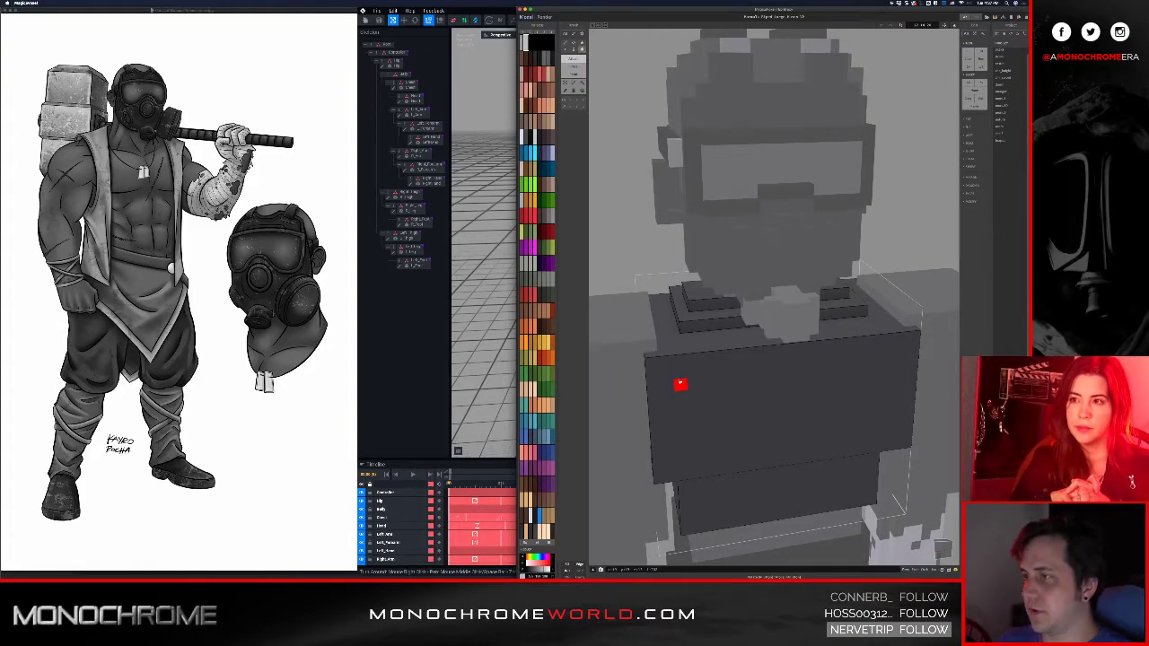
# - Switch to VoxEdit and sync the reshaped chest from MagicaVoxel
pyautogui.press('super+Tab')
pyautogui.click(393, 10)
pyautogui.moveTo(378, 12)
pyautogui.moveTo(415, 55)
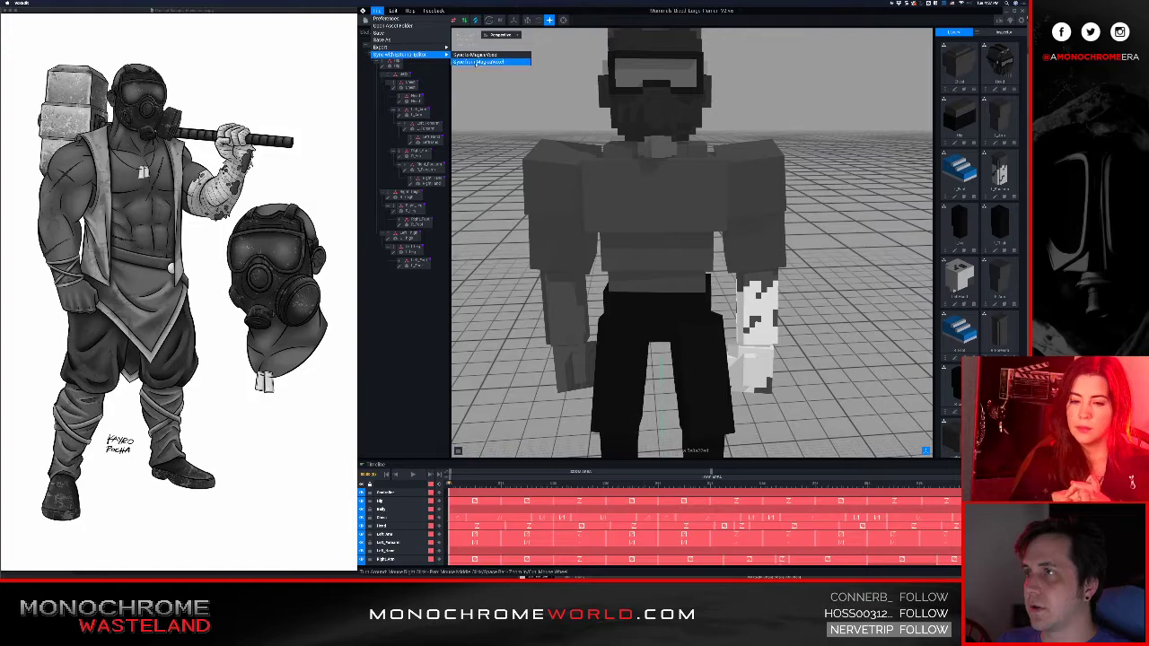
pyautogui.click(477, 62)
# - Select the character's chest in the rig and open its model for voxel editing
pyautogui.moveTo(592, 210); pyautogui.dragTo(630, 228, button='right')
pyautogui.click(631, 228)
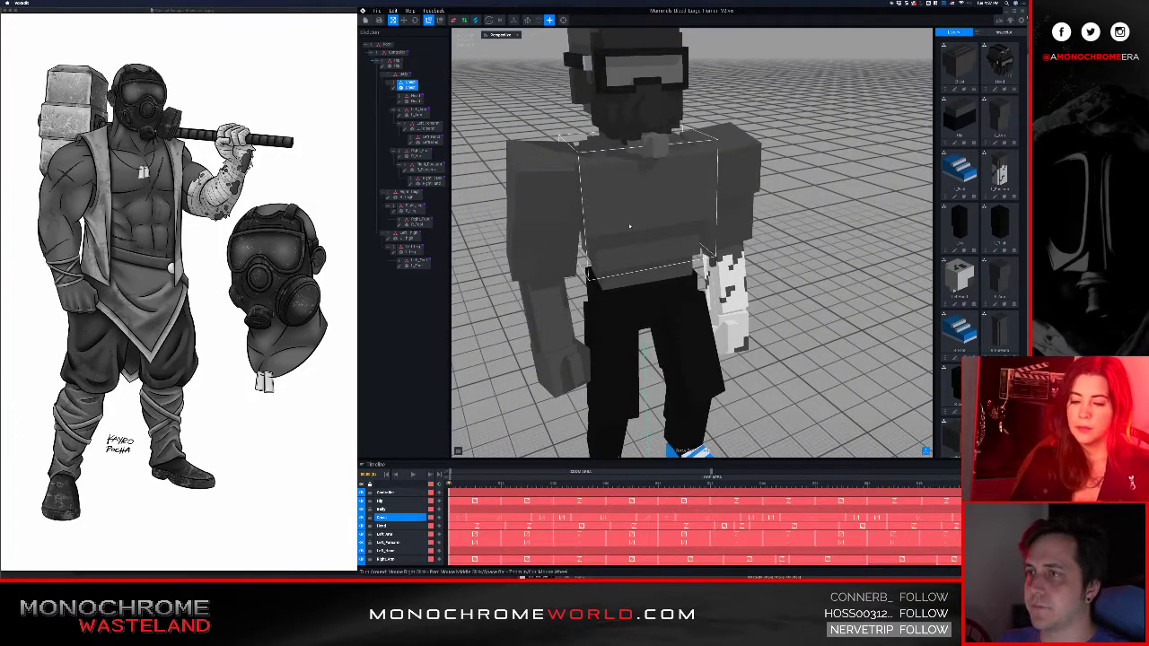
pyautogui.click(392, 88)
pyautogui.moveTo(578, 303); pyautogui.dragTo(585, 298, button='right')
pyautogui.scroll(-6, 578, 305)
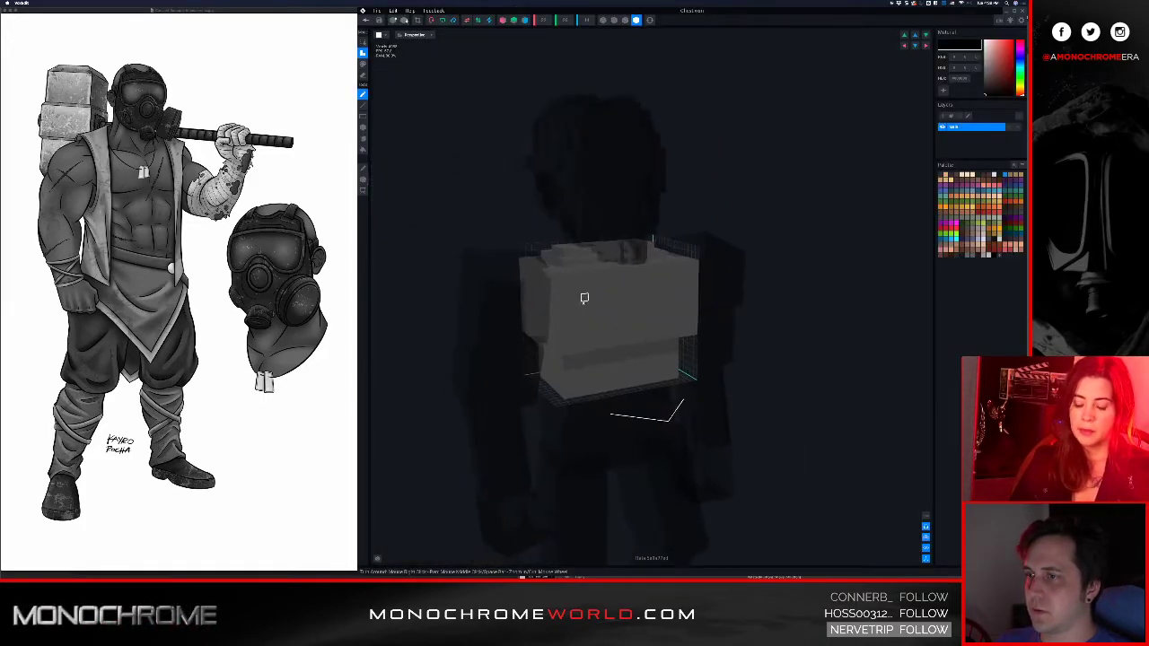
pyautogui.scroll(3, 582, 297)
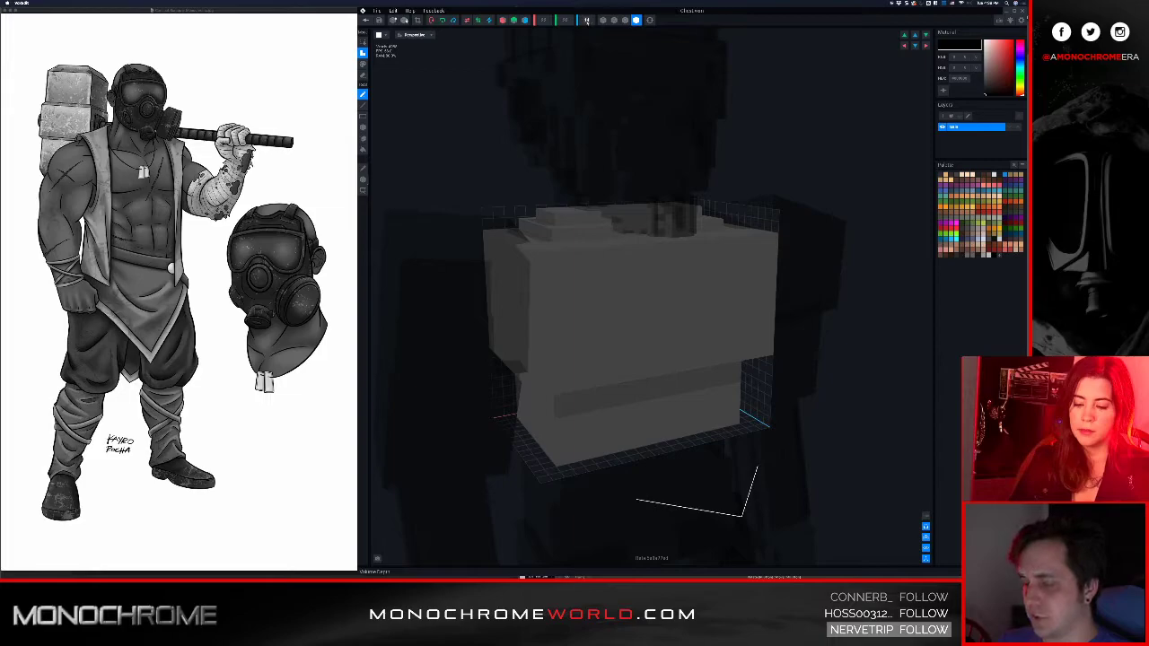
pyautogui.scroll(1, 587, 22)
pyautogui.moveTo(728, 300); pyautogui.dragTo(688, 314, button='right')
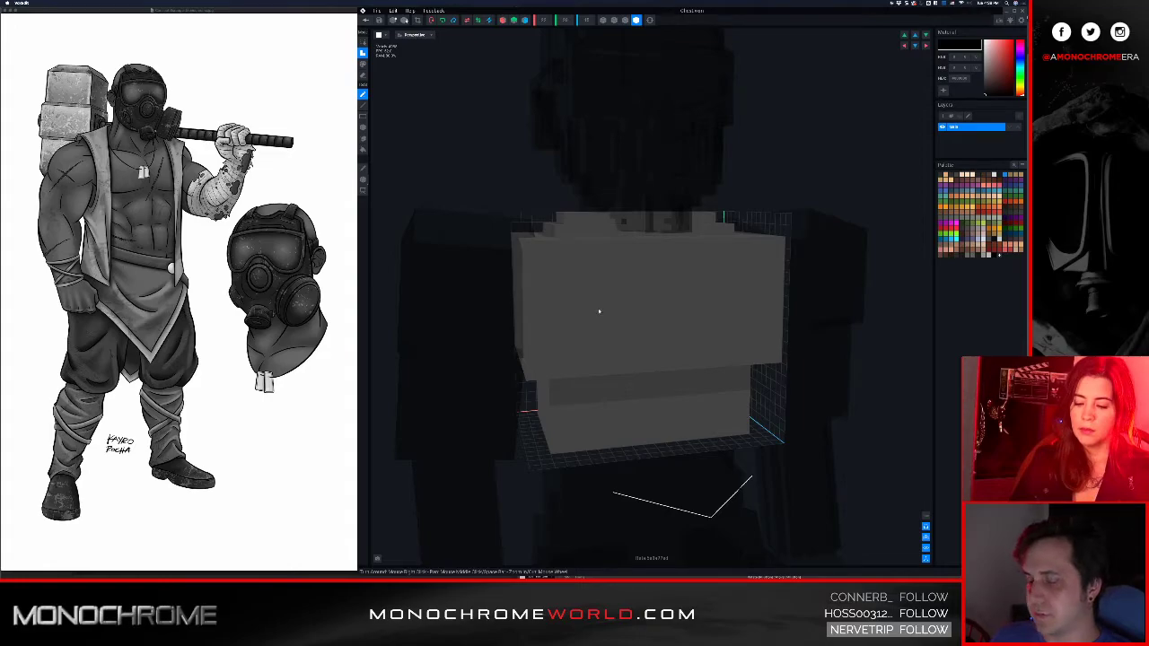
# - Force quit VoxEdit, relaunch it and reopen the character's animation project
pyautogui.press('alt+super+Escape')
pyautogui.press('Return')
pyautogui.press('Return')
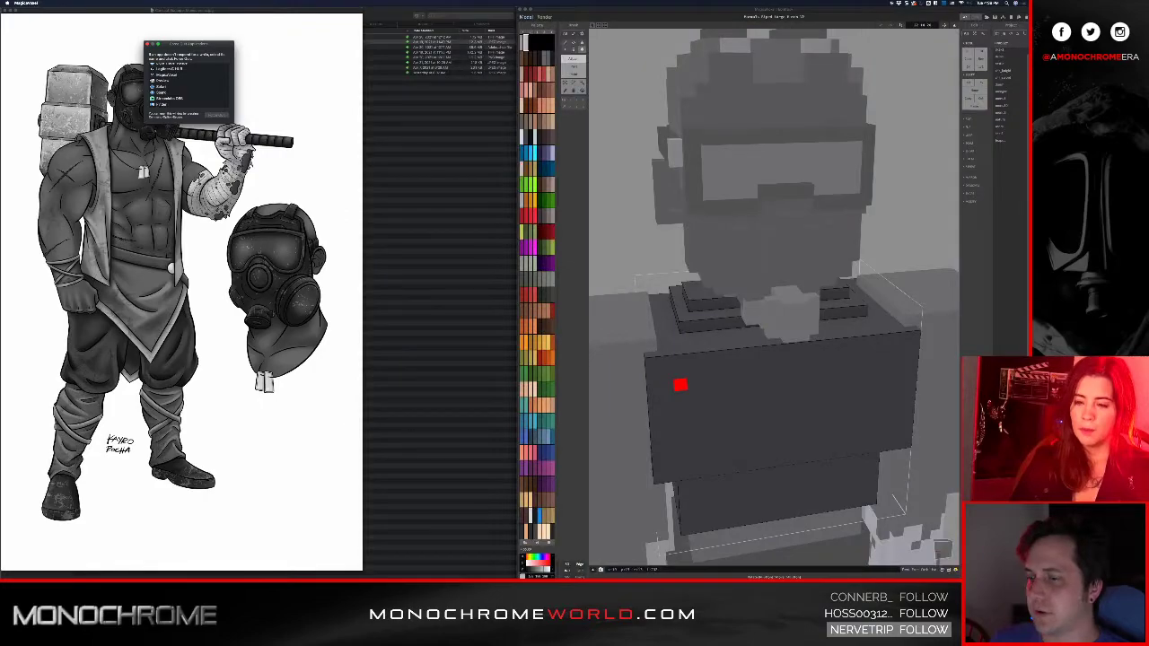
pyautogui.moveTo(628, 567)
pyautogui.click(663, 564)
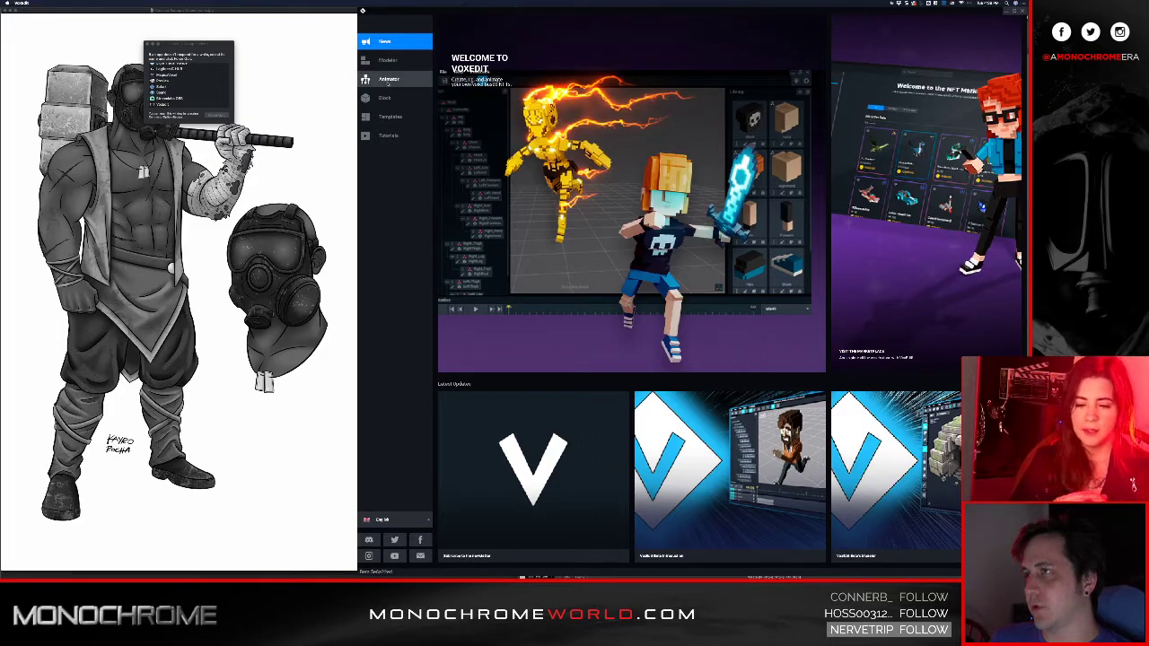
pyautogui.click(389, 79)
pyautogui.click(470, 129)
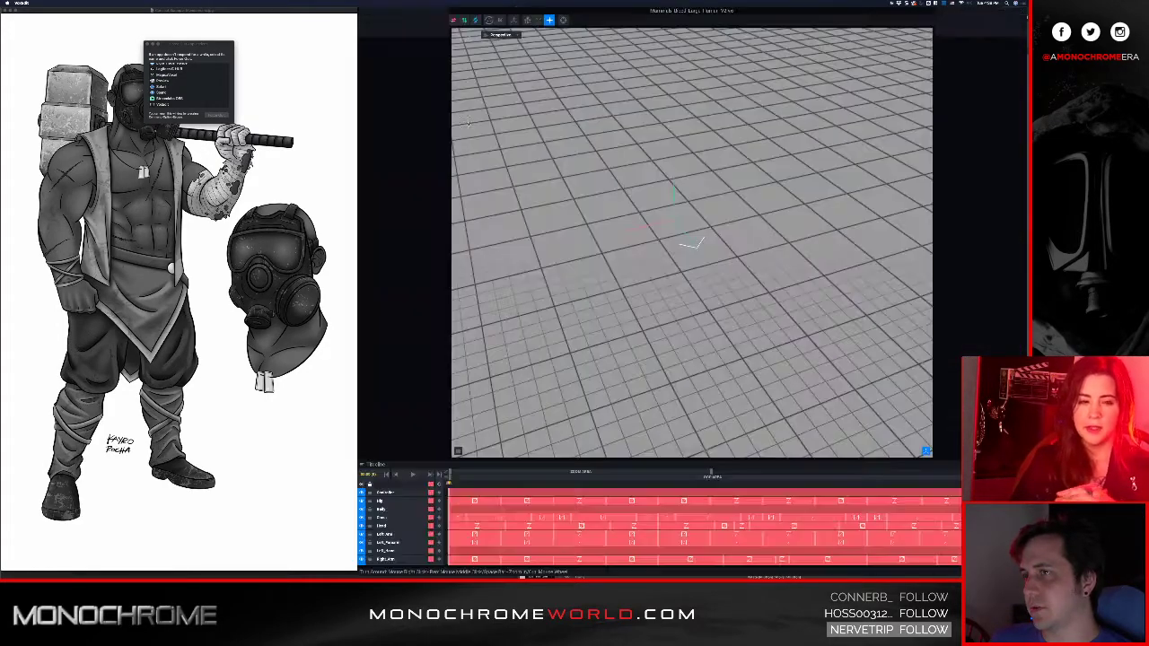
# - Frame the reloaded character from the front and close the Force Quit window
pyautogui.moveTo(664, 177); pyautogui.dragTo(671, 275, button='middle')
pyautogui.scroll(5, 671, 274)
pyautogui.scroll(-5, 671, 274)
pyautogui.moveTo(693, 303); pyautogui.dragTo(671, 272, button='right')
pyautogui.scroll(4, 670, 271)
pyautogui.scroll(-5, 673, 278)
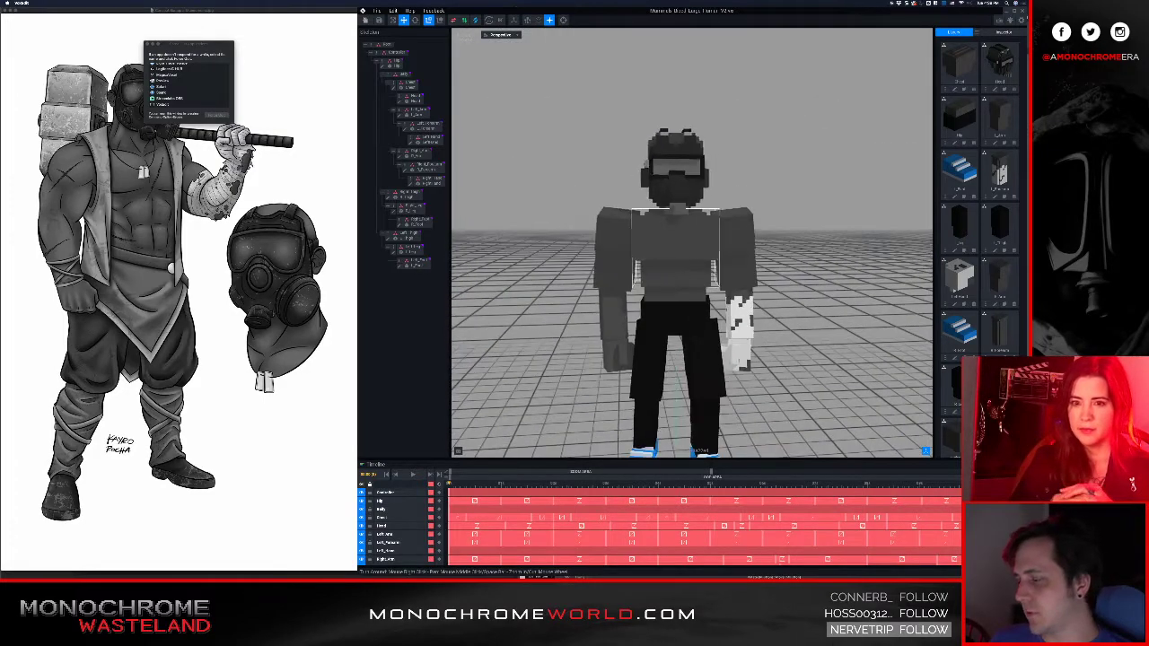
pyautogui.scroll(2, 679, 285)
pyautogui.scroll(2, 678, 285)
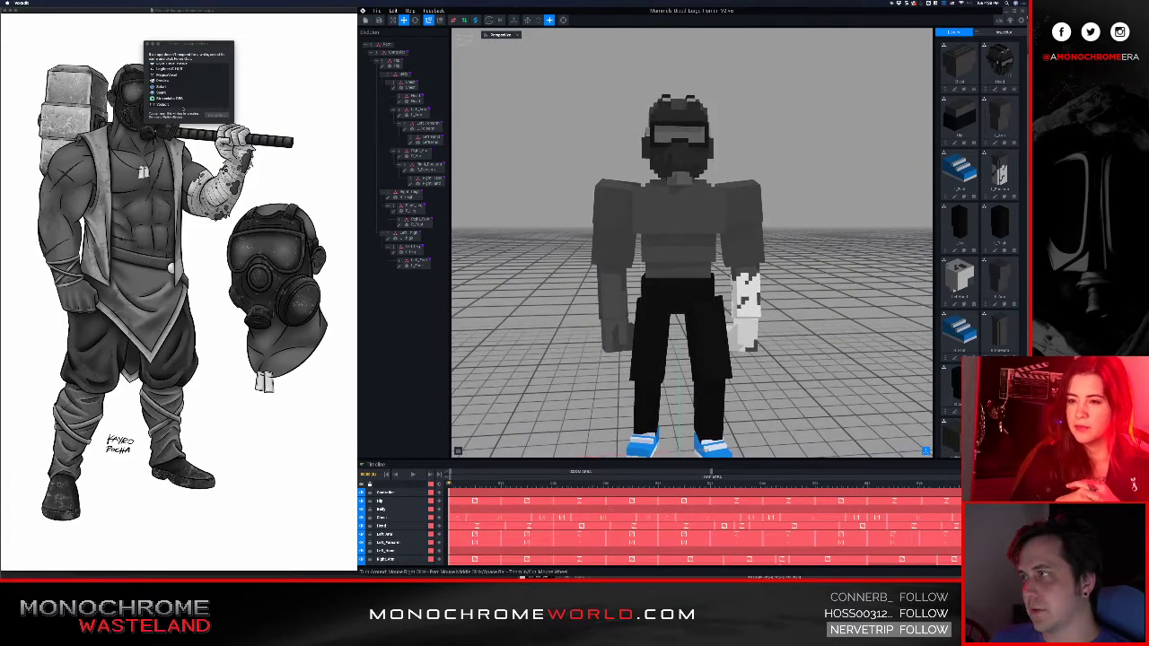
pyautogui.click(148, 44)
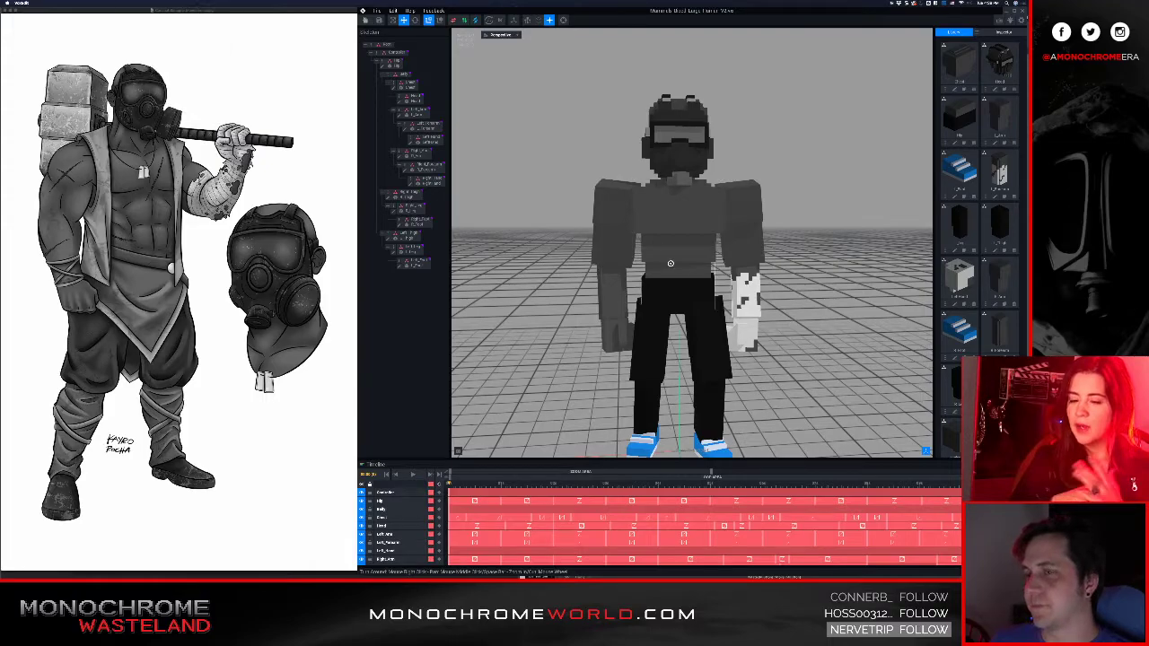
# - Open the chest of the reloaded character in the voxel modeler
pyautogui.moveTo(672, 267); pyautogui.dragTo(671, 262, button='right')
pyautogui.moveTo(673, 288); pyautogui.dragTo(673, 269, button='middle')
pyautogui.moveTo(673, 268)
pyautogui.mouseDown(button='right')
pyautogui.moveTo(655, 269)
pyautogui.moveTo(695, 271)
pyautogui.moveTo(668, 270)
pyautogui.moveTo(684, 272)
pyautogui.mouseUp(button='right')
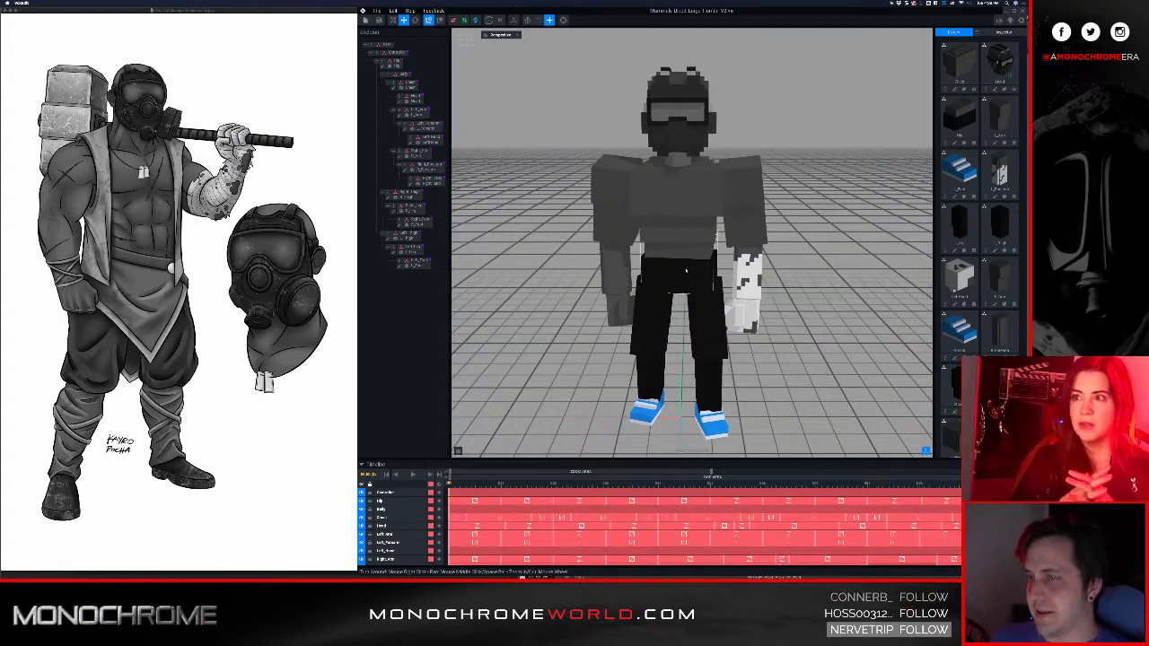
pyautogui.moveTo(671, 216); pyautogui.dragTo(666, 222, button='right')
pyautogui.click(665, 222)
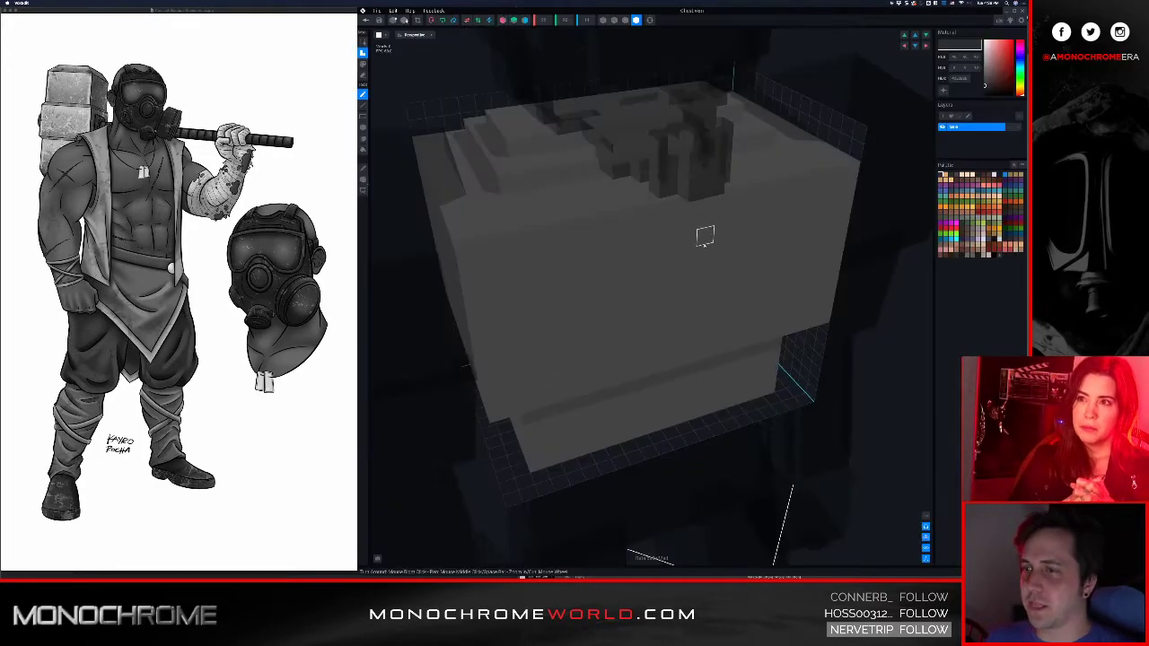
pyautogui.moveTo(654, 264); pyautogui.dragTo(655, 264, button='right')
# - Set the drawing colour to a near-white grey and enable mirroring across the chest's vertical centre line
pyautogui.click(585, 20)
pyautogui.moveTo(672, 267); pyautogui.dragTo(673, 281, button='right')
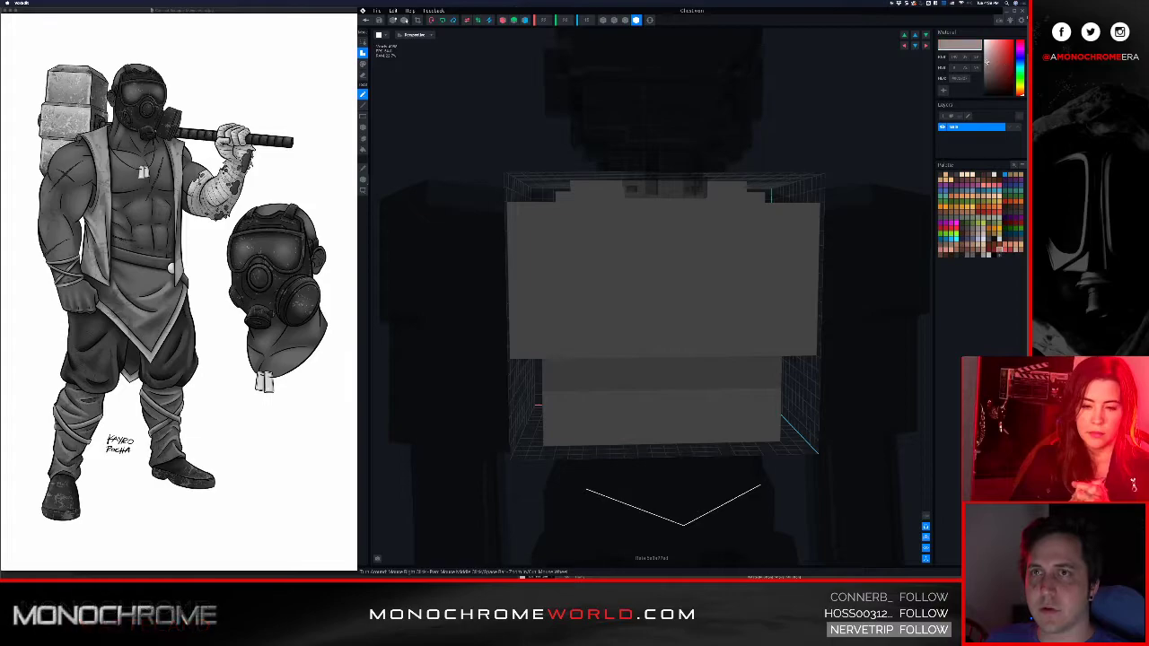
pyautogui.moveTo(777, 160); pyautogui.dragTo(567, 188, button='right')
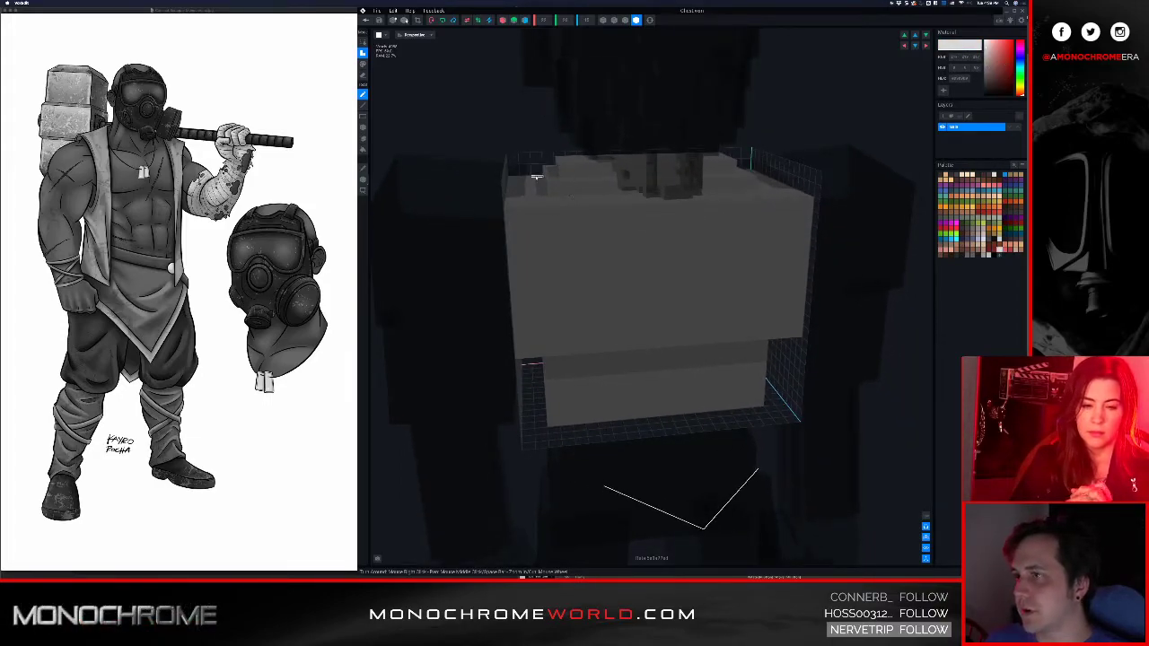
pyautogui.click(503, 19)
pyautogui.moveTo(583, 205); pyautogui.dragTo(587, 205, button='right')
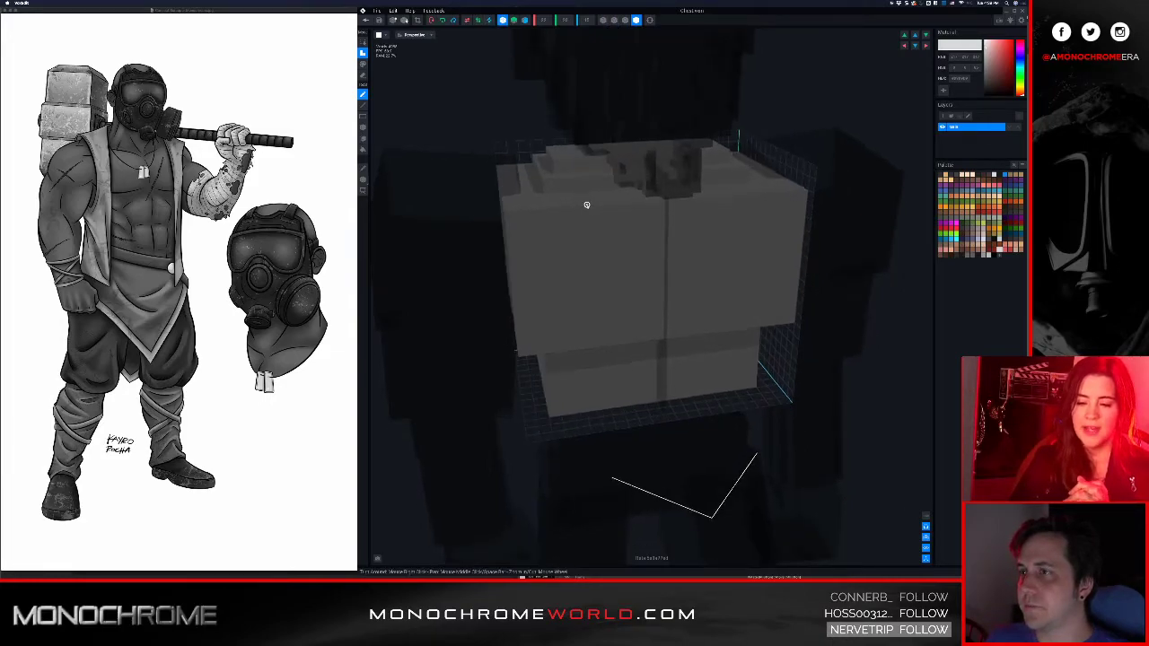
# - Change the chest's display mode to show outlined shape edges and move closer to its shoulders
pyautogui.click(625, 20)
pyautogui.click(636, 19)
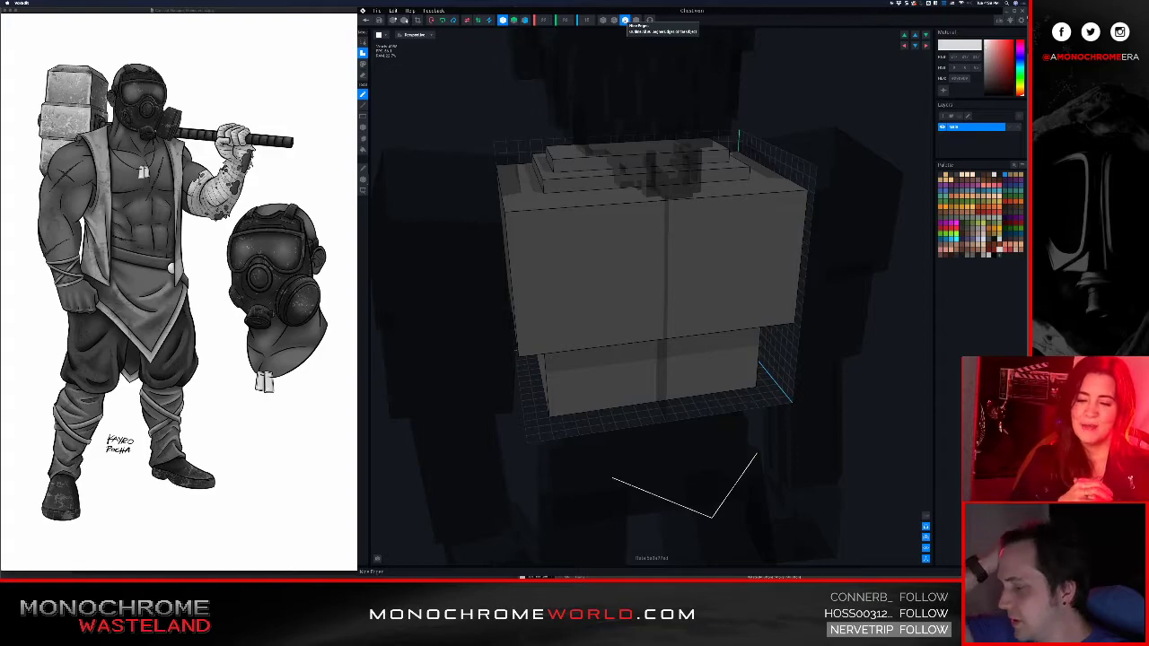
pyautogui.moveTo(649, 244); pyautogui.dragTo(658, 260, button='middle')
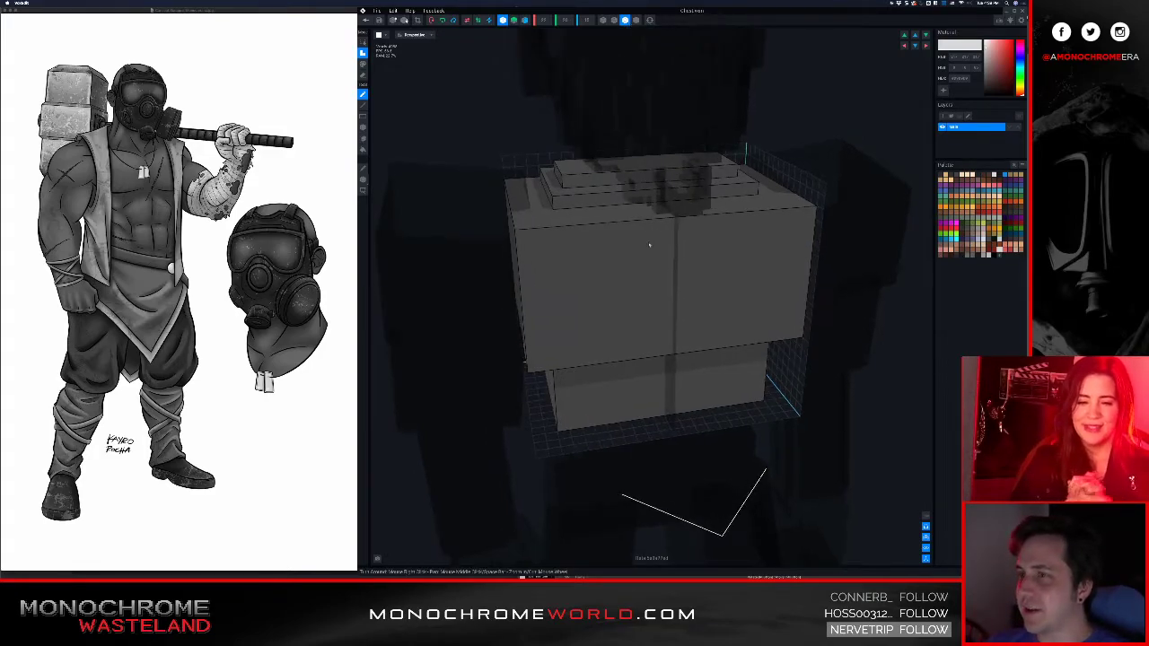
pyautogui.moveTo(568, 246); pyautogui.dragTo(567, 243, button='middle')
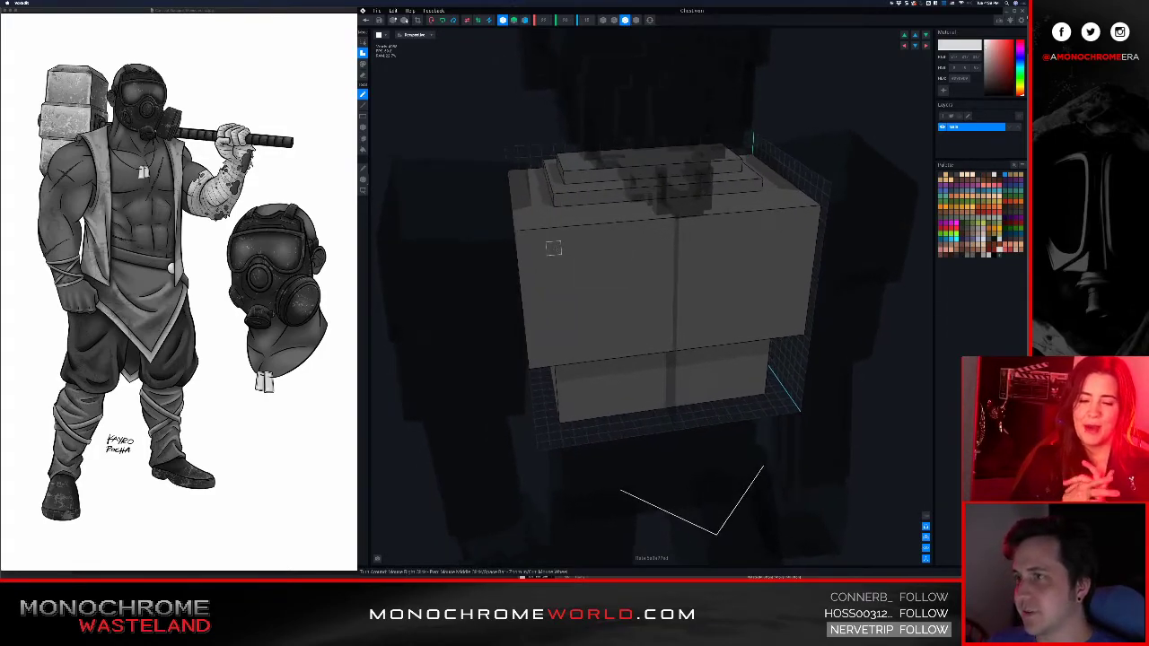
pyautogui.scroll(2, 543, 238)
# - Draw mirrored near-white vest strips over both shoulders and down the front of the upper chest with a box shape
pyautogui.moveTo(553, 177); pyautogui.dragTo(572, 241)
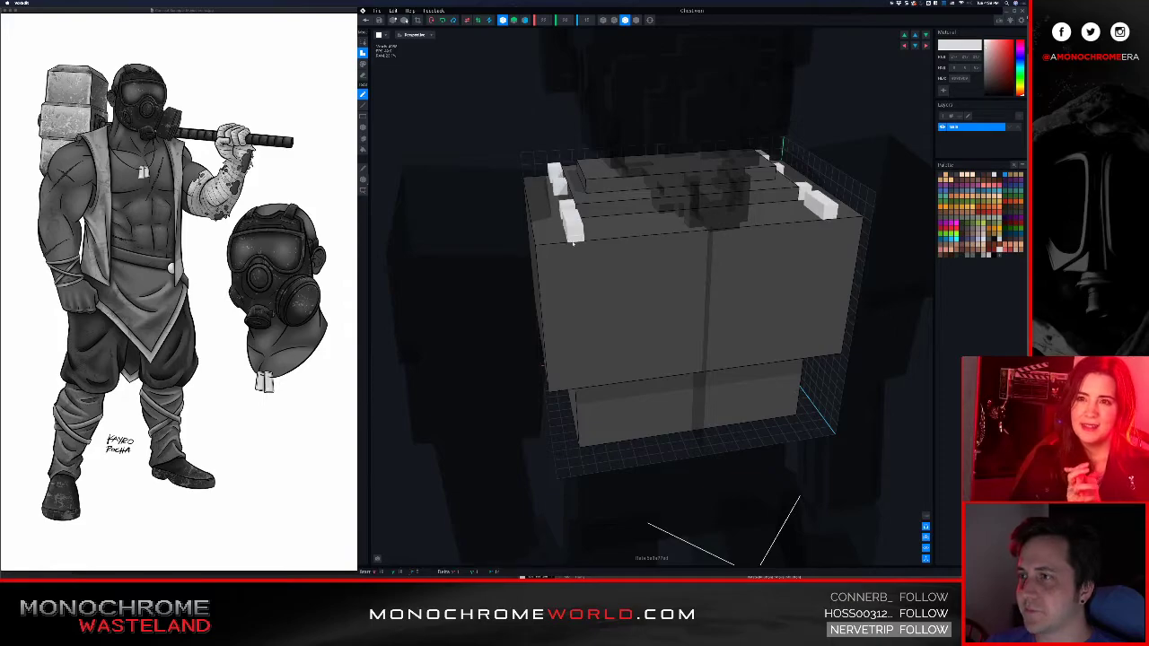
pyautogui.hotkey('ctrl', 'z')
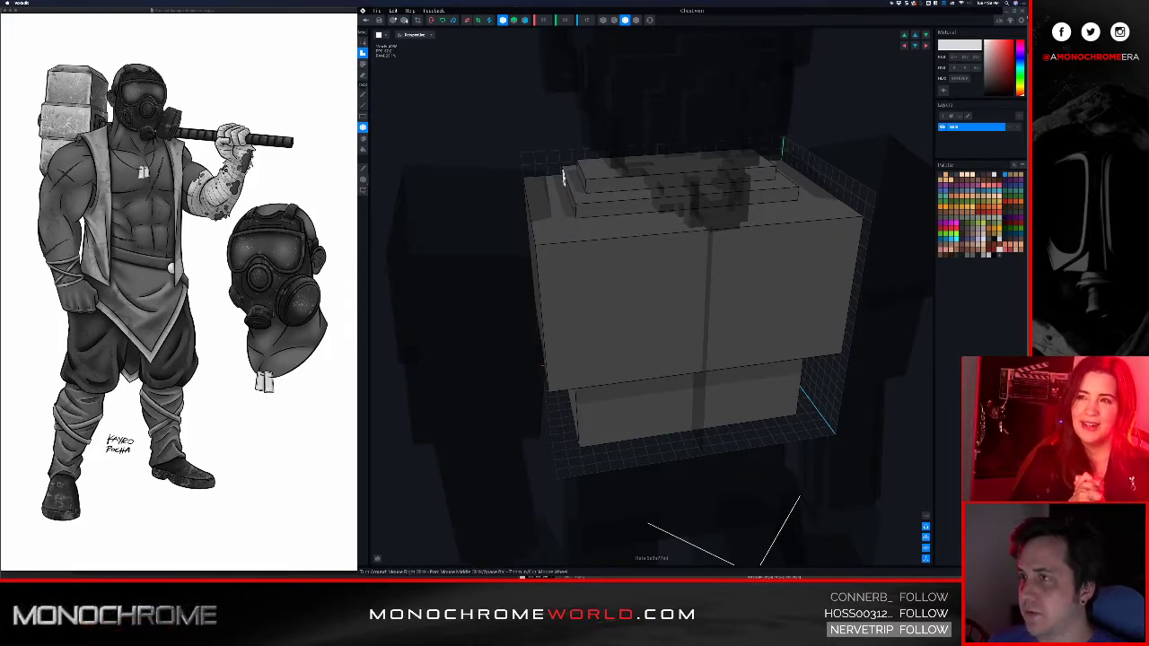
pyautogui.moveTo(554, 177)
pyautogui.mouseDown()
pyautogui.moveTo(597, 369)
pyautogui.moveTo(583, 377)
pyautogui.mouseUp()
pyautogui.moveTo(583, 377); pyautogui.dragTo(582, 375, button='right')
pyautogui.moveTo(597, 392); pyautogui.dragTo(611, 256)
pyautogui.moveTo(610, 256); pyautogui.dragTo(575, 383, button='right')
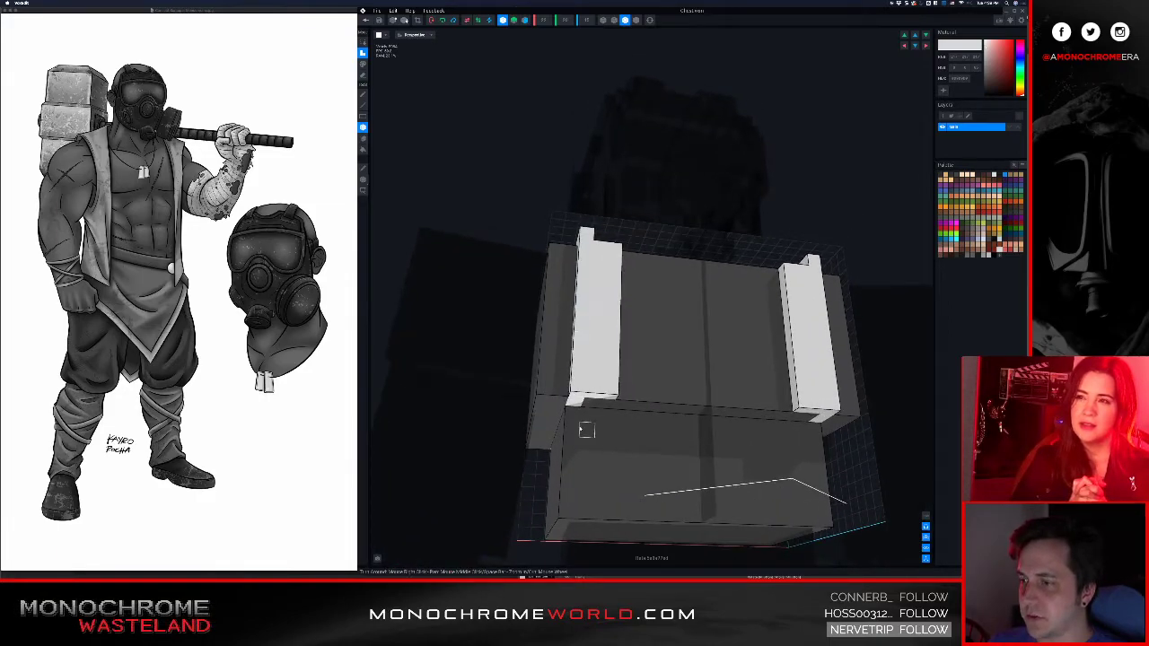
# - Extend the mirrored near-white vest strips down the lower chest and widen them inward toward the chest's centre
pyautogui.moveTo(573, 413); pyautogui.dragTo(602, 512)
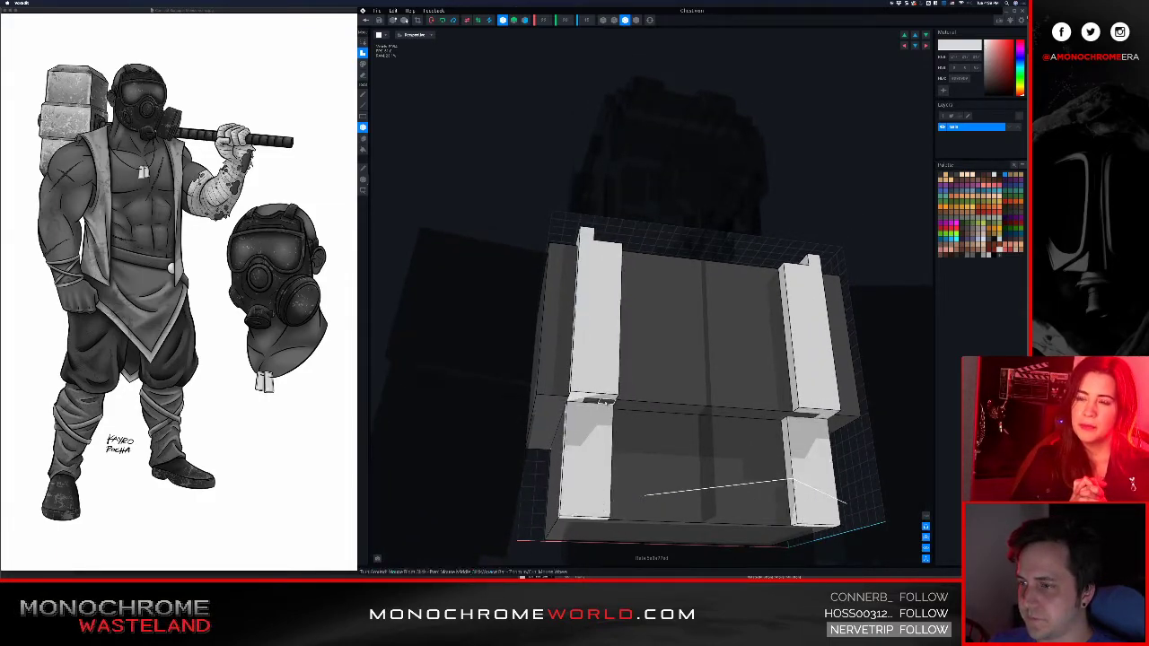
pyautogui.moveTo(602, 402); pyautogui.dragTo(575, 404)
pyautogui.moveTo(594, 368); pyautogui.dragTo(594, 368, button='right')
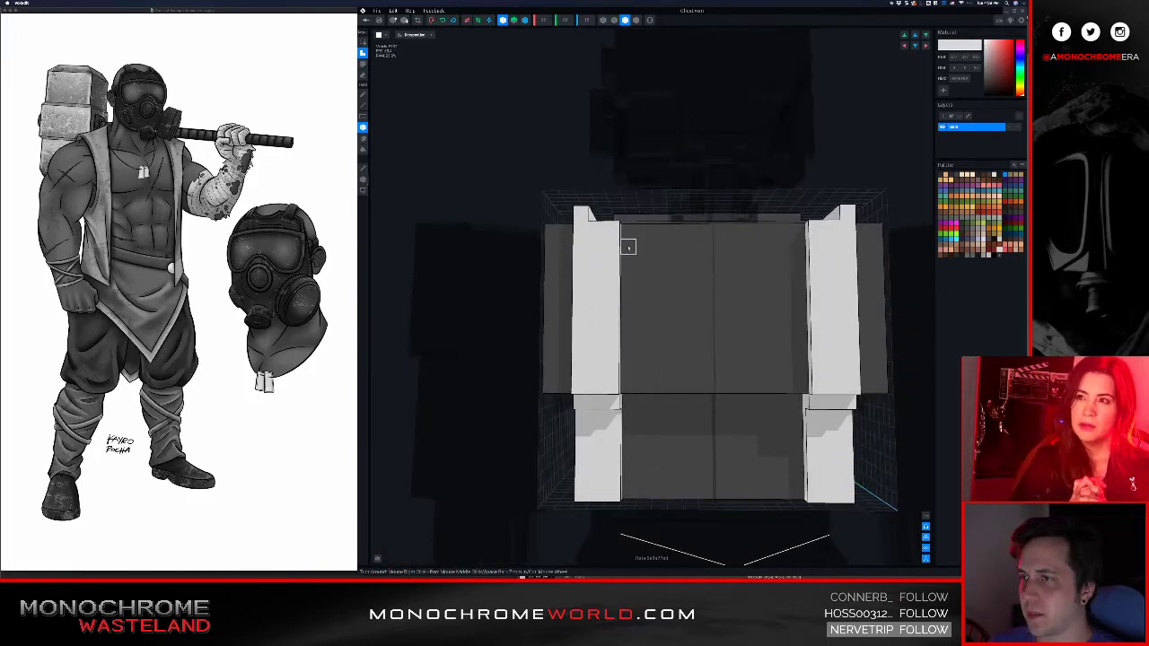
pyautogui.moveTo(628, 247); pyautogui.dragTo(608, 428, button='right')
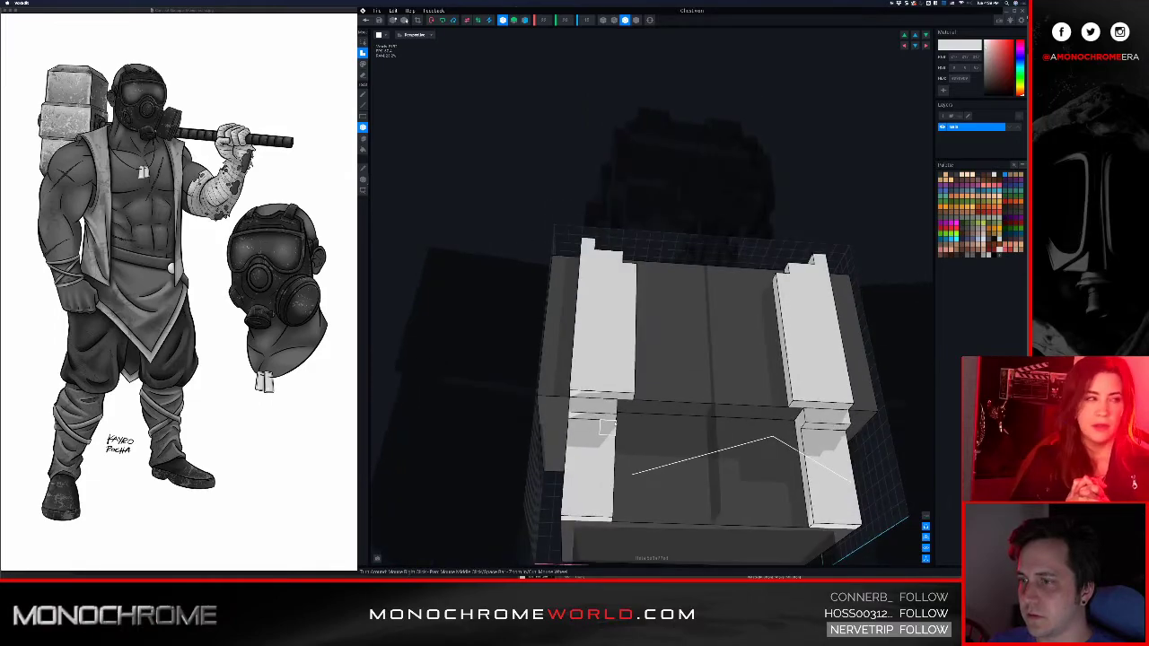
pyautogui.moveTo(625, 406); pyautogui.dragTo(621, 522)
pyautogui.moveTo(622, 531); pyautogui.dragTo(615, 491, button='right')
pyautogui.scroll(-3, 628, 405)
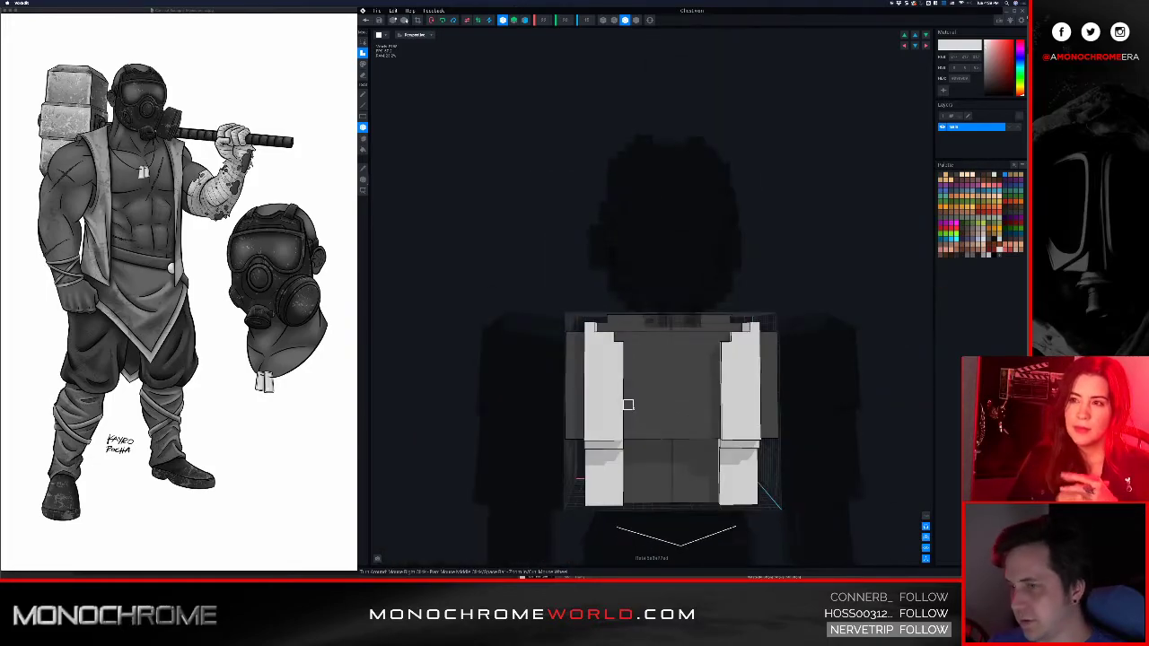
# - Extend the near-white vest out to the upper chest's outer front edges and along the outer tops of both shoulders
pyautogui.moveTo(606, 348)
pyautogui.mouseDown(button='right')
pyautogui.moveTo(618, 337)
pyautogui.moveTo(606, 332)
pyautogui.moveTo(585, 357)
pyautogui.mouseUp(button='right')
pyautogui.scroll(5, 605, 332)
pyautogui.scroll(-4, 586, 357)
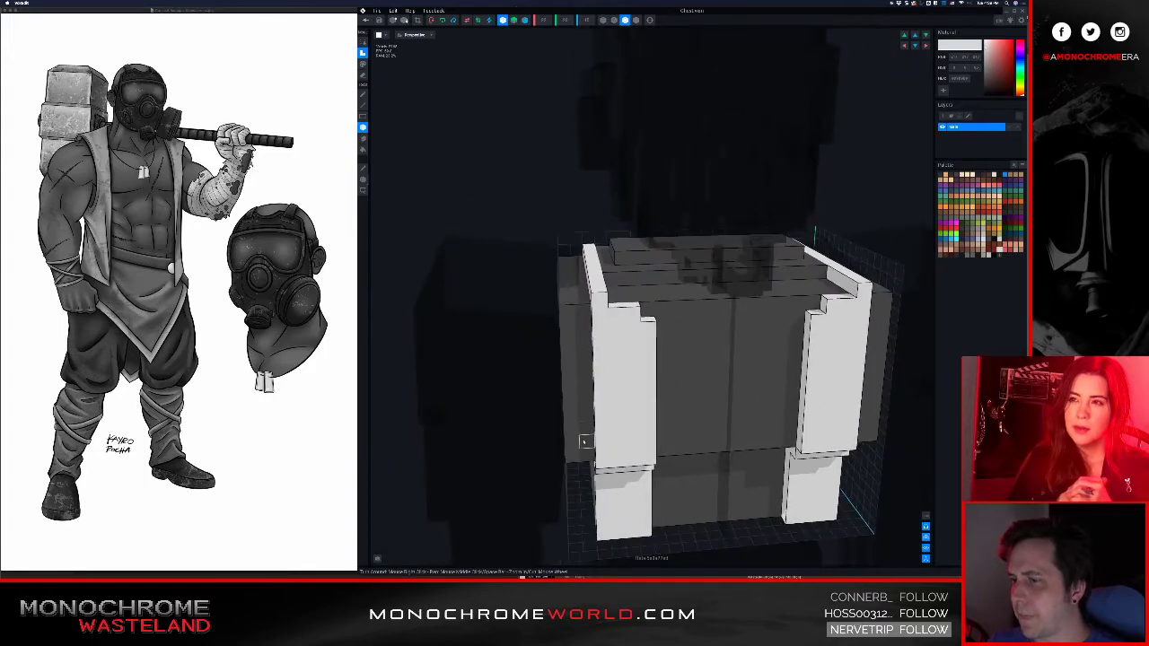
pyautogui.moveTo(585, 453); pyautogui.dragTo(585, 450, button='right')
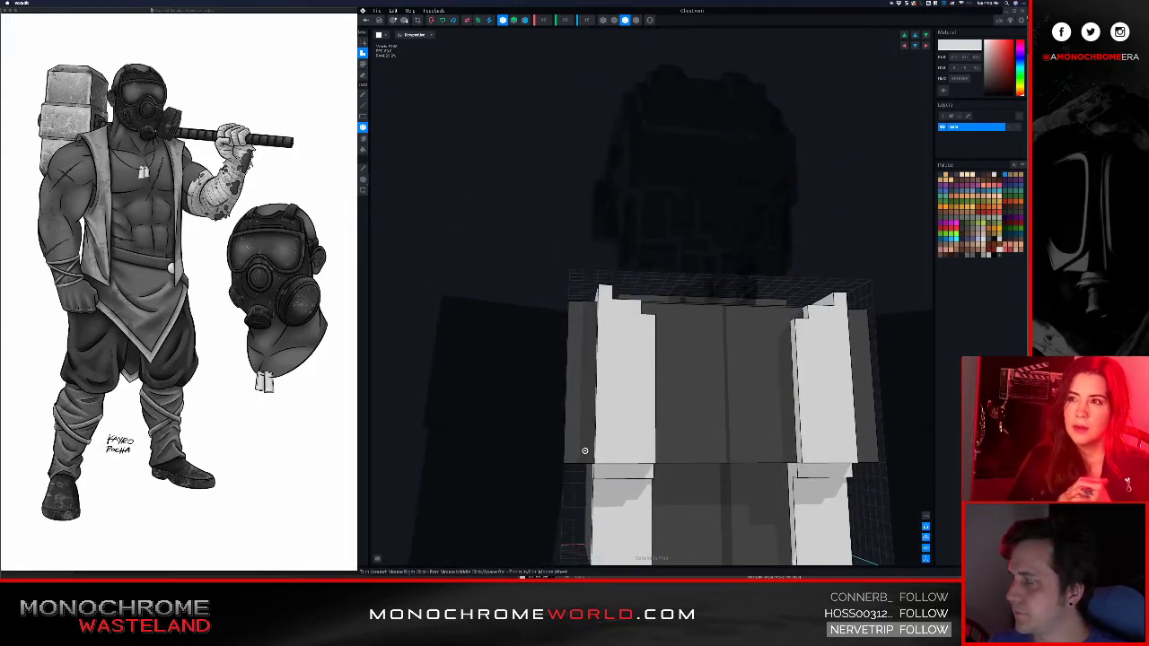
pyautogui.moveTo(585, 456)
pyautogui.mouseDown()
pyautogui.moveTo(579, 304)
pyautogui.moveTo(588, 318)
pyautogui.mouseUp()
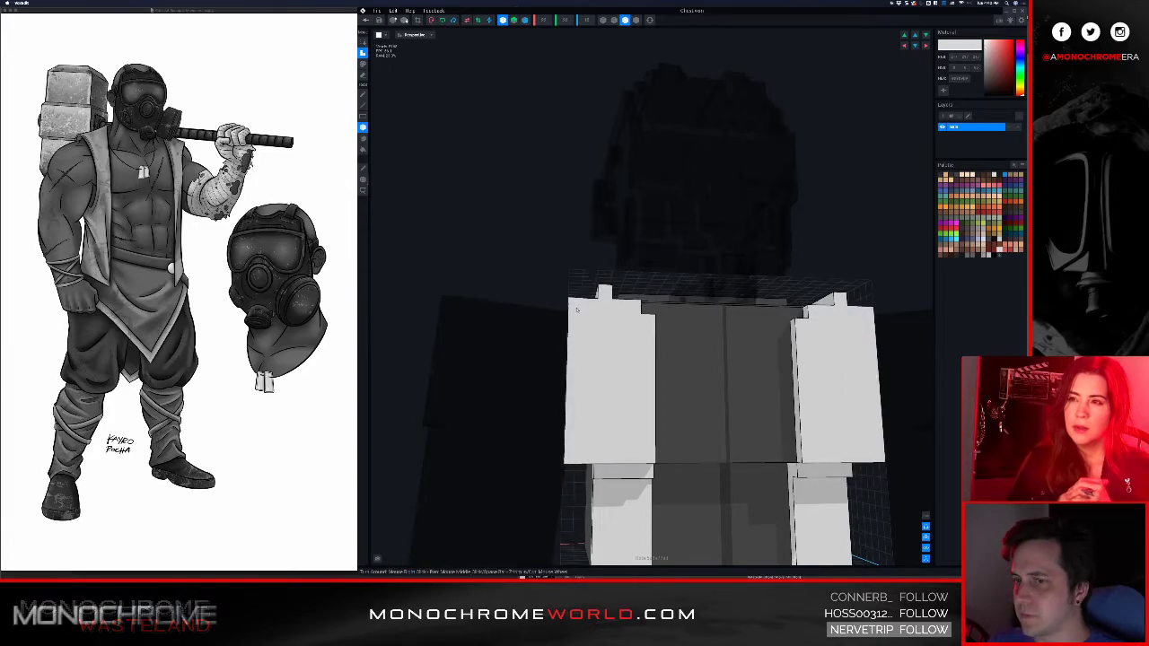
pyautogui.moveTo(588, 318); pyautogui.dragTo(589, 298, button='right')
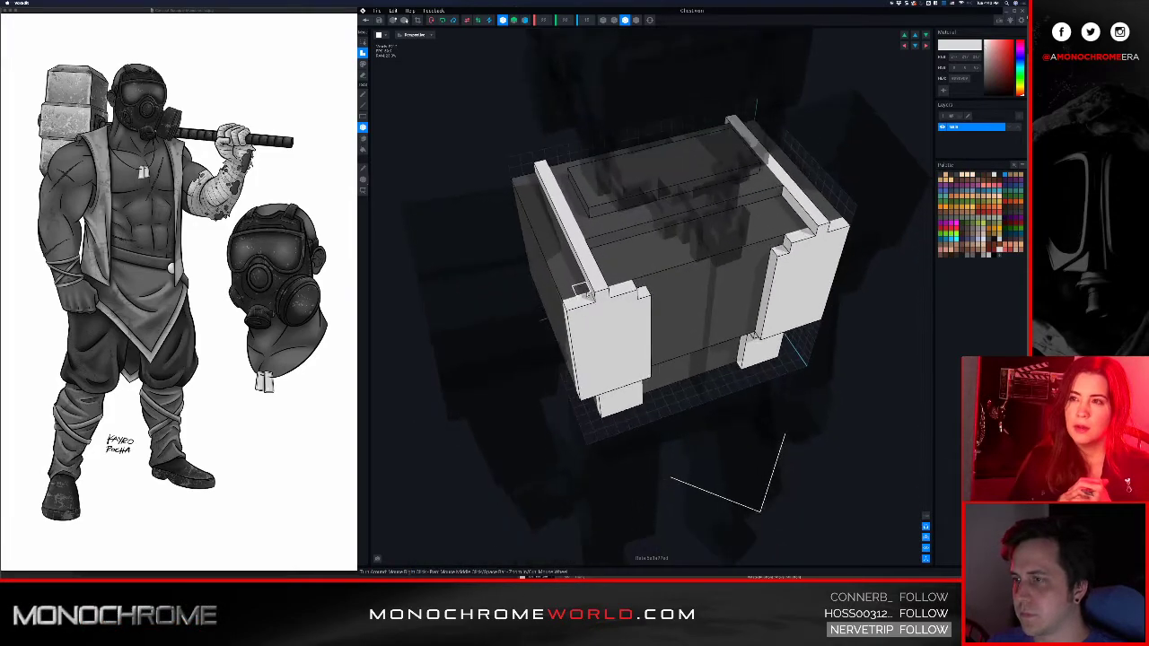
pyautogui.moveTo(585, 298)
pyautogui.mouseDown()
pyautogui.moveTo(571, 235)
pyautogui.moveTo(529, 189)
pyautogui.mouseUp()
# - Paint the back of the upper and lower chest near-white to form the back of the vest
pyautogui.moveTo(538, 235); pyautogui.dragTo(517, 289, button='right')
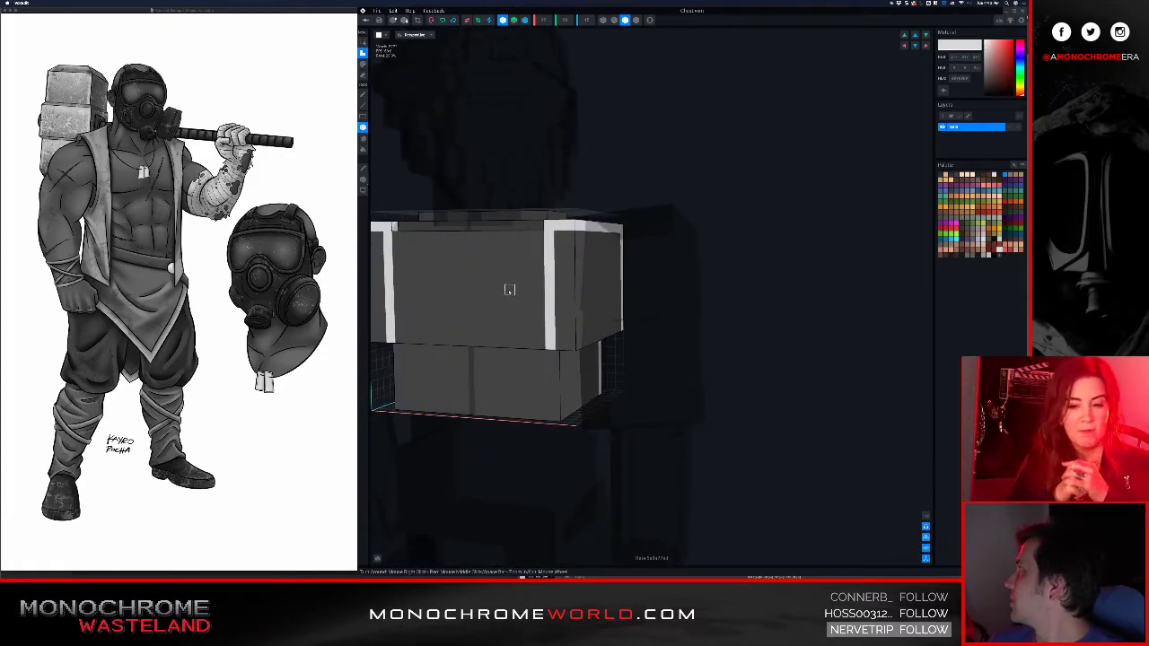
pyautogui.moveTo(610, 312); pyautogui.dragTo(581, 283, button='right')
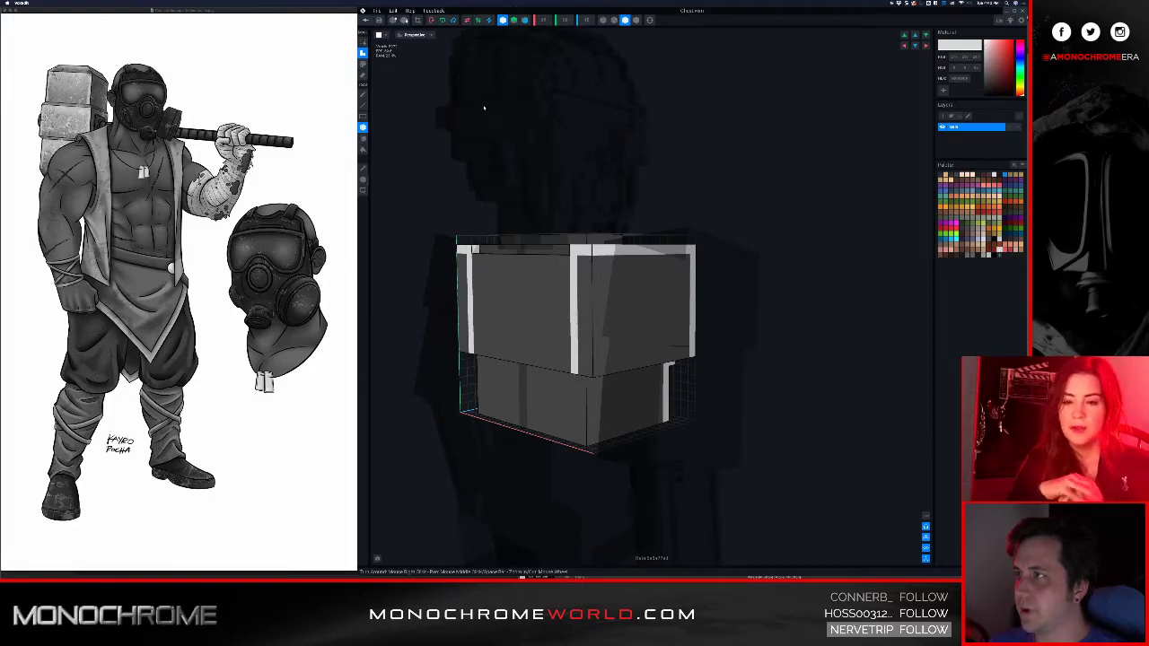
pyautogui.moveTo(588, 262); pyautogui.dragTo(594, 303, button='right')
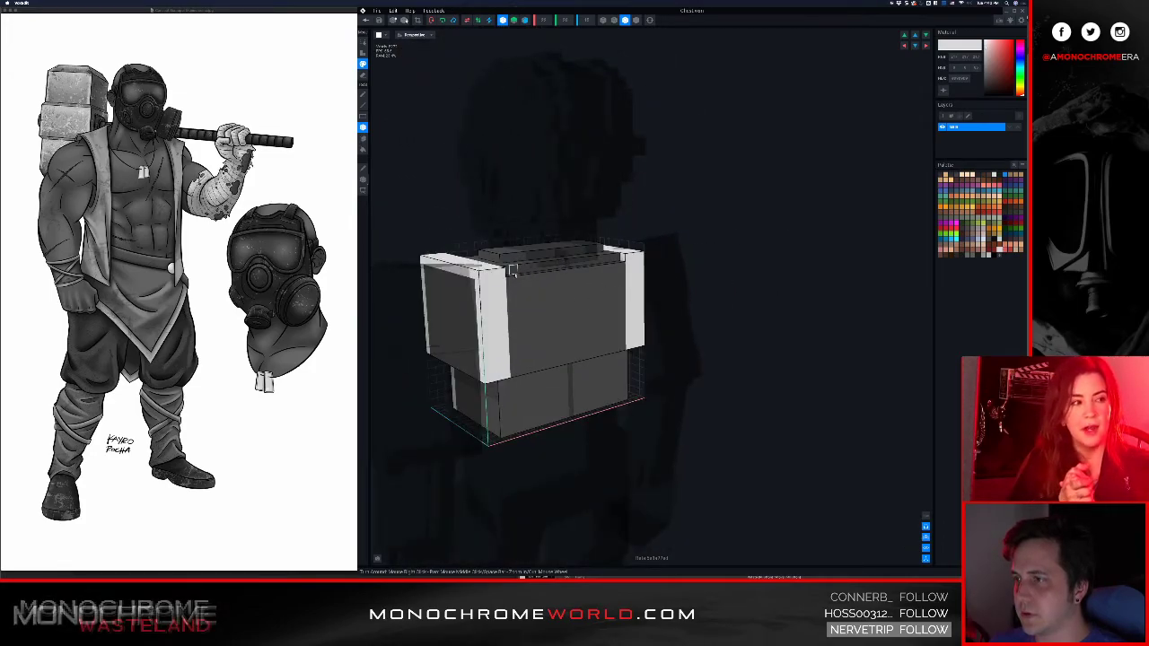
pyautogui.click(551, 313)
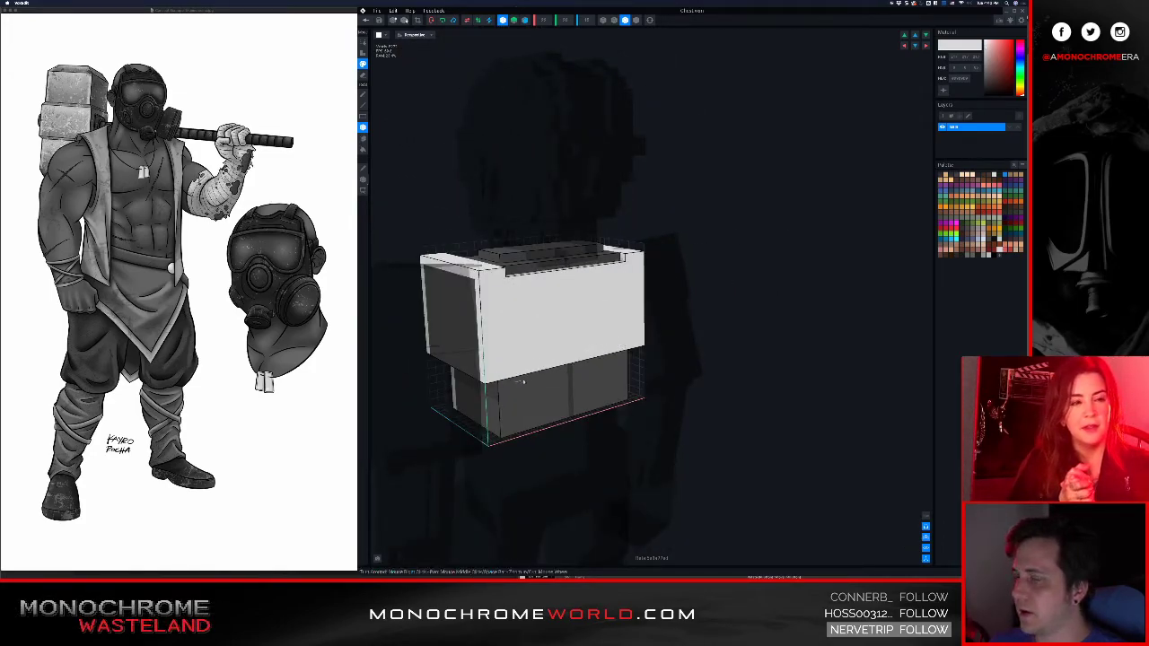
pyautogui.moveTo(569, 293); pyautogui.dragTo(521, 375, button='right')
pyautogui.moveTo(501, 381); pyautogui.dragTo(627, 441)
# - Paint the lower chest's sides near-white and shape stepped, rounded armholes on the upper sides
pyautogui.moveTo(489, 395); pyautogui.dragTo(568, 382, button='right')
pyautogui.moveTo(497, 320); pyautogui.dragTo(529, 366, button='right')
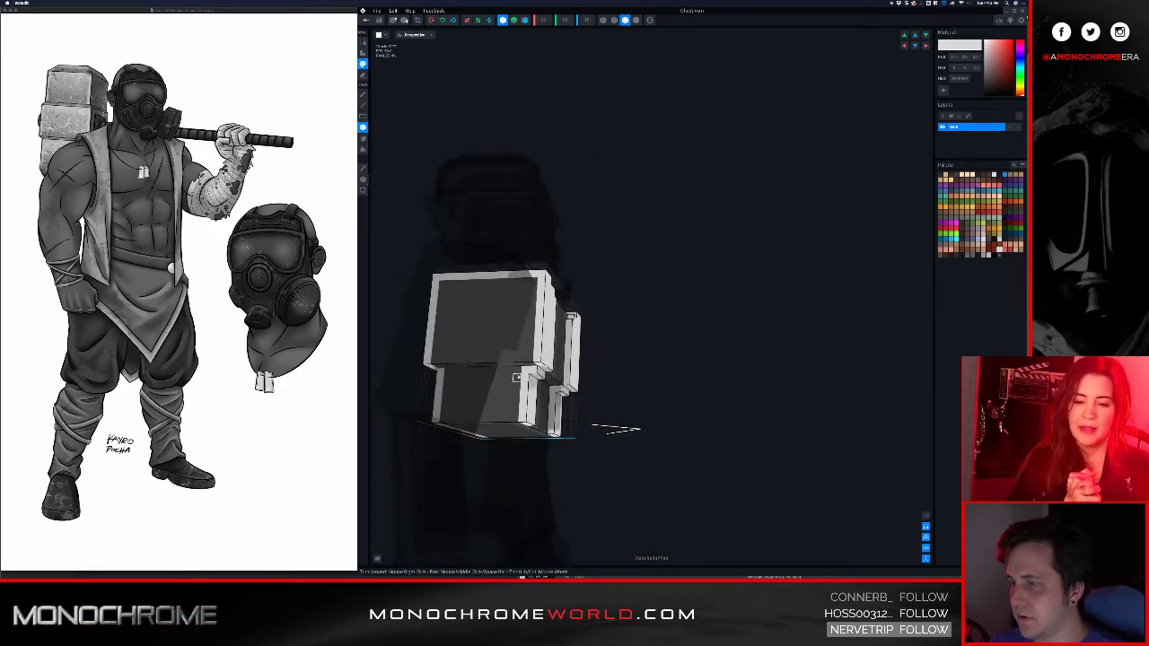
pyautogui.moveTo(483, 397); pyautogui.dragTo(435, 423)
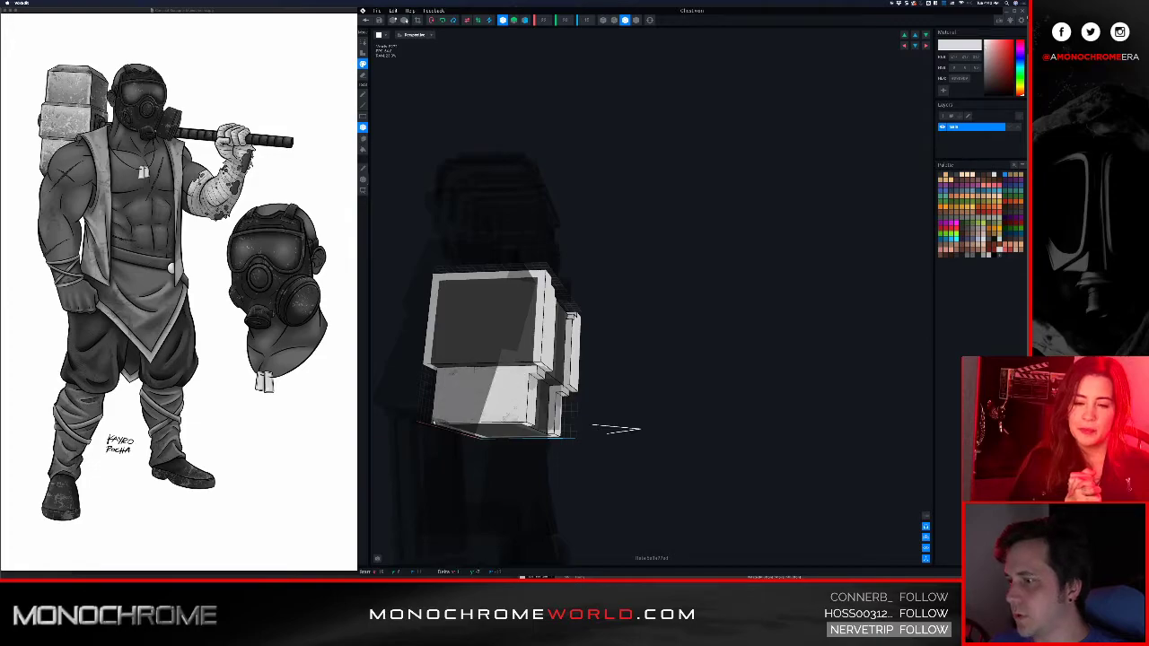
pyautogui.moveTo(521, 358); pyautogui.dragTo(539, 341, button='right')
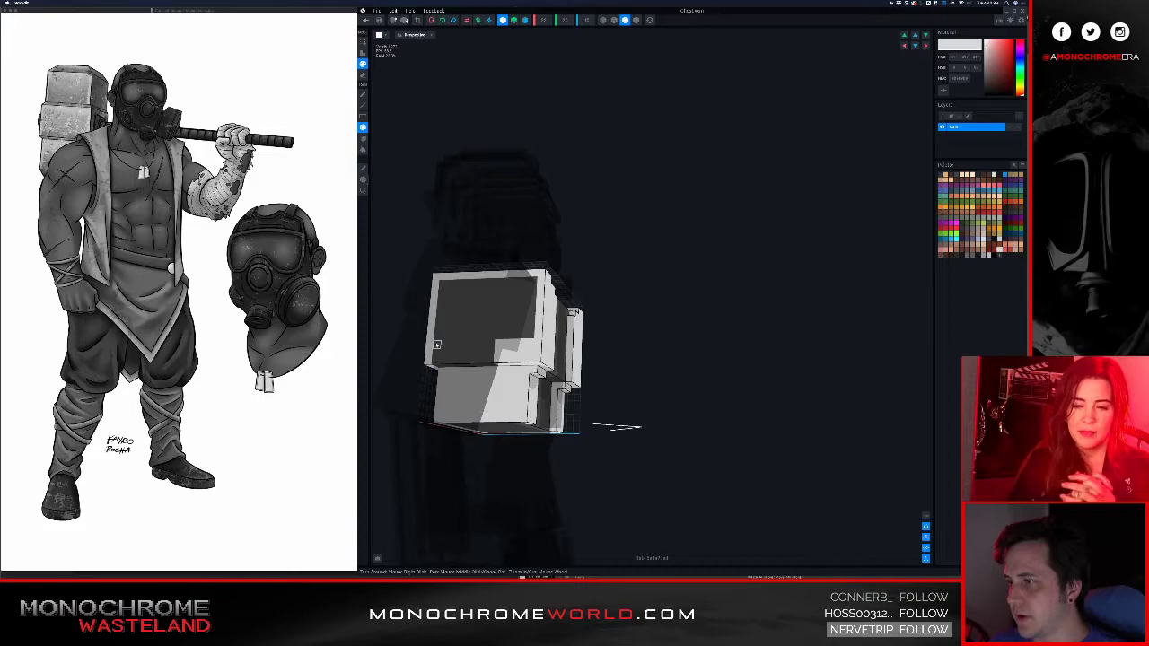
pyautogui.moveTo(436, 344); pyautogui.dragTo(487, 366)
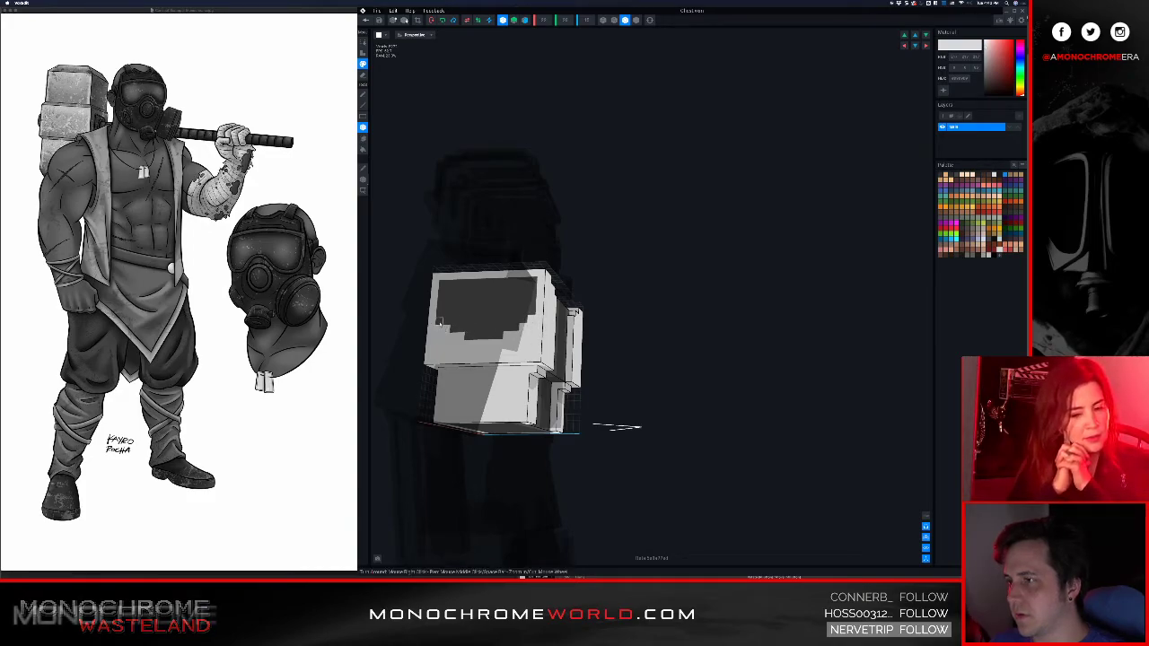
pyautogui.moveTo(467, 285); pyautogui.dragTo(442, 283, button='right')
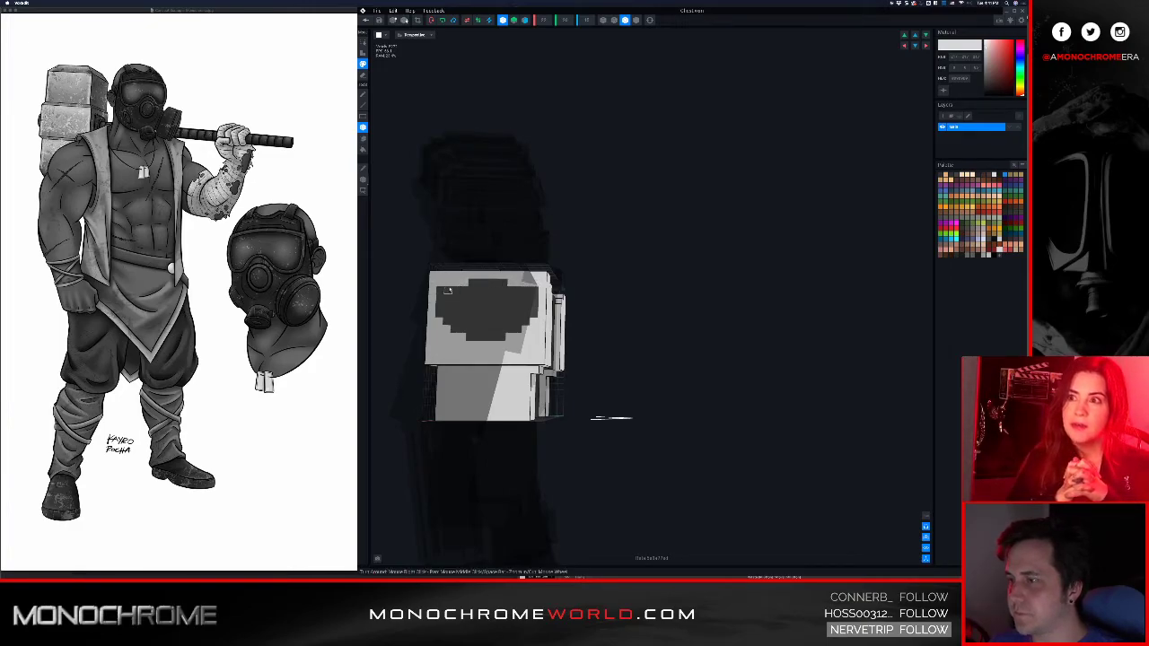
pyautogui.moveTo(495, 298); pyautogui.dragTo(494, 301, button='right')
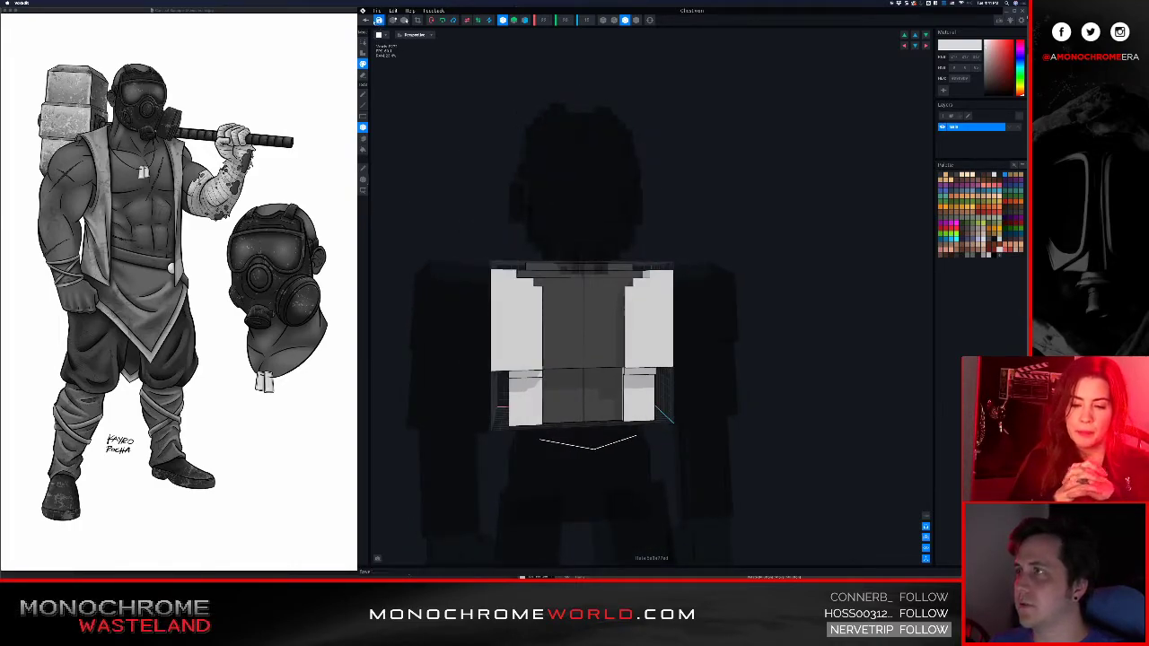
# - Save the chest changes, return to the full character and open its right upper arm in the voxel modeler
pyautogui.click(366, 21)
pyautogui.click(643, 171)
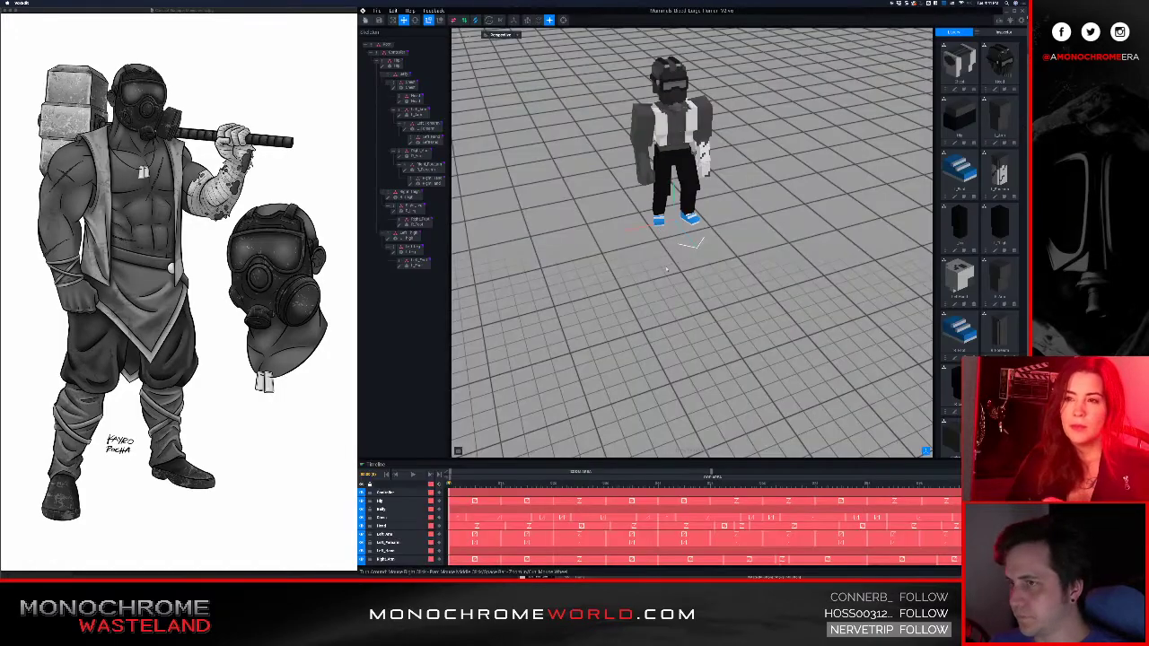
pyautogui.moveTo(675, 188); pyautogui.dragTo(675, 188, button='right')
pyautogui.moveTo(680, 228); pyautogui.dragTo(680, 229, button='right')
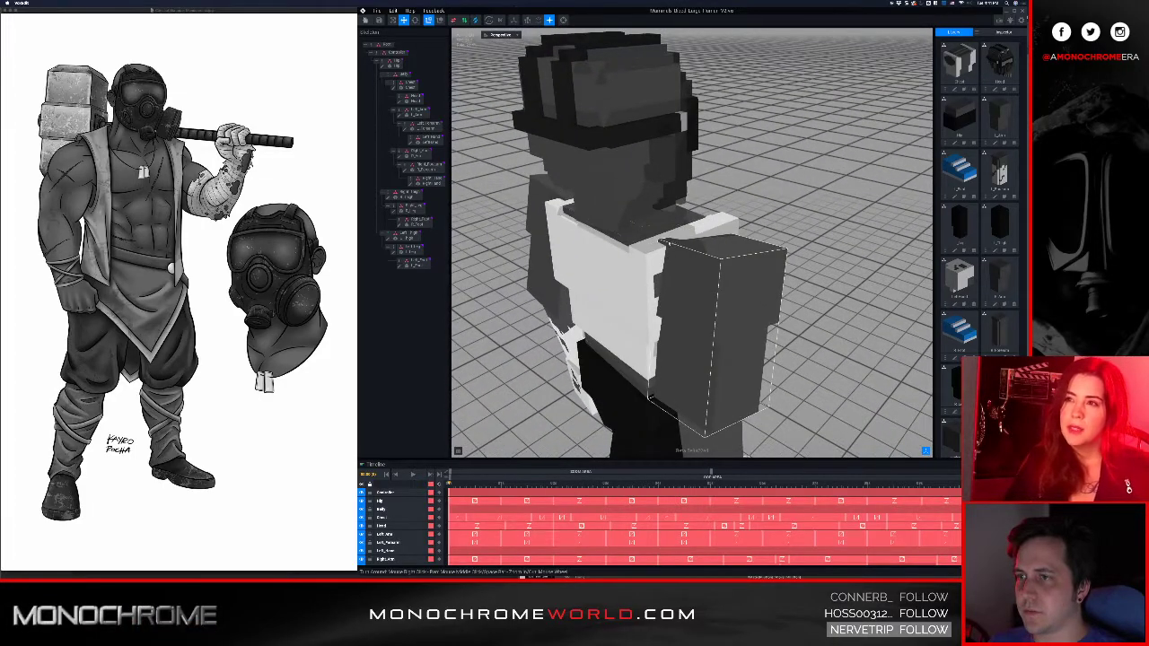
pyautogui.moveTo(691, 341); pyautogui.dragTo(691, 341, button='right')
pyautogui.scroll(-5, 691, 341)
pyautogui.scroll(5, 700, 317)
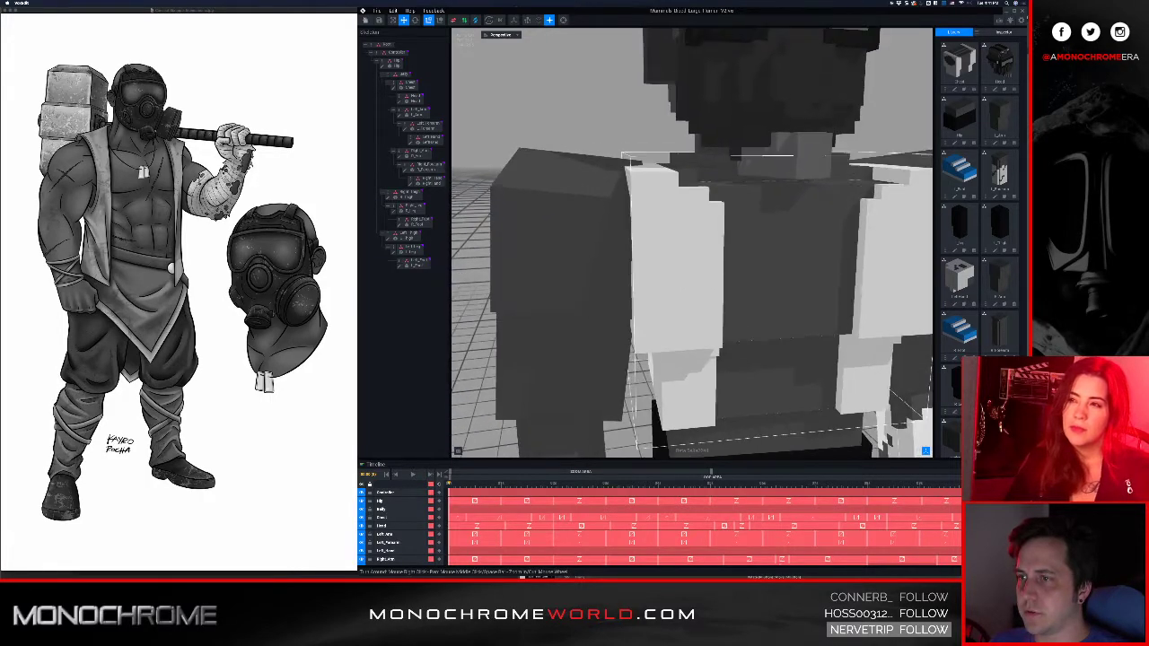
pyautogui.click(619, 280)
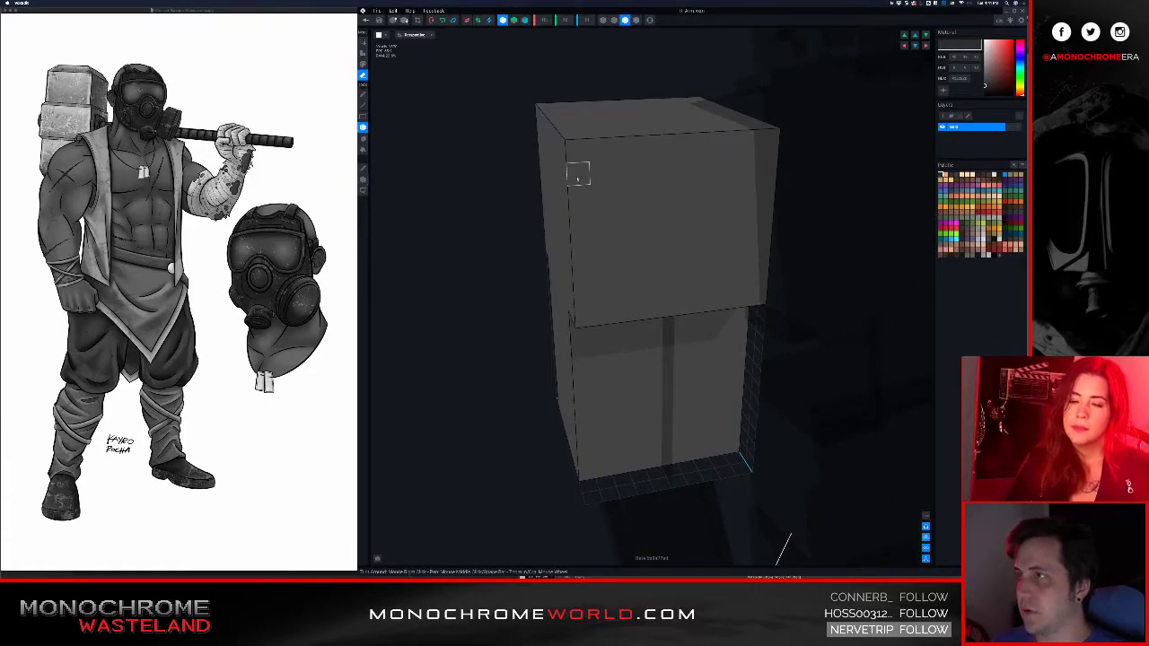
# - Erase narrow strips along the vertical corner edges of the right upper arm's upper and lower sections
pyautogui.moveTo(577, 151); pyautogui.dragTo(586, 316)
pyautogui.moveTo(598, 314); pyautogui.dragTo(602, 314, button='right')
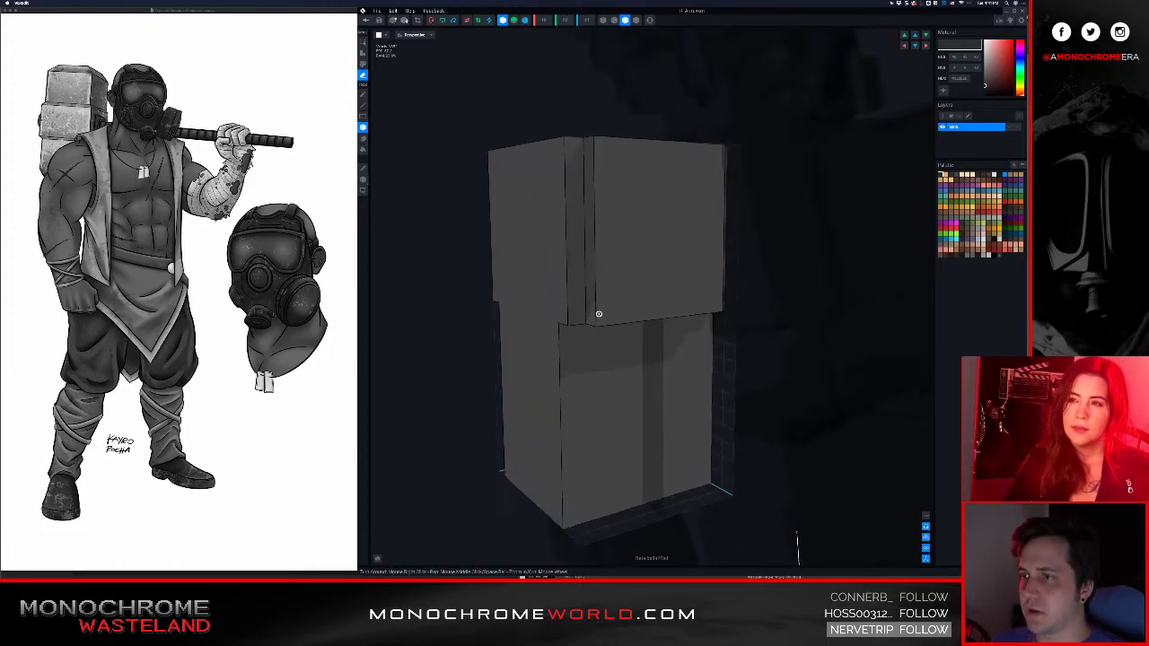
pyautogui.moveTo(557, 337); pyautogui.dragTo(556, 513)
pyautogui.moveTo(548, 469)
pyautogui.mouseDown(button='right')
pyautogui.moveTo(553, 430)
pyautogui.moveTo(575, 425)
pyautogui.mouseUp(button='right')
pyautogui.scroll(-3, 535, 410)
pyautogui.moveTo(499, 316); pyautogui.dragTo(542, 339, button='right')
pyautogui.moveTo(491, 259); pyautogui.dragTo(494, 356)
pyautogui.moveTo(504, 456); pyautogui.dragTo(508, 490)
# - Erase voxels at the top corners of the right upper arm to round off its shoulder
pyautogui.moveTo(528, 407); pyautogui.dragTo(497, 313, button='right')
pyautogui.moveTo(559, 243); pyautogui.dragTo(558, 243)
pyautogui.moveTo(558, 244); pyautogui.dragTo(541, 248, button='right')
pyautogui.moveTo(573, 336); pyautogui.dragTo(566, 380, button='right')
pyautogui.moveTo(556, 317); pyautogui.dragTo(556, 318, button='right')
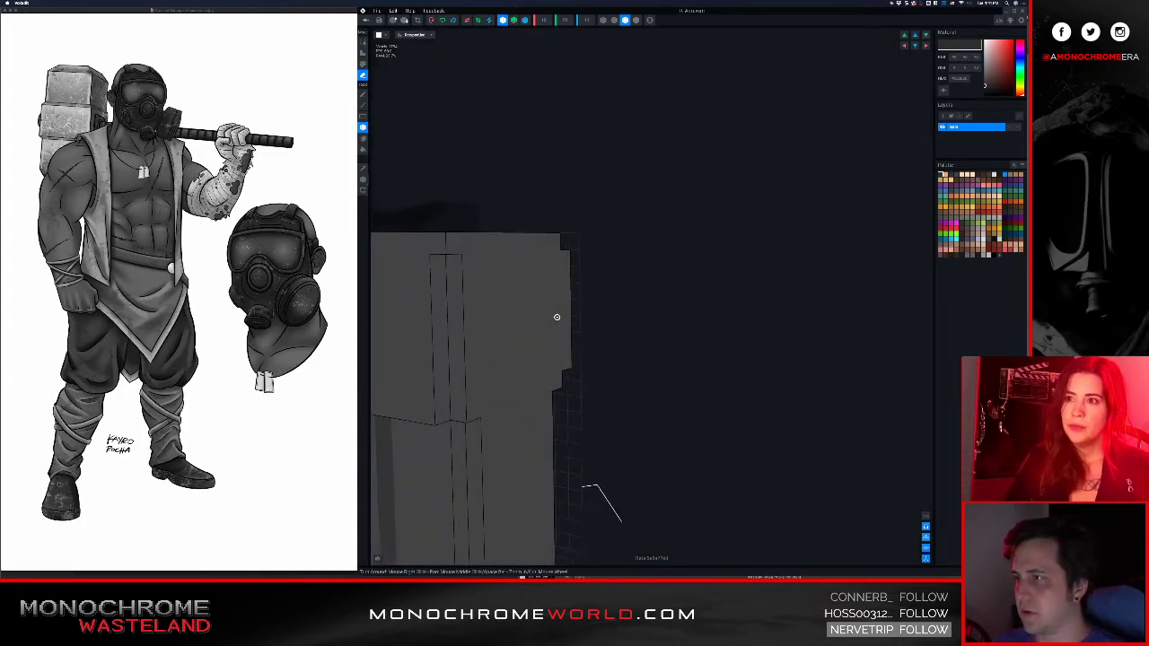
pyautogui.moveTo(470, 307); pyautogui.dragTo(470, 307, button='middle')
pyautogui.scroll(-3, 468, 305)
pyautogui.moveTo(467, 295); pyautogui.dragTo(466, 296, button='right')
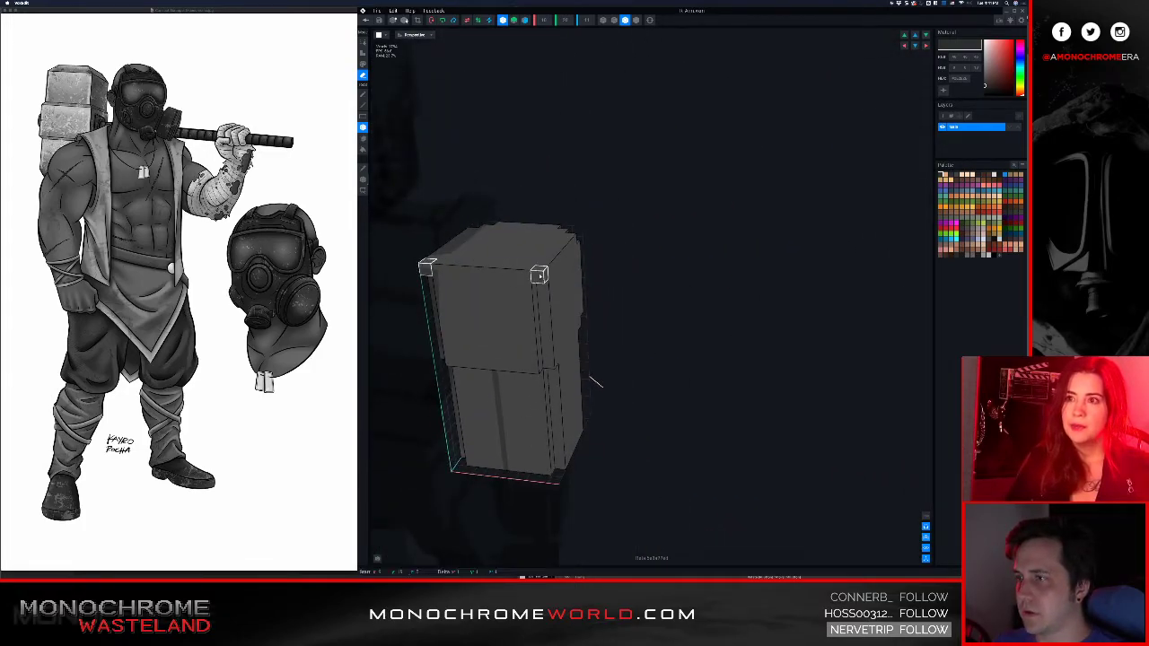
pyautogui.moveTo(539, 321)
pyautogui.mouseDown(button='right')
pyautogui.moveTo(573, 293)
pyautogui.moveTo(649, 338)
pyautogui.moveTo(655, 364)
pyautogui.moveTo(616, 316)
pyautogui.moveTo(628, 314)
pyautogui.moveTo(518, 422)
pyautogui.moveTo(626, 297)
pyautogui.mouseUp(button='right')
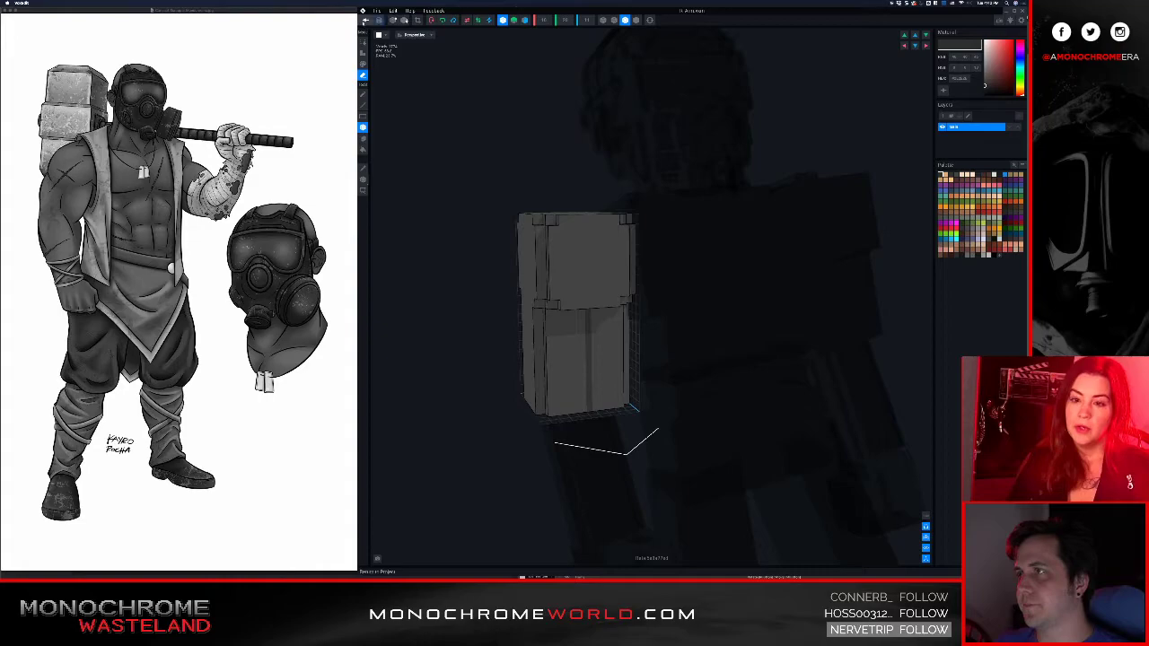
# - Save the right upper arm, return to the full character and open its left upper arm in the voxel modeler
pyautogui.click(365, 20)
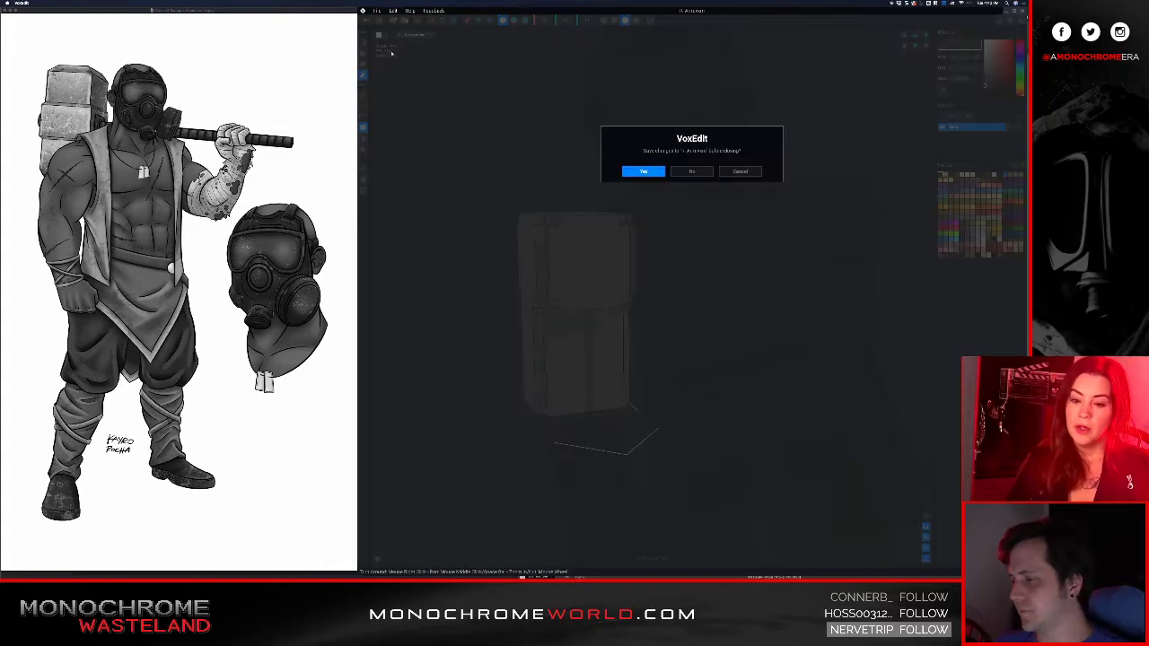
pyautogui.click(639, 171)
pyautogui.scroll(10, 668, 157)
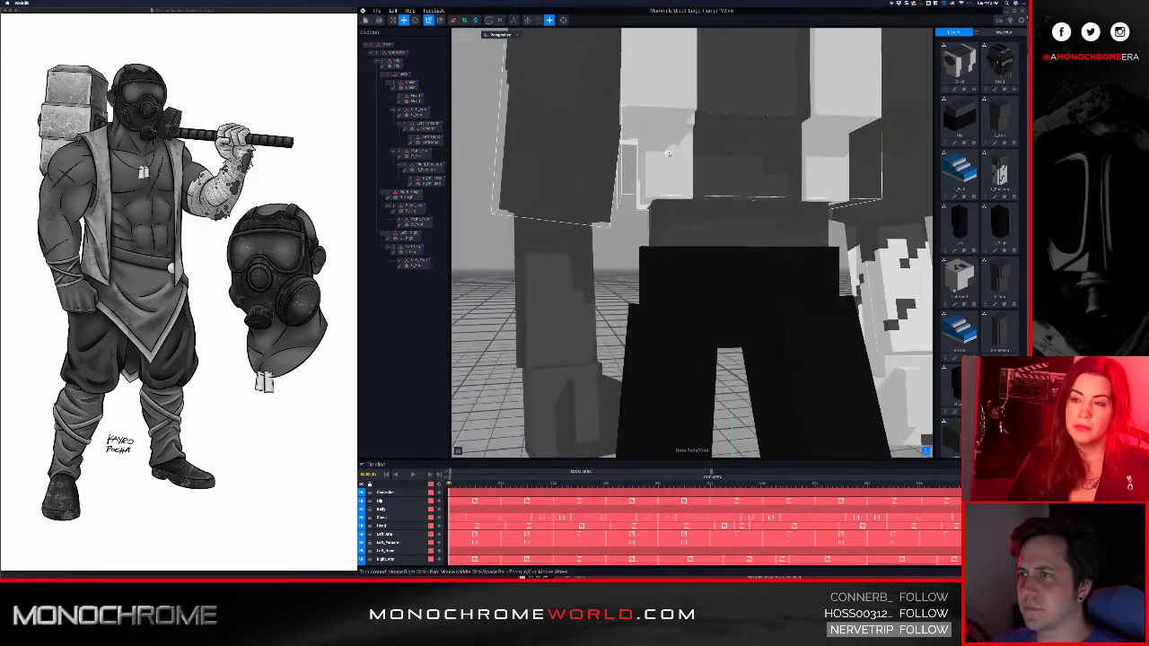
pyautogui.scroll(-10, 609, 170)
pyautogui.moveTo(590, 168); pyautogui.dragTo(614, 177, button='right')
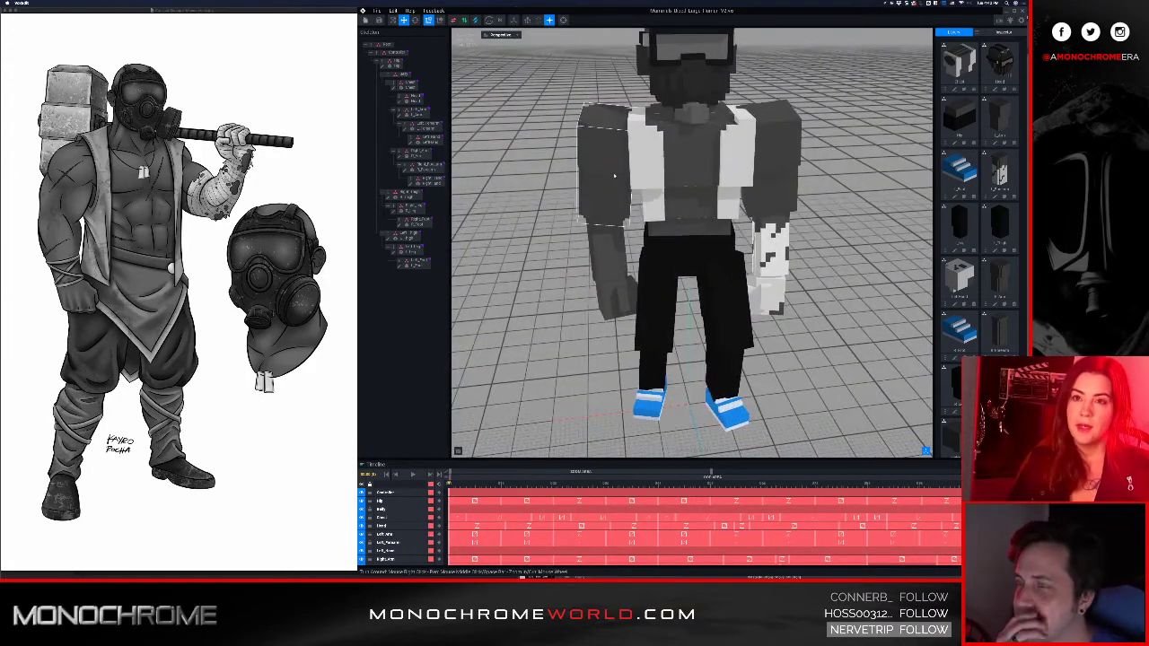
pyautogui.click(773, 145)
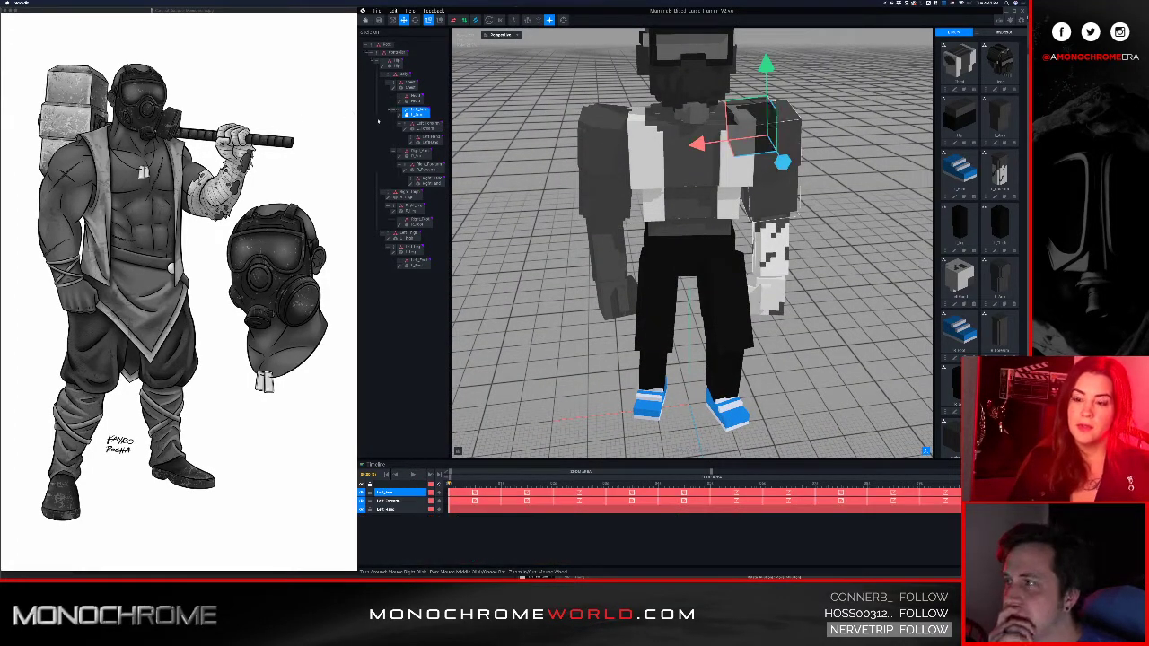
pyautogui.click(406, 117)
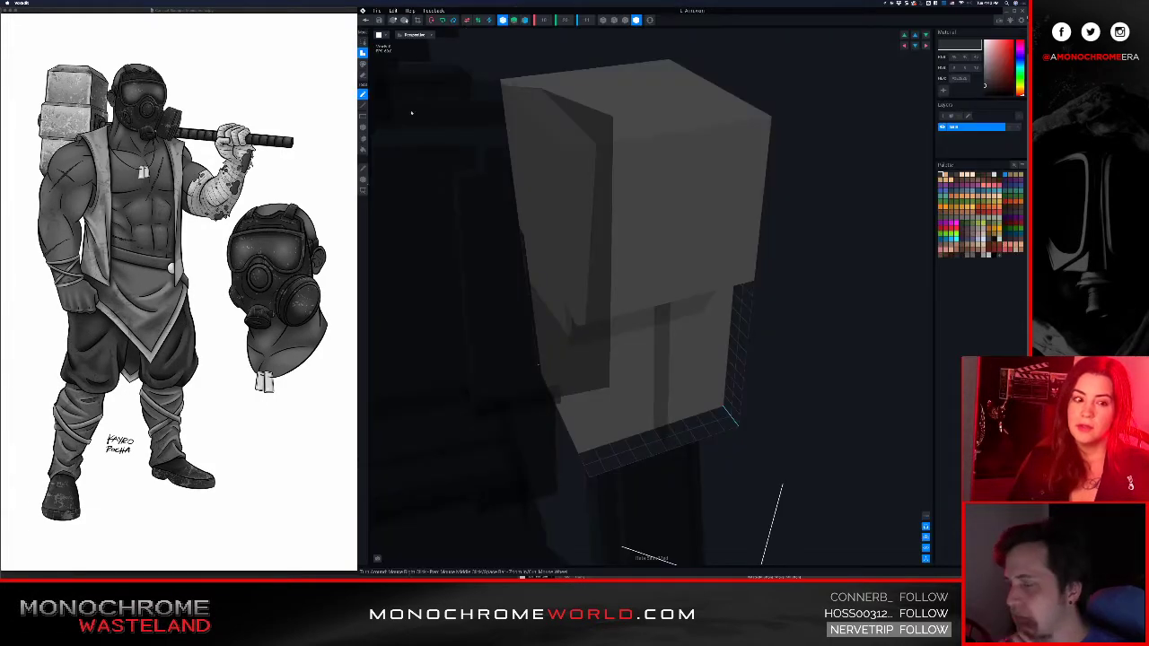
# - Erase the voxels along the top edges and corners of the left upper arm to round off its shoulder
pyautogui.moveTo(607, 179); pyautogui.dragTo(644, 188, button='right')
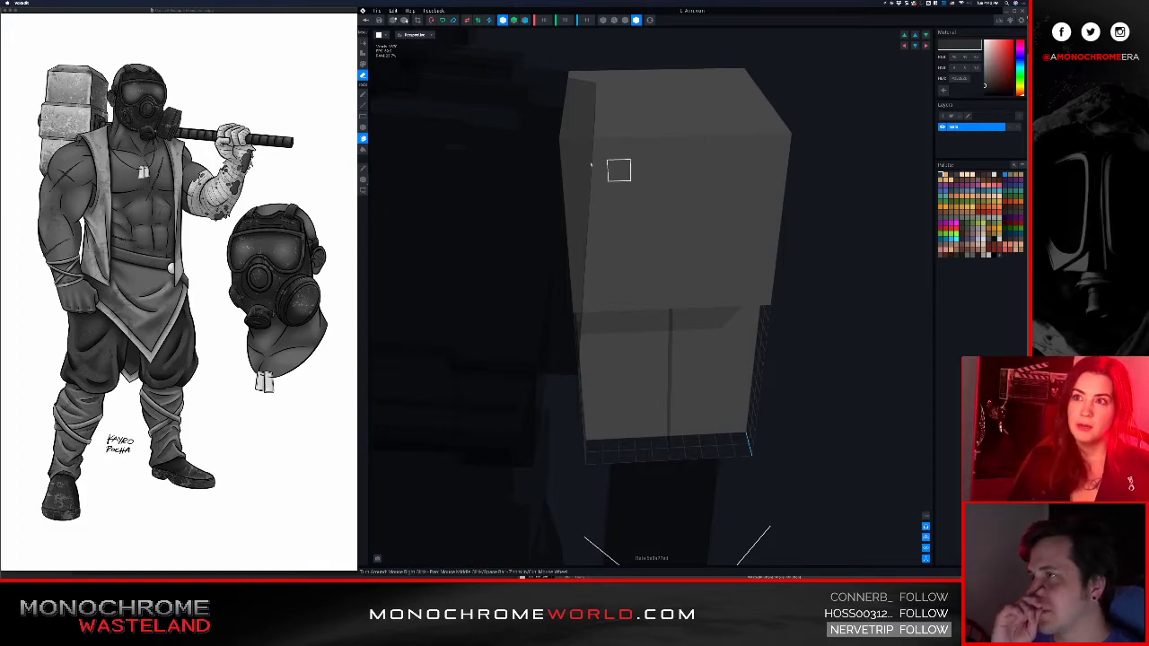
pyautogui.moveTo(664, 210); pyautogui.dragTo(650, 224, button='middle')
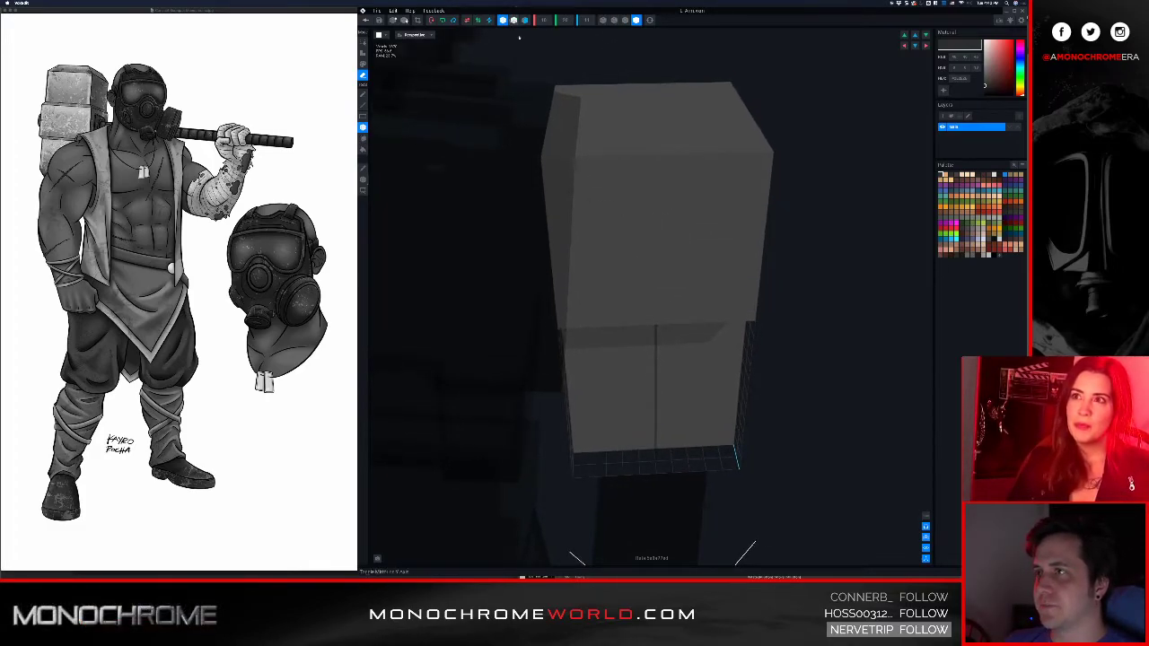
pyautogui.moveTo(558, 173)
pyautogui.mouseDown()
pyautogui.moveTo(673, 171)
pyautogui.moveTo(633, 174)
pyautogui.mouseUp()
pyautogui.moveTo(554, 189); pyautogui.dragTo(575, 314)
pyautogui.moveTo(625, 266)
pyautogui.mouseDown(button='right')
pyautogui.moveTo(754, 252)
pyautogui.moveTo(745, 246)
pyautogui.mouseUp(button='right')
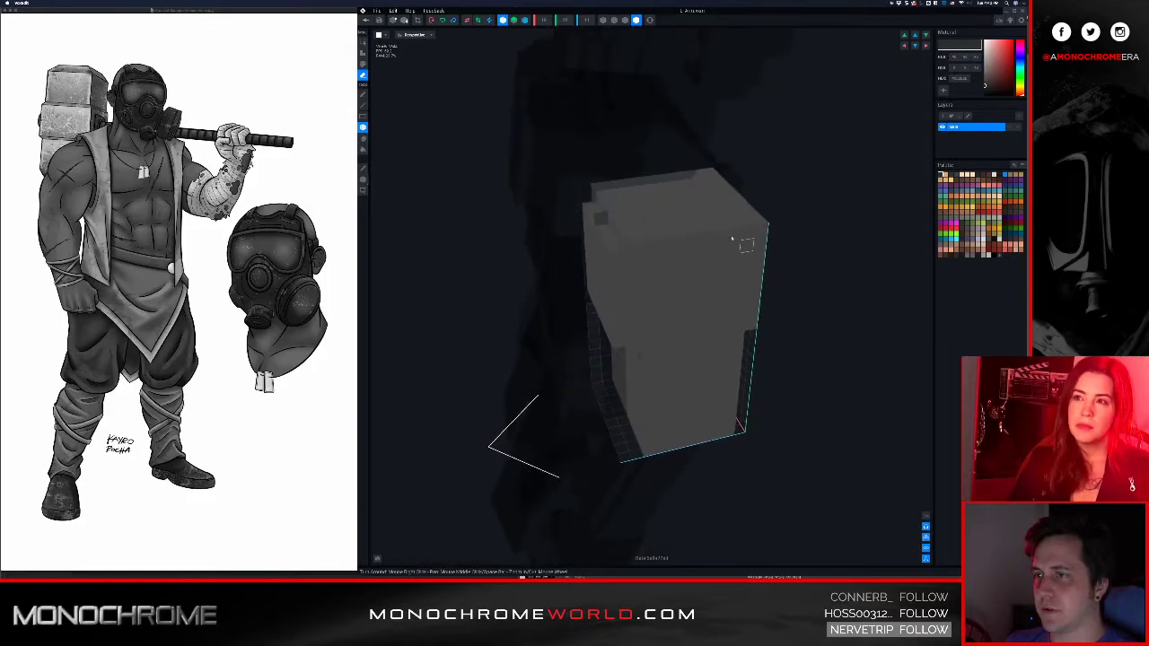
pyautogui.click(626, 21)
pyautogui.moveTo(629, 242); pyautogui.dragTo(764, 225)
pyautogui.moveTo(747, 246); pyautogui.dragTo(720, 316, button='right')
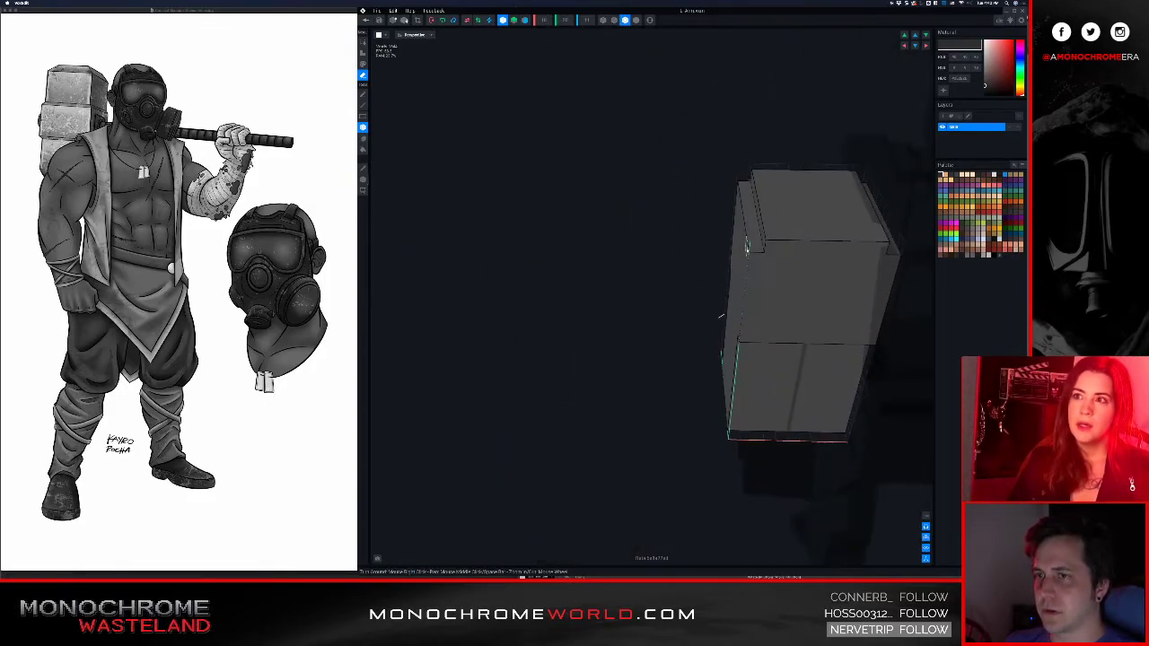
# - Erase narrow strips along the vertical corner edges of the left upper arm's upper and lower sections
pyautogui.moveTo(821, 264); pyautogui.dragTo(775, 278, button='right')
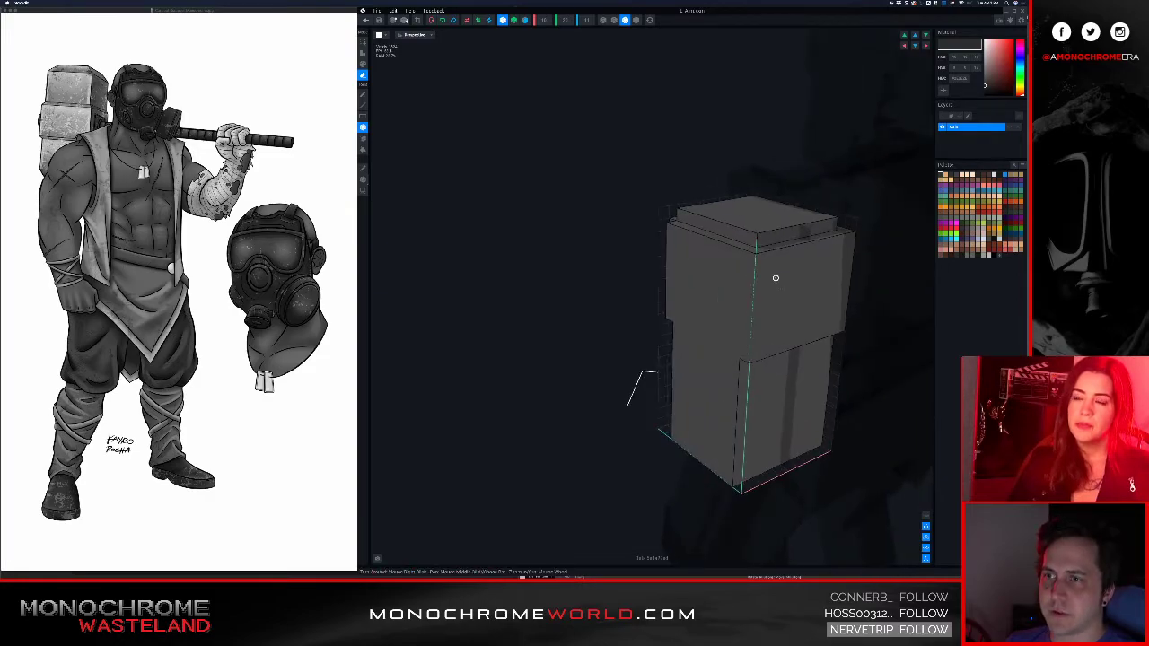
pyautogui.moveTo(758, 261); pyautogui.dragTo(752, 338)
pyautogui.moveTo(755, 362); pyautogui.dragTo(675, 329, button='right')
pyautogui.moveTo(672, 400); pyautogui.dragTo(673, 447)
pyautogui.moveTo(752, 413); pyautogui.dragTo(692, 417, button='right')
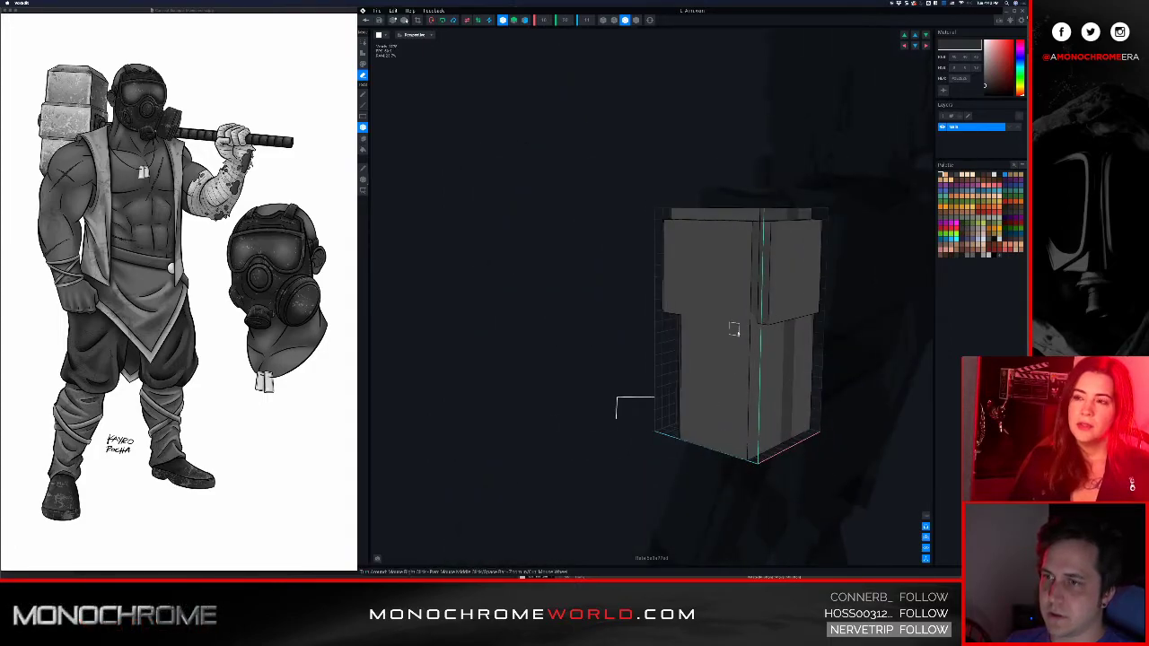
pyautogui.moveTo(714, 374); pyautogui.dragTo(662, 320, button='right')
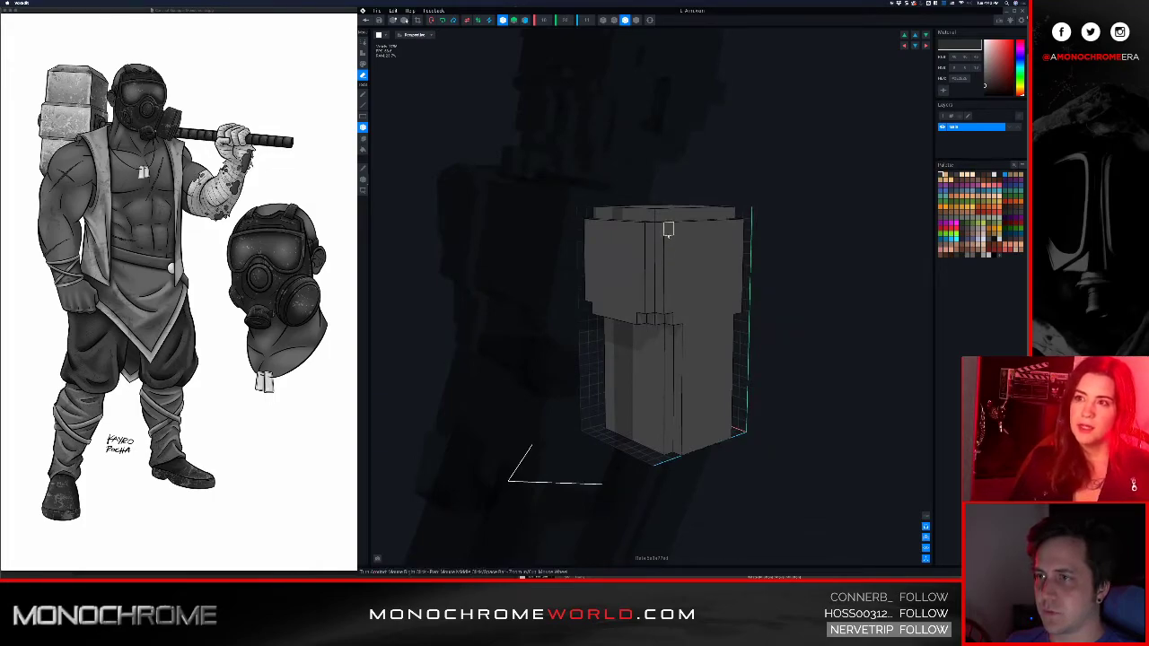
pyautogui.moveTo(640, 234)
pyautogui.mouseDown(button='right')
pyautogui.moveTo(768, 222)
pyautogui.moveTo(779, 233)
pyautogui.moveTo(751, 273)
pyautogui.moveTo(722, 287)
pyautogui.moveTo(635, 247)
pyautogui.mouseUp(button='right')
# - Save the left upper arm, return to the full character and check both arms and the vest from the front
pyautogui.click(365, 20)
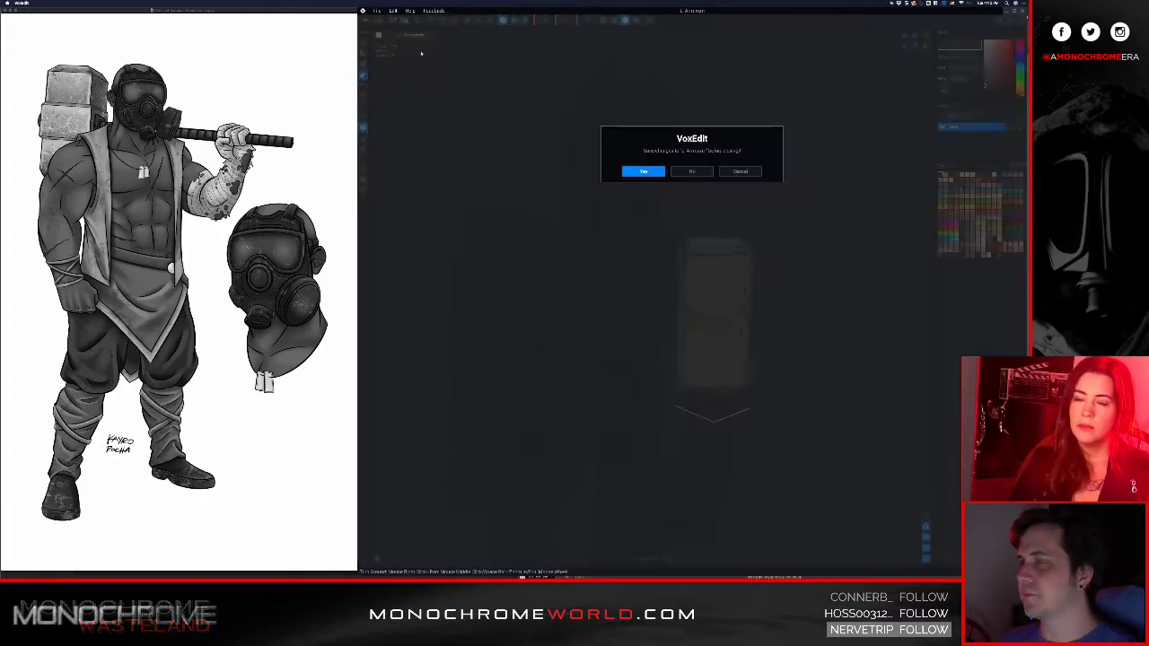
pyautogui.click(642, 171)
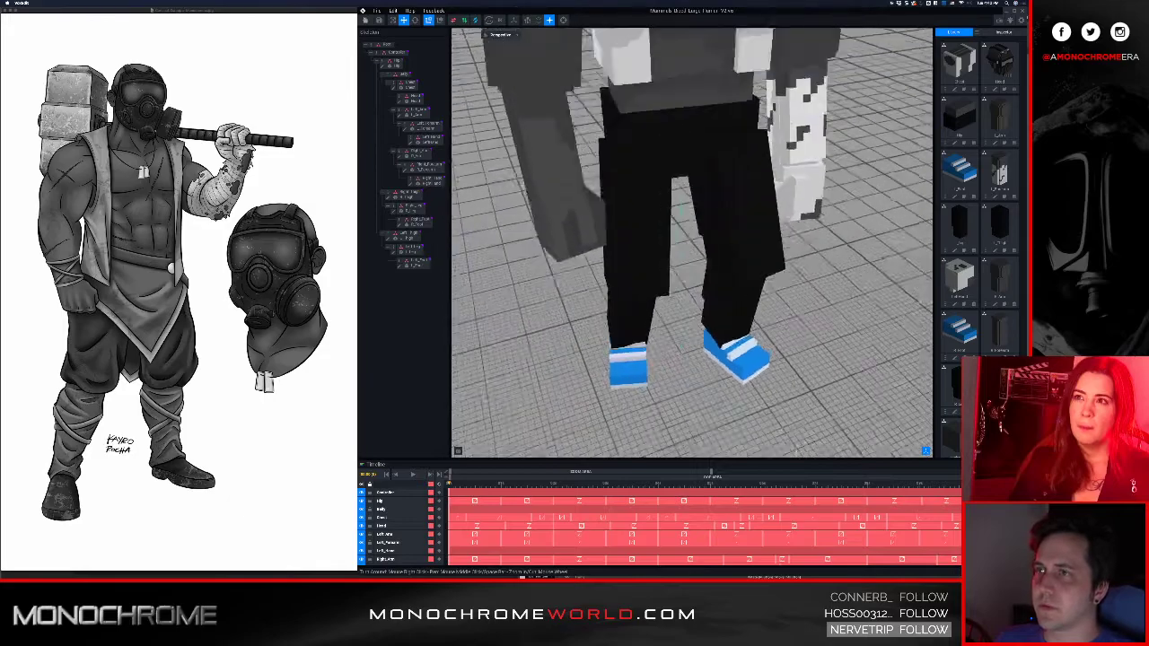
pyautogui.scroll(5, 682, 155)
pyautogui.moveTo(682, 212); pyautogui.dragTo(663, 199, button='right')
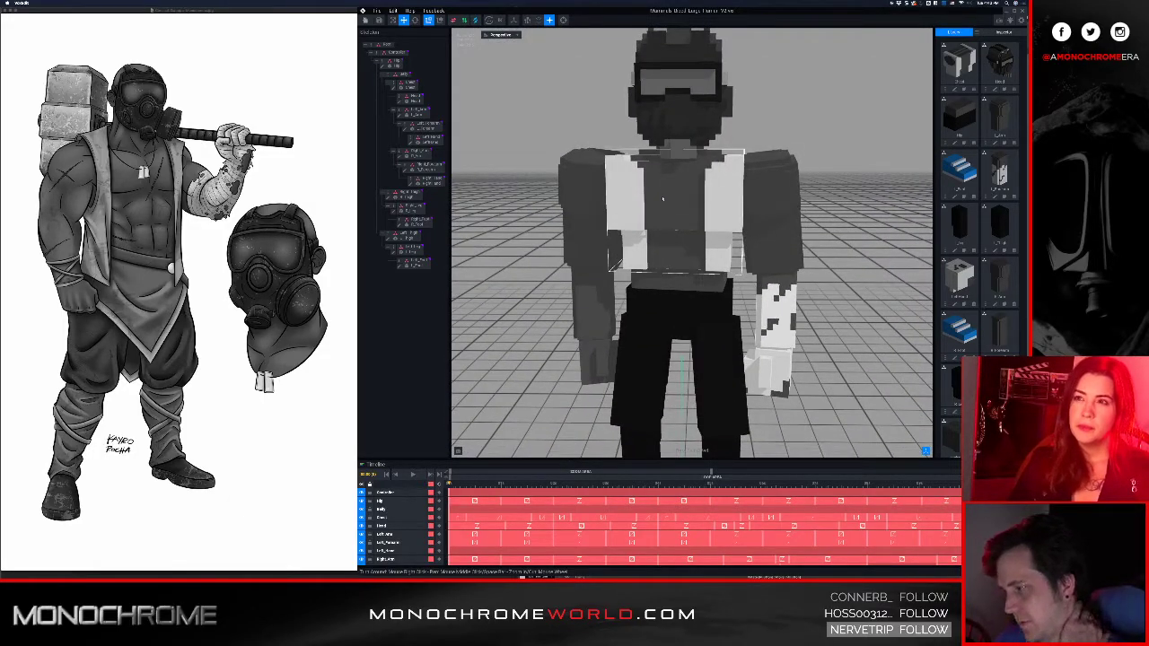
pyautogui.scroll(-3, 663, 198)
pyautogui.moveTo(657, 211)
pyautogui.mouseDown(button='right')
pyautogui.moveTo(556, 204)
pyautogui.moveTo(678, 211)
pyautogui.moveTo(587, 219)
pyautogui.moveTo(661, 226)
pyautogui.mouseUp(button='right')
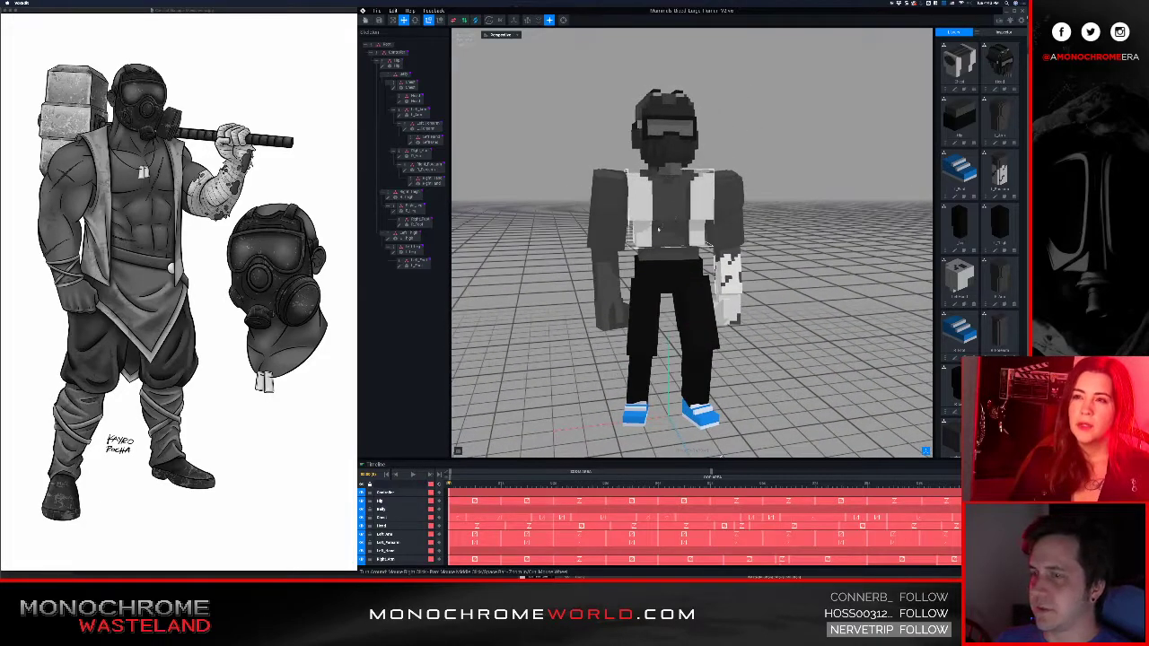
pyautogui.scroll(5, 661, 227)
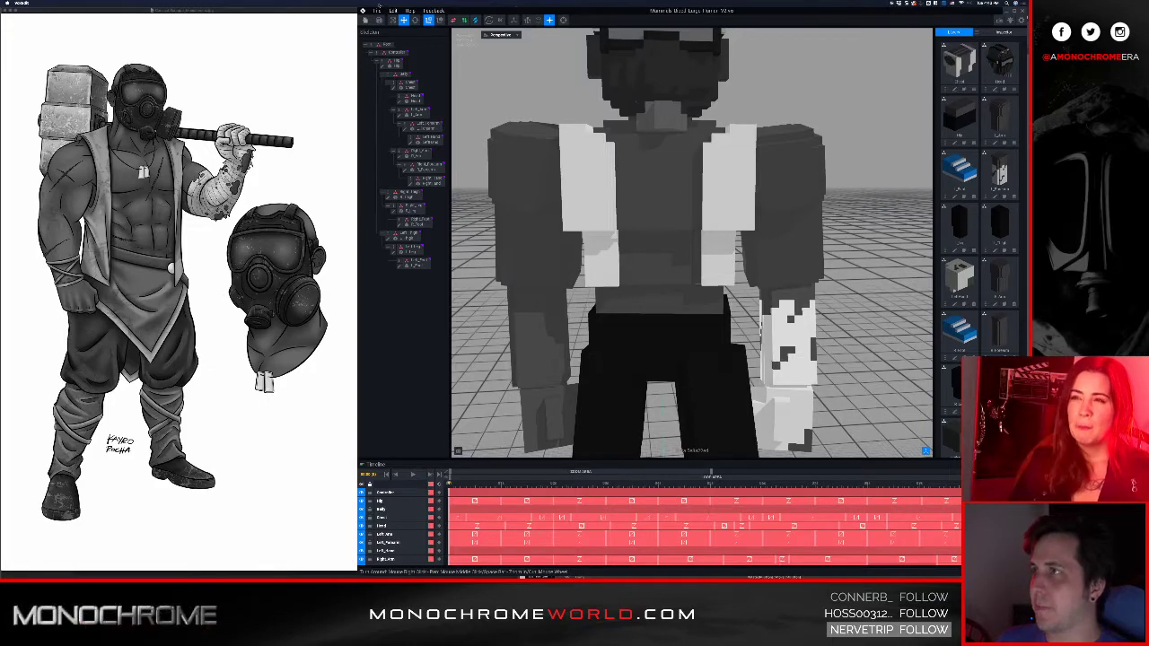
# - Switch to MagicaVoxel and isolate the character's hip block to examine where the vest meets the trousers
pyautogui.click(484, 55)
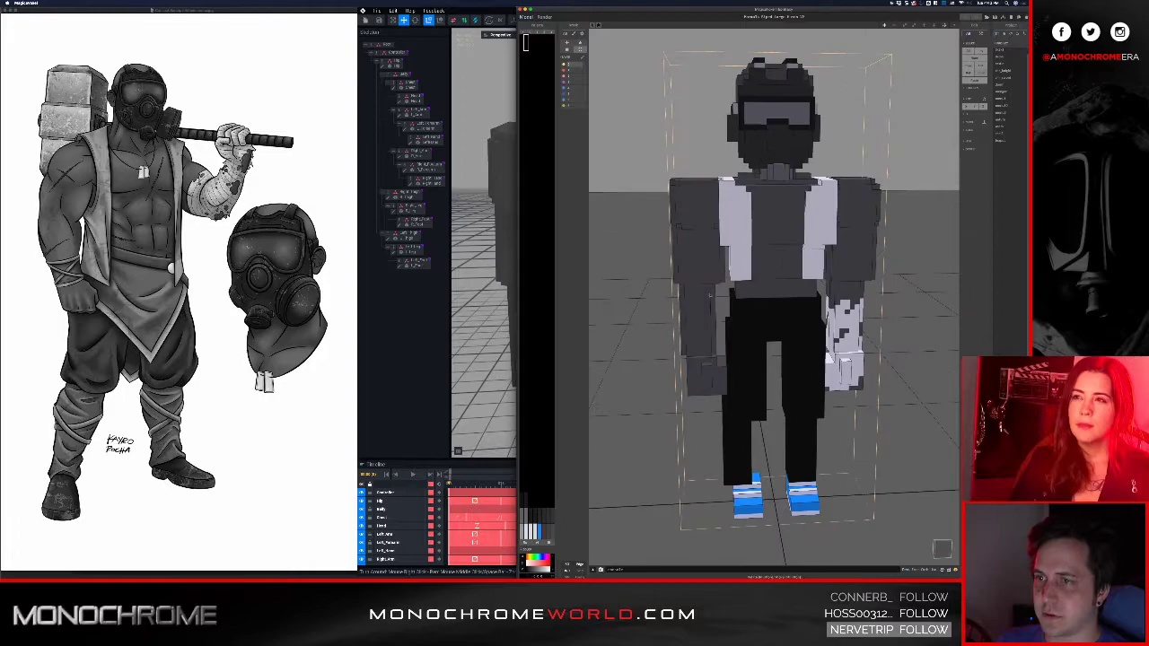
pyautogui.doubleClick(788, 292)
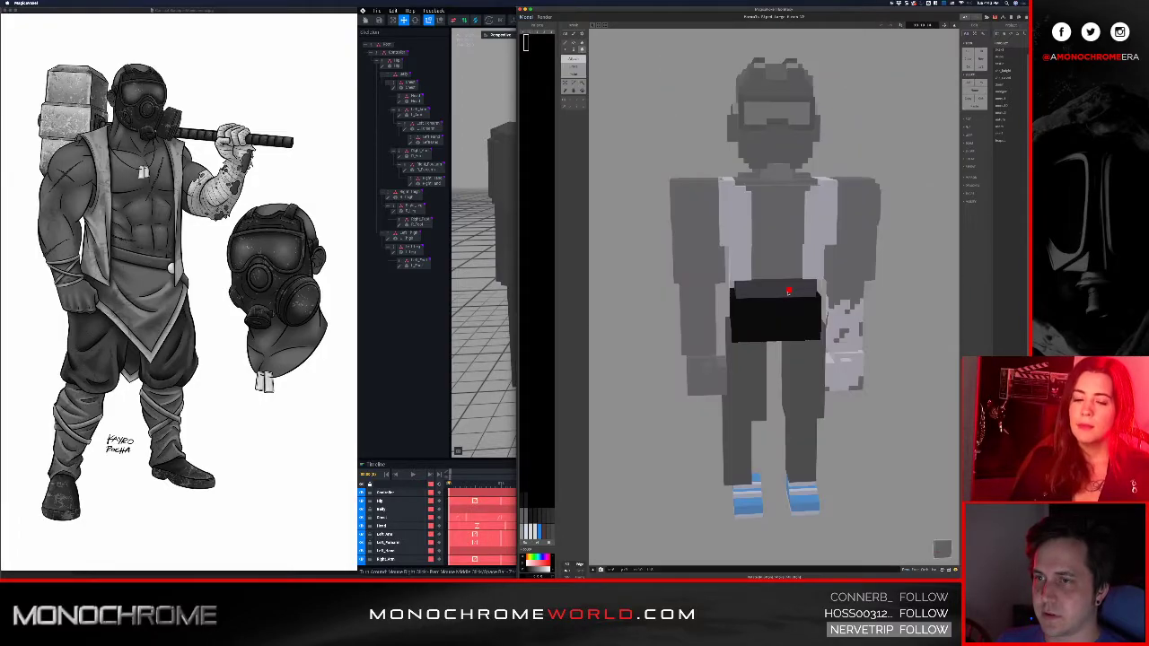
pyautogui.moveTo(752, 291); pyautogui.dragTo(664, 285, button='right')
pyautogui.scroll(4, 793, 290)
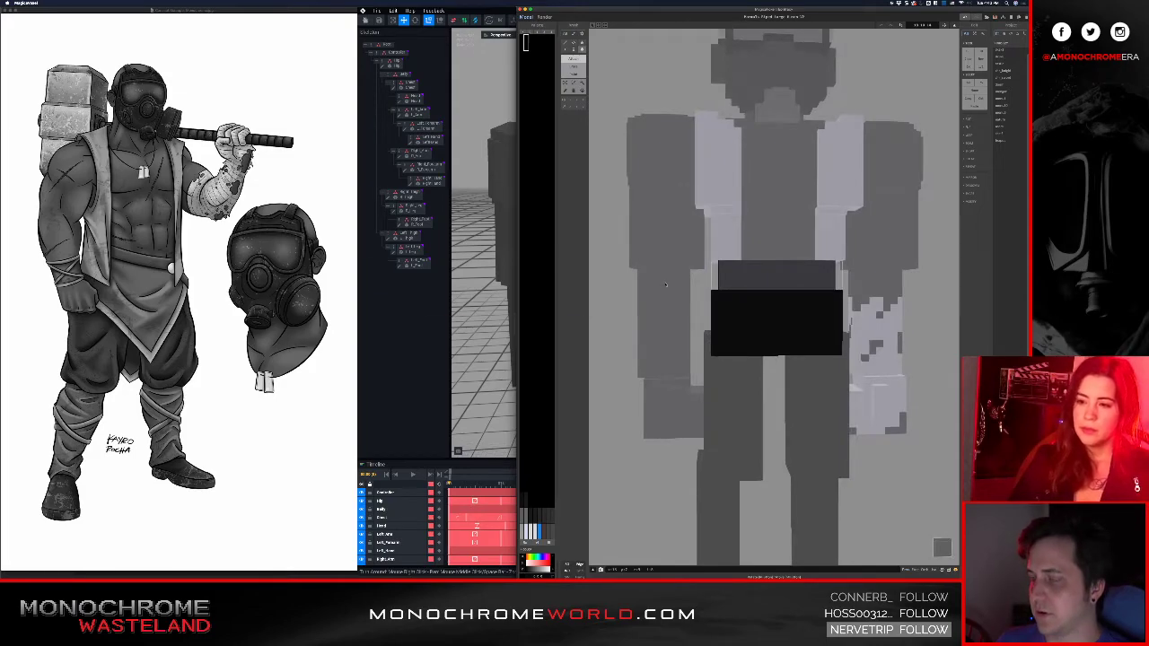
# - Switch back to VoxEdit, examine the hip in the voxel modeler, and save it on returning to the full character
pyautogui.press('super+Tab')
pyautogui.click(642, 302)
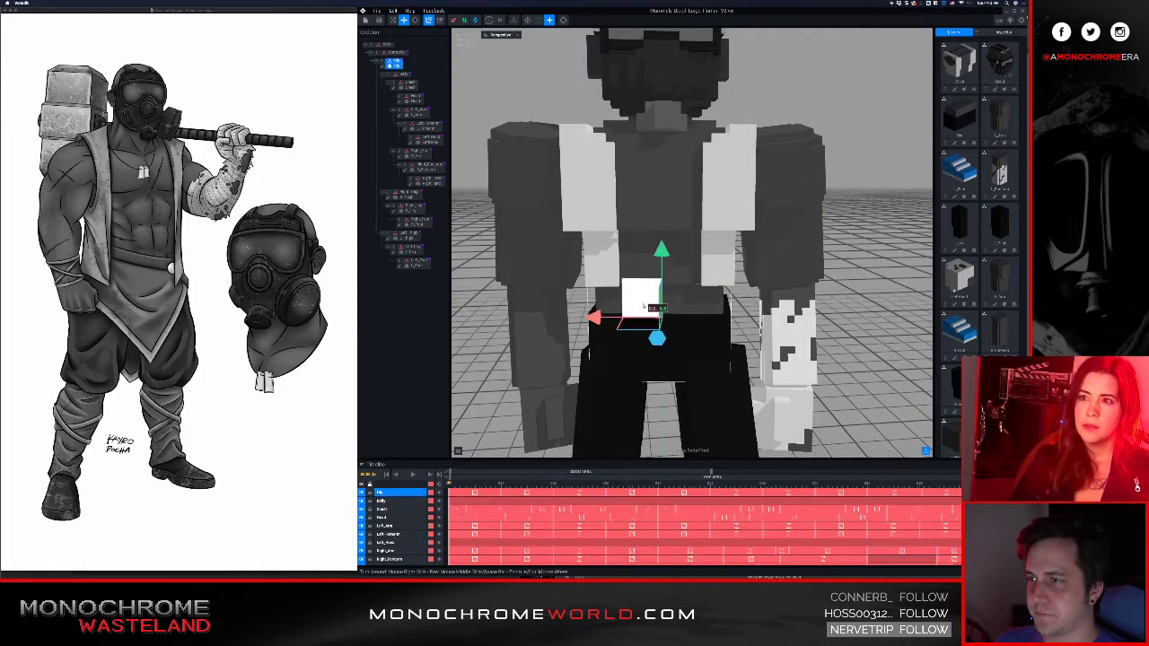
pyautogui.click(382, 66)
pyautogui.moveTo(596, 273)
pyautogui.mouseDown(button='right')
pyautogui.moveTo(578, 319)
pyautogui.moveTo(600, 293)
pyautogui.mouseUp(button='right')
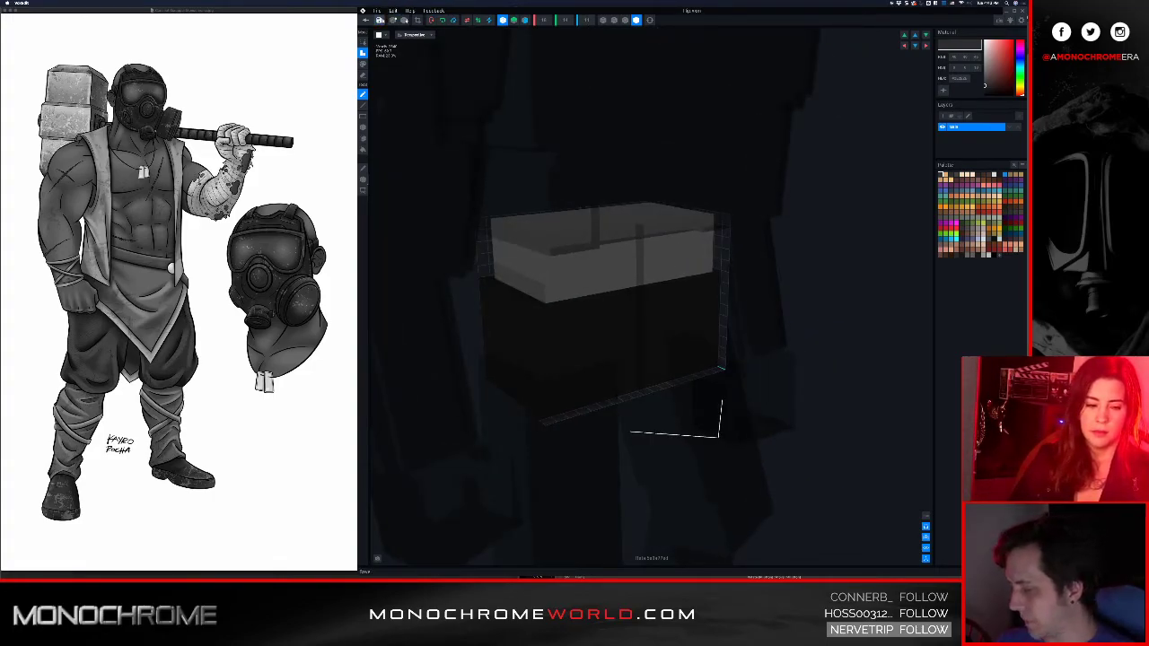
pyautogui.click(367, 21)
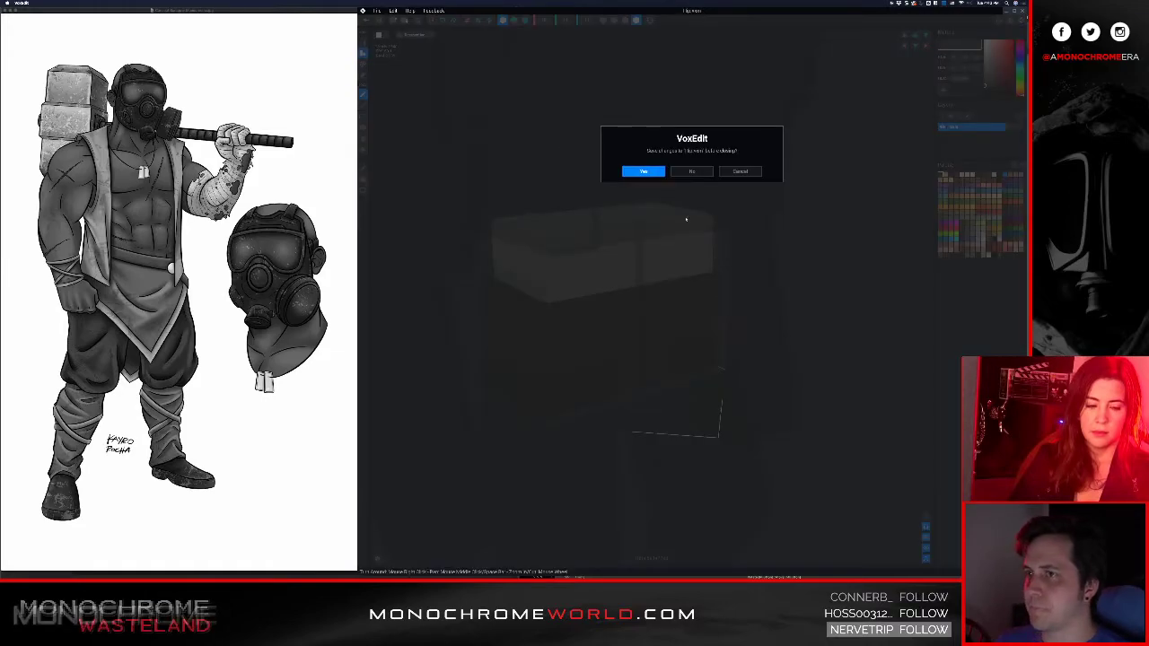
pyautogui.click(643, 175)
# - Examine the chest and its vest panels in the voxel modeler, and save it on returning to the full character
pyautogui.scroll(2, 656, 166)
pyautogui.scroll(6, 655, 166)
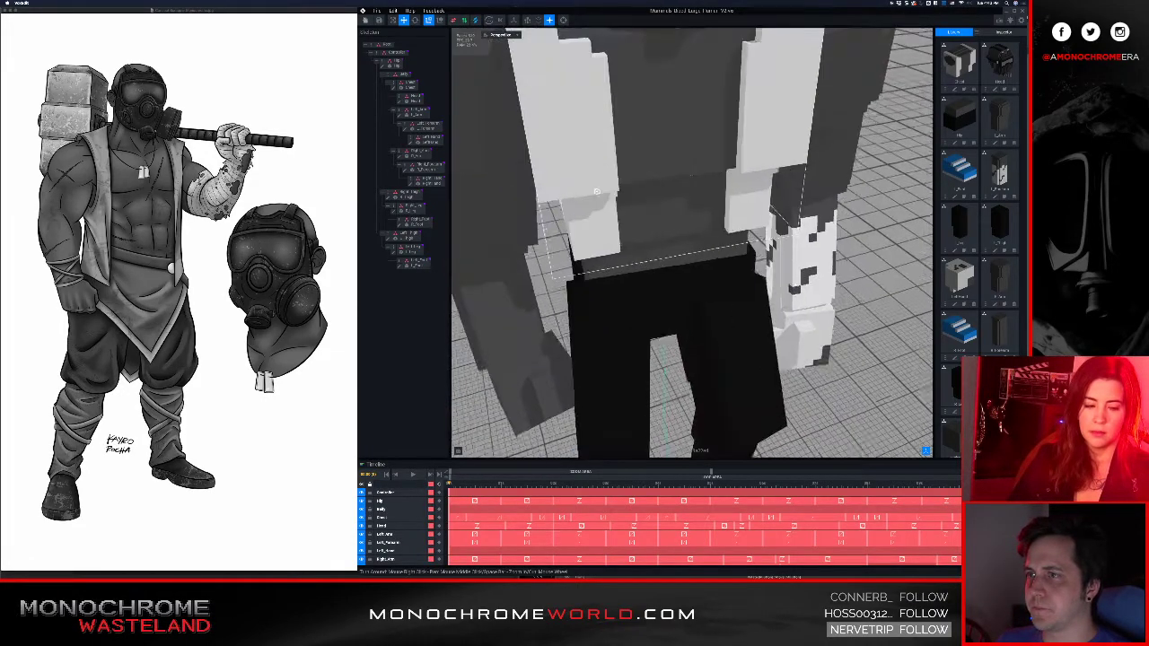
pyautogui.click(656, 166)
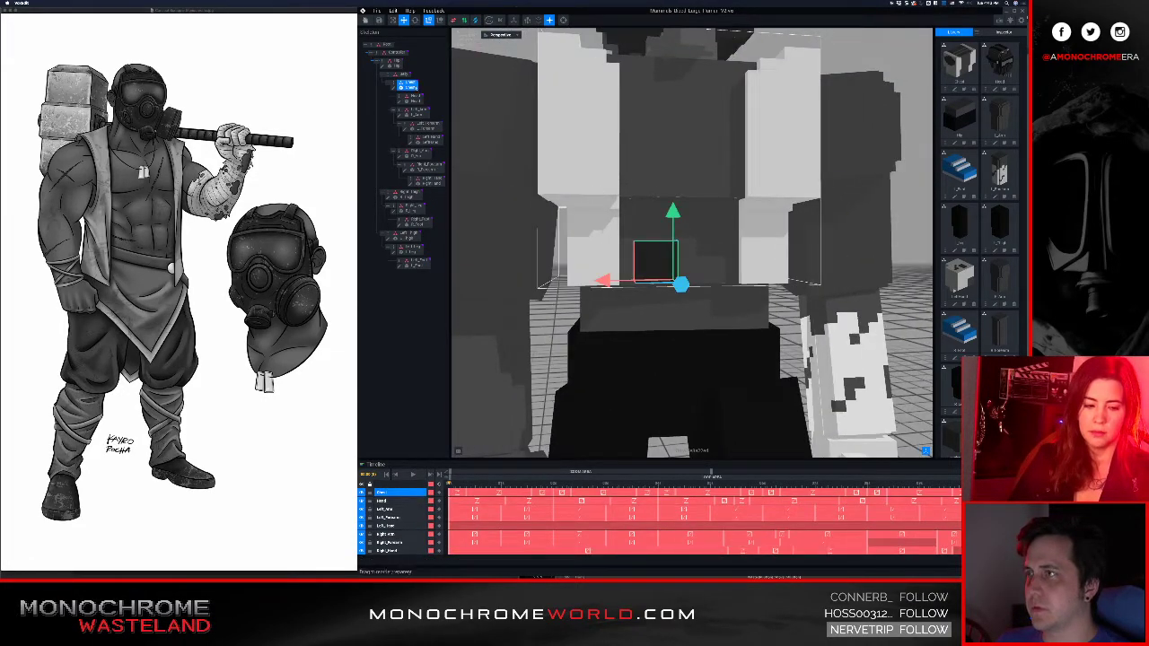
pyautogui.click(393, 88)
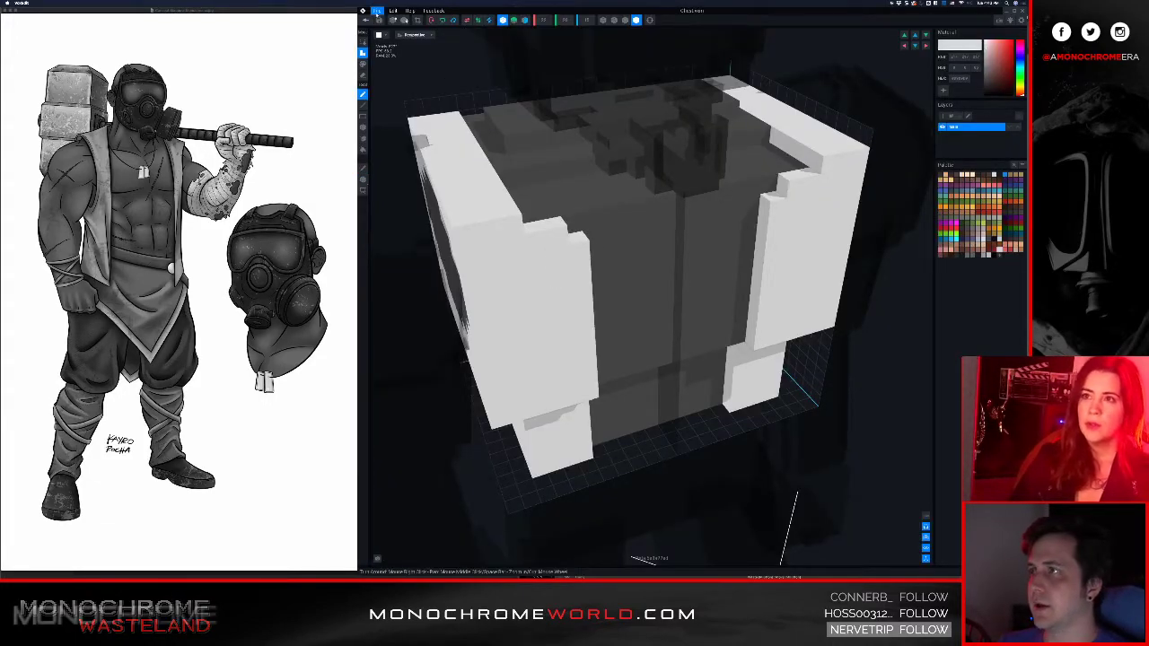
pyautogui.click(367, 21)
pyautogui.click(644, 171)
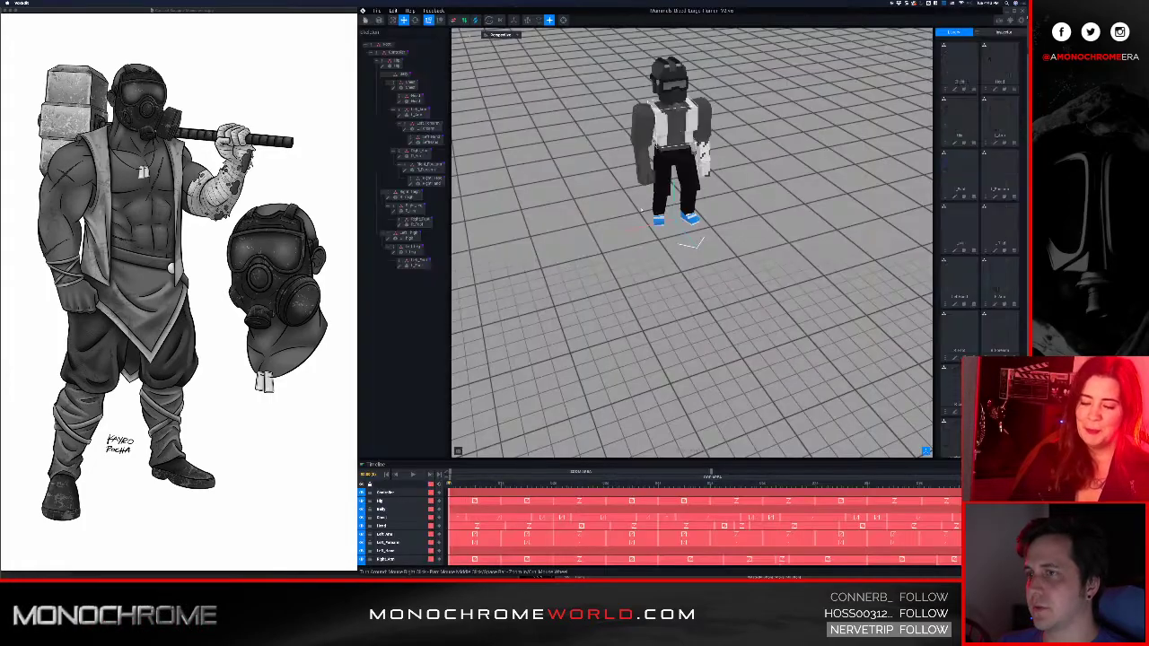
# - Open the hip in the voxel modeler and paint the outer front panels and sides of its grey waist band off-white as vest
pyautogui.scroll(6, 646, 160)
pyautogui.click(646, 158)
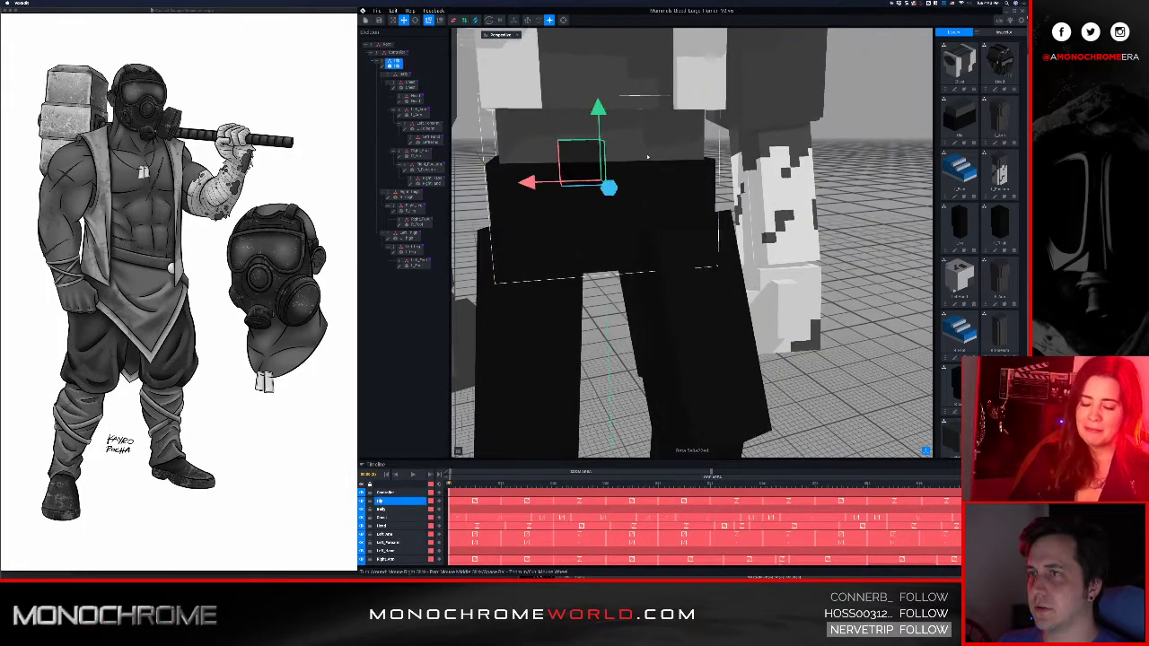
pyautogui.doubleClick(383, 65)
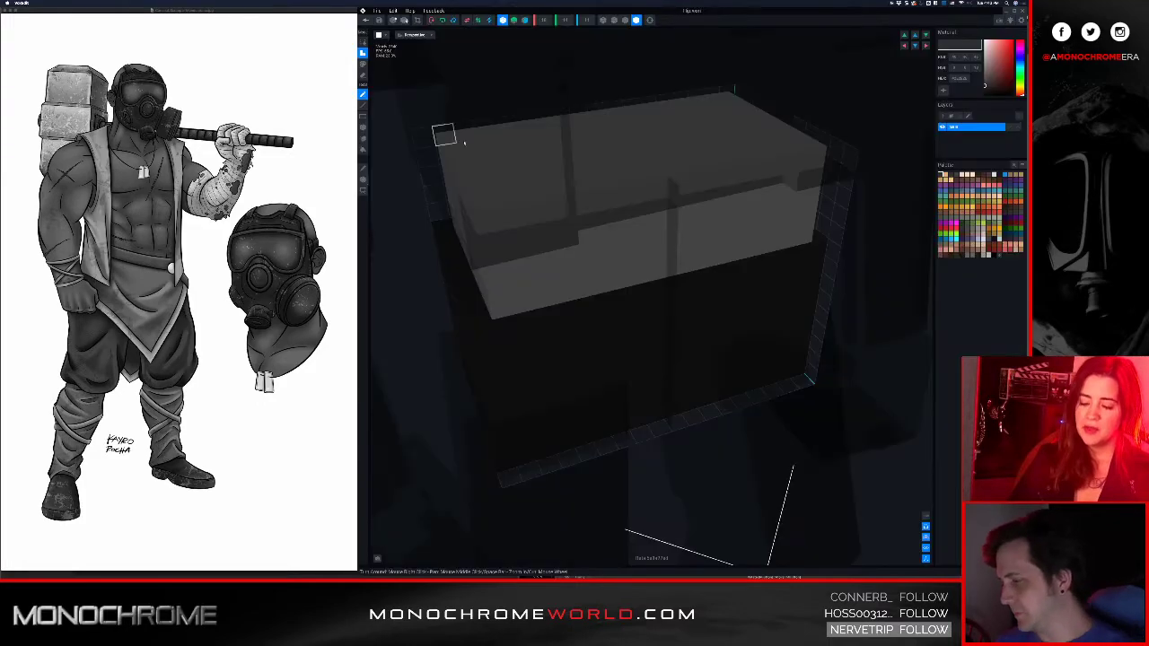
pyautogui.moveTo(584, 186); pyautogui.dragTo(590, 209, button='right')
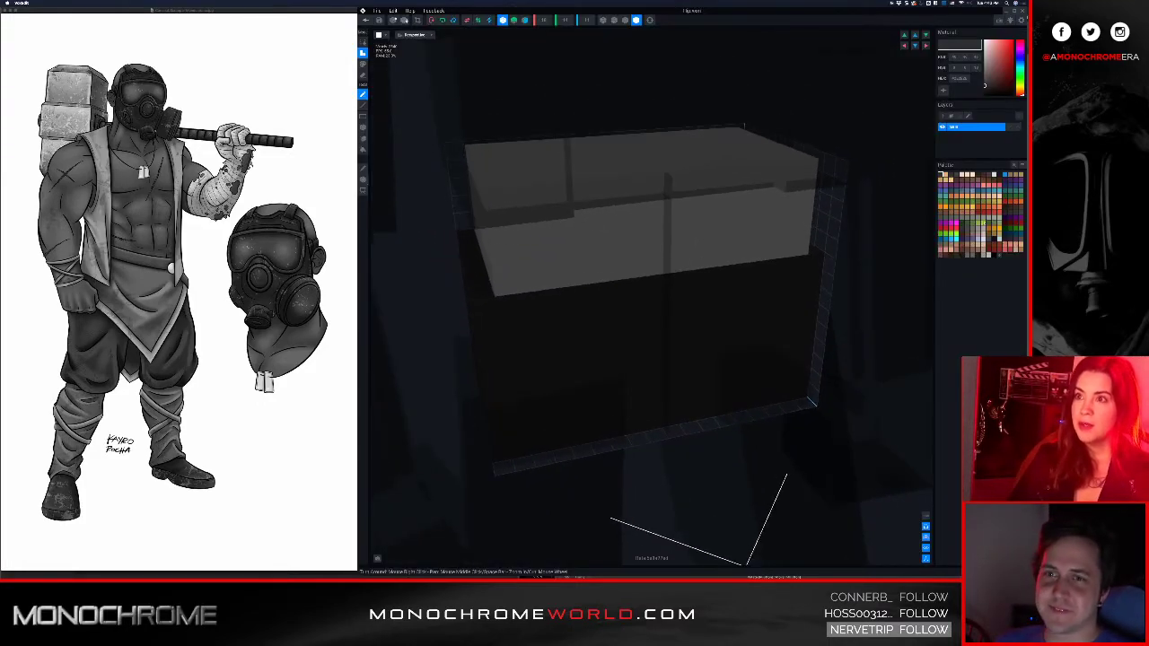
pyautogui.click(999, 251)
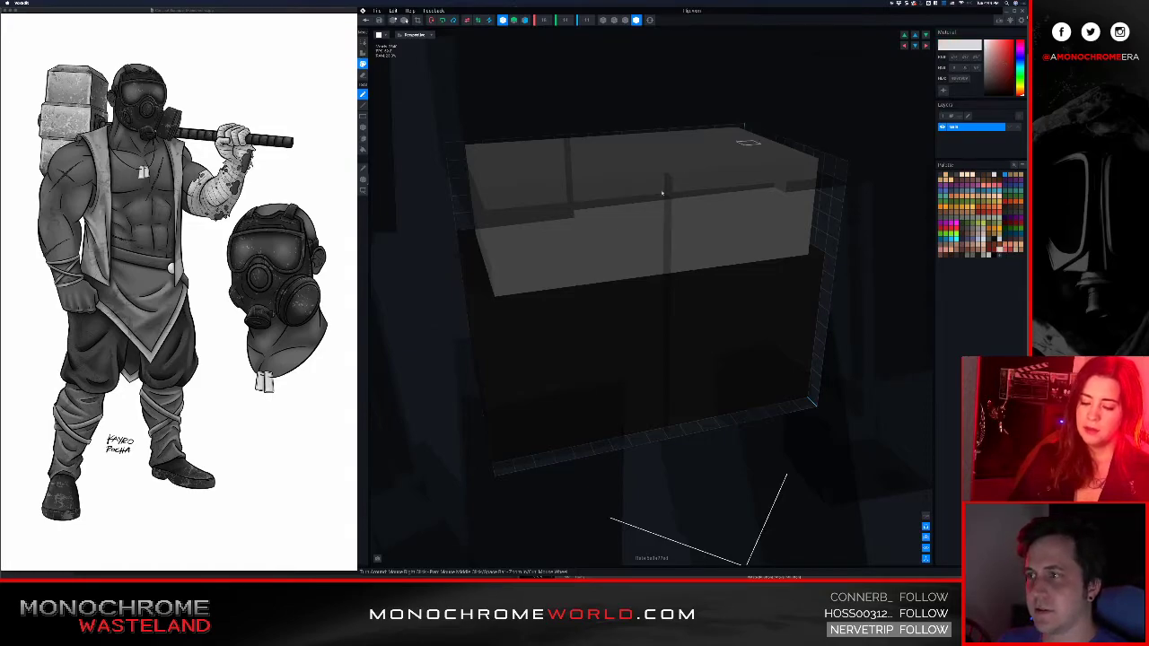
pyautogui.moveTo(585, 190); pyautogui.dragTo(563, 255, button='right')
pyautogui.moveTo(562, 278); pyautogui.dragTo(484, 188)
pyautogui.moveTo(522, 197); pyautogui.dragTo(458, 225, button='right')
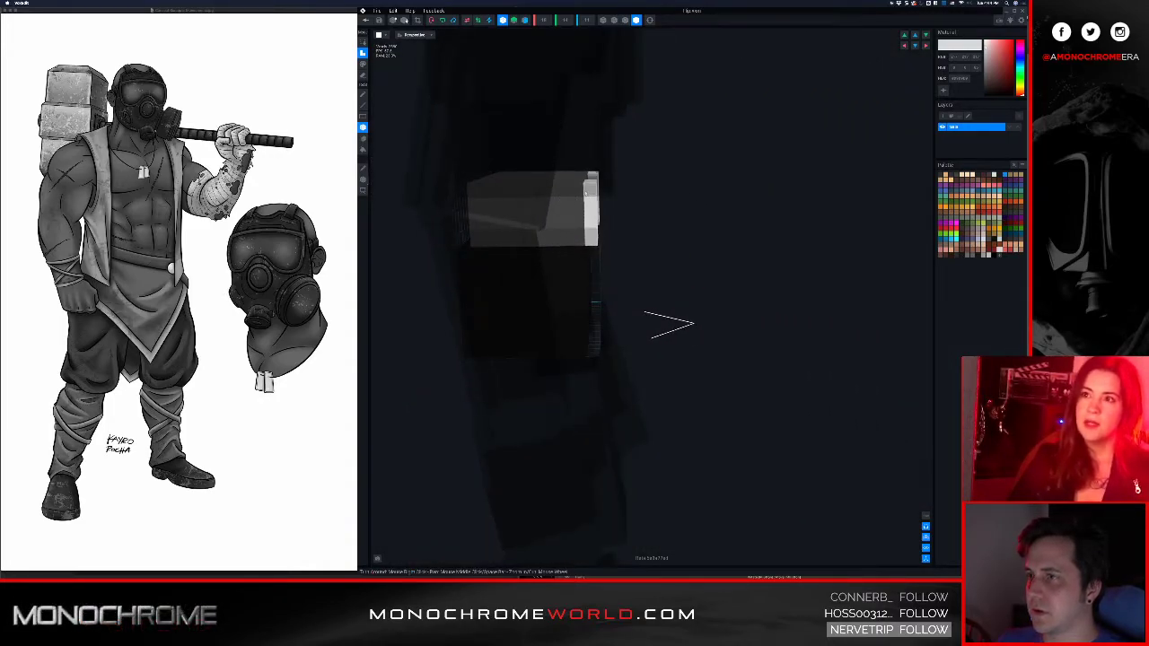
pyautogui.moveTo(476, 243); pyautogui.dragTo(555, 236, button='right')
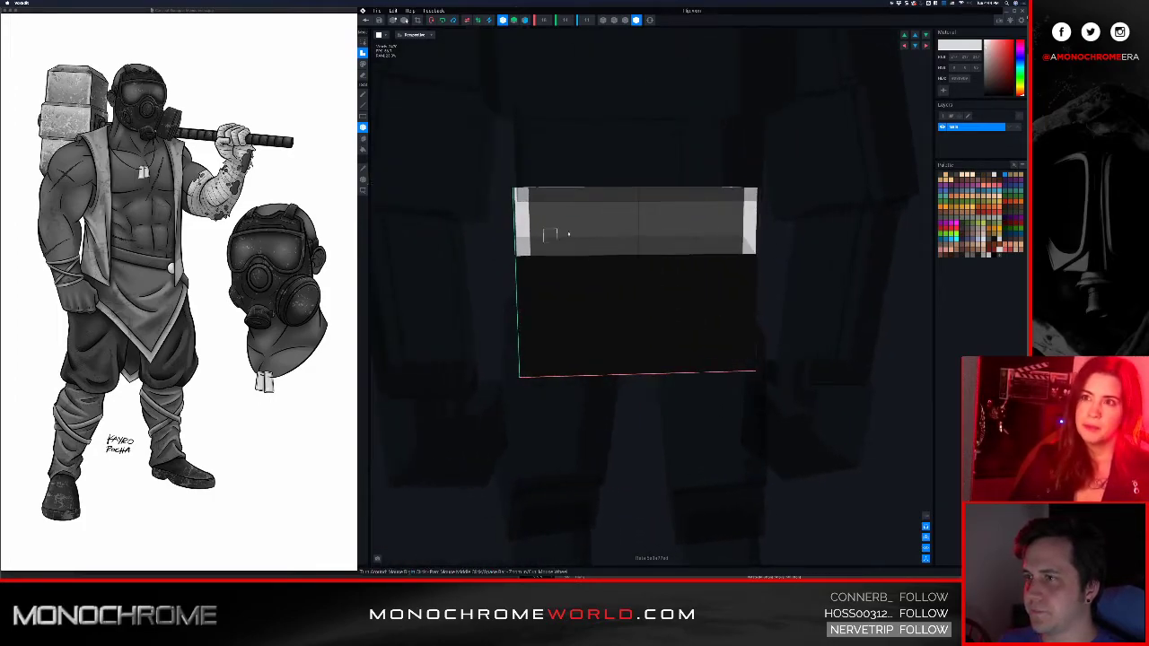
# - Paint the back of the hip's waist band off-white across its full width, keeping the front centre grey
pyautogui.moveTo(681, 245); pyautogui.dragTo(682, 245, button='right')
pyautogui.moveTo(752, 197); pyautogui.dragTo(594, 235)
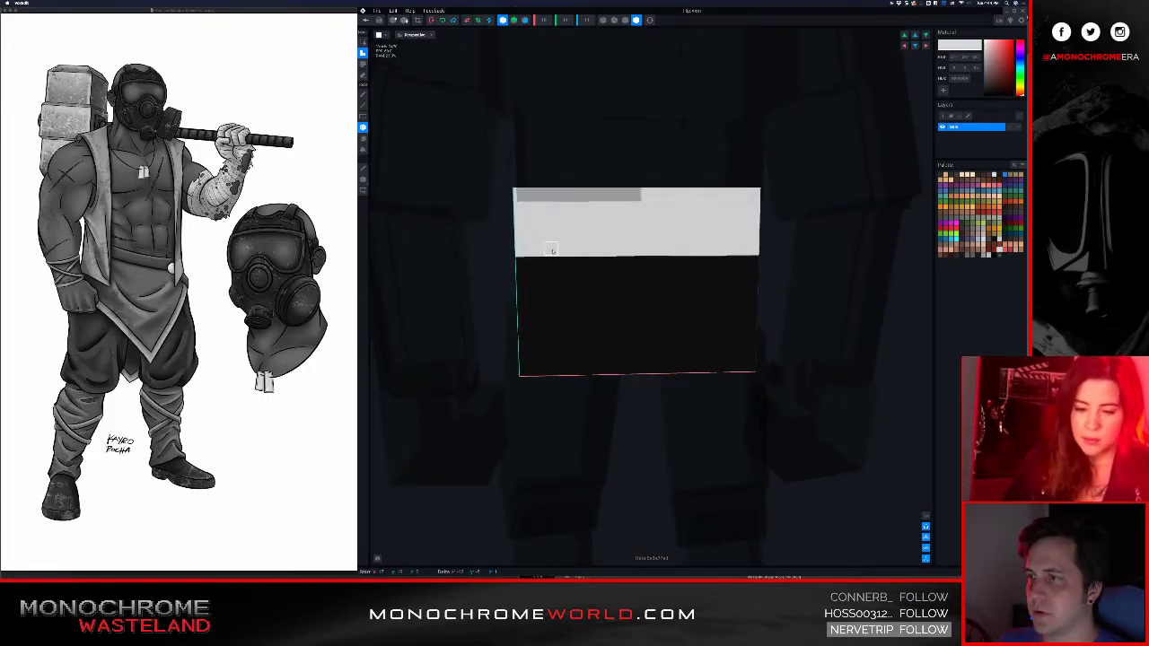
pyautogui.moveTo(680, 233); pyautogui.dragTo(884, 237, button='right')
pyautogui.moveTo(884, 238); pyautogui.dragTo(819, 258, button='middle')
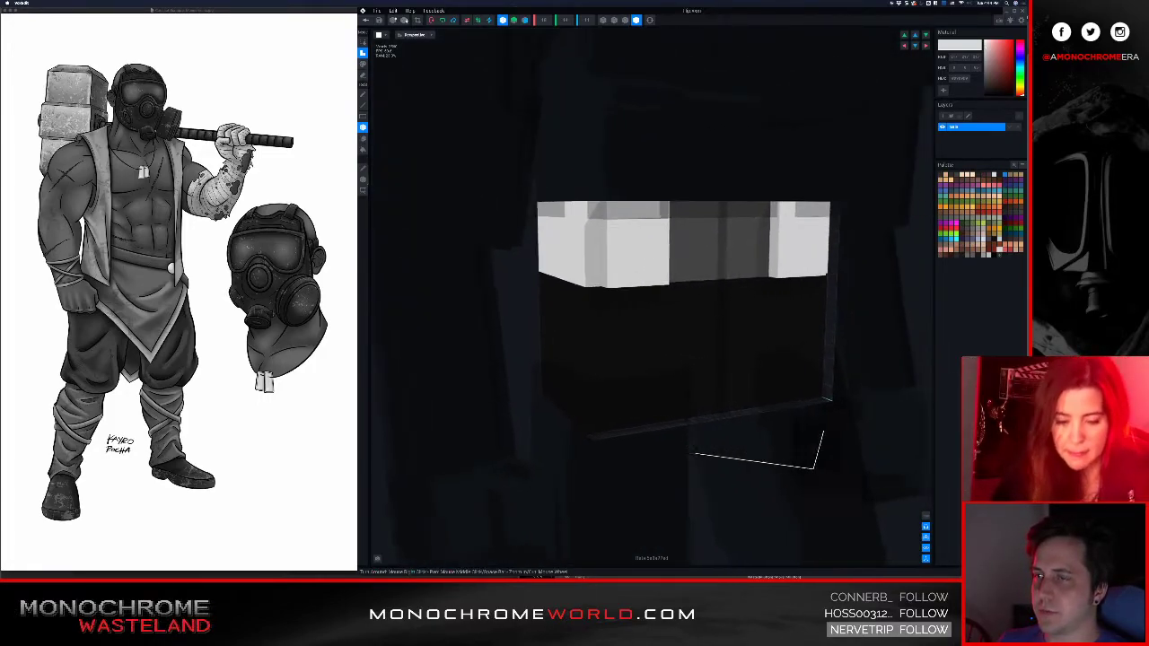
pyautogui.scroll(-3, 819, 257)
pyautogui.moveTo(789, 258)
pyautogui.mouseDown(button='right')
pyautogui.moveTo(764, 260)
pyautogui.moveTo(806, 260)
pyautogui.moveTo(797, 269)
pyautogui.mouseUp(button='right')
pyautogui.moveTo(797, 269); pyautogui.dragTo(778, 291, button='middle')
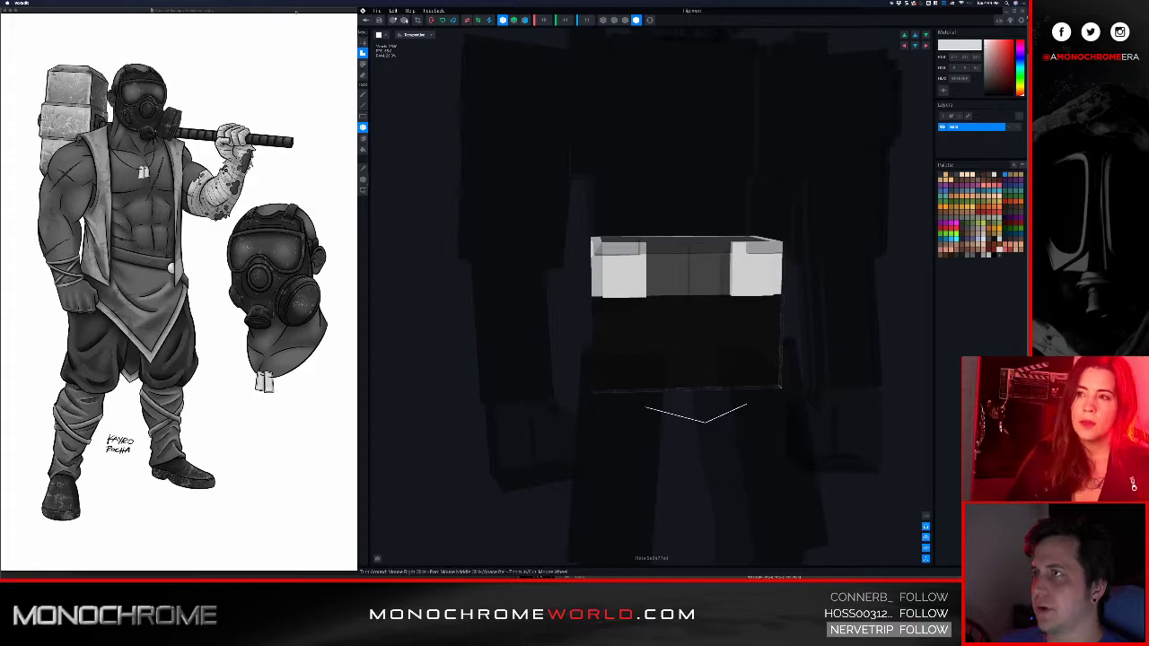
# - Save the hip model's changes, return to the character rig and play its animation
pyautogui.click(363, 21)
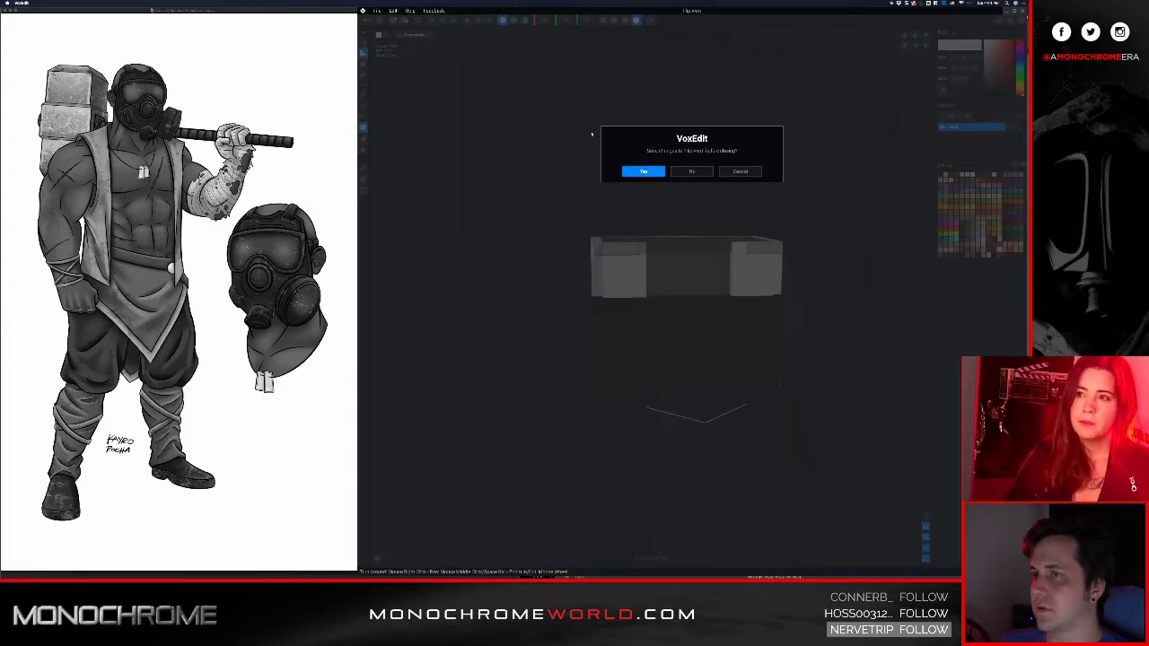
pyautogui.click(640, 171)
pyautogui.moveTo(677, 170); pyautogui.dragTo(654, 180, button='right')
pyautogui.press('space')
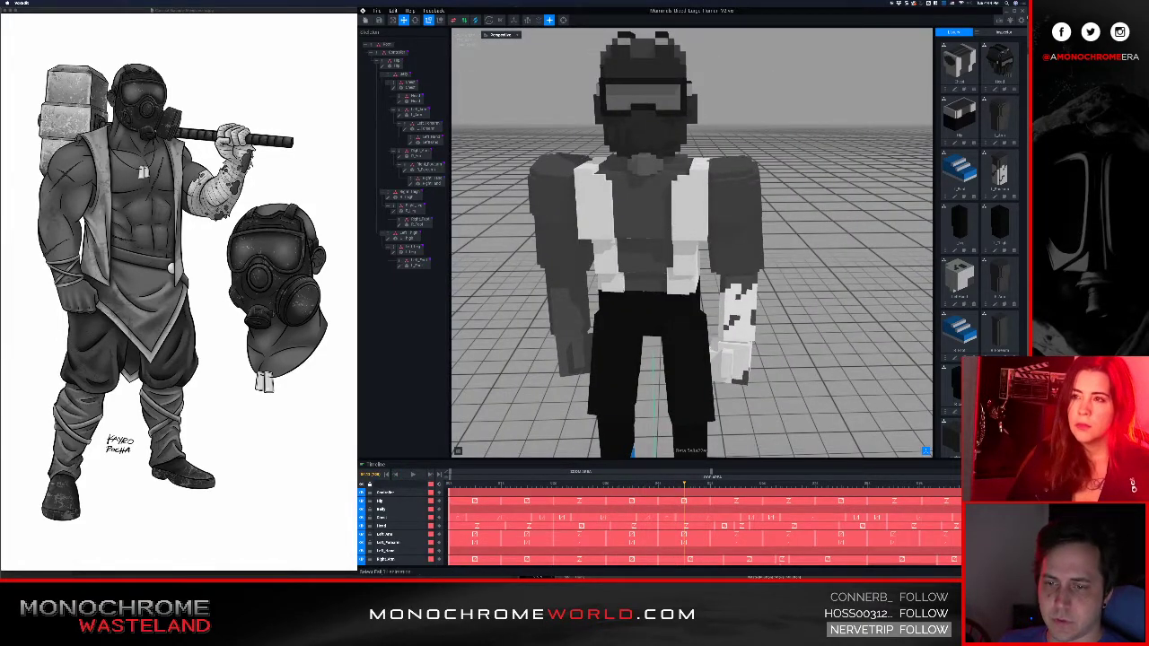
# - Switch the character to the walking animation and play it to check the vest at the waist
pyautogui.click(991, 524)
pyautogui.press('space')
pyautogui.moveTo(684, 309); pyautogui.dragTo(681, 263, button='right')
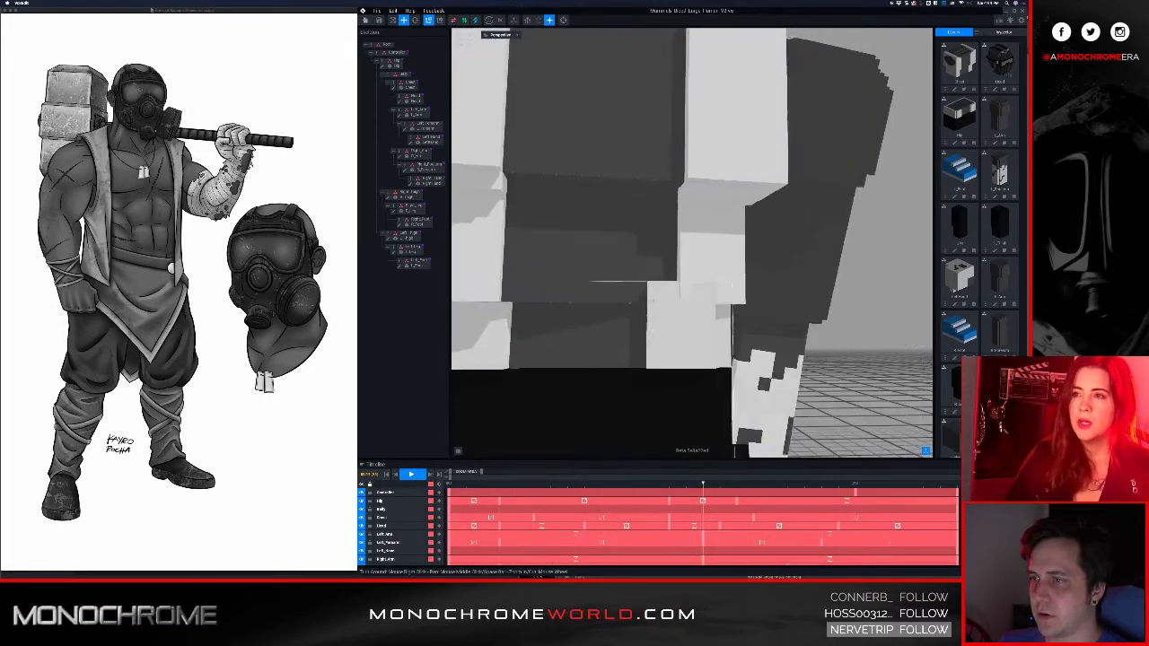
# - Trim the outer voxels of both front vest panels on the hip model and save the changes
pyautogui.click(664, 318)
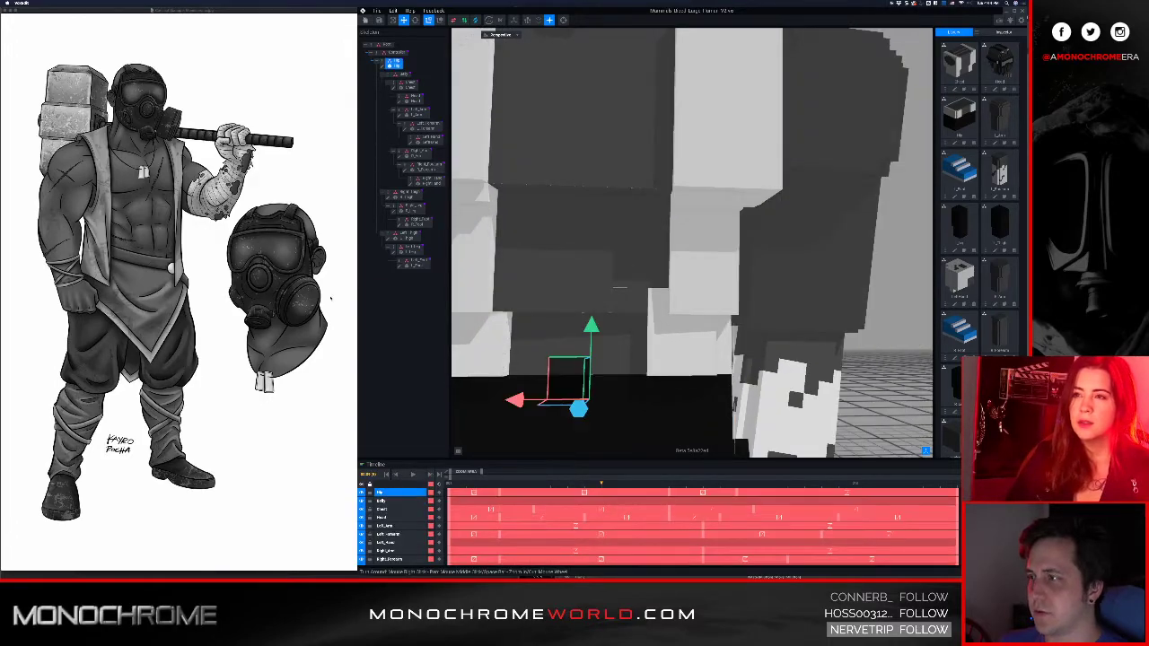
pyautogui.moveTo(595, 253); pyautogui.dragTo(595, 252, button='right')
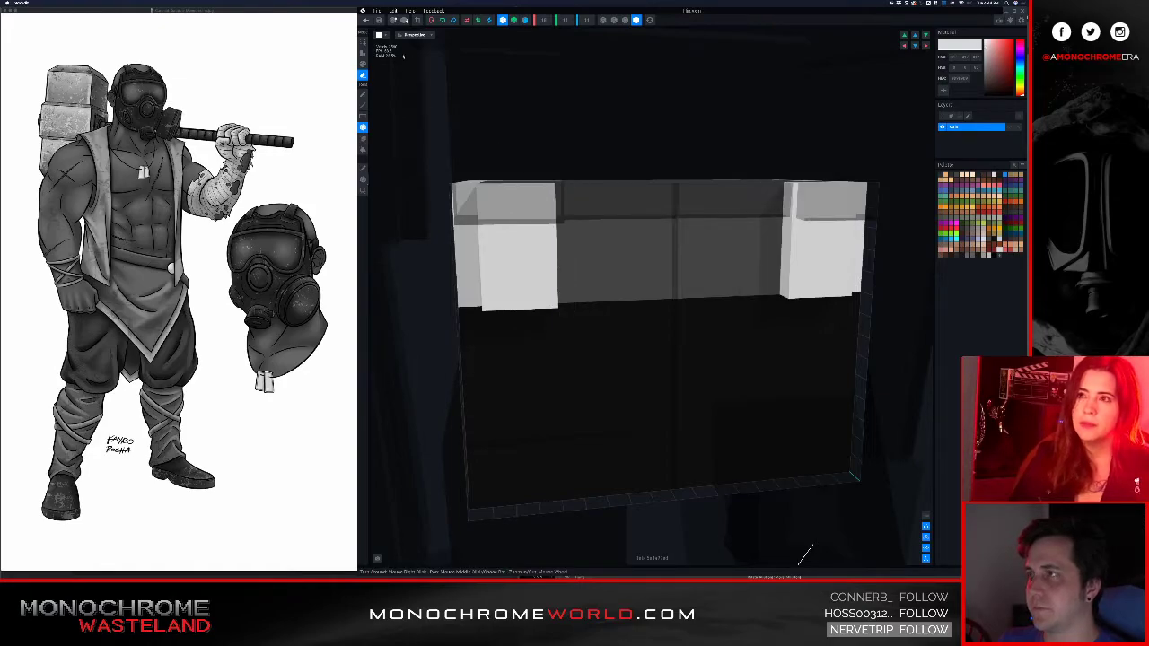
pyautogui.click(366, 21)
pyautogui.click(644, 170)
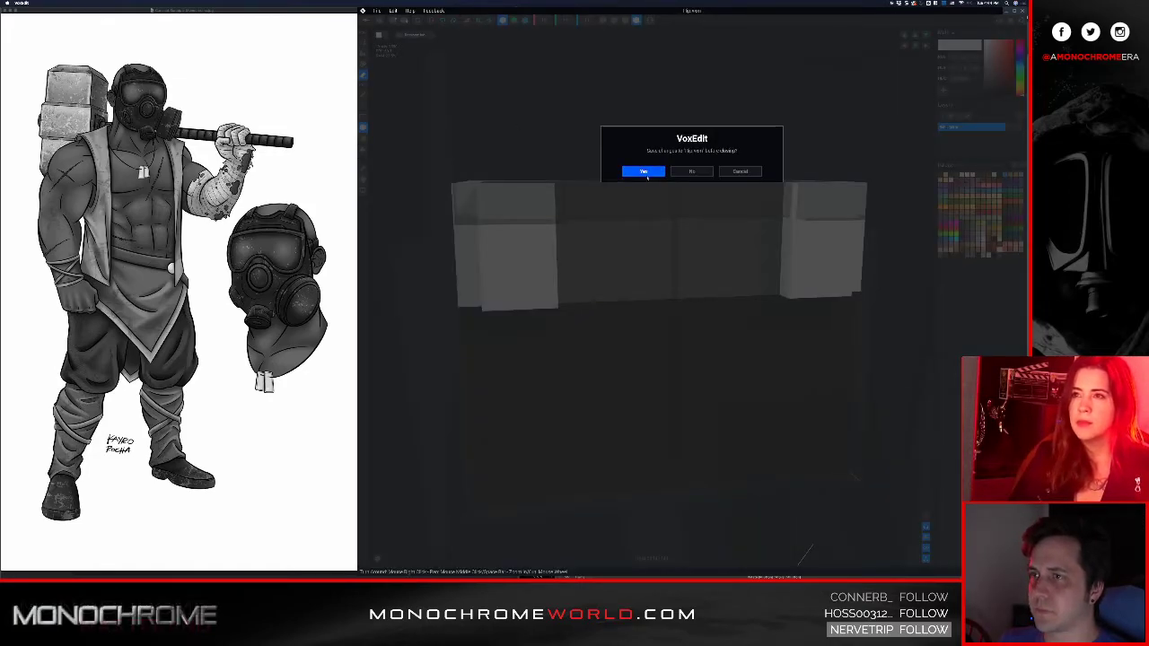
# - Examine how the vest panels line up between chest and hip while the character is animated
pyautogui.scroll(5, 684, 113)
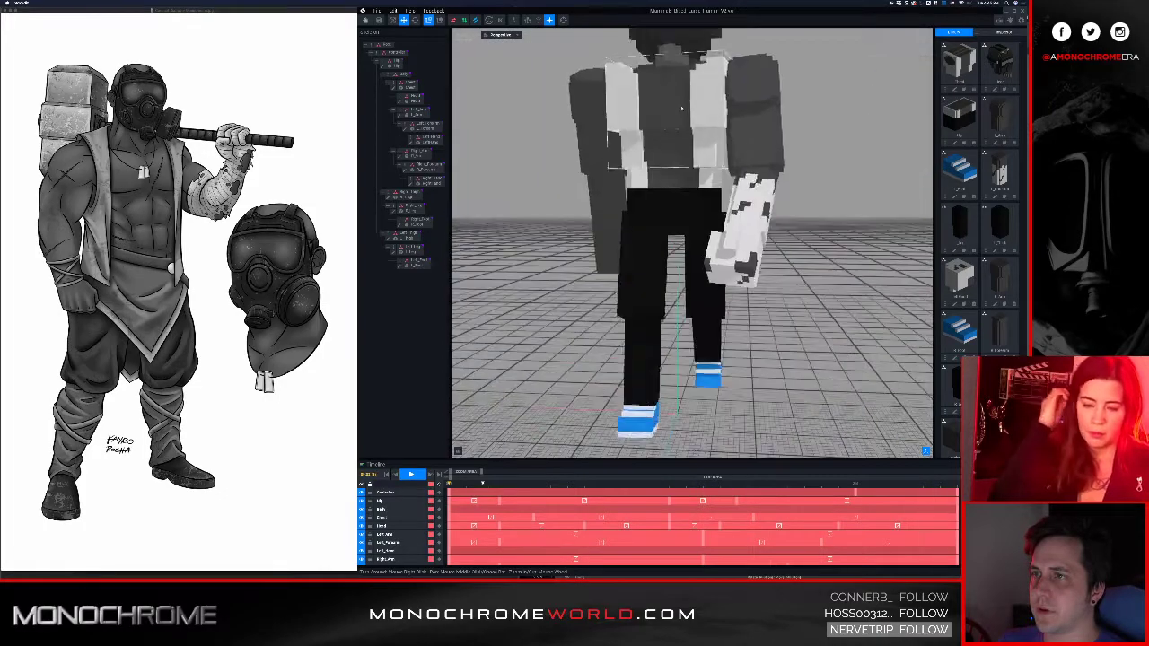
pyautogui.scroll(2, 681, 115)
pyautogui.moveTo(679, 118); pyautogui.dragTo(678, 122, button='right')
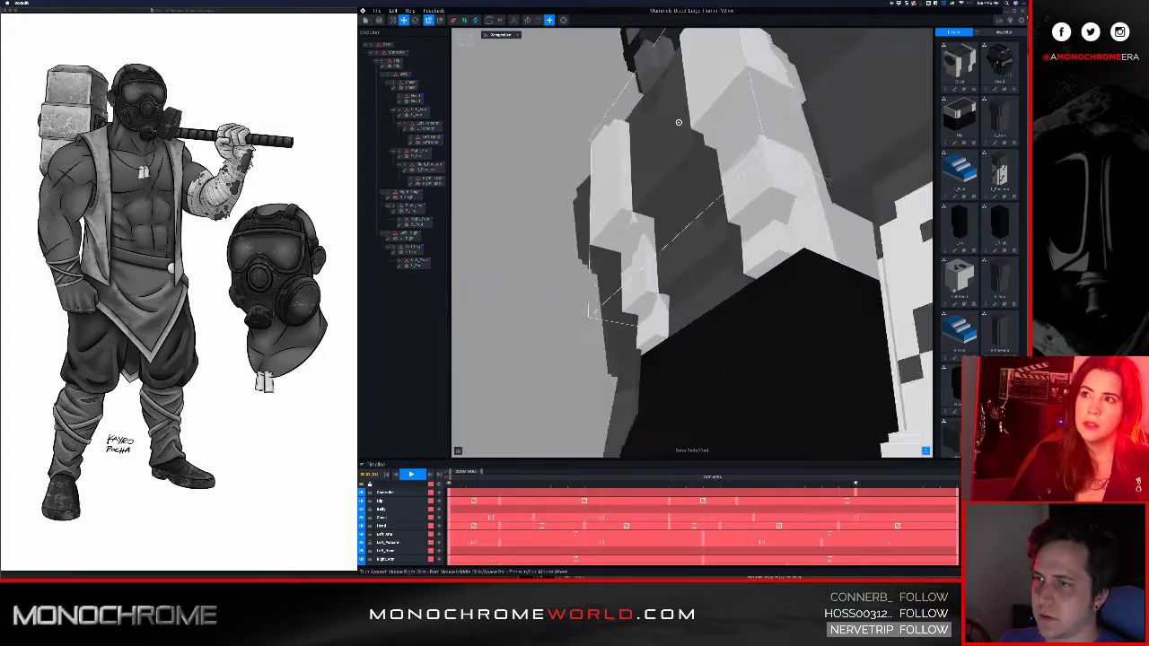
pyautogui.moveTo(679, 122); pyautogui.dragTo(678, 122, button='right')
pyautogui.press('space')
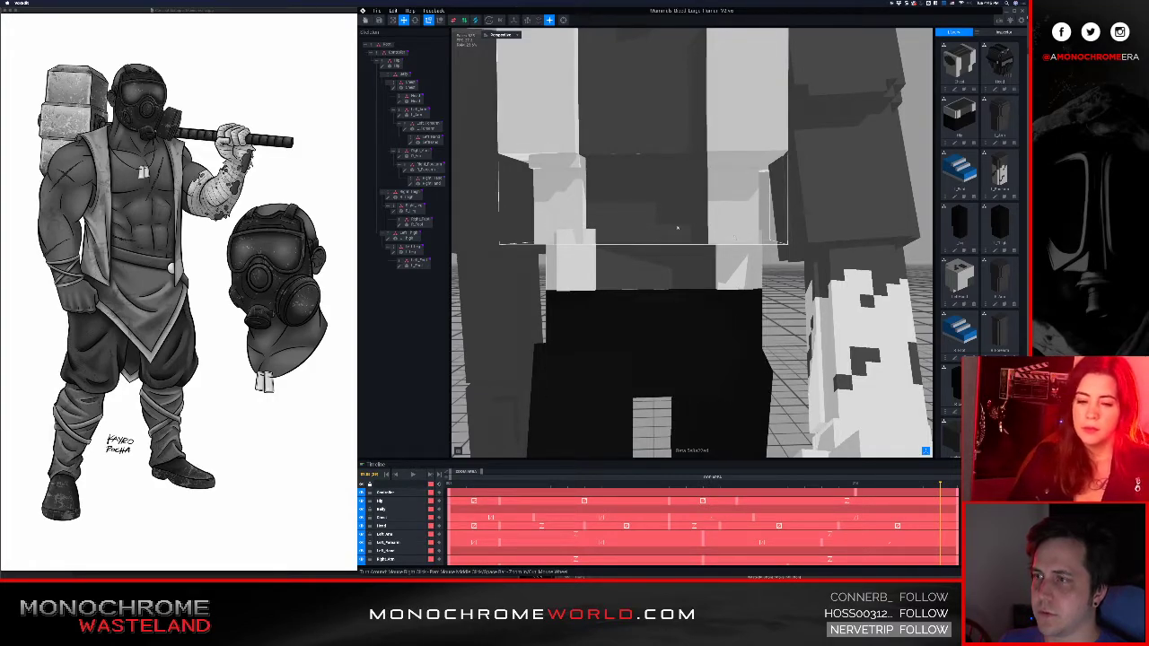
pyautogui.scroll(-5, 678, 227)
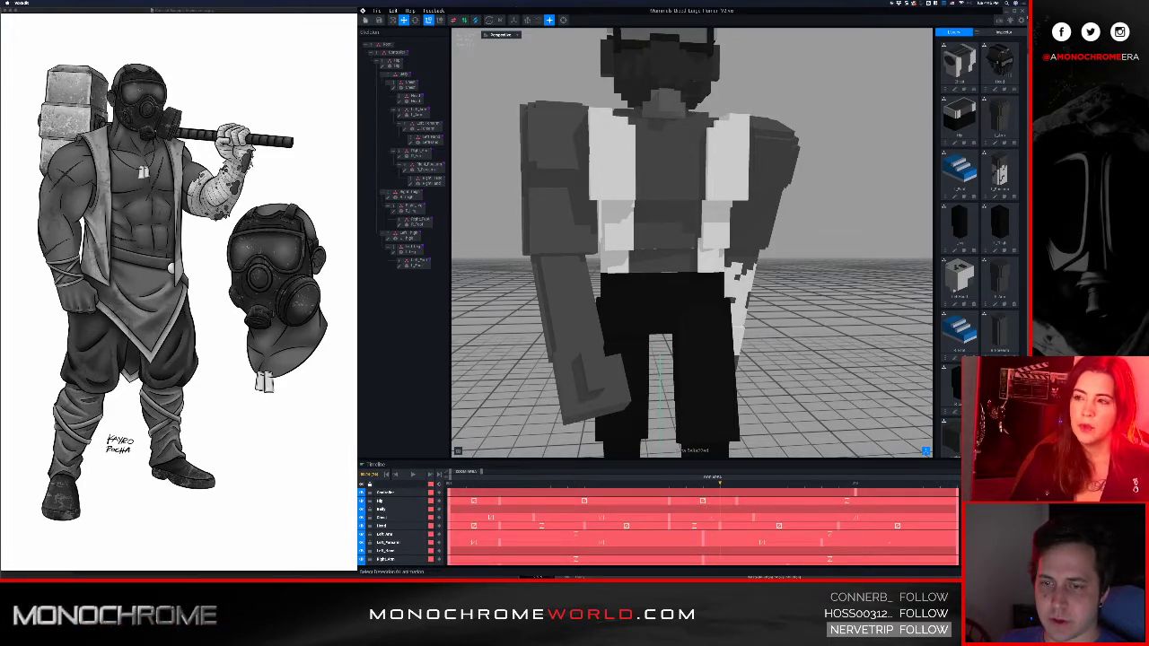
pyautogui.scroll(6, 687, 226)
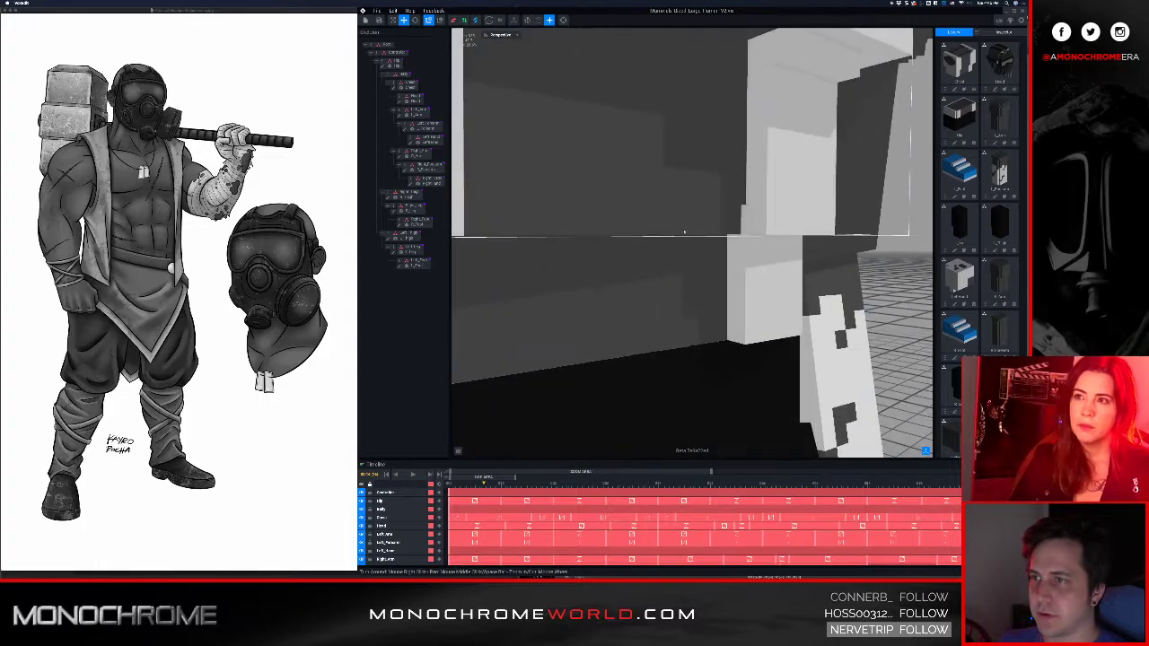
pyautogui.moveTo(687, 226); pyautogui.dragTo(688, 226, button='right')
pyautogui.scroll(-3, 694, 226)
# - Open the hip model, touch up its front section between the vest panels and save the changes
pyautogui.click(662, 264)
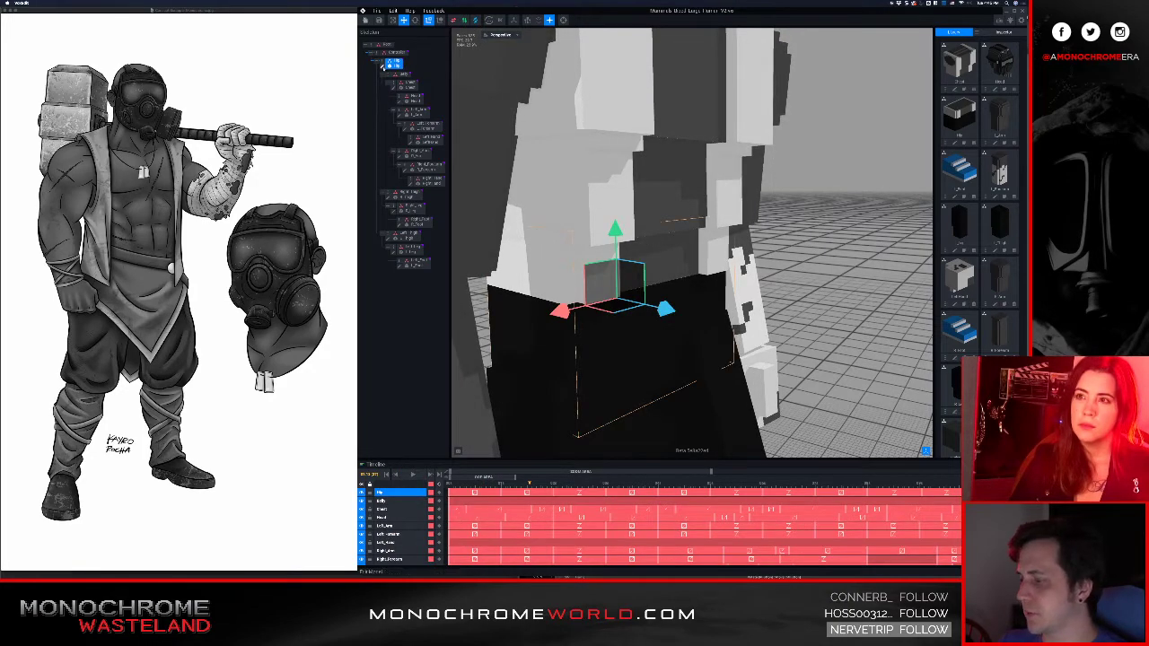
pyautogui.click(382, 67)
pyautogui.scroll(5, 582, 199)
pyautogui.moveTo(626, 196); pyautogui.dragTo(625, 196, button='right')
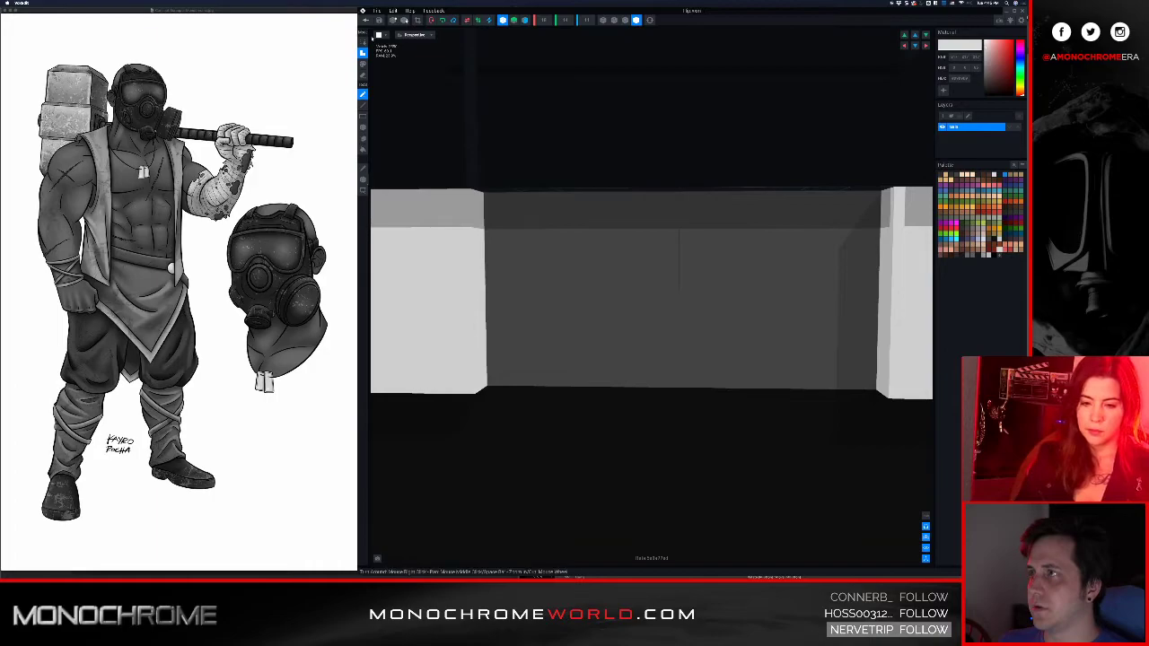
pyautogui.click(366, 20)
pyautogui.click(650, 170)
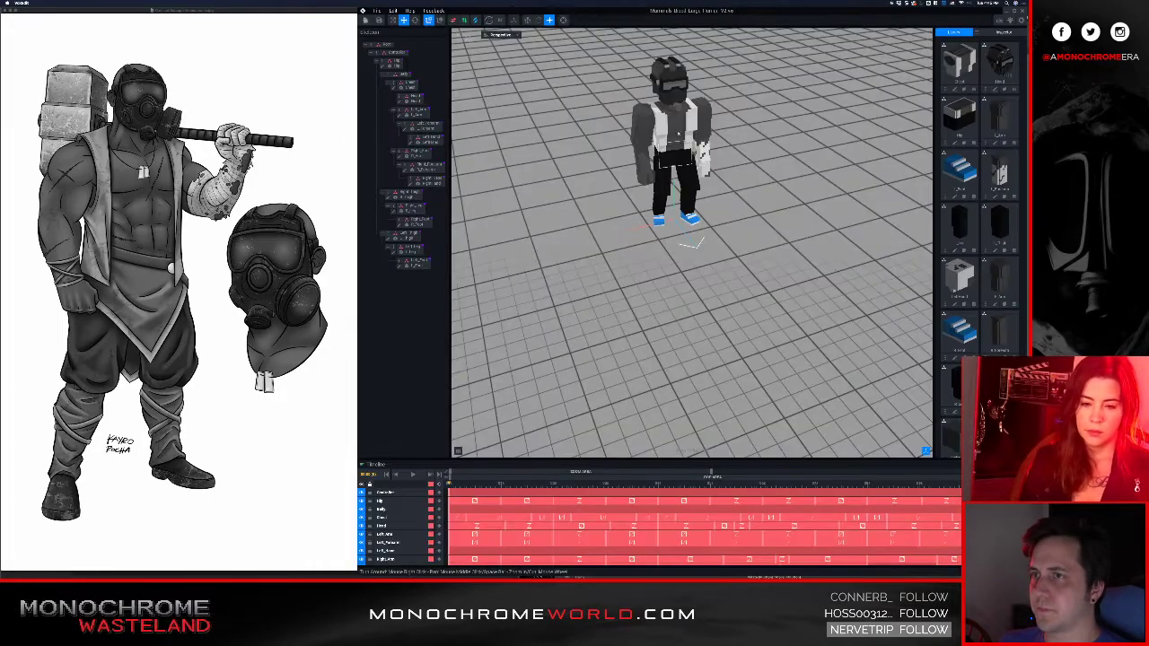
# - Touch up the lower vest panels on the chest model and save the changes
pyautogui.click(394, 88)
pyautogui.moveTo(647, 245); pyautogui.dragTo(644, 251, button='right')
pyautogui.moveTo(580, 318); pyautogui.dragTo(517, 359, button='right')
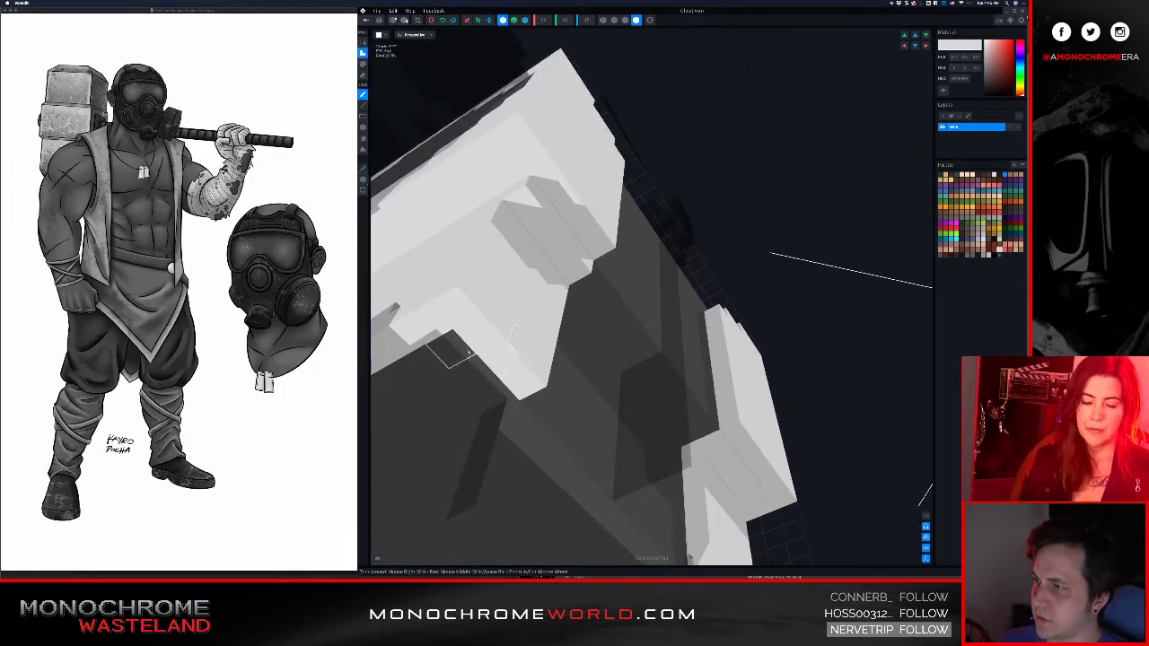
pyautogui.moveTo(516, 378); pyautogui.dragTo(675, 406, button='right')
pyautogui.scroll(5, 643, 427)
pyautogui.scroll(-4, 639, 426)
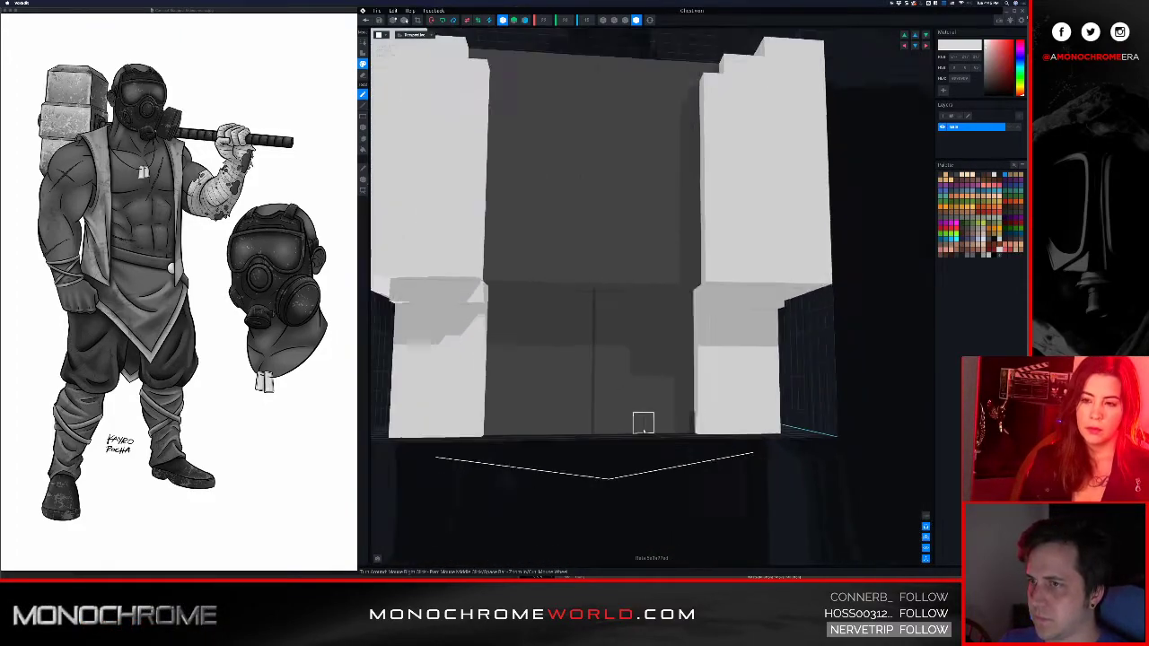
pyautogui.moveTo(605, 381); pyautogui.dragTo(606, 385, button='right')
pyautogui.scroll(-3, 607, 384)
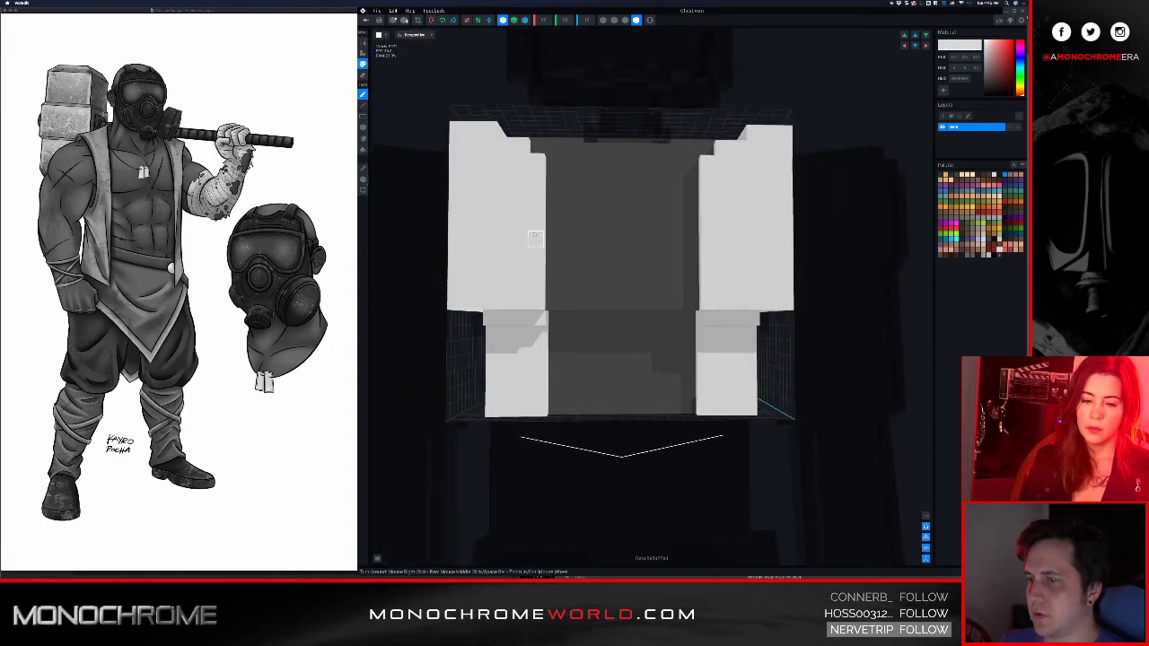
pyautogui.click(370, 21)
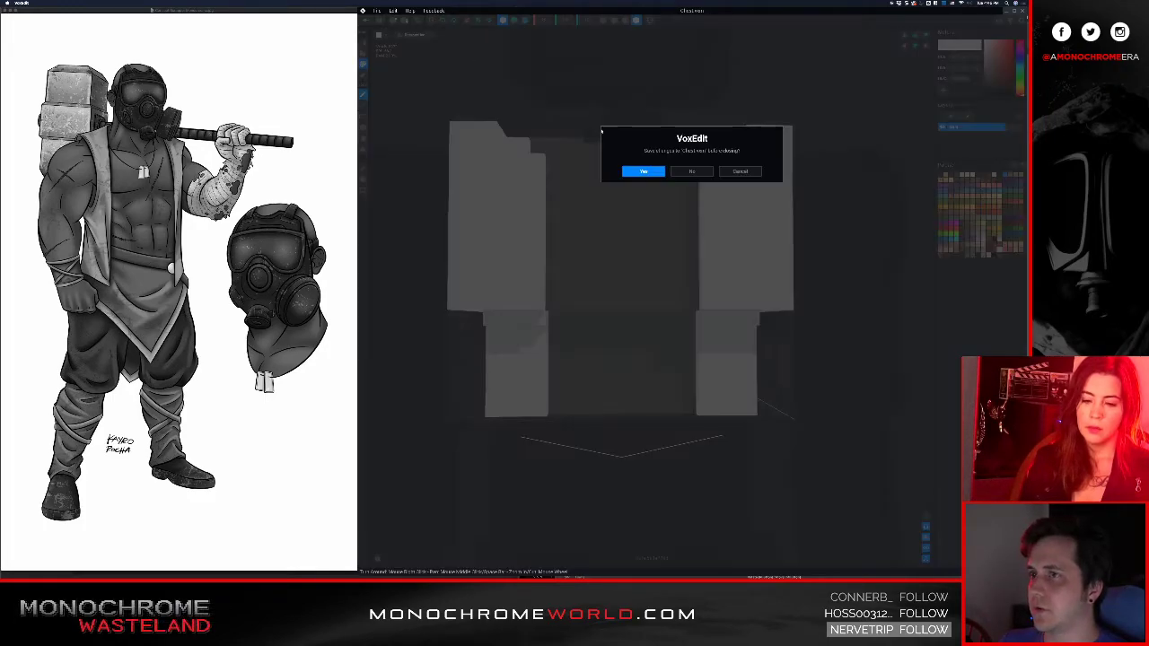
pyautogui.click(644, 172)
# - Erase the innermost voxels of both front vest panels on the hip model to narrow them, and save the changes
pyautogui.moveTo(648, 175); pyautogui.dragTo(630, 346, button='middle')
pyautogui.moveTo(629, 215); pyautogui.dragTo(672, 148, button='right')
pyautogui.moveTo(679, 251); pyautogui.dragTo(692, 277, button='right')
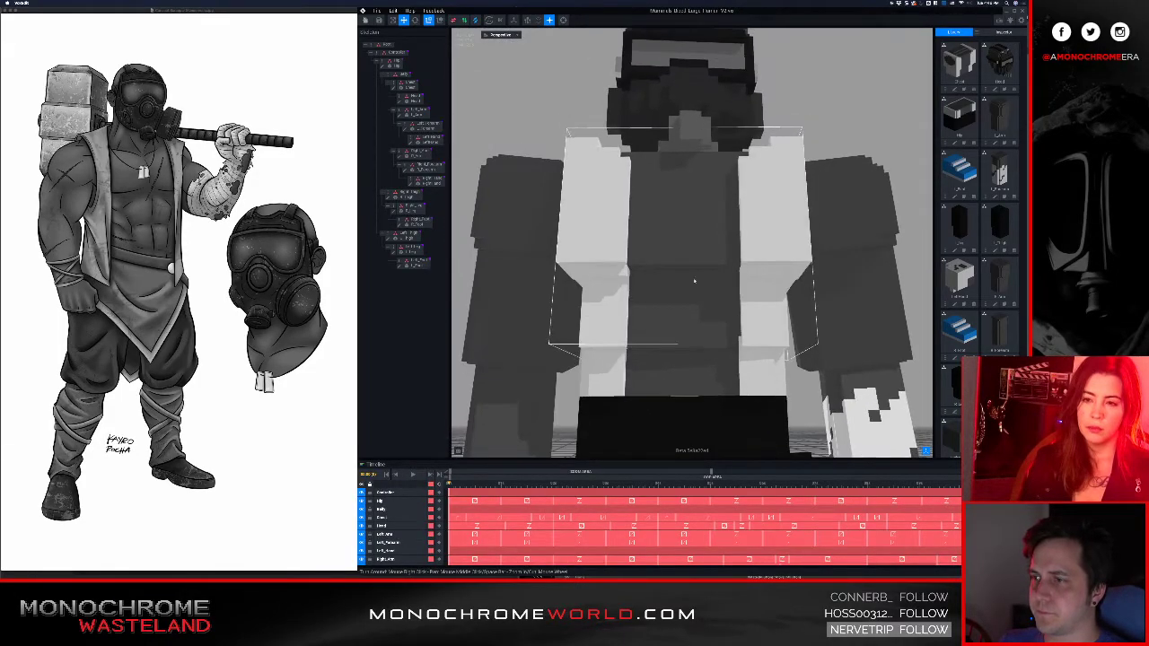
pyautogui.moveTo(692, 277); pyautogui.dragTo(676, 228, button='middle')
pyautogui.scroll(-4, 687, 269)
pyautogui.moveTo(690, 271)
pyautogui.mouseDown(button='right')
pyautogui.moveTo(708, 296)
pyautogui.moveTo(697, 280)
pyautogui.mouseUp(button='right')
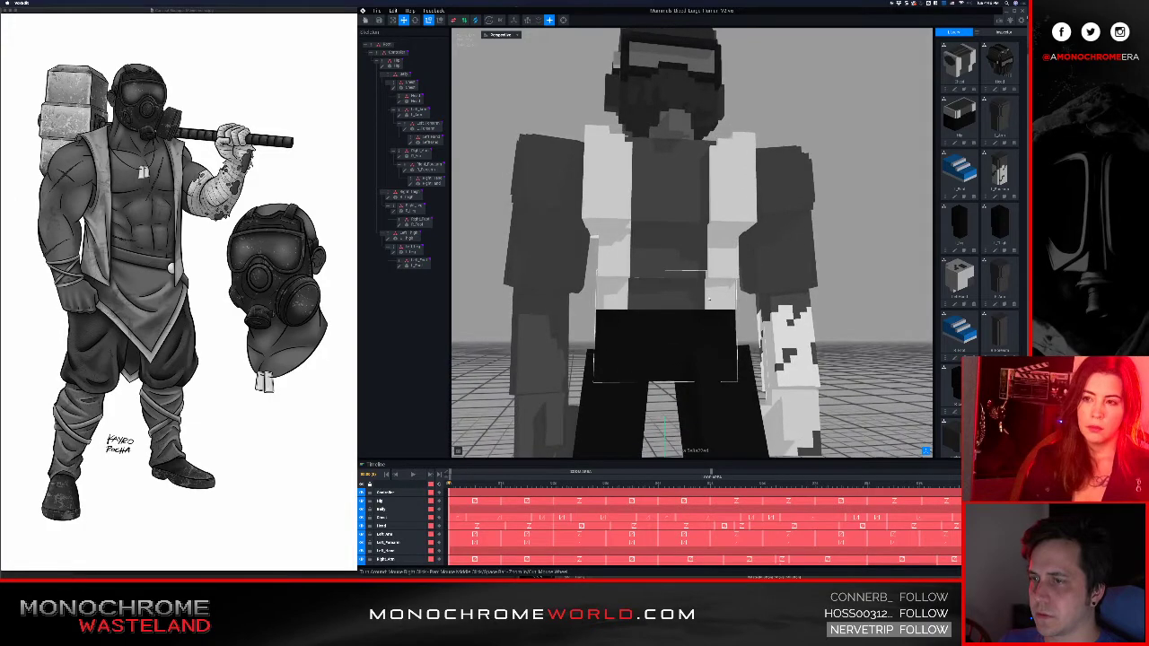
pyautogui.click(696, 282)
pyautogui.click(382, 67)
pyautogui.moveTo(651, 235); pyautogui.dragTo(679, 235, button='right')
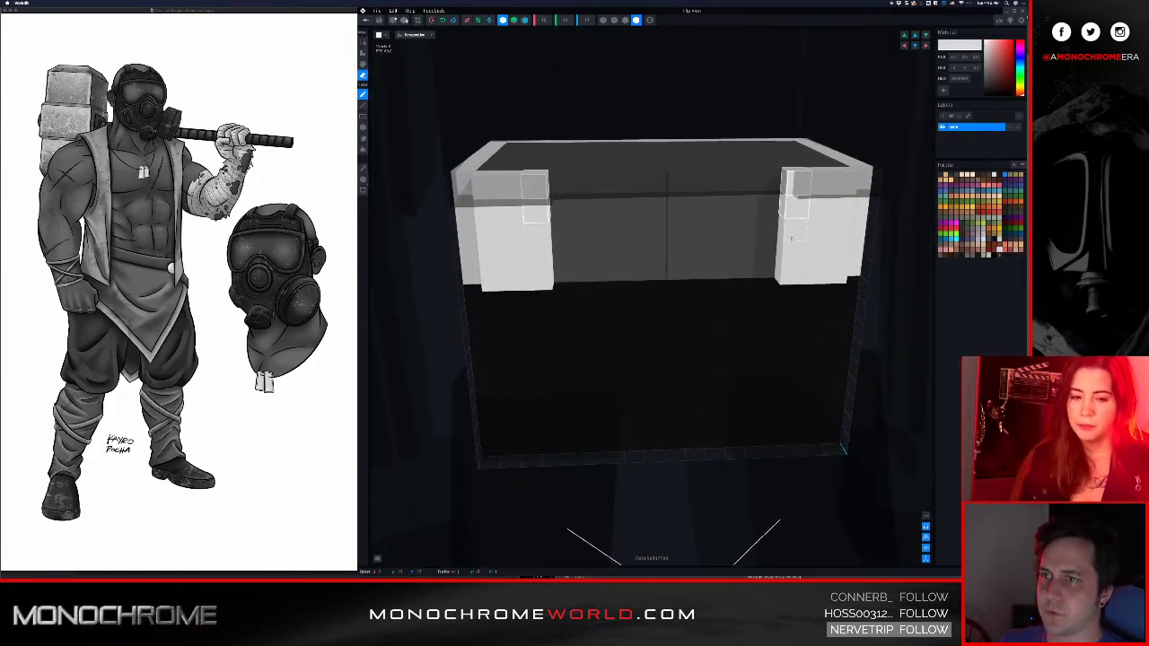
pyautogui.moveTo(792, 274); pyautogui.dragTo(654, 236, button='right')
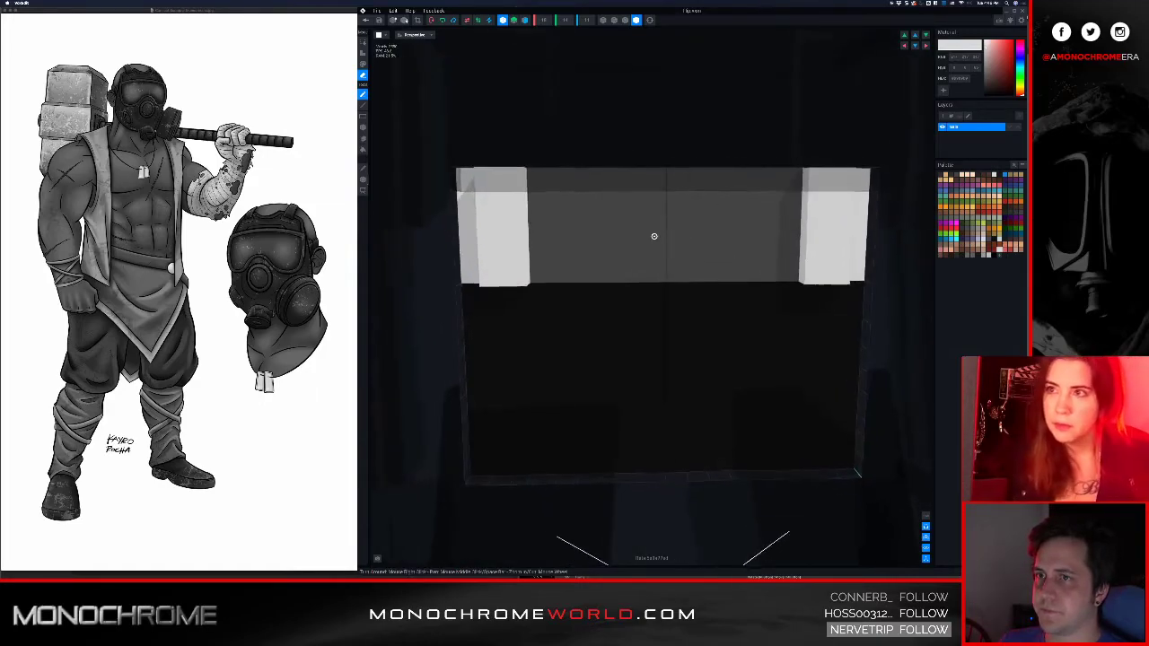
pyautogui.click(368, 20)
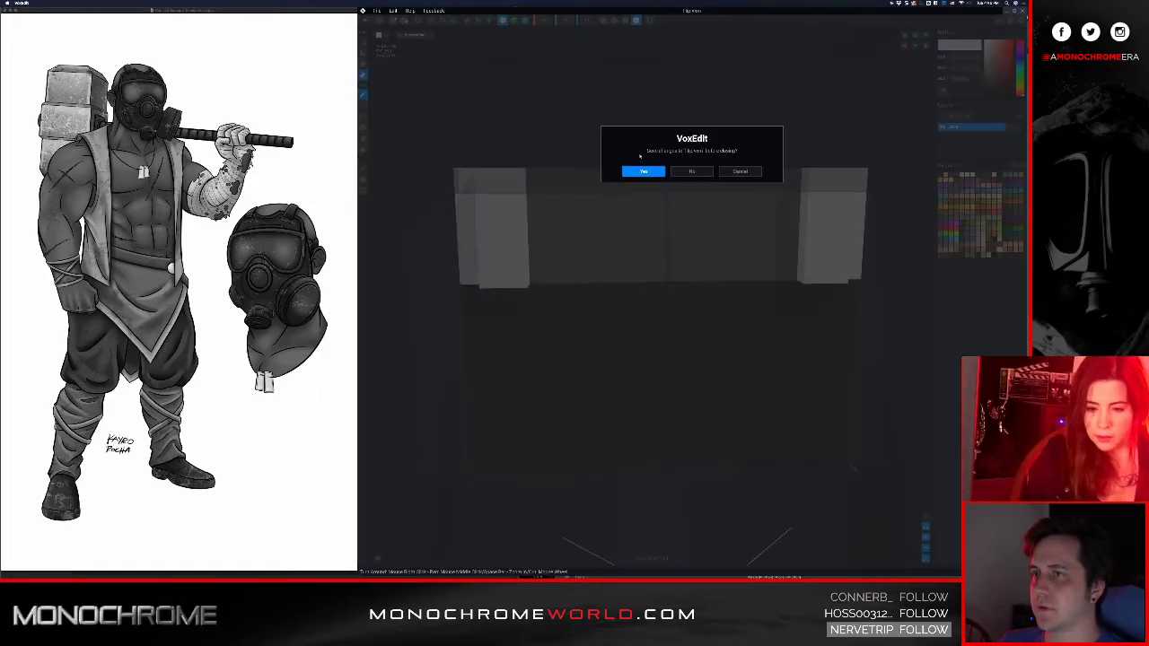
pyautogui.click(643, 170)
# - Play the walking animation and inspect the narrowed hip vest panels against the chest panels
pyautogui.scroll(5, 691, 242)
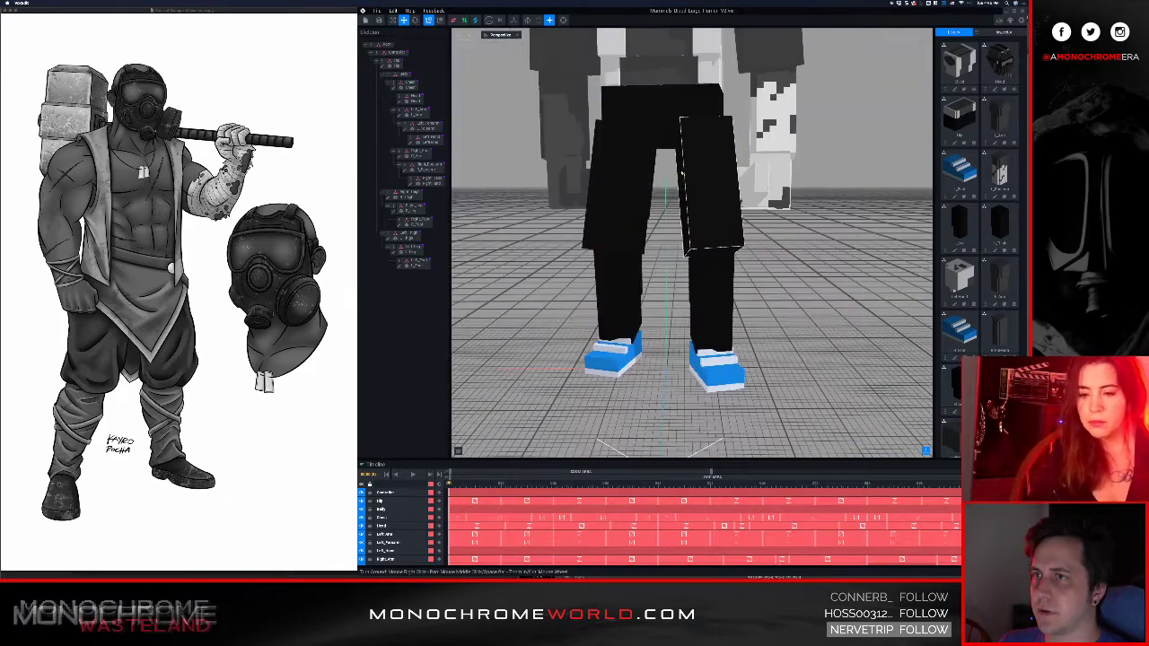
pyautogui.moveTo(660, 56); pyautogui.dragTo(681, 147, button='right')
pyautogui.scroll(-4, 691, 197)
pyautogui.moveTo(689, 202); pyautogui.dragTo(682, 152, button='right')
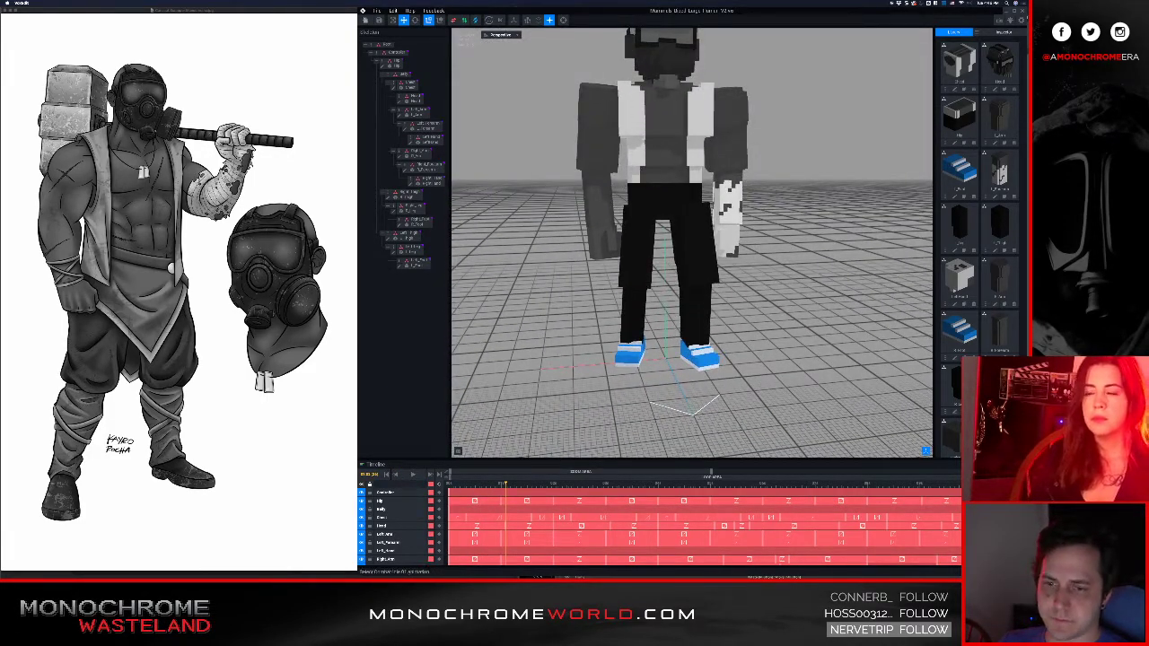
pyautogui.click(996, 529)
pyautogui.press('space')
pyautogui.moveTo(700, 156); pyautogui.dragTo(673, 136, button='right')
pyautogui.scroll(3, 689, 148)
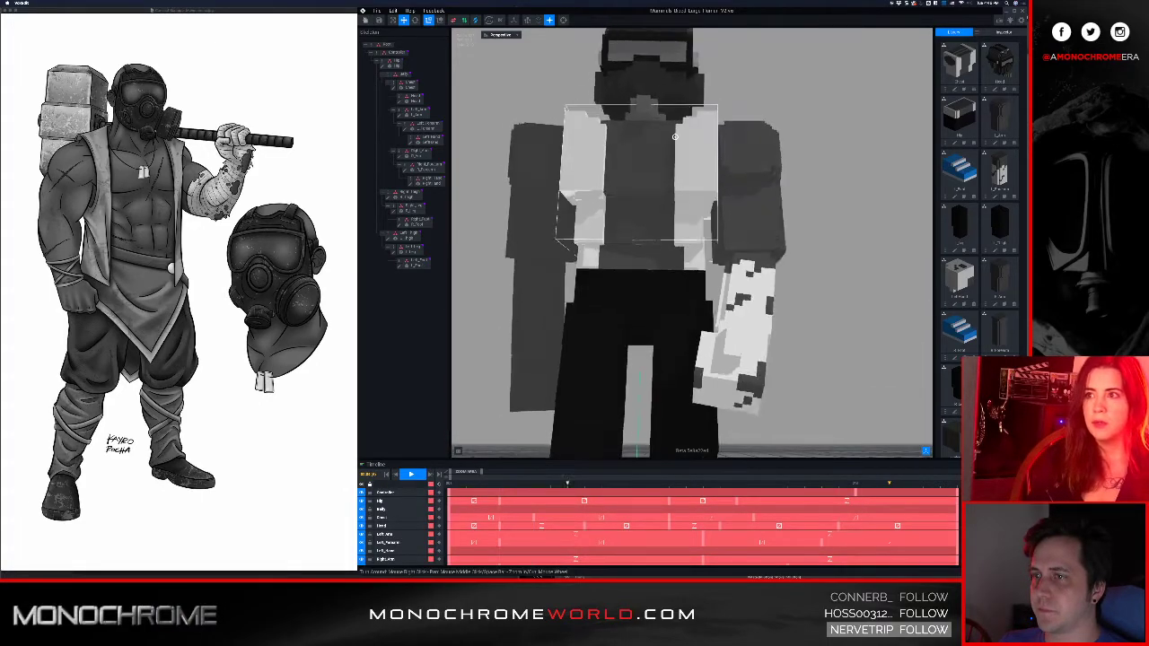
pyautogui.moveTo(675, 137); pyautogui.dragTo(676, 139, button='right')
# - Add voxels at the tops of the front vest panels on the hip model and save the changes
pyautogui.click(644, 260)
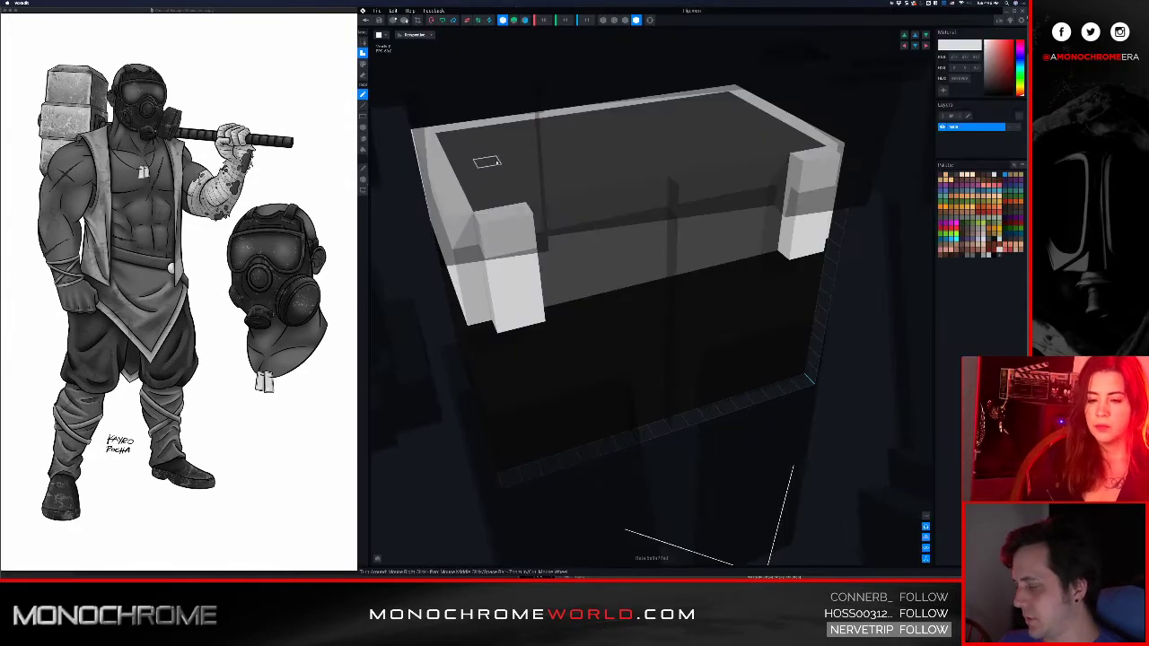
pyautogui.moveTo(480, 162)
pyautogui.mouseDown(button='right')
pyautogui.moveTo(595, 146)
pyautogui.moveTo(528, 162)
pyautogui.mouseUp(button='right')
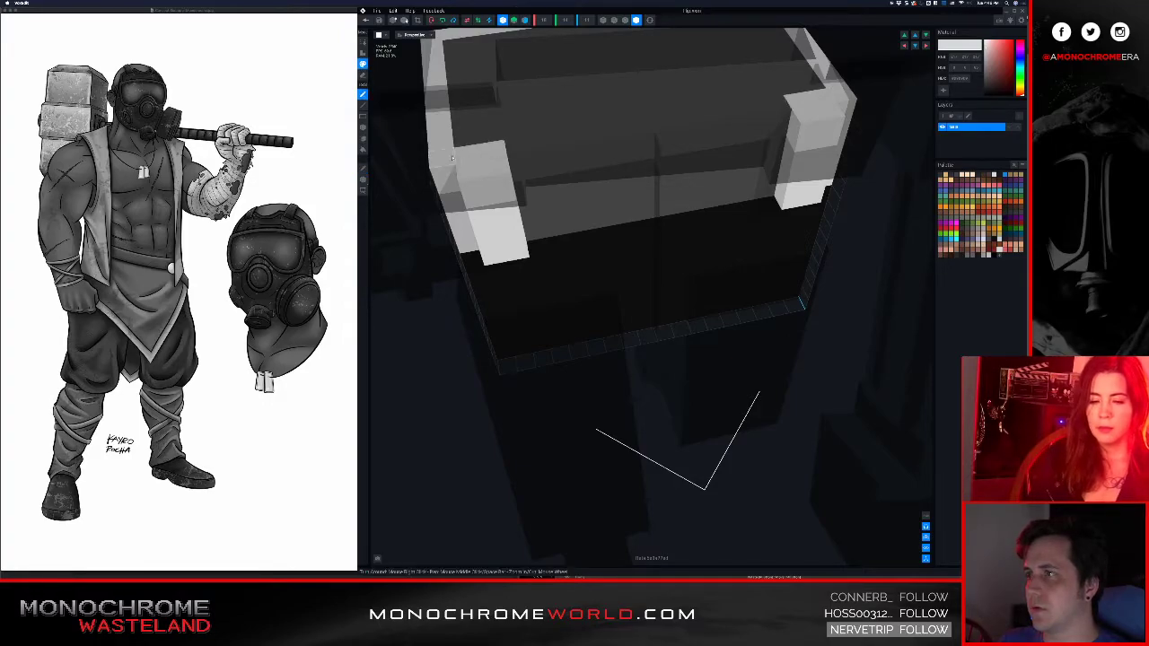
pyautogui.moveTo(569, 168); pyautogui.dragTo(574, 166, button='right')
pyautogui.click(379, 21)
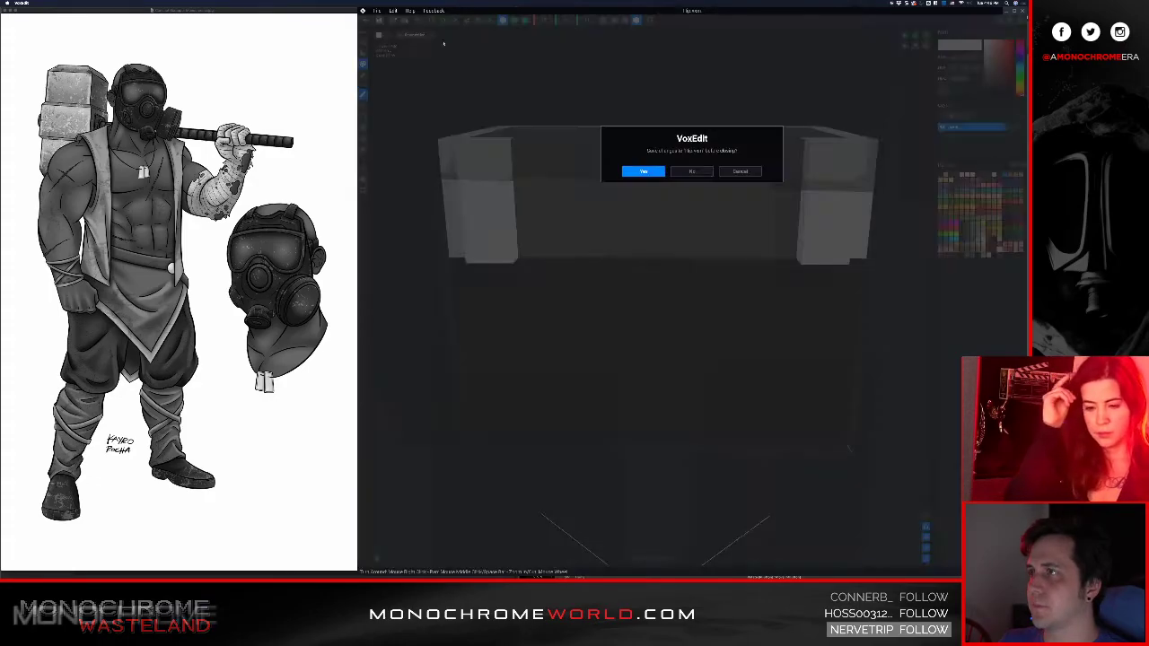
pyautogui.click(658, 174)
# - Play the walking animation and examine the seam between the chest and hip vest panels up close
pyautogui.scroll(2, 661, 179)
pyautogui.moveTo(662, 179); pyautogui.dragTo(664, 245, button='middle')
pyautogui.moveTo(664, 246); pyautogui.dragTo(677, 168, button='right')
pyautogui.scroll(5, 678, 169)
pyautogui.moveTo(677, 169); pyautogui.dragTo(678, 181, button='middle')
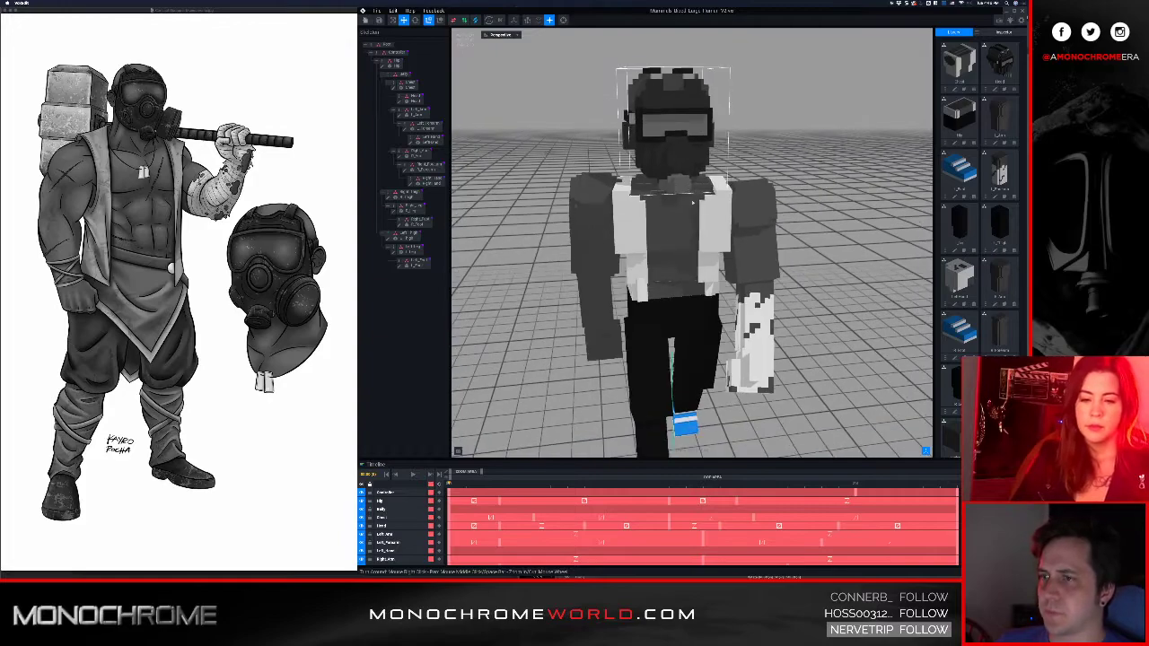
pyautogui.moveTo(680, 242); pyautogui.dragTo(679, 211, button='right')
pyautogui.press('space')
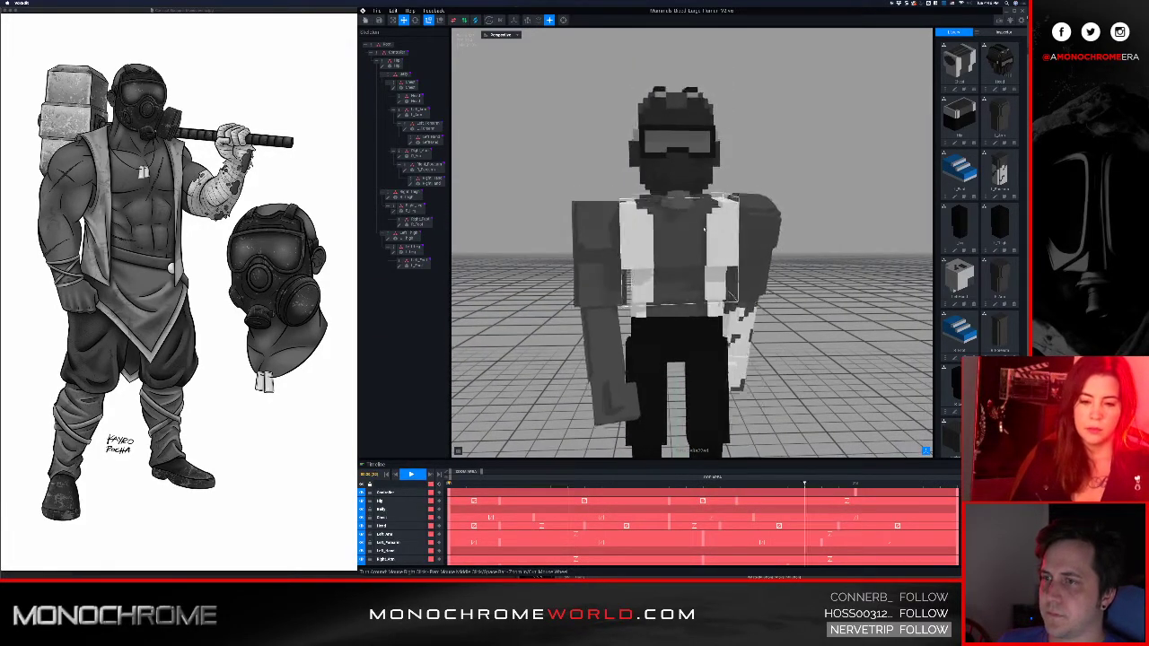
pyautogui.scroll(3, 705, 317)
pyautogui.scroll(5, 705, 318)
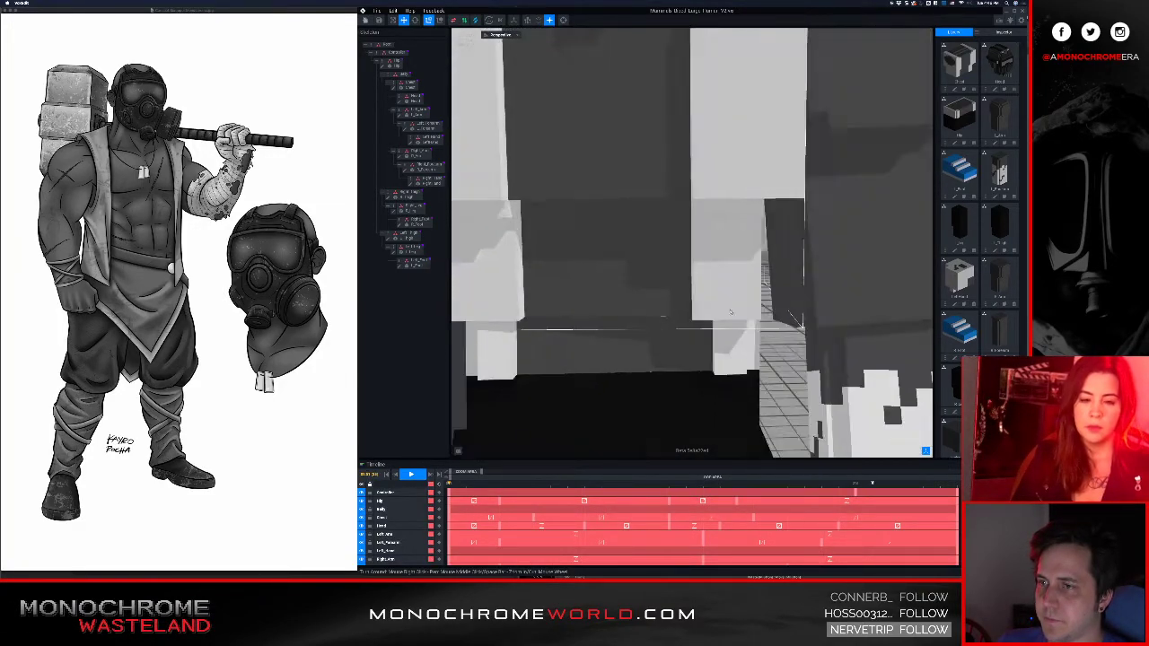
# - Erase the top row of voxels from both front vest panels on the hip model and save the changes
pyautogui.click(604, 311)
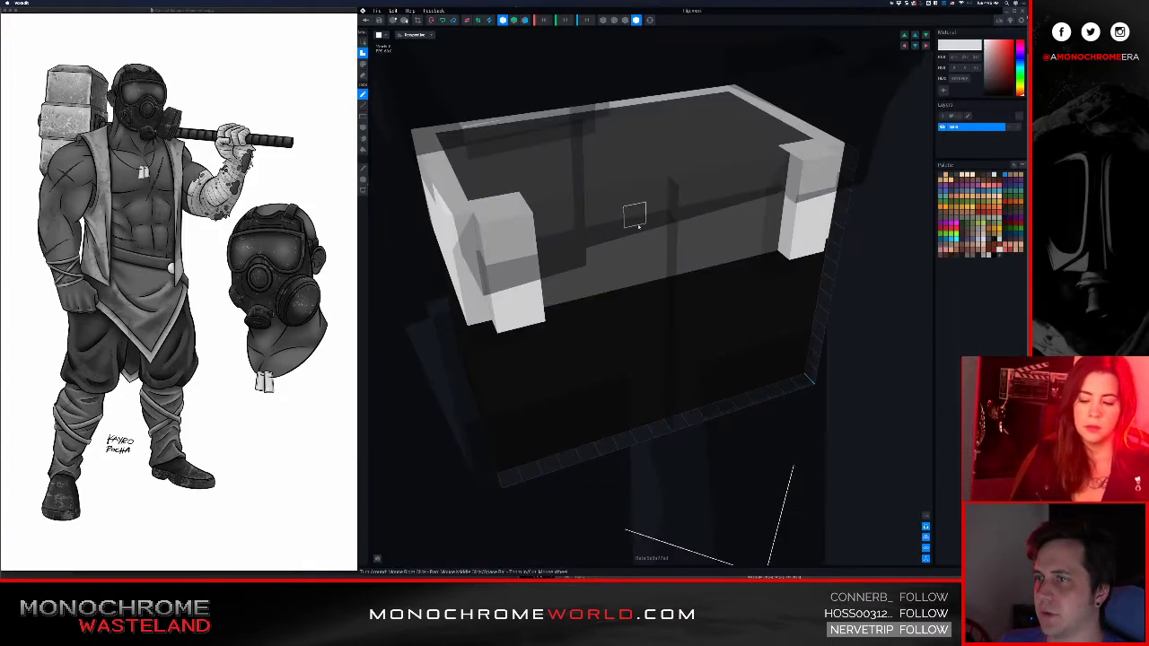
pyautogui.click(514, 214)
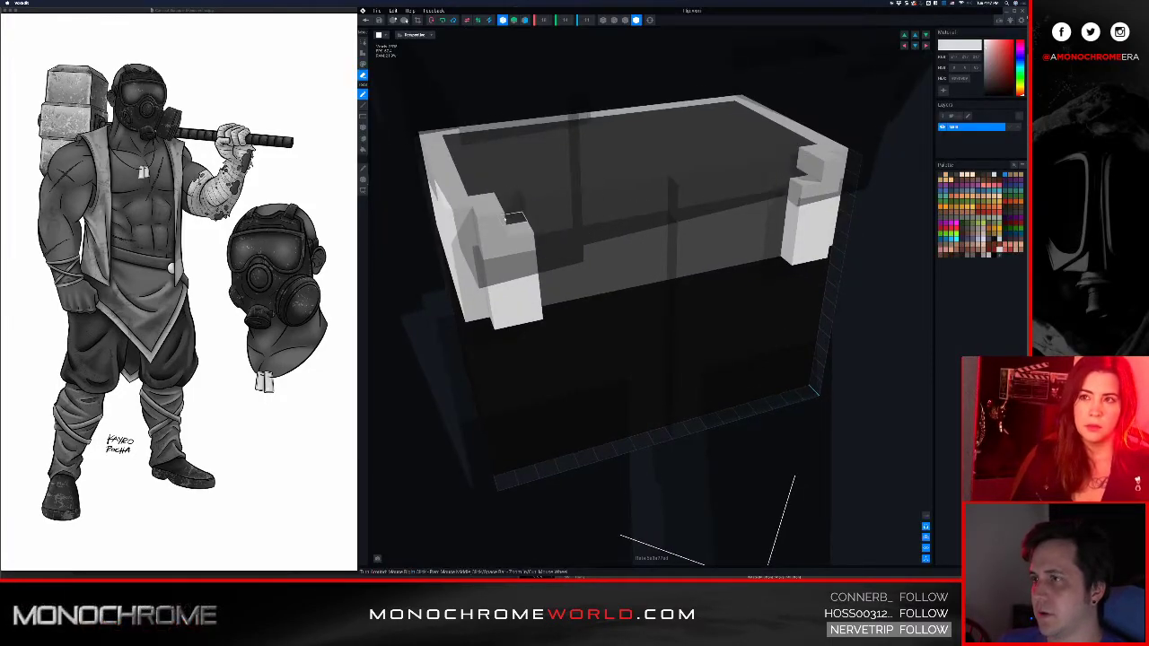
pyautogui.moveTo(756, 212); pyautogui.dragTo(744, 218, button='right')
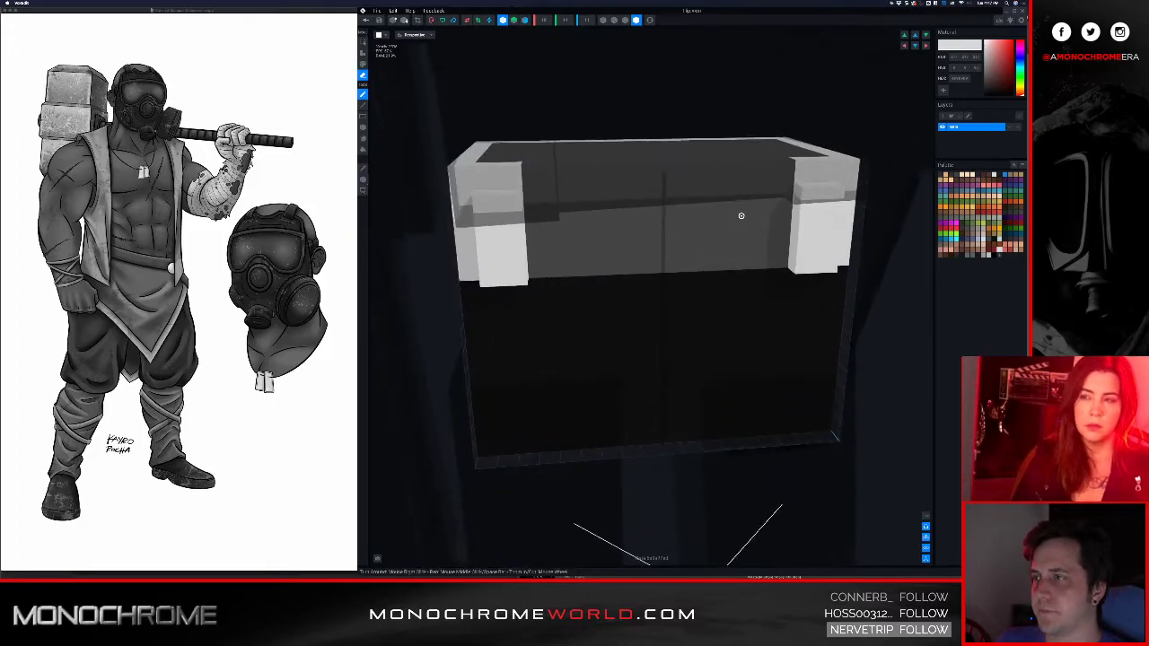
pyautogui.click(366, 20)
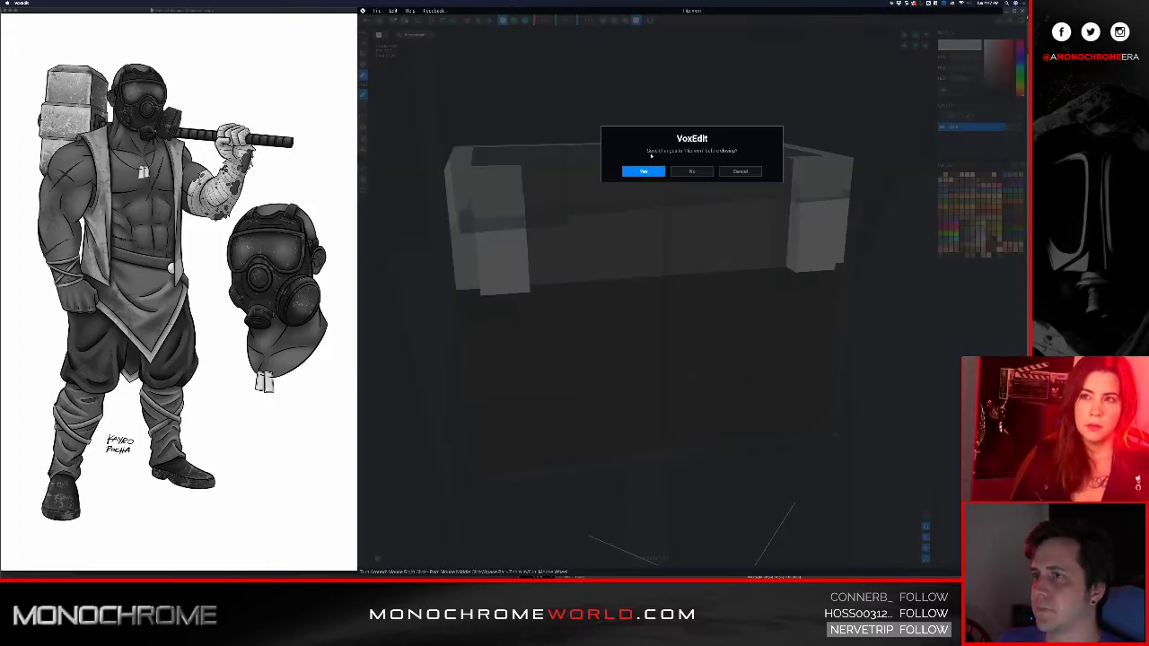
pyautogui.click(645, 170)
# - Play the walking animation and examine the trimmed hip vest panels from the front and the side
pyautogui.moveTo(665, 203); pyautogui.dragTo(667, 153, button='right')
pyautogui.scroll(6, 667, 153)
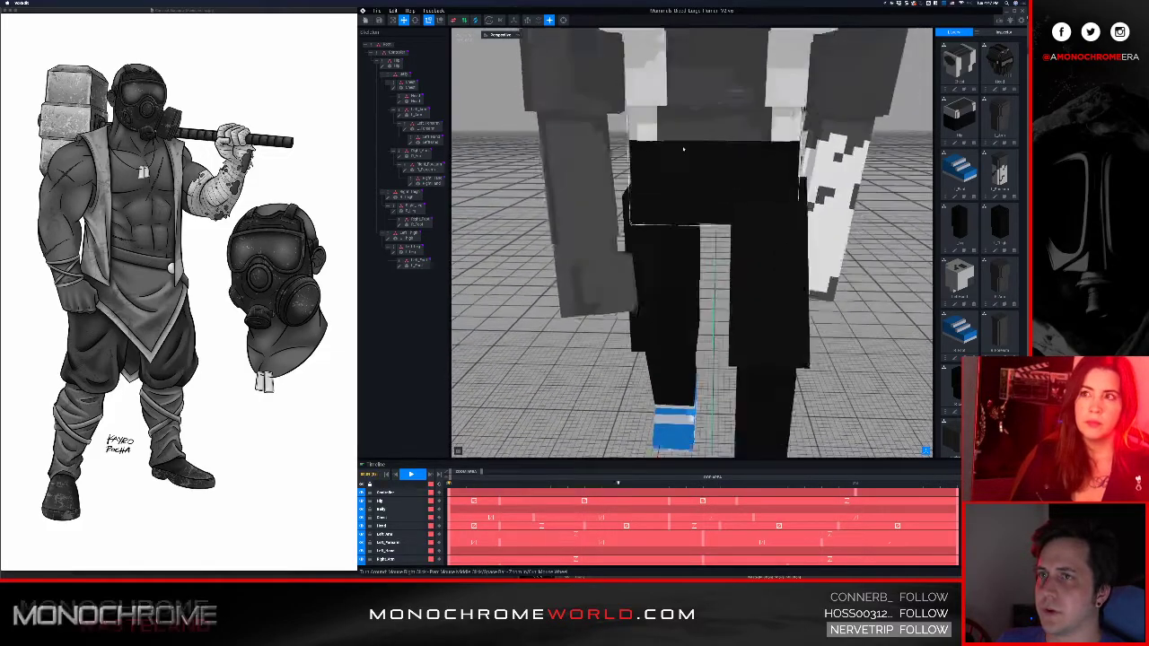
pyautogui.scroll(-6, 643, 180)
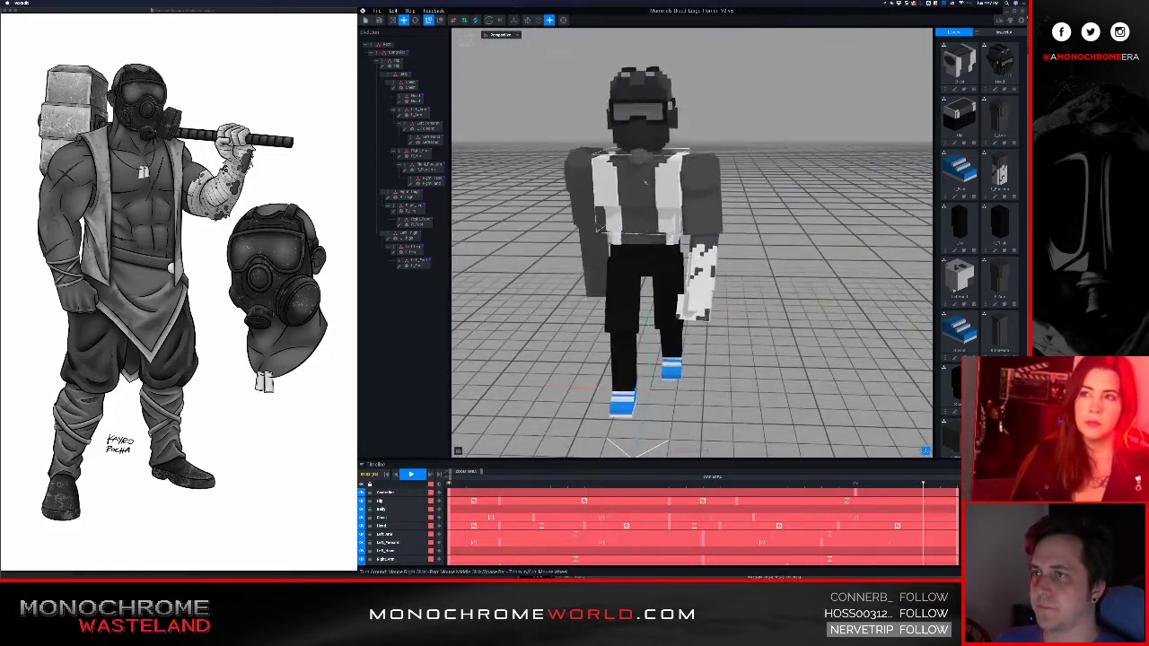
pyautogui.moveTo(636, 233); pyautogui.dragTo(591, 245, button='right')
pyautogui.scroll(3, 635, 241)
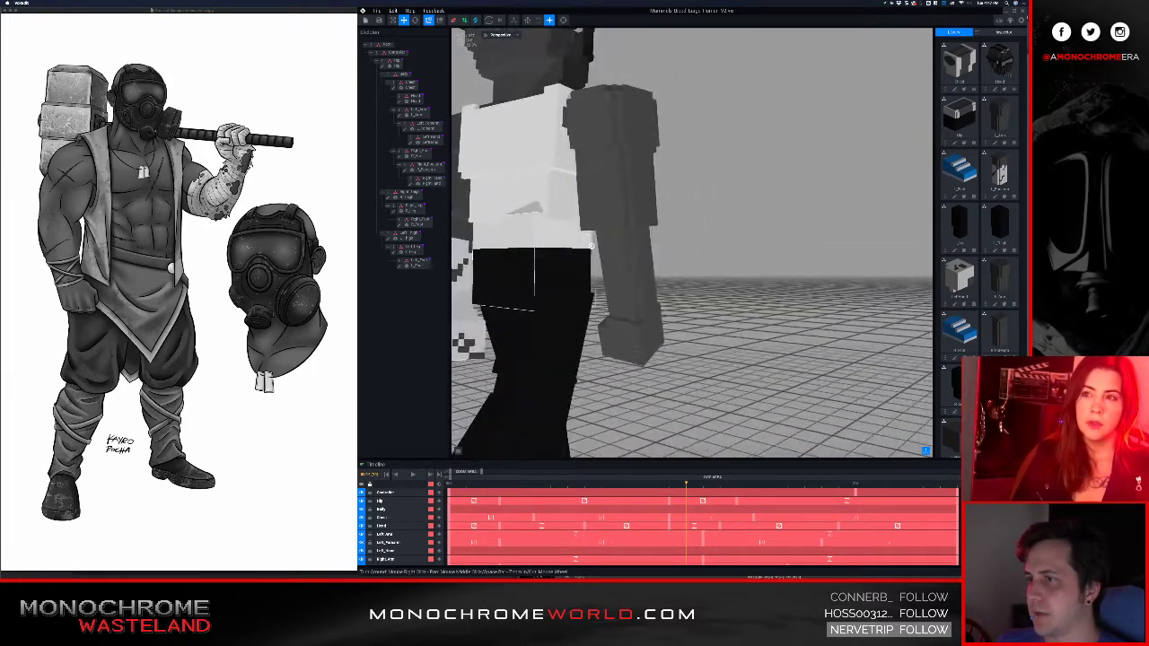
pyautogui.moveTo(503, 270); pyautogui.dragTo(571, 266, button='right')
pyautogui.scroll(-5, 570, 267)
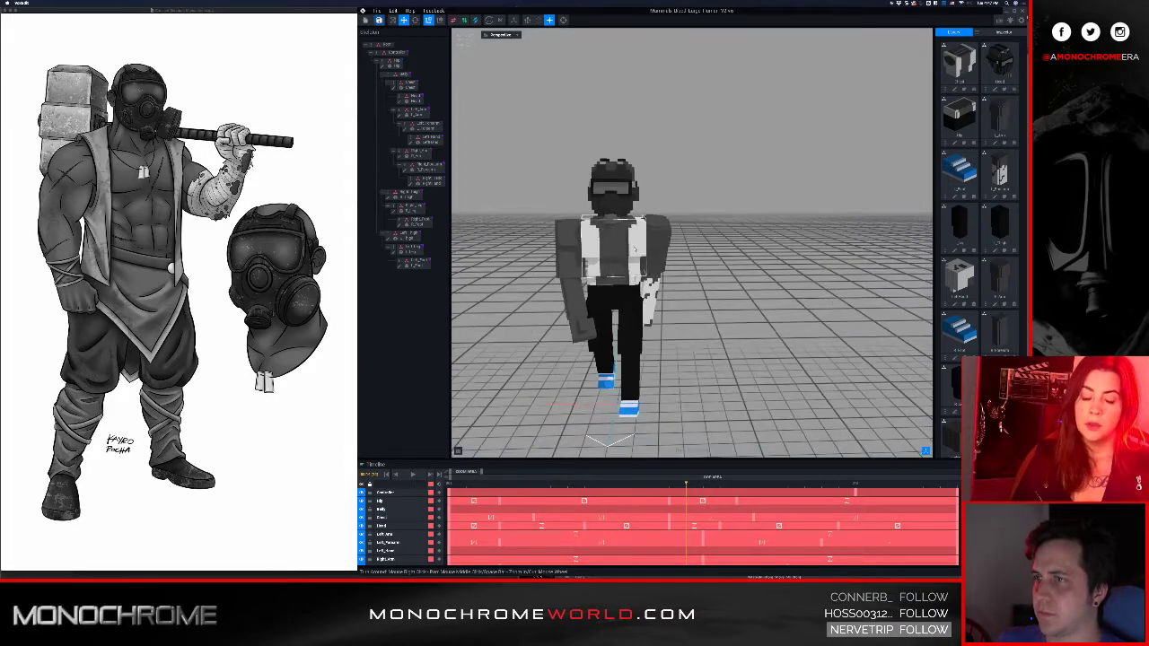
pyautogui.press('space')
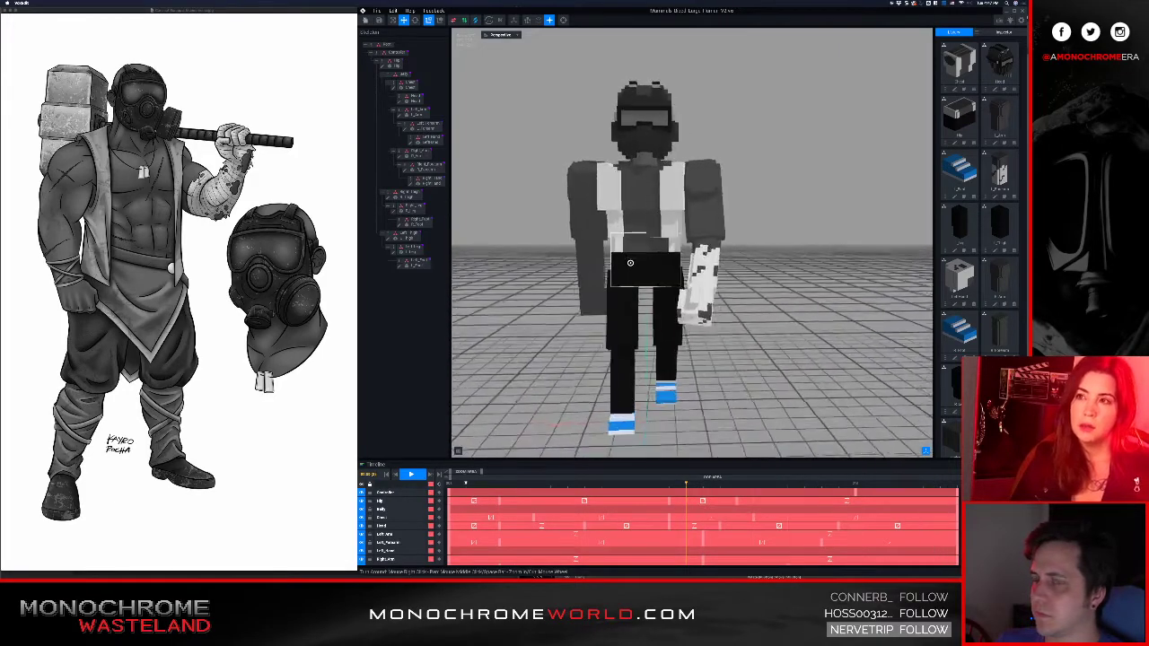
# - Add voxels along the outer edges of both front vest panels on the hip model, widening them to the sides
pyautogui.click(630, 264)
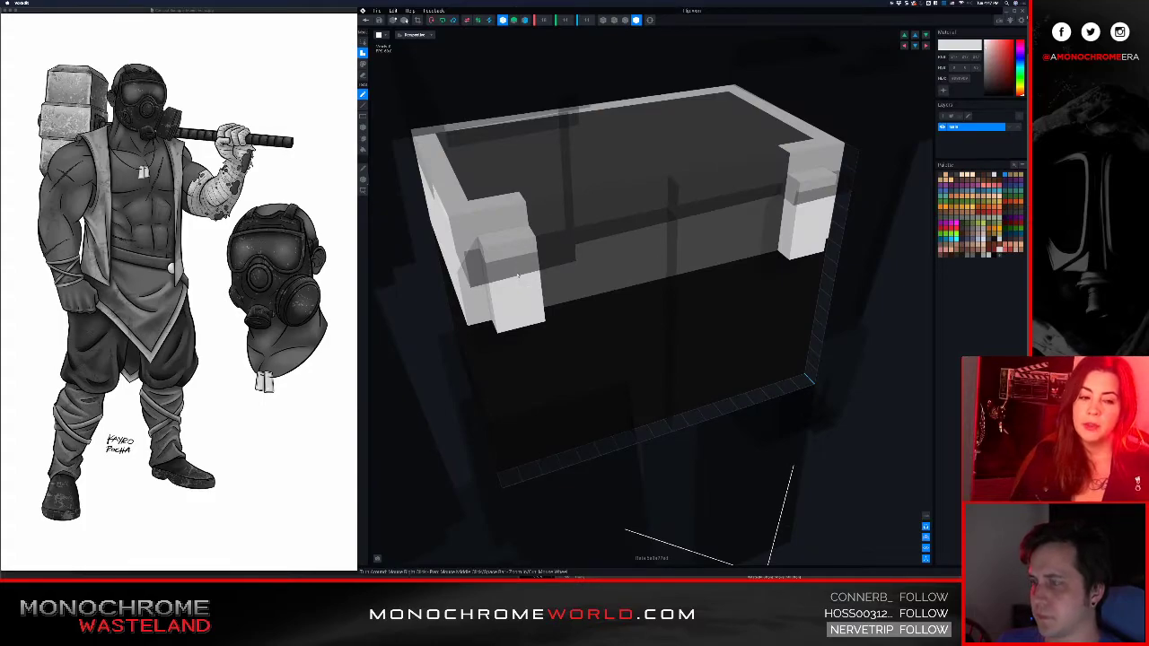
pyautogui.moveTo(517, 303); pyautogui.dragTo(529, 330, button='right')
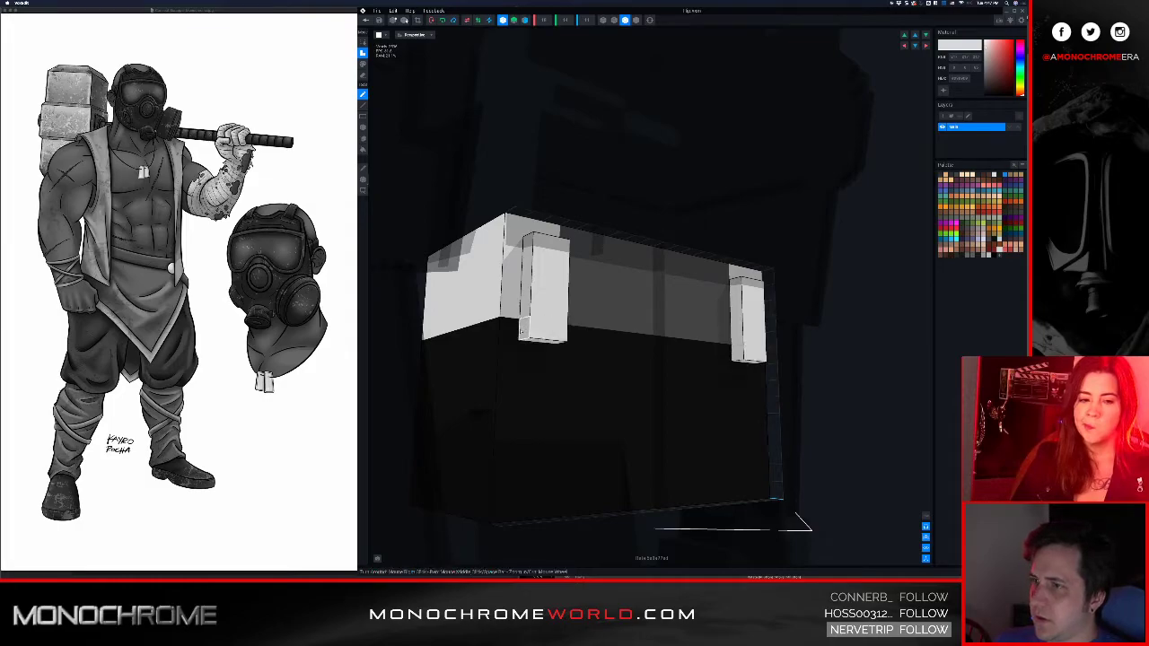
pyautogui.moveTo(512, 285); pyautogui.dragTo(510, 276, button='right')
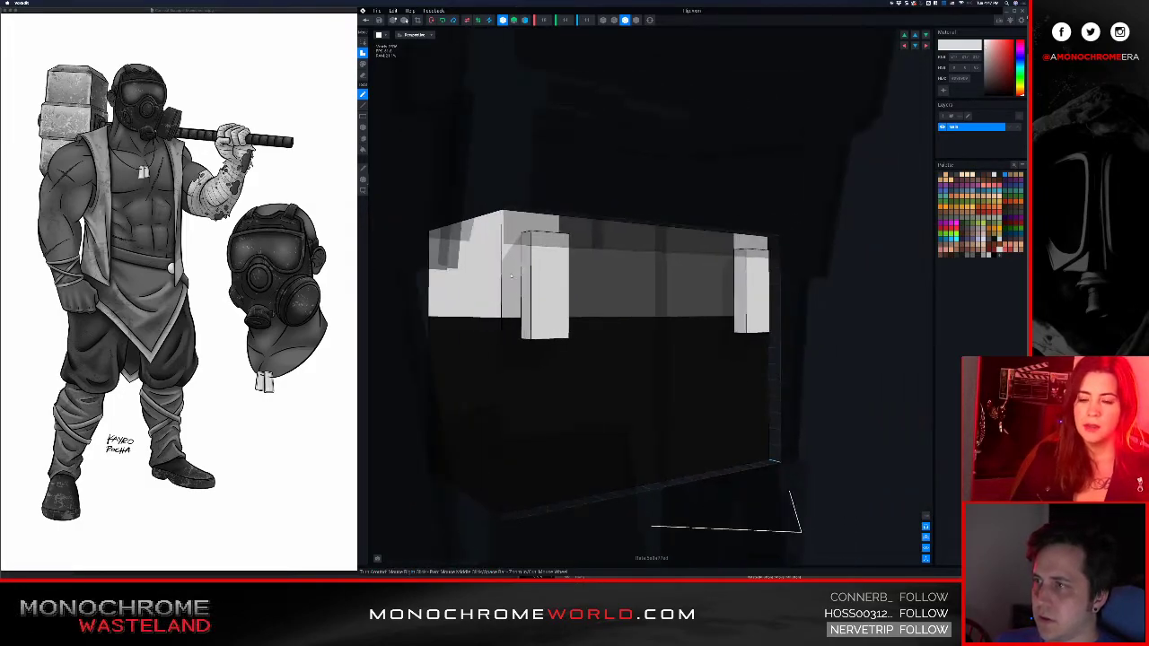
pyautogui.moveTo(515, 272); pyautogui.dragTo(516, 330)
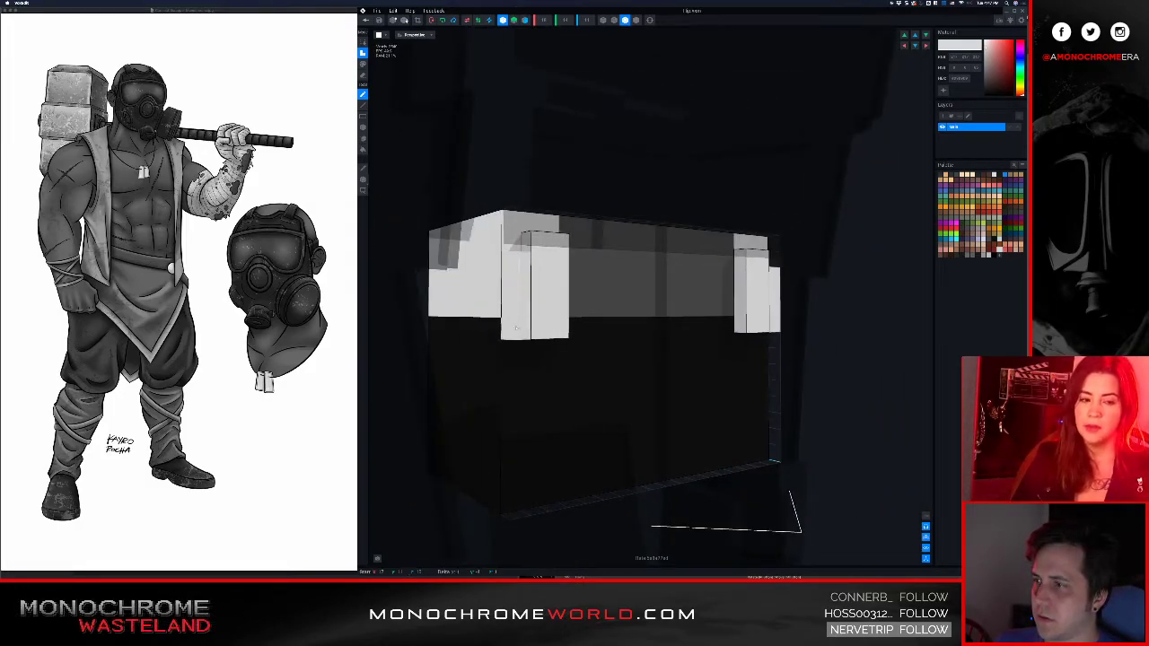
pyautogui.moveTo(503, 331); pyautogui.dragTo(510, 333, button='right')
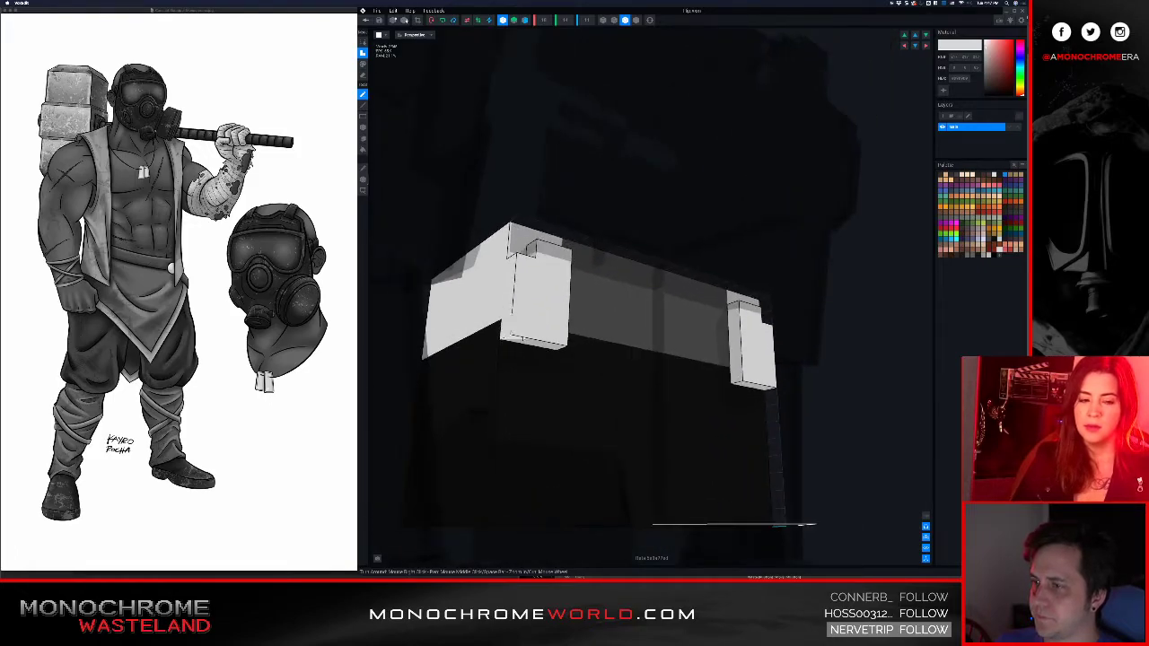
# - Extend the outer part of both front vest panels downward by one voxel row to form a stepped lower edge
pyautogui.moveTo(563, 361); pyautogui.dragTo(543, 358, button='right')
pyautogui.moveTo(543, 357); pyautogui.dragTo(508, 360)
pyautogui.moveTo(509, 368)
pyautogui.mouseDown(button='right')
pyautogui.moveTo(520, 357)
pyautogui.moveTo(501, 355)
pyautogui.mouseUp(button='right')
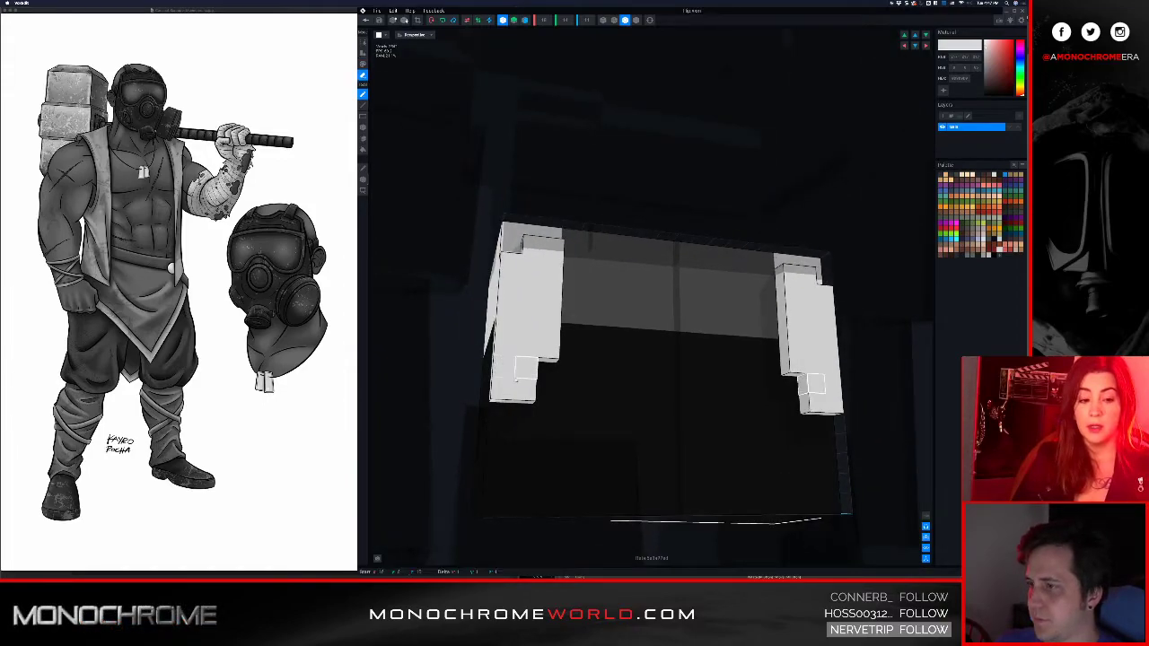
pyautogui.press('super+z')
pyautogui.moveTo(524, 392); pyautogui.dragTo(504, 390)
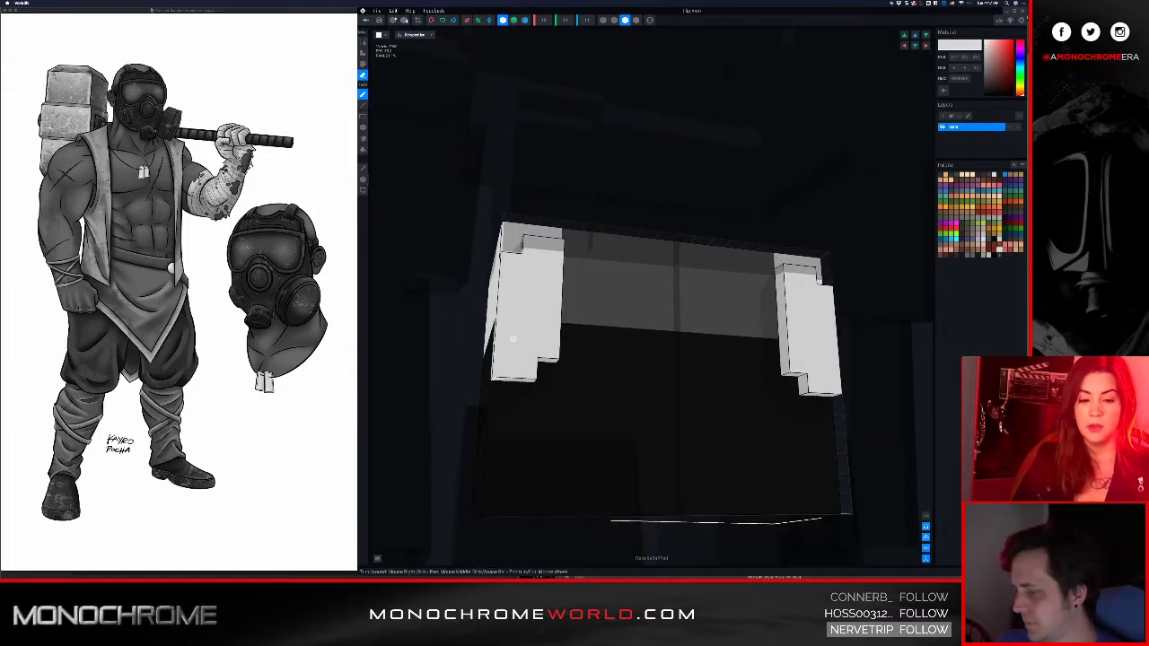
pyautogui.moveTo(513, 338); pyautogui.dragTo(505, 344, button='right')
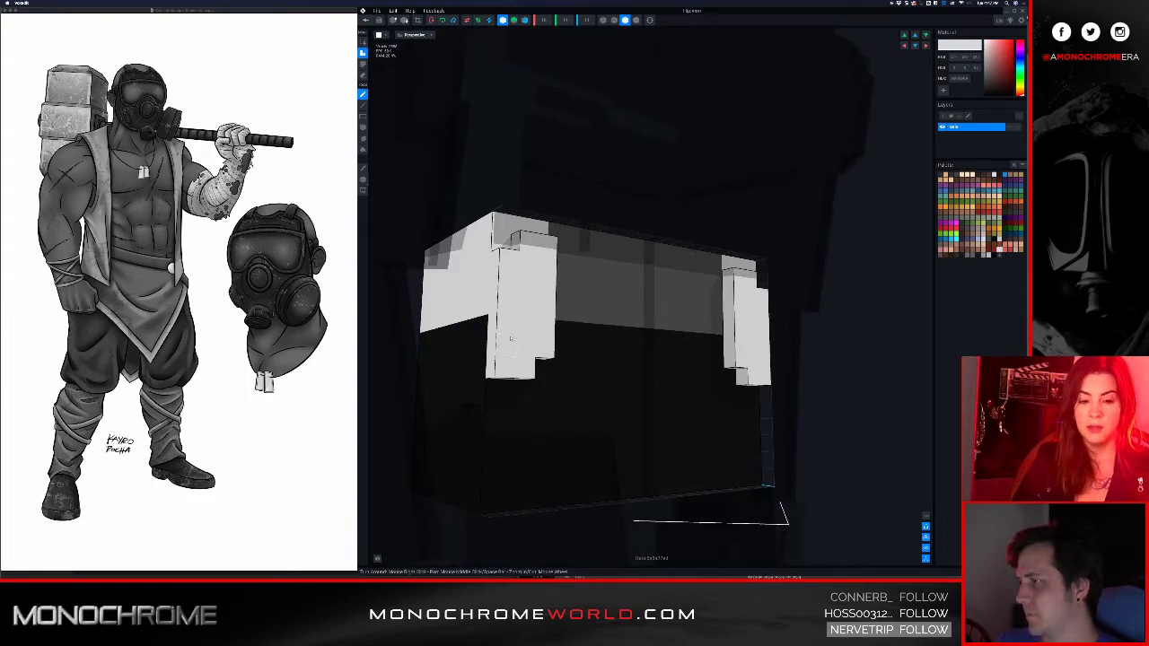
# - Paint the next voxel row below the vest on the back of the hip model white
pyautogui.scroll(-2, 516, 346)
pyautogui.moveTo(505, 356); pyautogui.dragTo(518, 308, button='right')
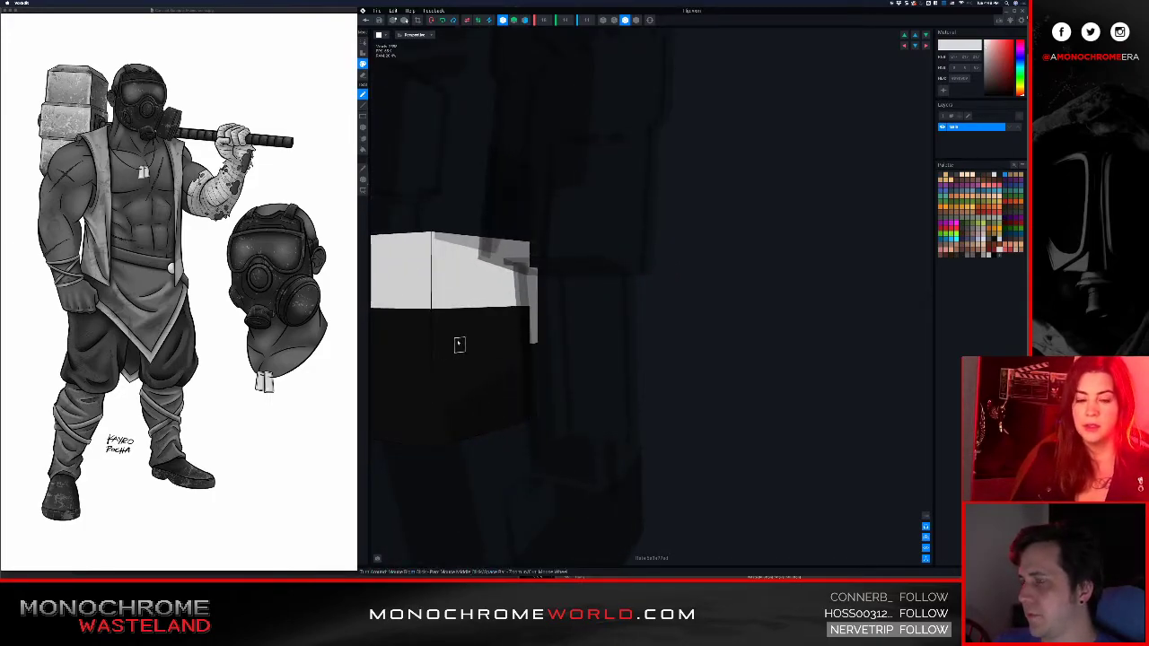
pyautogui.moveTo(526, 312)
pyautogui.mouseDown(button='right')
pyautogui.moveTo(453, 344)
pyautogui.moveTo(375, 345)
pyautogui.mouseUp(button='right')
pyautogui.moveTo(425, 345); pyautogui.dragTo(566, 330)
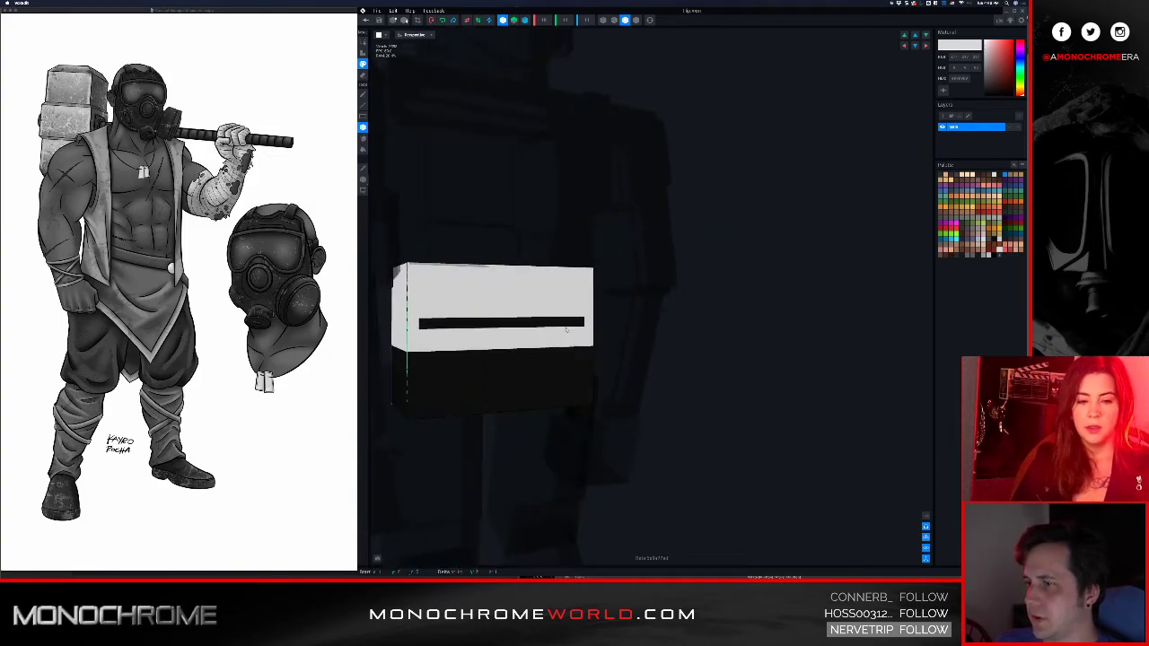
pyautogui.moveTo(415, 359); pyautogui.dragTo(503, 356)
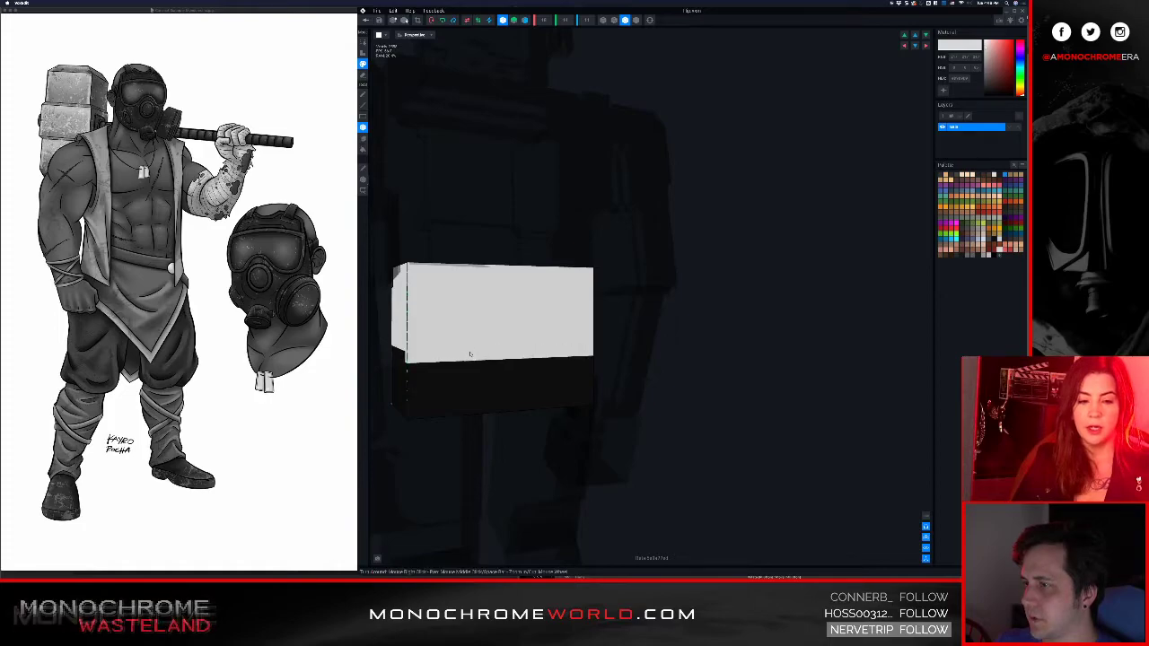
# - Paint the vest white further down the side of the hip model, leaving a step near the front panel
pyautogui.moveTo(469, 356); pyautogui.dragTo(395, 354, button='right')
pyautogui.moveTo(395, 353); pyautogui.dragTo(447, 356, button='middle')
pyautogui.moveTo(446, 356); pyautogui.dragTo(527, 353, button='right')
pyautogui.moveTo(412, 345)
pyautogui.mouseDown(button='middle')
pyautogui.moveTo(556, 341)
pyautogui.moveTo(415, 356)
pyautogui.mouseUp(button='middle')
pyautogui.moveTo(431, 357); pyautogui.dragTo(628, 354, button='right')
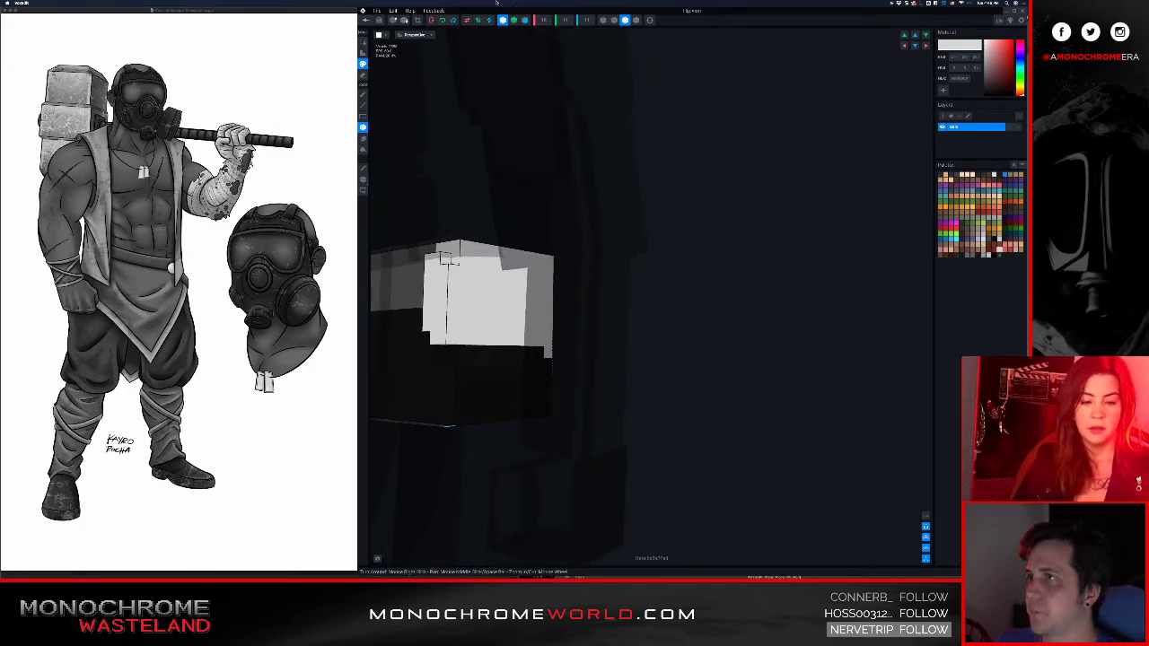
pyautogui.moveTo(473, 351); pyautogui.dragTo(548, 362)
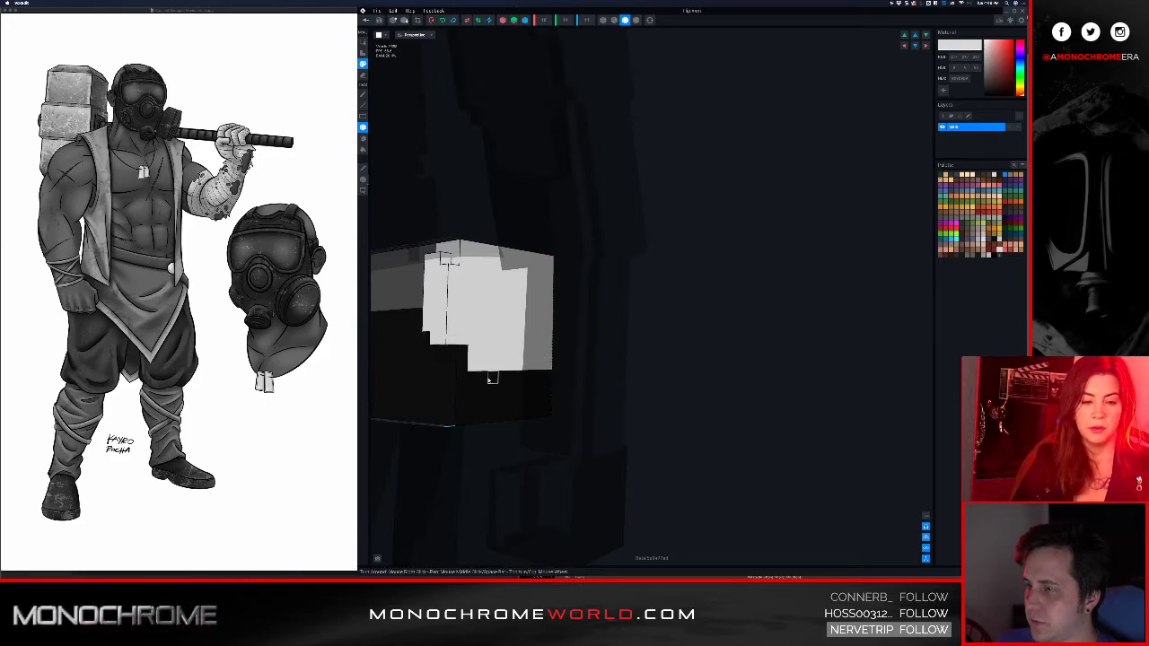
# - Paint a stepped white lower edge on the vest across the back of the hip model and save the changes
pyautogui.moveTo(543, 362); pyautogui.dragTo(543, 346, button='right')
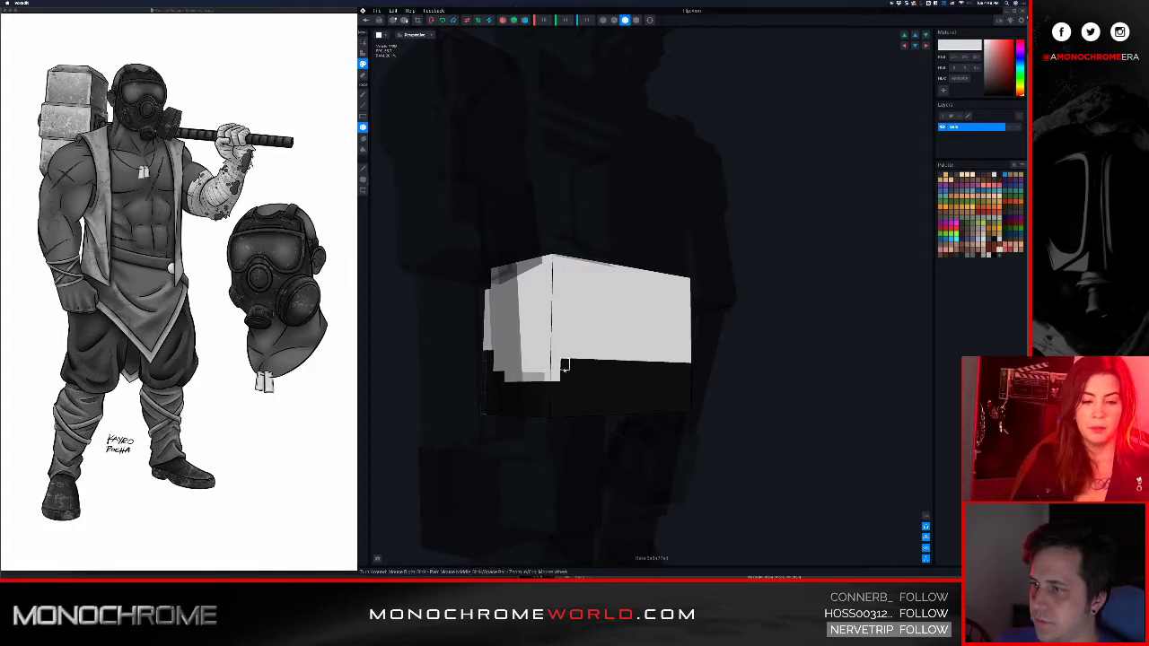
pyautogui.moveTo(609, 370); pyautogui.dragTo(554, 370)
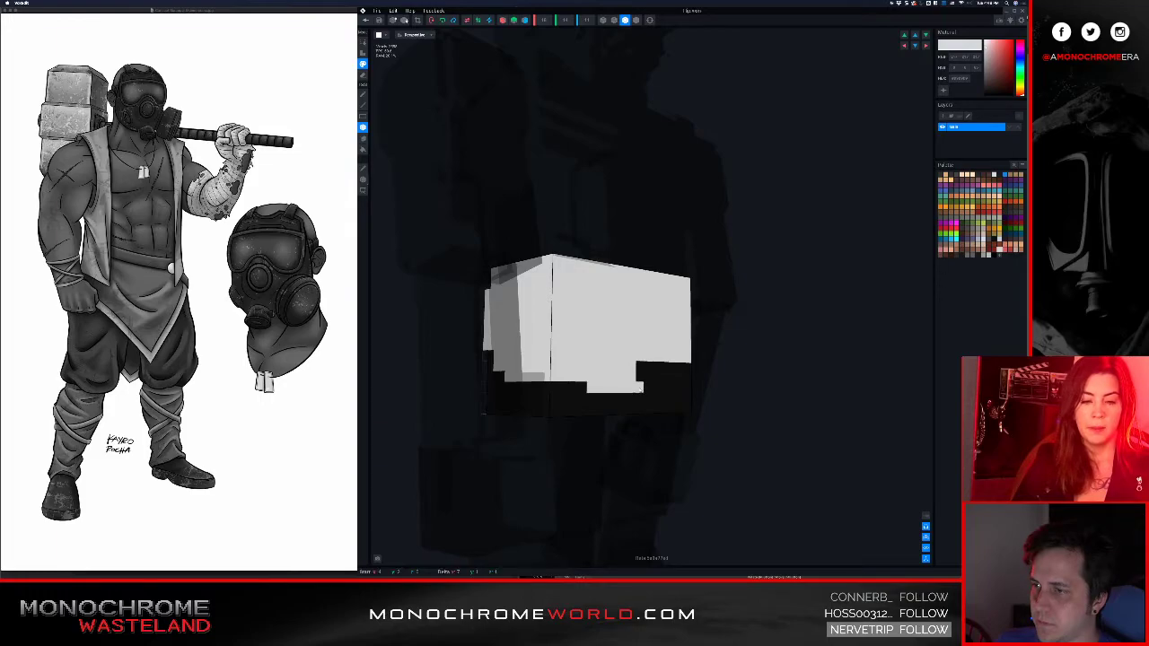
pyautogui.moveTo(669, 349); pyautogui.dragTo(680, 366, button='right')
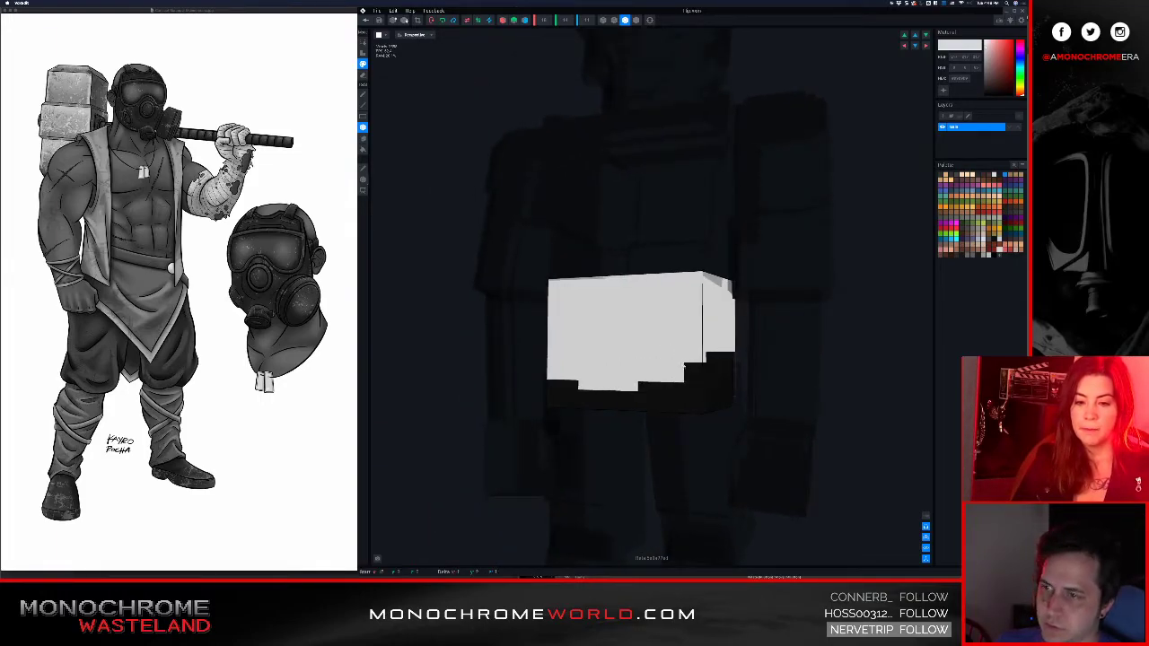
pyautogui.moveTo(709, 363); pyautogui.dragTo(821, 367, button='right')
pyautogui.scroll(-4, 820, 367)
pyautogui.moveTo(820, 367); pyautogui.dragTo(707, 377, button='middle')
pyautogui.scroll(-2, 707, 377)
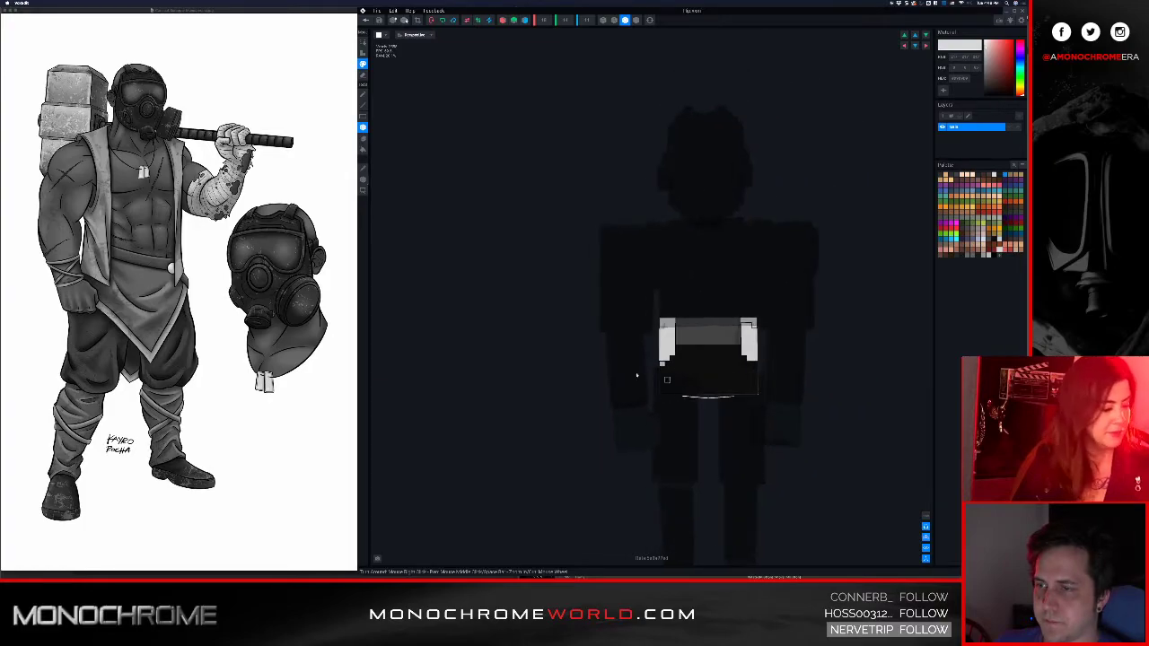
pyautogui.moveTo(755, 357); pyautogui.dragTo(731, 343, button='right')
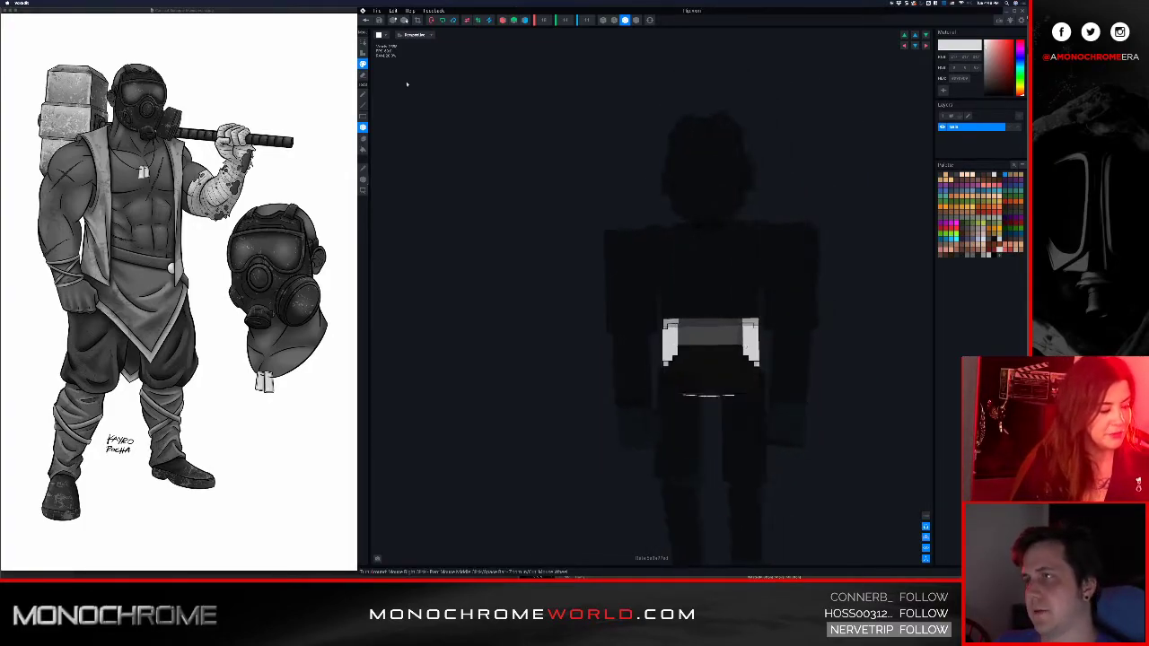
pyautogui.click(365, 20)
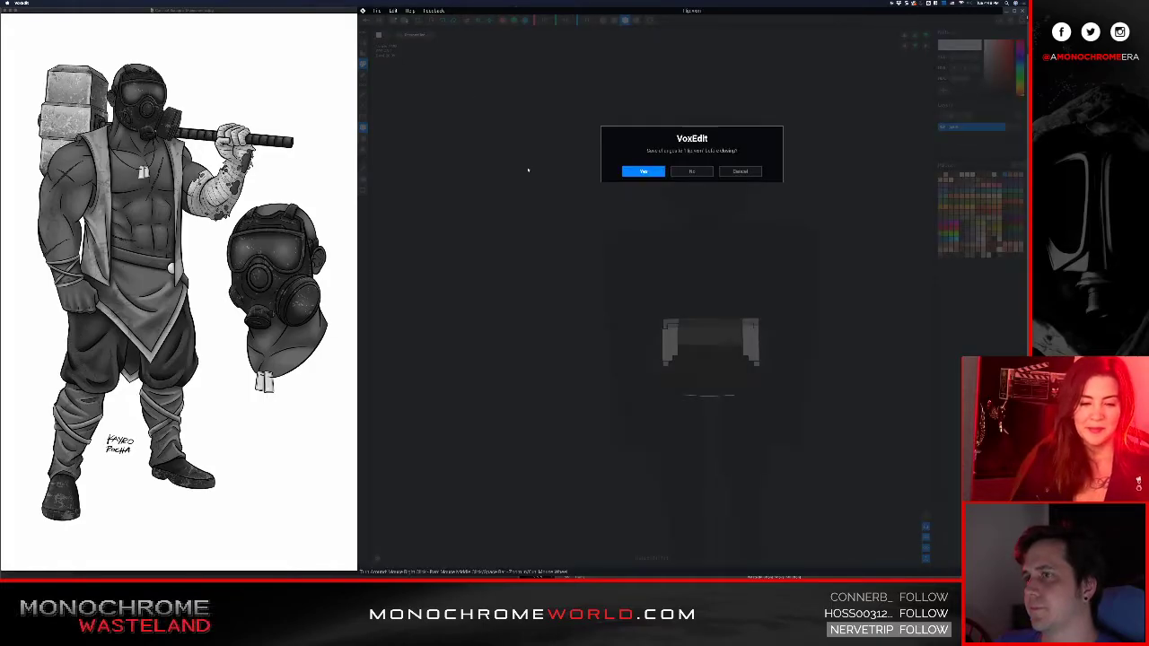
pyautogui.click(644, 171)
# - Examine the lengthened, stepped hip vest on the animated character from several angles and distances
pyautogui.scroll(-3, 674, 175)
pyautogui.press('space')
pyautogui.moveTo(674, 174); pyautogui.dragTo(704, 196, button='right')
pyautogui.scroll(3, 693, 175)
pyautogui.scroll(-5, 704, 196)
pyautogui.scroll(2, 704, 196)
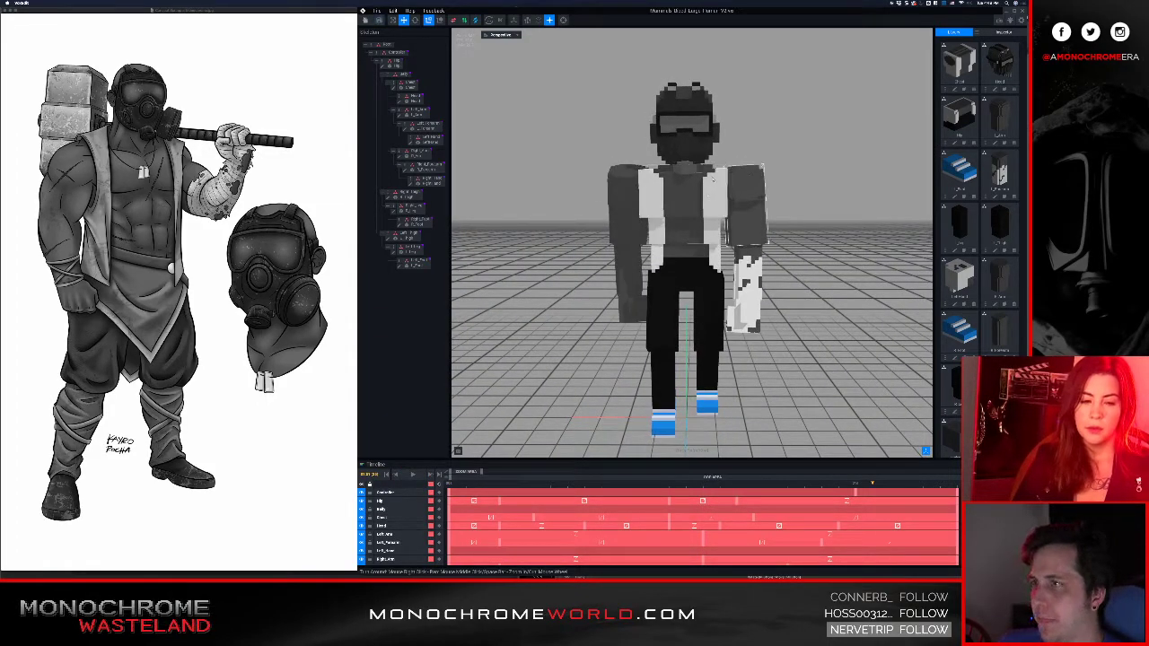
pyautogui.moveTo(704, 196); pyautogui.dragTo(803, 182, button='right')
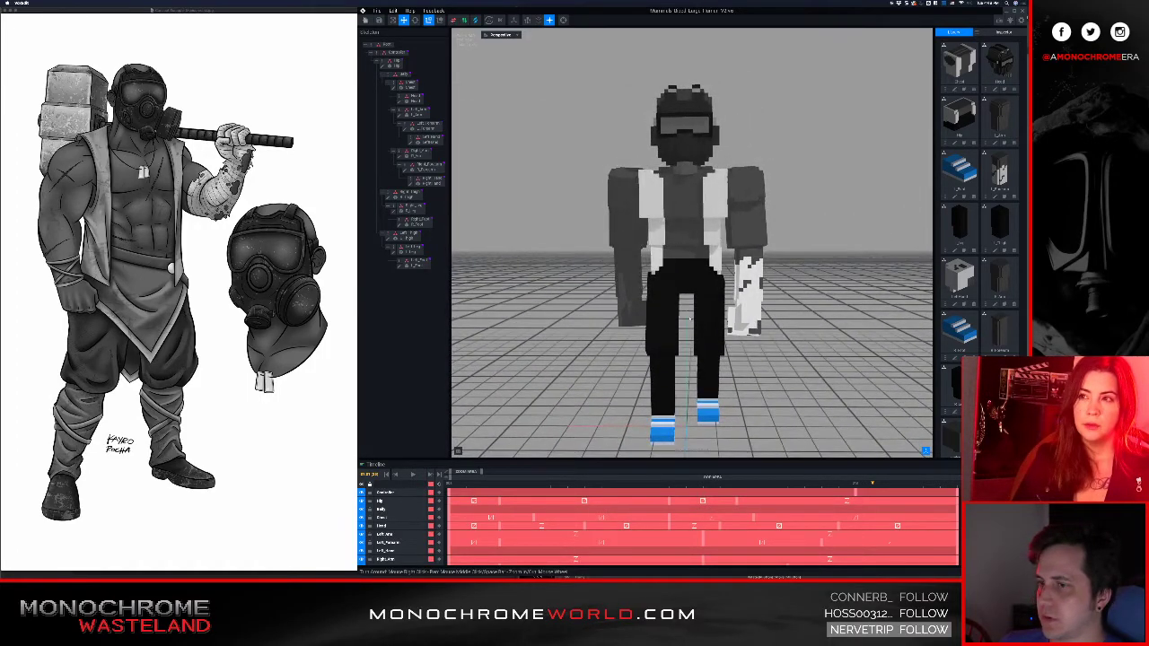
pyautogui.moveTo(659, 387); pyautogui.dragTo(662, 312, button='middle')
pyautogui.scroll(4, 666, 322)
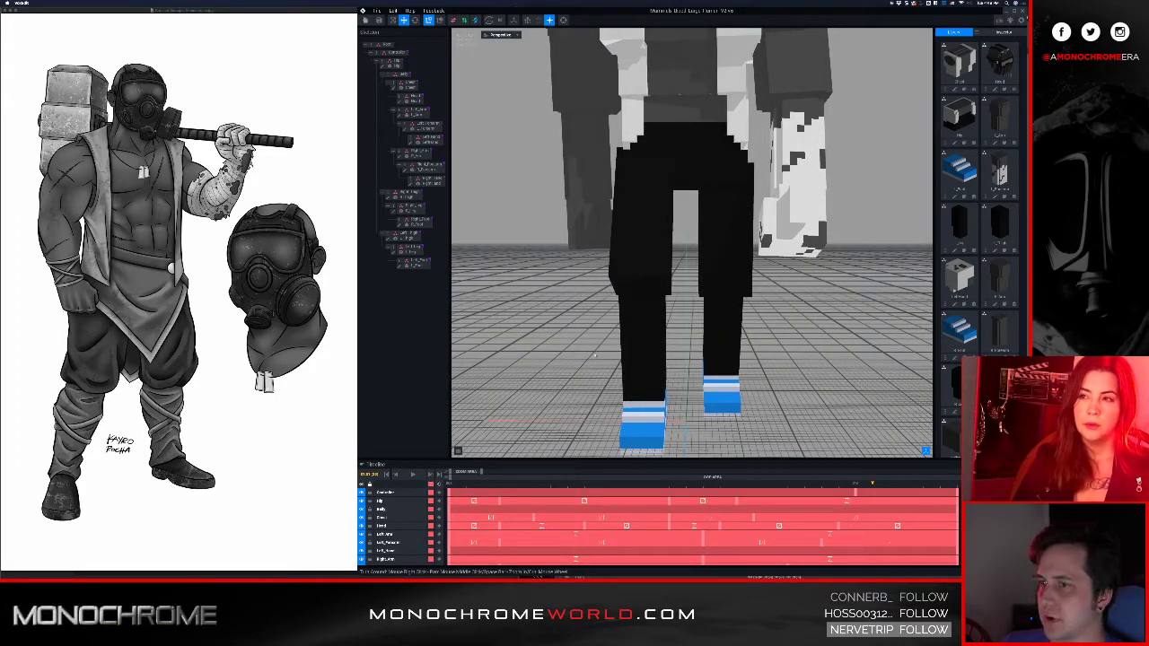
# - Sync the rig to MagicaVoxel and open the character's right lower leg for voxel editing
pyautogui.click(655, 336)
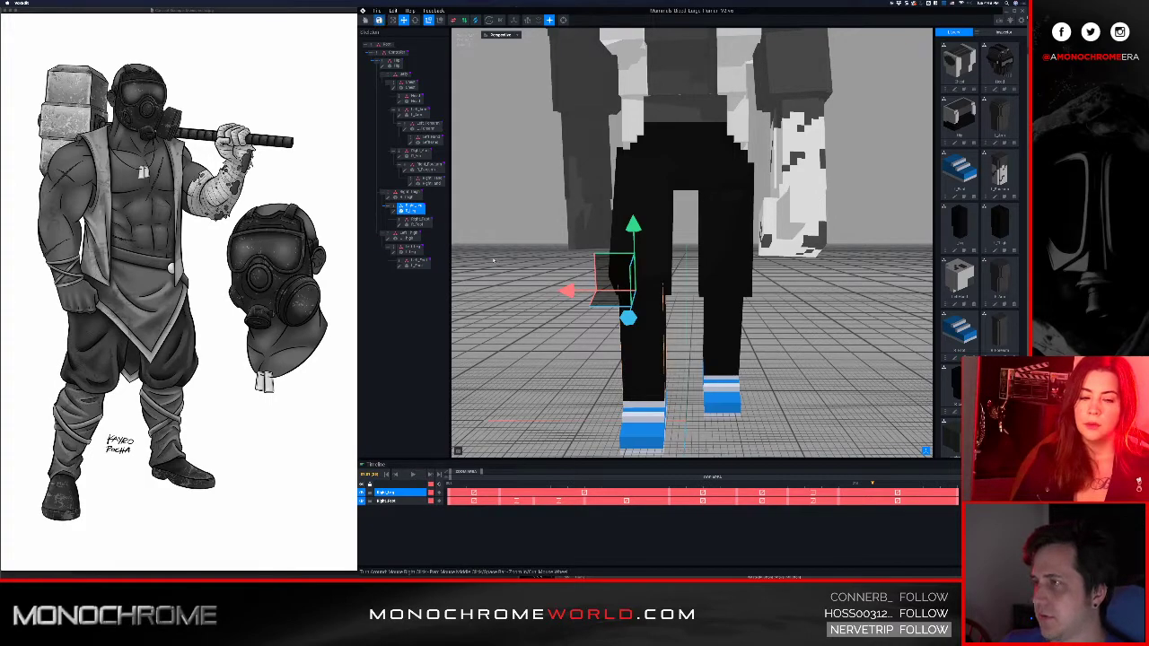
pyautogui.click(377, 10)
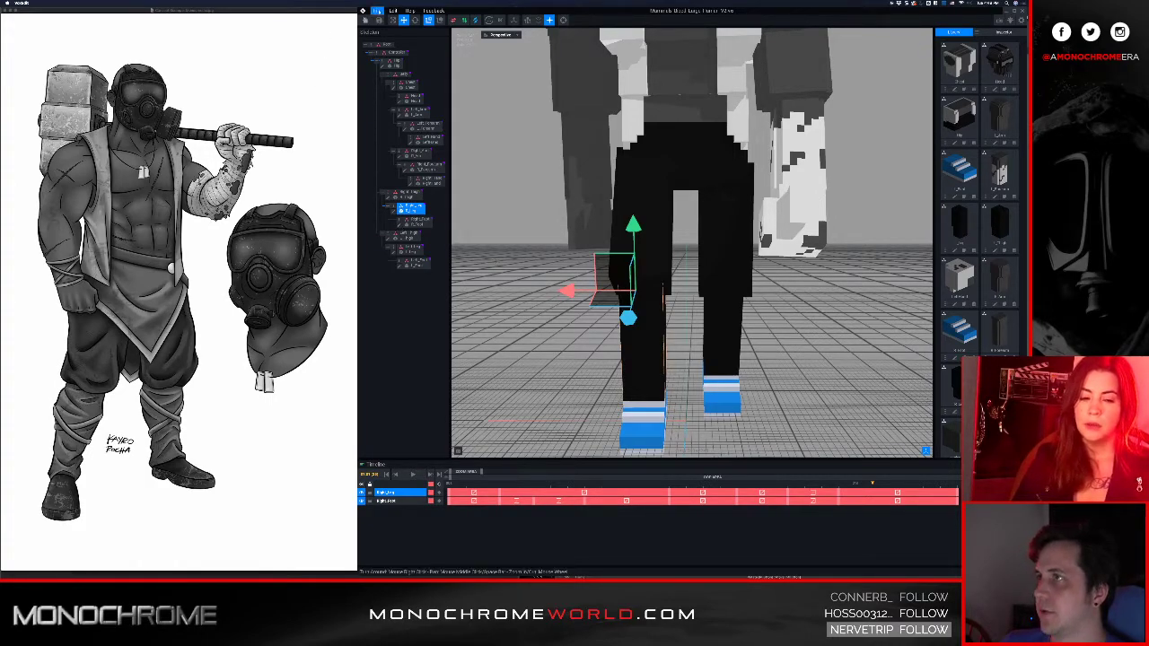
pyautogui.moveTo(412, 55)
pyautogui.click(476, 55)
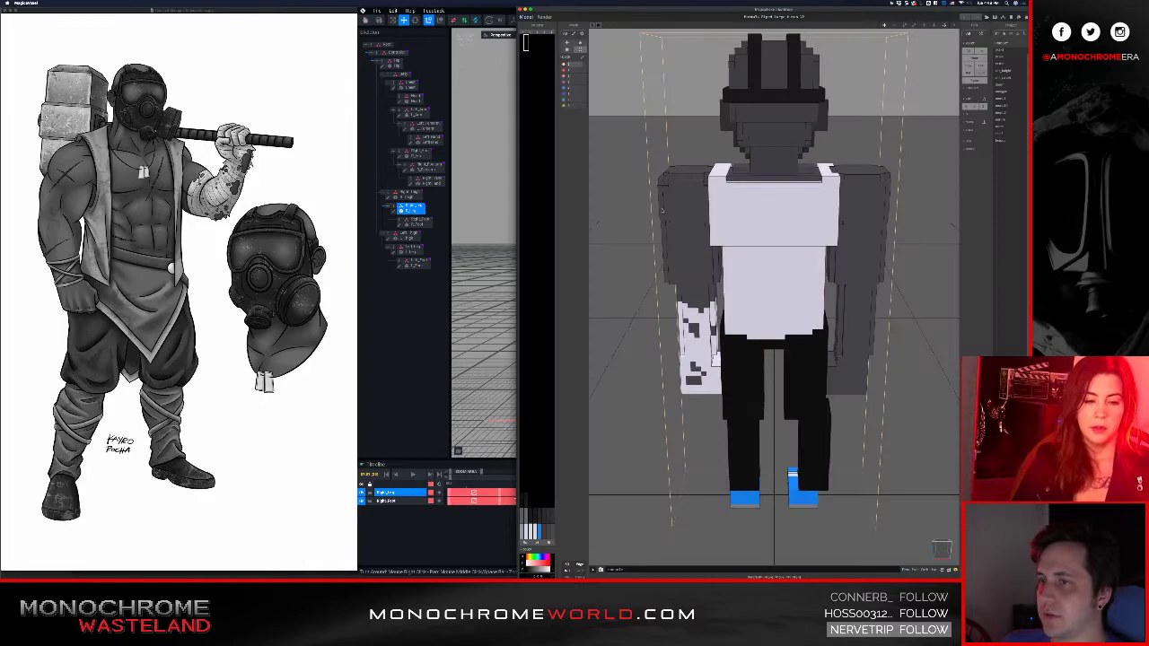
pyautogui.moveTo(854, 351); pyautogui.dragTo(657, 355, button='right')
pyautogui.moveTo(657, 355); pyautogui.dragTo(661, 217, button='middle')
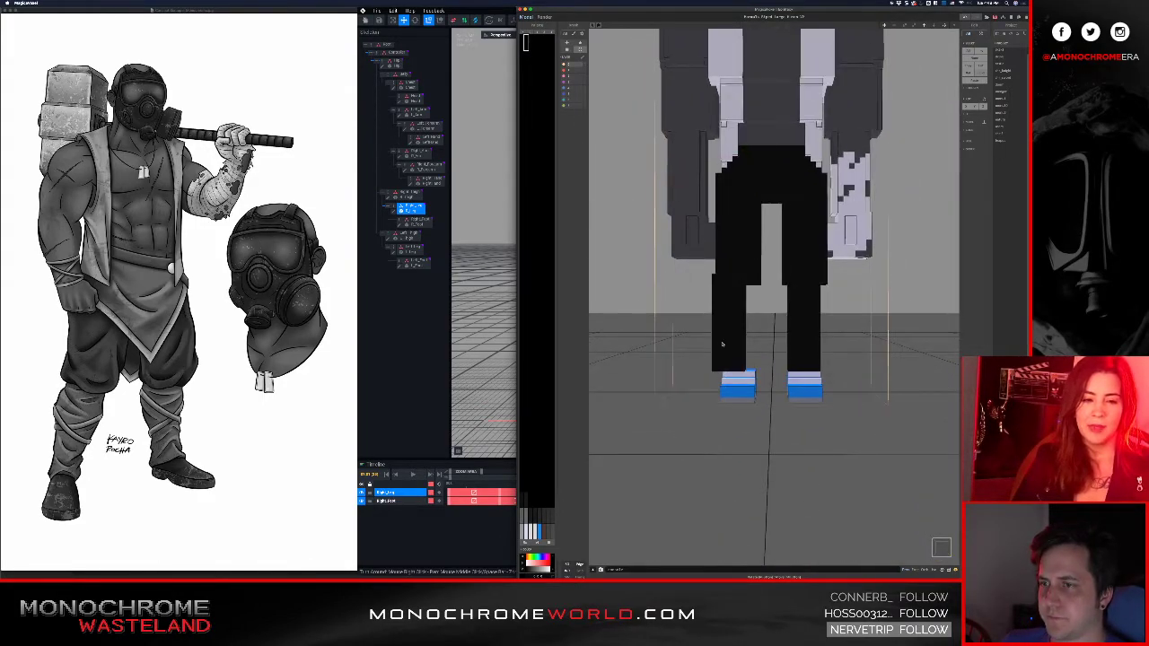
pyautogui.click(721, 343)
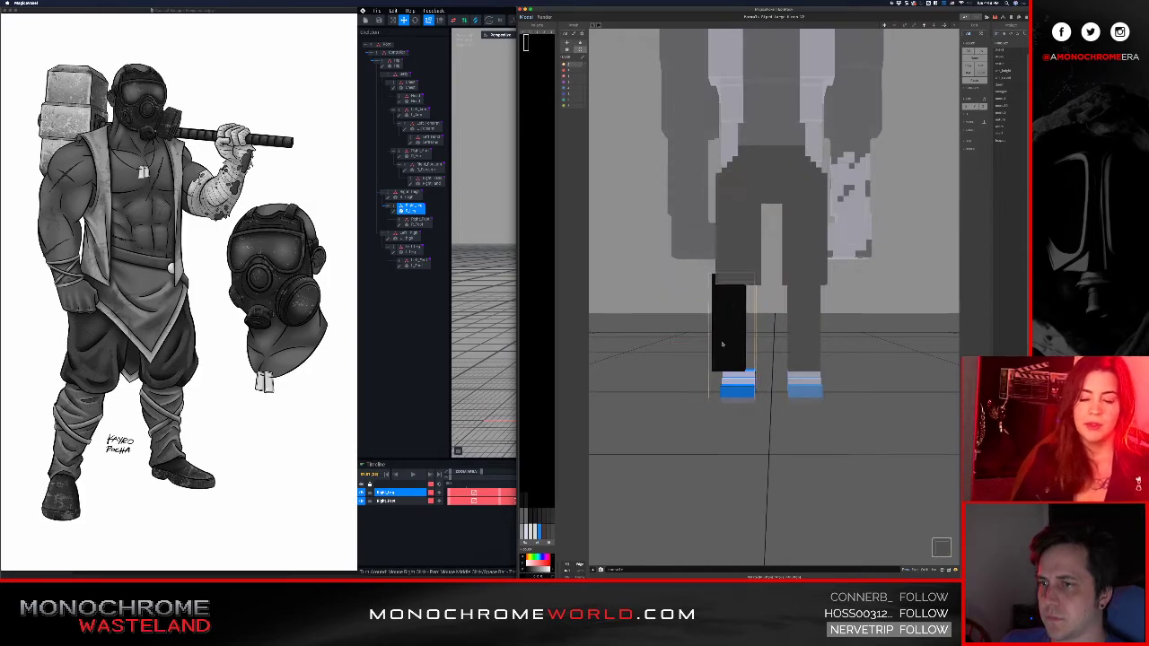
pyautogui.doubleClick(722, 344)
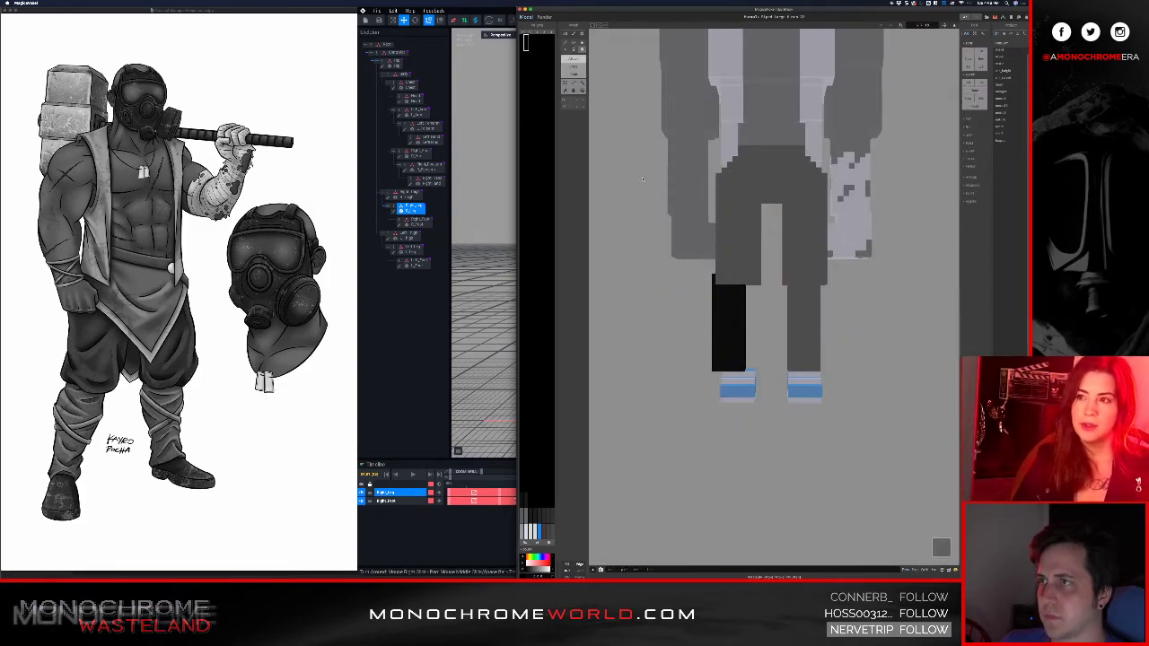
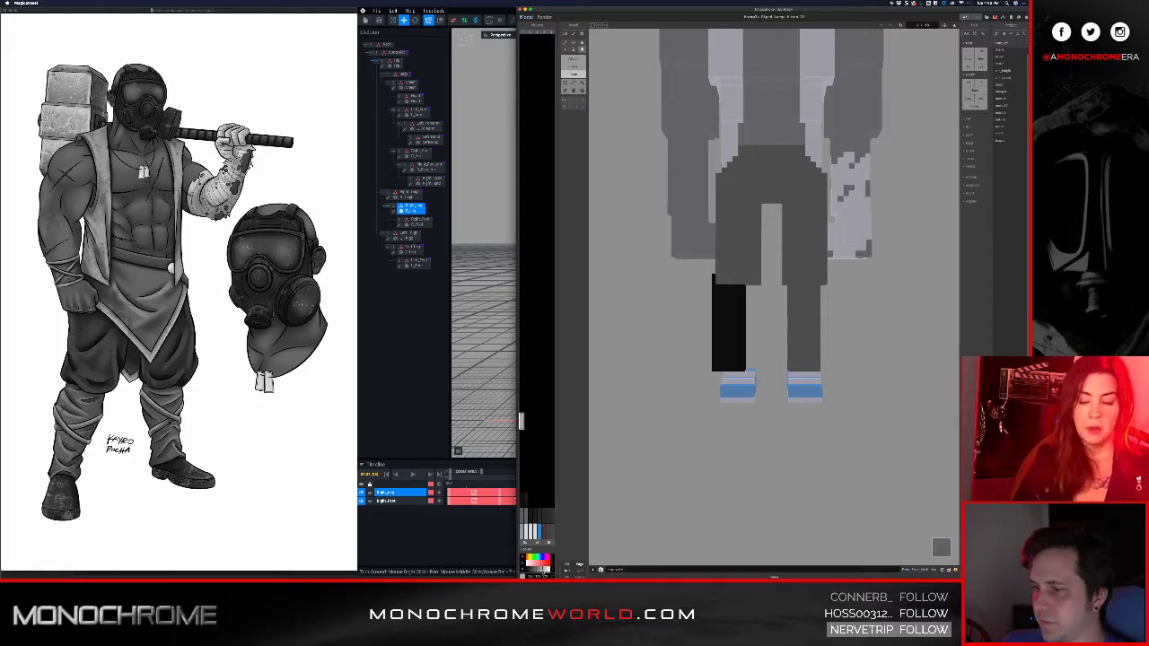
# - Paint the front of the right lower leg gray, leaving black bands below the knee and above the shoe
pyautogui.moveTo(772, 327); pyautogui.dragTo(698, 358, button='right')
pyautogui.scroll(2, 698, 356)
pyautogui.moveTo(748, 375)
pyautogui.mouseDown()
pyautogui.moveTo(727, 325)
pyautogui.moveTo(692, 298)
pyautogui.mouseUp()
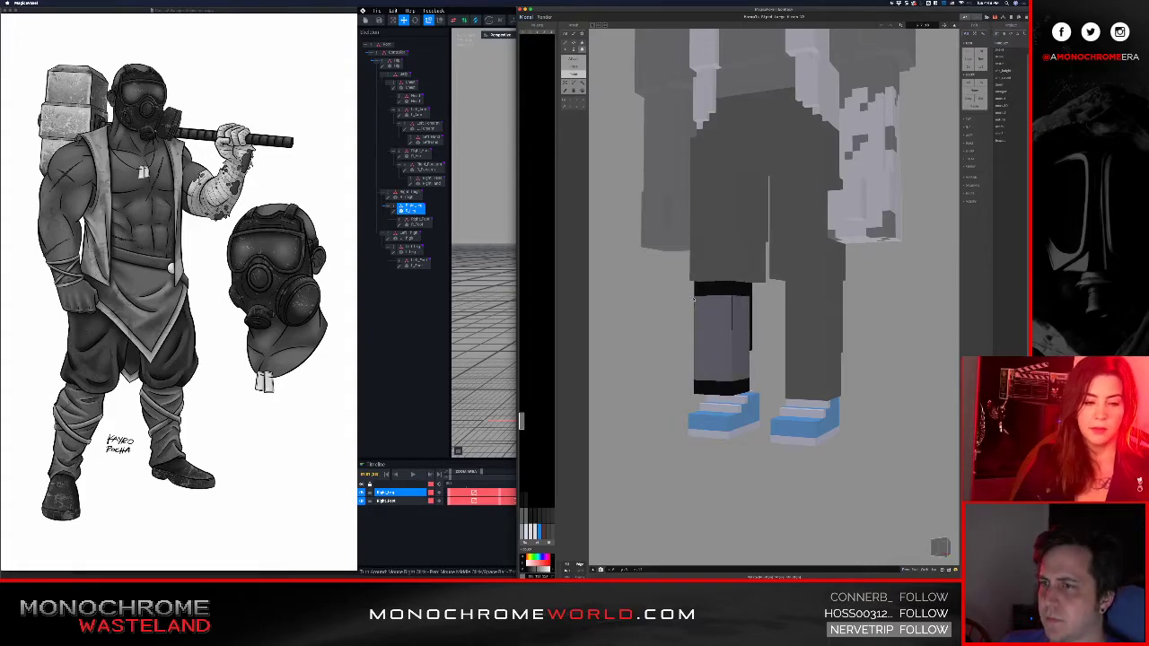
pyautogui.moveTo(693, 300); pyautogui.dragTo(693, 308)
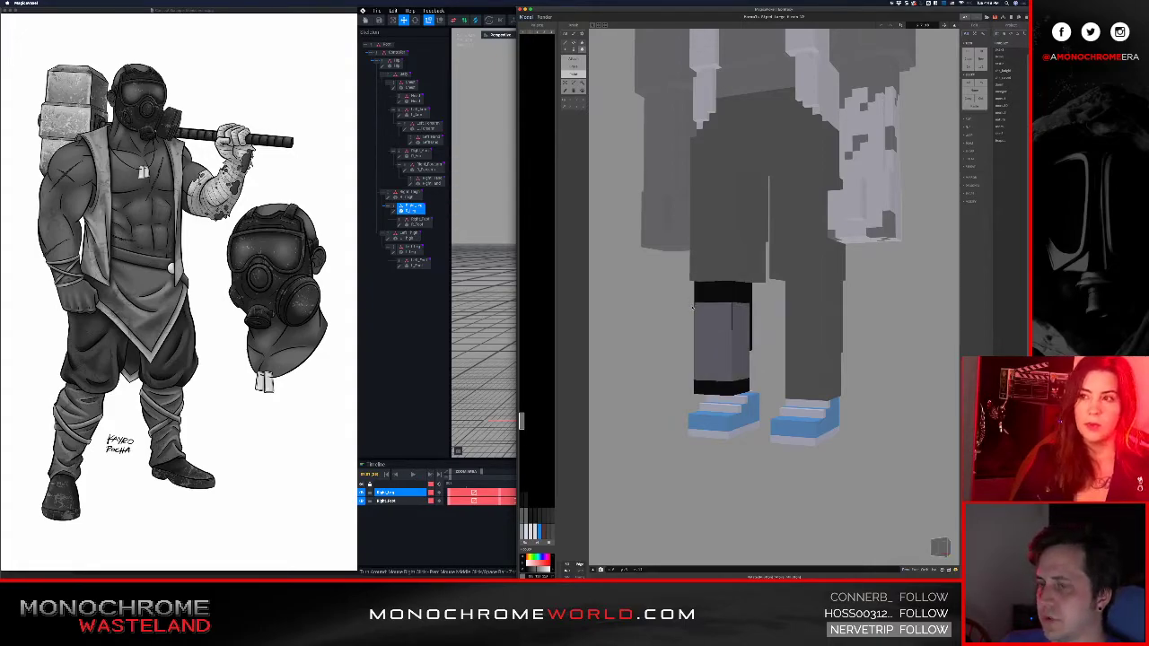
# - Continue the gray leg wrap around the back and outer side of the right lower leg and notch its upper edge
pyautogui.moveTo(747, 296); pyautogui.dragTo(879, 340, button='right')
pyautogui.moveTo(880, 340); pyautogui.dragTo(830, 342, button='middle')
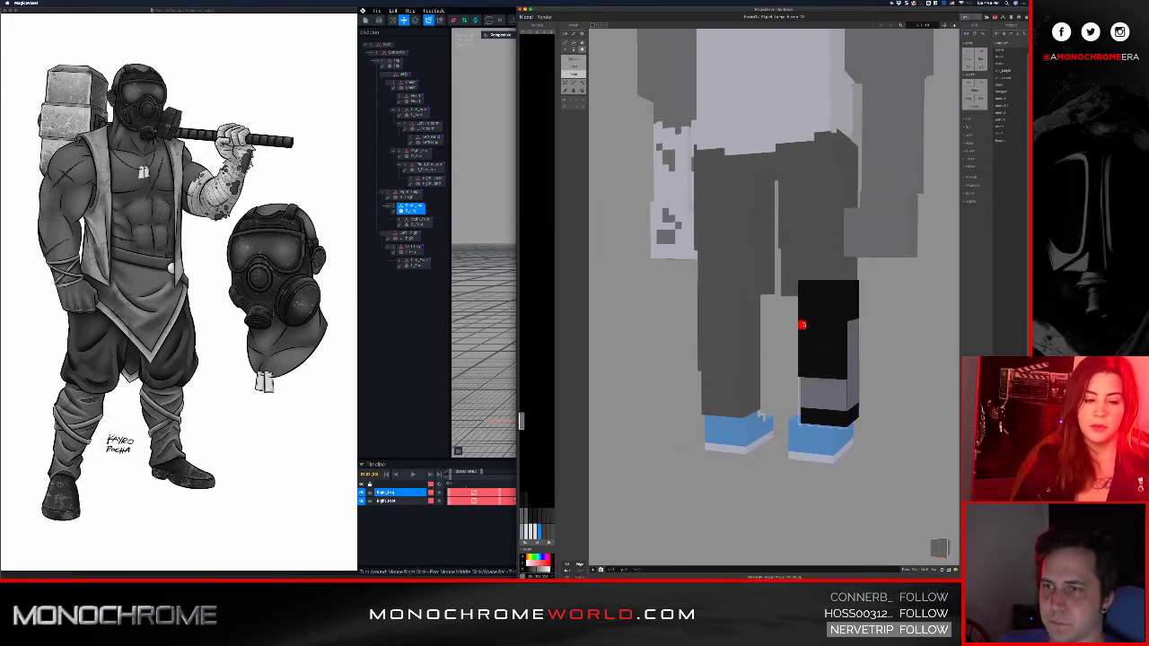
pyautogui.moveTo(802, 325); pyautogui.dragTo(848, 373)
pyautogui.moveTo(850, 353); pyautogui.dragTo(696, 316, button='right')
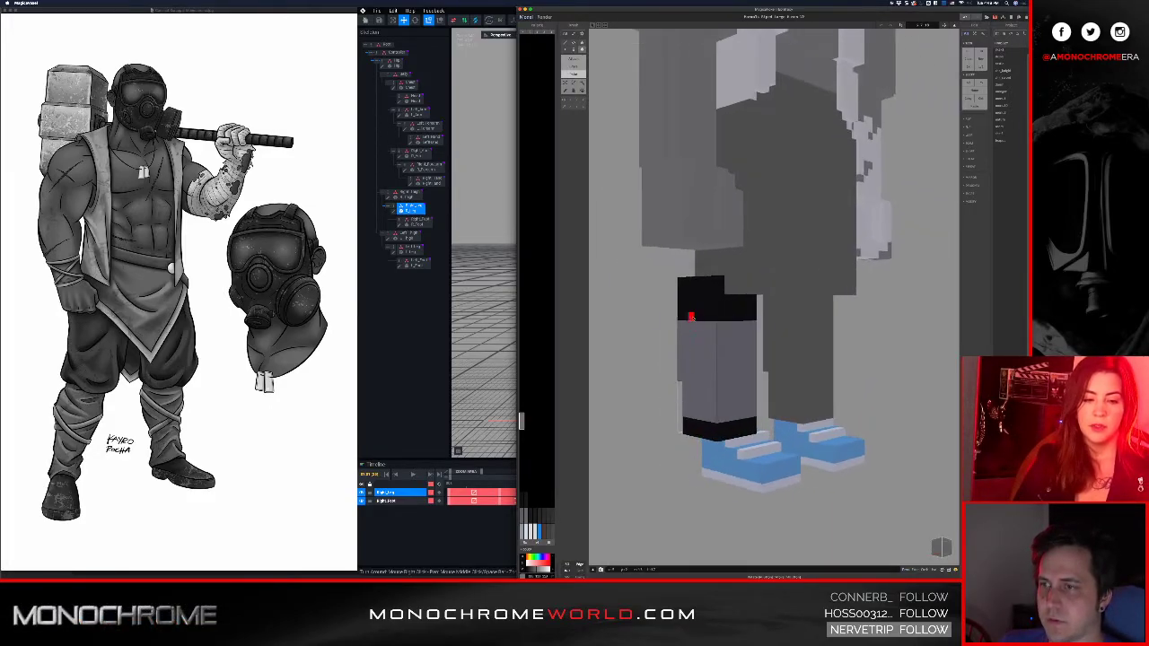
pyautogui.moveTo(683, 316); pyautogui.dragTo(717, 322)
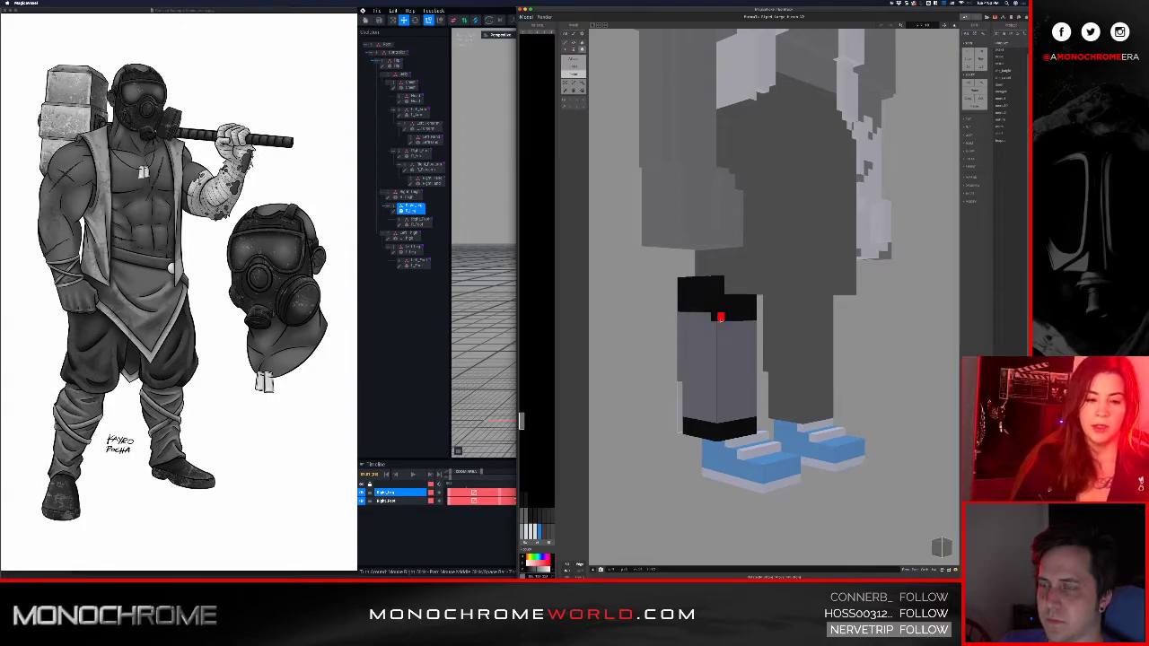
pyautogui.moveTo(741, 318)
pyautogui.mouseDown(button='right')
pyautogui.moveTo(695, 329)
pyautogui.moveTo(737, 315)
pyautogui.mouseUp(button='right')
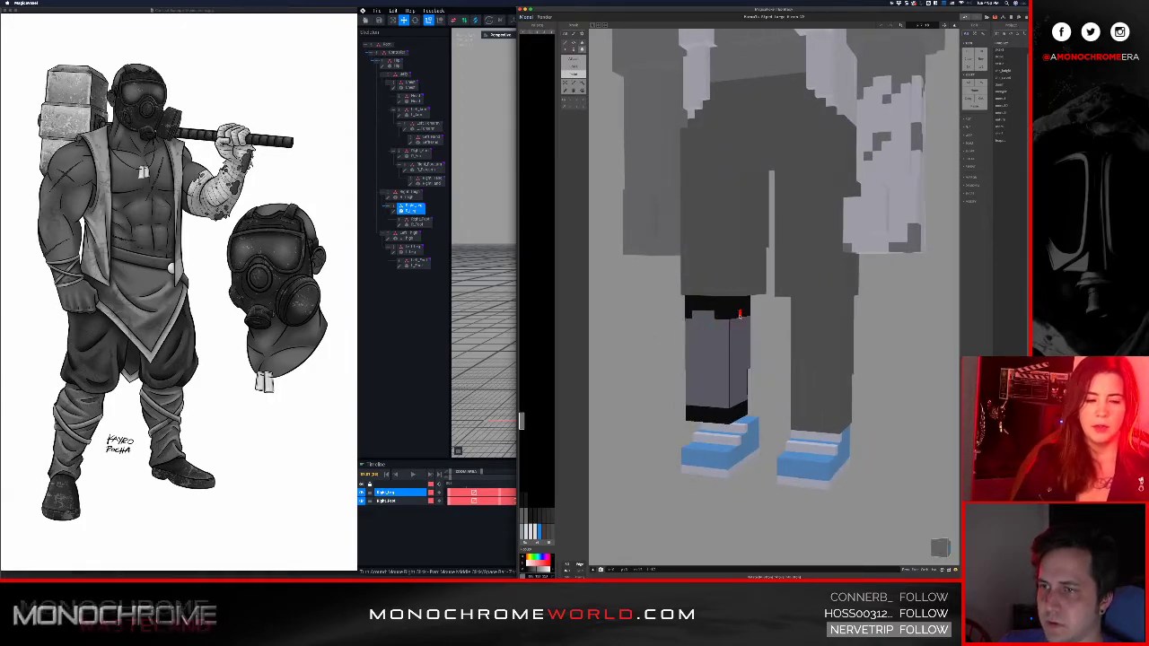
# - Paint a small black patch and a ragged black lower edge on the right lower leg's gray wrap
pyautogui.moveTo(724, 373)
pyautogui.mouseDown(button='right')
pyautogui.moveTo(734, 409)
pyautogui.moveTo(856, 393)
pyautogui.moveTo(812, 413)
pyautogui.moveTo(566, 378)
pyautogui.mouseUp(button='right')
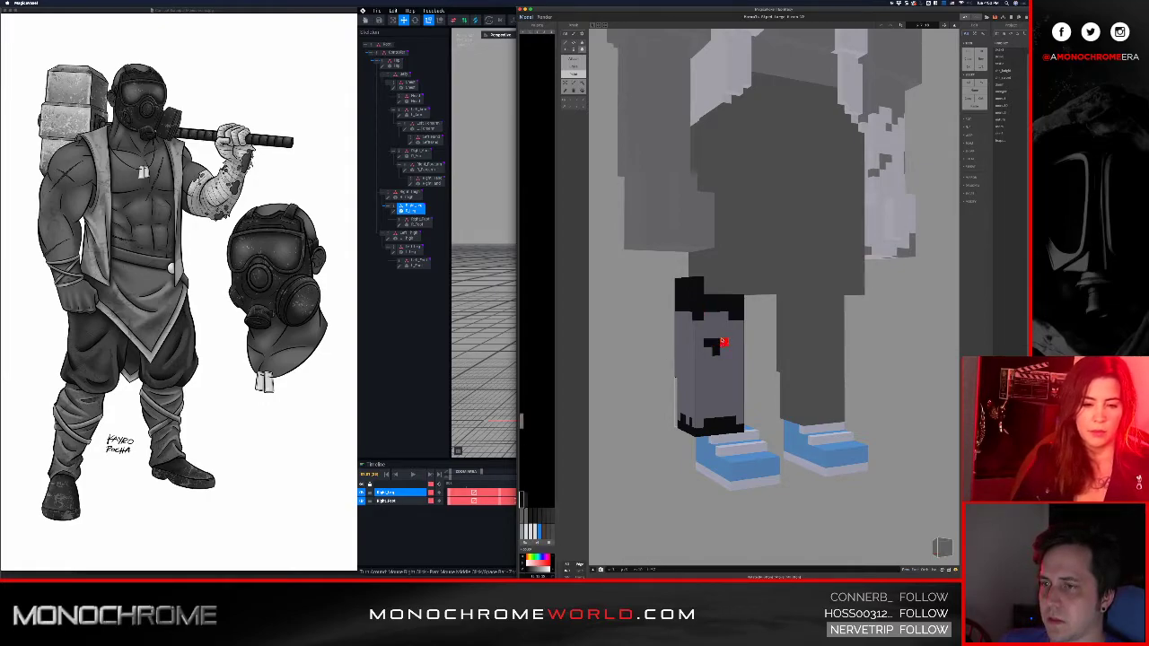
pyautogui.moveTo(699, 352); pyautogui.dragTo(631, 384, button='right')
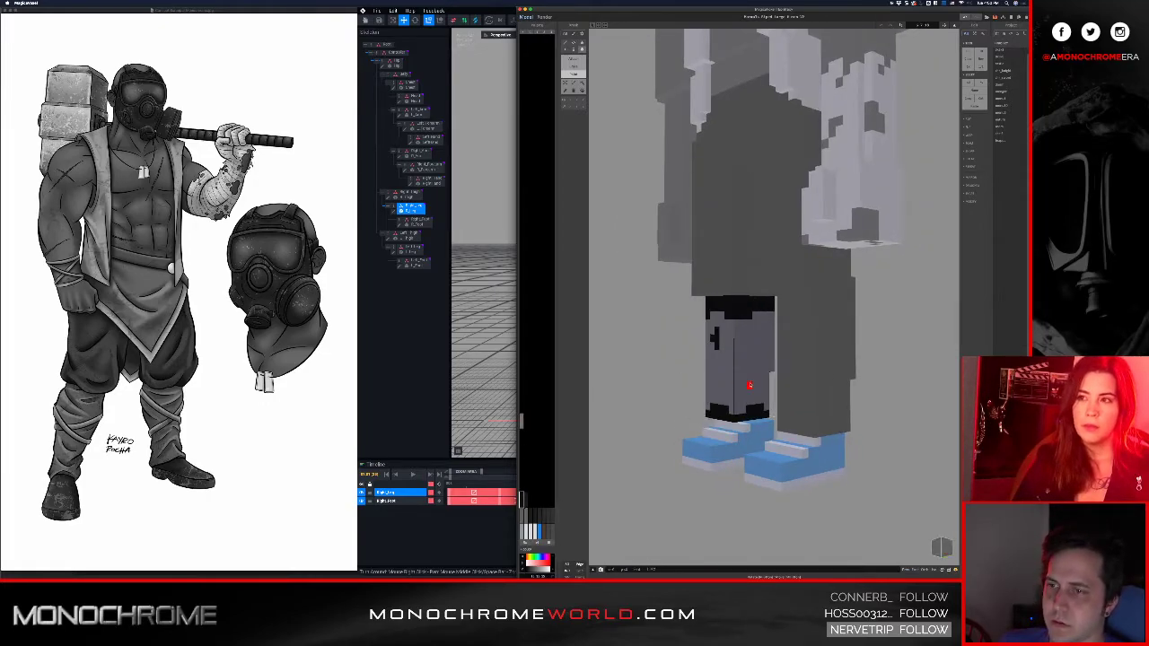
pyautogui.moveTo(749, 379); pyautogui.dragTo(837, 341, button='right')
# - Open the left lower leg for editing and paint its front gray between black bands at the knee and ankle
pyautogui.press('Tab')
pyautogui.doubleClick(811, 378)
pyautogui.doubleClick(810, 378)
pyautogui.doubleClick(810, 378)
pyautogui.doubleClick(810, 378)
pyautogui.doubleClick(810, 378)
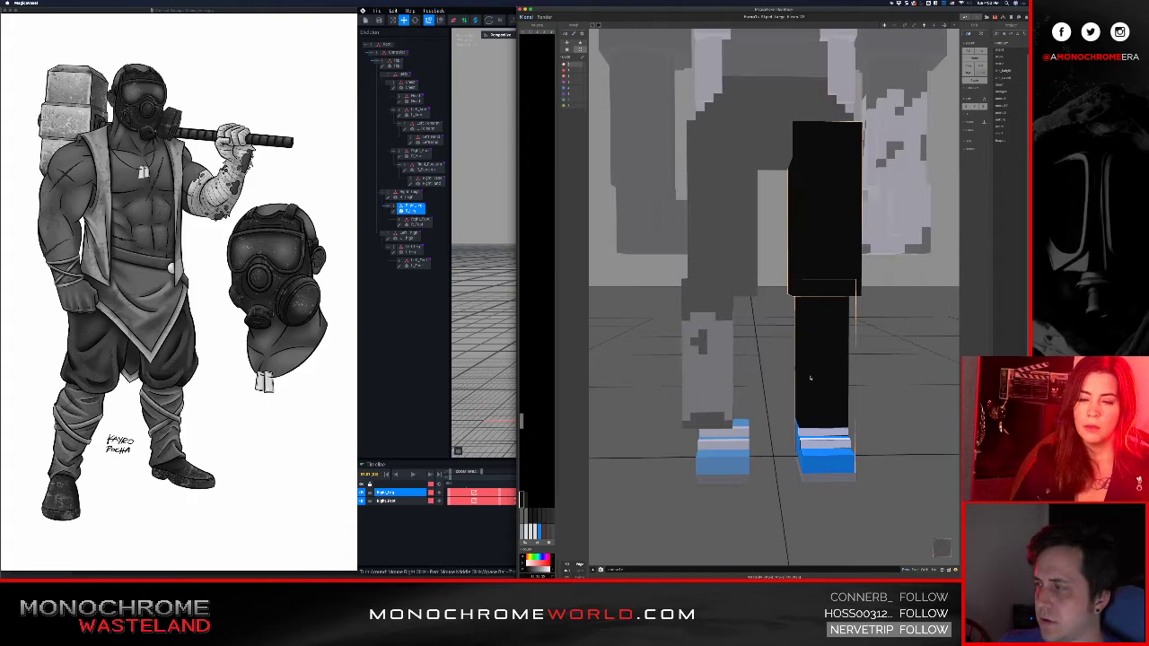
pyautogui.doubleClick(810, 377)
pyautogui.doubleClick(810, 378)
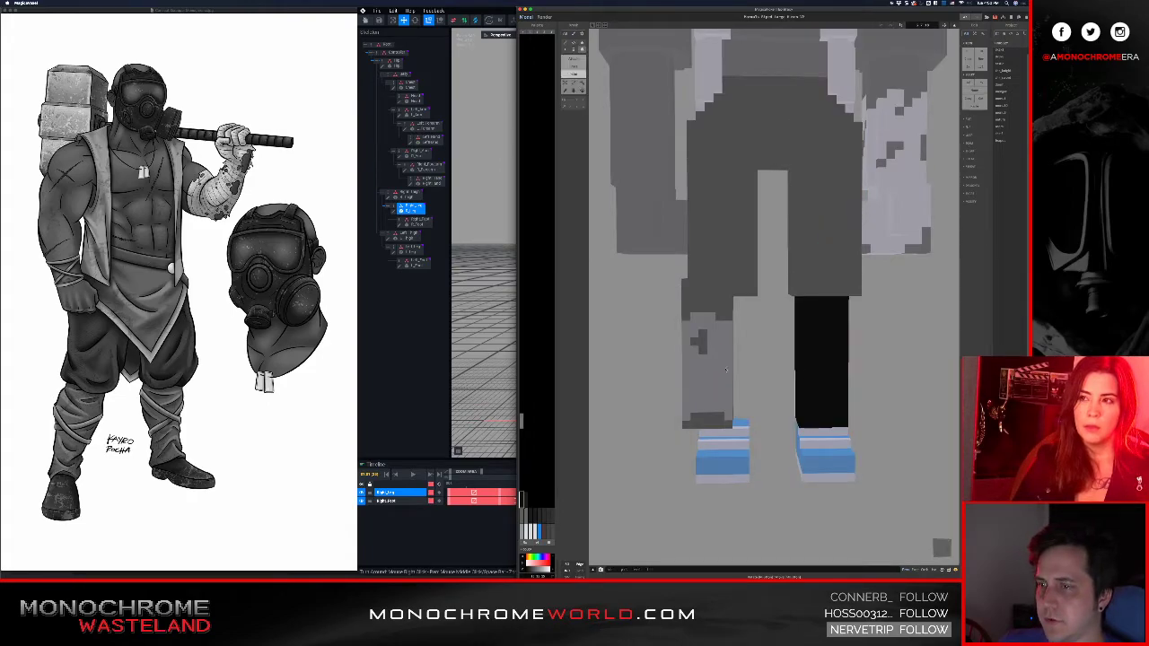
pyautogui.moveTo(802, 325); pyautogui.dragTo(830, 321)
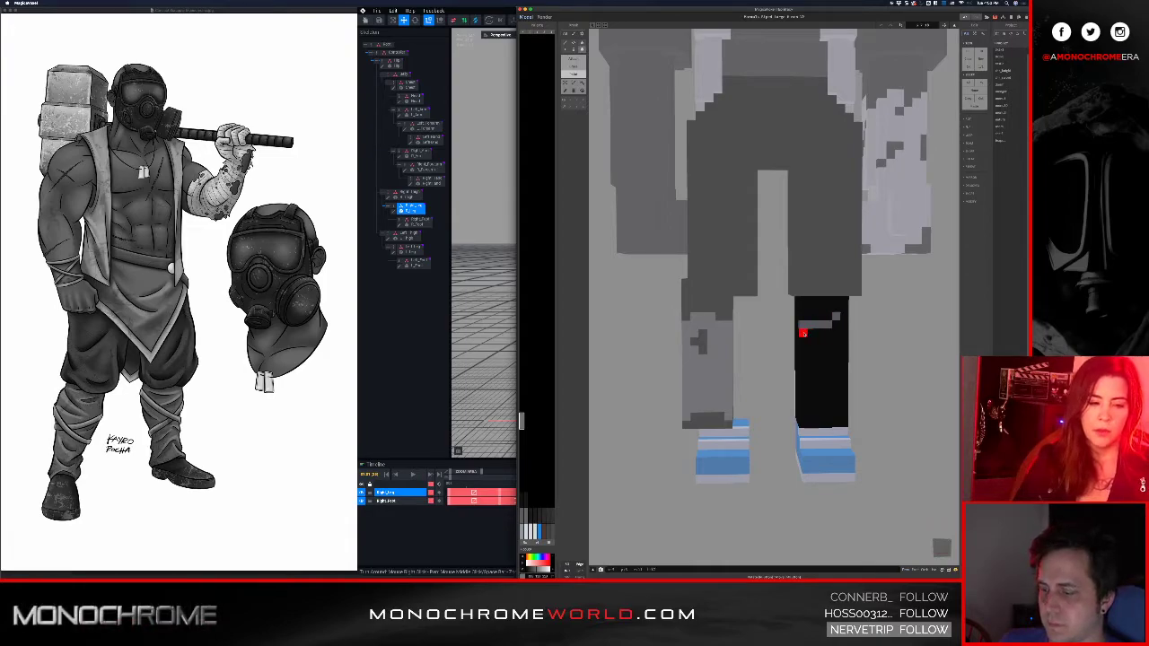
pyautogui.moveTo(802, 330); pyautogui.dragTo(843, 410)
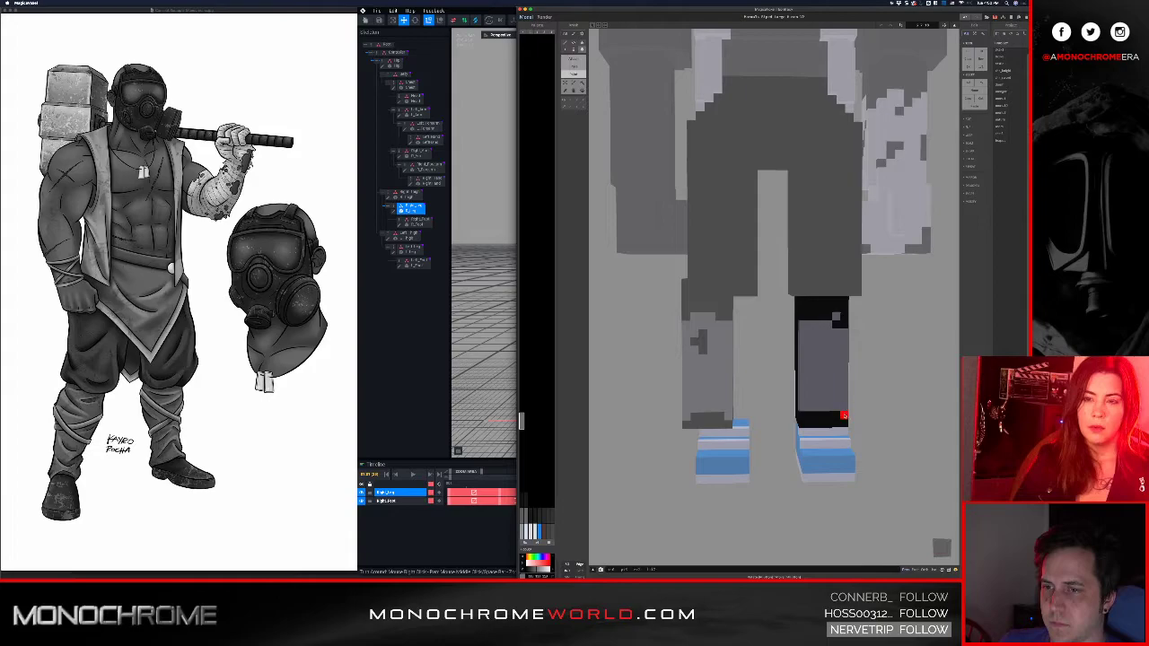
# - Paint the outer side, back and inner side of the left lower leg gray, keeping black bands at both ends
pyautogui.moveTo(828, 415); pyautogui.dragTo(712, 386, button='right')
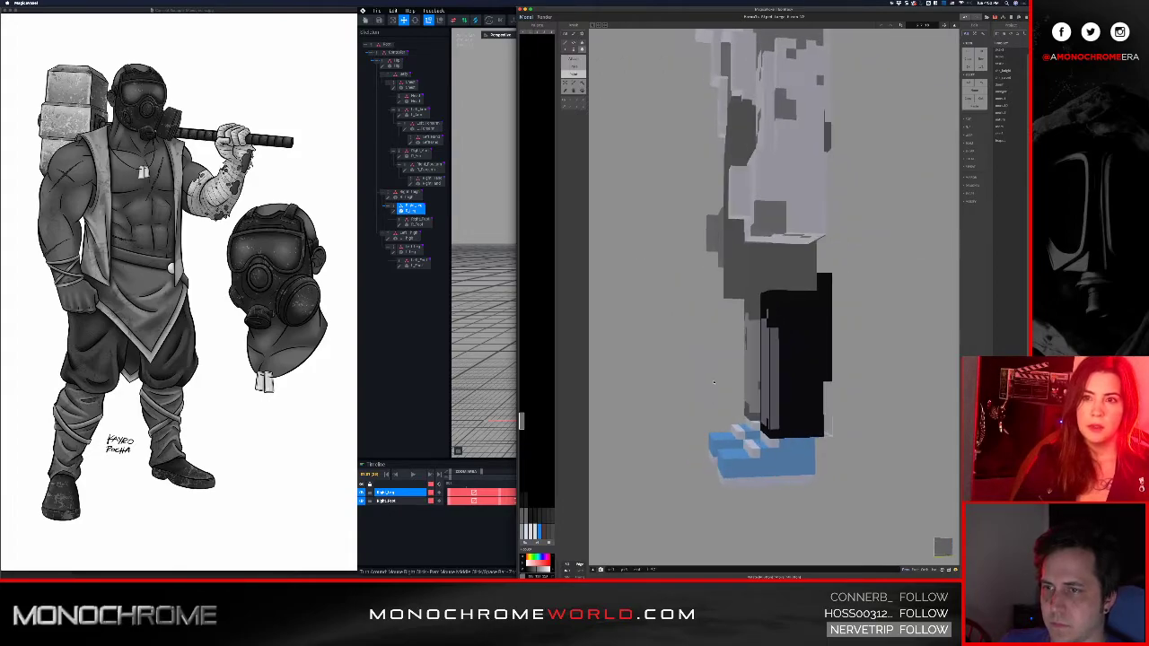
pyautogui.moveTo(777, 328); pyautogui.dragTo(820, 423)
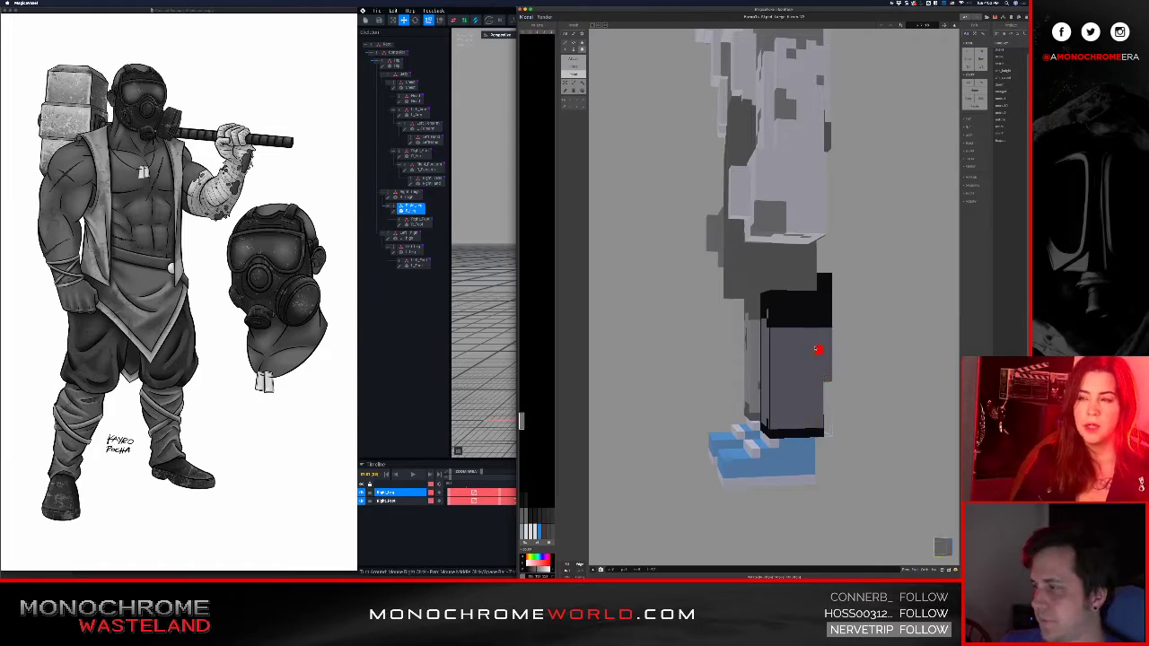
pyautogui.moveTo(817, 349); pyautogui.dragTo(742, 336, button='right')
pyautogui.moveTo(744, 337); pyautogui.dragTo(762, 420)
pyautogui.press('super+z')
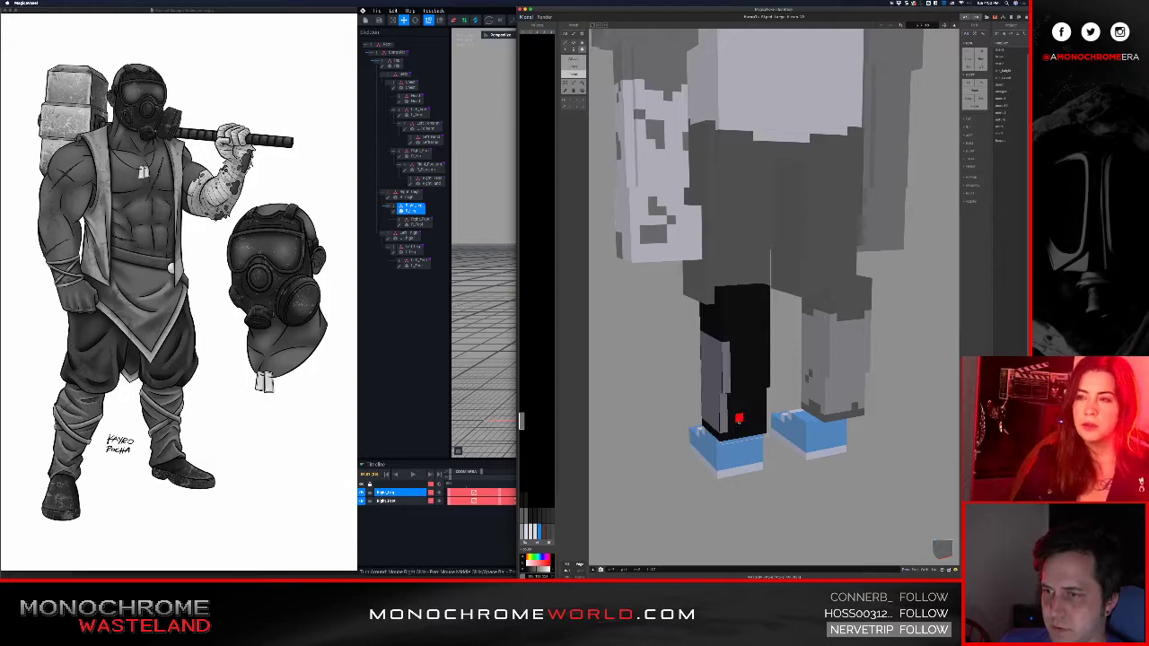
pyautogui.moveTo(728, 418); pyautogui.dragTo(749, 335)
pyautogui.moveTo(707, 330); pyautogui.dragTo(784, 328, button='right')
pyautogui.moveTo(784, 329); pyautogui.dragTo(801, 405)
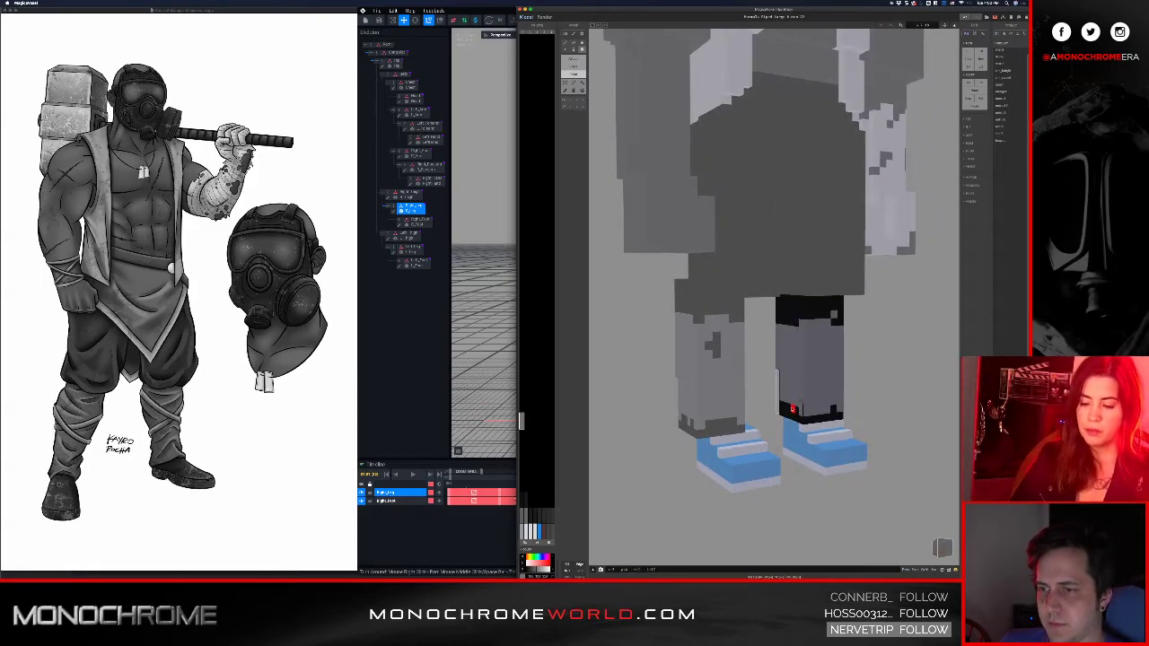
# - Sample black from the other leg and paint irregular black patches on the left lower leg's gray wrap
pyautogui.moveTo(820, 341); pyautogui.dragTo(777, 354, button='right')
pyautogui.keyDown('alt'); pyautogui.click(701, 338); pyautogui.keyUp('alt')
pyautogui.moveTo(809, 349); pyautogui.dragTo(802, 365)
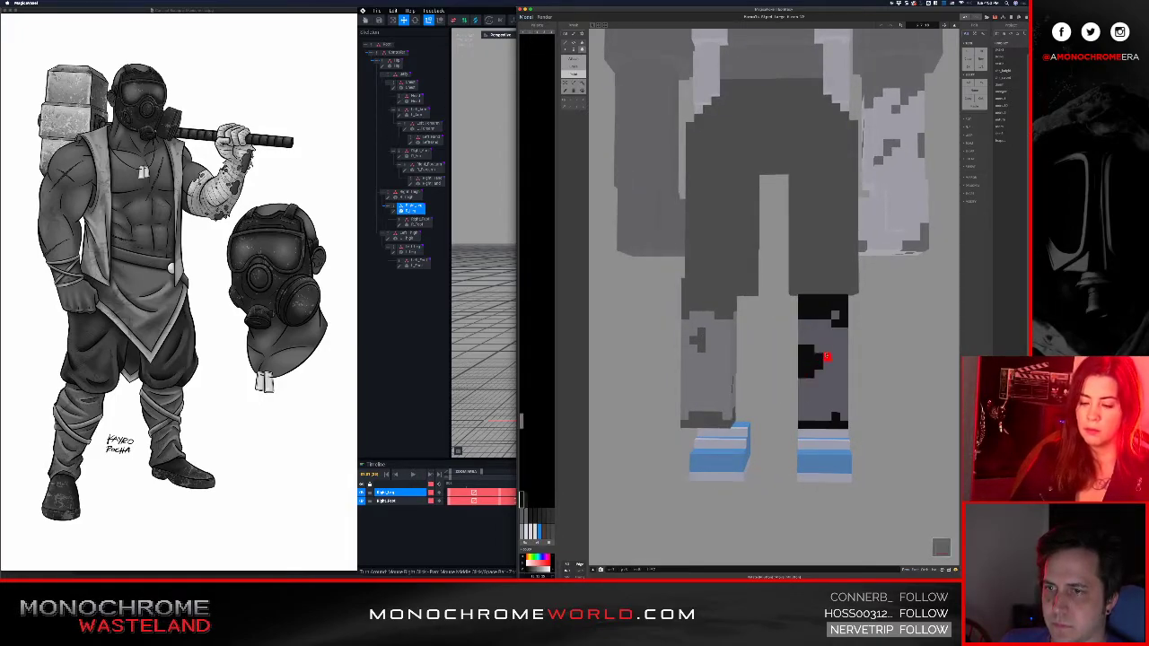
pyautogui.moveTo(788, 391); pyautogui.dragTo(723, 356, button='right')
# - Reopen the right lower leg and add a few black voxels to the back of its gray wrap
pyautogui.press('Tab')
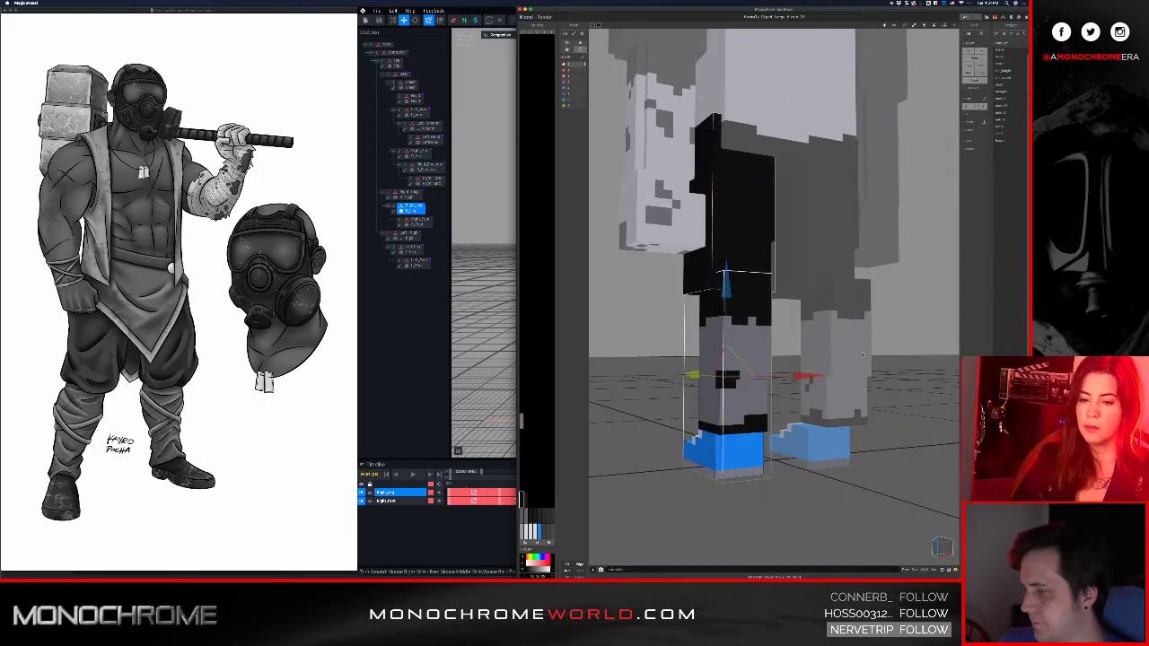
pyautogui.click(860, 354)
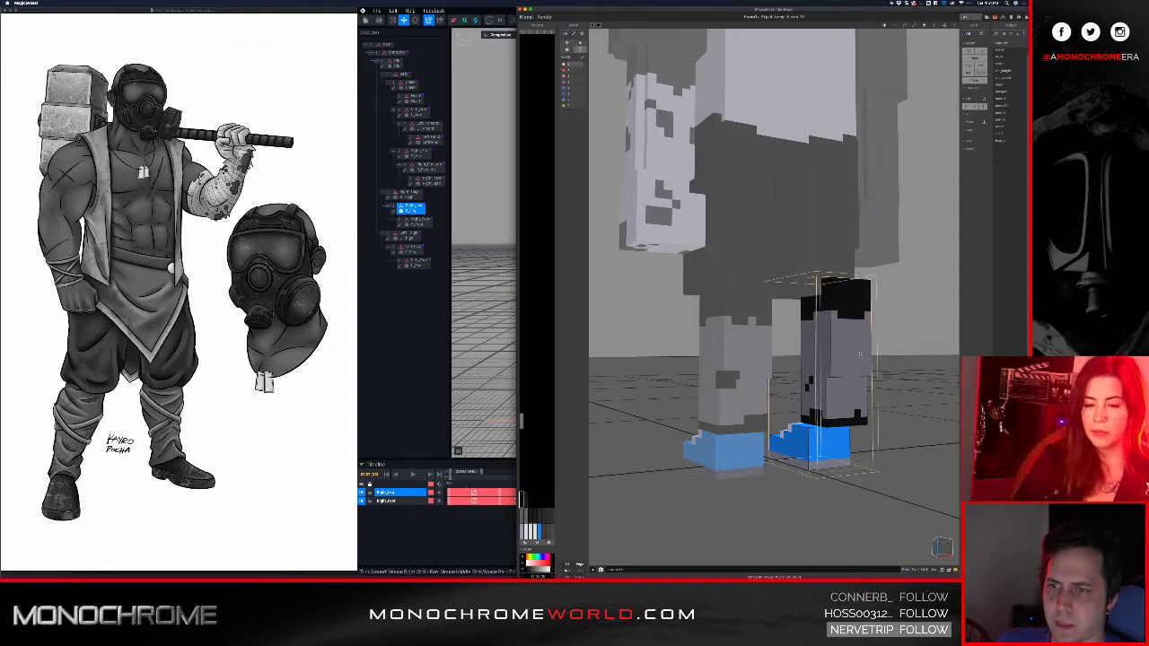
pyautogui.press('Tab')
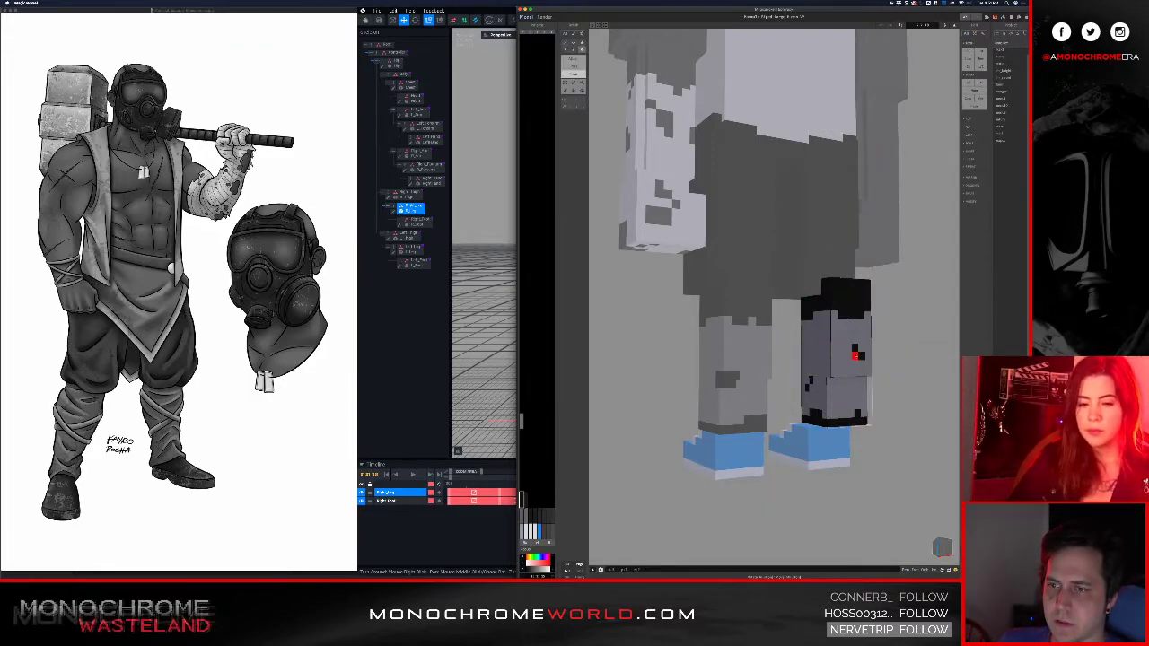
pyautogui.moveTo(818, 379); pyautogui.dragTo(597, 377, button='right')
# - Switch back to the animation rig and sync the repainted leg models from MagicaVoxel
pyautogui.press('super+Tab')
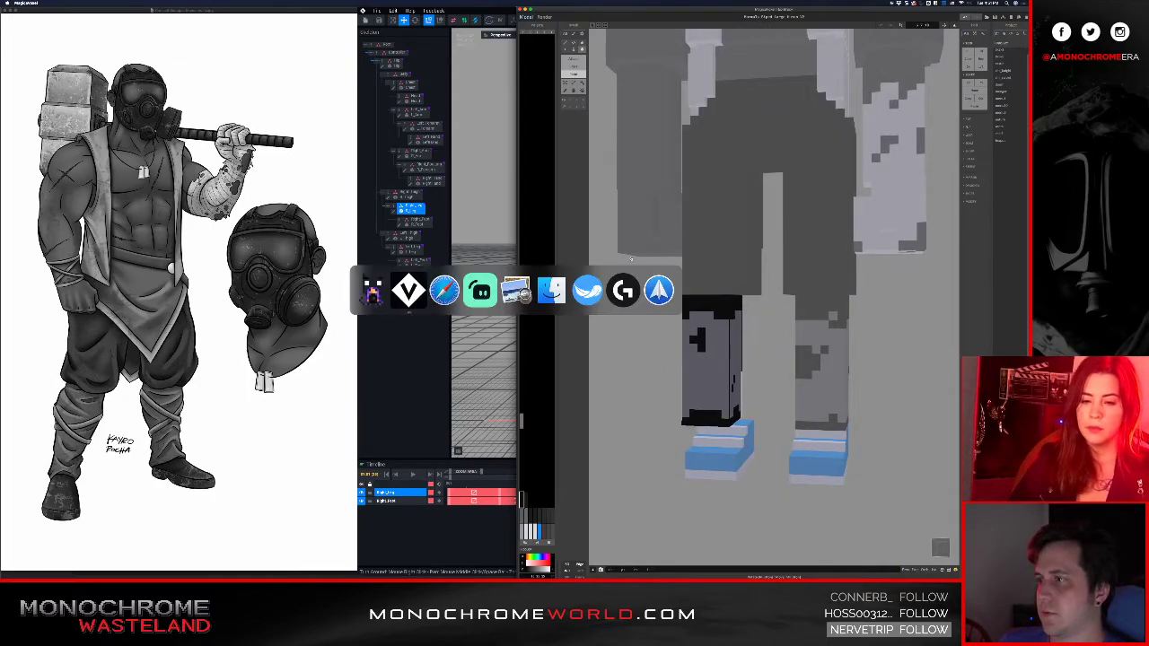
pyautogui.click(377, 10)
pyautogui.moveTo(422, 55)
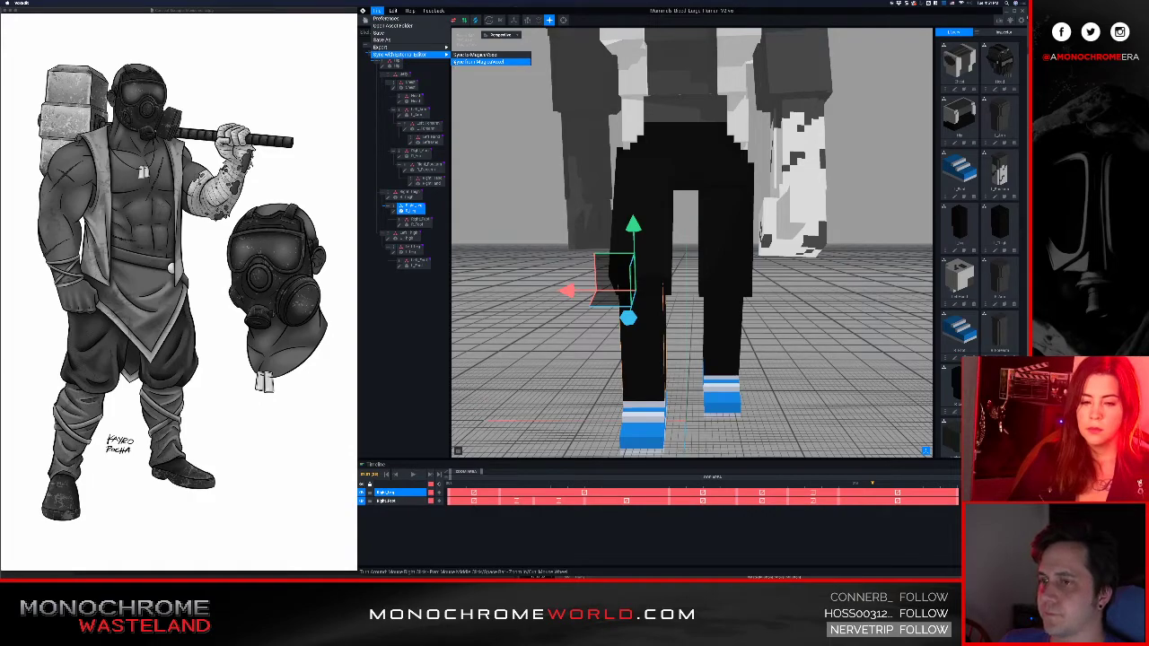
pyautogui.click(491, 61)
# - Play the walk animation and examine the wrapped lower legs on the character from different distances
pyautogui.scroll(-5, 597, 249)
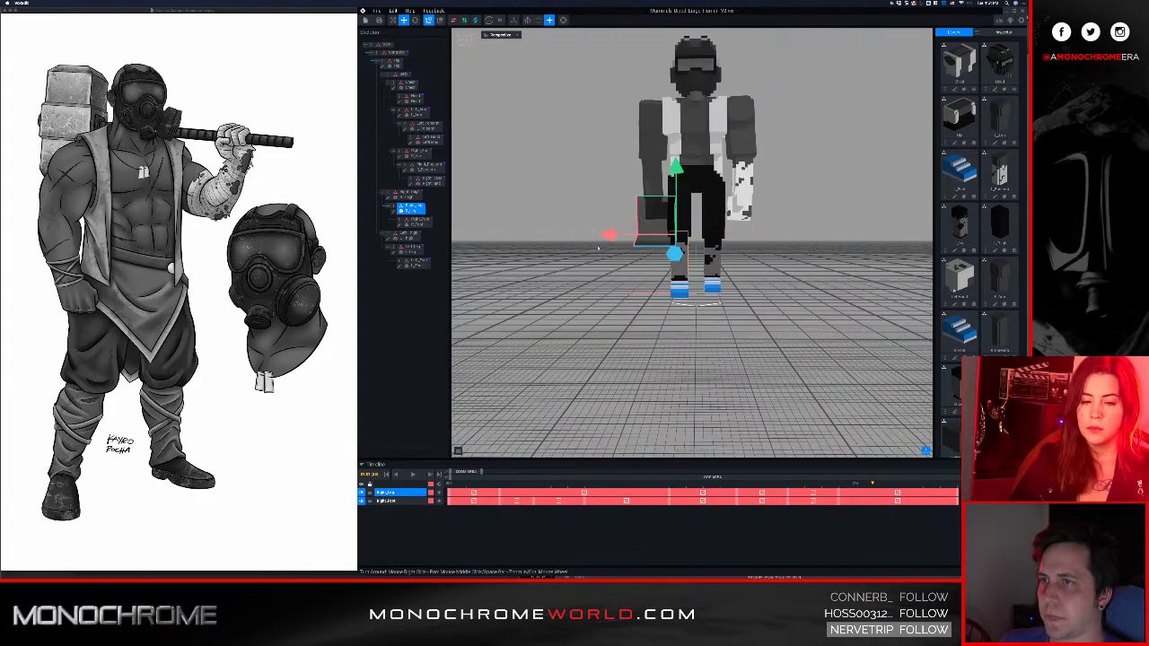
pyautogui.click(597, 248)
pyautogui.moveTo(598, 190); pyautogui.dragTo(603, 203, button='right')
pyautogui.moveTo(603, 203); pyautogui.dragTo(593, 226, button='middle')
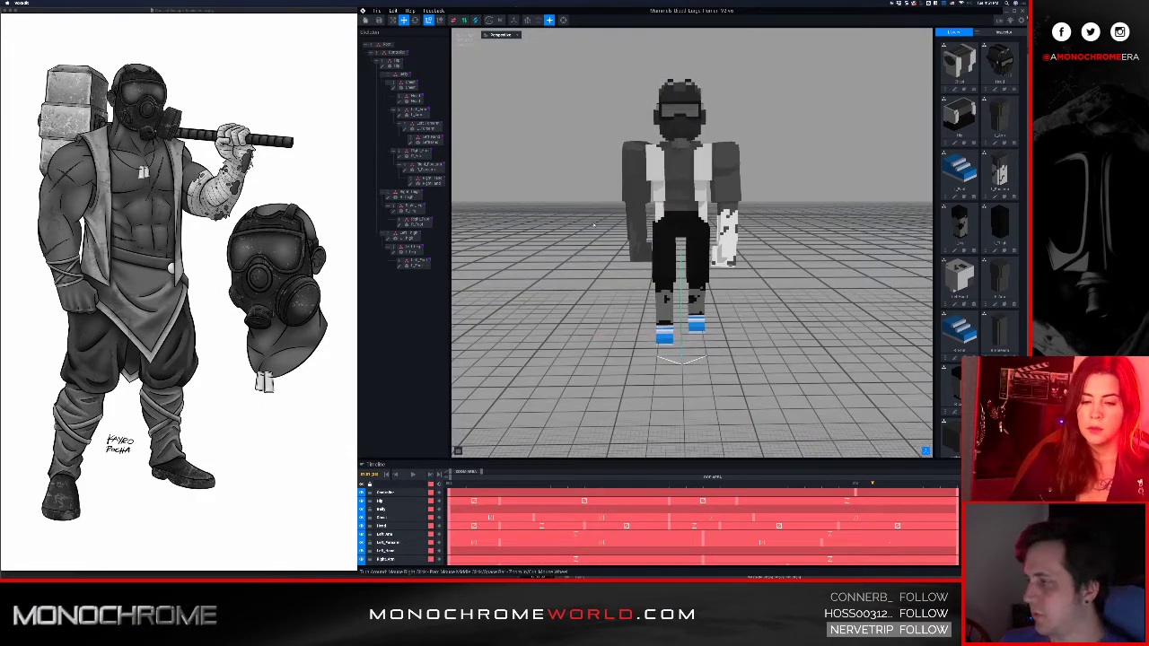
pyautogui.scroll(3, 636, 247)
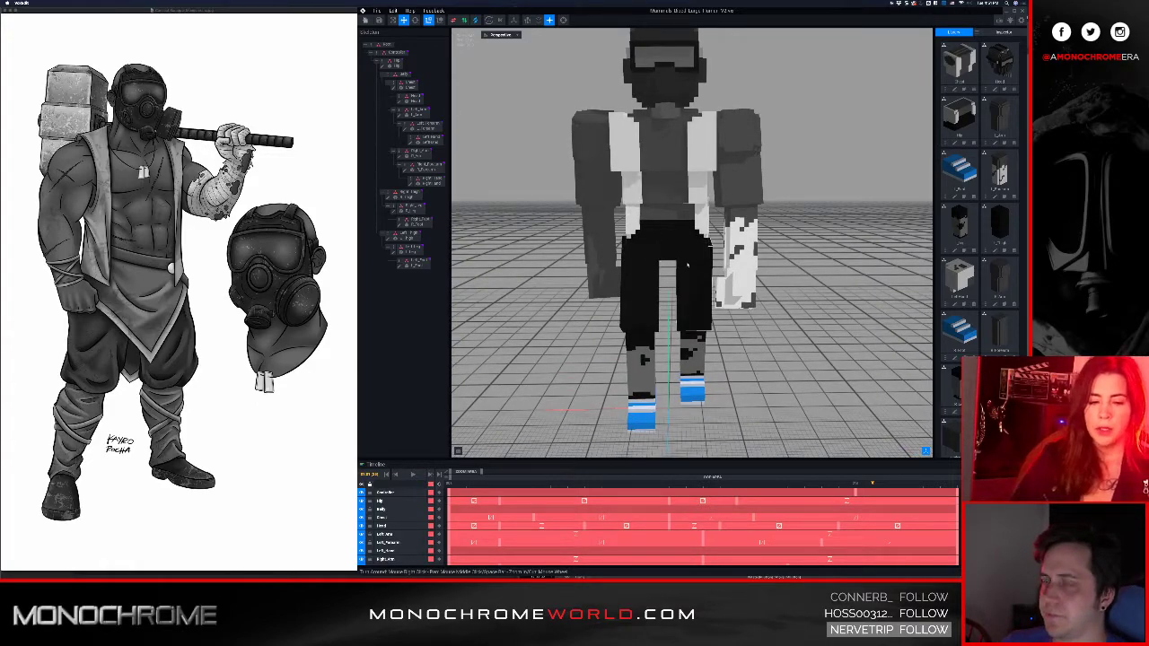
pyautogui.scroll(2, 688, 265)
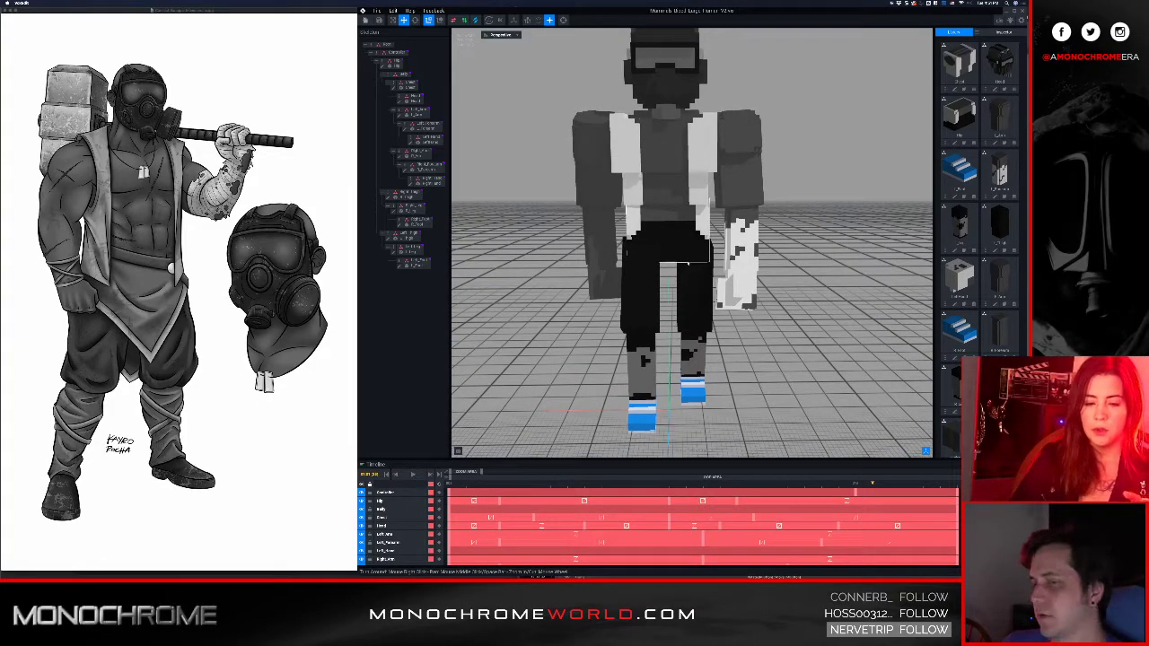
pyautogui.press('space')
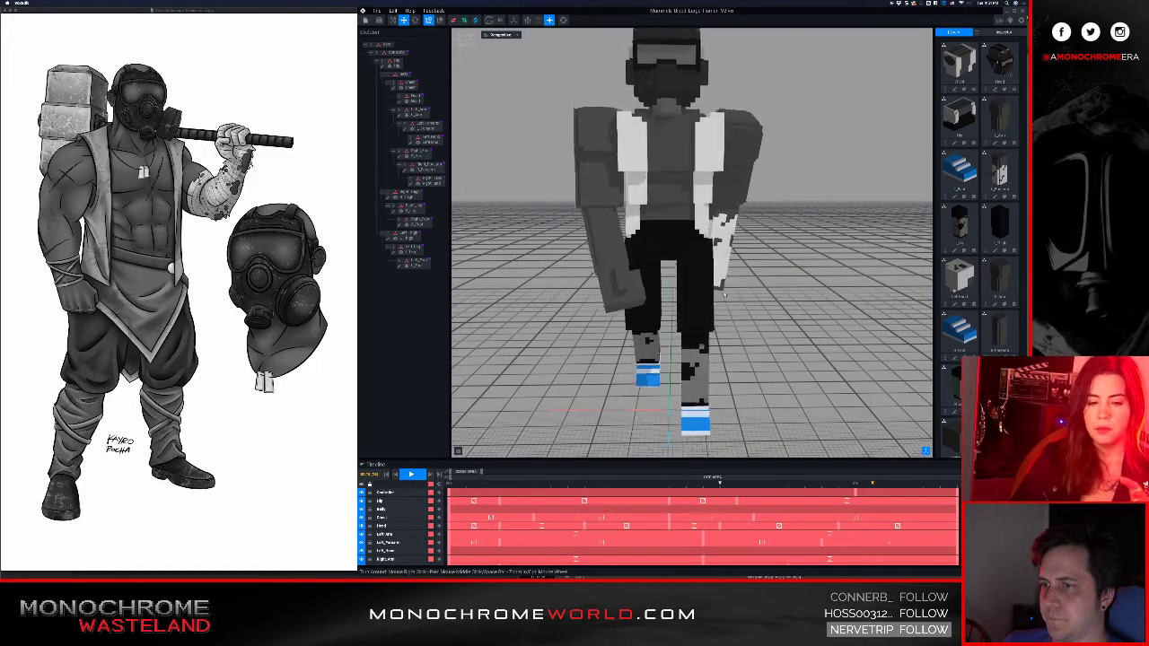
pyautogui.moveTo(724, 291); pyautogui.dragTo(725, 293, button='middle')
pyautogui.press('space')
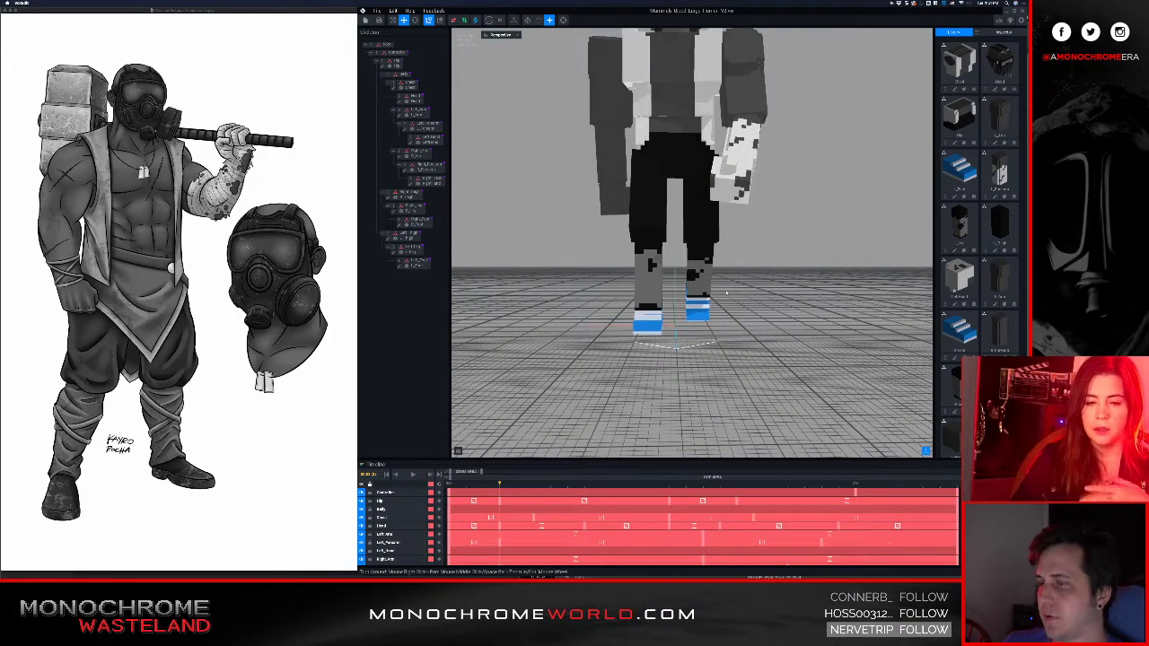
# - Examine the repainted leg wraps on the full character, then in another animation's standing pose
pyautogui.moveTo(676, 153)
pyautogui.mouseDown(button='middle')
pyautogui.moveTo(675, 318)
pyautogui.moveTo(679, 171)
pyautogui.mouseUp(button='middle')
pyautogui.moveTo(679, 187); pyautogui.dragTo(682, 188, button='right')
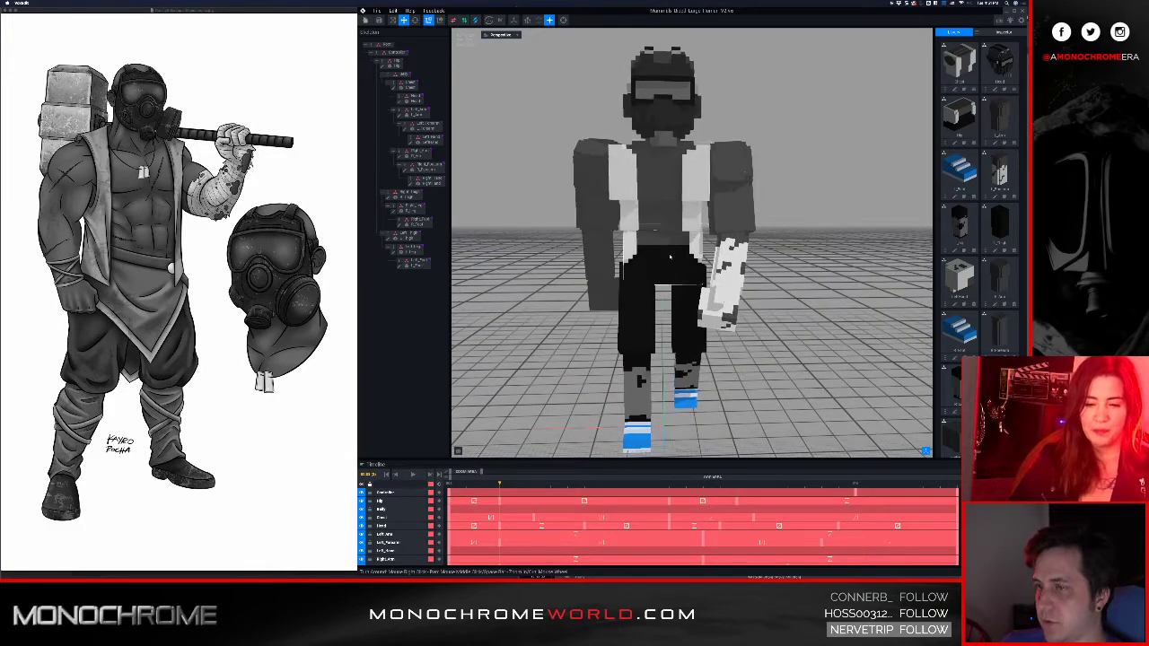
pyautogui.scroll(-1, 670, 256)
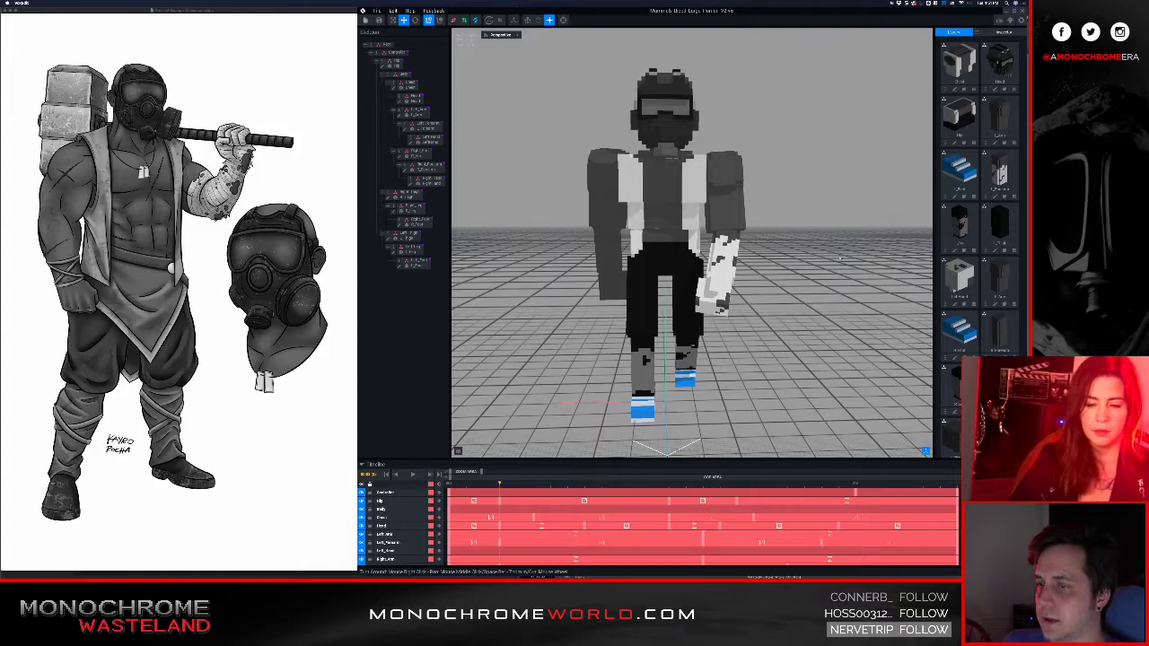
pyautogui.click(994, 507)
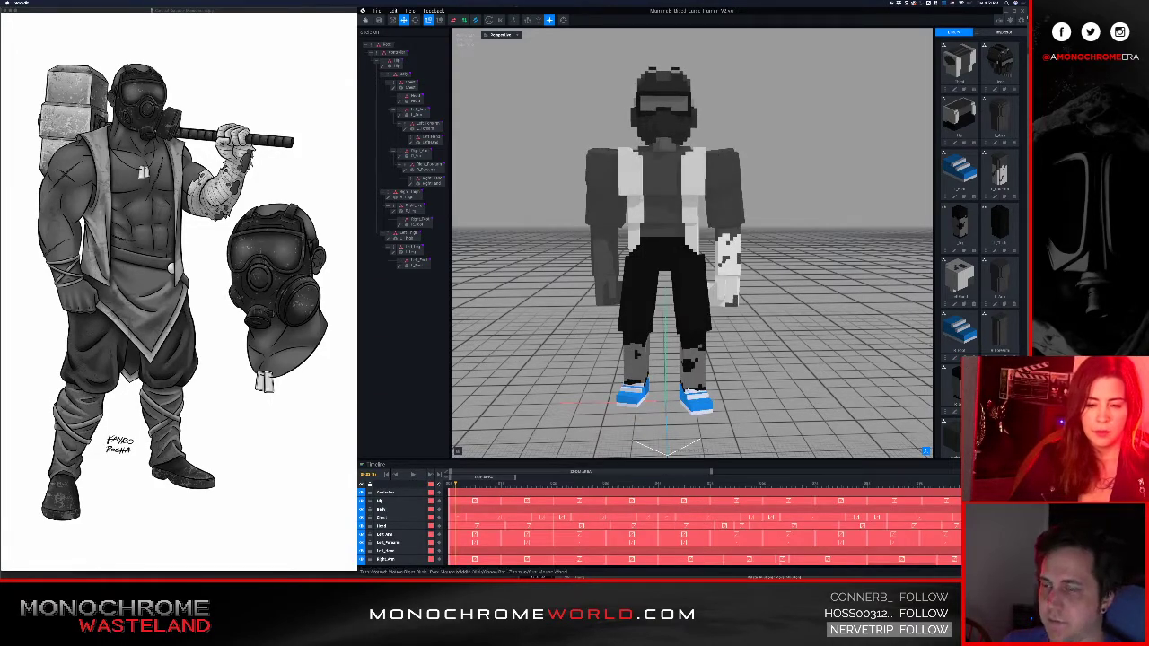
pyautogui.scroll(8, 688, 391)
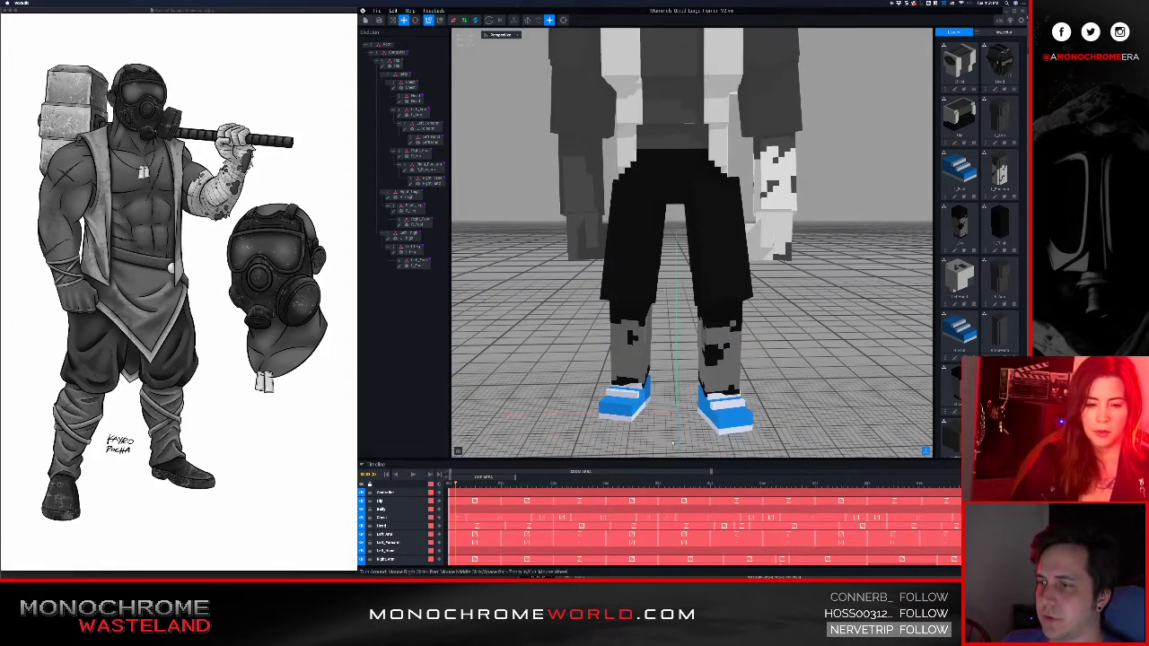
# - Open the right foot's blue shoe model for voxel editing
pyautogui.click(635, 403)
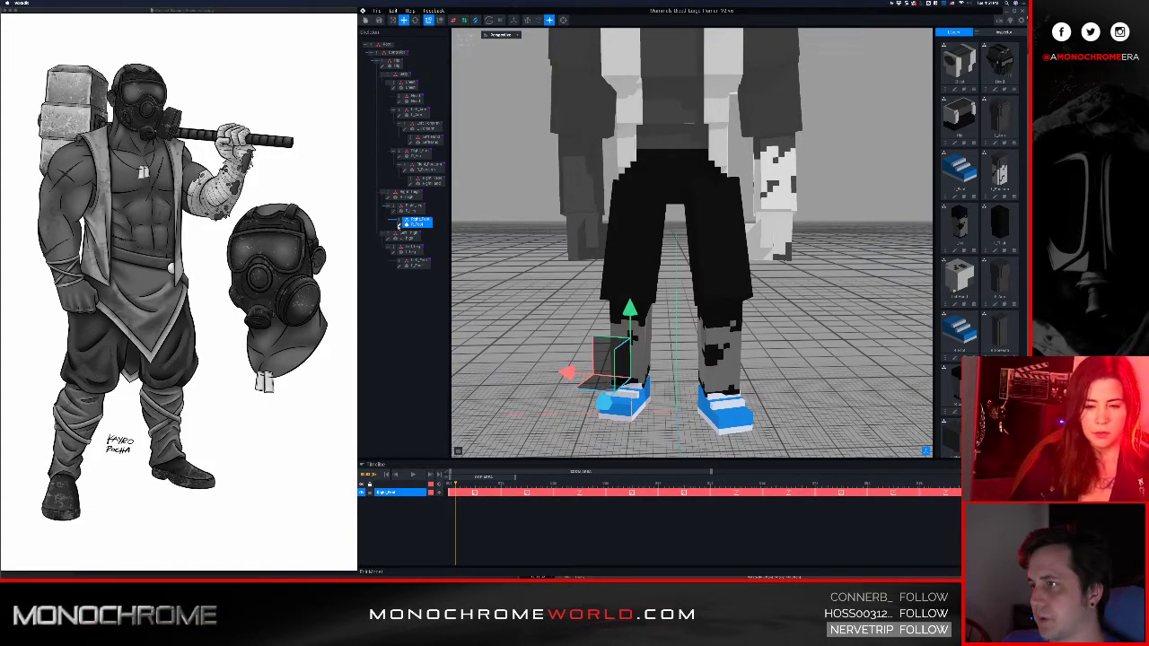
pyautogui.click(398, 225)
pyautogui.moveTo(567, 323); pyautogui.dragTo(576, 325, button='right')
pyautogui.scroll(-3, 563, 323)
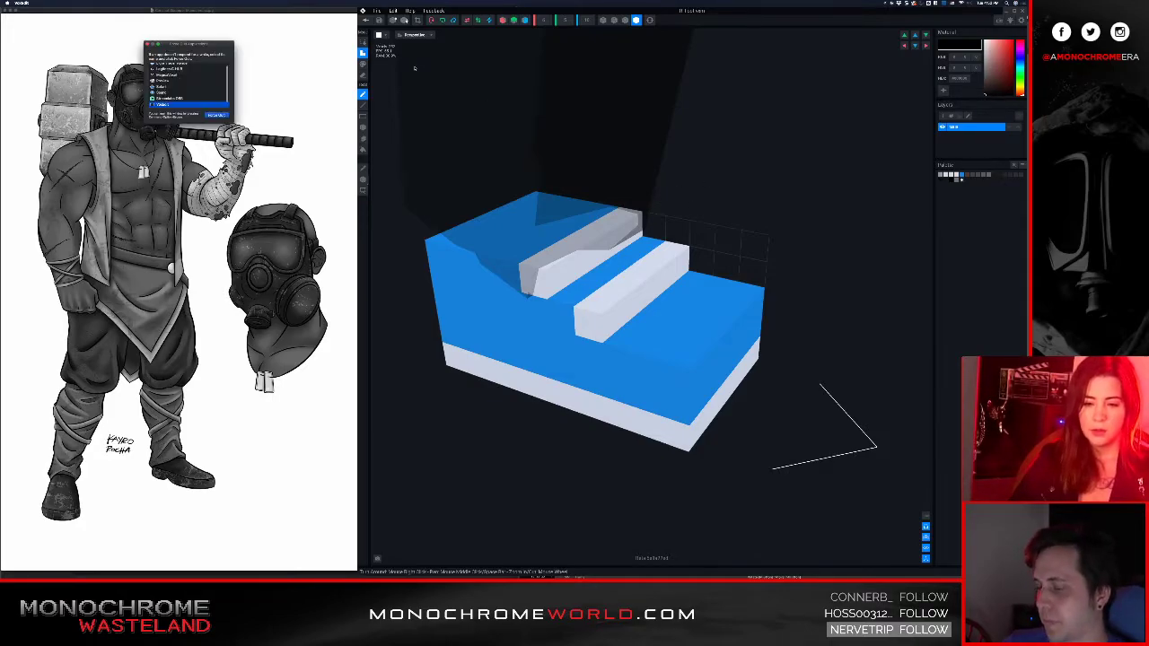
# - Force quit VoxEdit, close the force-quit window and relaunch VoxEdit
pyautogui.press('Return')
pyautogui.press('Return')
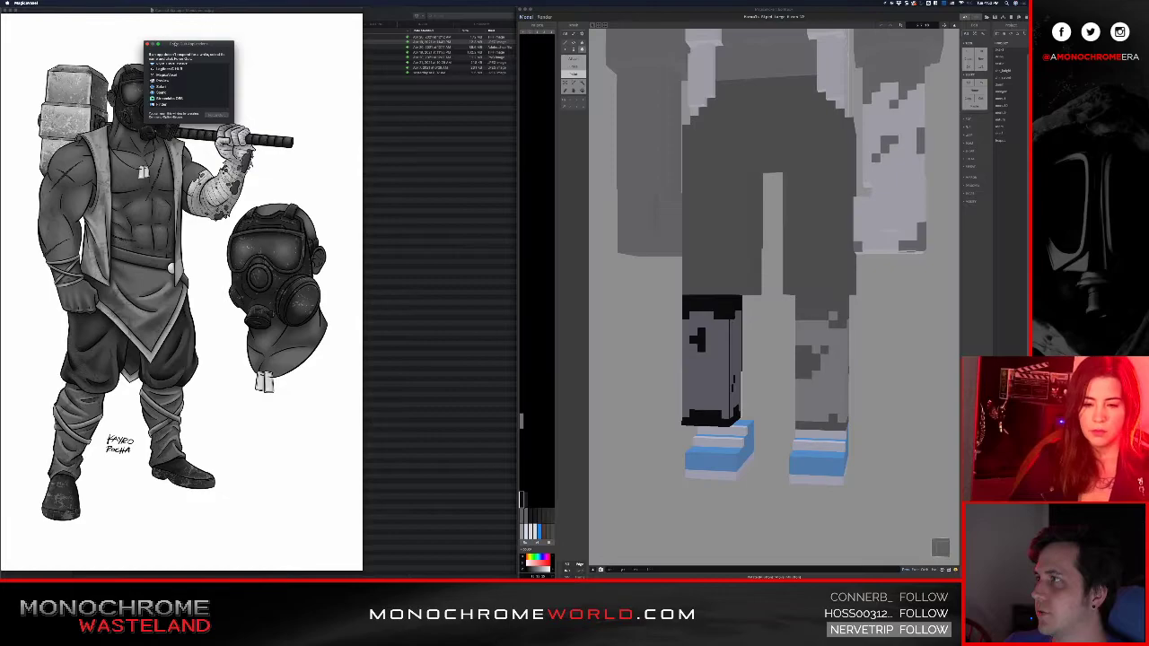
pyautogui.click(147, 45)
pyautogui.moveTo(646, 574)
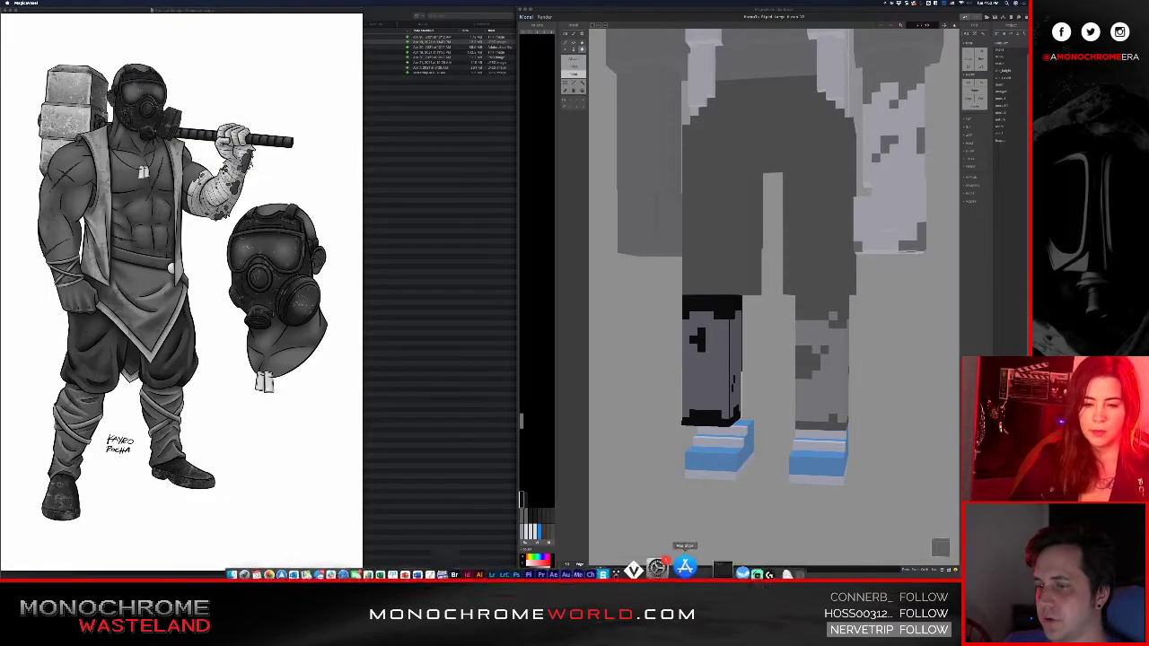
pyautogui.click(663, 565)
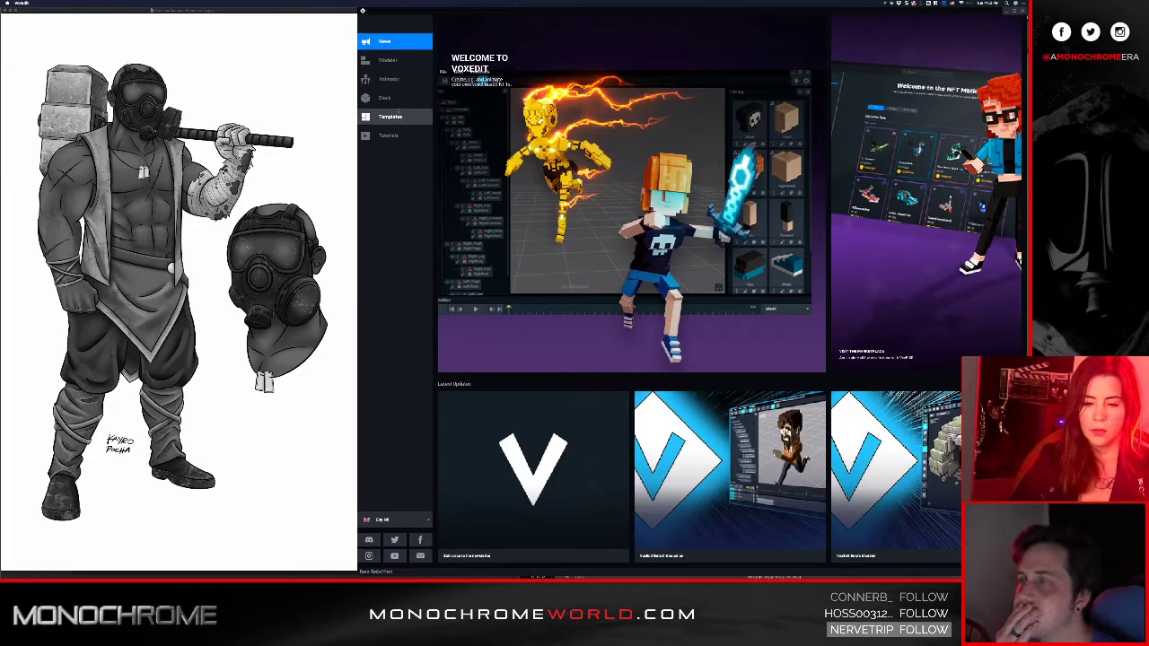
# - Reopen the recent Mammalia_Biped_Large character project in the Animator and frame the character
pyautogui.click(395, 79)
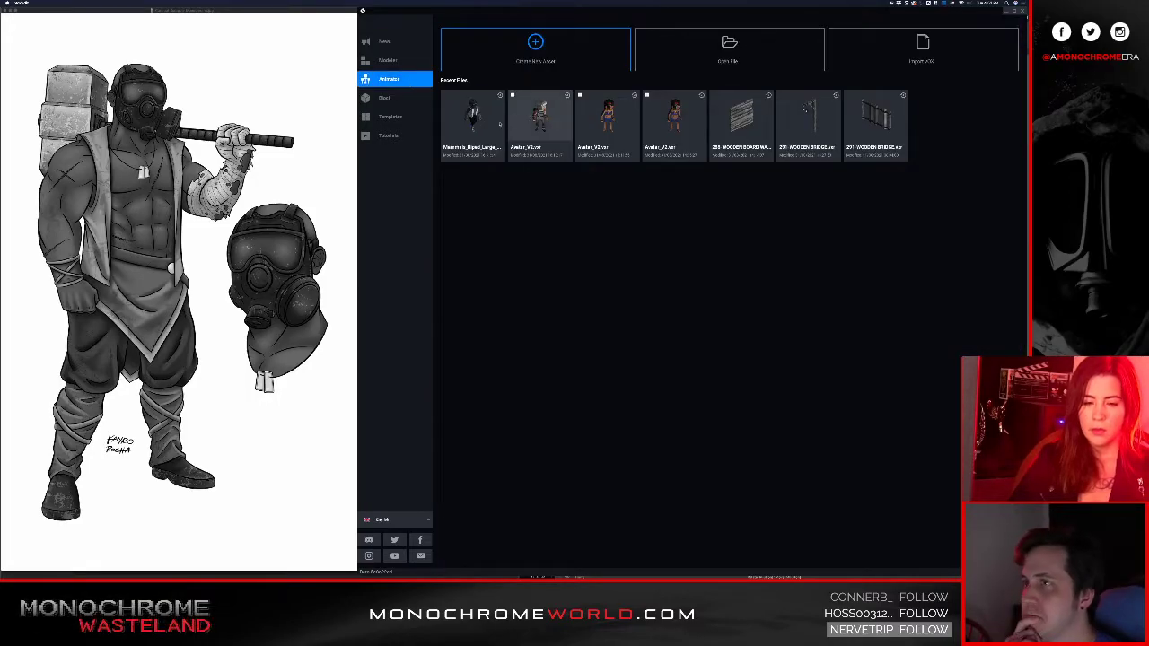
pyautogui.click(475, 115)
pyautogui.moveTo(694, 218); pyautogui.dragTo(707, 280, button='middle')
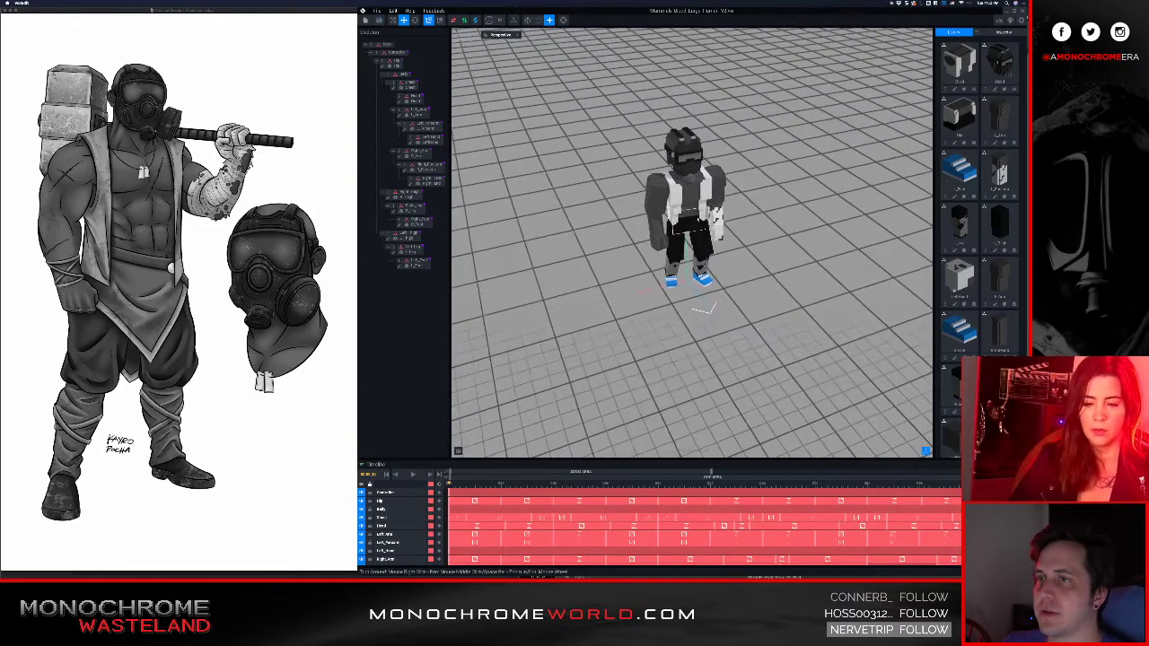
pyautogui.scroll(4, 697, 224)
pyautogui.moveTo(699, 188); pyautogui.dragTo(695, 122, button='right')
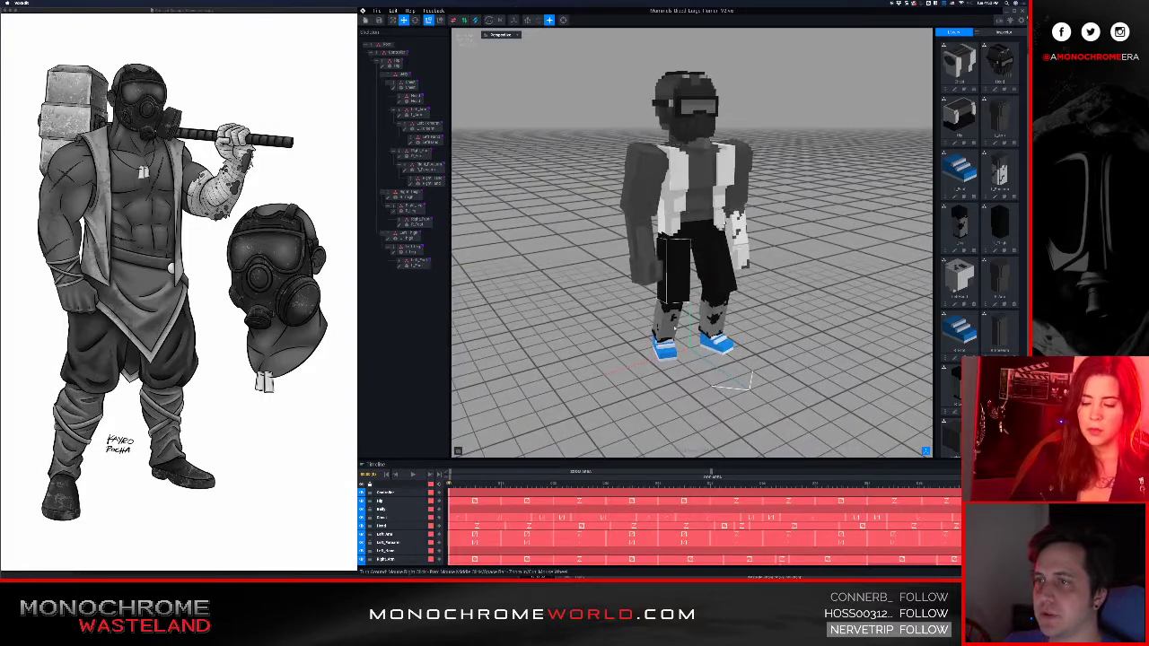
# - Open the right foot's model for editing and change its blue palette color to dark gray
pyautogui.click(670, 353)
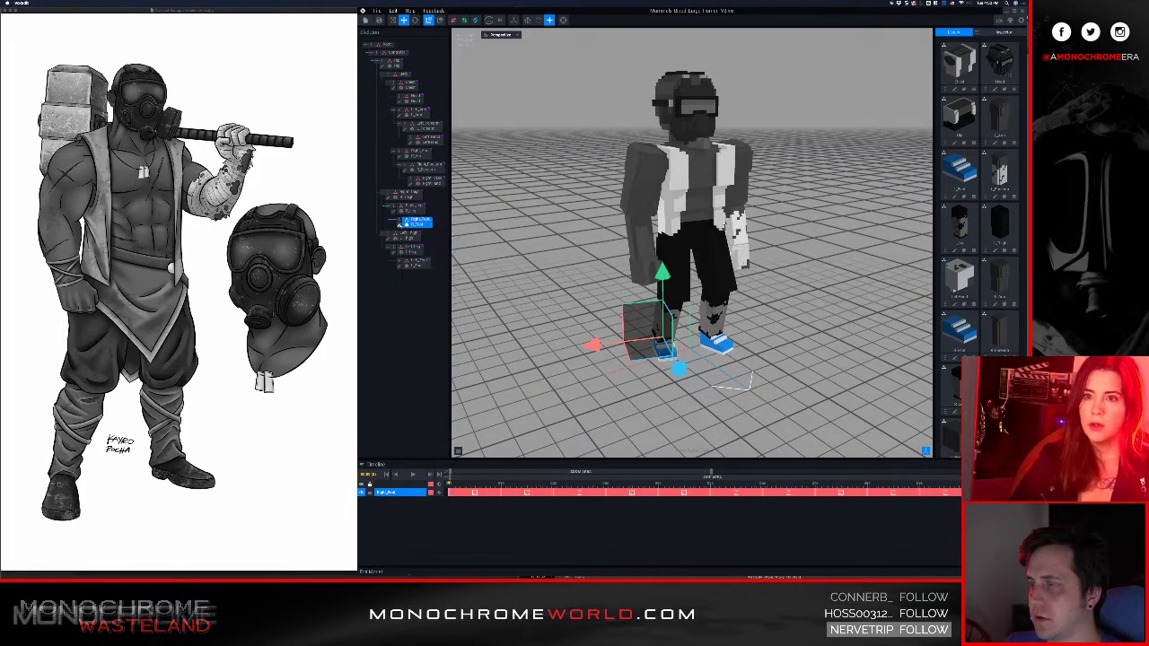
pyautogui.click(400, 225)
pyautogui.moveTo(562, 300); pyautogui.dragTo(557, 326, button='right')
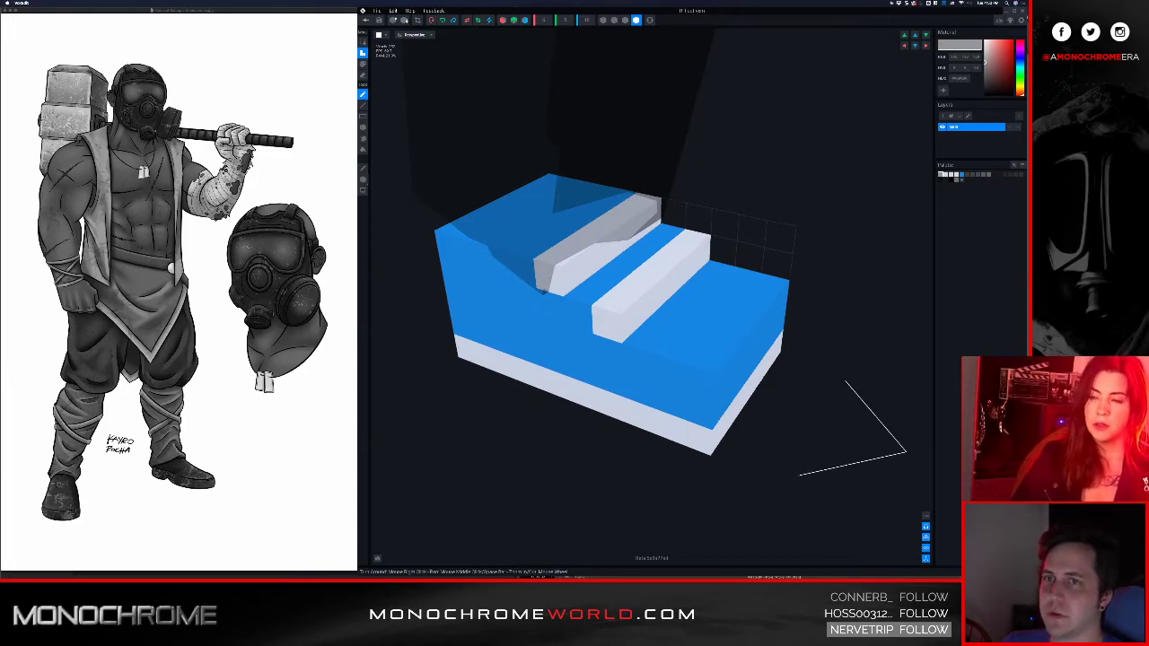
pyautogui.click(960, 175)
pyautogui.moveTo(990, 88); pyautogui.dragTo(976, 88)
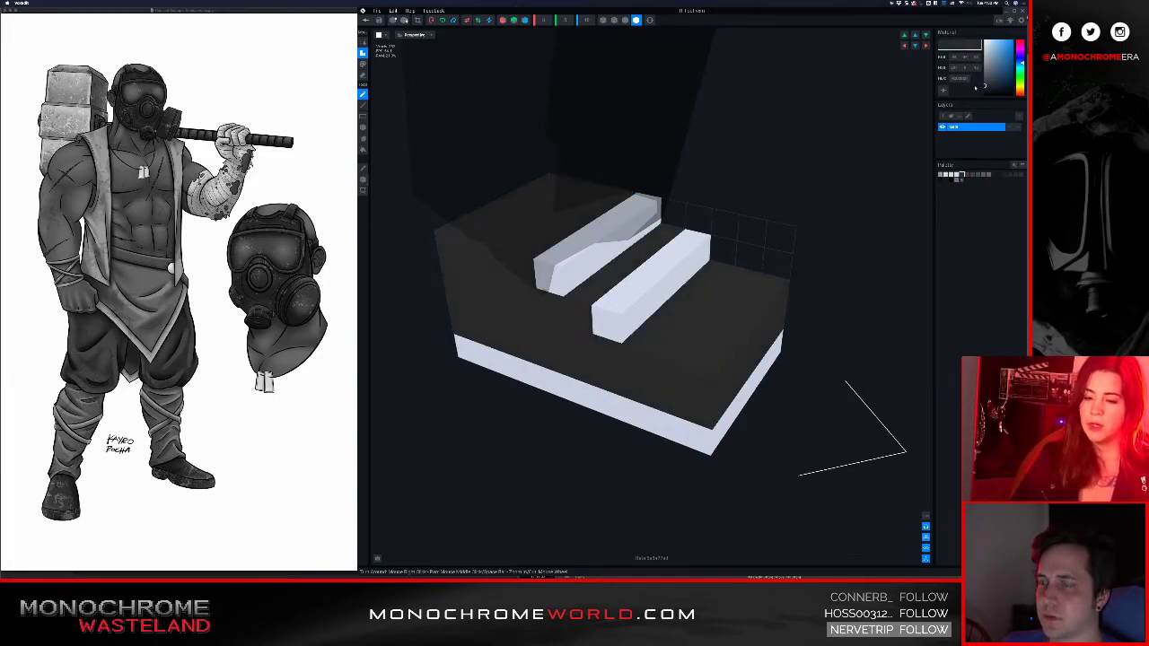
# - Sample the shoe's white sole color, darken it to near-black, and save the foot model on returning to the rig
pyautogui.moveTo(783, 208); pyautogui.dragTo(629, 386, button='middle')
pyautogui.click(585, 445)
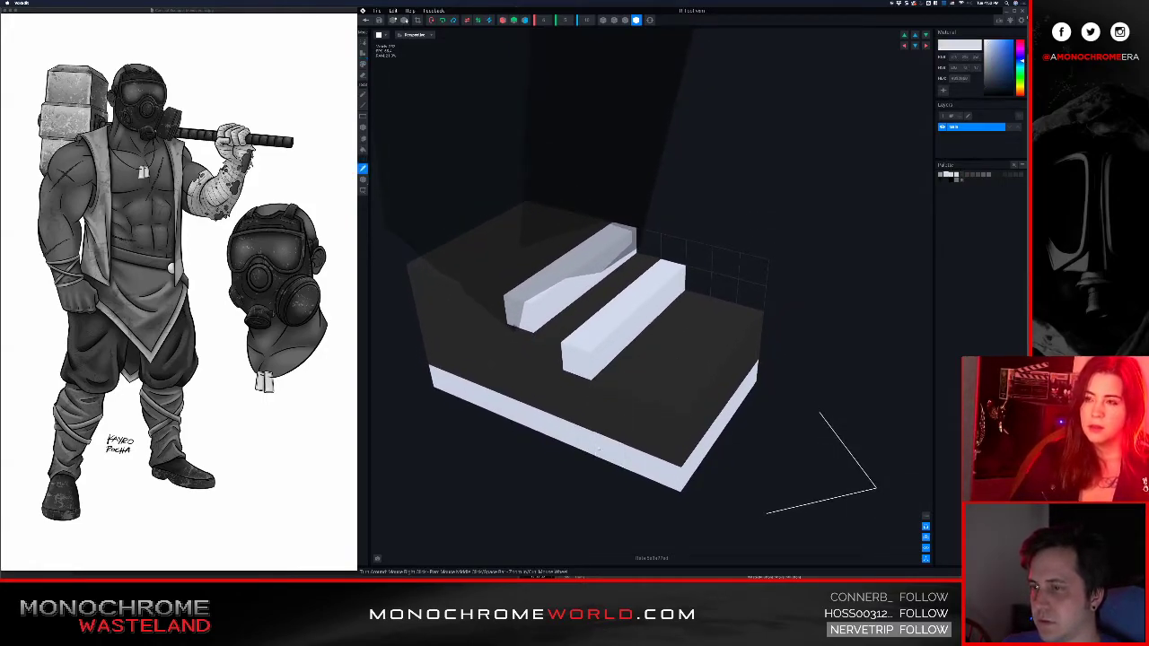
pyautogui.moveTo(988, 85); pyautogui.dragTo(983, 90)
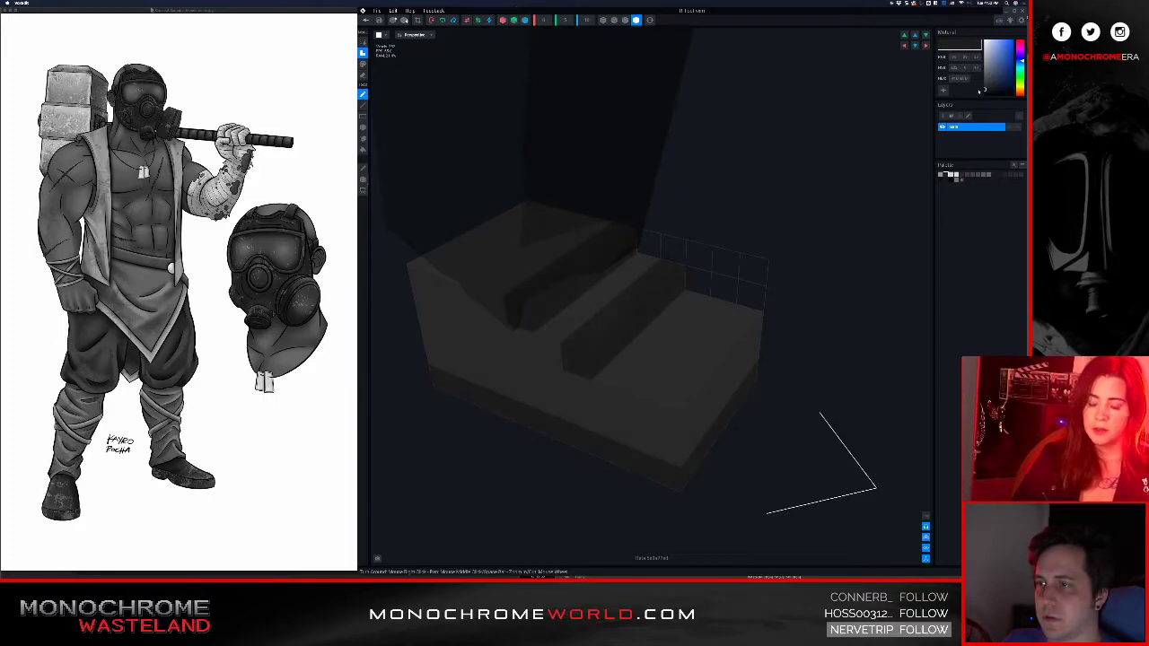
pyautogui.scroll(-3, 641, 261)
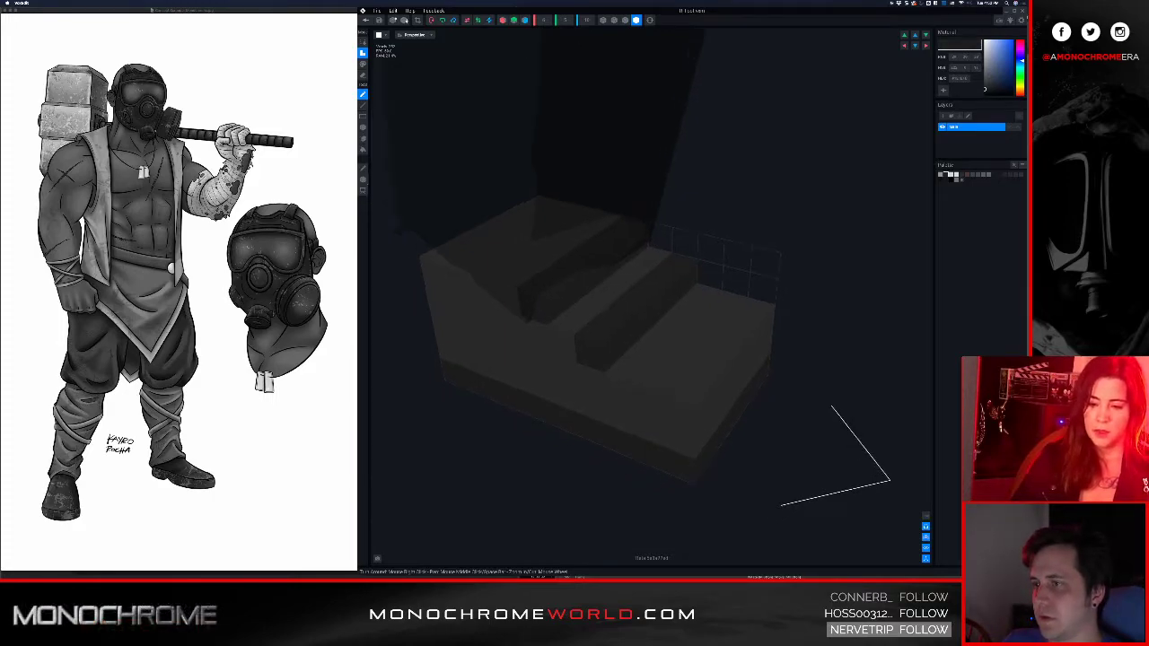
pyautogui.click(368, 21)
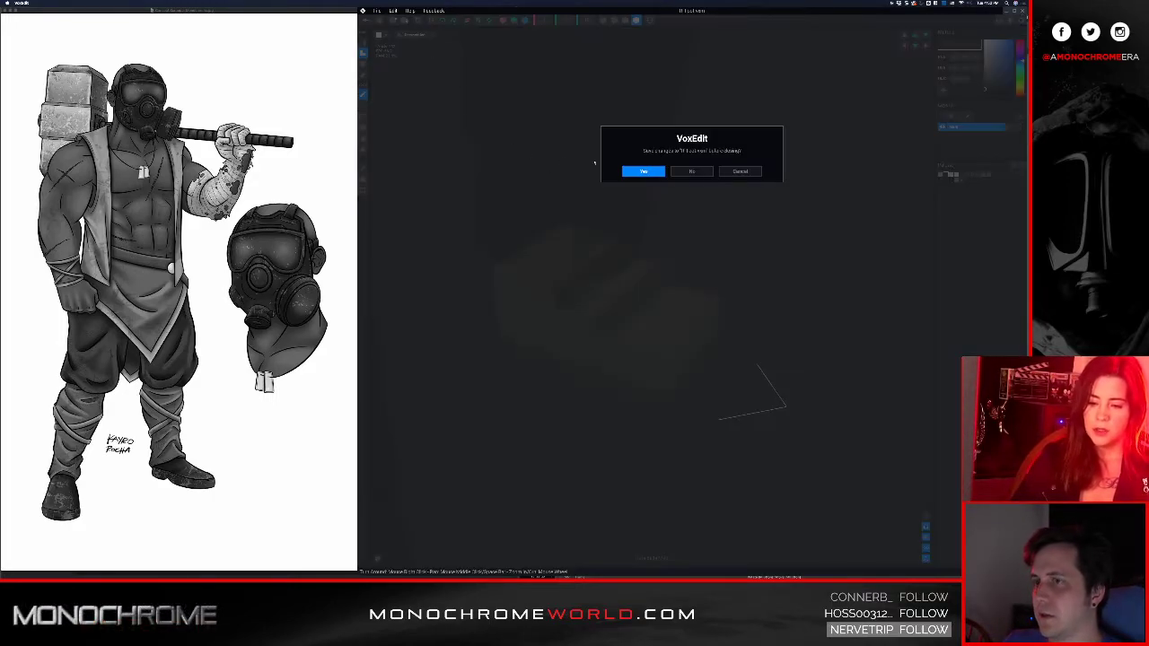
pyautogui.press('Return')
# - Replace the left foot's blue shoe with the recolored dark shoe model so both feet match
pyautogui.scroll(6, 673, 188)
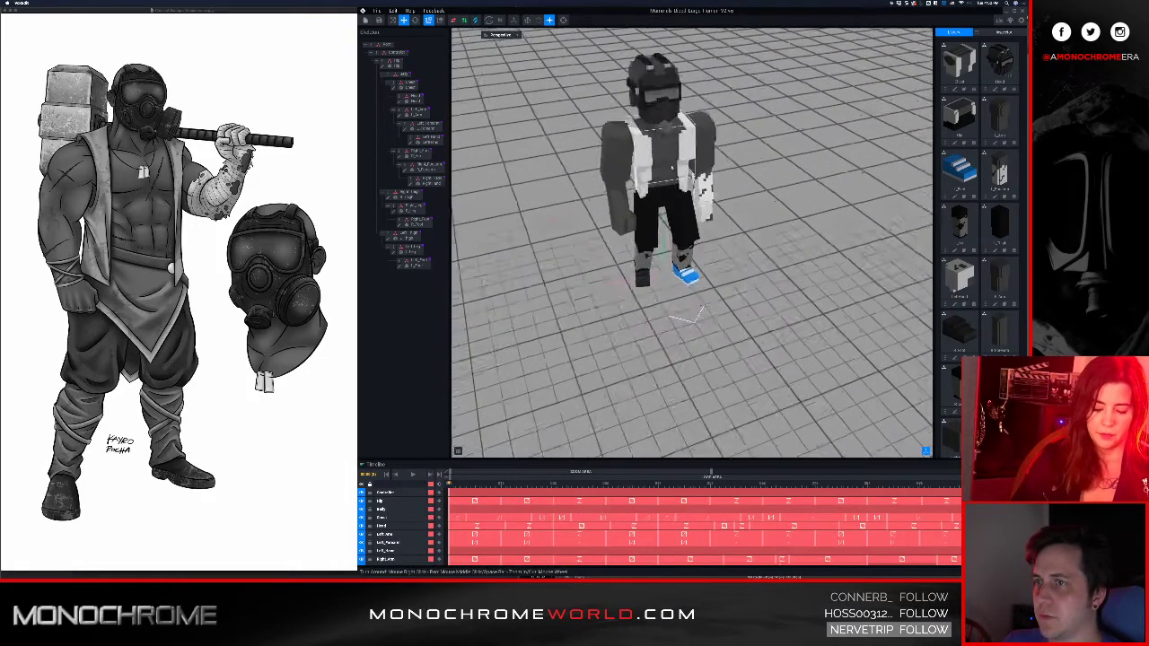
pyautogui.moveTo(687, 215); pyautogui.dragTo(684, 194, button='right')
pyautogui.scroll(-2, 682, 192)
pyautogui.scroll(-2, 682, 192)
pyautogui.moveTo(682, 192); pyautogui.dragTo(683, 214, button='middle')
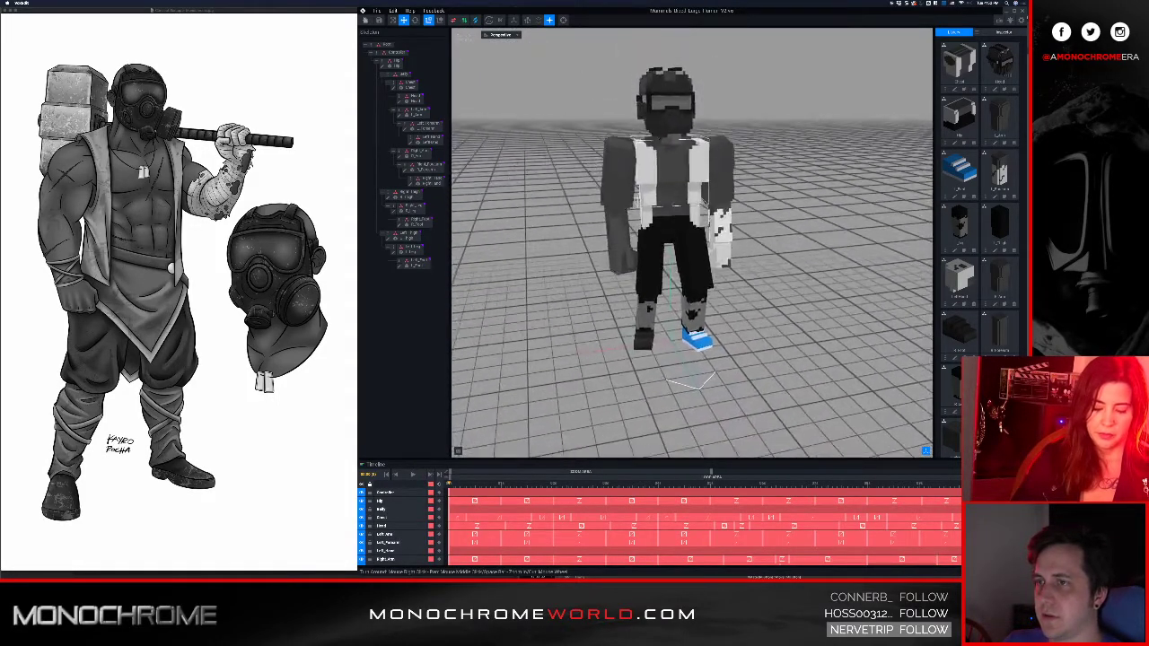
pyautogui.moveTo(684, 214); pyautogui.dragTo(686, 202, button='right')
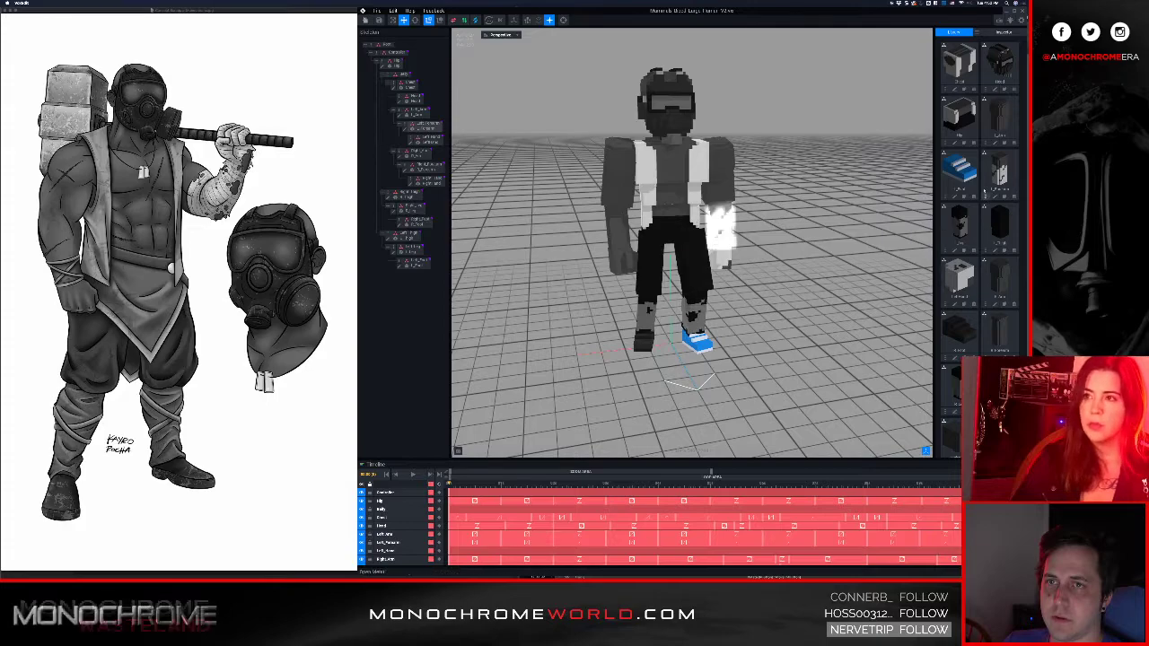
pyautogui.moveTo(419, 257); pyautogui.dragTo(421, 266)
pyautogui.moveTo(652, 265); pyautogui.dragTo(644, 296, button='middle')
pyautogui.scroll(2, 664, 251)
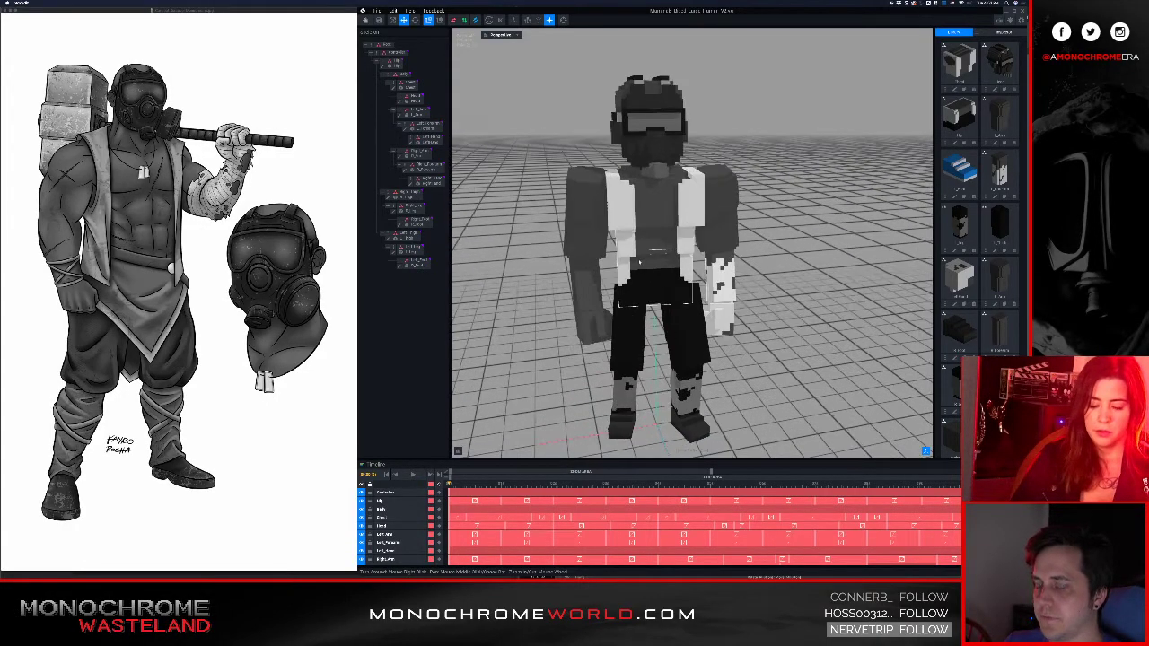
pyautogui.moveTo(656, 217)
pyautogui.mouseDown(button='right')
pyautogui.moveTo(624, 241)
pyautogui.moveTo(657, 215)
pyautogui.moveTo(610, 219)
pyautogui.moveTo(657, 212)
pyautogui.moveTo(670, 229)
pyautogui.mouseUp(button='right')
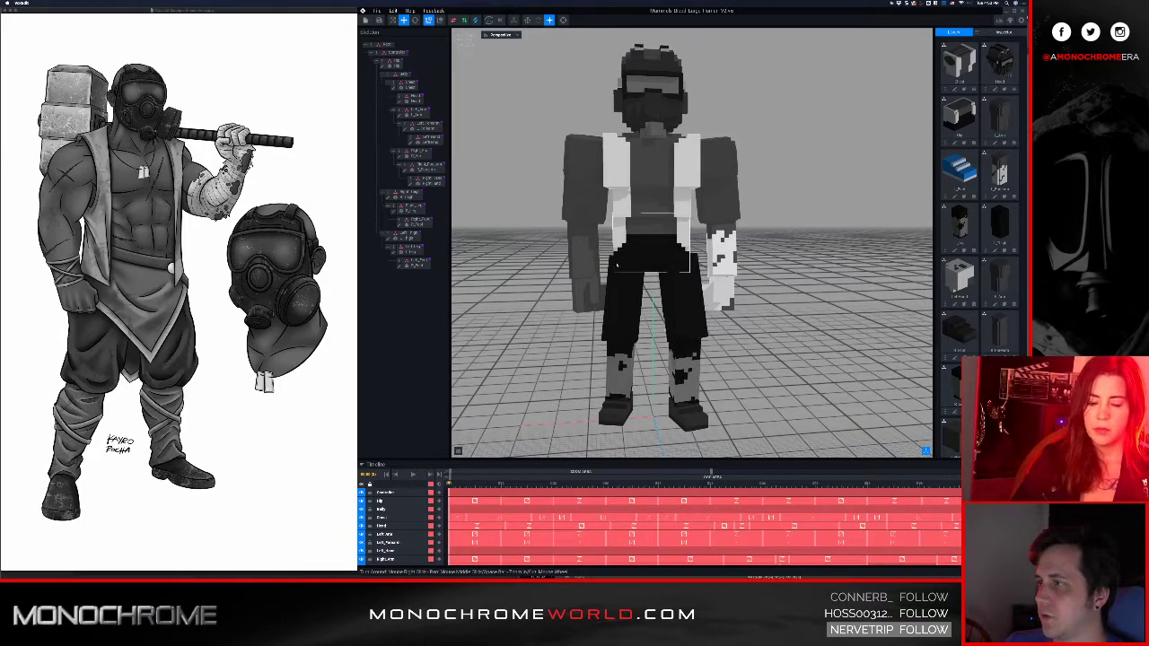
# - Open the hip model and add a gray belt band two voxels tall across the waist between the white vest panels
pyautogui.click(657, 244)
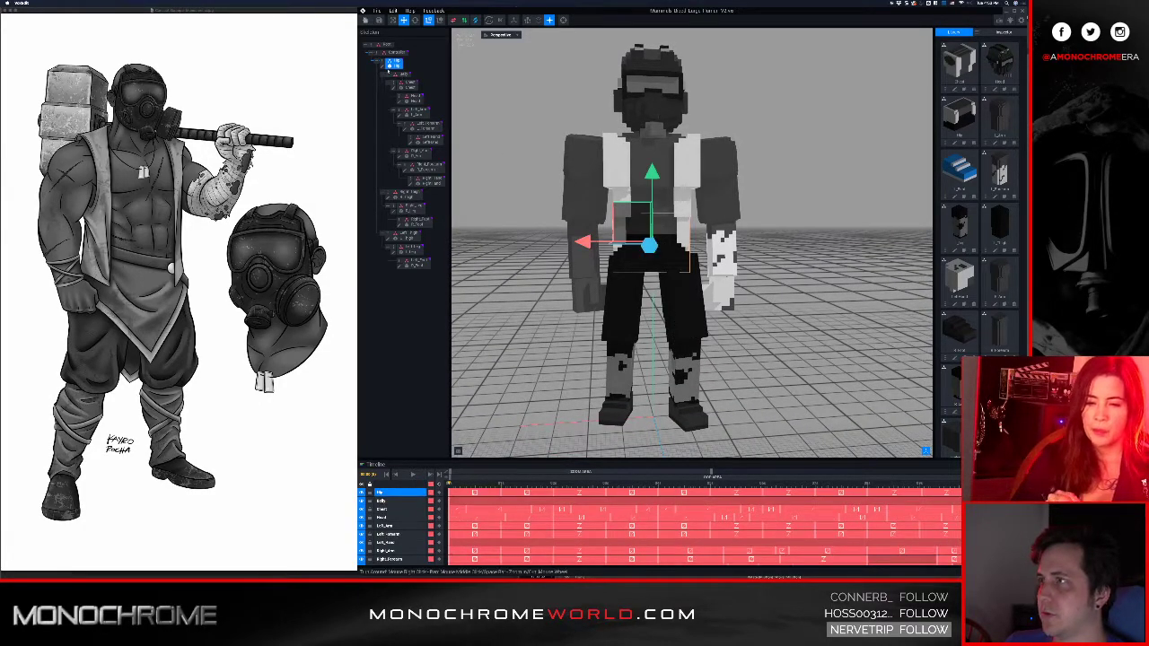
pyautogui.click(383, 68)
pyautogui.moveTo(586, 218); pyautogui.dragTo(593, 228, button='right')
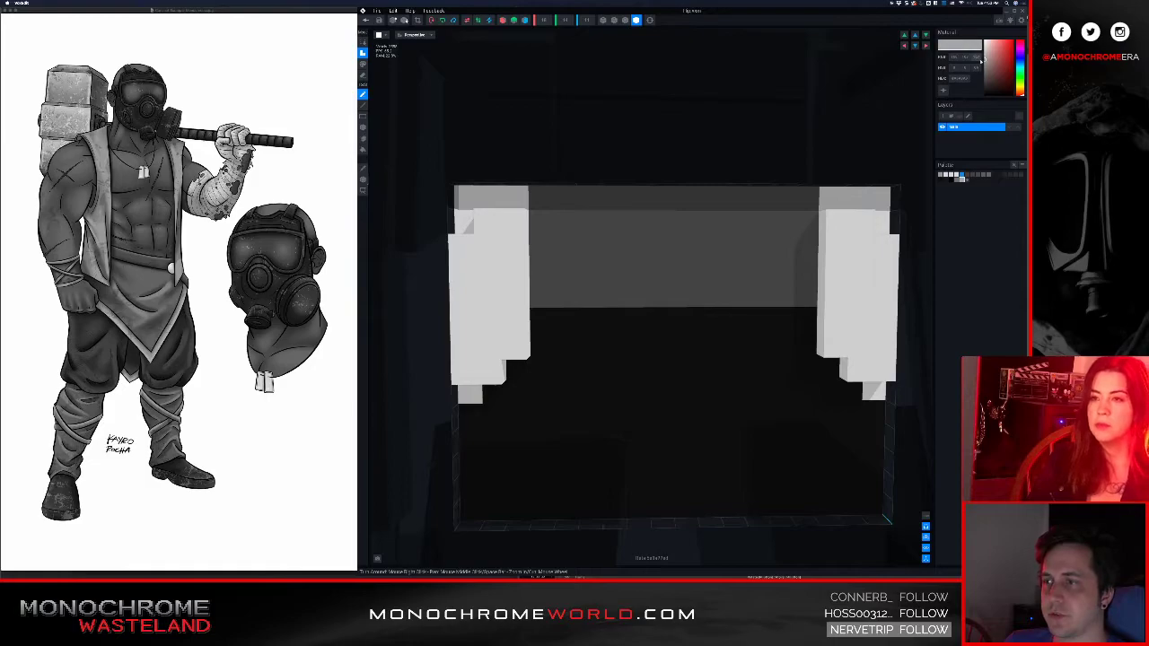
pyautogui.moveTo(542, 310)
pyautogui.mouseDown()
pyautogui.moveTo(738, 314)
pyautogui.moveTo(801, 335)
pyautogui.moveTo(796, 321)
pyautogui.moveTo(549, 343)
pyautogui.mouseUp()
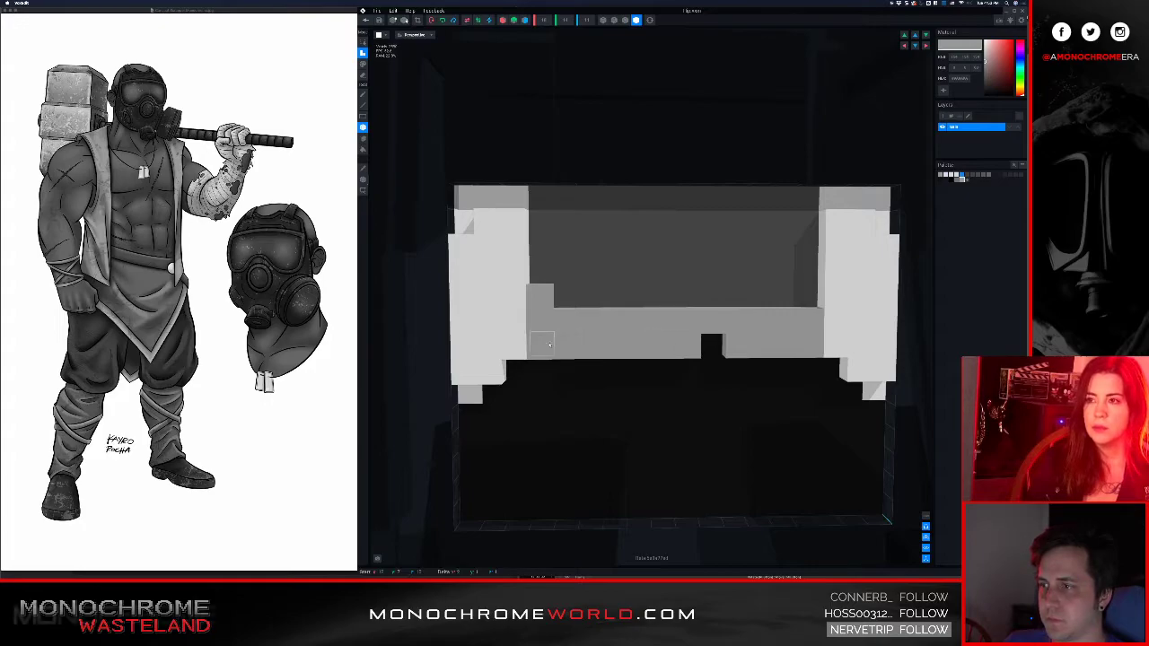
pyautogui.moveTo(709, 345); pyautogui.dragTo(676, 349, button='right')
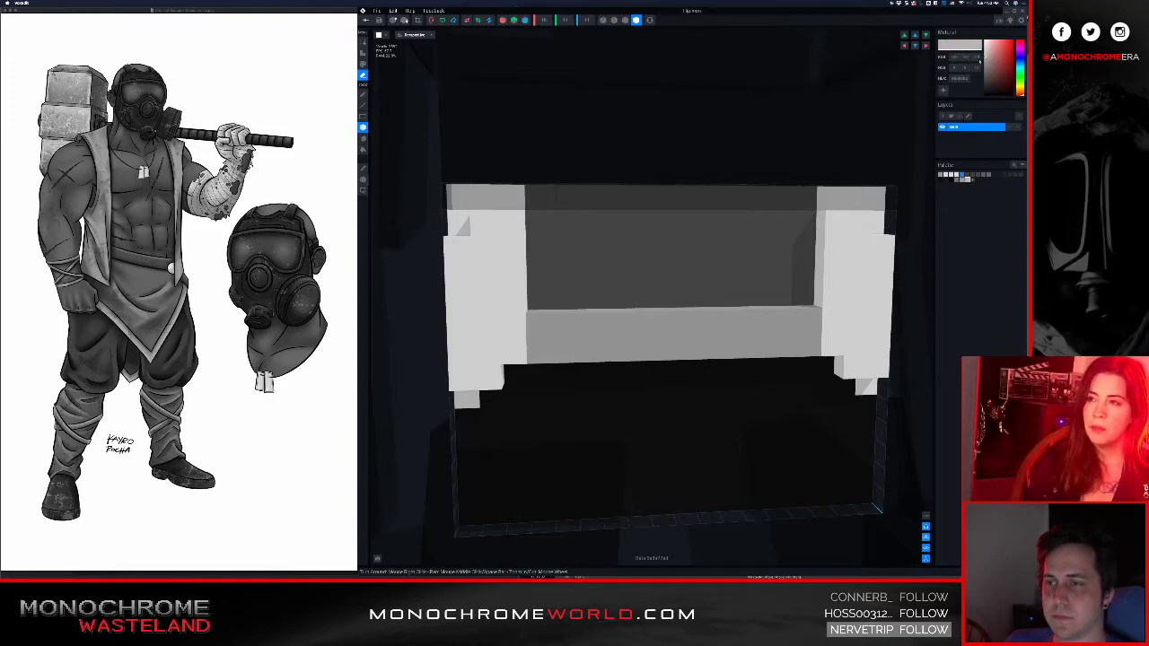
# - Paint a near-white buckle block two voxels wide, off-center on the gray belt
pyautogui.moveTo(764, 323); pyautogui.dragTo(763, 342)
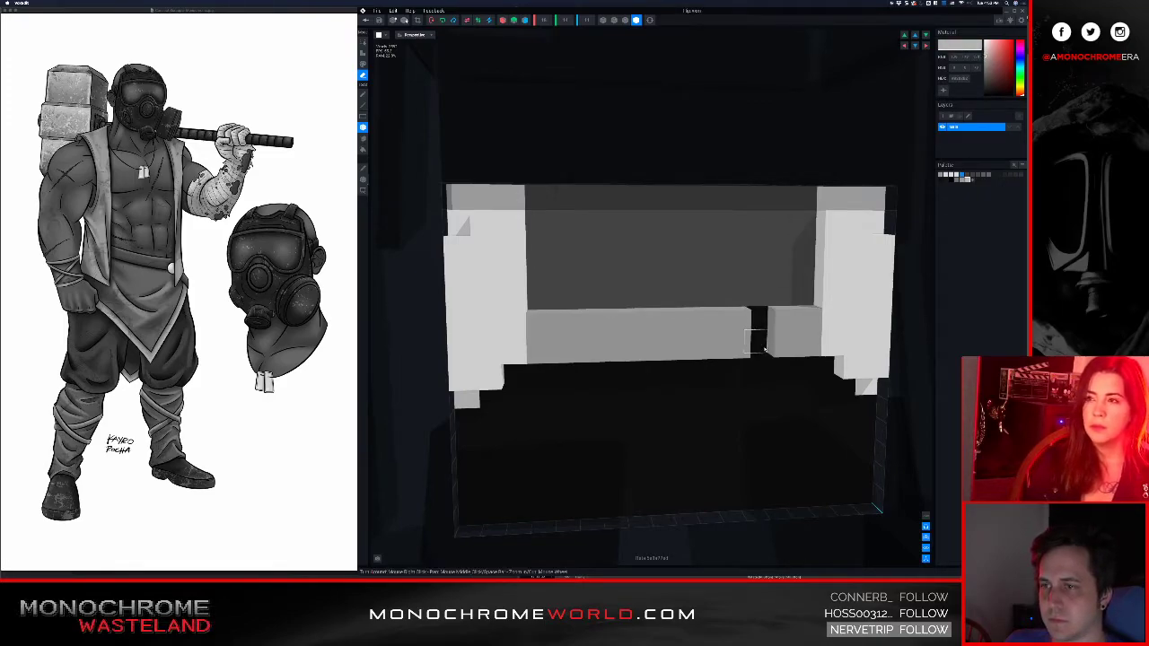
pyautogui.hotkey('ctrl', 'z')
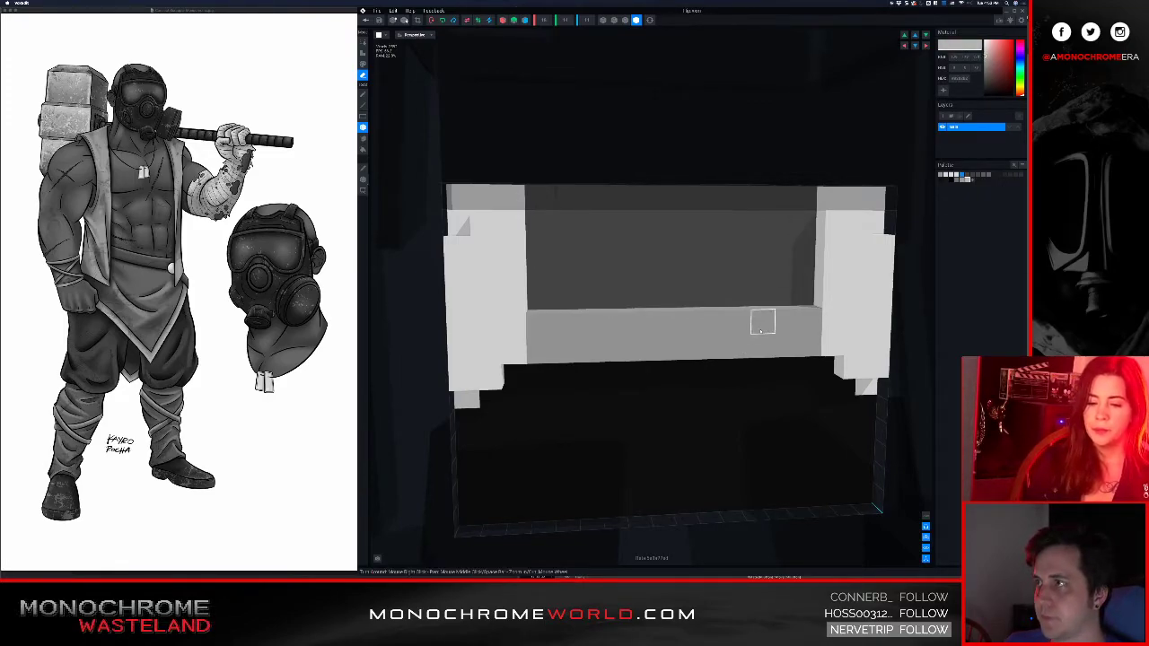
pyautogui.moveTo(759, 321); pyautogui.dragTo(759, 342)
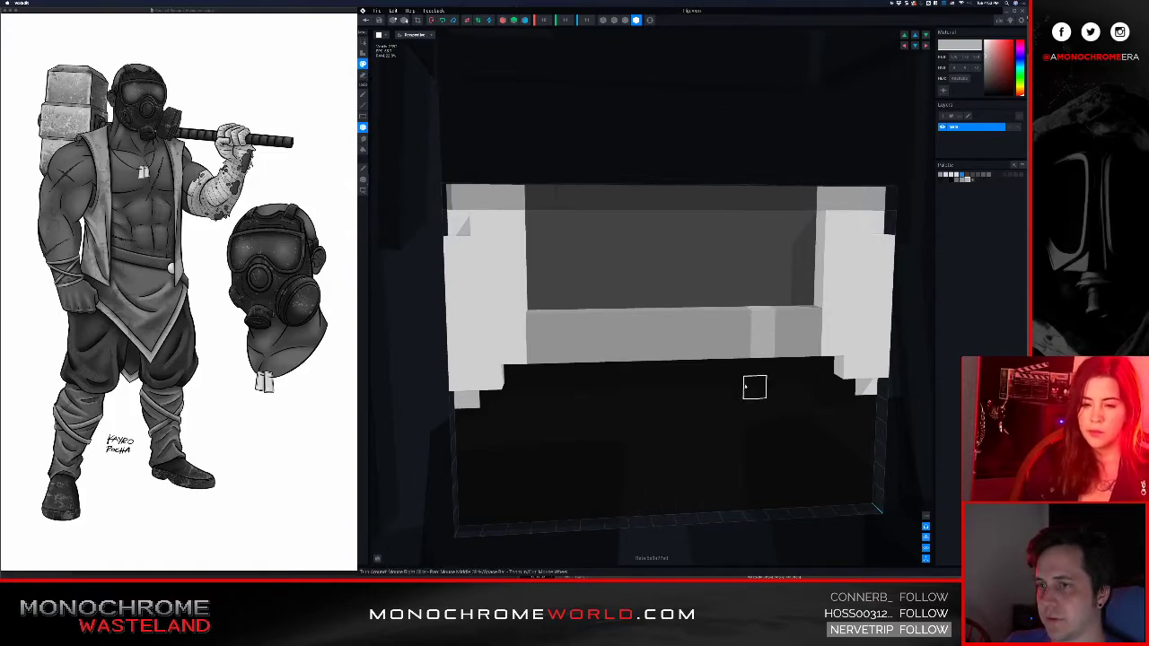
pyautogui.moveTo(987, 56); pyautogui.dragTo(982, 51)
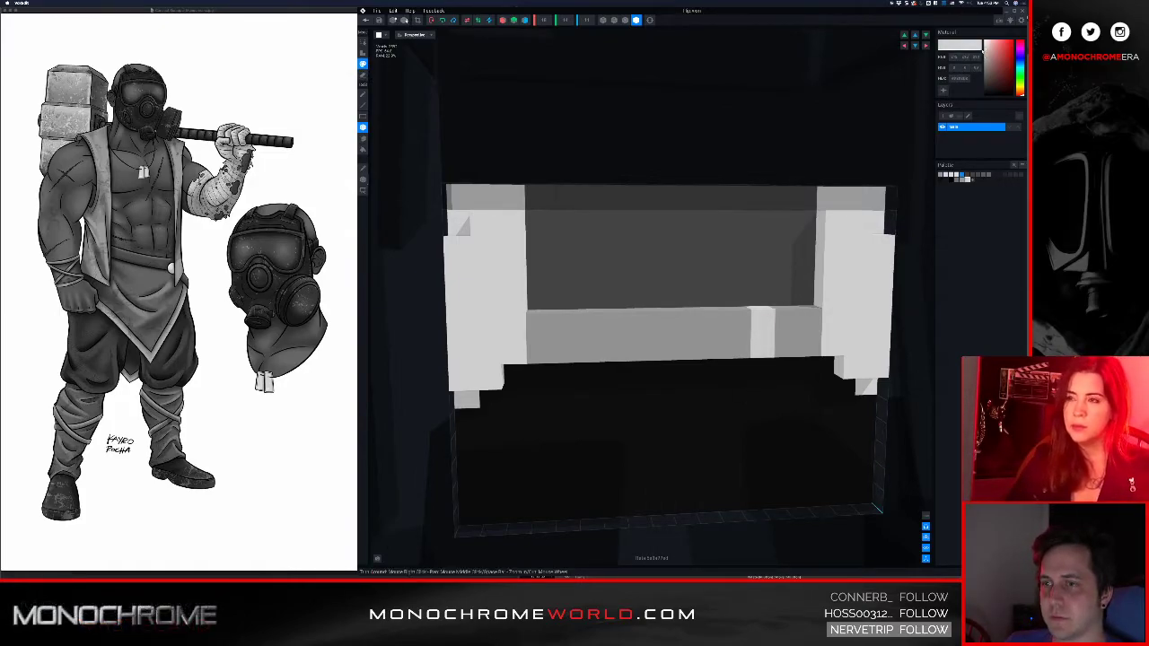
pyautogui.click(734, 341)
pyautogui.moveTo(715, 323); pyautogui.dragTo(716, 346)
# - Widen the belt buckle to three voxels and change its palette color to dark gray
pyautogui.moveTo(756, 362); pyautogui.dragTo(792, 325, button='right')
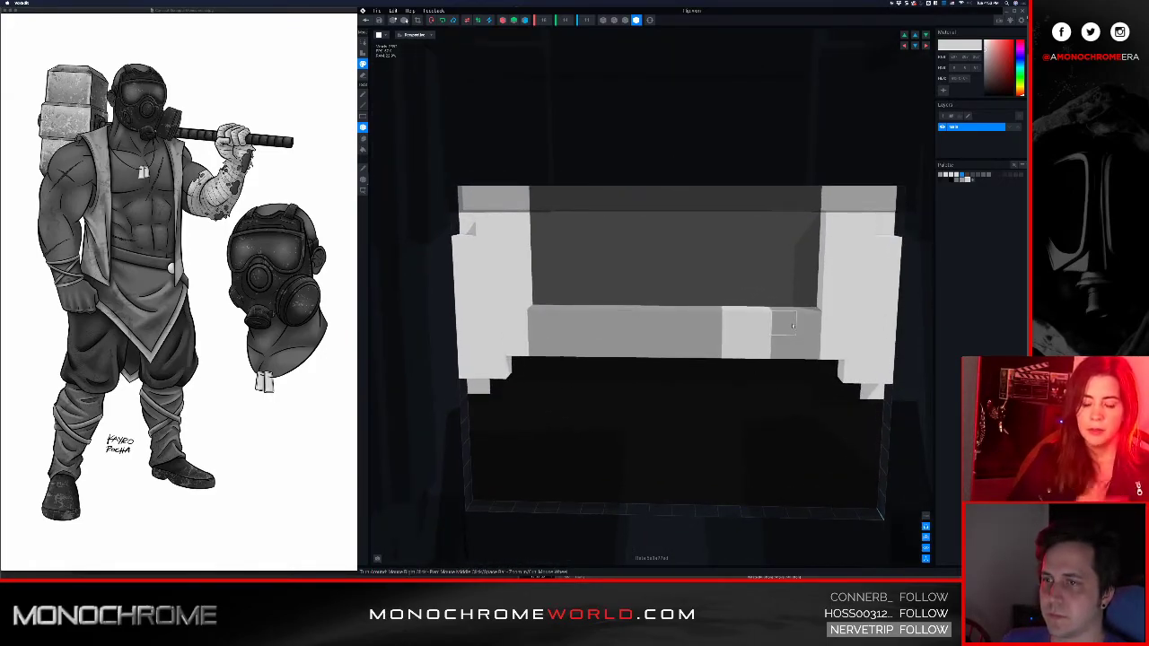
pyautogui.moveTo(792, 325); pyautogui.dragTo(790, 355)
pyautogui.moveTo(749, 392); pyautogui.dragTo(751, 392, button='right')
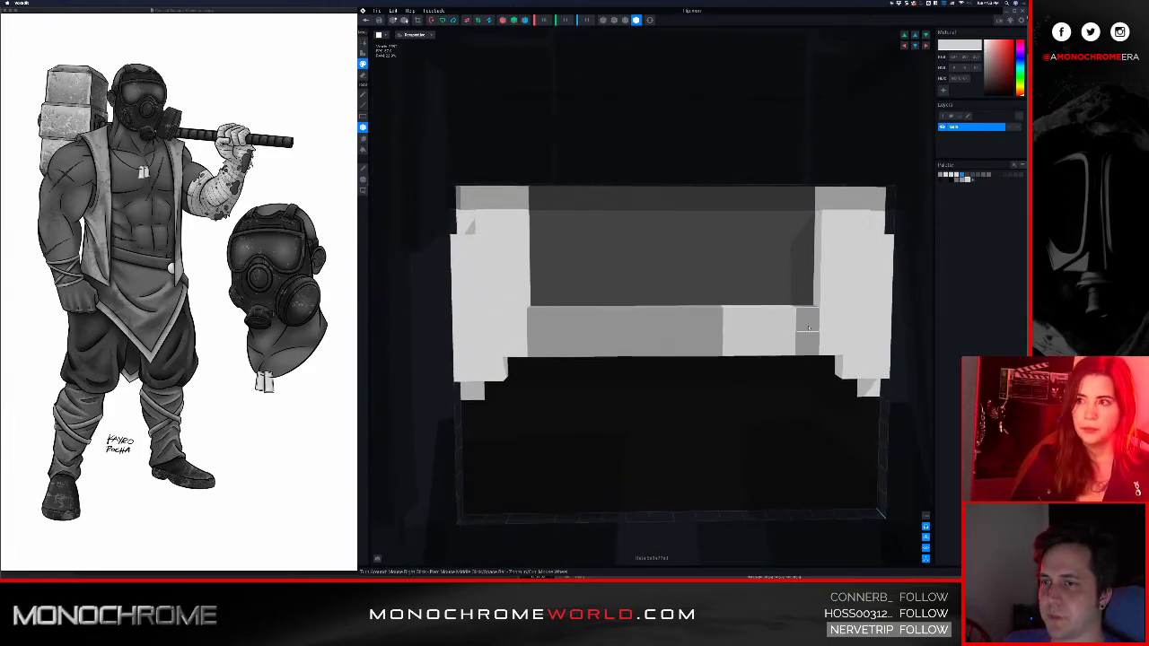
pyautogui.moveTo(987, 53); pyautogui.dragTo(928, 83)
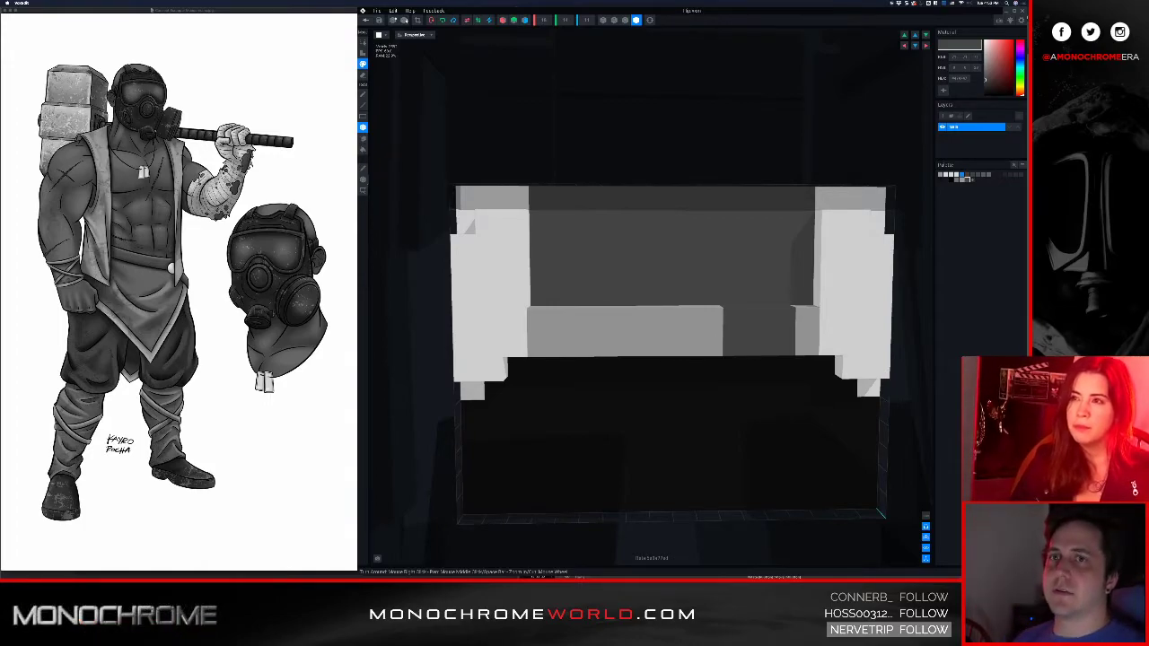
# - Lighten the belt buckle's palette color to a medium gray and save the hip model changes
pyautogui.moveTo(985, 79)
pyautogui.mouseDown()
pyautogui.moveTo(962, 45)
pyautogui.moveTo(984, 64)
pyautogui.moveTo(944, 75)
pyautogui.moveTo(957, 45)
pyautogui.moveTo(978, 69)
pyautogui.mouseUp()
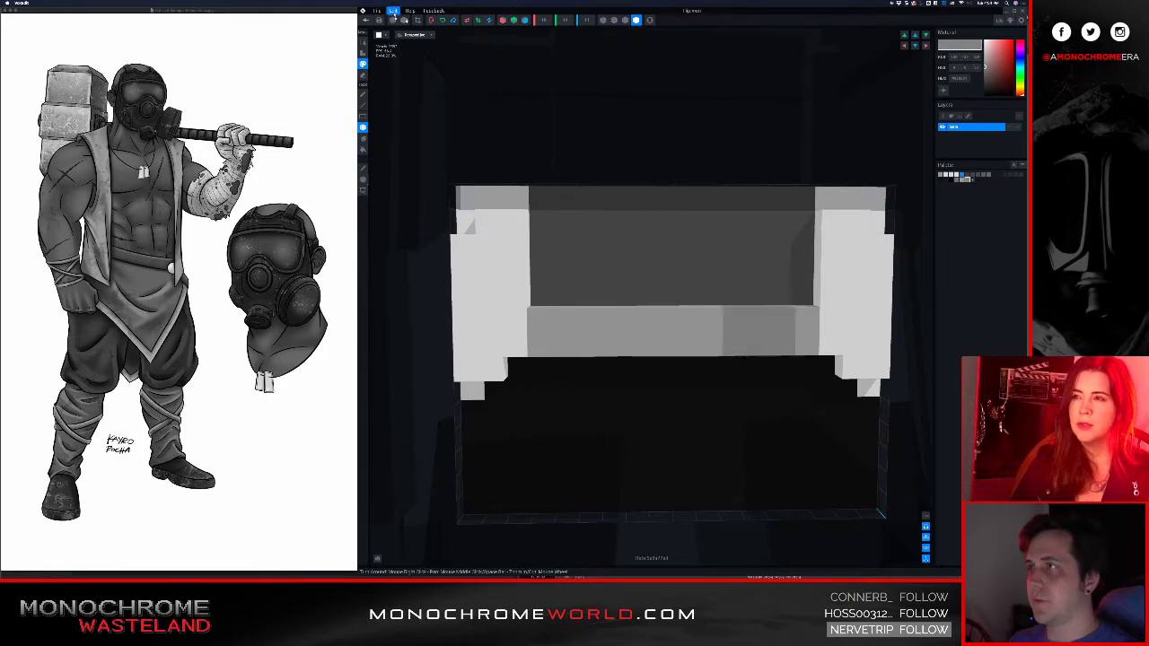
pyautogui.click(377, 20)
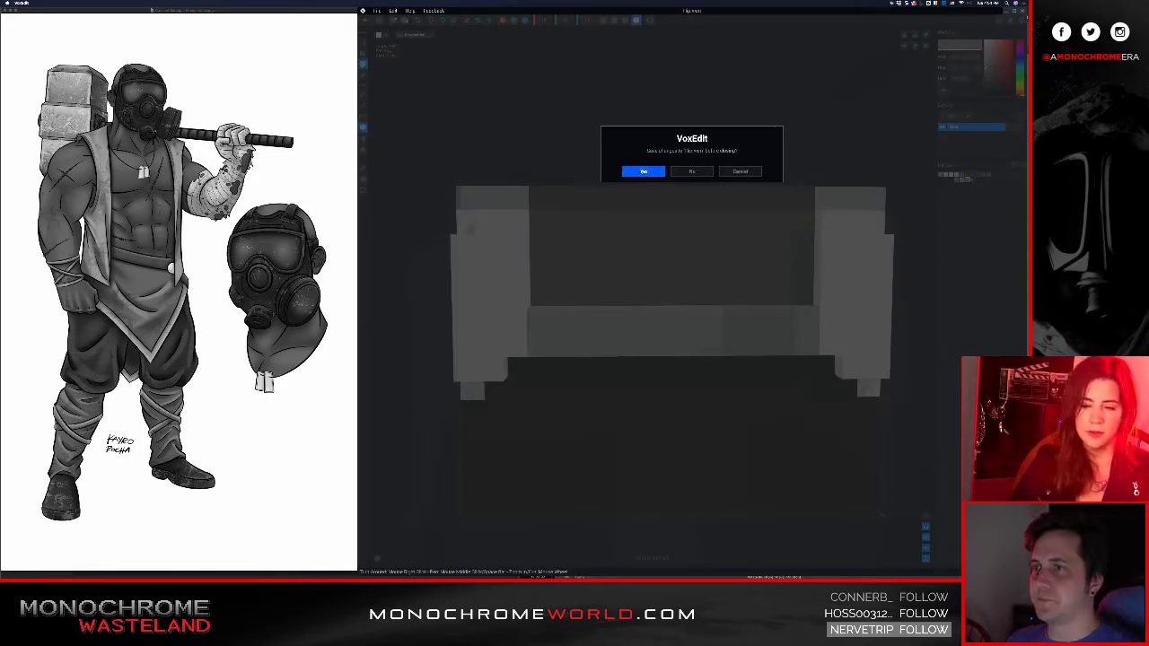
pyautogui.click(643, 171)
# - Select the right foot on the assembled figure and open its shoe model for editing
pyautogui.scroll(5, 689, 188)
pyautogui.moveTo(688, 188); pyautogui.dragTo(695, 170, button='right')
pyautogui.scroll(5, 688, 170)
pyautogui.scroll(-3, 699, 209)
pyautogui.moveTo(698, 209); pyautogui.dragTo(699, 209, button='right')
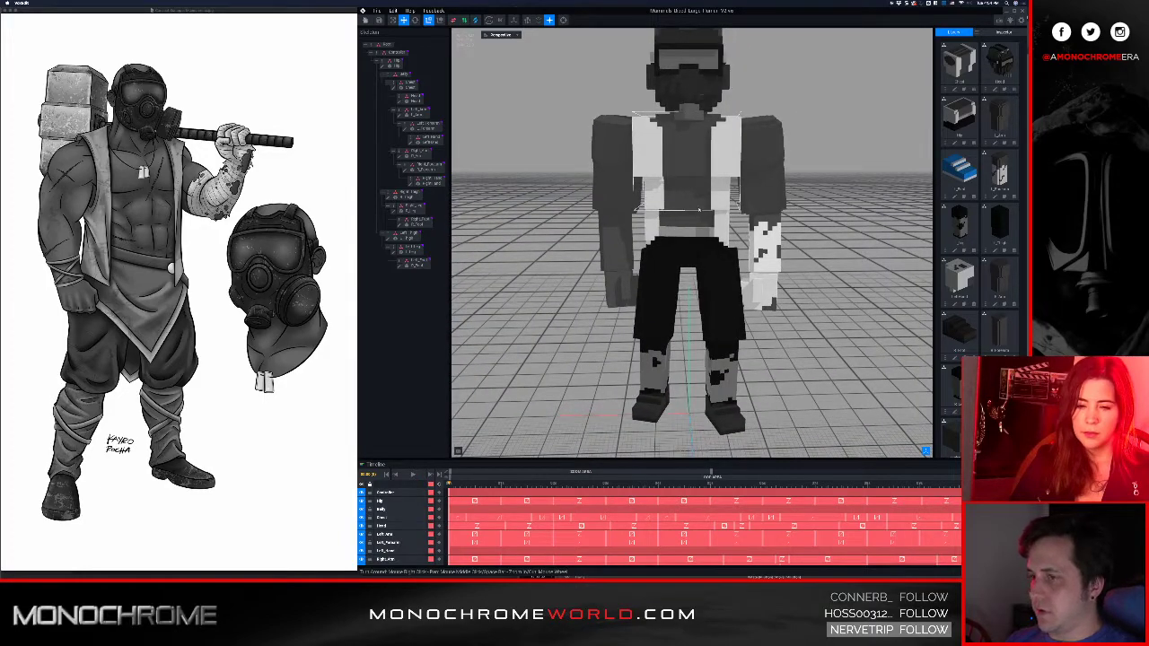
pyautogui.scroll(-2, 684, 347)
pyautogui.click(656, 384)
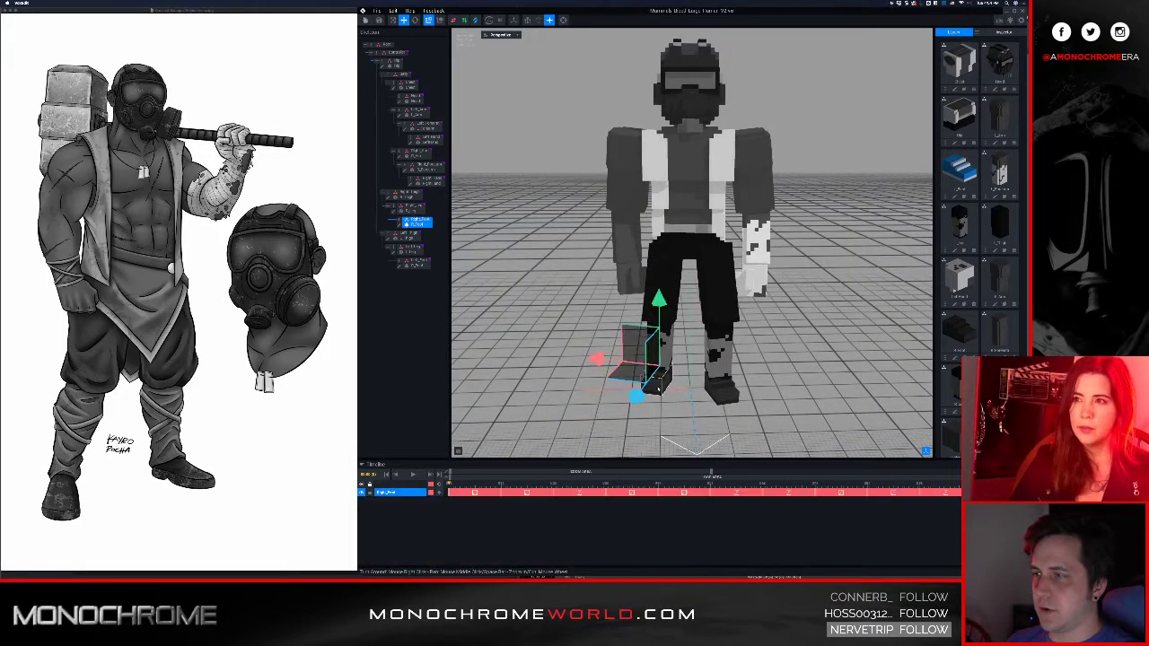
pyautogui.click(401, 225)
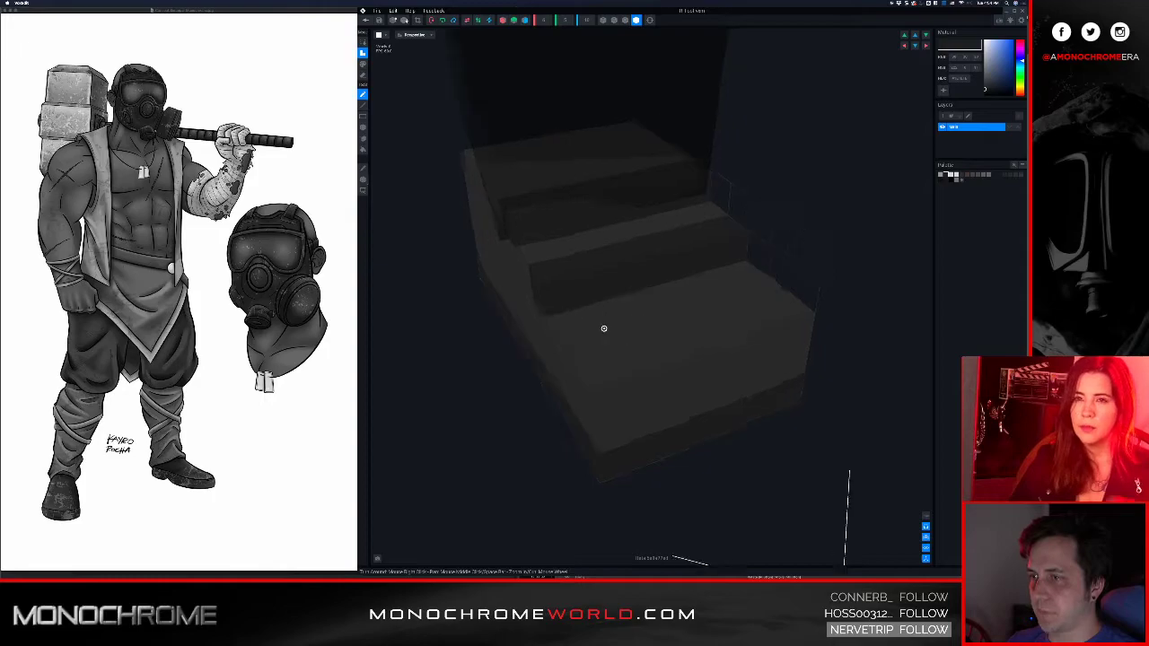
# - Try to shorten the shoe's toe by erasing the whole upper front row of voxels
pyautogui.moveTo(610, 368); pyautogui.dragTo(721, 348)
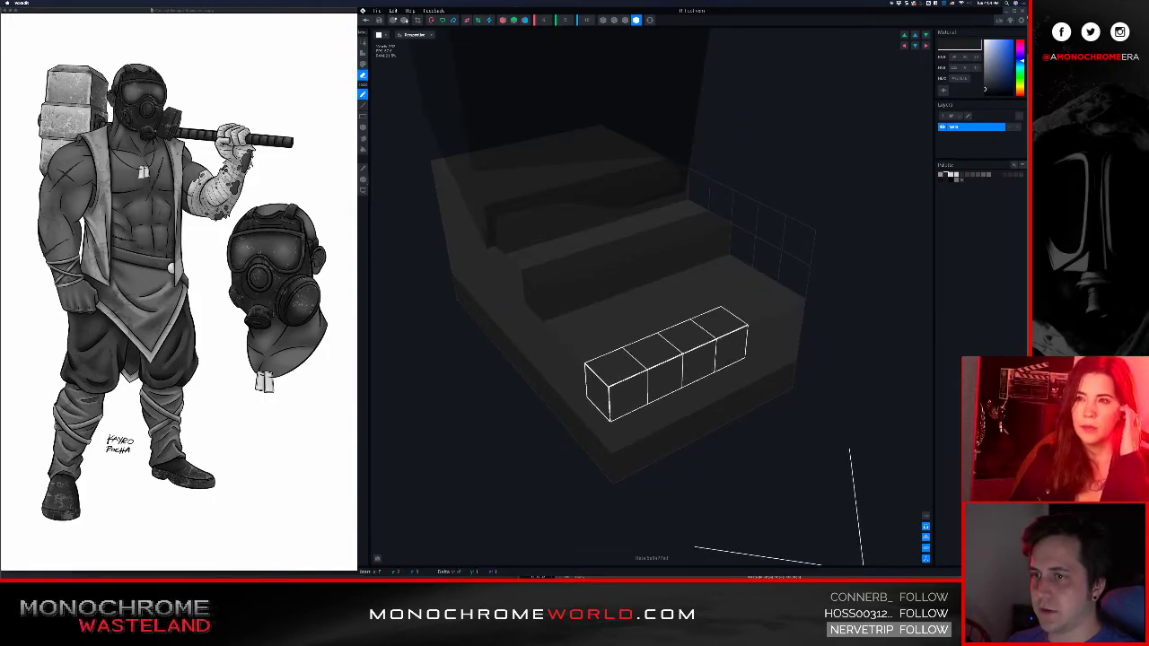
pyautogui.click(789, 310)
pyautogui.click(756, 316)
pyautogui.click(723, 338)
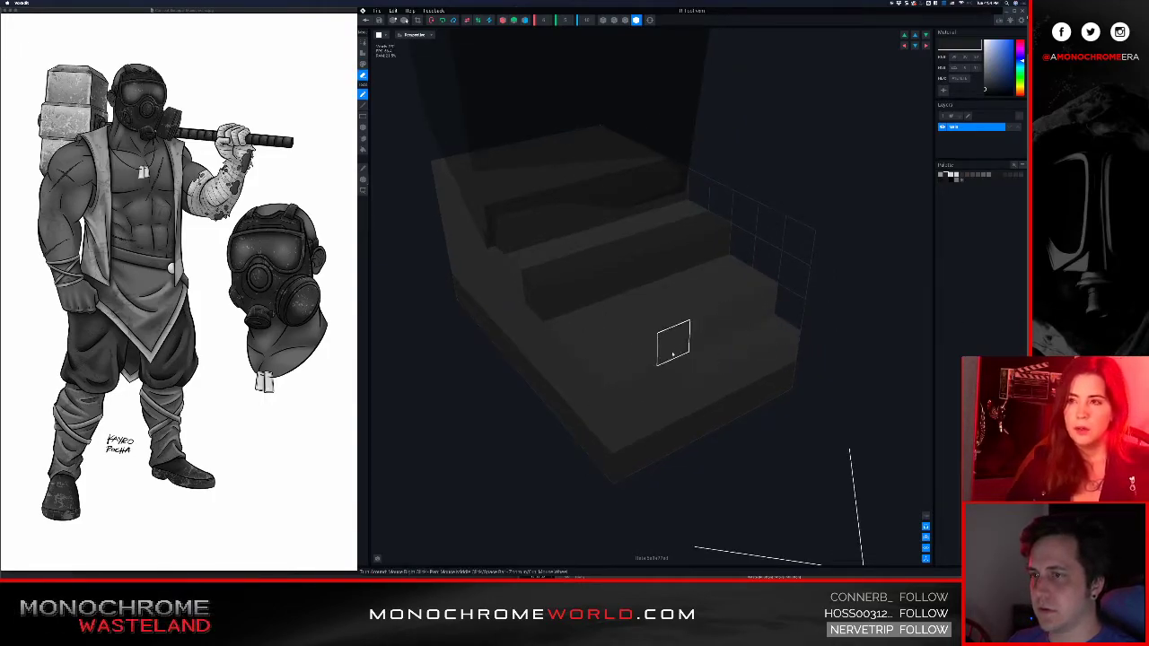
pyautogui.moveTo(628, 381); pyautogui.dragTo(691, 362, button='right')
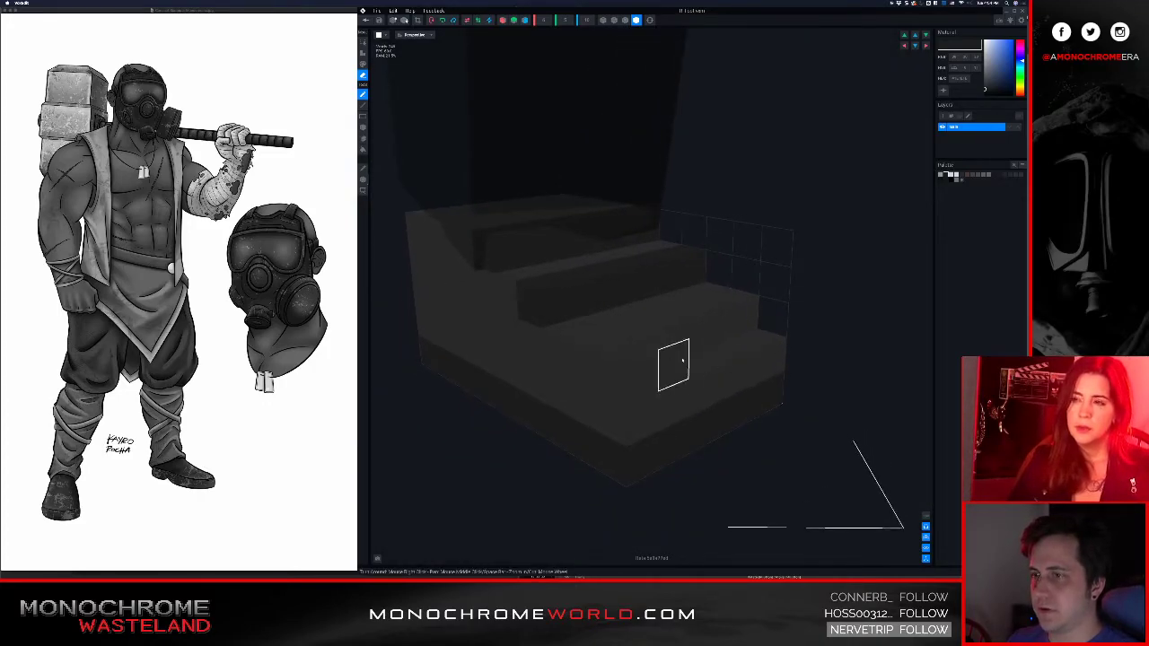
# - Round the shoe's toe by erasing one voxel at each upper front corner, and save the shoe model
pyautogui.click(675, 359)
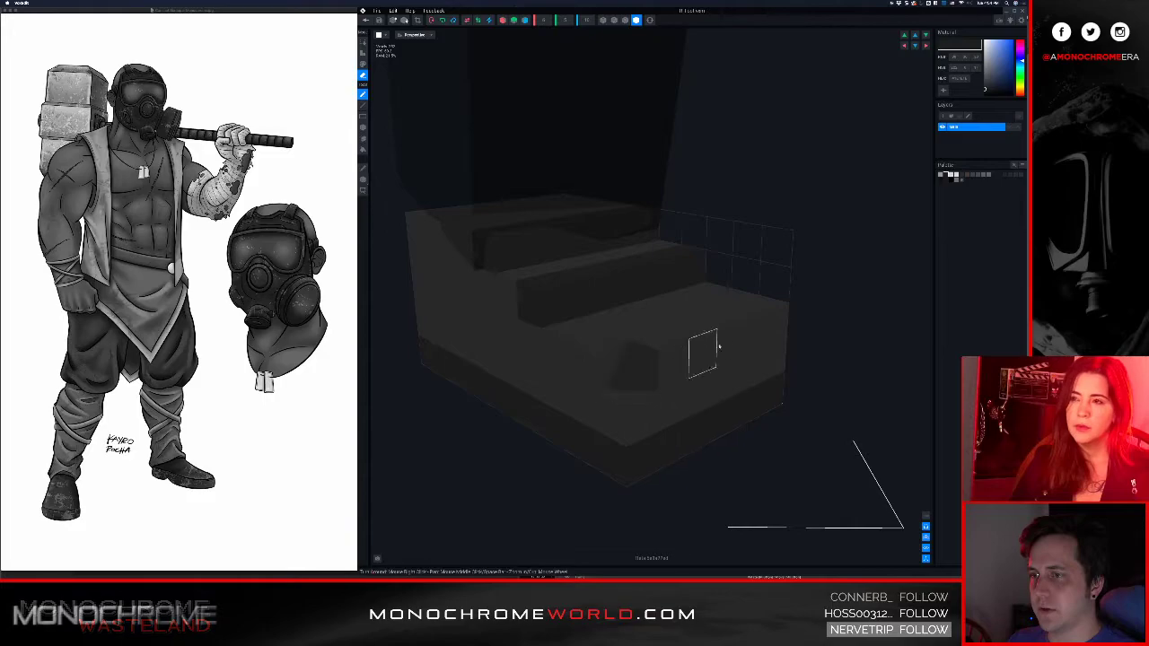
pyautogui.click(773, 326)
pyautogui.moveTo(677, 351); pyautogui.dragTo(671, 354, button='right')
pyautogui.scroll(-3, 671, 354)
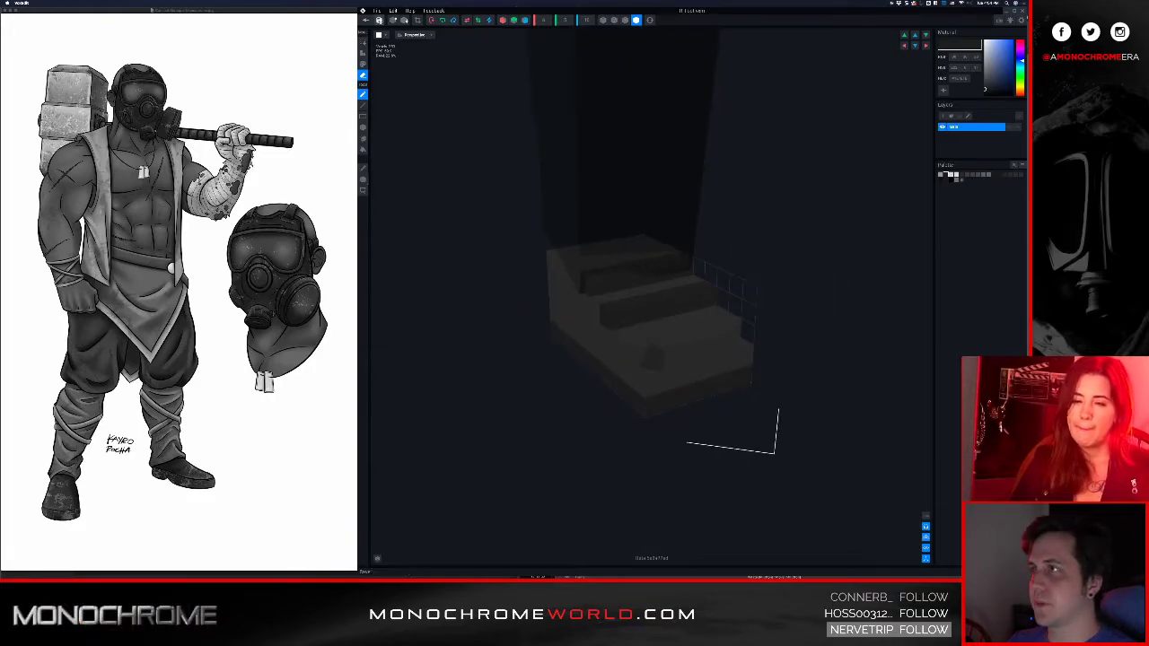
pyautogui.click(366, 21)
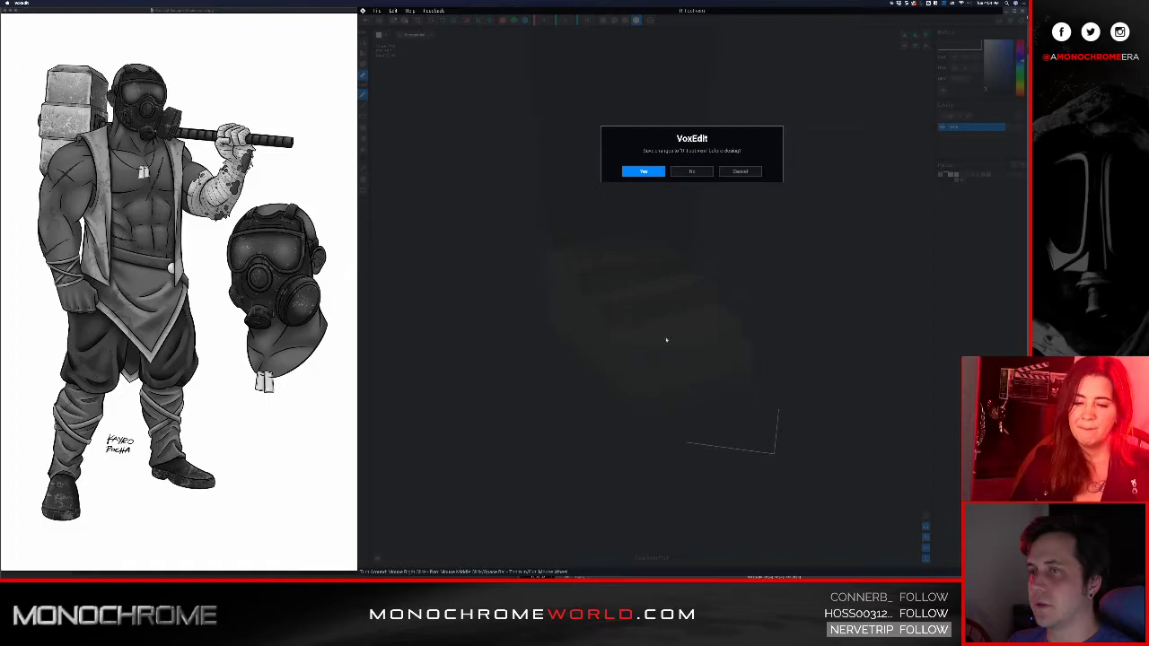
pyautogui.click(642, 172)
# - Examine the shoes, leg wraps and belt on the assembled figure against the reference art
pyautogui.scroll(6, 700, 359)
pyautogui.click(777, 354)
pyautogui.click(455, 304)
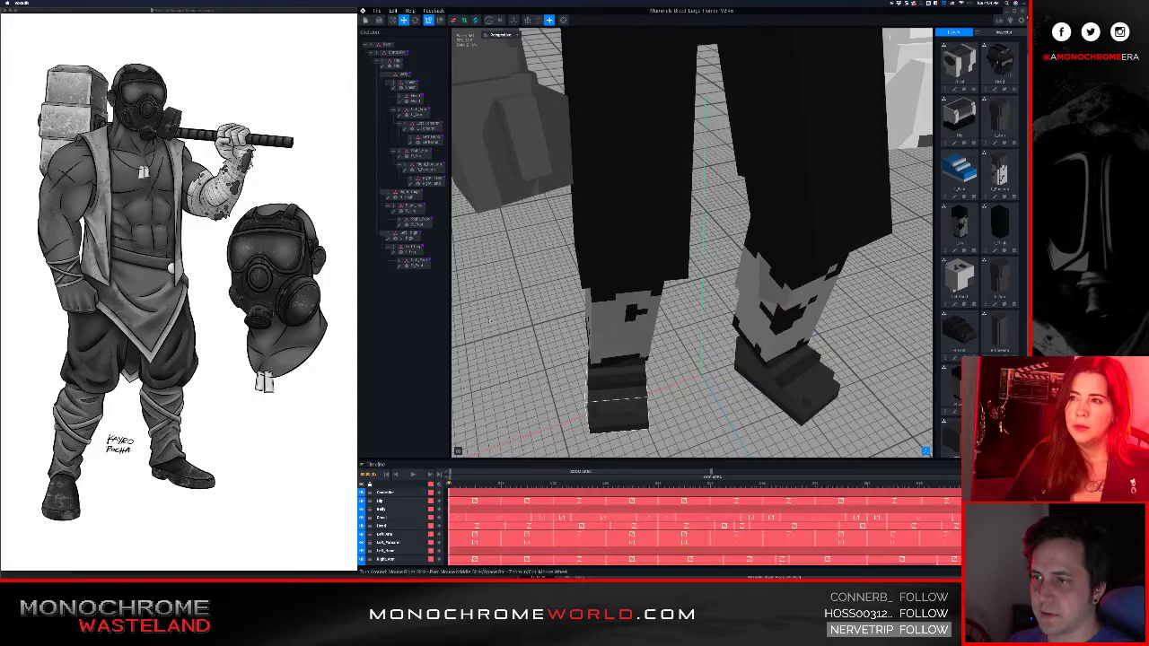
pyautogui.scroll(-6, 574, 269)
pyautogui.moveTo(611, 216); pyautogui.dragTo(590, 288, button='middle')
pyautogui.moveTo(662, 215); pyautogui.dragTo(657, 191, button='right')
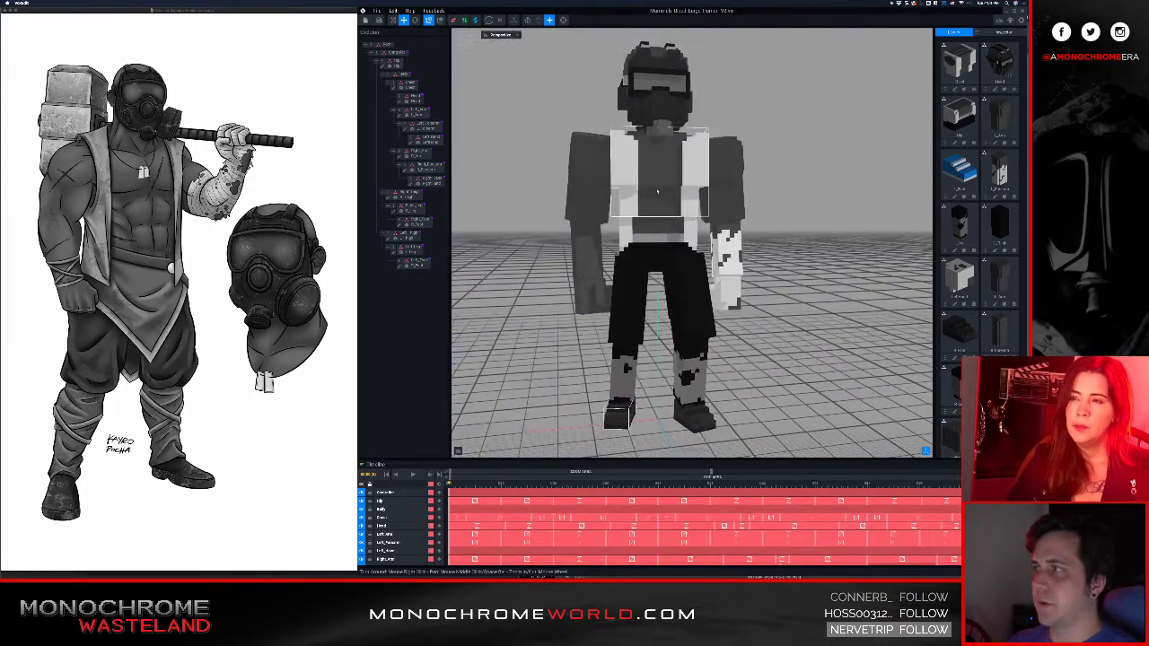
pyautogui.moveTo(657, 192); pyautogui.dragTo(649, 208, button='middle')
pyautogui.moveTo(648, 208)
pyautogui.mouseDown(button='right')
pyautogui.moveTo(662, 219)
pyautogui.moveTo(636, 201)
pyautogui.mouseUp(button='right')
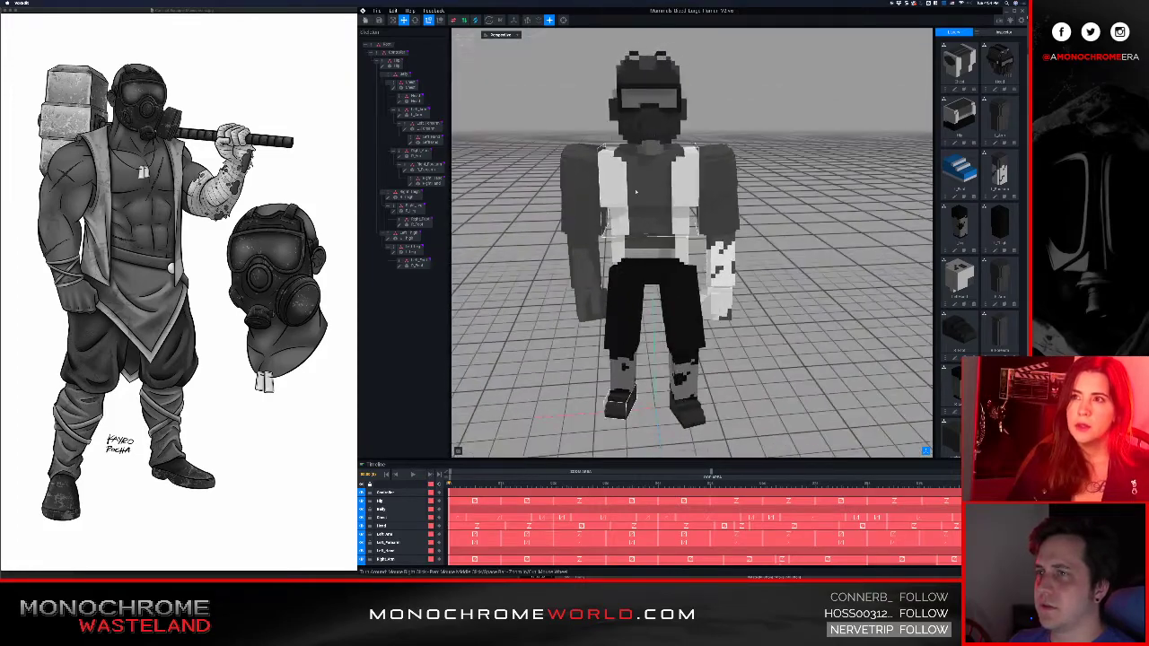
# - Open the chest model and add a dark stepped necklace cord from mid-chest up toward the character's right shoulder
pyautogui.click(635, 201)
pyautogui.click(393, 88)
pyautogui.moveTo(636, 157); pyautogui.dragTo(654, 199, button='right')
pyautogui.moveTo(684, 245); pyautogui.dragTo(679, 236, button='right')
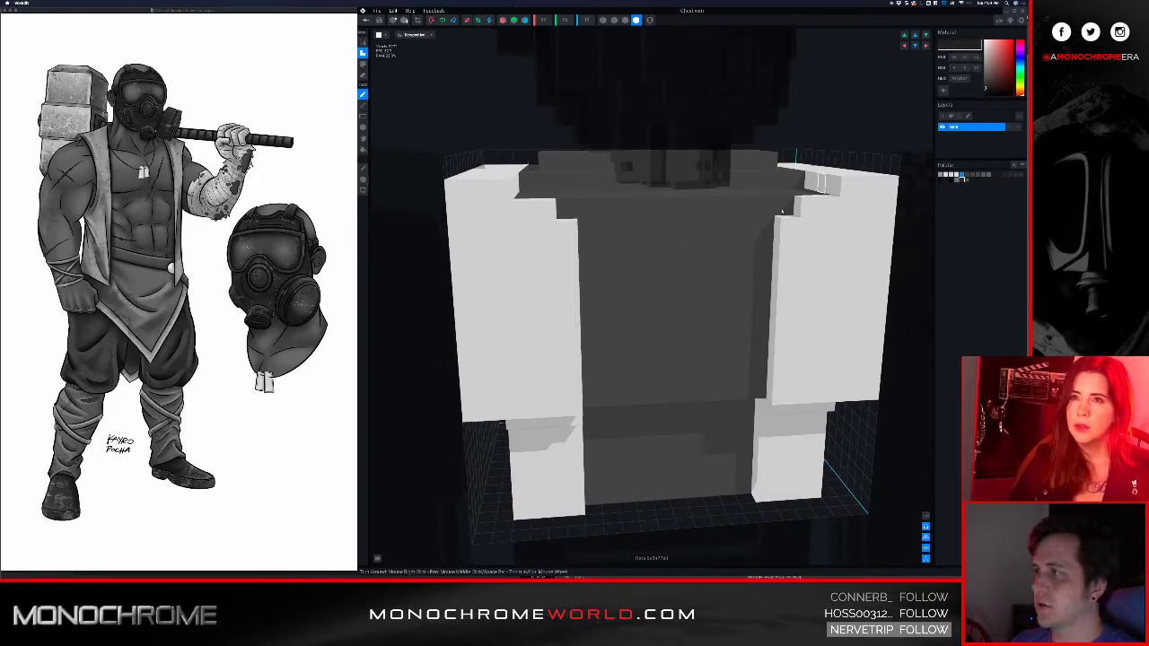
pyautogui.moveTo(664, 244); pyautogui.dragTo(628, 237, button='right')
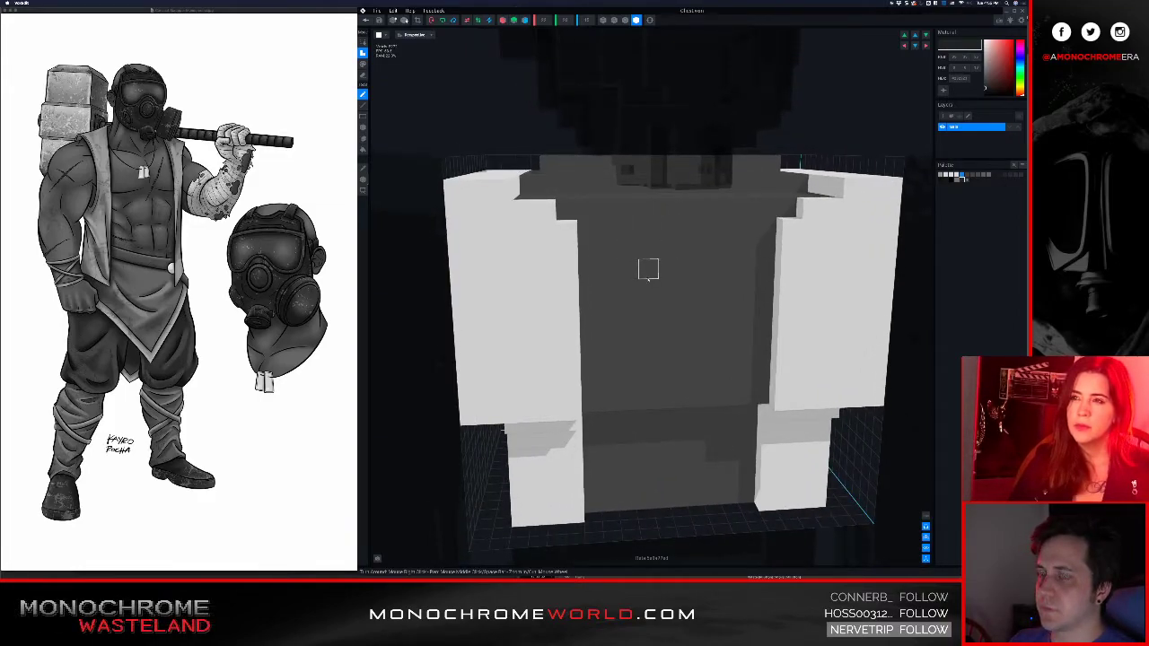
pyautogui.click(647, 268)
pyautogui.click(628, 252)
pyautogui.click(628, 232)
pyautogui.click(608, 211)
# - Extend the dark necklace cord over the top of the torso on the character's right side
pyautogui.moveTo(604, 194)
pyautogui.mouseDown(button='right')
pyautogui.moveTo(619, 215)
pyautogui.moveTo(600, 209)
pyautogui.mouseUp(button='right')
pyautogui.click(610, 203)
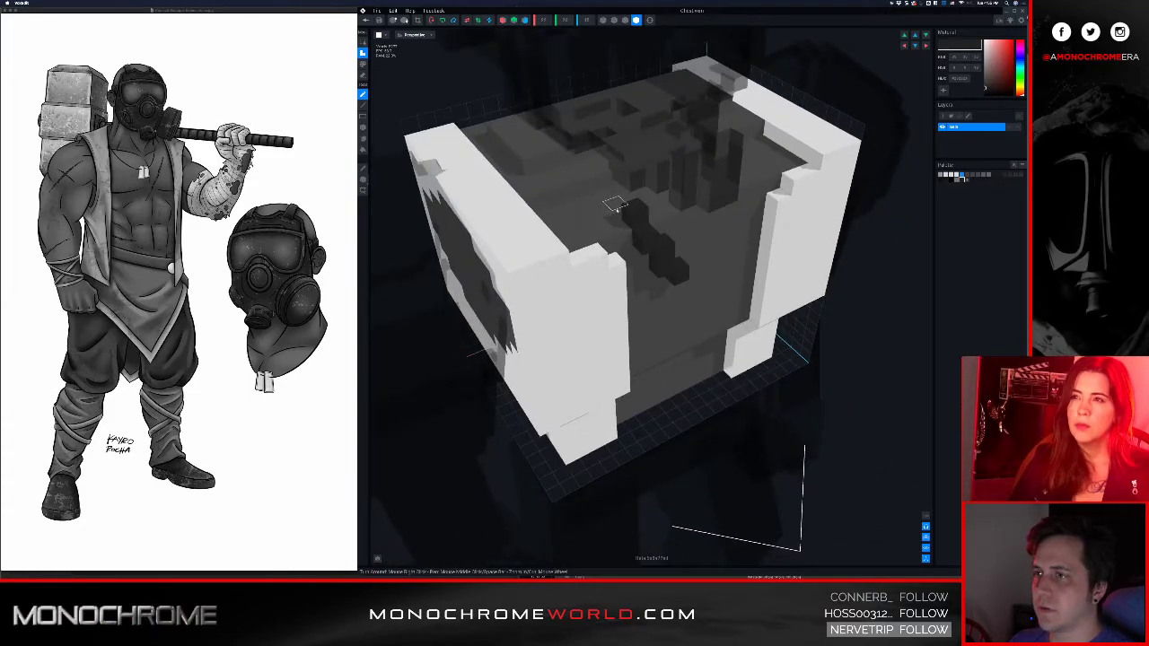
pyautogui.click(609, 201)
pyautogui.click(578, 172)
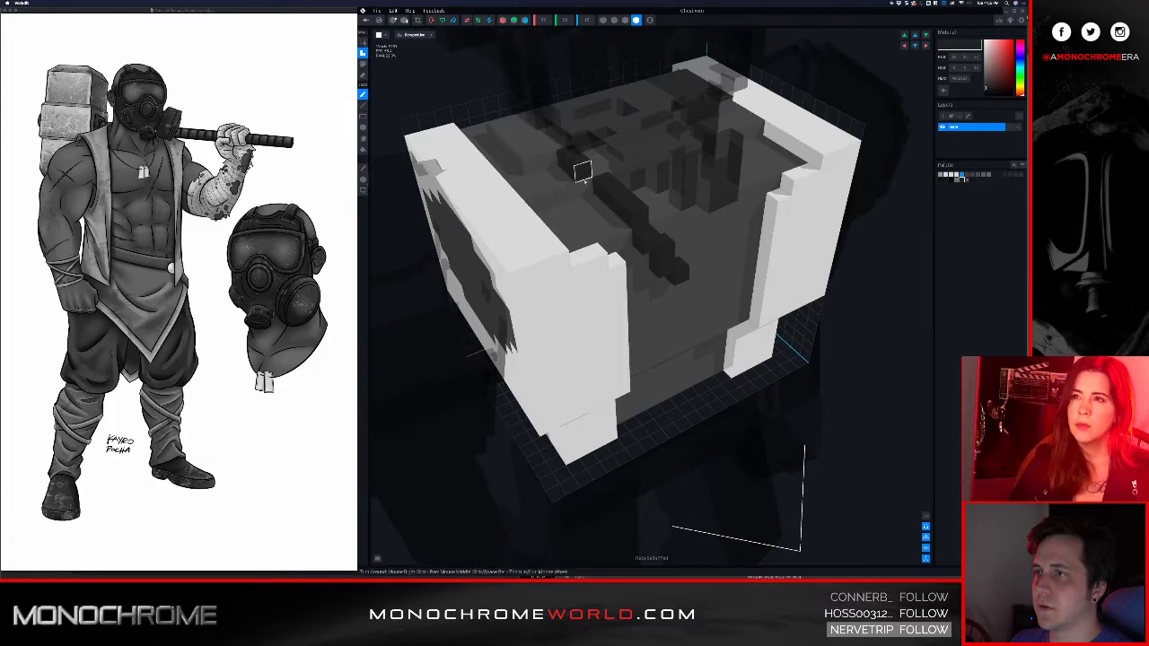
pyautogui.moveTo(592, 192); pyautogui.dragTo(666, 234, button='right')
pyautogui.click(613, 186)
pyautogui.moveTo(695, 251); pyautogui.dragTo(659, 246, button='middle')
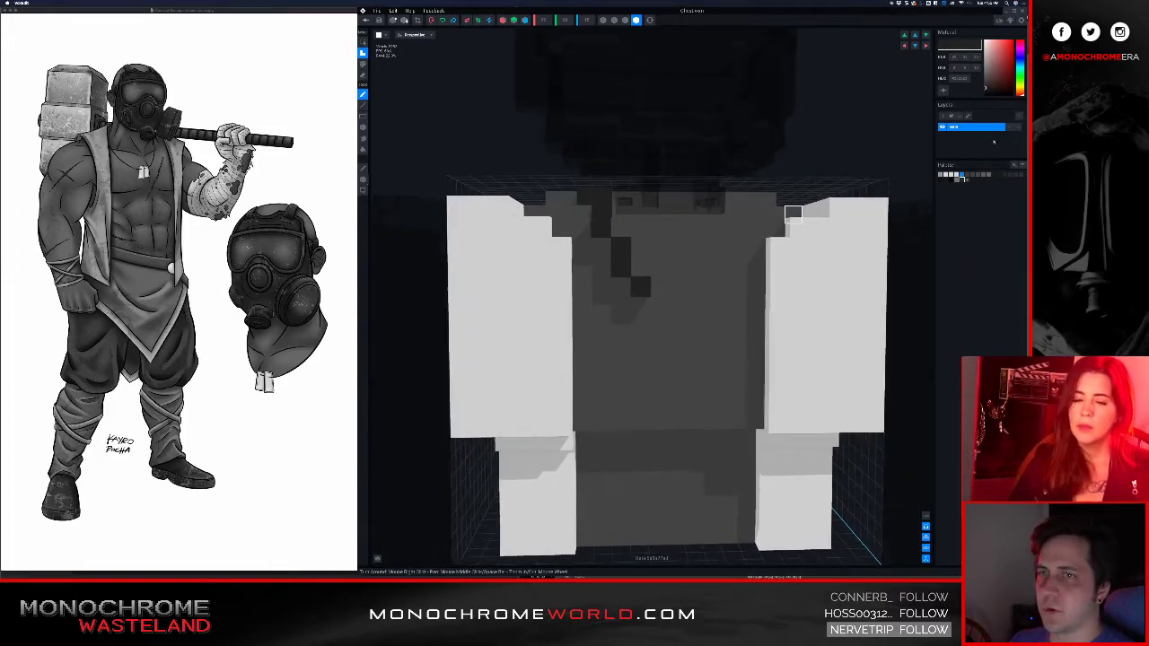
# - Add two overlapping dog tags two voxels wide at the cord's end, a near-white one in front of a light gray one
pyautogui.click(966, 177)
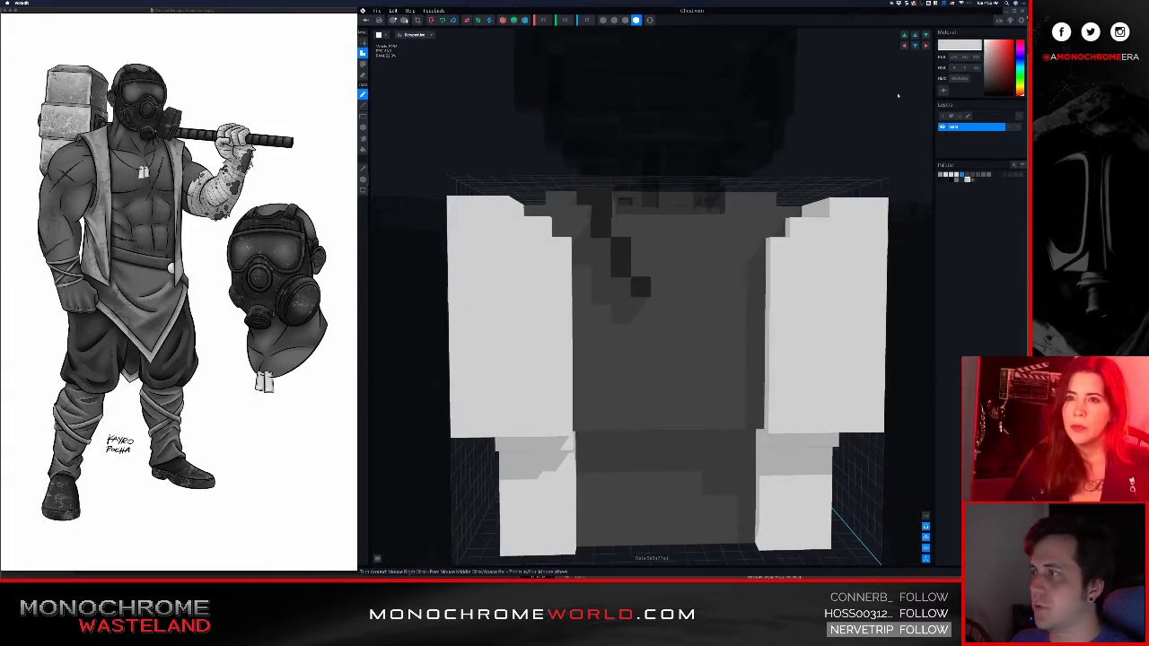
pyautogui.moveTo(640, 307)
pyautogui.mouseDown()
pyautogui.moveTo(661, 346)
pyautogui.moveTo(661, 311)
pyautogui.mouseUp()
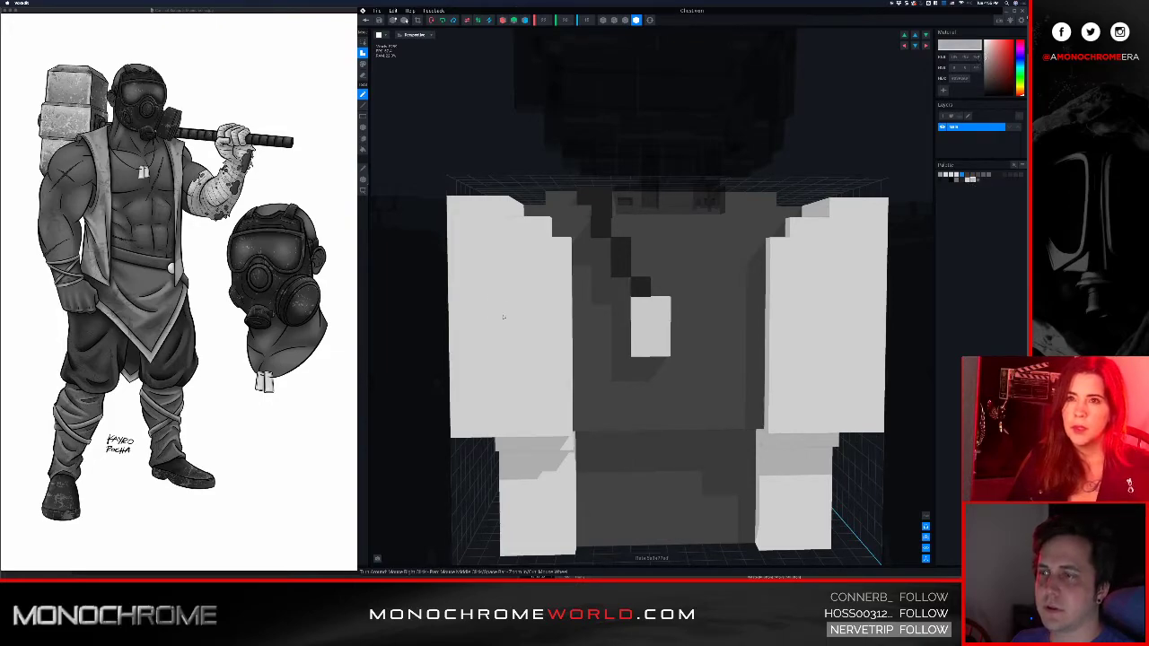
pyautogui.moveTo(667, 287); pyautogui.dragTo(677, 289)
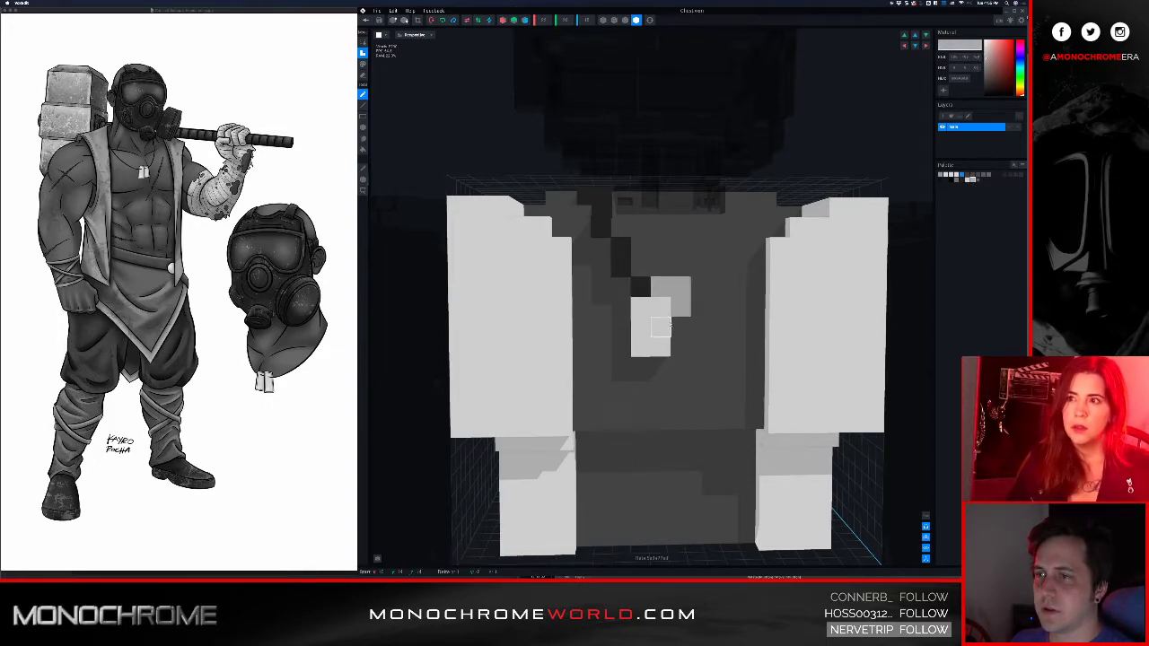
pyautogui.moveTo(718, 246); pyautogui.dragTo(716, 270, button='right')
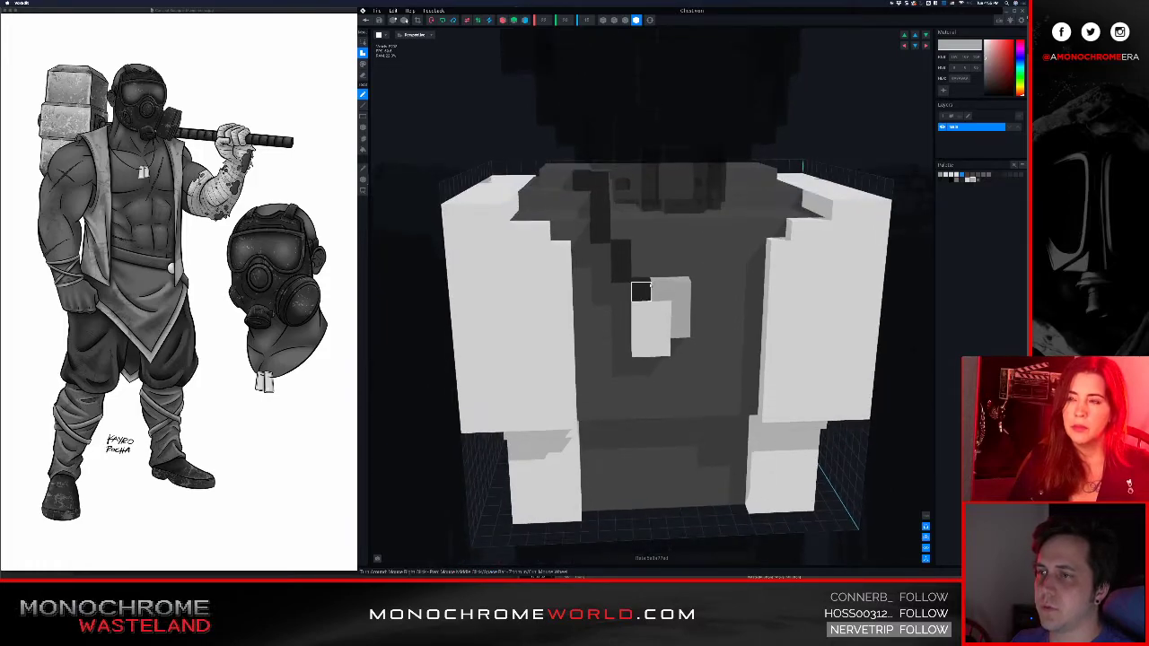
pyautogui.press('super+z')
# - Build the matching dark cord from the dog tags up over the character's left side of the chest
pyautogui.keyDown('alt'); pyautogui.click(642, 289); pyautogui.keyUp('alt')
pyautogui.click(703, 290)
pyautogui.click(716, 265)
pyautogui.click(734, 251)
pyautogui.click(740, 230)
pyautogui.moveTo(741, 229); pyautogui.dragTo(764, 195, button='right')
pyautogui.click(761, 200)
pyautogui.click(777, 187)
pyautogui.click(755, 211)
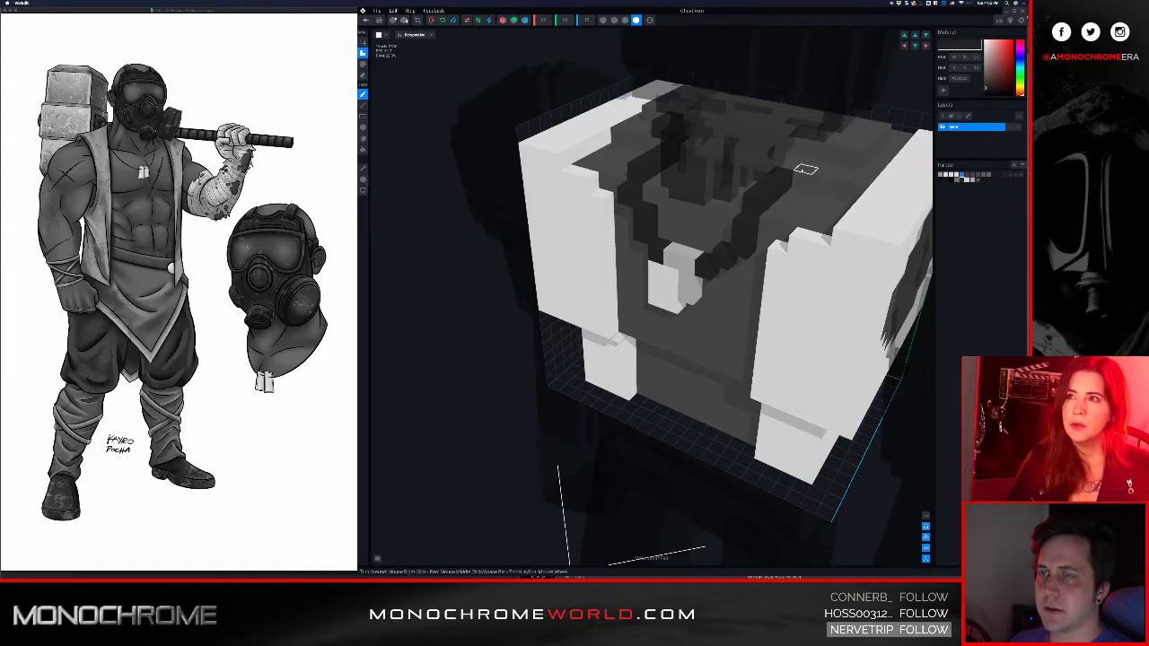
# - Erase excess raised voxels on top of the torso behind the character's right shoulder
pyautogui.moveTo(813, 146); pyautogui.dragTo(705, 204, button='right')
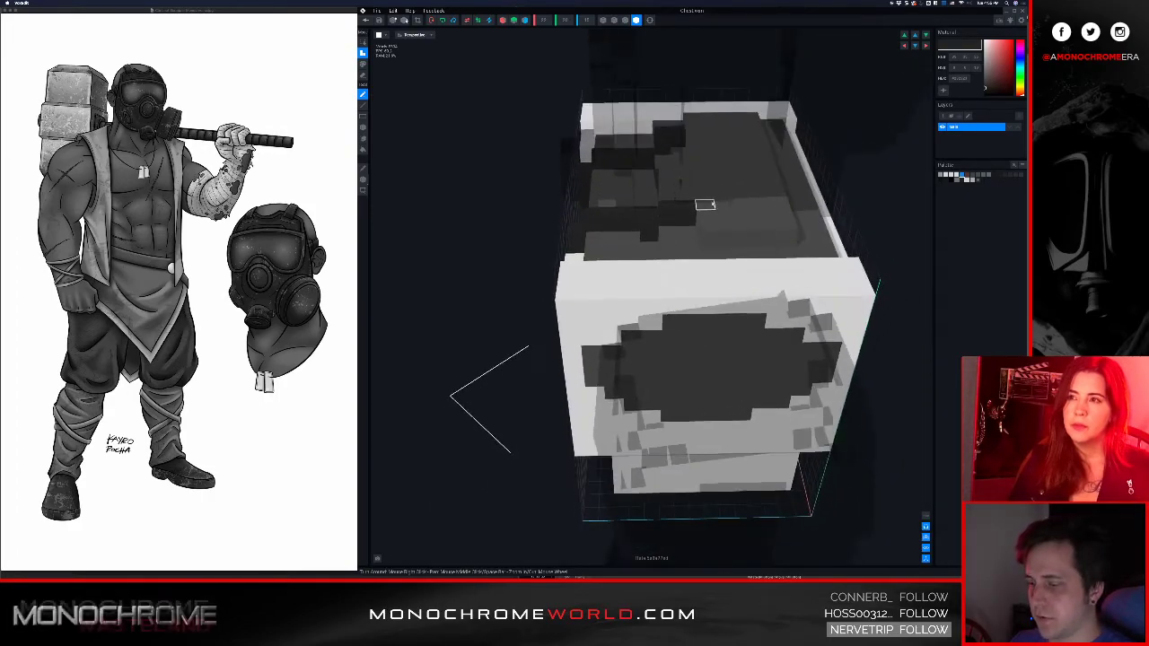
pyautogui.moveTo(777, 215); pyautogui.dragTo(897, 220, button='right')
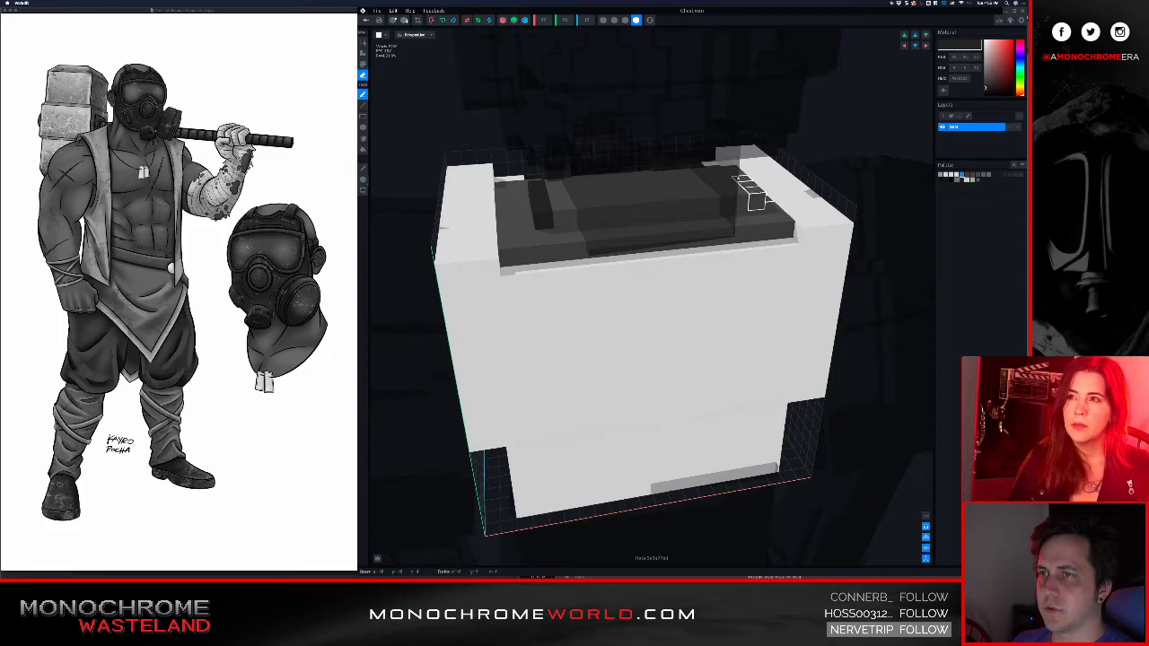
pyautogui.moveTo(736, 170); pyautogui.dragTo(730, 167)
pyautogui.moveTo(562, 221); pyautogui.dragTo(454, 225, button='right')
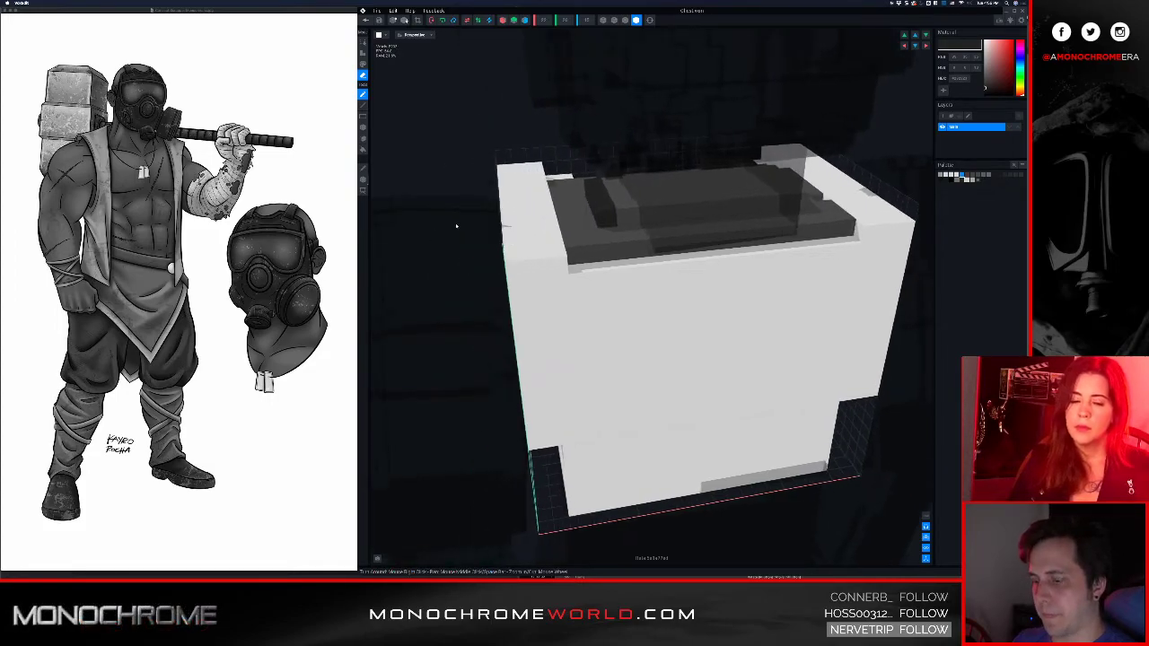
# - Paint the necklace cord in its dark color around the back of the torso's top and save the chest model
pyautogui.press('i')
pyautogui.click(605, 216)
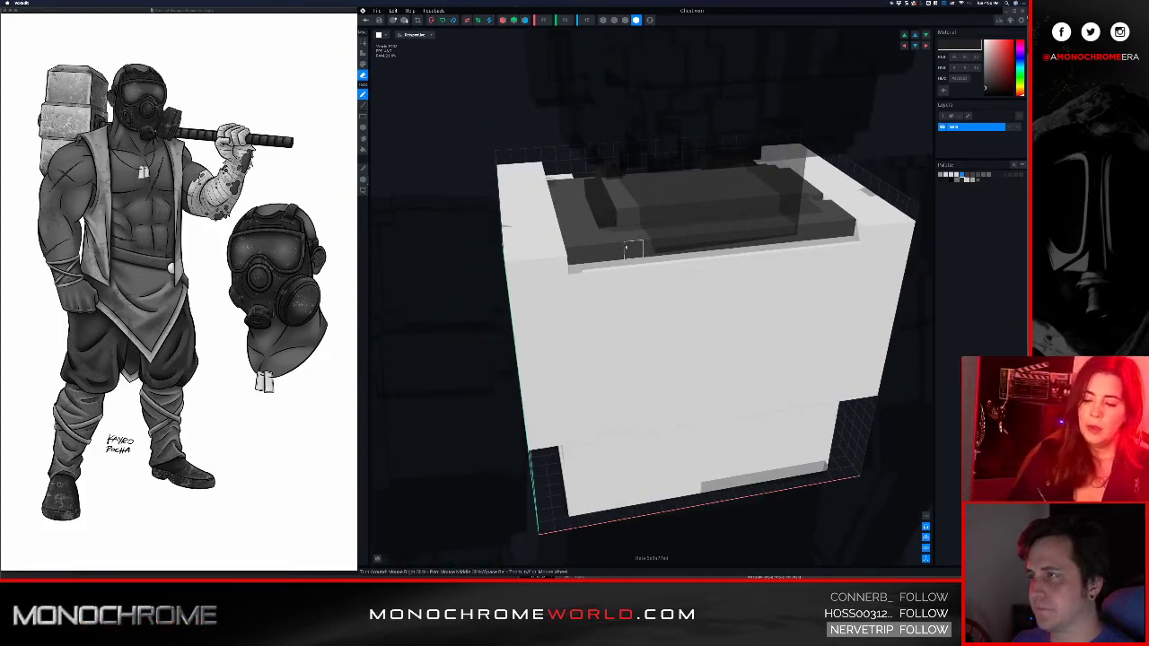
pyautogui.press('a')
pyautogui.moveTo(626, 258); pyautogui.dragTo(599, 279, button='right')
pyautogui.scroll(3, 592, 274)
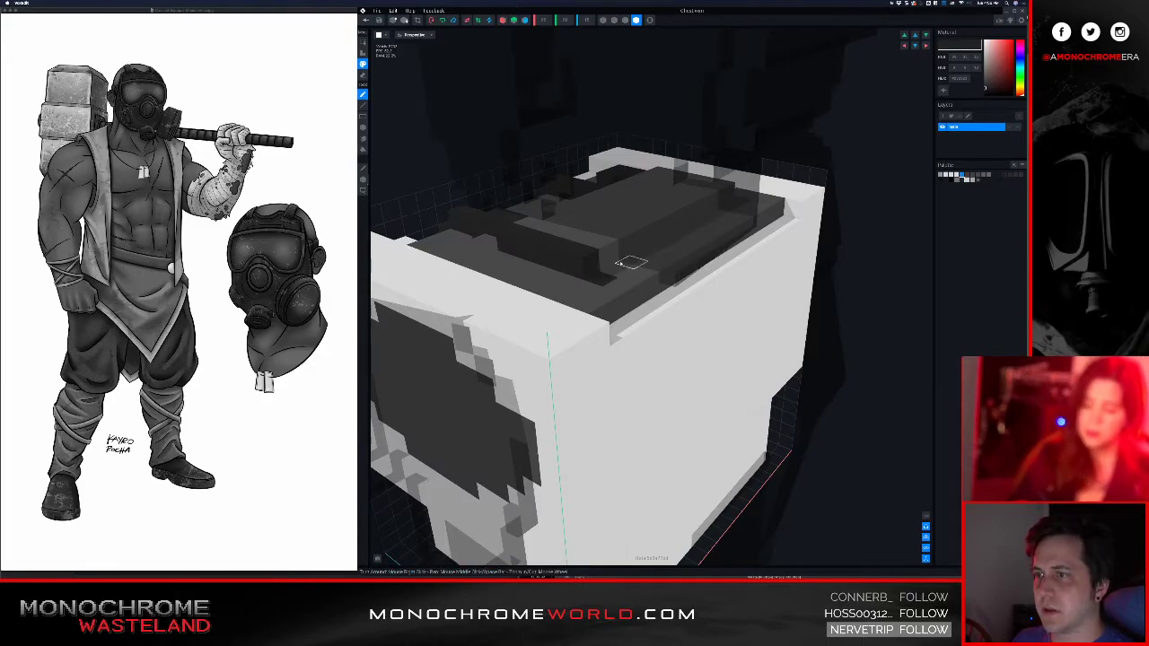
pyautogui.moveTo(735, 205); pyautogui.dragTo(735, 204, button='right')
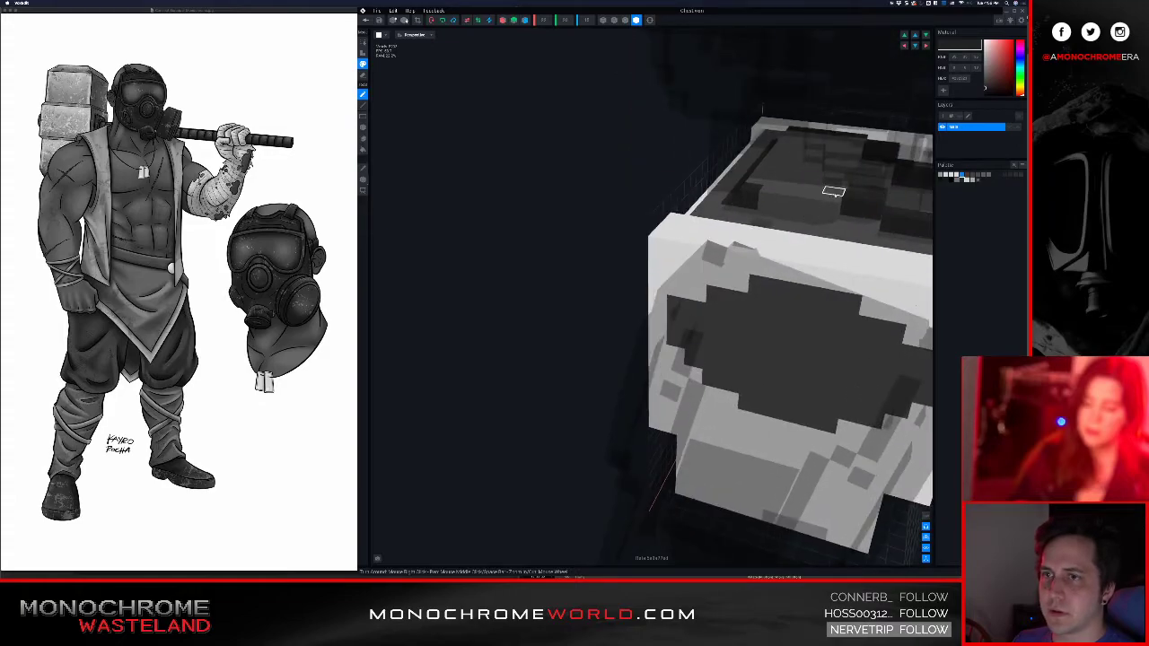
pyautogui.moveTo(791, 228); pyautogui.dragTo(819, 185, button='right')
pyautogui.scroll(-3, 789, 304)
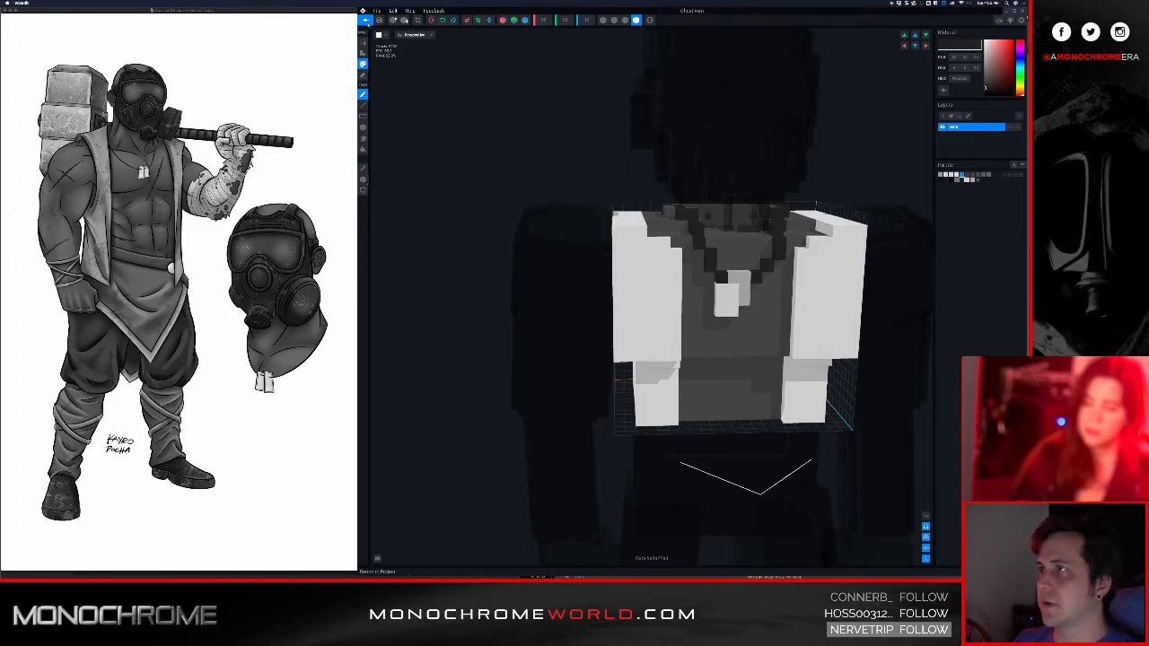
pyautogui.click(365, 20)
pyautogui.click(646, 171)
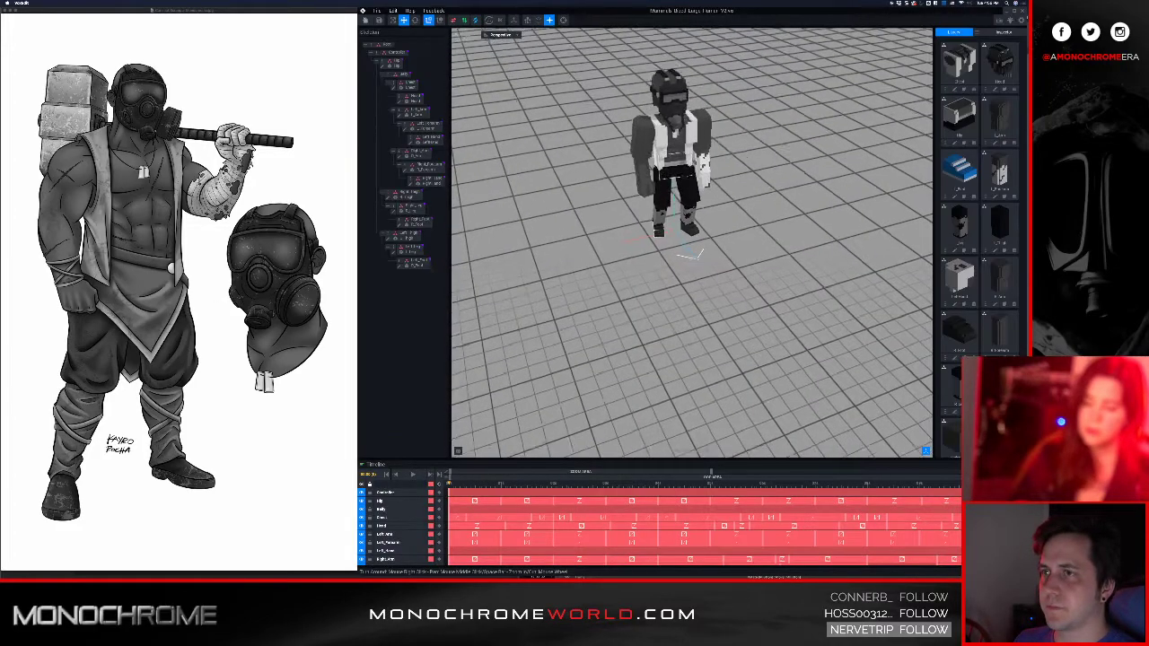
# - Examine the necklace, dog tags and mask on the assembled figure from the front
pyautogui.scroll(5, 677, 152)
pyautogui.moveTo(677, 152); pyautogui.dragTo(654, 237, button='middle')
pyautogui.scroll(-3, 654, 237)
pyautogui.moveTo(654, 237); pyautogui.dragTo(703, 262, button='right')
pyautogui.scroll(6, 665, 211)
pyautogui.moveTo(687, 164)
pyautogui.mouseDown(button='right')
pyautogui.moveTo(692, 125)
pyautogui.moveTo(693, 160)
pyautogui.mouseUp(button='right')
pyautogui.scroll(-6, 694, 134)
pyautogui.scroll(-4, 693, 152)
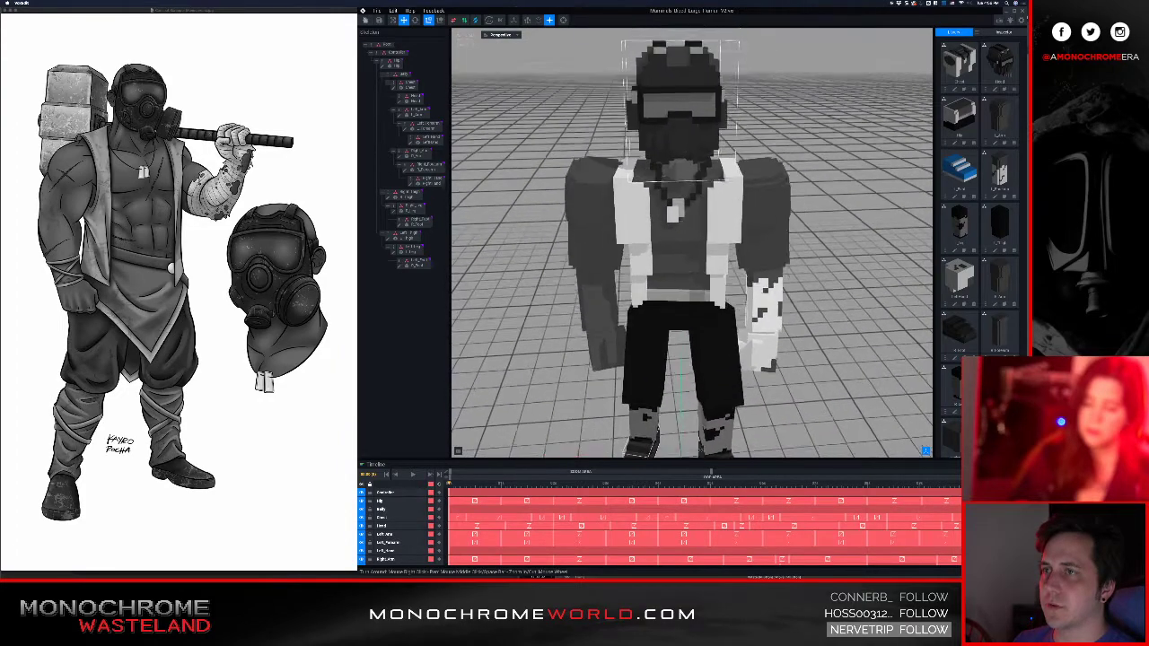
# - Open the head model and build up the upper front of the mask's lower canister with matching grey voxels
pyautogui.click(677, 128)
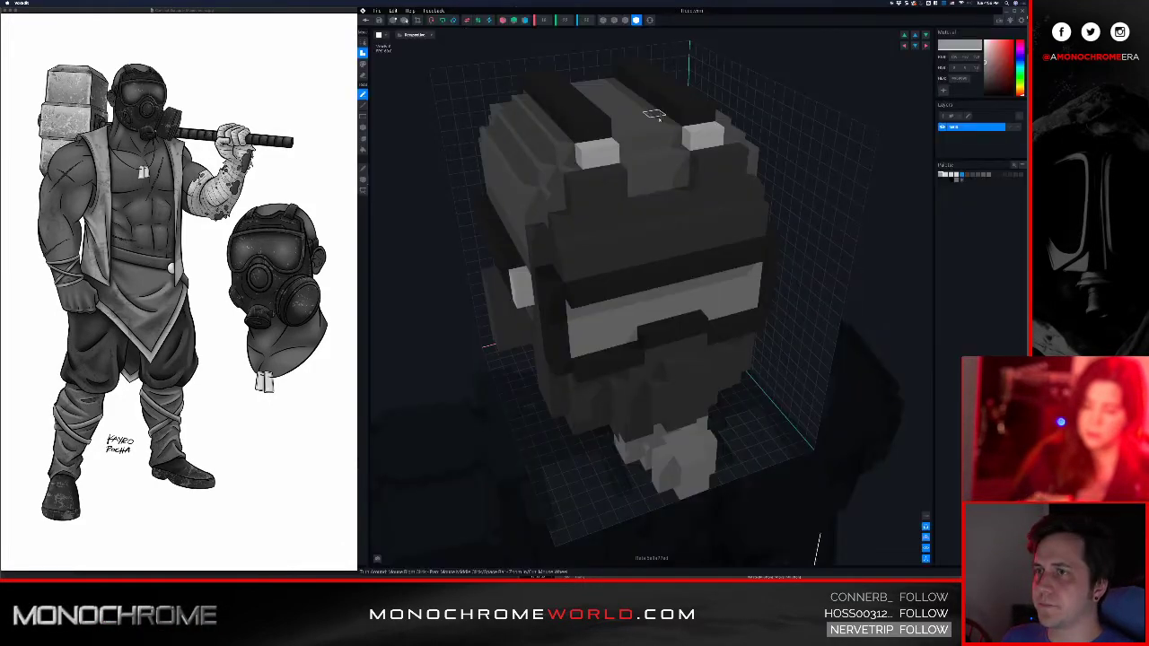
pyautogui.moveTo(654, 116); pyautogui.dragTo(704, 386, button='right')
pyautogui.moveTo(728, 426); pyautogui.dragTo(717, 358, button='middle')
pyautogui.scroll(-1, 717, 358)
pyautogui.moveTo(702, 378); pyautogui.dragTo(675, 349, button='right')
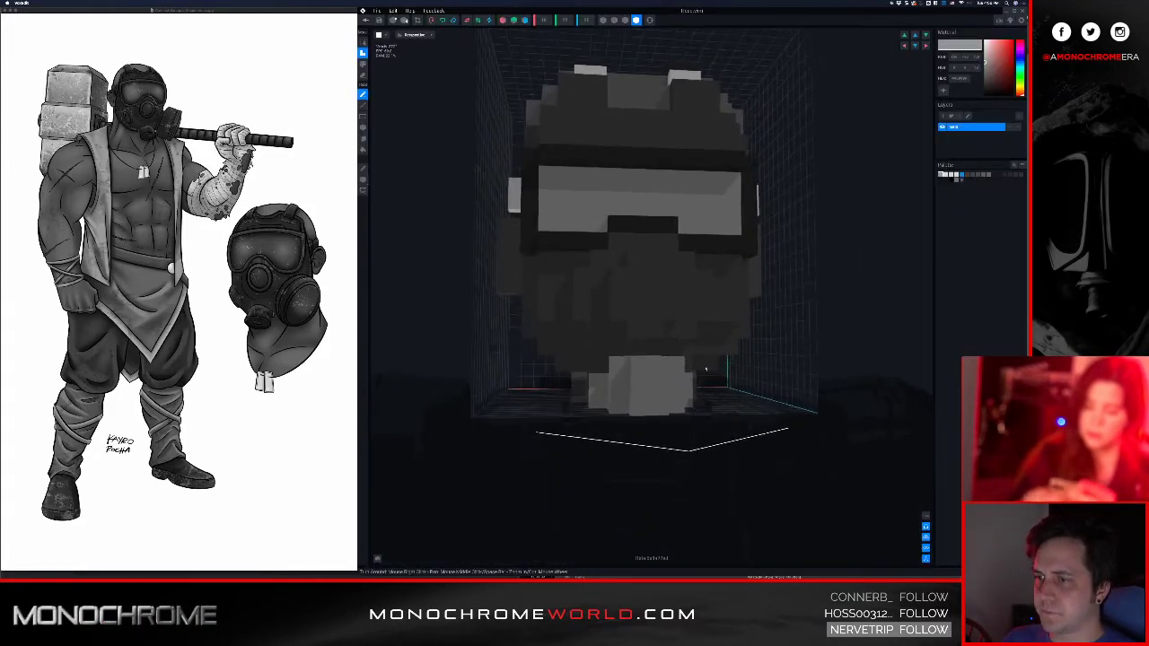
pyautogui.scroll(-2, 667, 397)
pyautogui.scroll(4, 667, 397)
pyautogui.moveTo(699, 394); pyautogui.dragTo(669, 381, button='right')
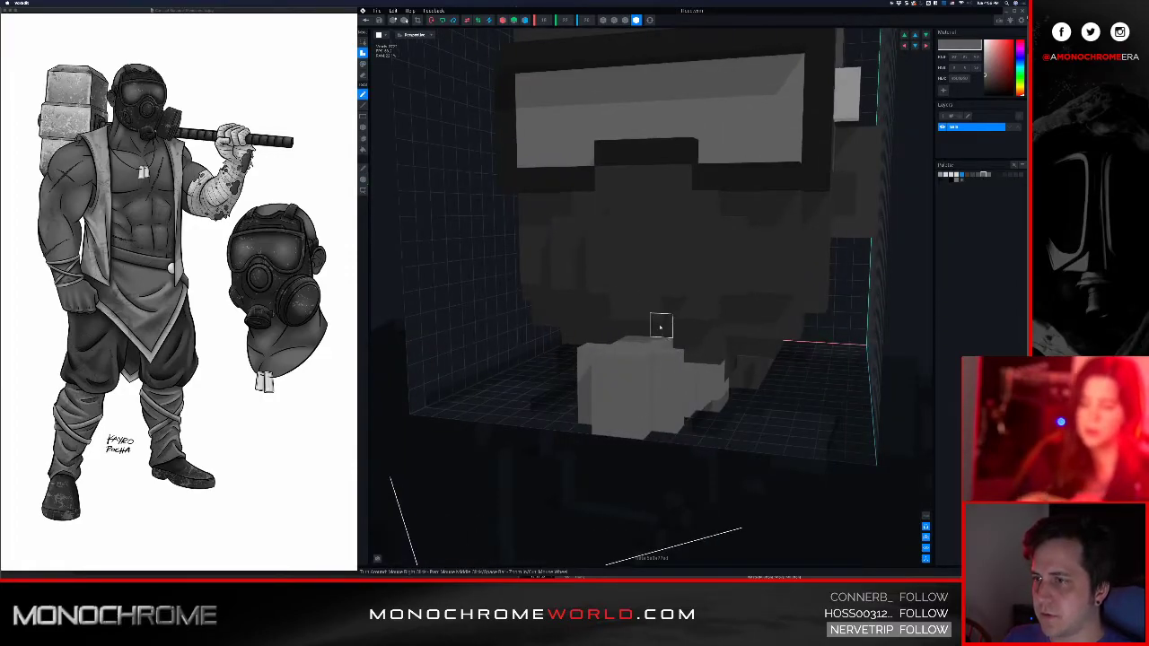
pyautogui.moveTo(628, 328); pyautogui.dragTo(751, 379, button='right')
pyautogui.scroll(3, 637, 332)
pyautogui.click(654, 381)
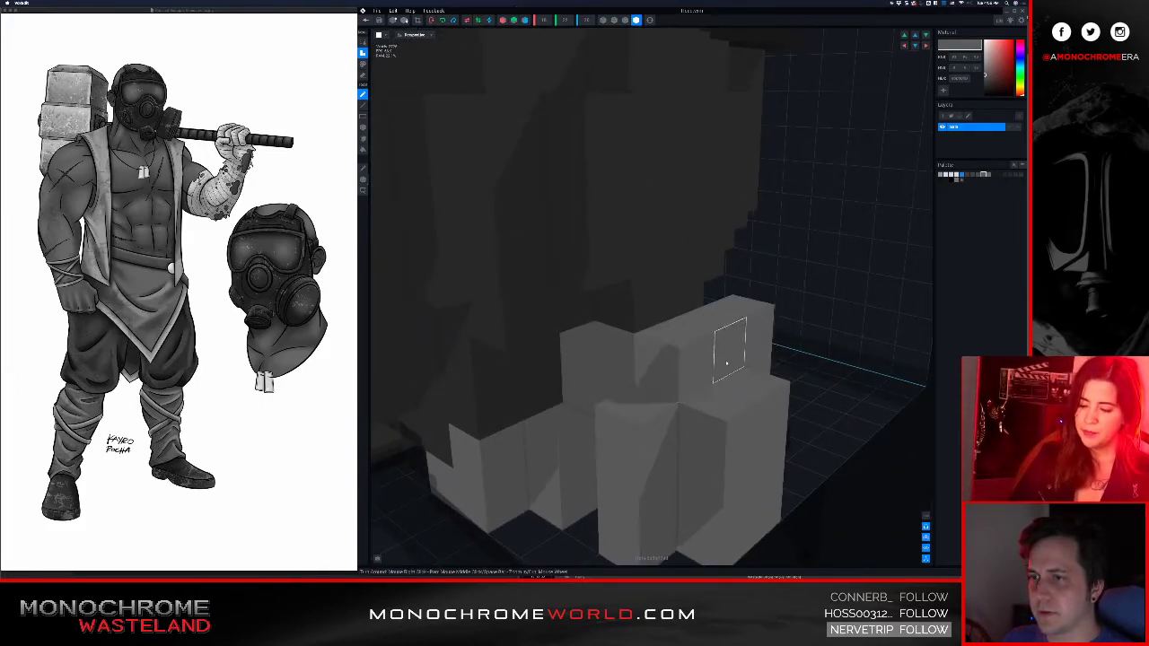
pyautogui.click(732, 345)
pyautogui.click(695, 364)
pyautogui.click(656, 373)
# - Erase the bottom front row and the protruding side corner voxels of the mask's lower canister
pyautogui.moveTo(659, 383); pyautogui.dragTo(691, 463, button='right')
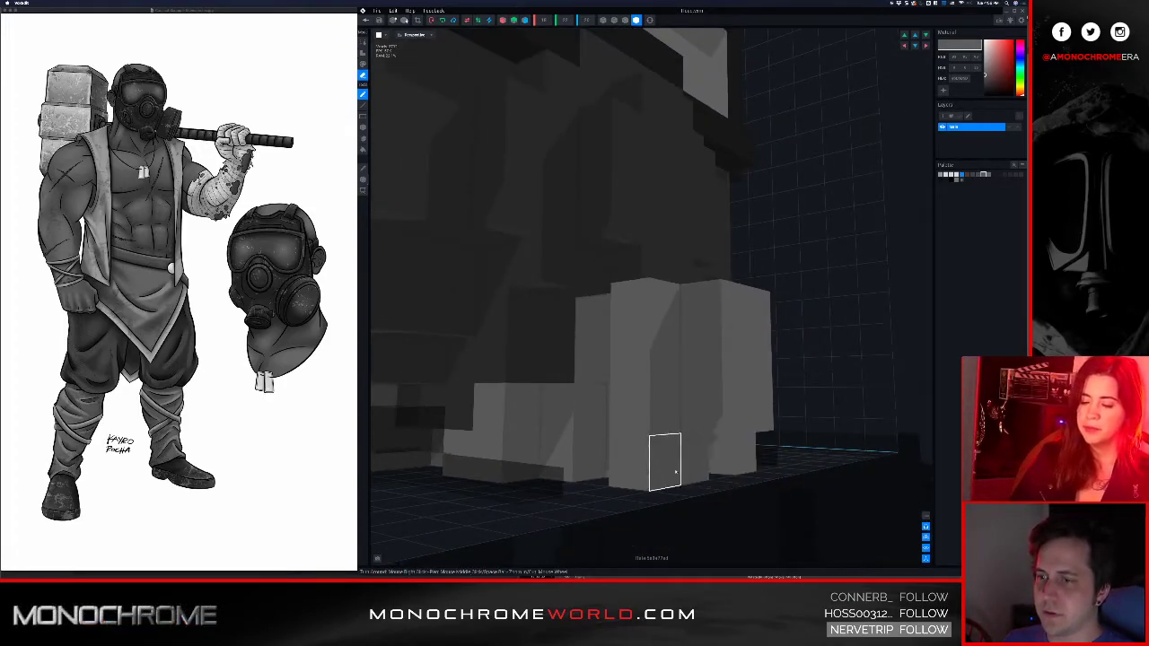
pyautogui.click(676, 471)
pyautogui.click(692, 470)
pyautogui.click(719, 464)
pyautogui.click(688, 465)
pyautogui.click(661, 464)
pyautogui.moveTo(708, 462); pyautogui.dragTo(714, 457, button='right')
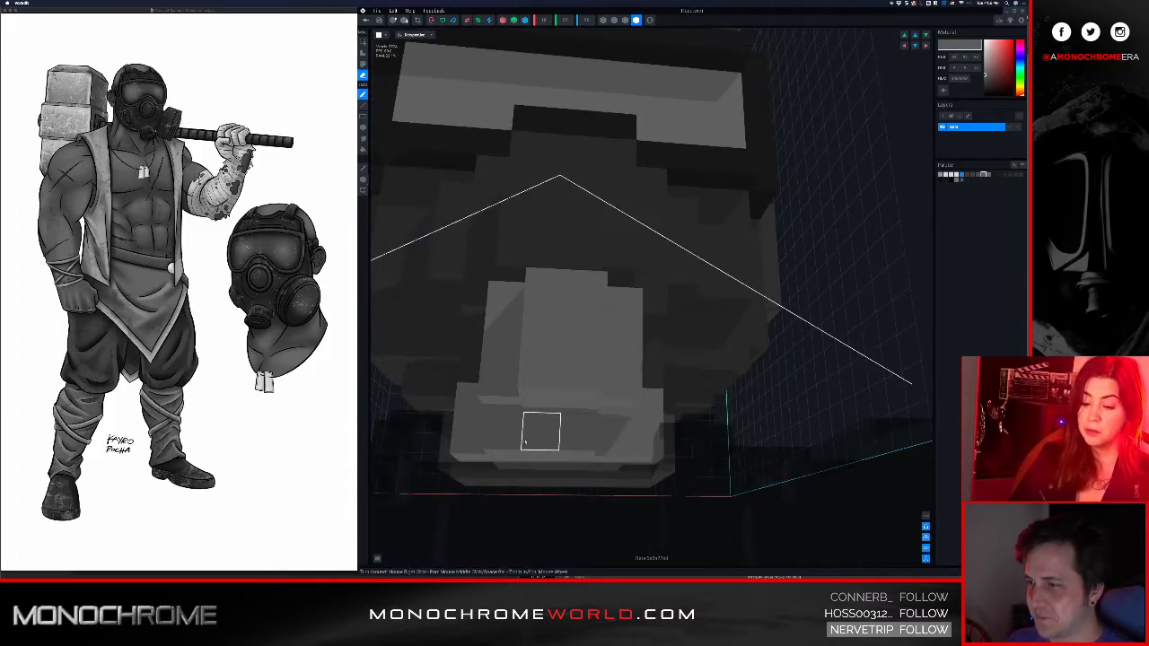
pyautogui.moveTo(515, 441); pyautogui.dragTo(520, 429, button='right')
pyautogui.click(476, 434)
pyautogui.moveTo(592, 426)
pyautogui.mouseDown(button='right')
pyautogui.moveTo(576, 422)
pyautogui.moveTo(677, 410)
pyautogui.moveTo(597, 363)
pyautogui.mouseUp(button='right')
pyautogui.click(658, 439)
pyautogui.moveTo(479, 389); pyautogui.dragTo(529, 366, button='right')
pyautogui.scroll(-4, 494, 384)
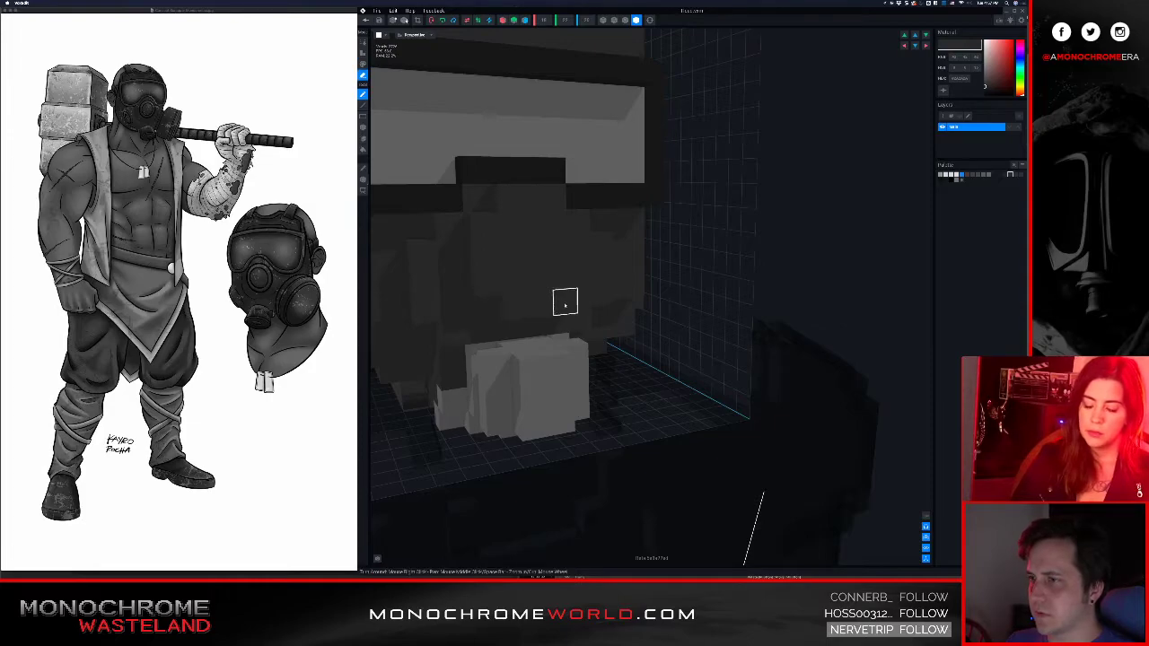
# - Show voxel edges to check the mask from several sides, and return to the assembled figure with the head model saved
pyautogui.click(625, 21)
pyautogui.scroll(-5, 588, 184)
pyautogui.moveTo(571, 236); pyautogui.dragTo(483, 334, button='right')
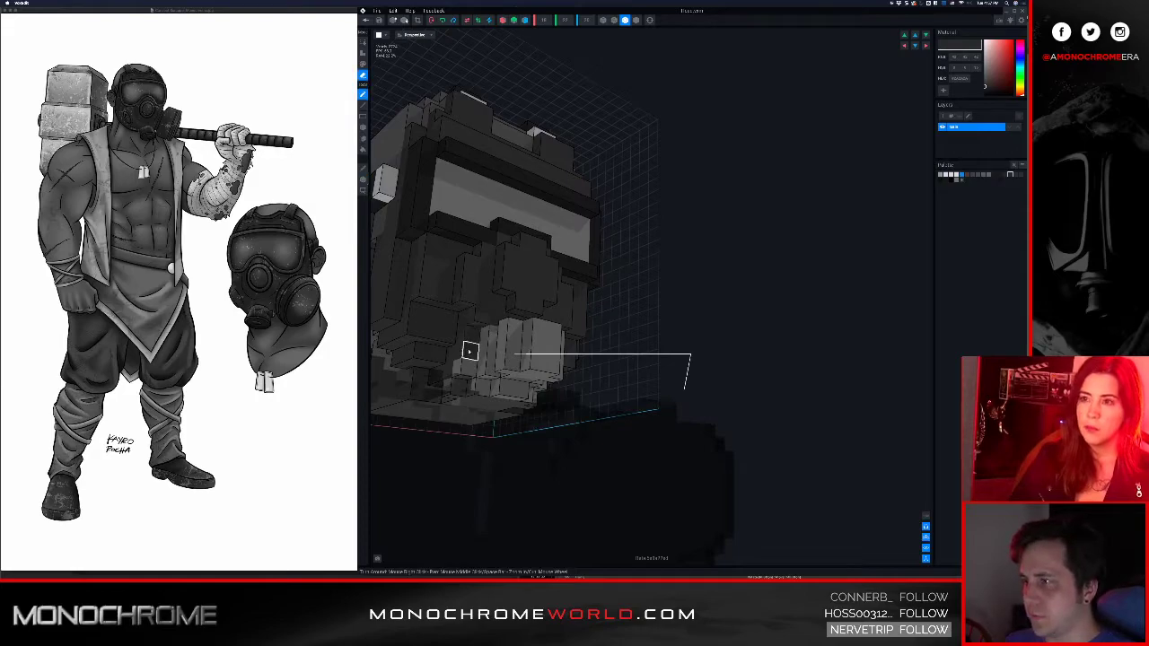
pyautogui.moveTo(468, 388); pyautogui.dragTo(526, 384, button='right')
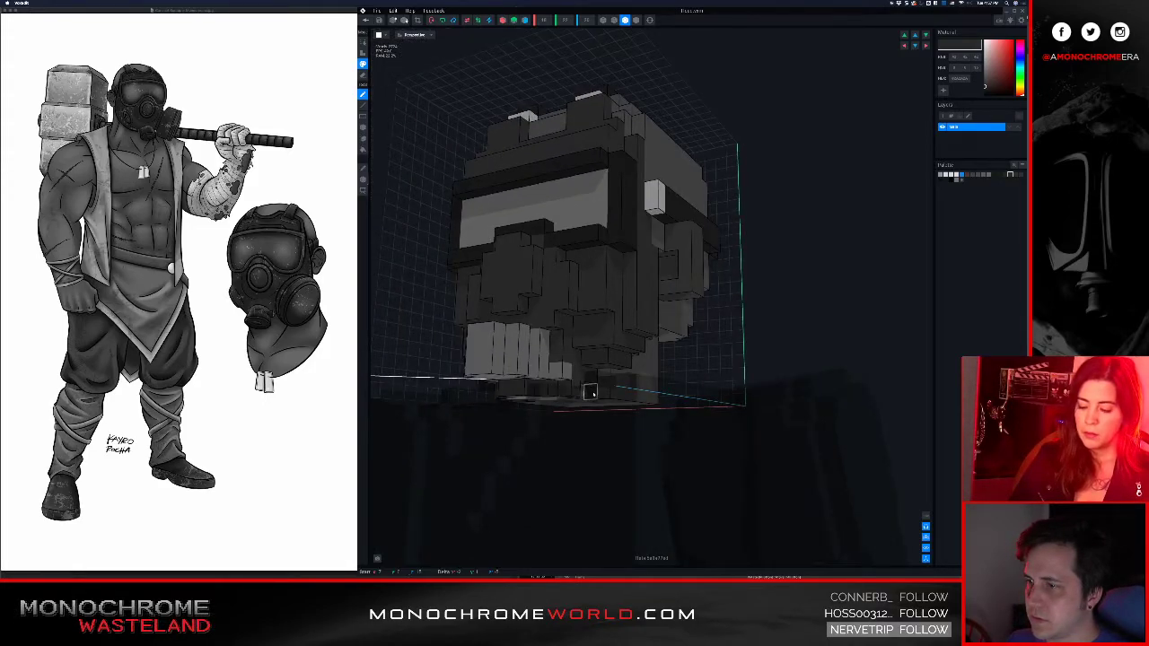
pyautogui.moveTo(567, 374); pyautogui.dragTo(448, 334, button='right')
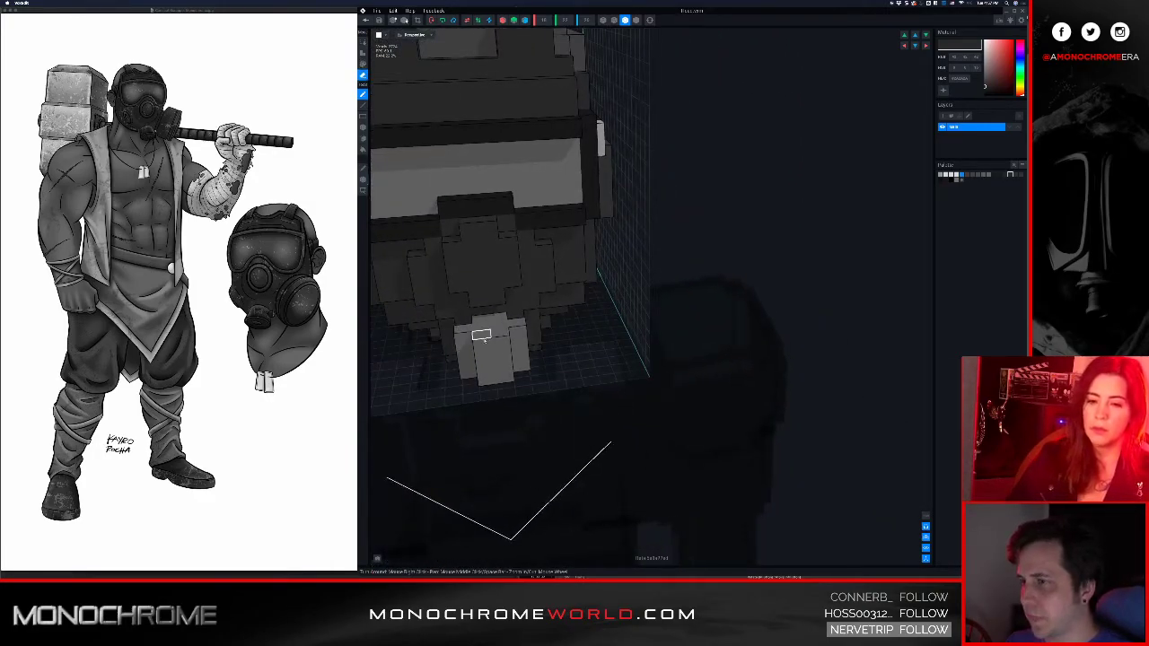
pyautogui.moveTo(502, 360); pyautogui.dragTo(446, 361, button='right')
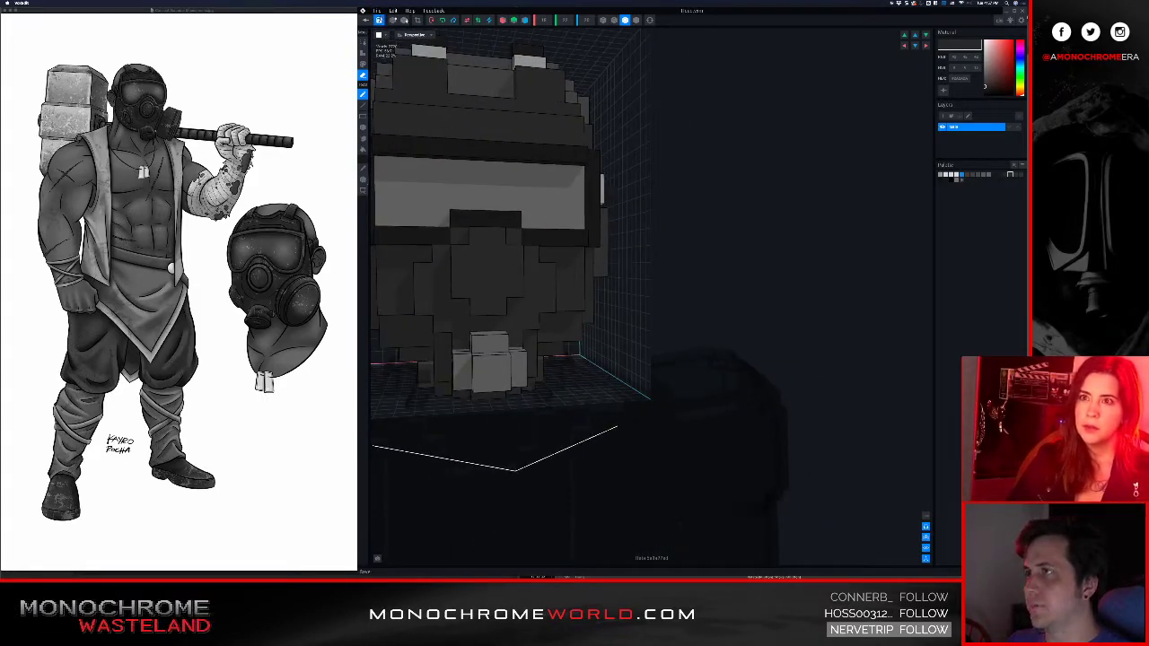
pyautogui.click(365, 19)
pyautogui.click(644, 173)
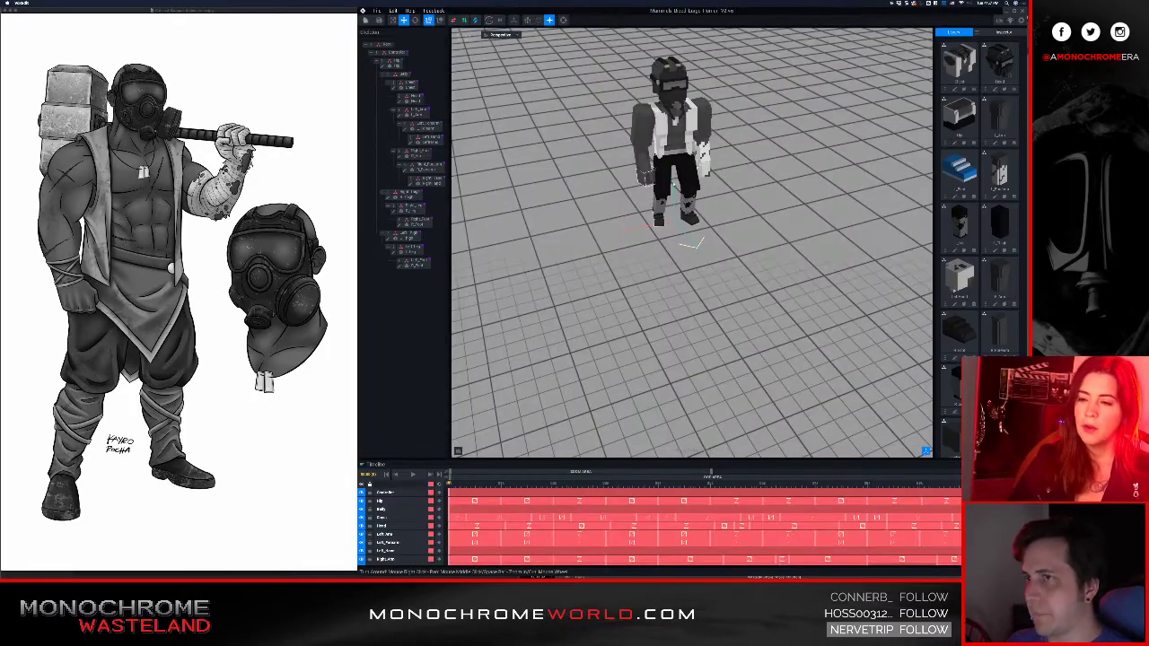
# - Examine the reshaped mask canister up close and against the whole assembled figure from the front
pyautogui.scroll(5, 718, 179)
pyautogui.moveTo(758, 216); pyautogui.dragTo(805, 247, button='right')
pyautogui.scroll(4, 794, 248)
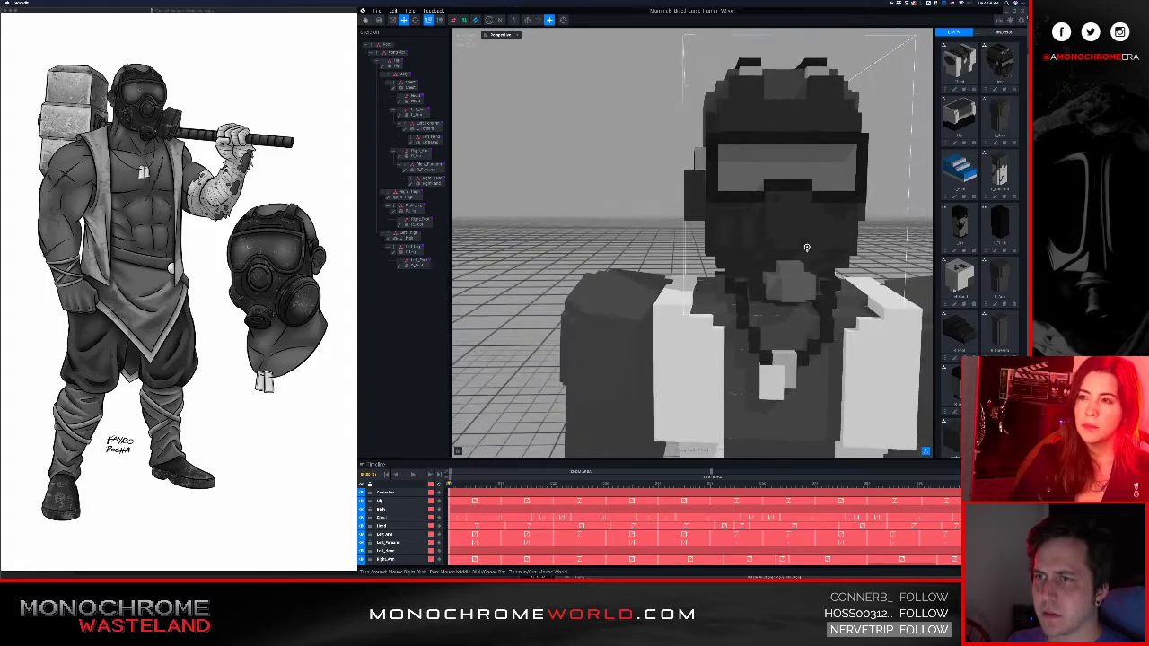
pyautogui.moveTo(805, 248); pyautogui.dragTo(709, 212, button='middle')
pyautogui.scroll(-6, 692, 242)
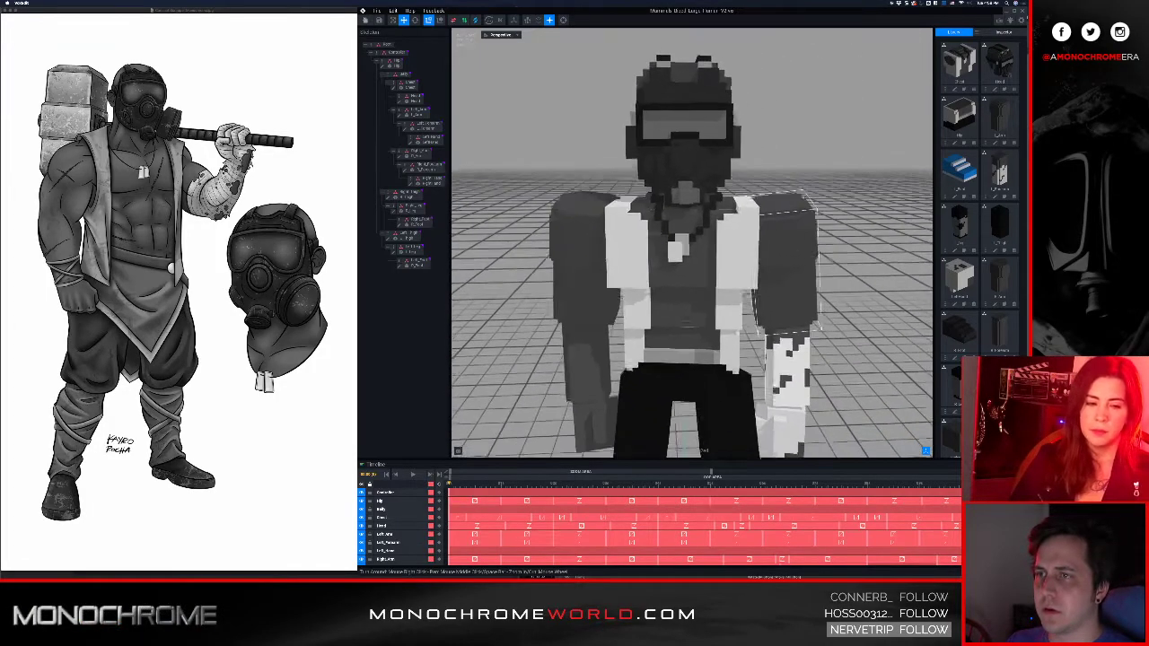
pyautogui.moveTo(801, 300); pyautogui.dragTo(731, 255, button='middle')
pyautogui.scroll(3, 731, 255)
pyautogui.moveTo(731, 253); pyautogui.dragTo(732, 257, button='right')
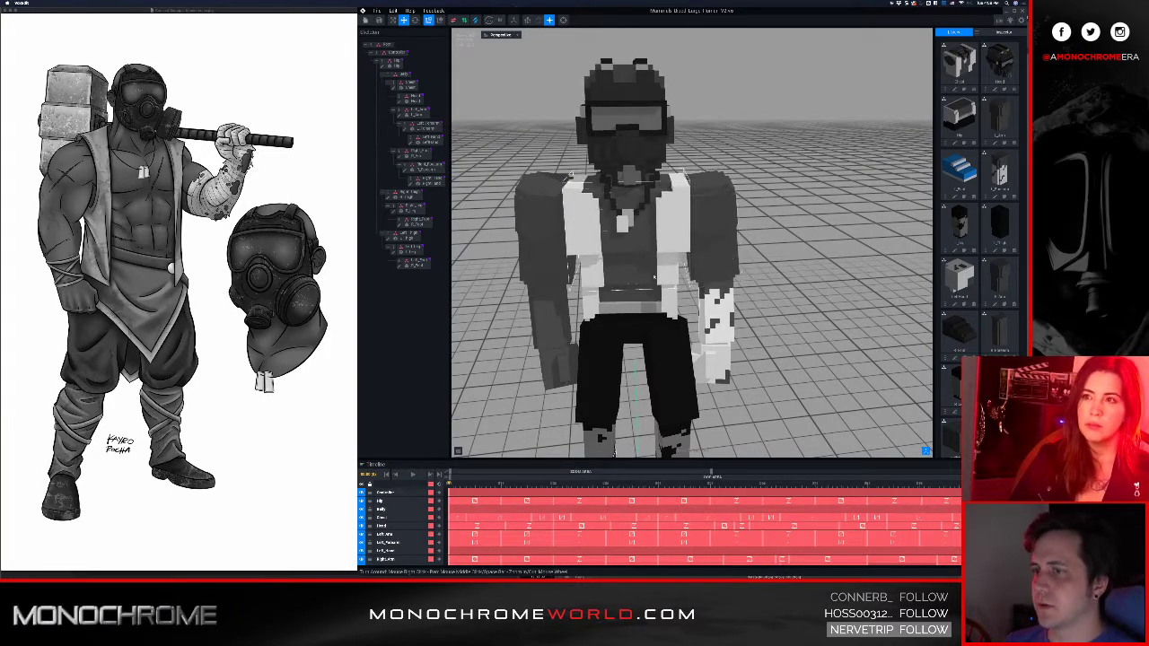
pyautogui.moveTo(626, 314); pyautogui.dragTo(659, 279, button='middle')
pyautogui.scroll(-2, 659, 280)
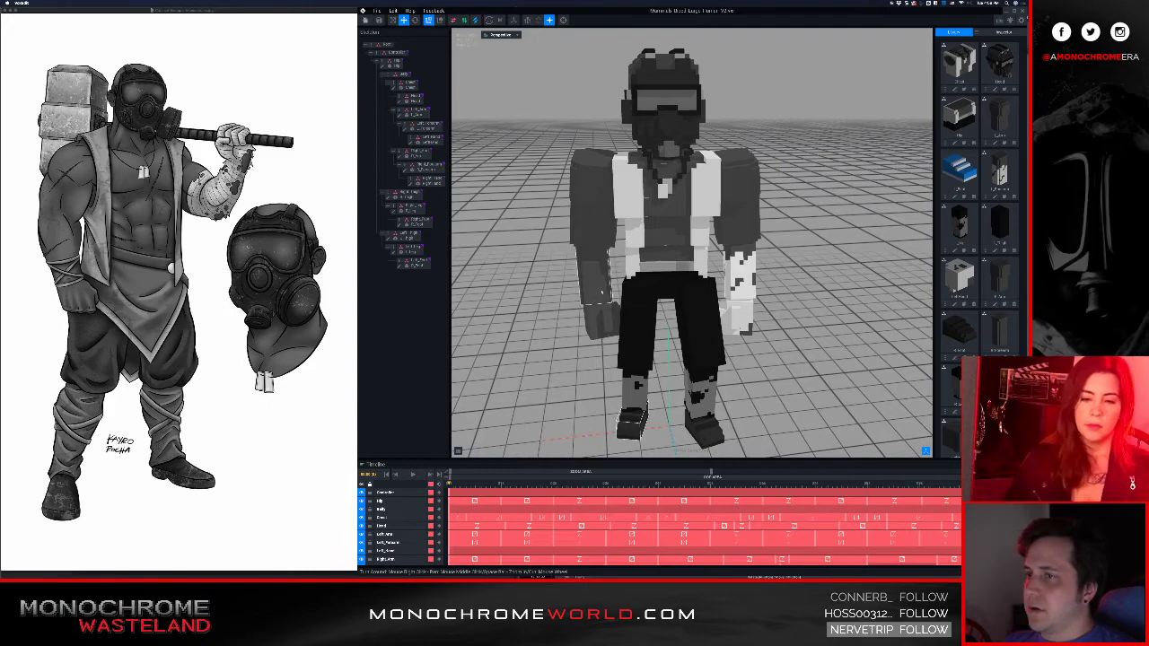
# - Open the character's right forearm model, deepen its volume and build two raised light wrap bands across the lower front
pyautogui.click(570, 215)
pyautogui.click(405, 171)
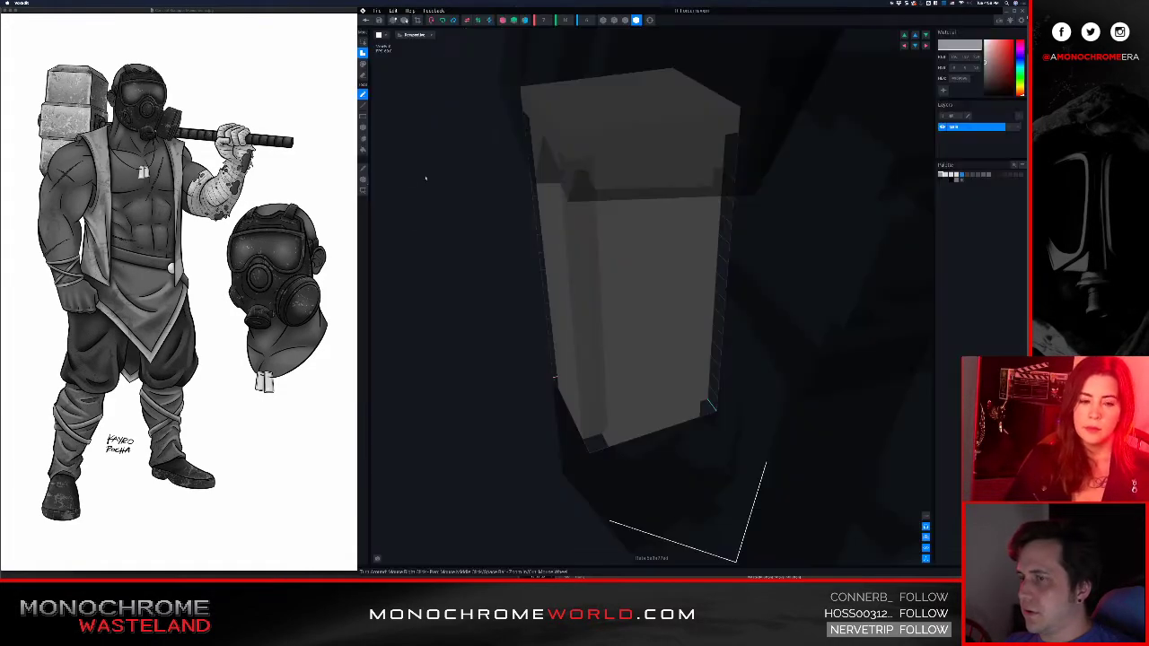
pyautogui.moveTo(613, 321); pyautogui.dragTo(644, 353, button='right')
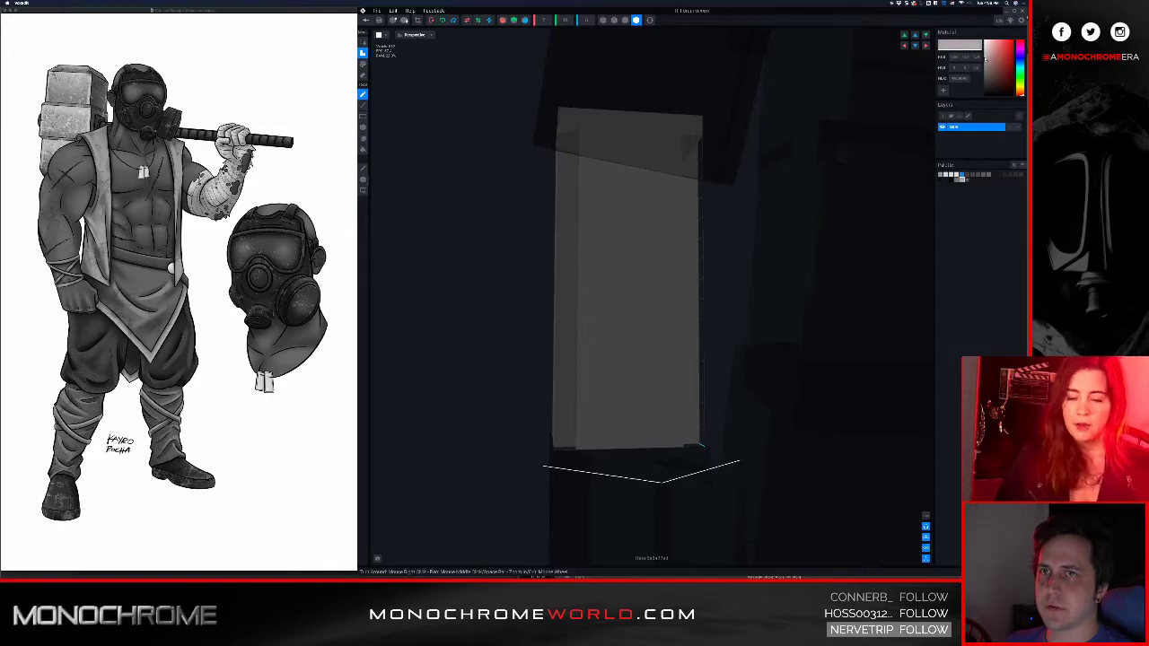
pyautogui.moveTo(628, 288); pyautogui.dragTo(630, 287, button='right')
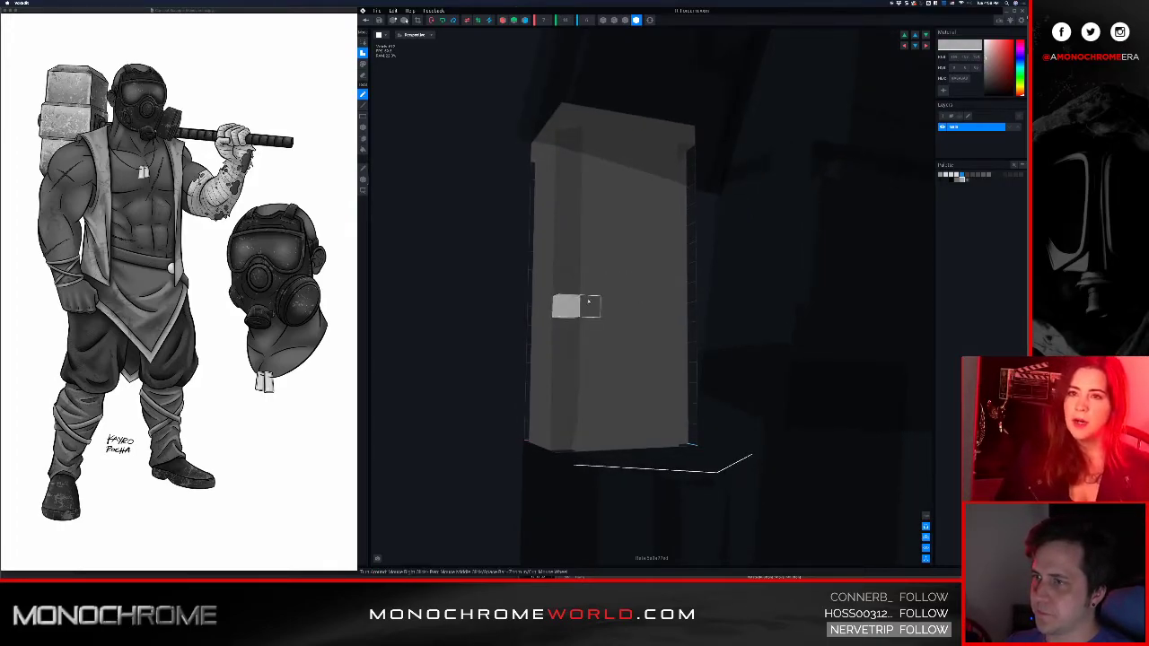
pyautogui.moveTo(621, 307); pyautogui.dragTo(613, 296, button='right')
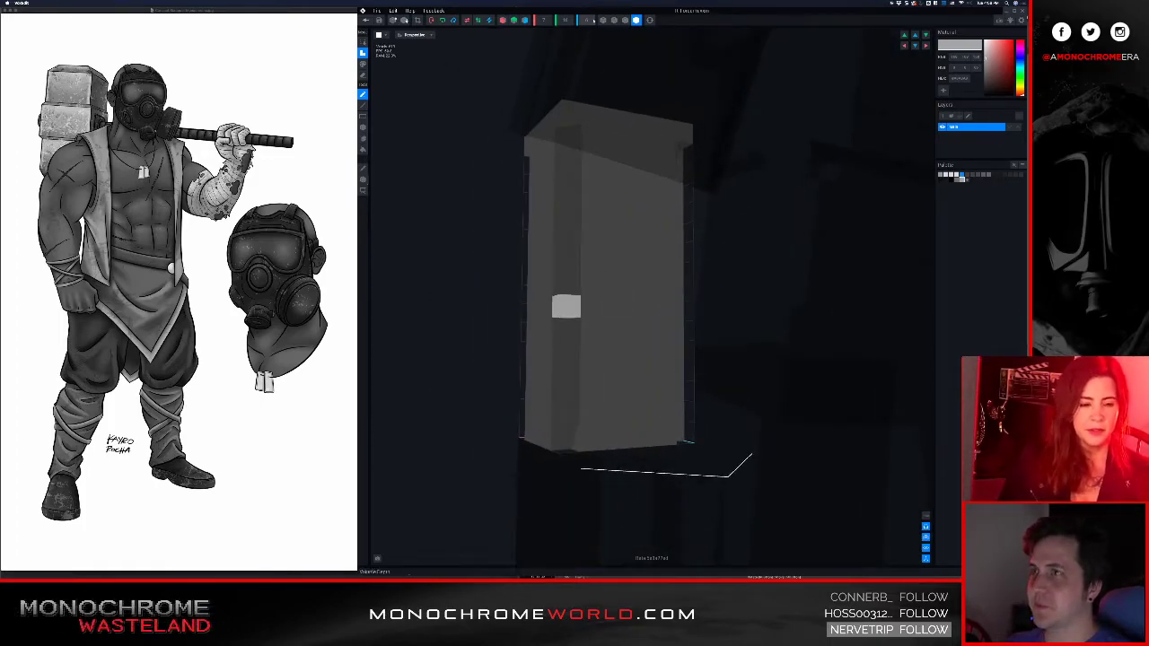
pyautogui.press('Return')
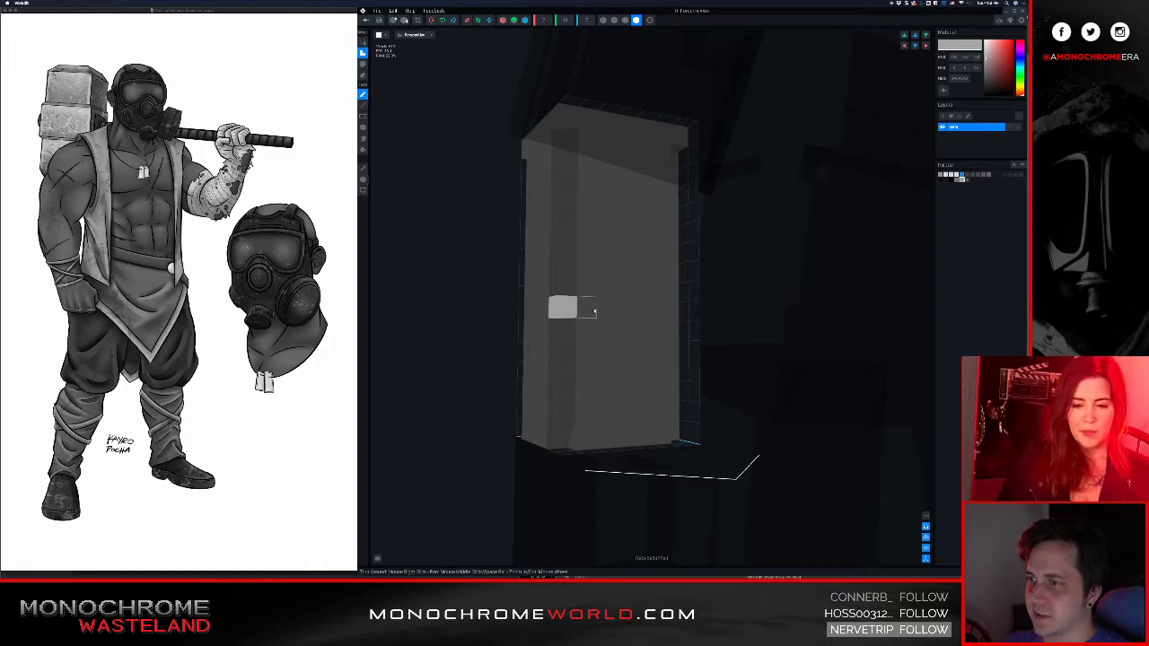
pyautogui.moveTo(658, 312); pyautogui.dragTo(583, 371, button='right')
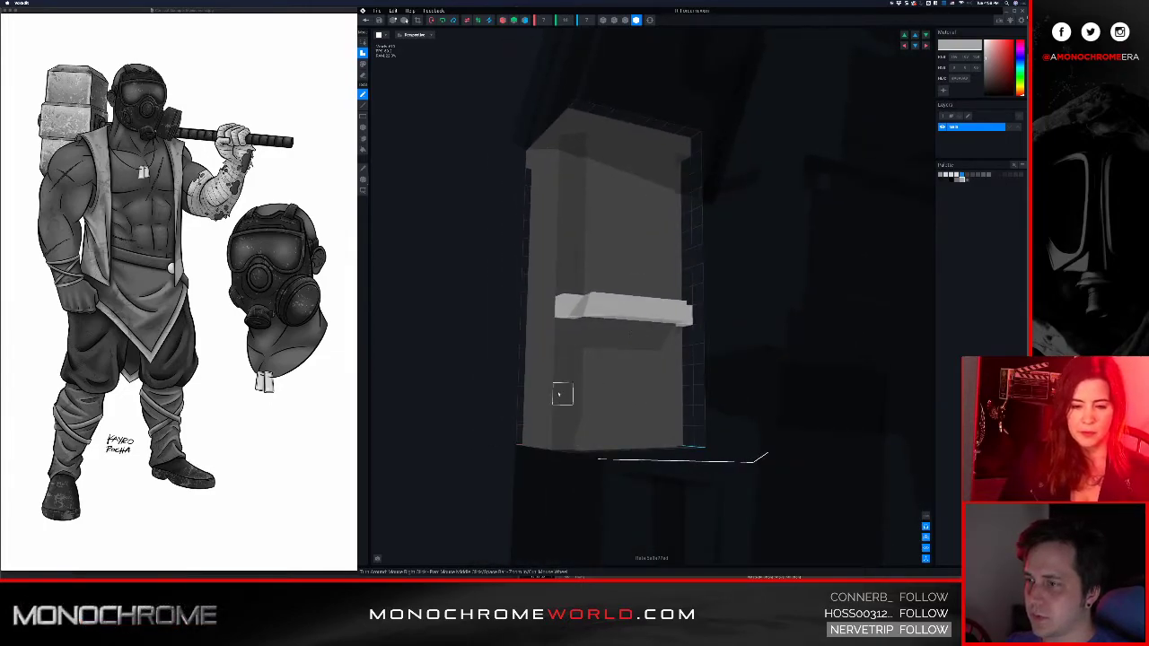
pyautogui.moveTo(583, 393); pyautogui.dragTo(674, 393)
pyautogui.moveTo(674, 393); pyautogui.dragTo(617, 357, button='right')
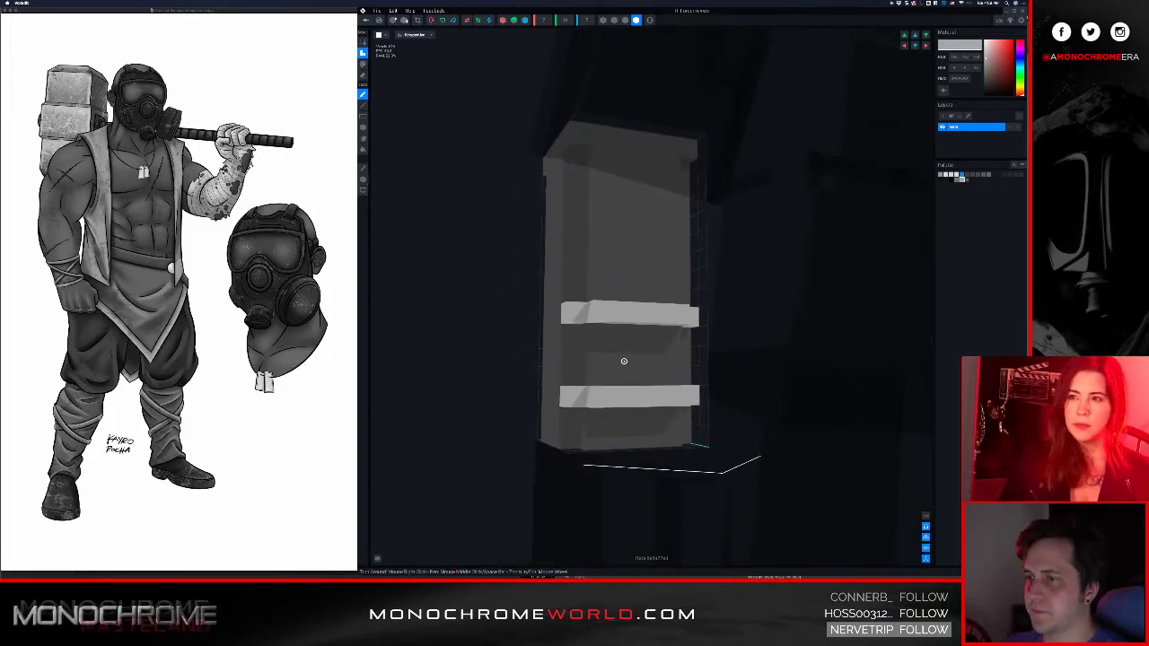
pyautogui.moveTo(578, 339); pyautogui.dragTo(651, 374)
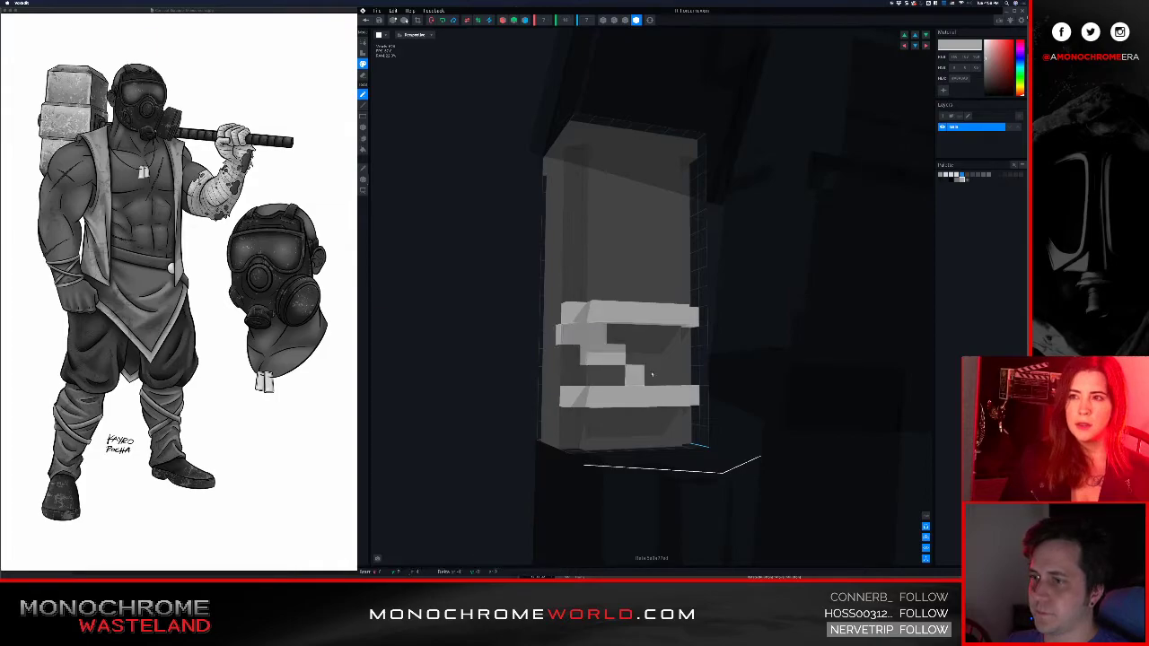
pyautogui.hotkey('ctrl', 'z')
pyautogui.moveTo(599, 339); pyautogui.dragTo(673, 377)
pyautogui.hotkey('ctrl', 'z')
# - Fill the gap between the two forearm bands with light voxels to form one solid wrap across the front
pyautogui.moveTo(580, 340); pyautogui.dragTo(580, 370)
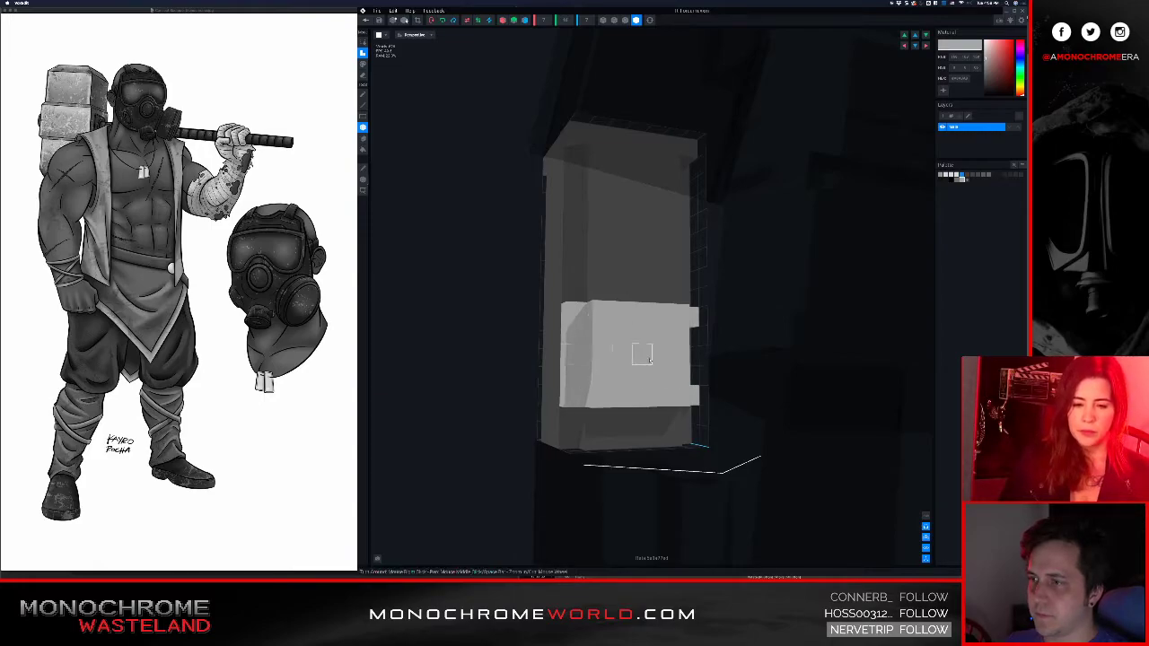
pyautogui.moveTo(650, 360); pyautogui.dragTo(649, 358, button='right')
pyautogui.moveTo(714, 337); pyautogui.dragTo(712, 372)
pyautogui.moveTo(641, 352); pyautogui.dragTo(585, 354, button='right')
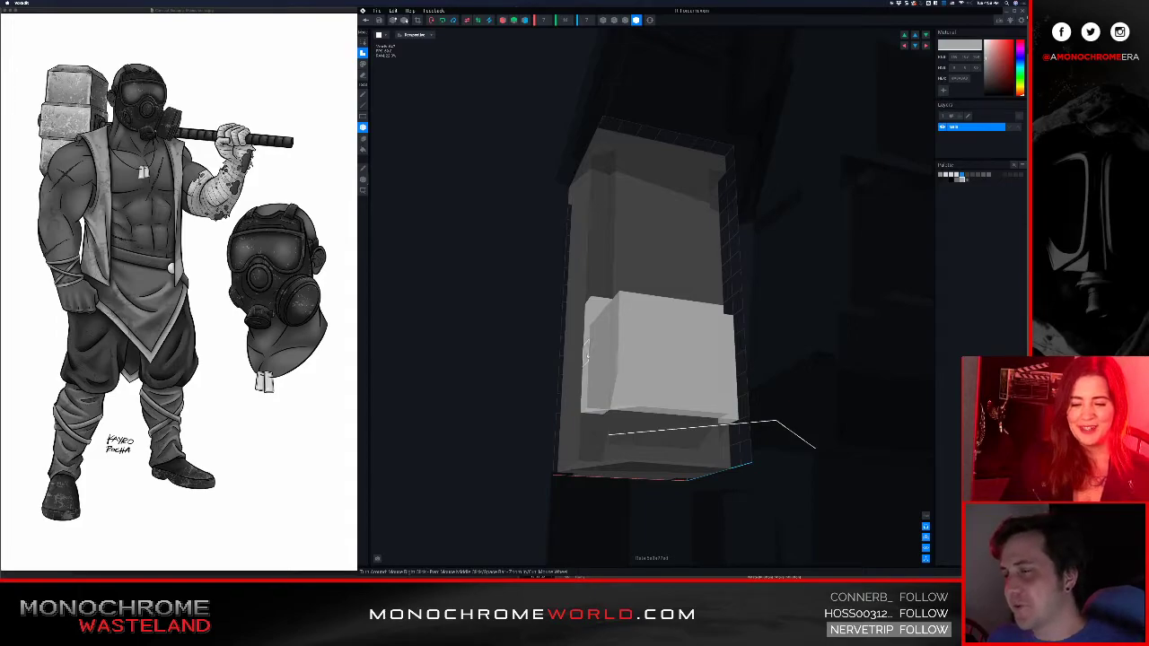
# - Extend the light wrap around the forearm's outer side and back at the same height
pyautogui.moveTo(585, 353); pyautogui.dragTo(587, 351, button='right')
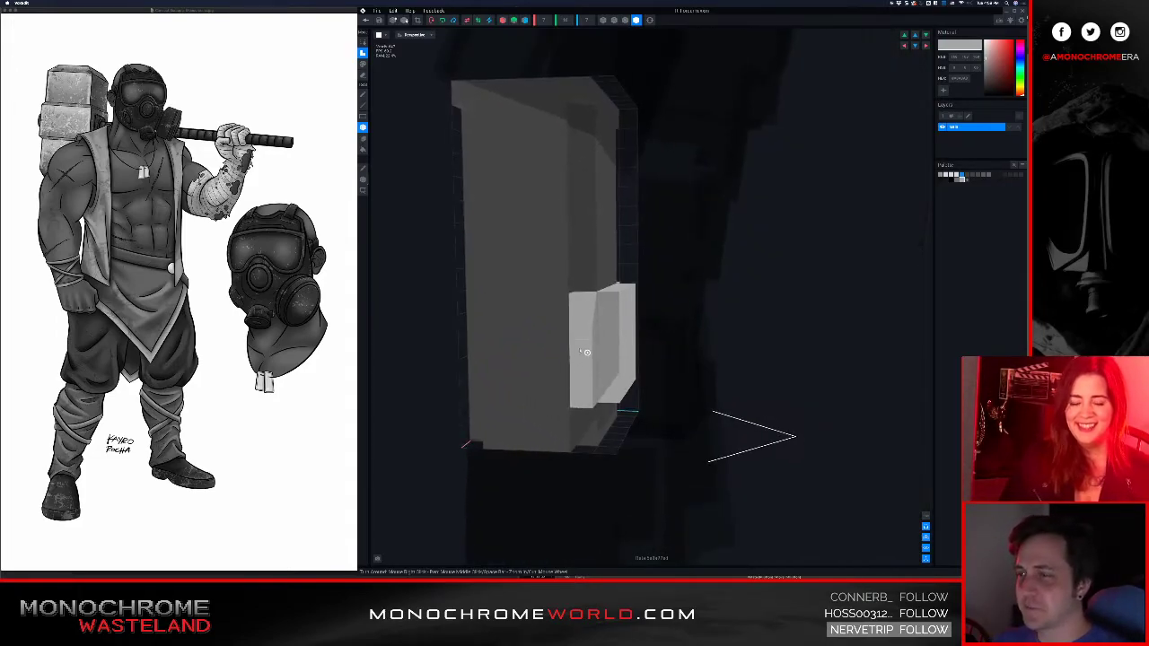
pyautogui.moveTo(559, 330); pyautogui.dragTo(578, 335, button='middle')
pyautogui.scroll(2, 524, 335)
pyautogui.moveTo(524, 335); pyautogui.dragTo(573, 323, button='right')
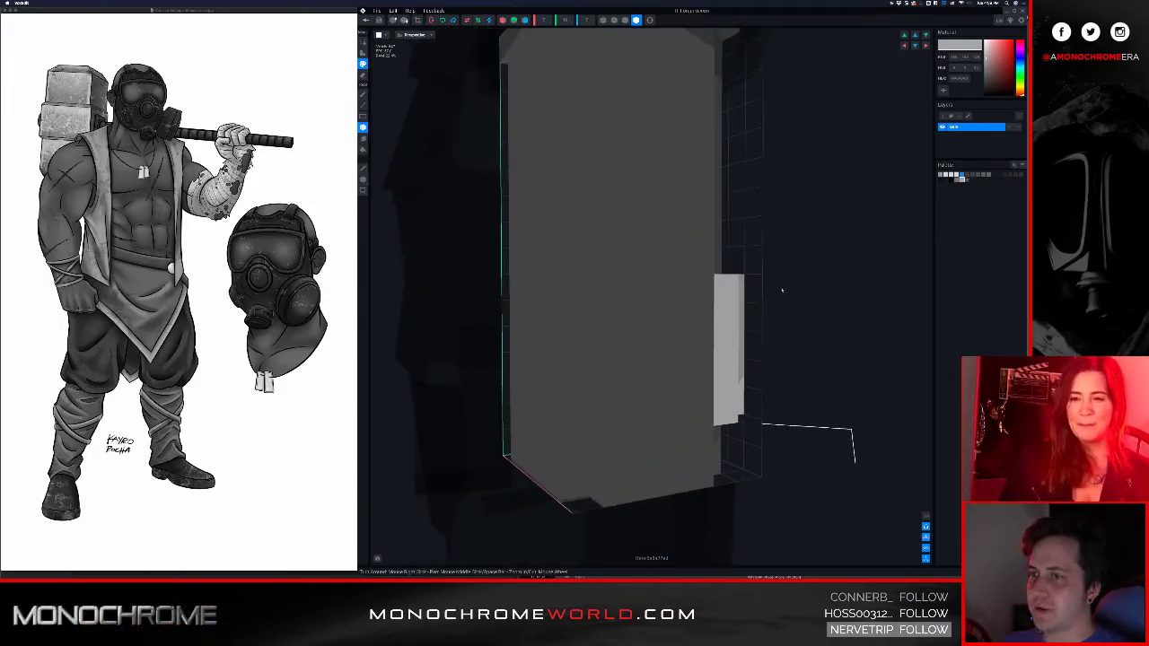
pyautogui.moveTo(711, 300); pyautogui.dragTo(607, 420)
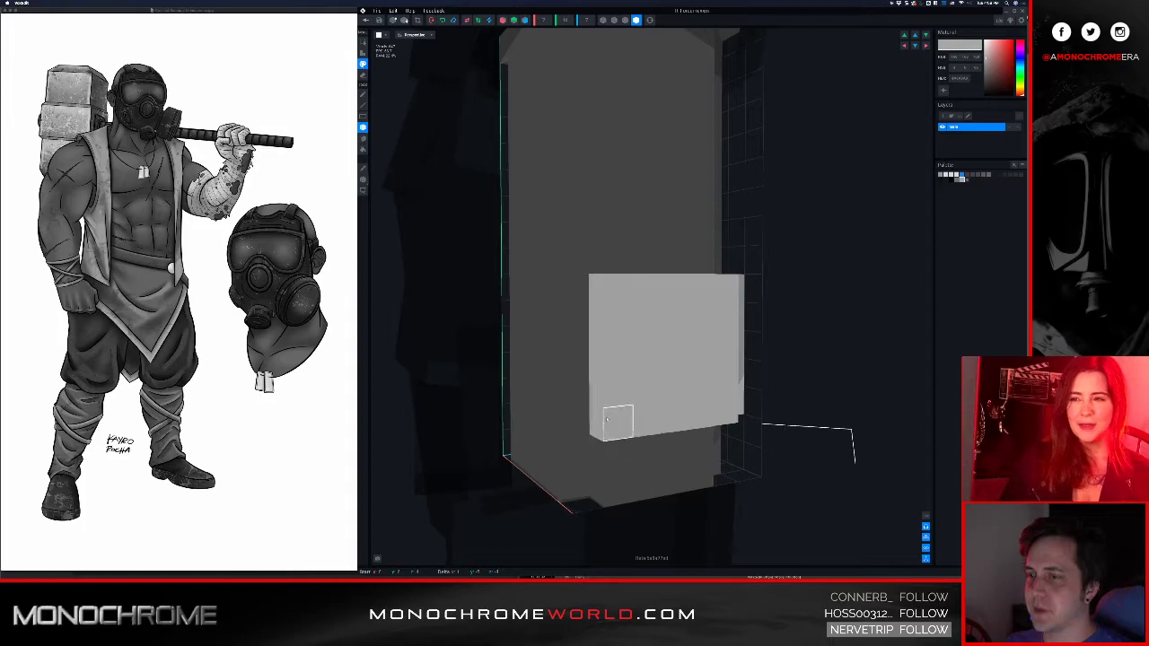
pyautogui.moveTo(596, 411)
pyautogui.mouseDown(button='right')
pyautogui.moveTo(479, 371)
pyautogui.moveTo(456, 307)
pyautogui.mouseUp(button='right')
pyautogui.moveTo(432, 302); pyautogui.dragTo(583, 377)
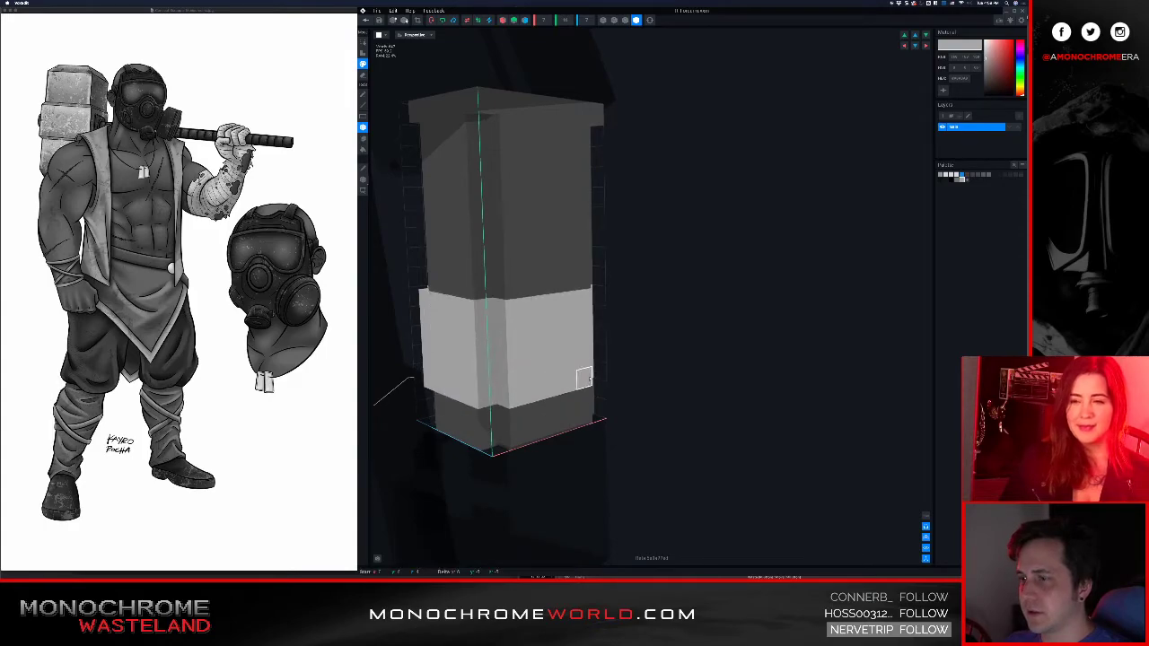
pyautogui.moveTo(590, 379); pyautogui.dragTo(576, 372, button='right')
# - Widen the forearm model's volume to make room for raised wrap voxels on the remaining side
pyautogui.moveTo(574, 372); pyautogui.dragTo(801, 196, button='right')
pyautogui.moveTo(600, 207); pyautogui.dragTo(590, 209, button='right')
pyautogui.moveTo(779, 229); pyautogui.dragTo(678, 250, button='middle')
pyautogui.moveTo(677, 250); pyautogui.dragTo(677, 252, button='right')
pyautogui.scroll(-3, 681, 257)
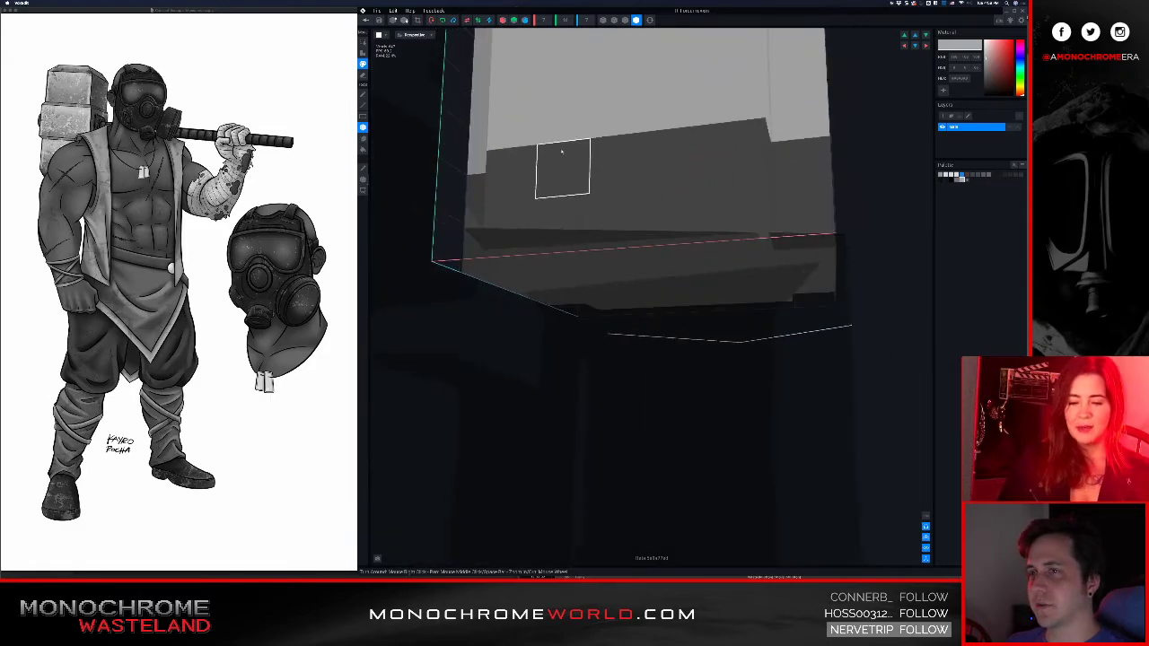
pyautogui.moveTo(558, 159)
pyautogui.mouseDown(button='right')
pyautogui.moveTo(609, 208)
pyautogui.moveTo(595, 220)
pyautogui.mouseUp(button='right')
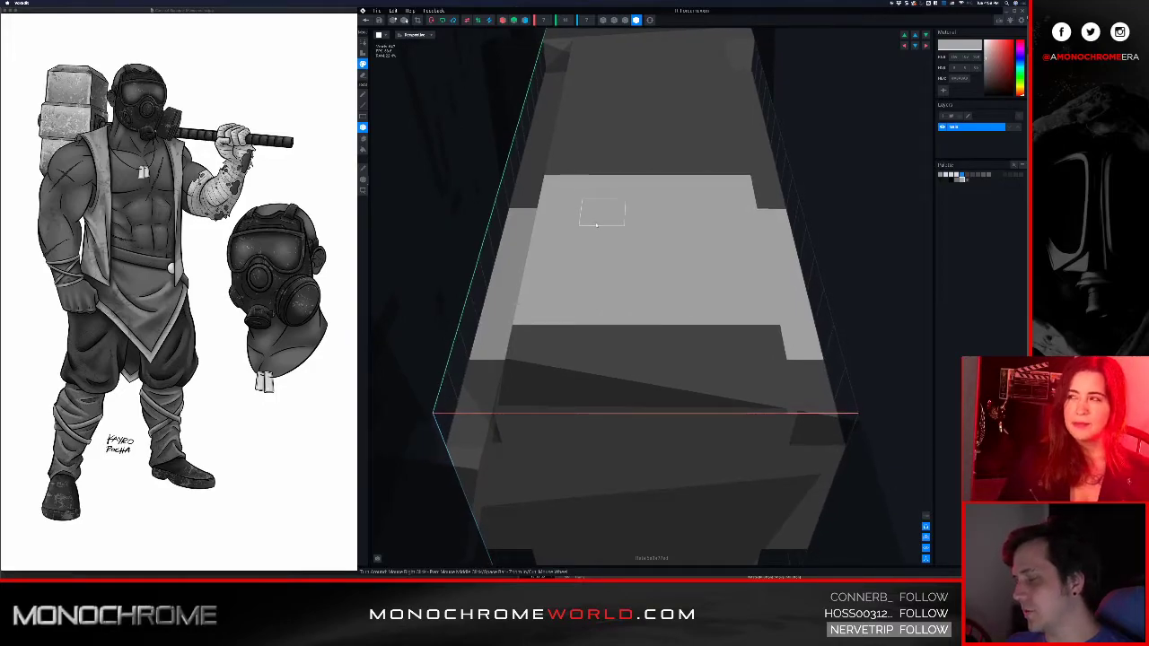
pyautogui.moveTo(613, 276); pyautogui.dragTo(614, 277, button='right')
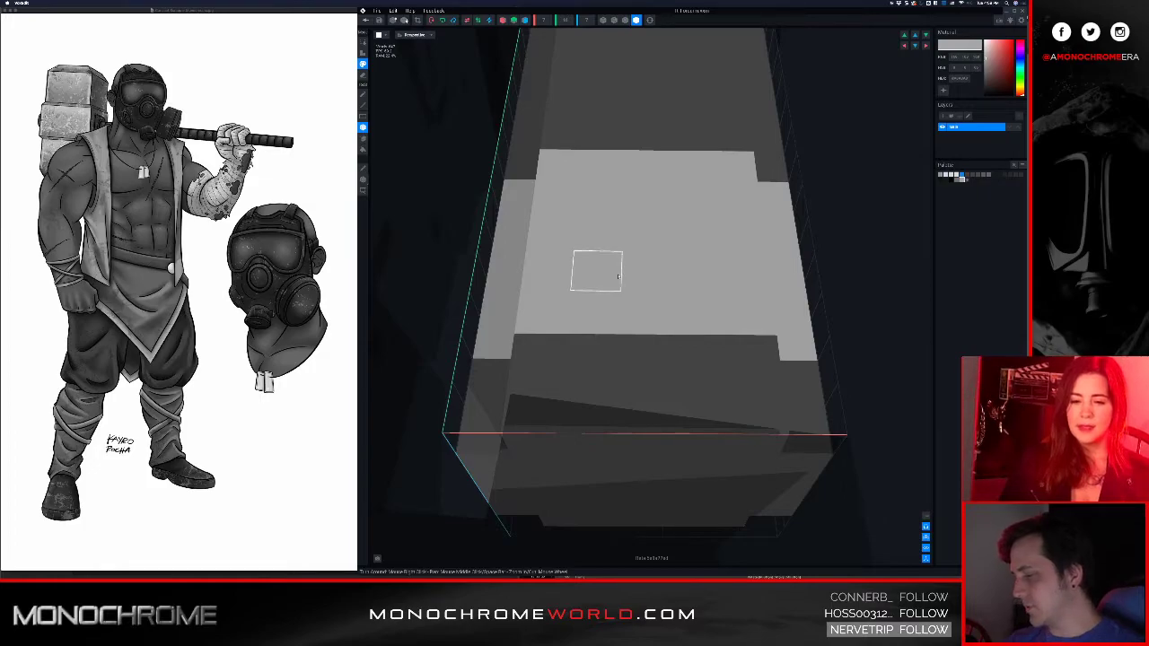
pyautogui.moveTo(657, 287); pyautogui.dragTo(576, 109, button='right')
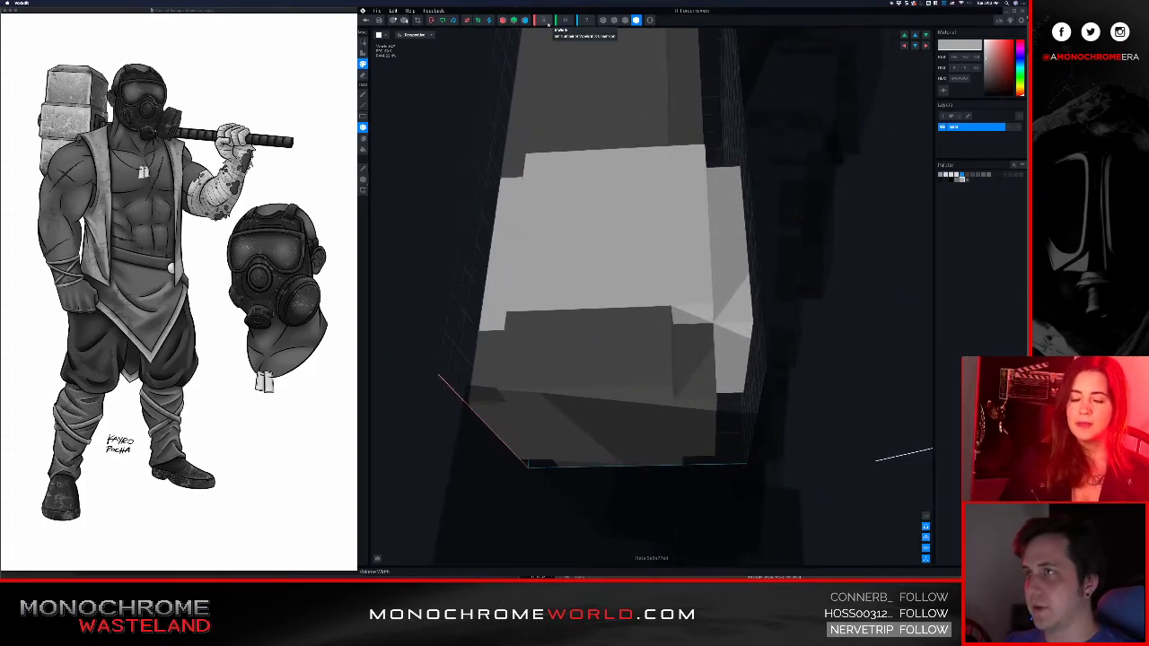
pyautogui.moveTo(529, 294); pyautogui.dragTo(541, 299, button='right')
pyautogui.scroll(-2, 543, 299)
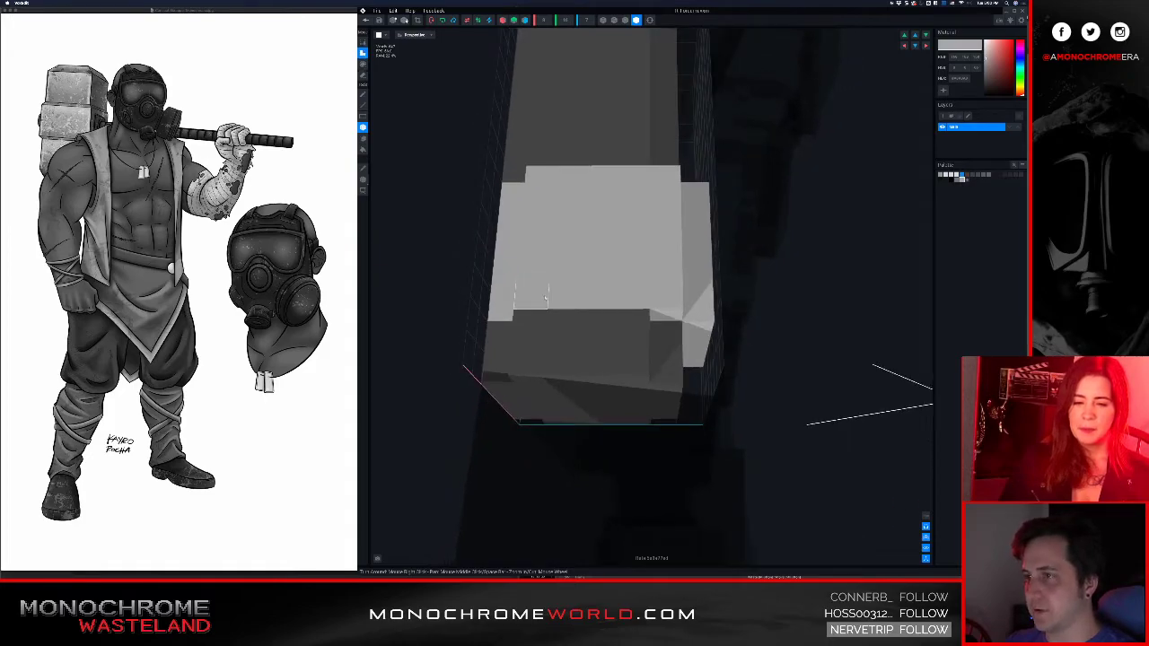
# - Shift all of the forearm's voxels one voxel across the widened volume and move the pivot the same way
pyautogui.moveTo(542, 180); pyautogui.dragTo(592, 268)
pyautogui.moveTo(631, 297); pyautogui.dragTo(500, 197, button='right')
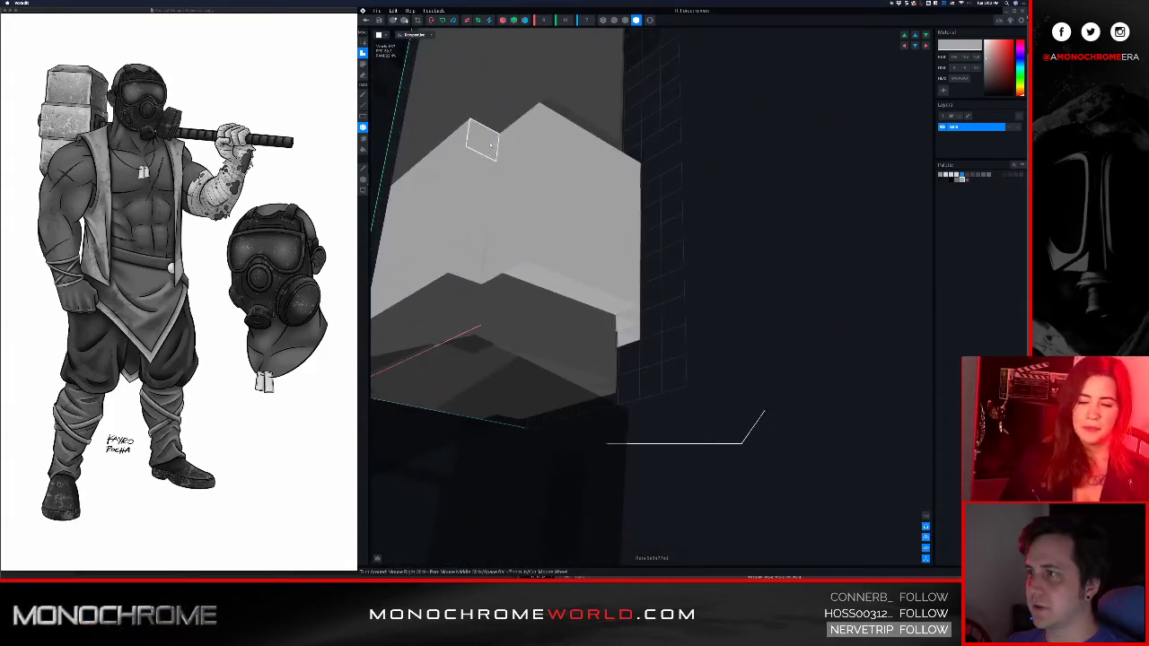
pyautogui.moveTo(537, 258); pyautogui.dragTo(709, 282, button='right')
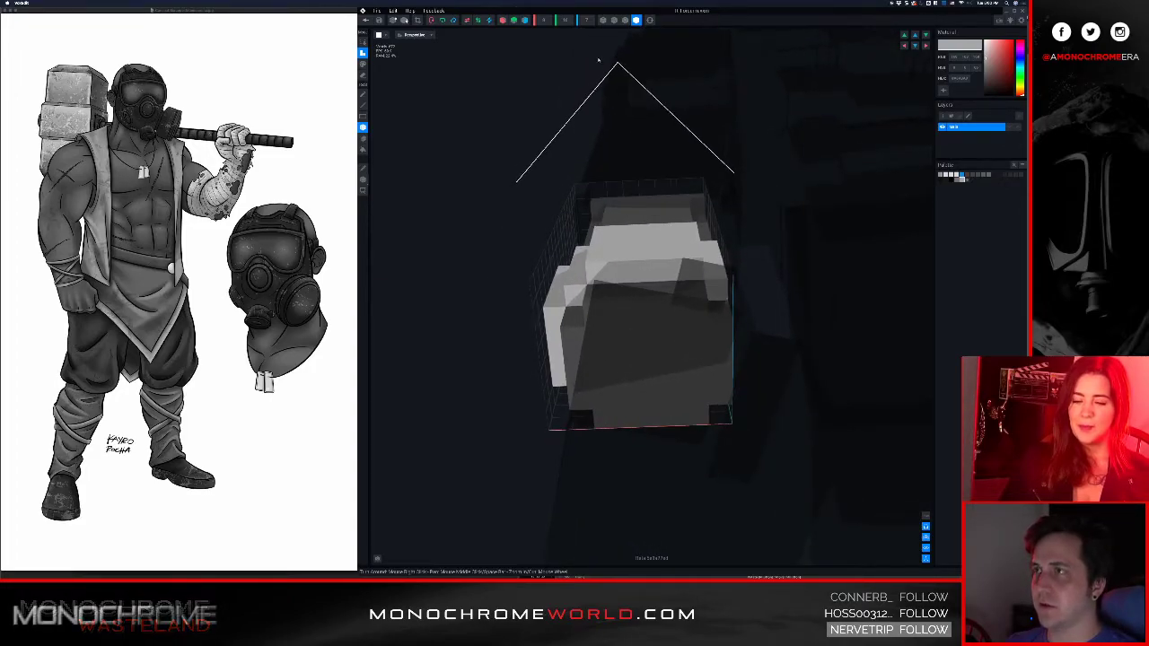
pyautogui.scroll(1, 542, 25)
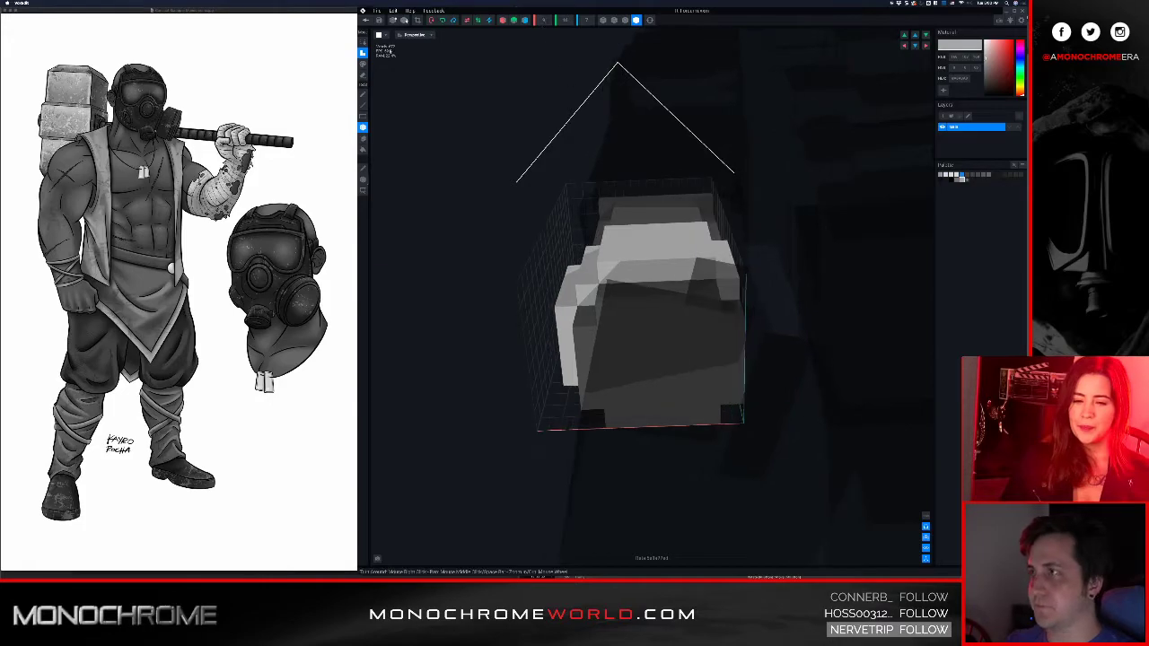
pyautogui.moveTo(459, 157); pyautogui.dragTo(822, 501)
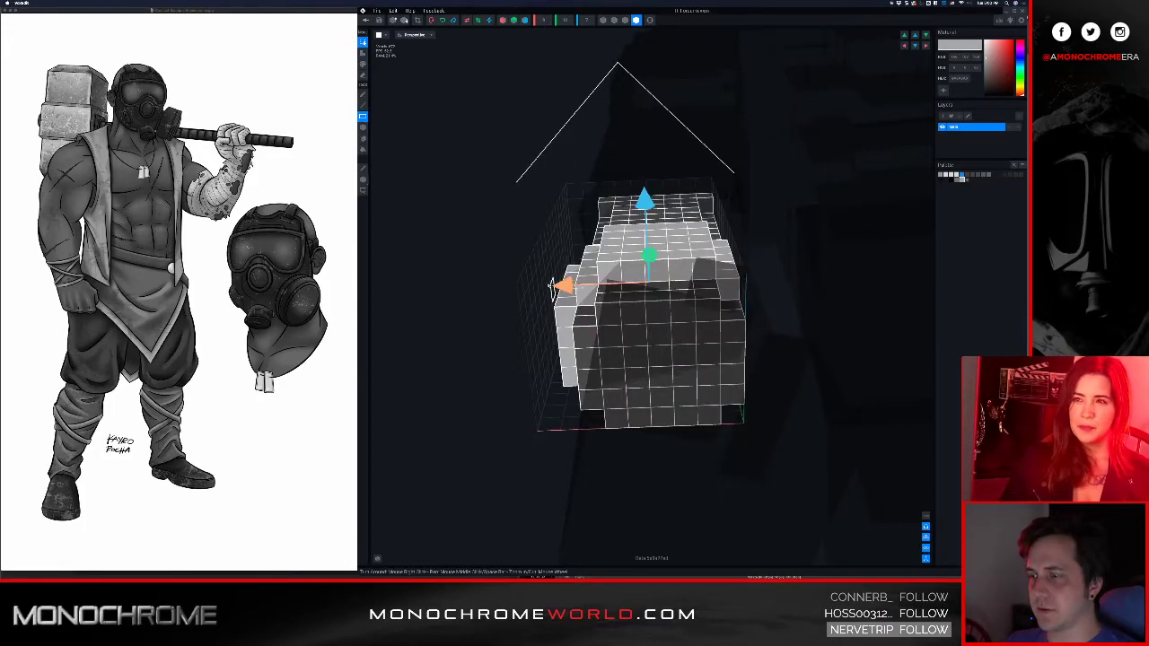
pyautogui.moveTo(537, 286); pyautogui.dragTo(527, 283)
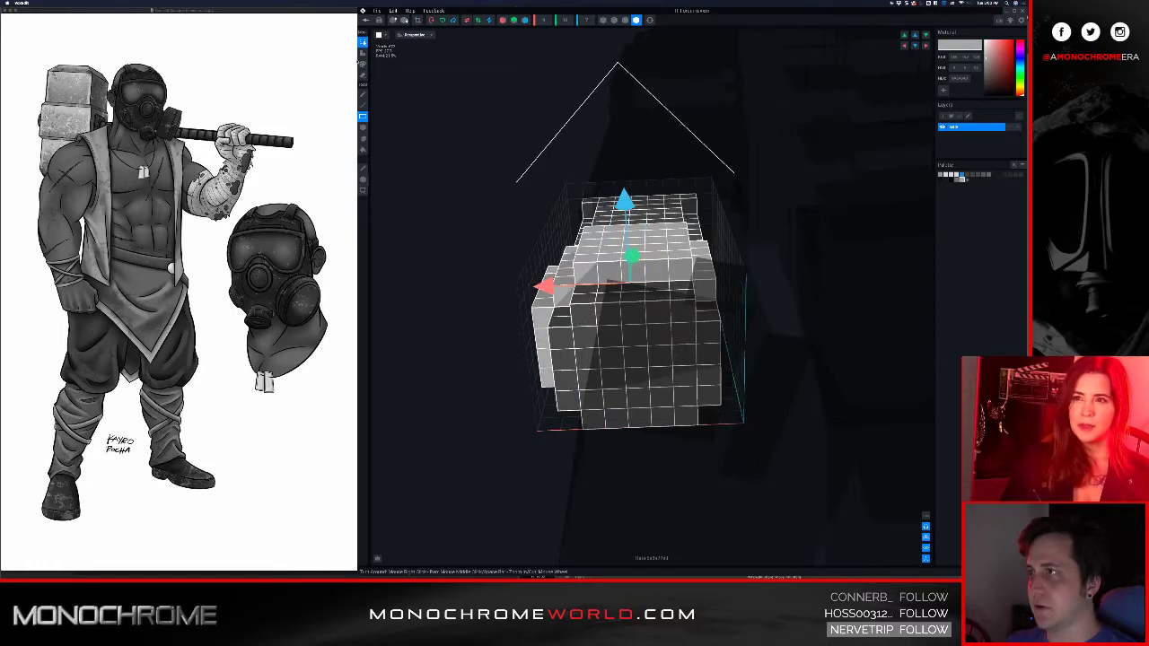
pyautogui.click(362, 64)
pyautogui.click(365, 179)
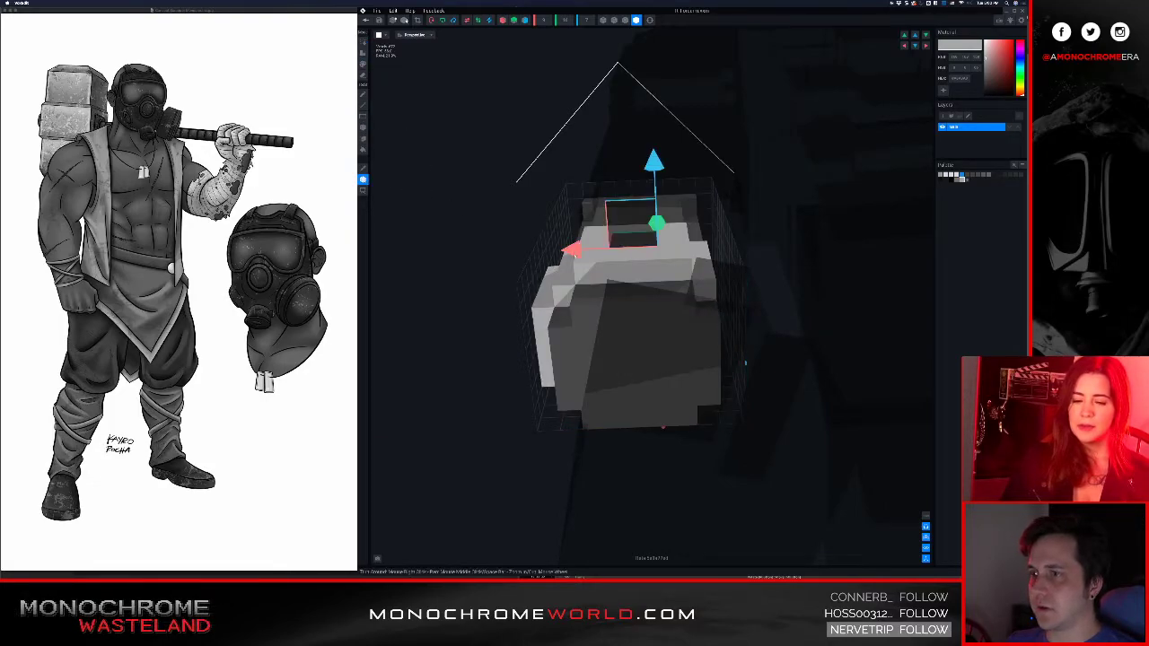
pyautogui.moveTo(579, 255); pyautogui.dragTo(565, 262)
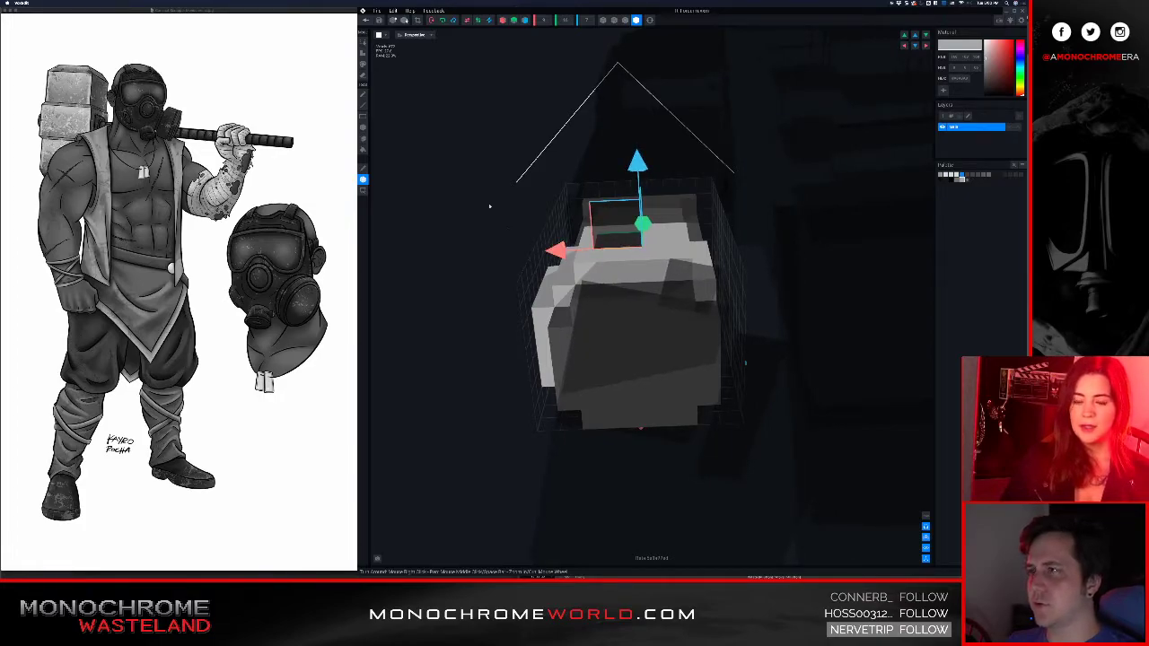
# - Try to add a raised light block on the forearm's remaining side and undo it
pyautogui.click(364, 54)
pyautogui.moveTo(614, 246); pyautogui.dragTo(761, 243, button='right')
pyautogui.scroll(4, 715, 248)
pyautogui.scroll(2, 770, 235)
pyautogui.click(770, 241)
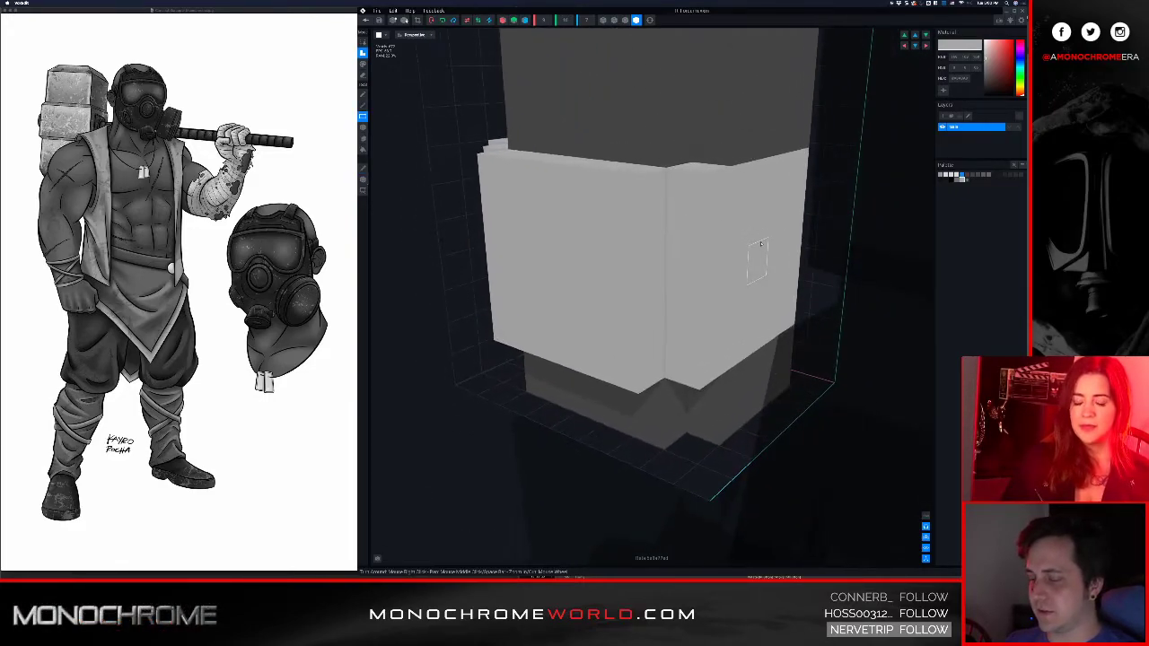
pyautogui.moveTo(744, 330); pyautogui.dragTo(744, 325)
pyautogui.press('super+z')
# - Try building up the wrap's remaining side by drawing and erasing individual light voxels
pyautogui.moveTo(731, 217); pyautogui.dragTo(728, 252, button='right')
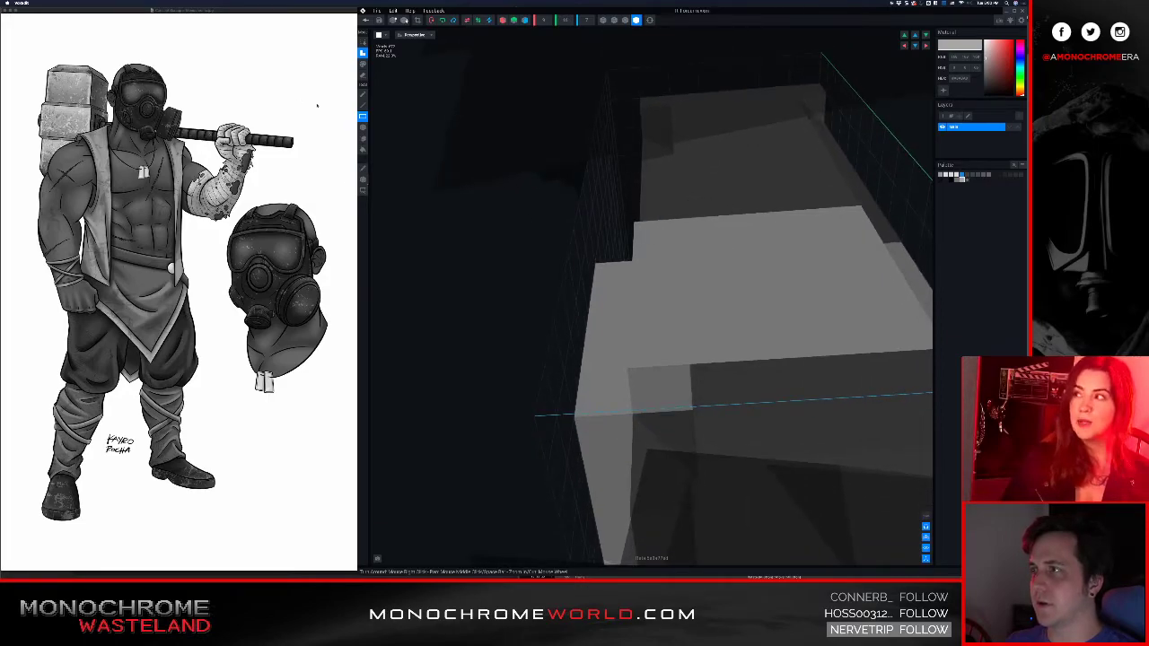
pyautogui.moveTo(629, 267); pyautogui.dragTo(635, 276, button='right')
pyautogui.moveTo(697, 245); pyautogui.dragTo(1013, 328)
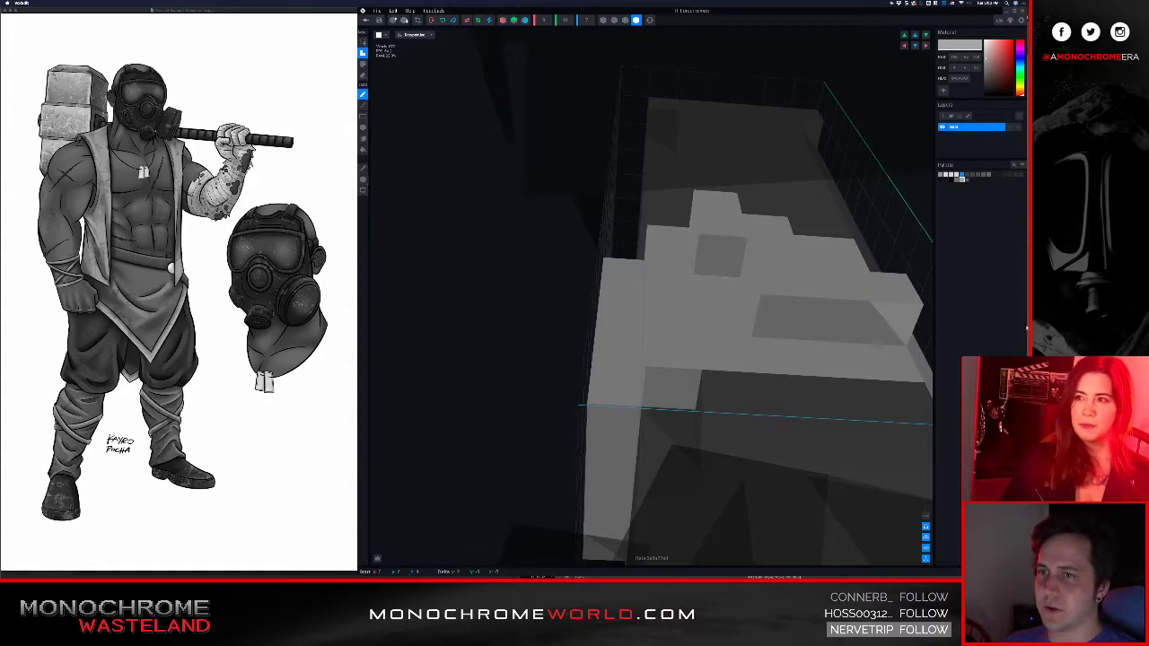
pyautogui.moveTo(789, 262); pyautogui.dragTo(715, 262, button='right')
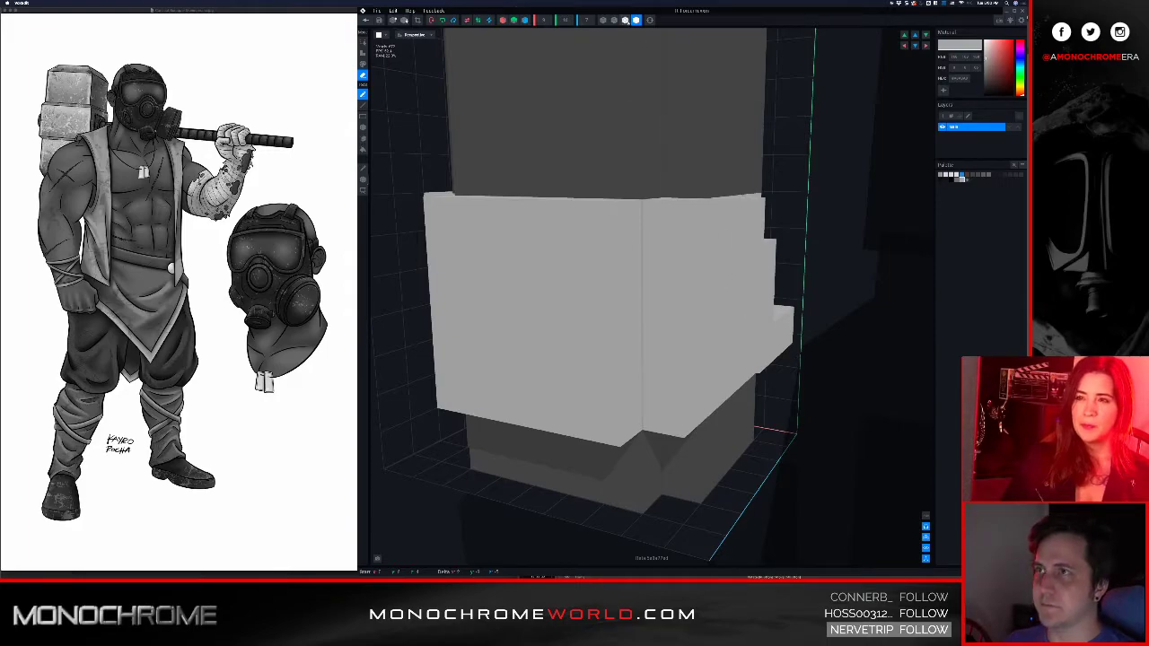
pyautogui.moveTo(685, 123); pyautogui.dragTo(705, 227, button='right')
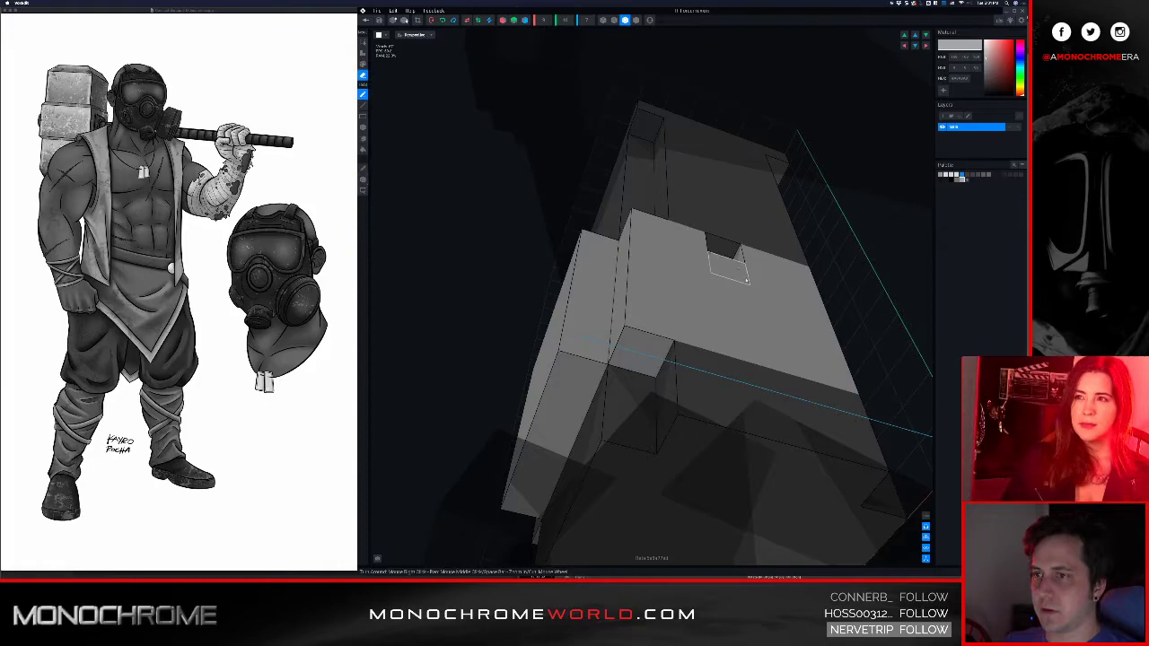
pyautogui.moveTo(777, 294); pyautogui.dragTo(781, 327, button='right')
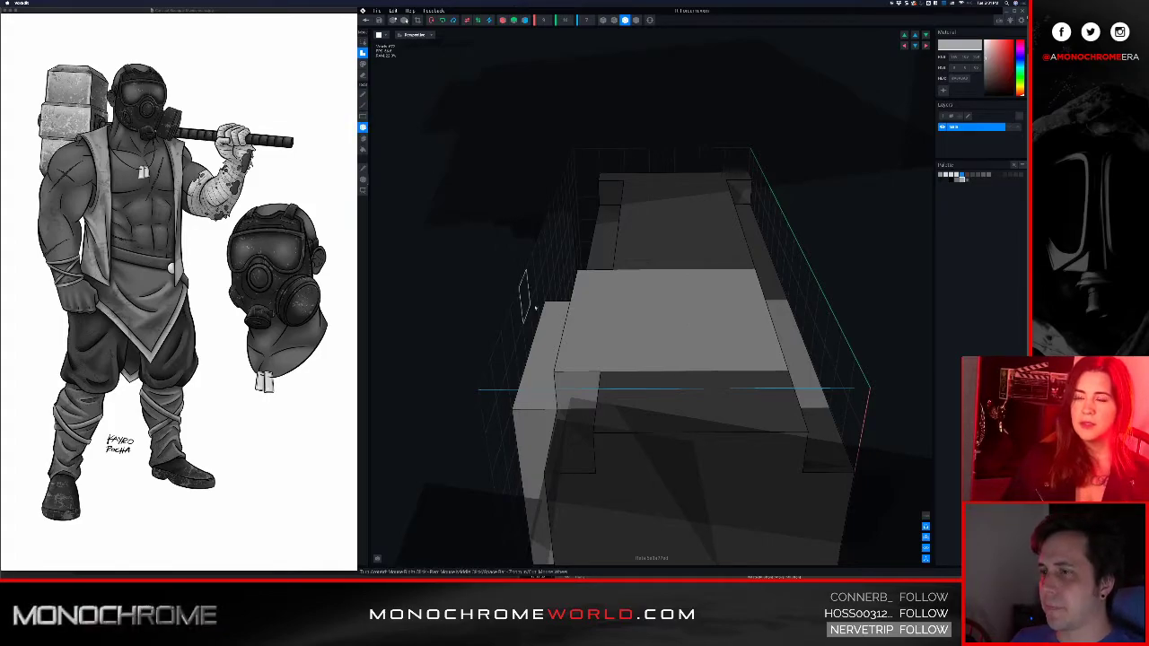
# - Raise the light wrap by one voxel layer across the forearm's remaining side, up to its corner edges
pyautogui.moveTo(601, 281); pyautogui.dragTo(743, 358)
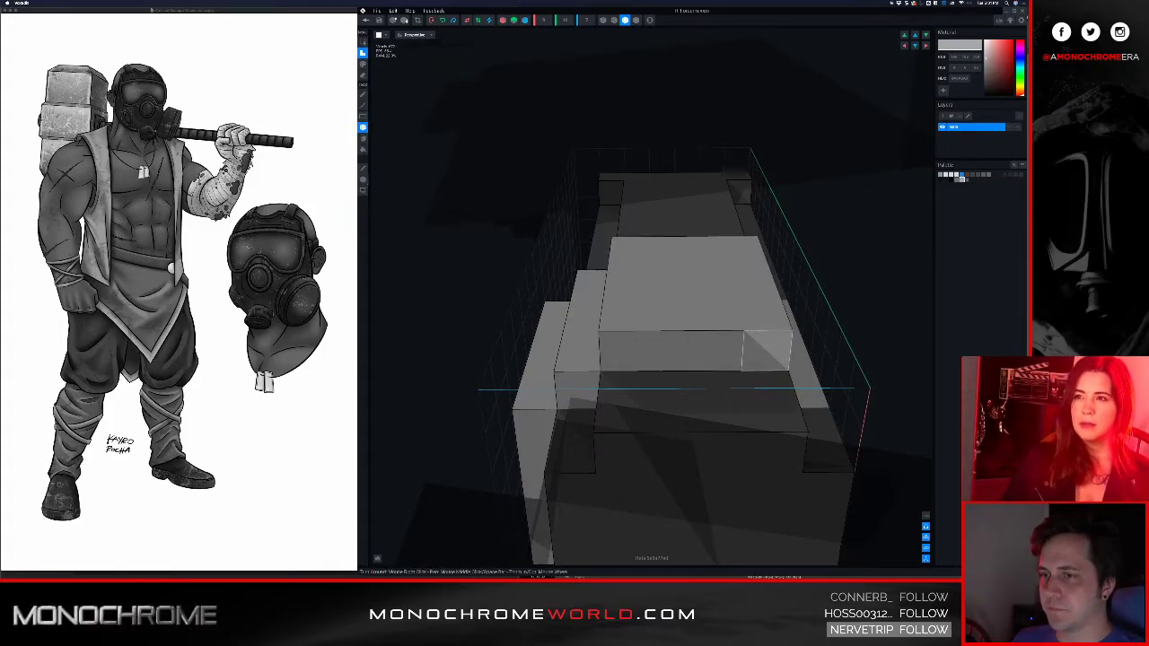
pyautogui.moveTo(760, 350); pyautogui.dragTo(750, 356, button='right')
pyautogui.moveTo(790, 225); pyautogui.dragTo(811, 323)
pyautogui.moveTo(807, 314); pyautogui.dragTo(828, 325, button='right')
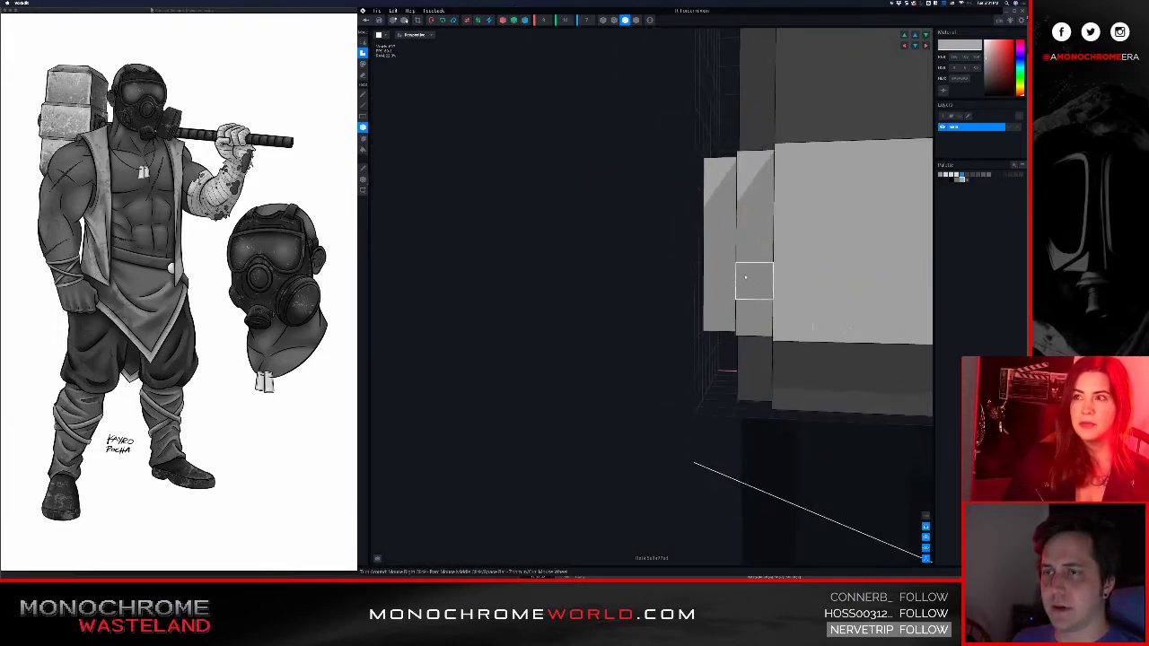
pyautogui.moveTo(754, 282); pyautogui.dragTo(805, 285, button='right')
pyautogui.scroll(-6, 810, 284)
pyautogui.moveTo(930, 272); pyautogui.dragTo(877, 278, button='middle')
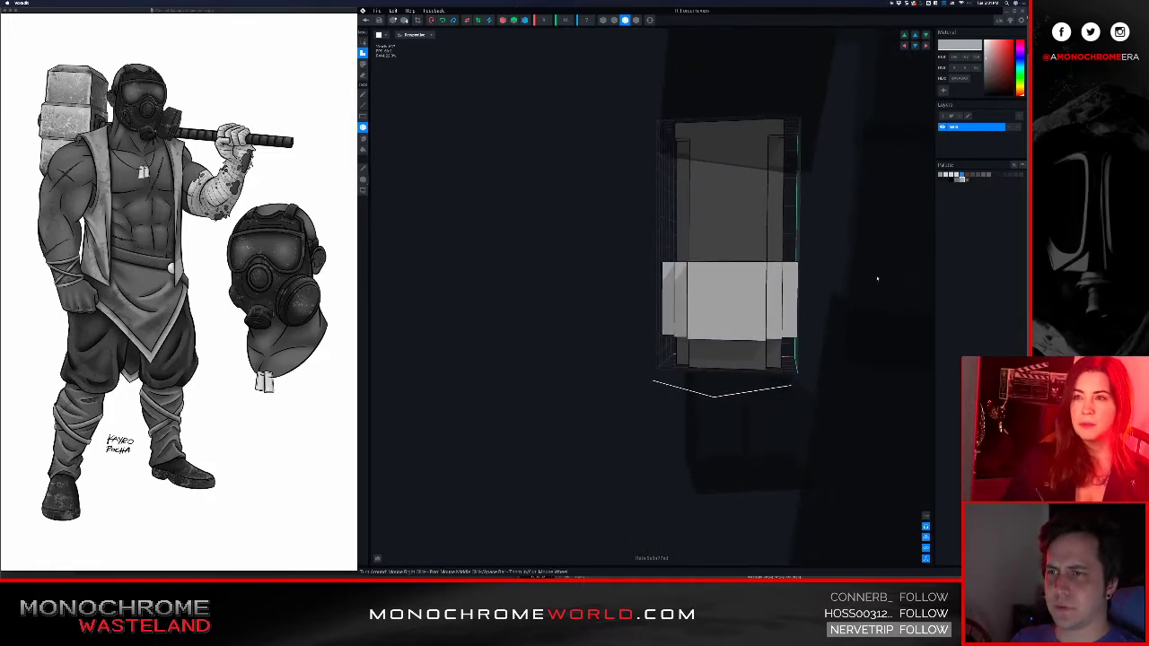
# - Enlarge the forearm model's depth and shift all of its voxels one voxel along that axis
pyautogui.moveTo(725, 286); pyautogui.dragTo(721, 284, button='right')
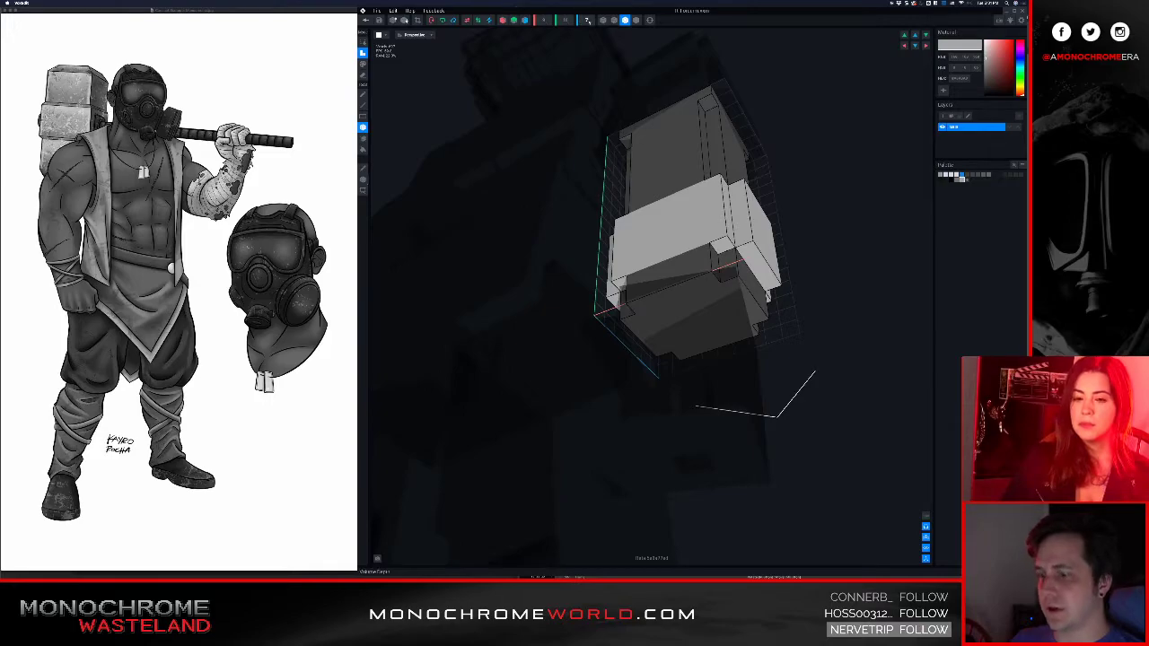
pyautogui.press('Return')
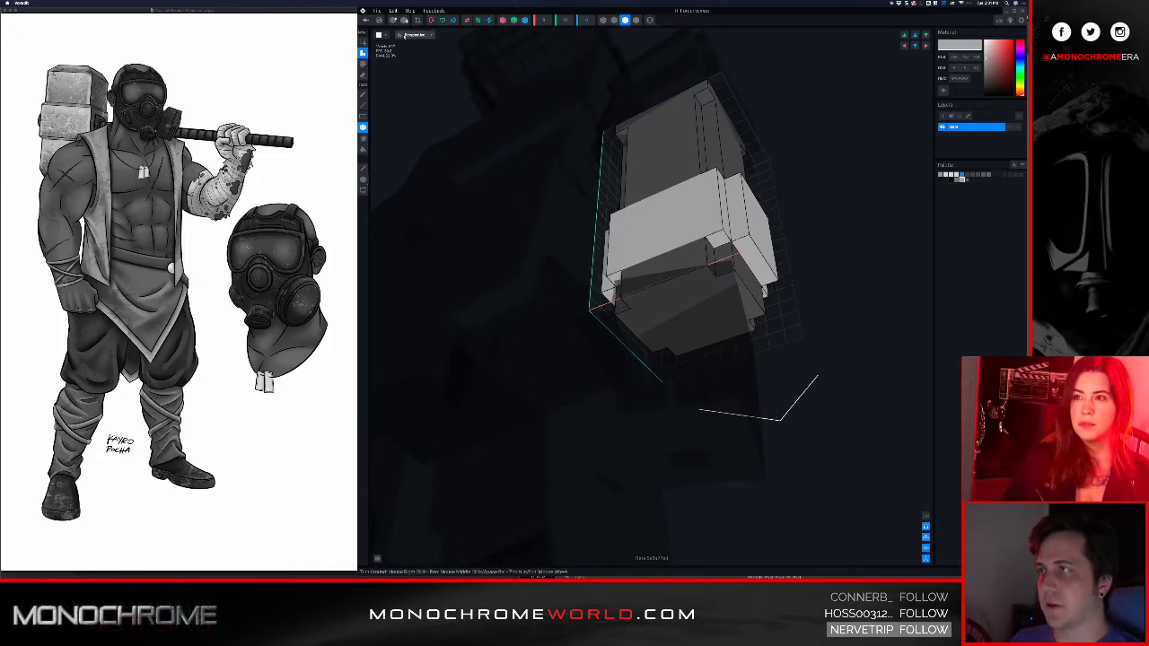
pyautogui.moveTo(640, 158); pyautogui.dragTo(825, 406)
pyautogui.moveTo(561, 62); pyautogui.dragTo(907, 446)
pyautogui.moveTo(786, 294); pyautogui.dragTo(772, 296, button='right')
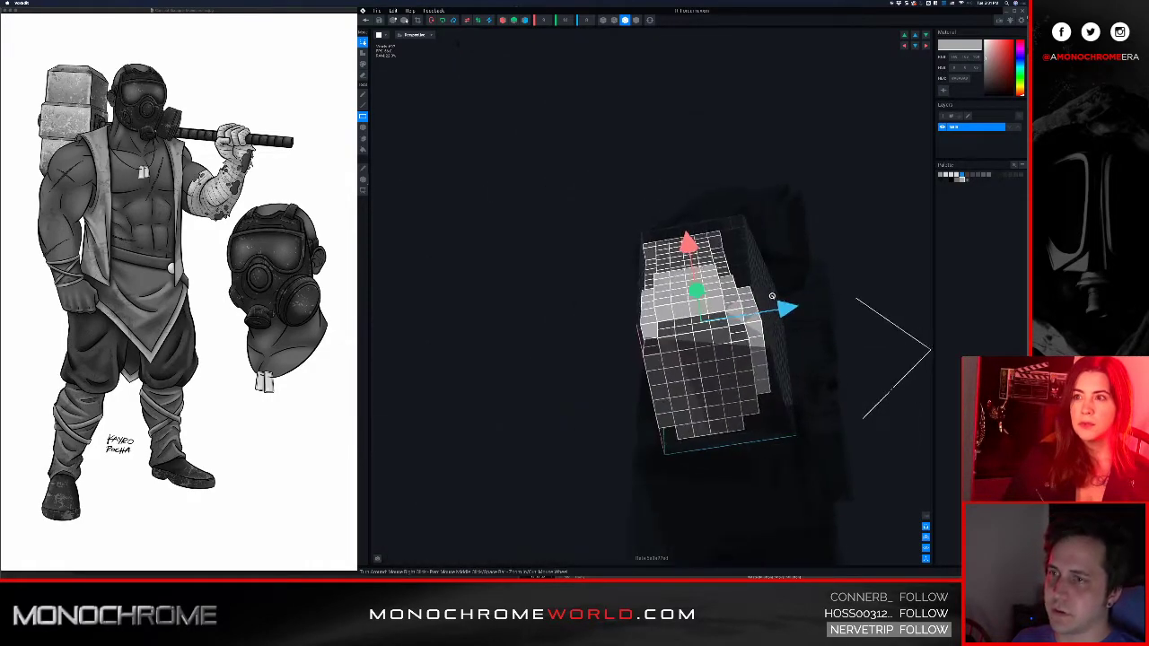
pyautogui.moveTo(790, 309)
pyautogui.mouseDown()
pyautogui.moveTo(825, 308)
pyautogui.moveTo(804, 309)
pyautogui.mouseUp()
# - Check the forearm's pivot placement and examine the finished wrap from all sides
pyautogui.moveTo(802, 308); pyautogui.dragTo(340, 62, button='right')
pyautogui.click(362, 55)
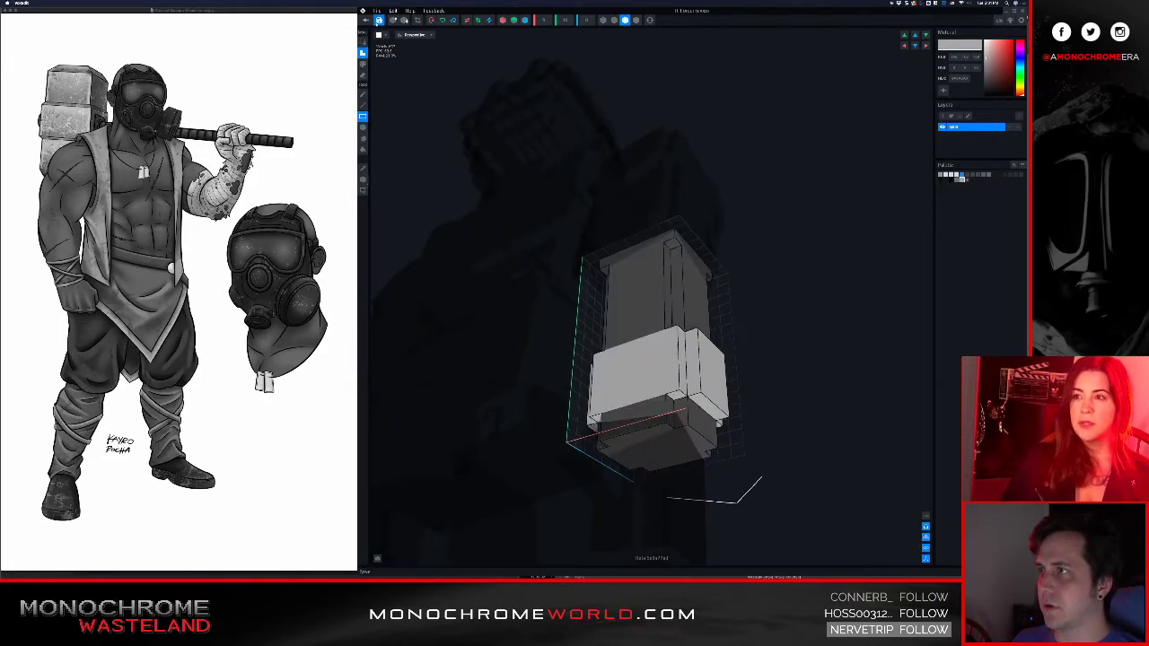
pyautogui.click(363, 180)
pyautogui.moveTo(602, 333); pyautogui.dragTo(603, 331, button='right')
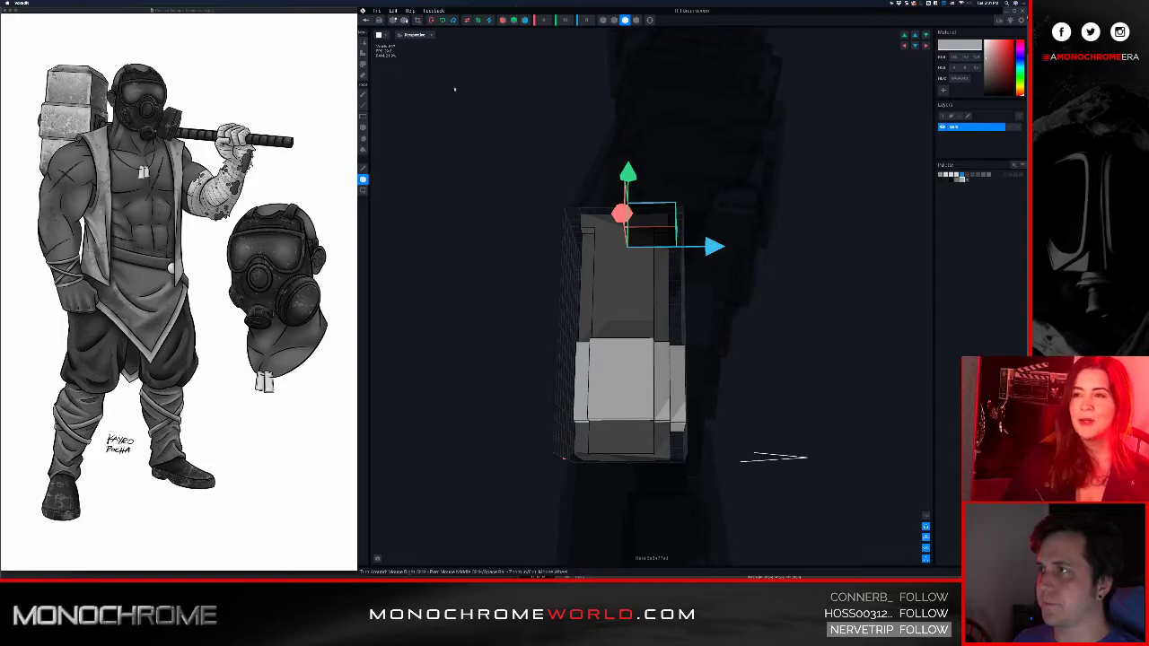
pyautogui.click(364, 55)
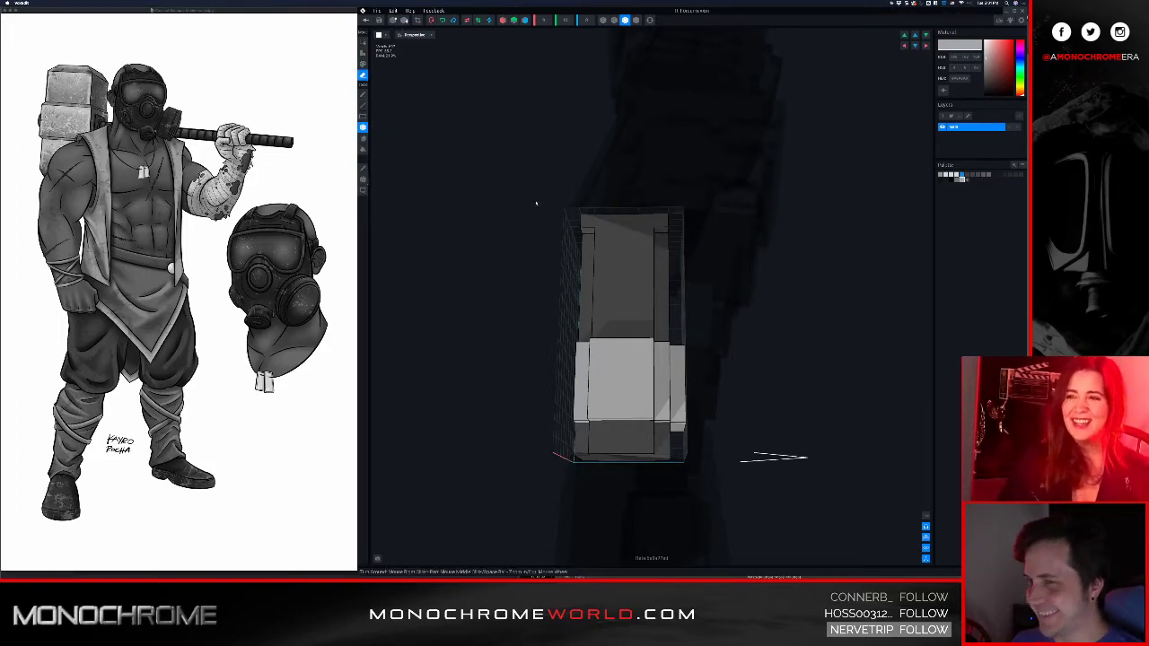
pyautogui.moveTo(588, 223); pyautogui.dragTo(535, 248, button='right')
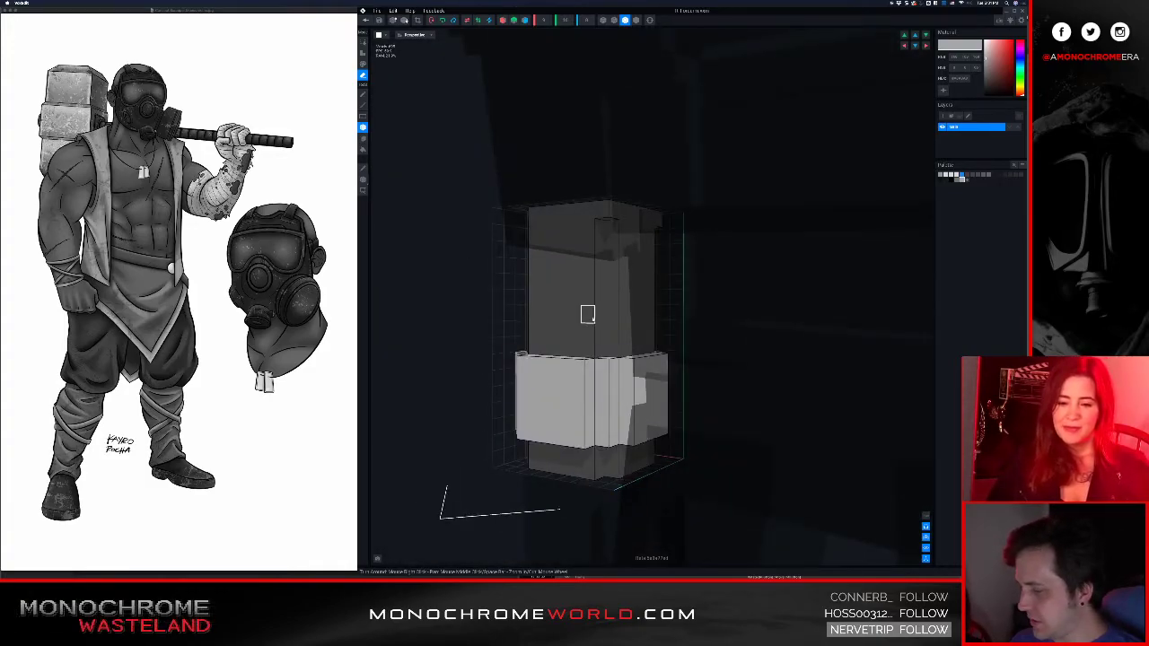
pyautogui.moveTo(632, 247); pyautogui.dragTo(784, 360, button='right')
pyautogui.moveTo(569, 265); pyautogui.dragTo(537, 266, button='right')
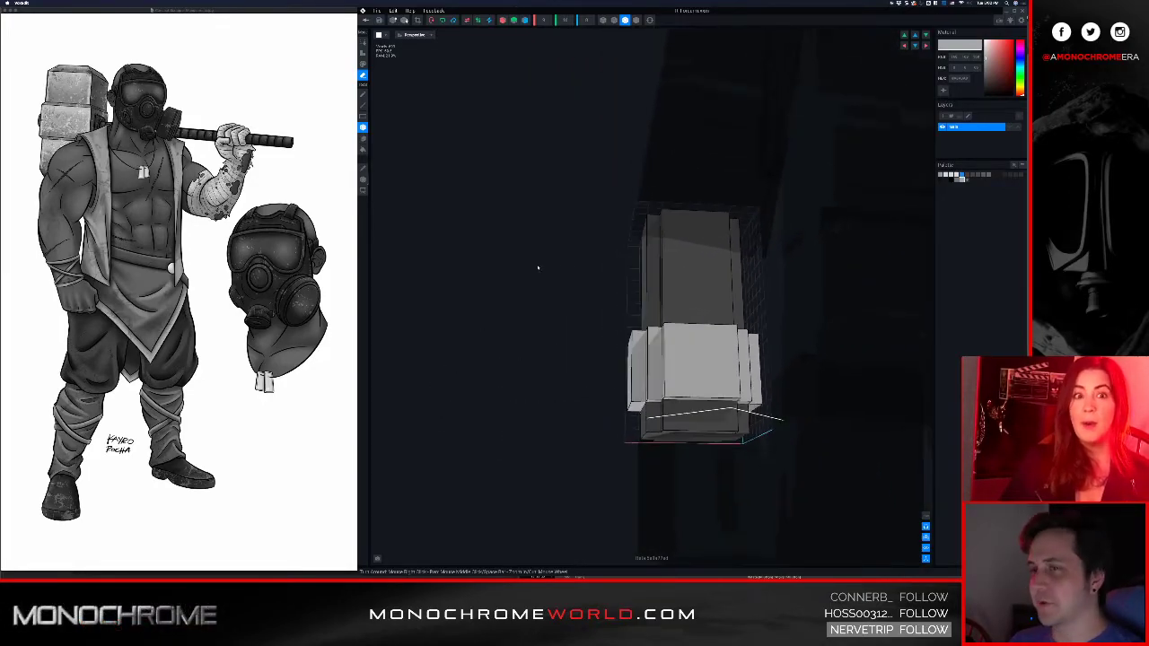
pyautogui.moveTo(607, 285); pyautogui.dragTo(608, 285, button='right')
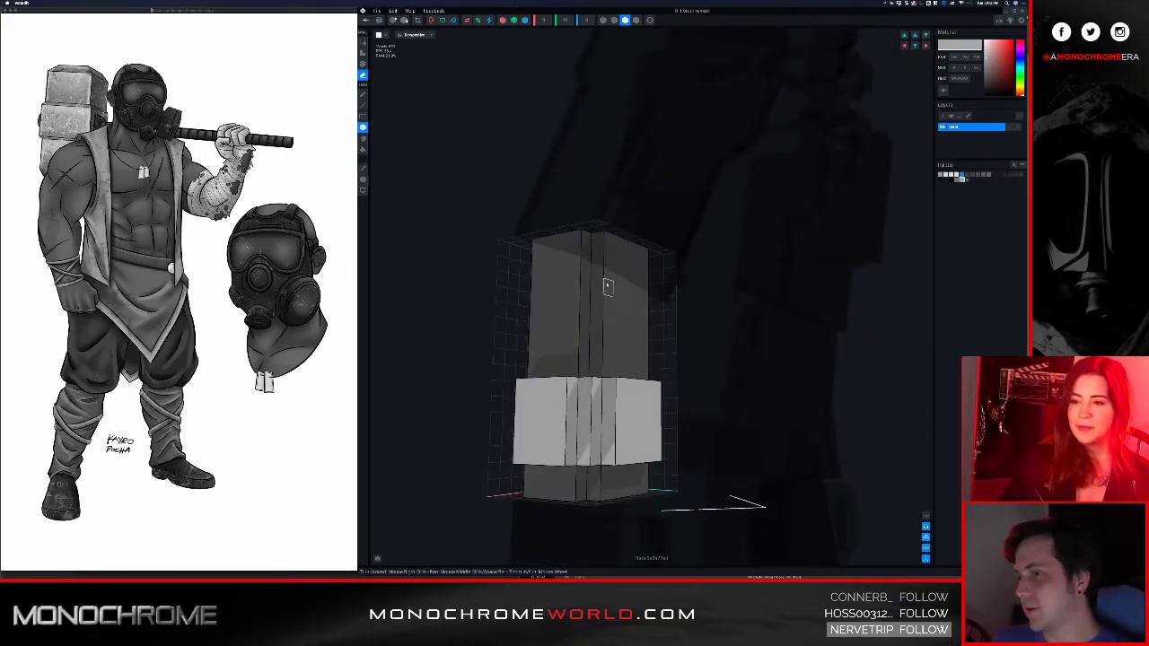
pyautogui.scroll(-4, 607, 285)
pyautogui.moveTo(607, 286); pyautogui.dragTo(604, 282, button='middle')
pyautogui.scroll(-2, 605, 282)
pyautogui.moveTo(608, 280); pyautogui.dragTo(614, 278, button='right')
pyautogui.scroll(1, 614, 278)
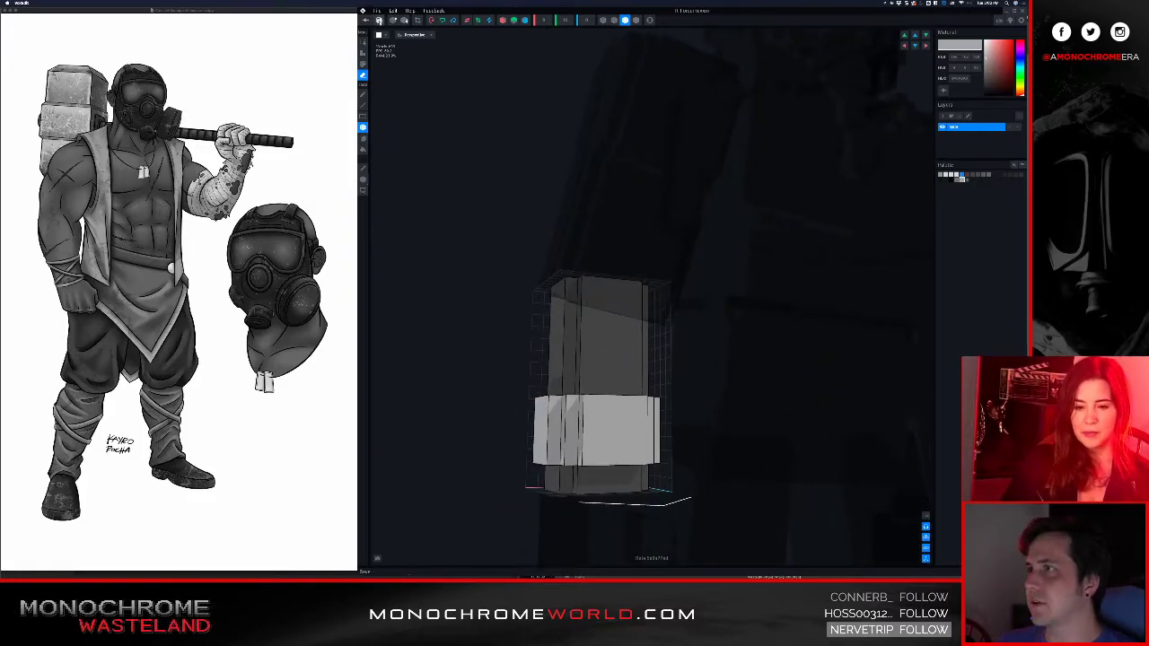
# - Return to the full character rig and compare the forearm wrap, vest and trousers with the reference art
pyautogui.click(366, 23)
pyautogui.scroll(2, 674, 118)
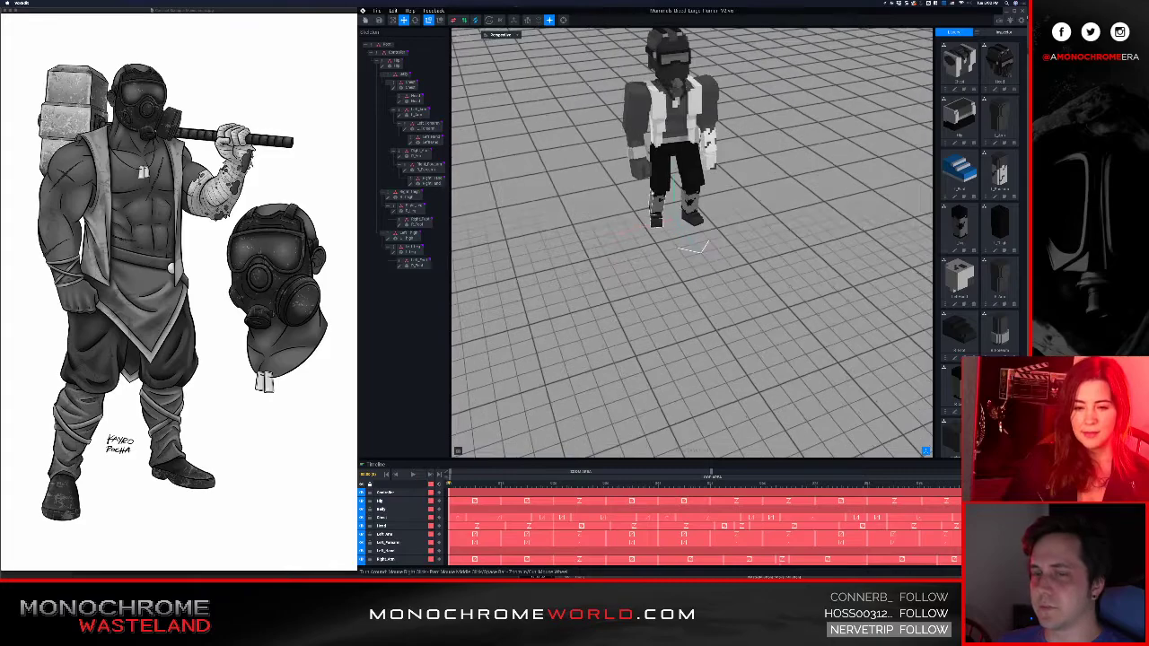
pyautogui.moveTo(674, 119); pyautogui.dragTo(674, 179, button='middle')
pyautogui.scroll(2, 675, 181)
pyautogui.moveTo(675, 256); pyautogui.dragTo(627, 256, button='right')
pyautogui.scroll(3, 648, 216)
pyautogui.scroll(-3, 650, 224)
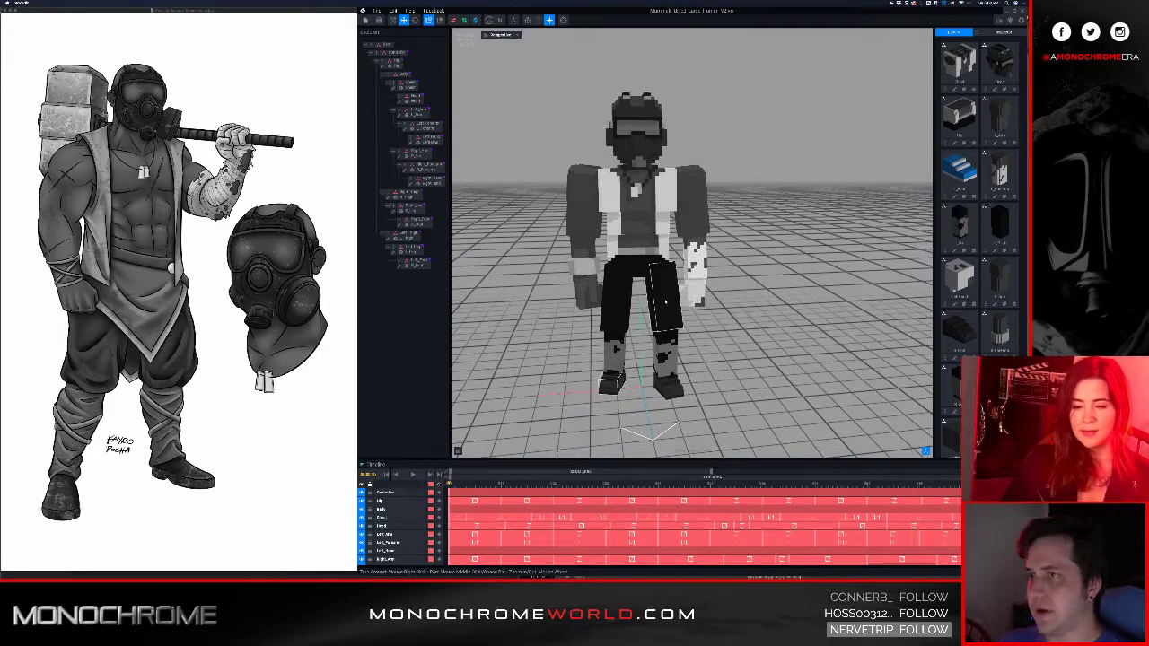
pyautogui.moveTo(650, 235)
pyautogui.mouseDown(button='right')
pyautogui.moveTo(610, 224)
pyautogui.moveTo(660, 215)
pyautogui.mouseUp(button='right')
pyautogui.scroll(5, 660, 215)
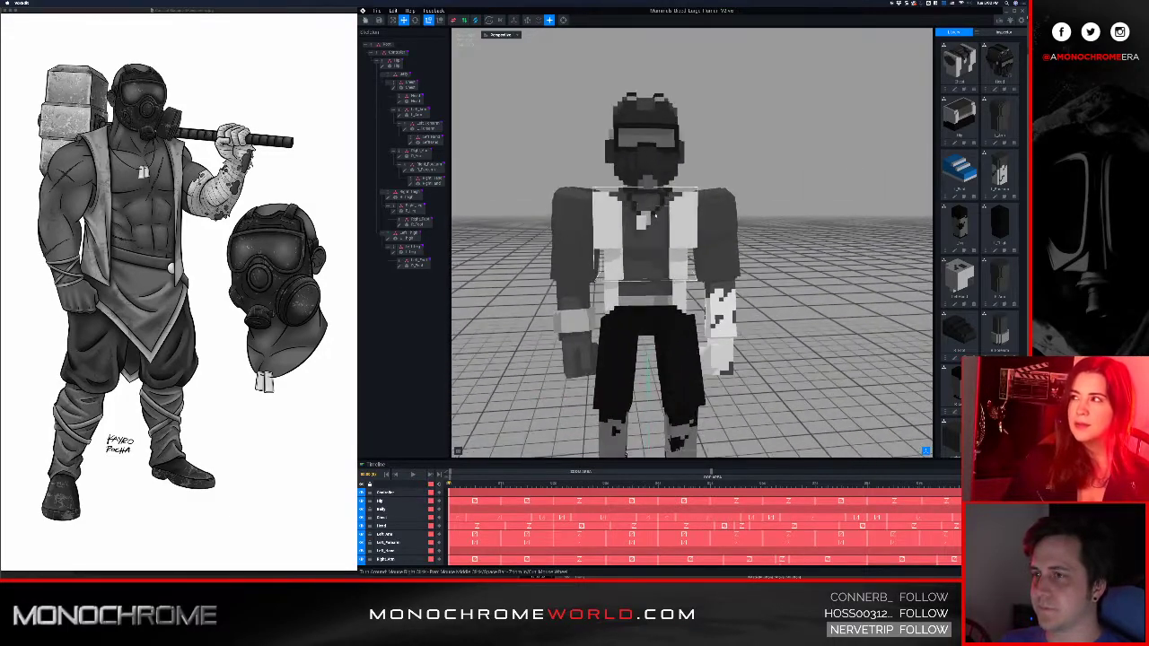
pyautogui.moveTo(665, 232); pyautogui.dragTo(678, 214, button='middle')
pyautogui.scroll(-5, 671, 256)
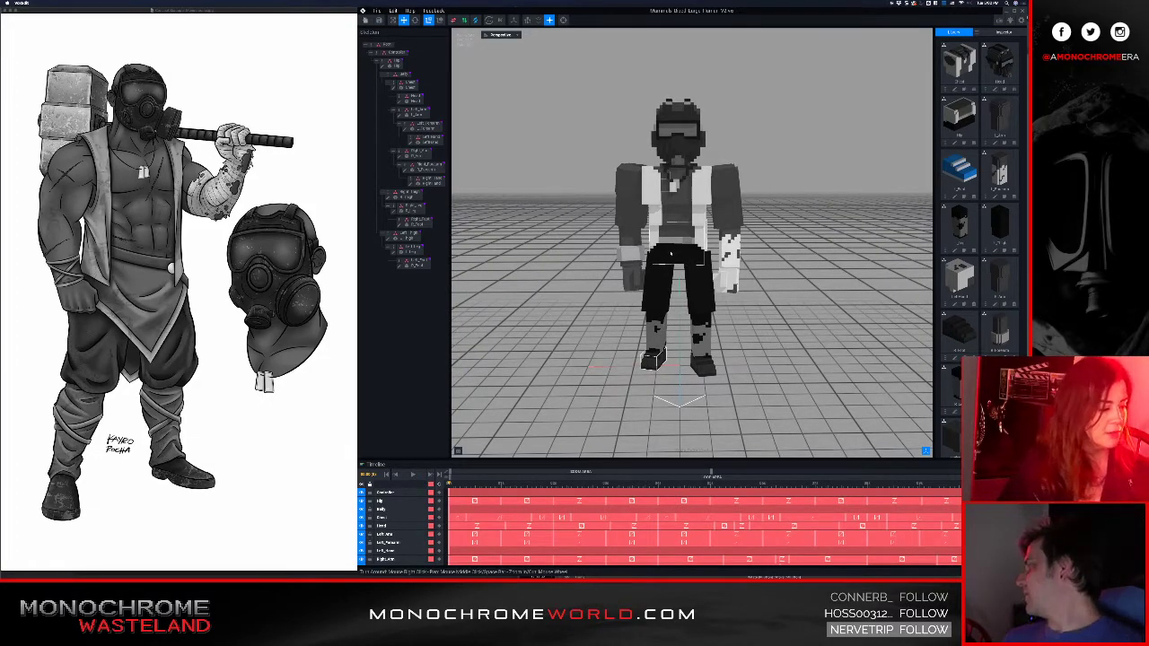
pyautogui.moveTo(698, 187); pyautogui.dragTo(673, 186, button='right')
pyautogui.scroll(2, 673, 186)
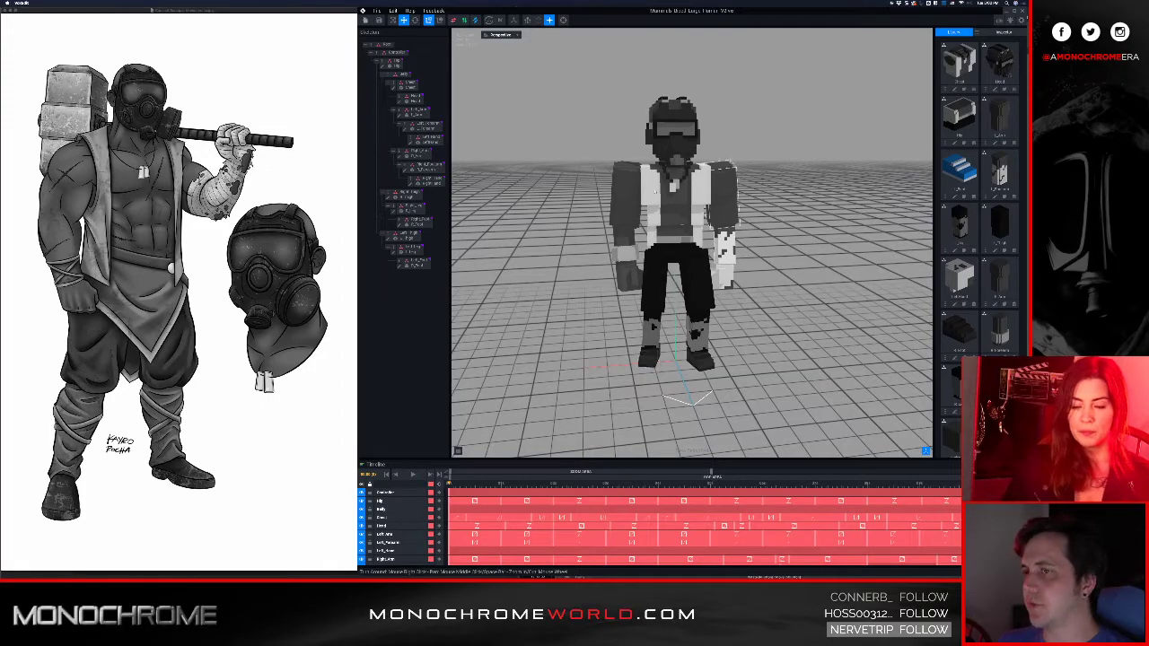
pyautogui.scroll(5, 694, 190)
pyautogui.scroll(-3, 695, 192)
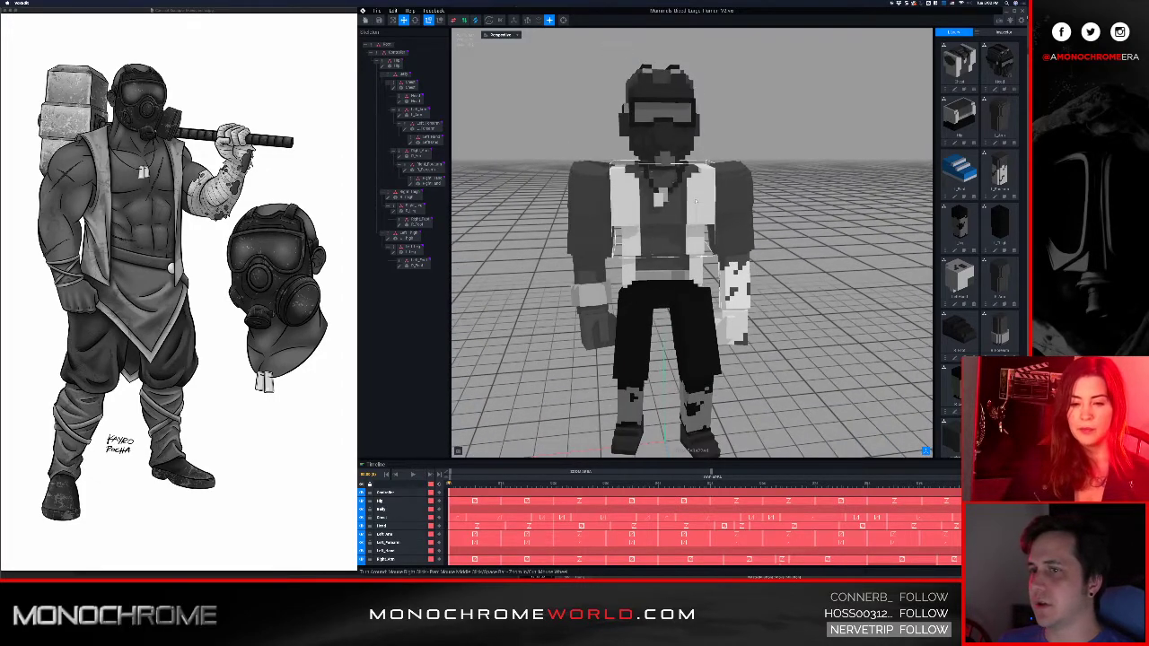
pyautogui.moveTo(691, 222); pyautogui.dragTo(691, 260, button='right')
pyautogui.moveTo(690, 260)
pyautogui.mouseDown(button='middle')
pyautogui.moveTo(699, 217)
pyautogui.moveTo(700, 242)
pyautogui.mouseUp(button='middle')
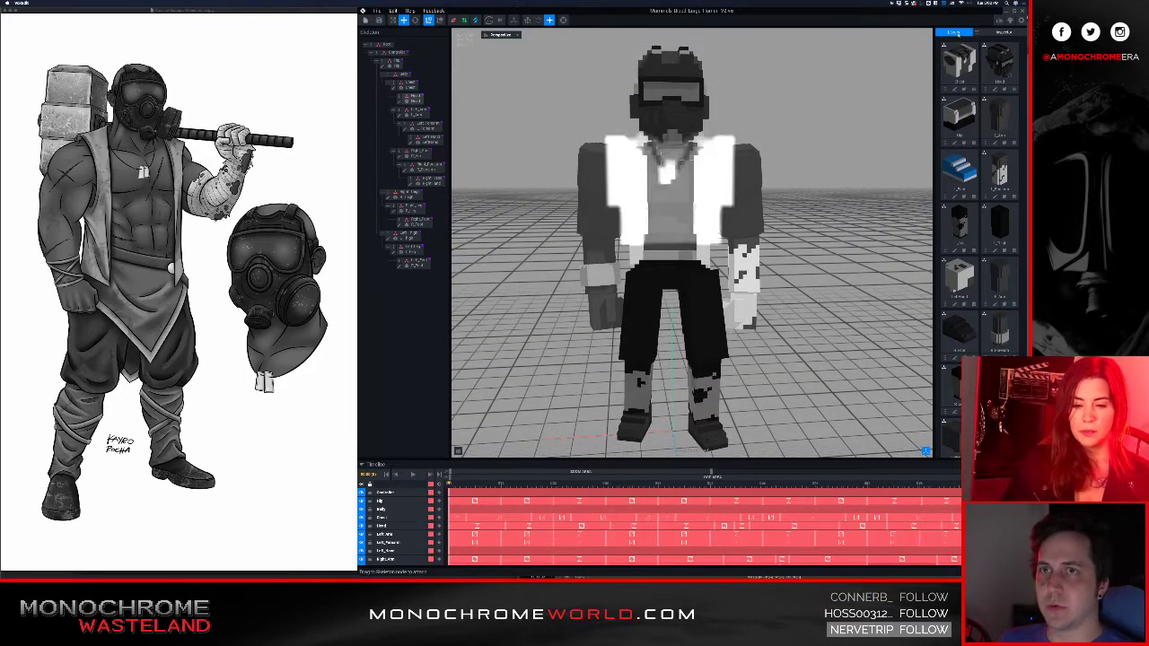
# - Create a new voxel model named FILTER in the rig's model library
pyautogui.click(978, 33)
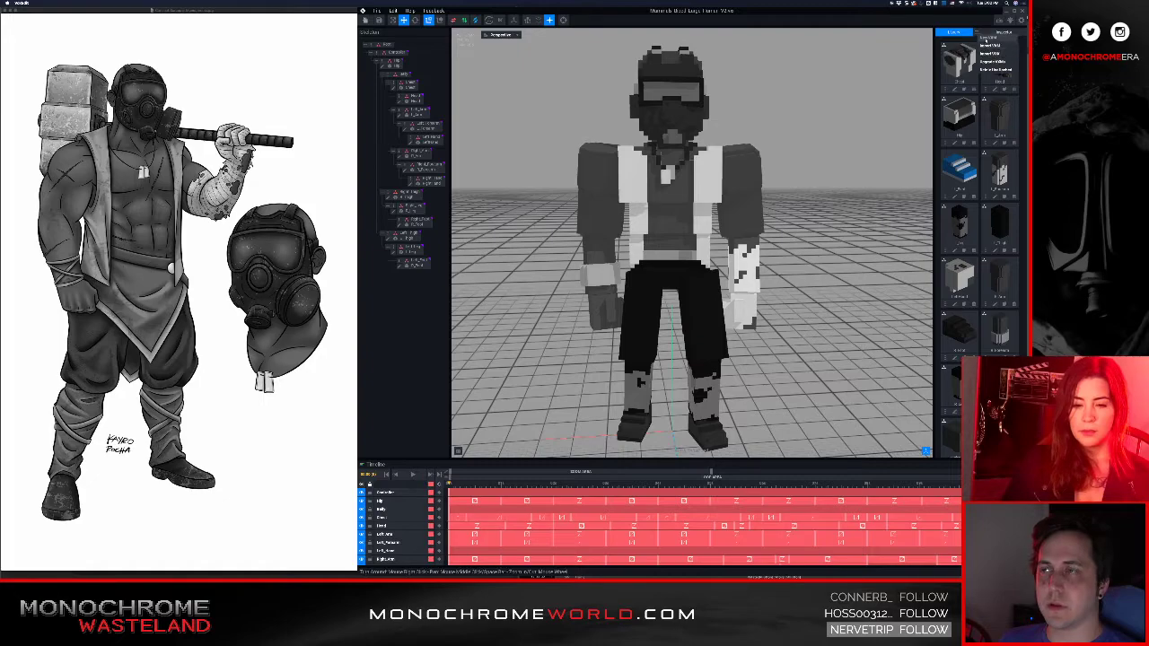
pyautogui.click(988, 41)
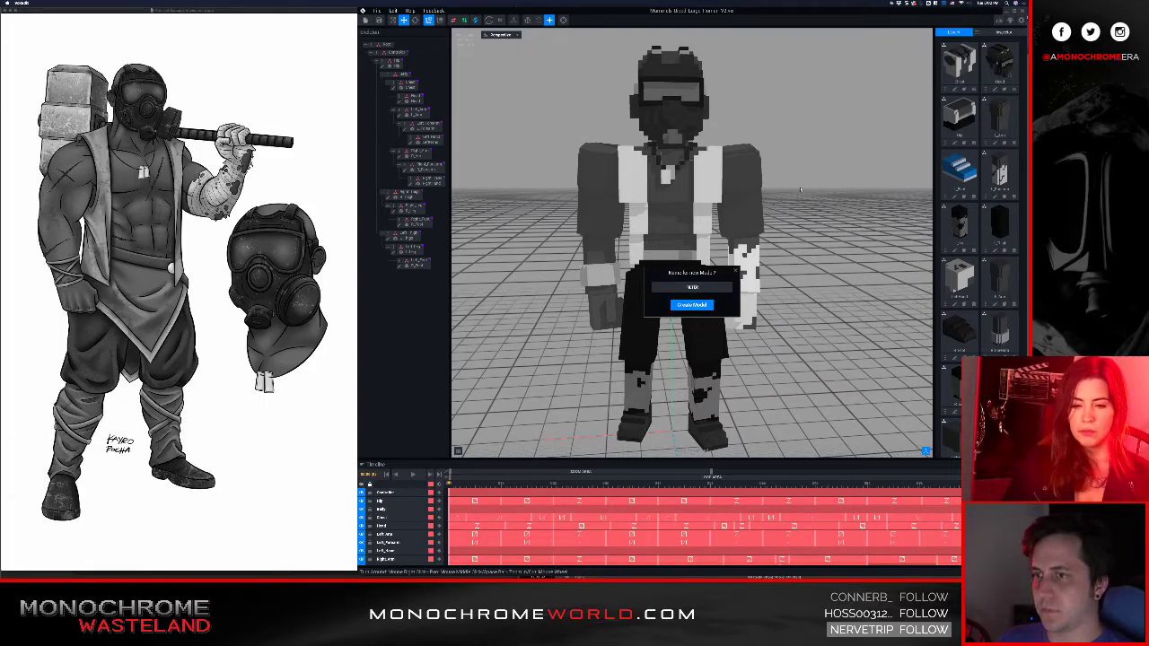
pyautogui.press('Return')
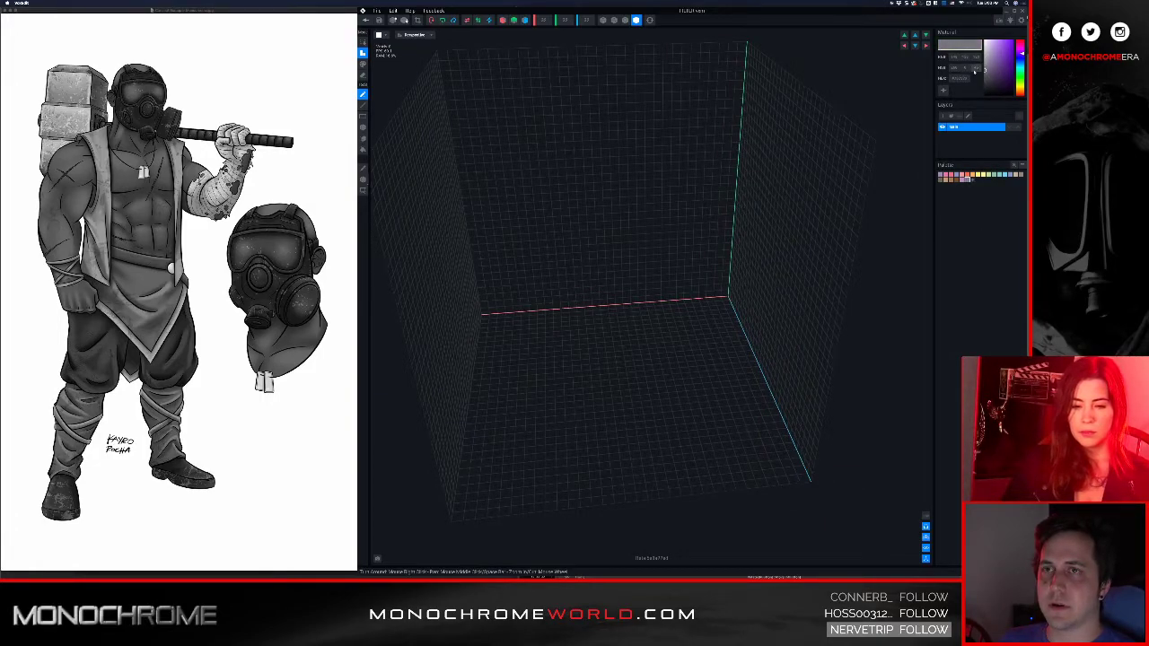
# - Turn on mirroring and build a small rounded grey block at the centre of the FILTER model's floor
pyautogui.moveTo(576, 250); pyautogui.dragTo(550, 299, button='right')
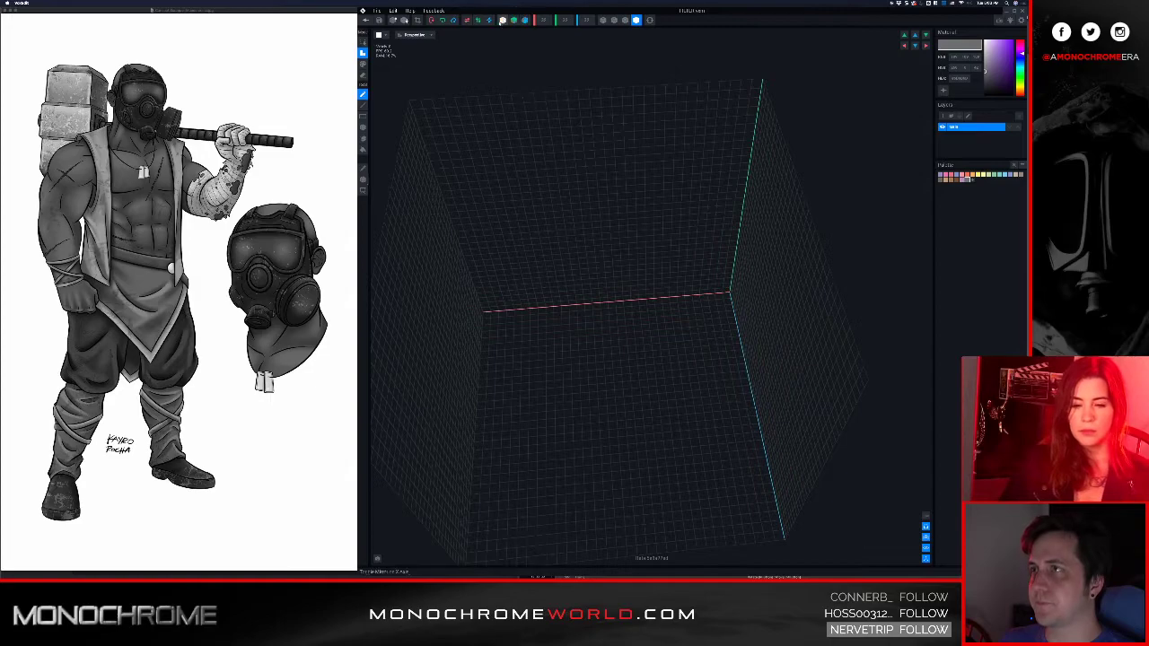
pyautogui.scroll(3, 622, 332)
pyautogui.moveTo(622, 332); pyautogui.dragTo(625, 328, button='right')
pyautogui.moveTo(625, 328); pyautogui.dragTo(654, 220, button='middle')
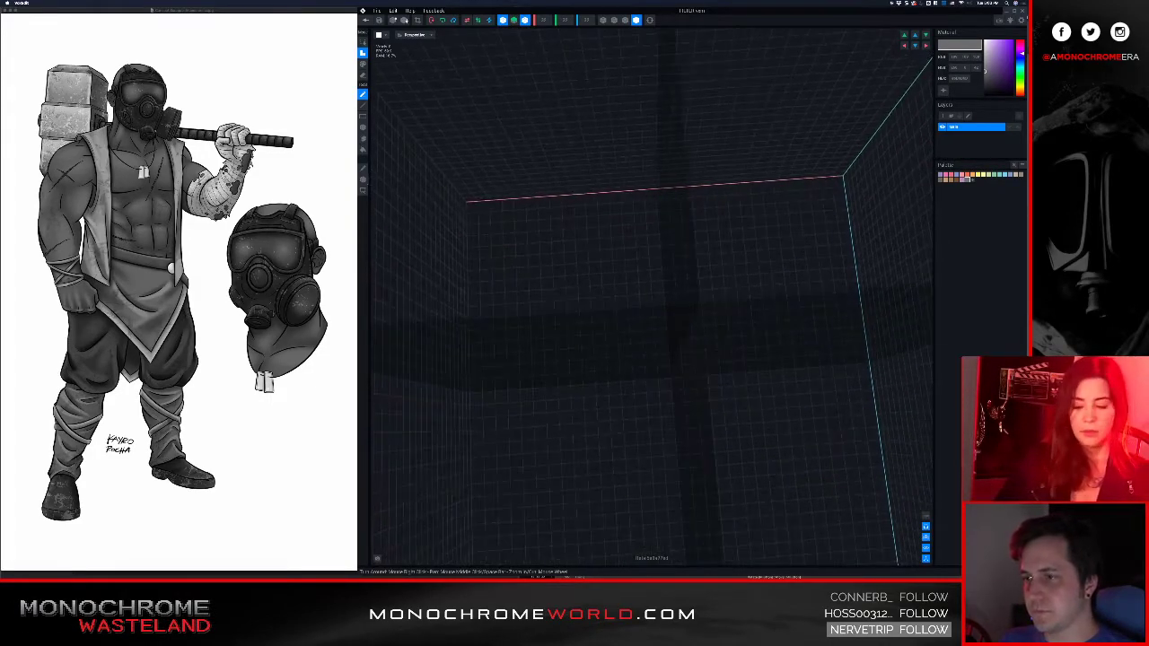
pyautogui.moveTo(632, 325); pyautogui.dragTo(648, 377, button='right')
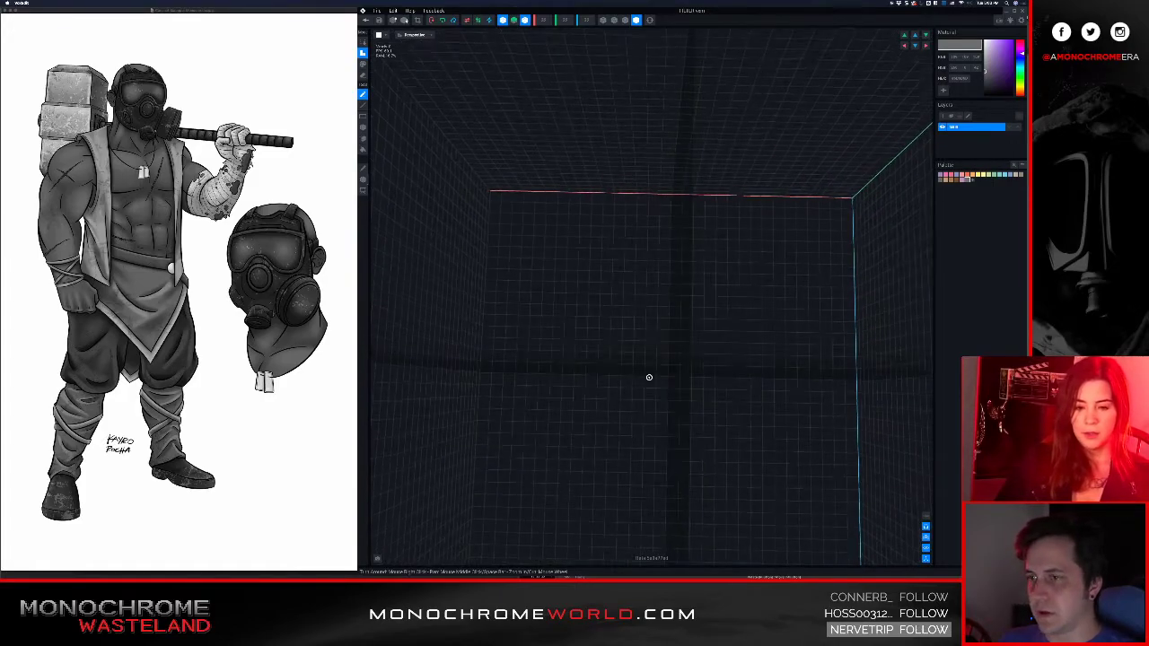
pyautogui.click(641, 360)
pyautogui.moveTo(642, 360); pyautogui.dragTo(637, 370)
pyautogui.moveTo(637, 370); pyautogui.dragTo(656, 387, button='right')
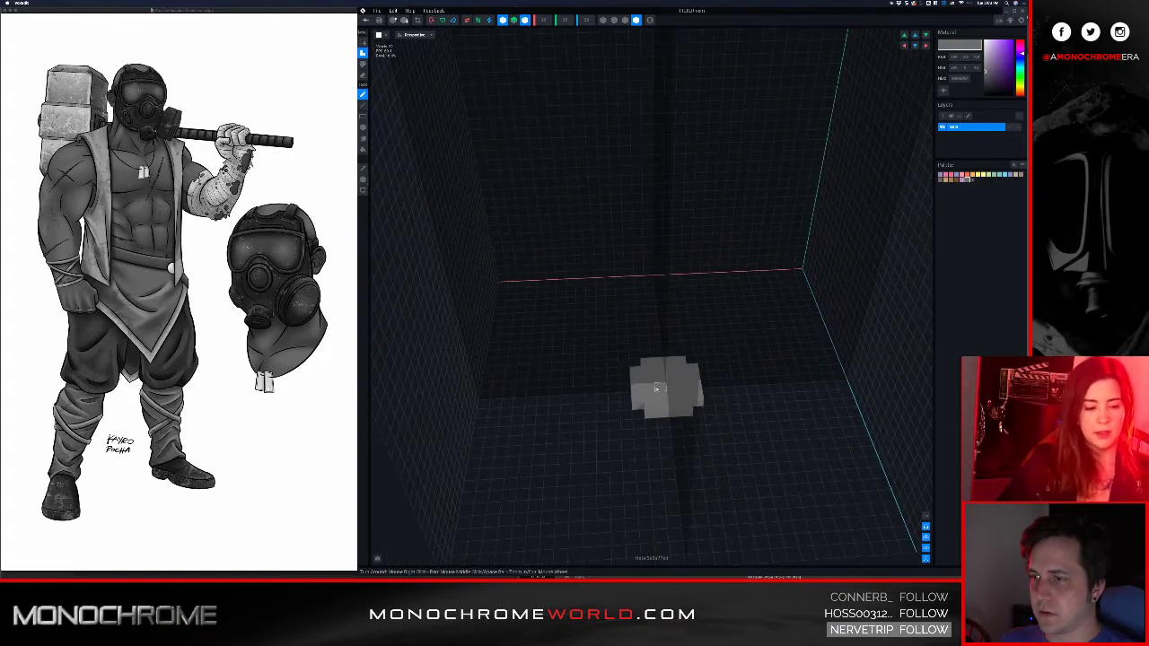
# - Stack smaller rounded grey tiers on the block with the round shape tool to form the filter canister
pyautogui.click(366, 139)
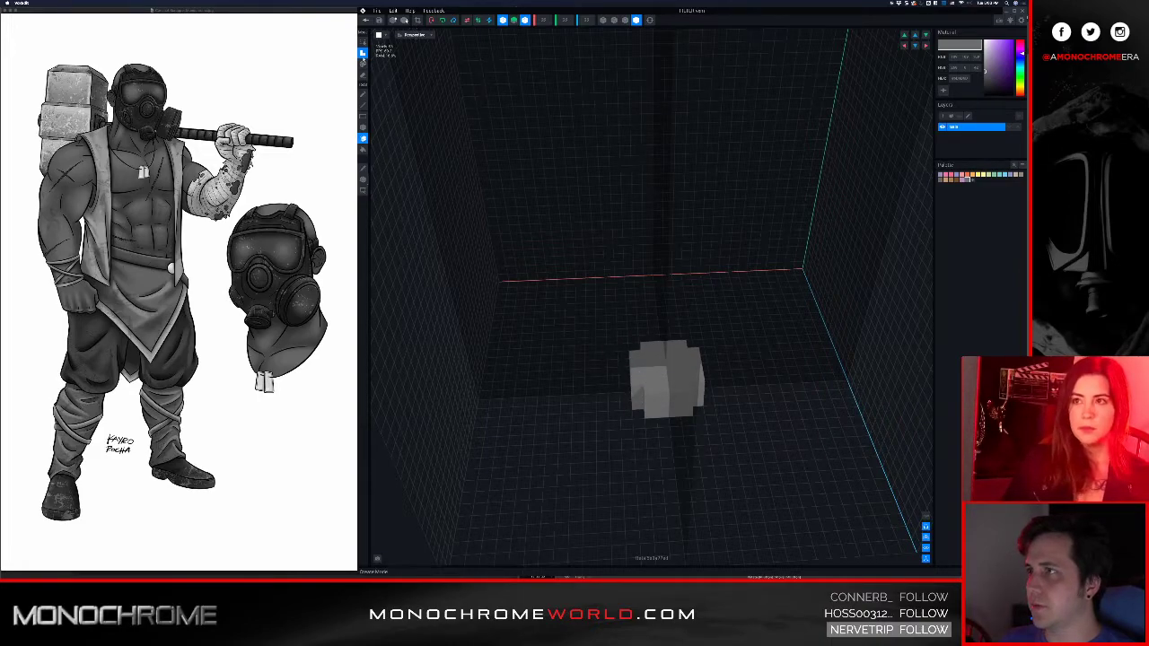
pyautogui.click(362, 127)
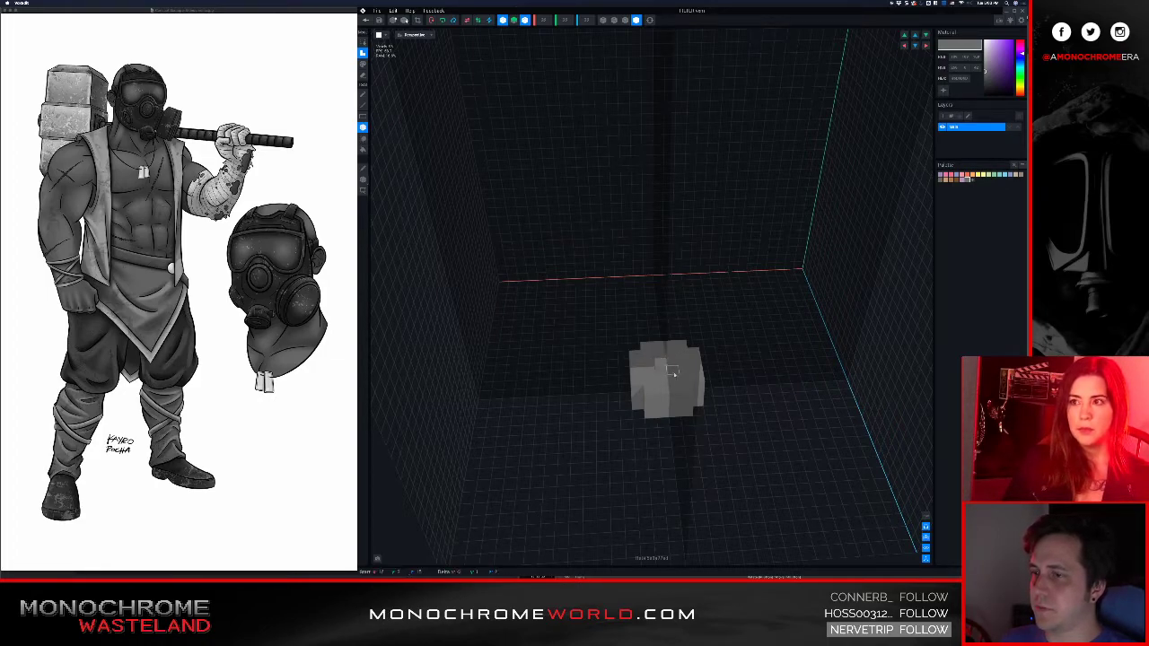
pyautogui.scroll(5, 675, 369)
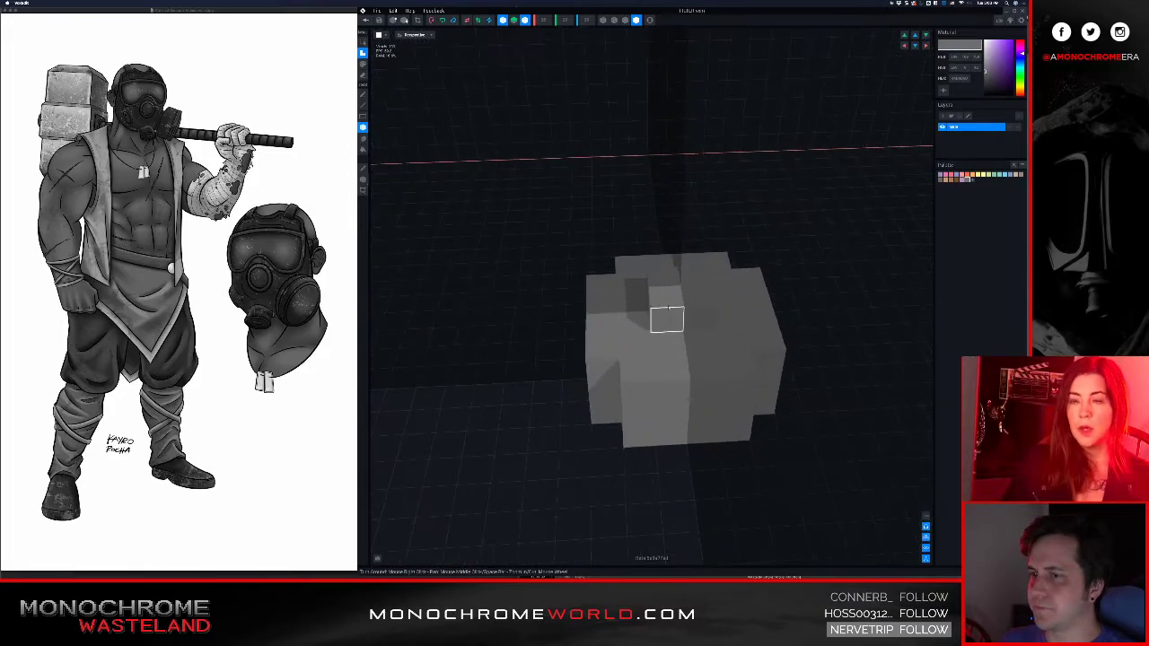
pyautogui.moveTo(673, 289); pyautogui.dragTo(656, 329, button='right')
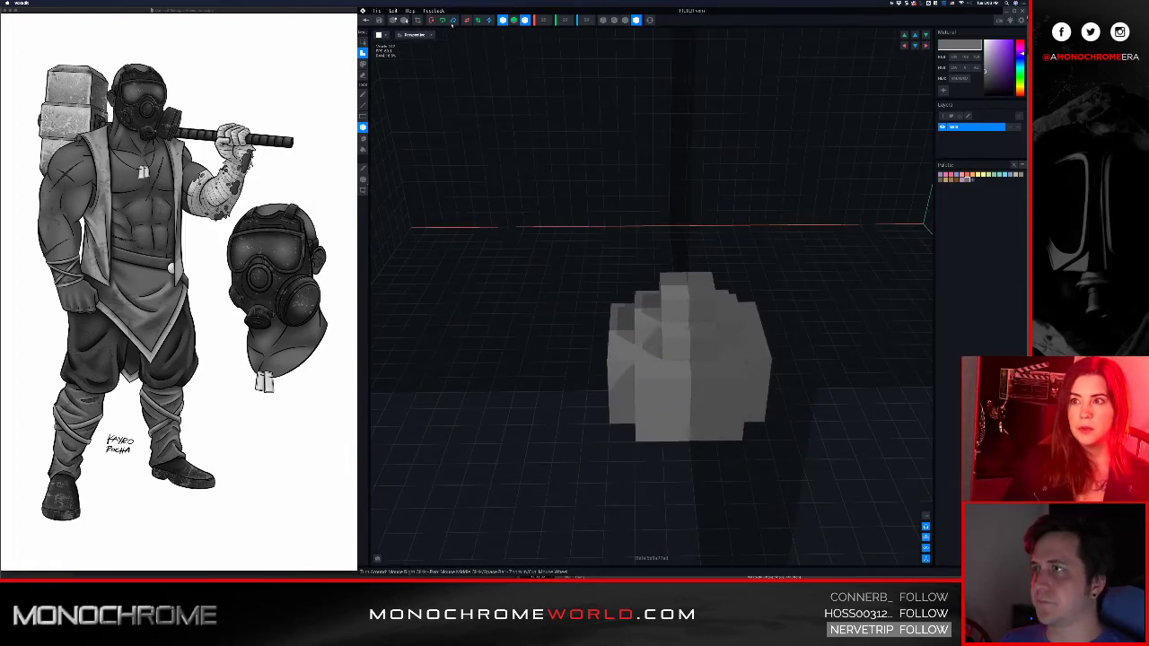
# - Crop the FILTER model's volume to its voxels
pyautogui.click(417, 20)
pyautogui.scroll(-5, 547, 116)
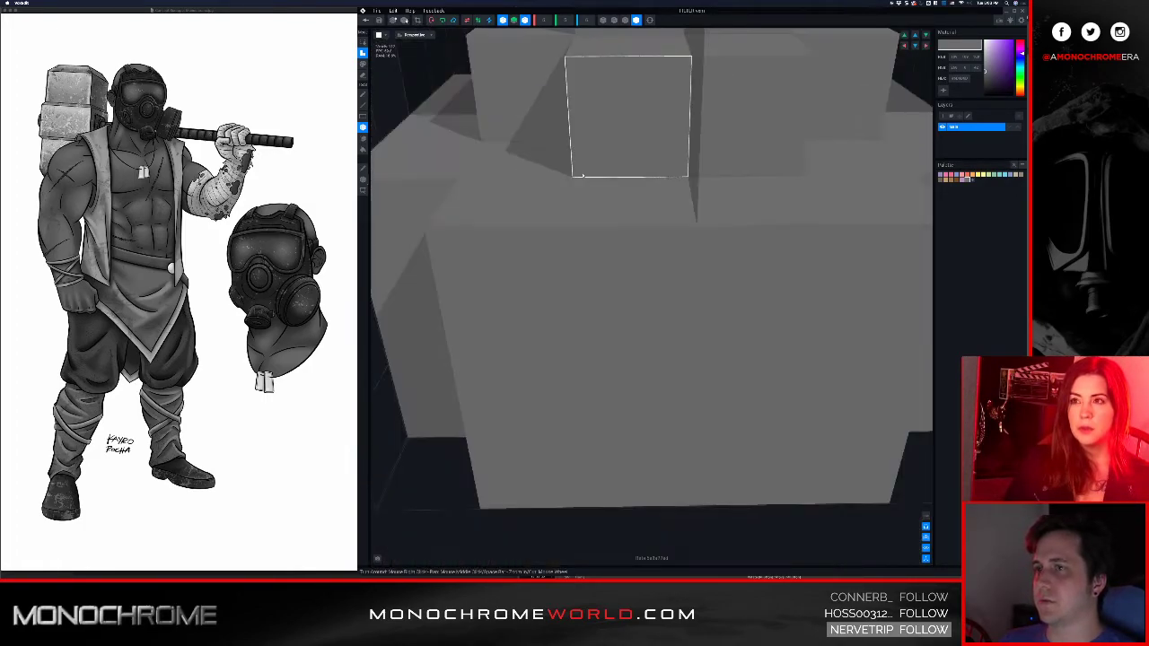
pyautogui.scroll(-5, 582, 176)
pyautogui.scroll(1, 583, 174)
pyautogui.press('super+z')
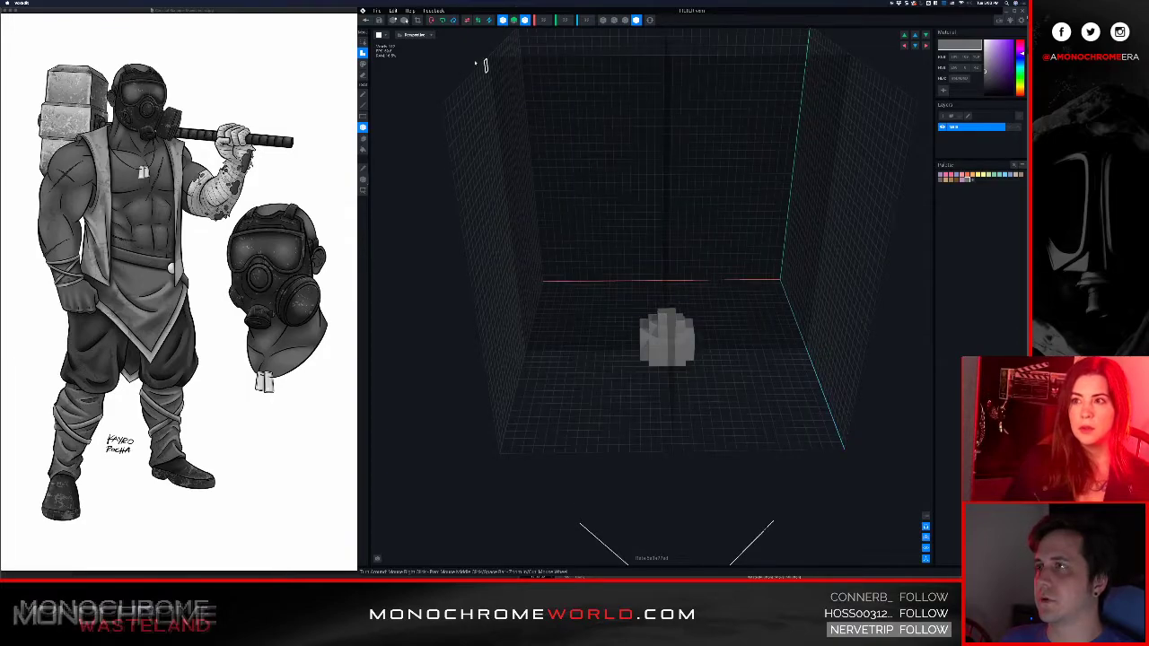
pyautogui.click(417, 19)
pyautogui.scroll(-6, 543, 133)
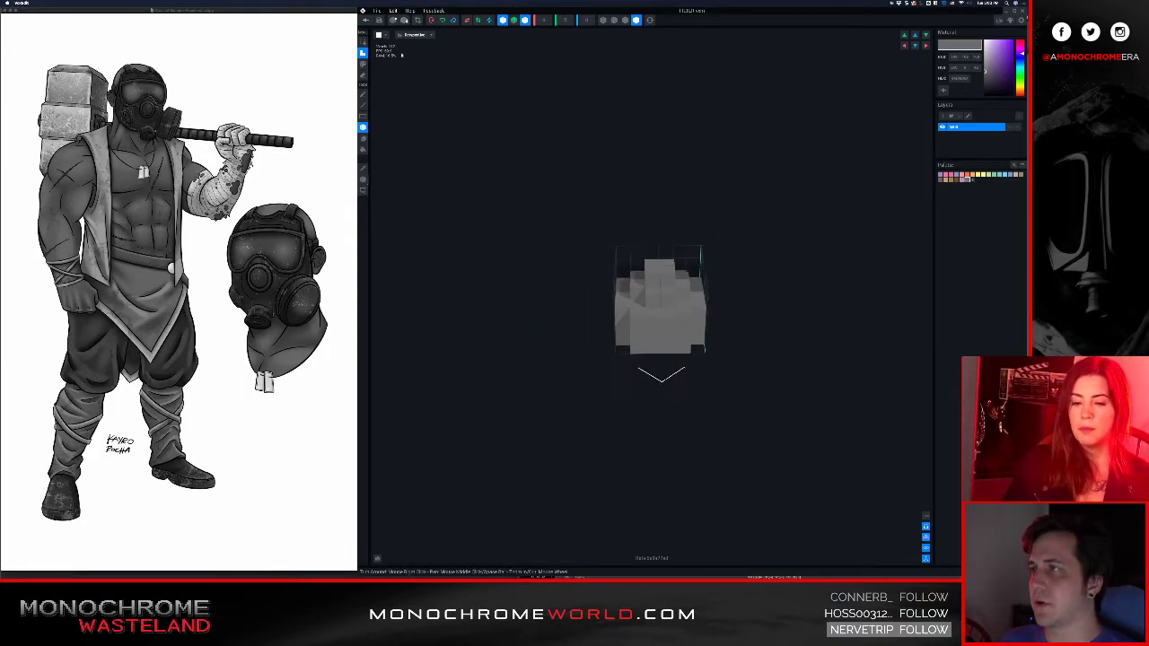
# - Reset the filter model's pivot and save the model back to the rig
pyautogui.click(363, 180)
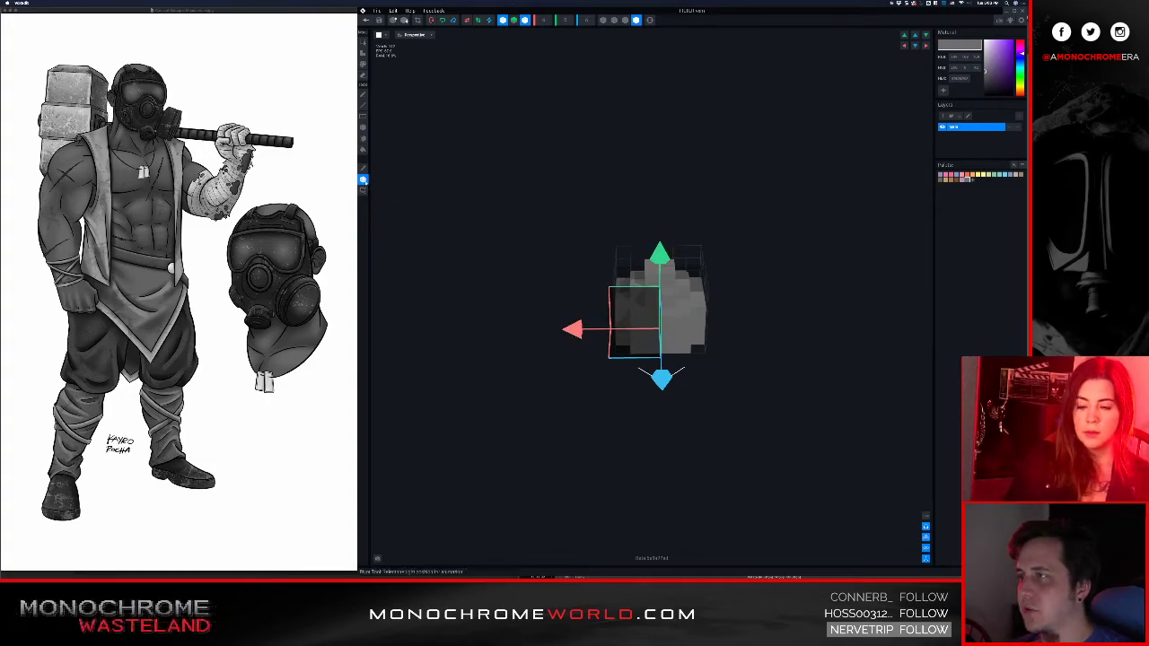
pyautogui.click(373, 194)
pyautogui.rightClick(362, 181)
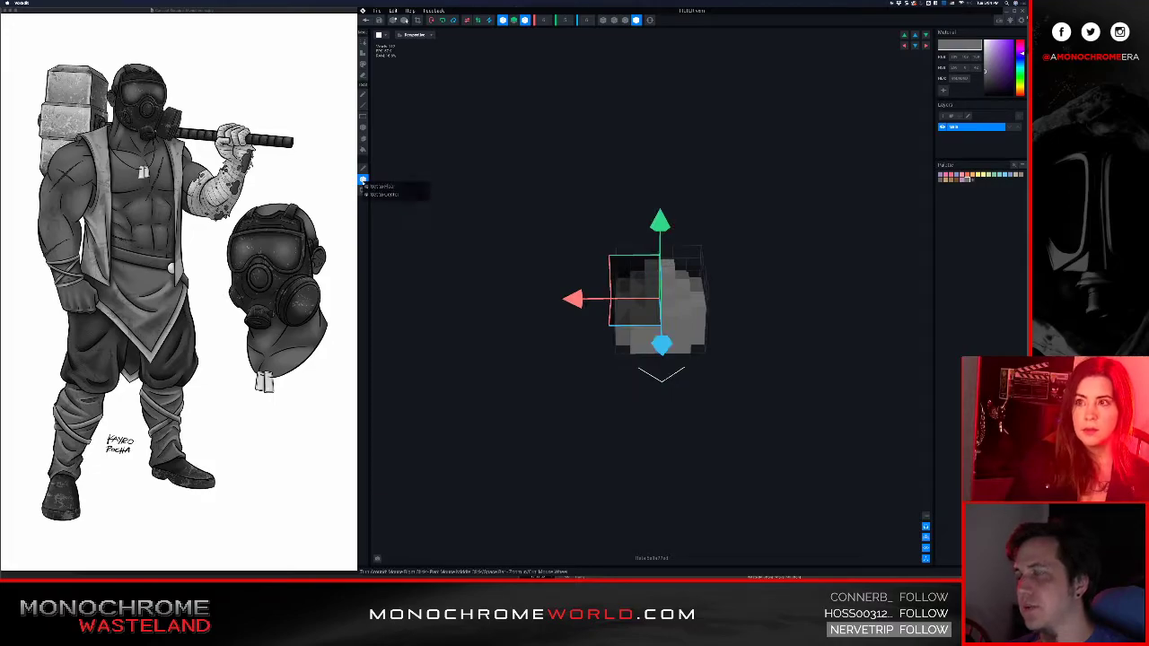
pyautogui.click(377, 186)
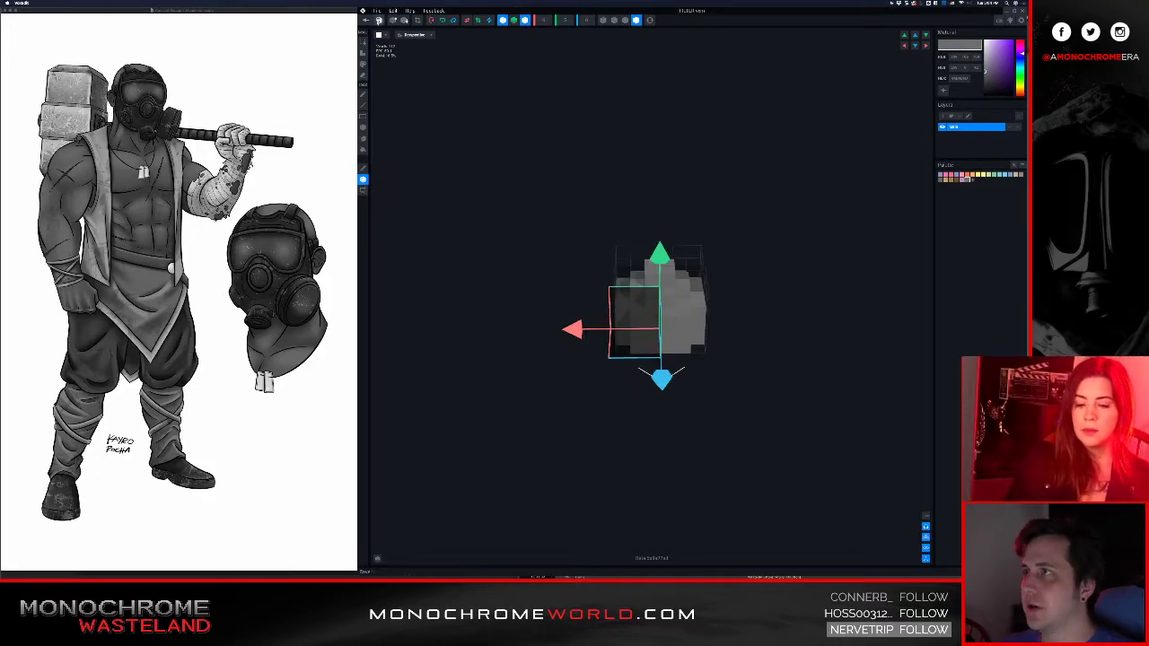
pyautogui.click(378, 20)
pyautogui.click(634, 171)
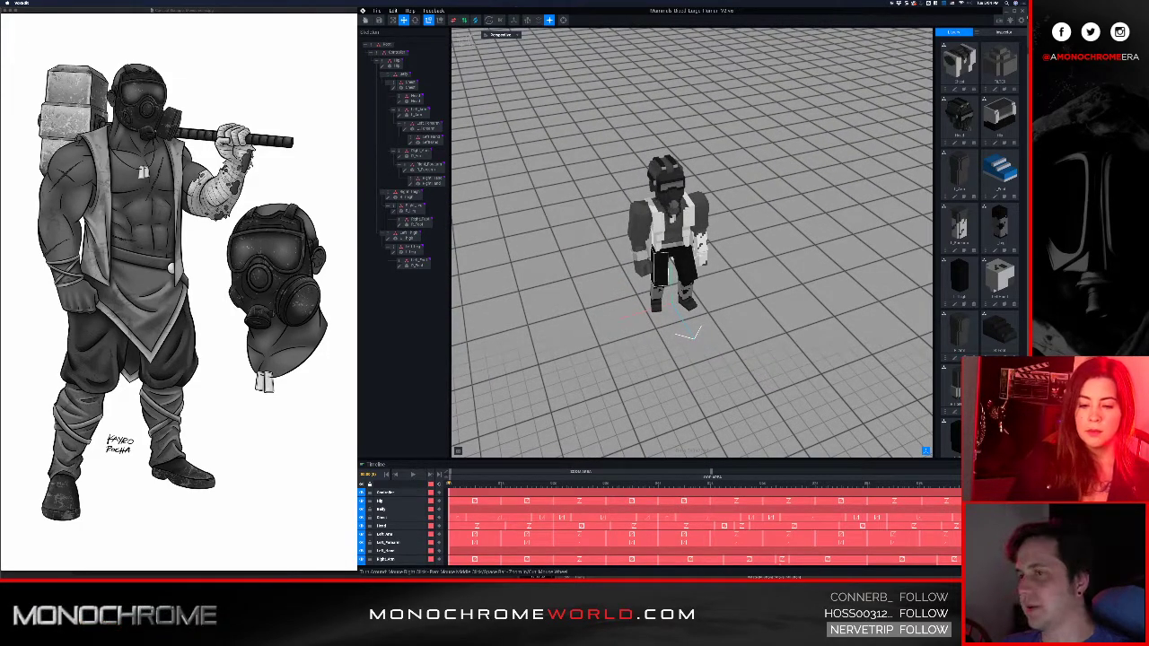
# - Create a new FILTER node under the head node in the skeleton
pyautogui.click(400, 98)
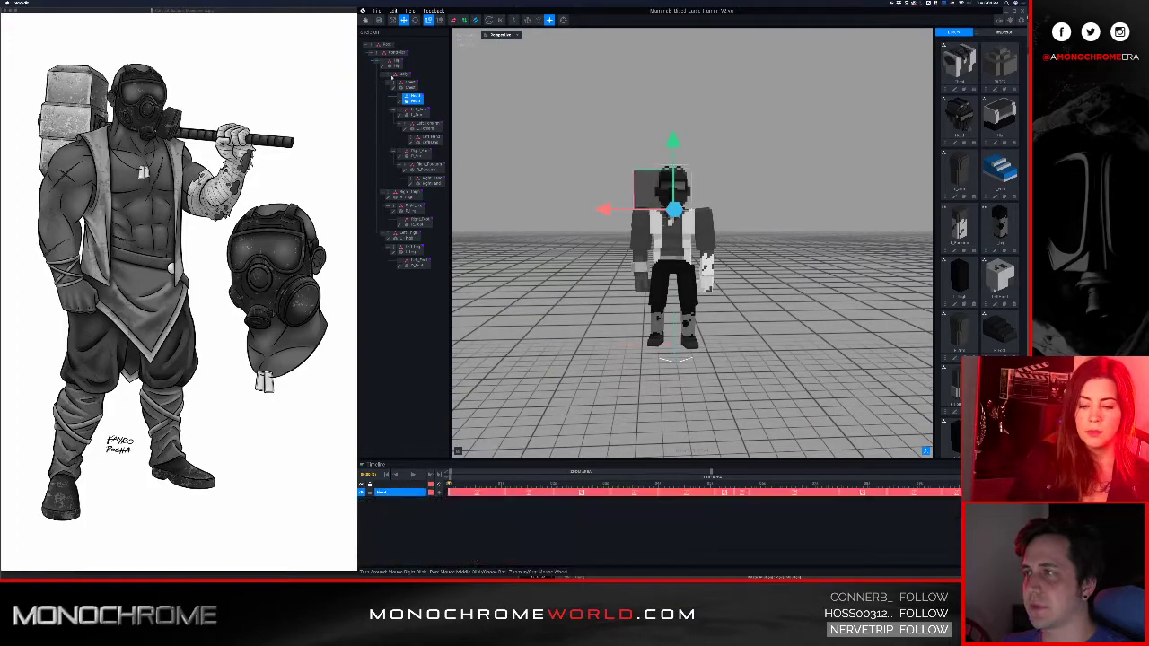
pyautogui.rightClick(400, 100)
pyautogui.click(424, 109)
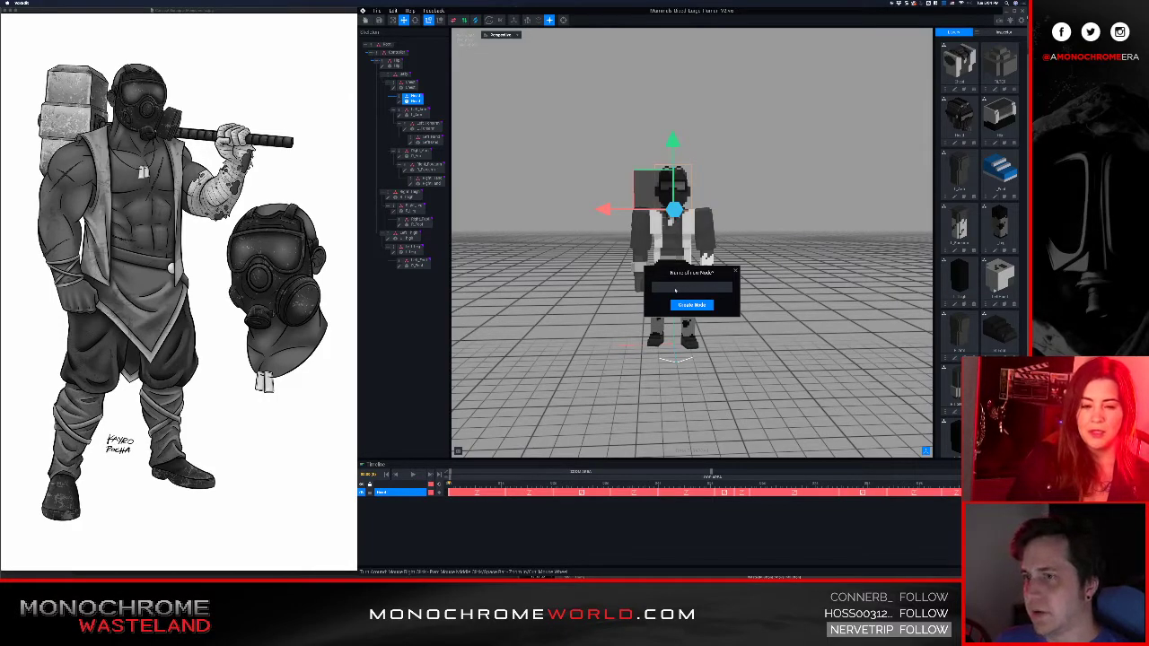
pyautogui.press('Return')
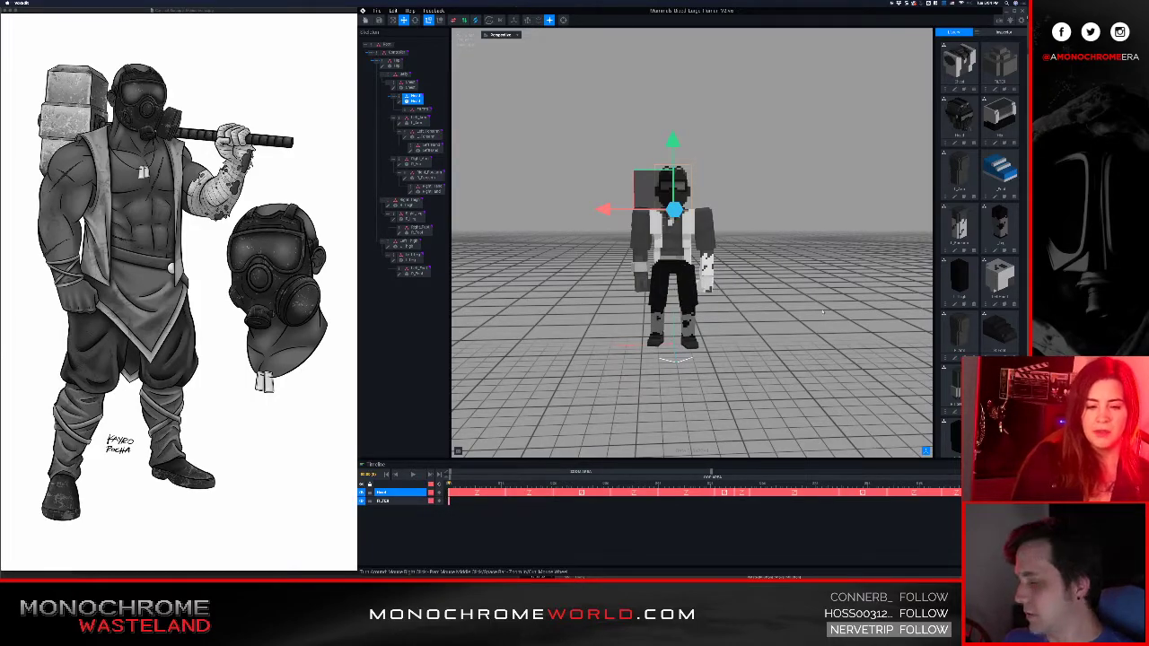
# - Assign the filter model from the library to the new node under the head
pyautogui.scroll(5, 824, 315)
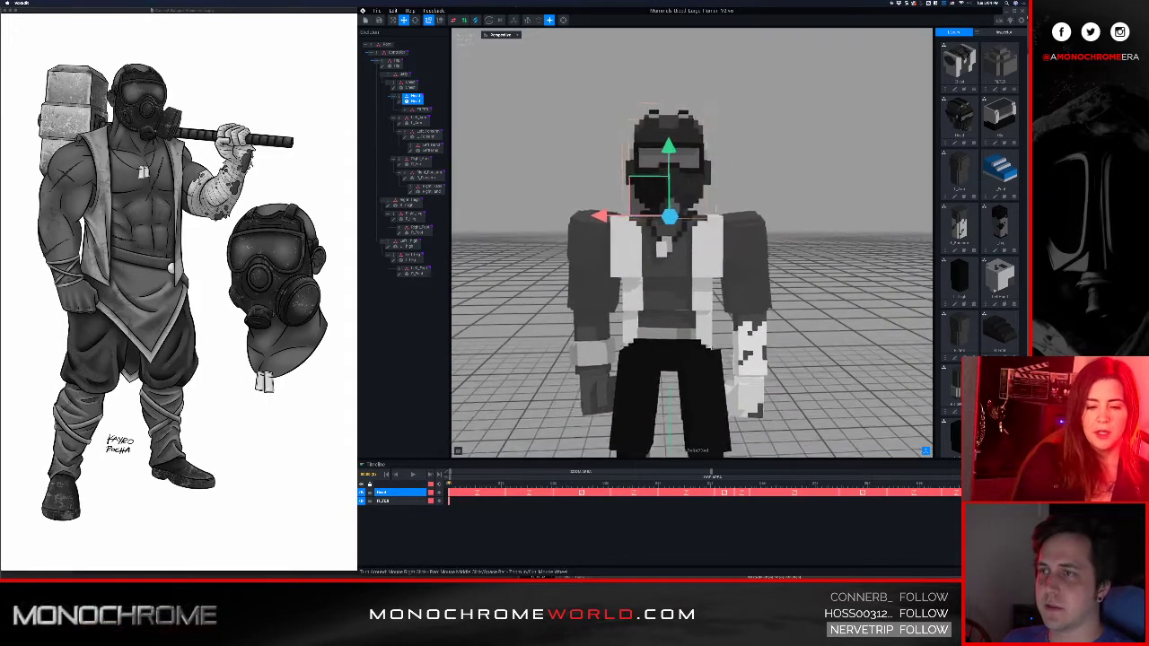
pyautogui.click(831, 272)
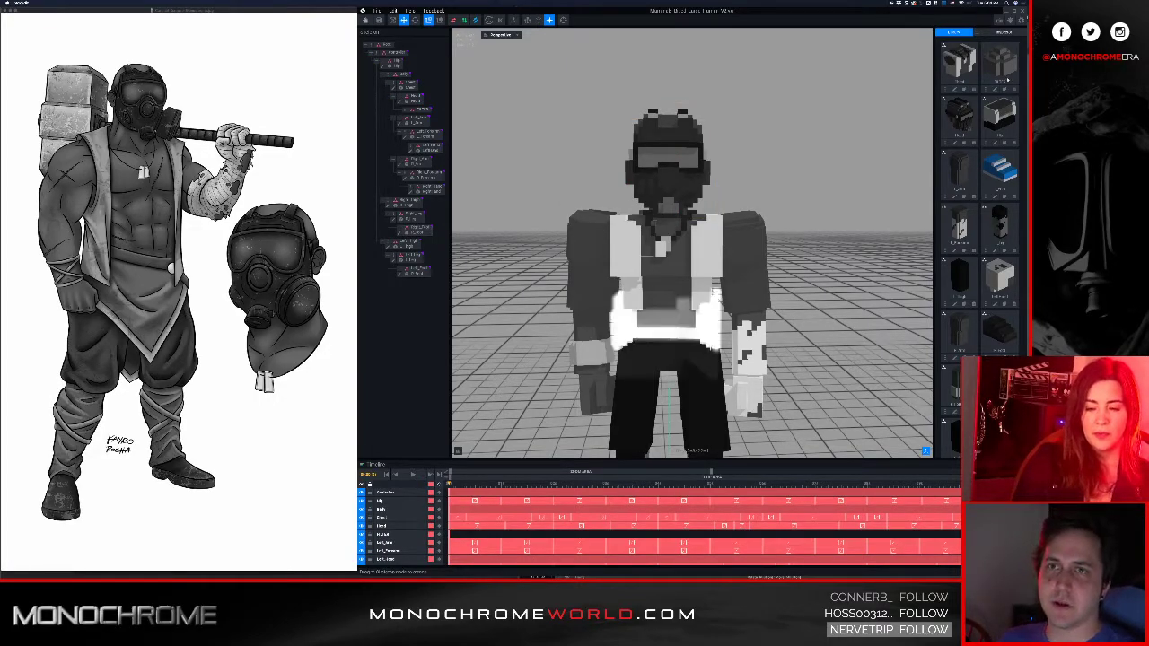
pyautogui.moveTo(994, 59); pyautogui.dragTo(418, 112)
pyautogui.click(418, 113)
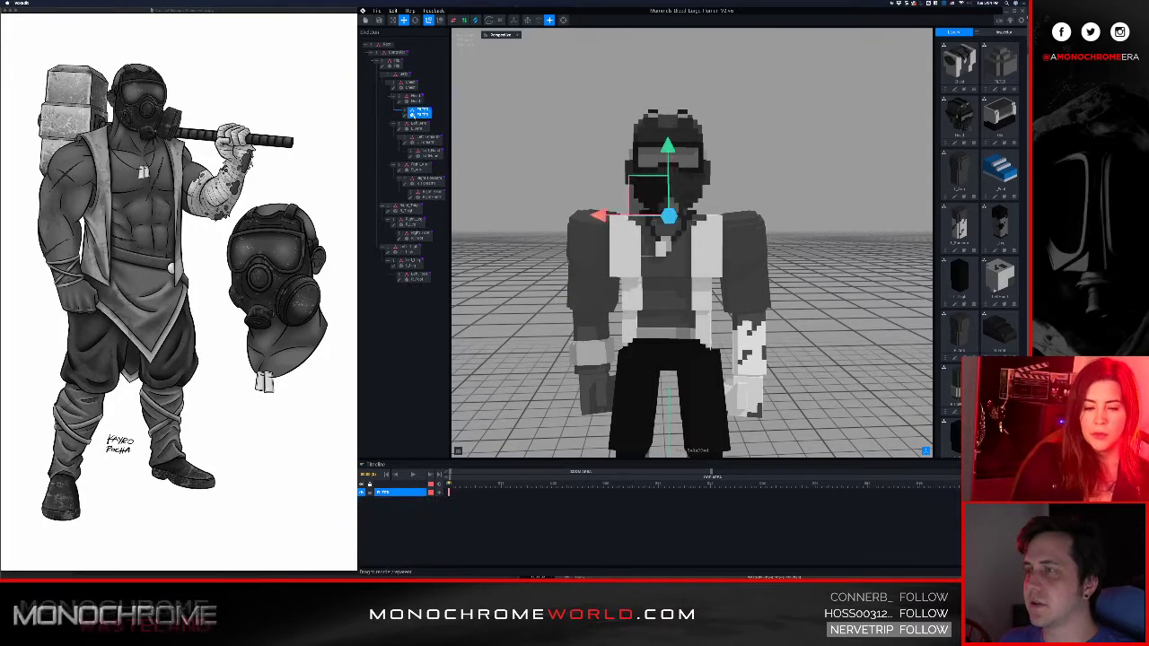
# - Open the filter model and move its pivot outside the voxels, offset sideways and along the depth axis
pyautogui.doubleClick(419, 112)
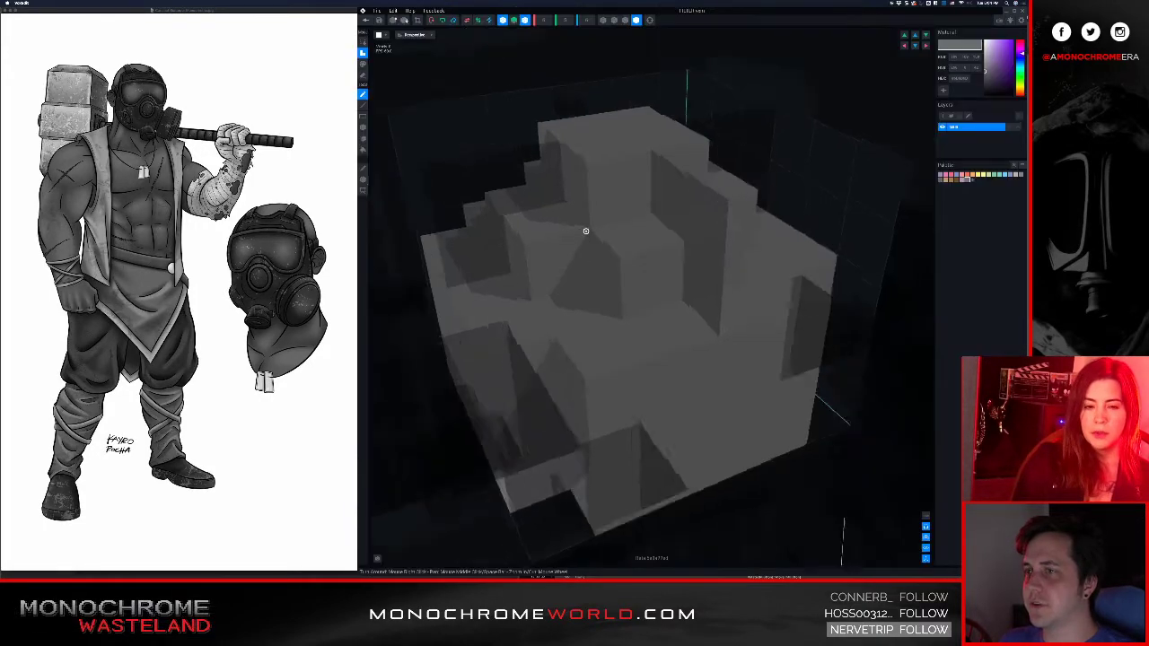
pyautogui.scroll(-5, 588, 237)
pyautogui.moveTo(607, 260); pyautogui.dragTo(606, 257, button='right')
pyautogui.click(363, 180)
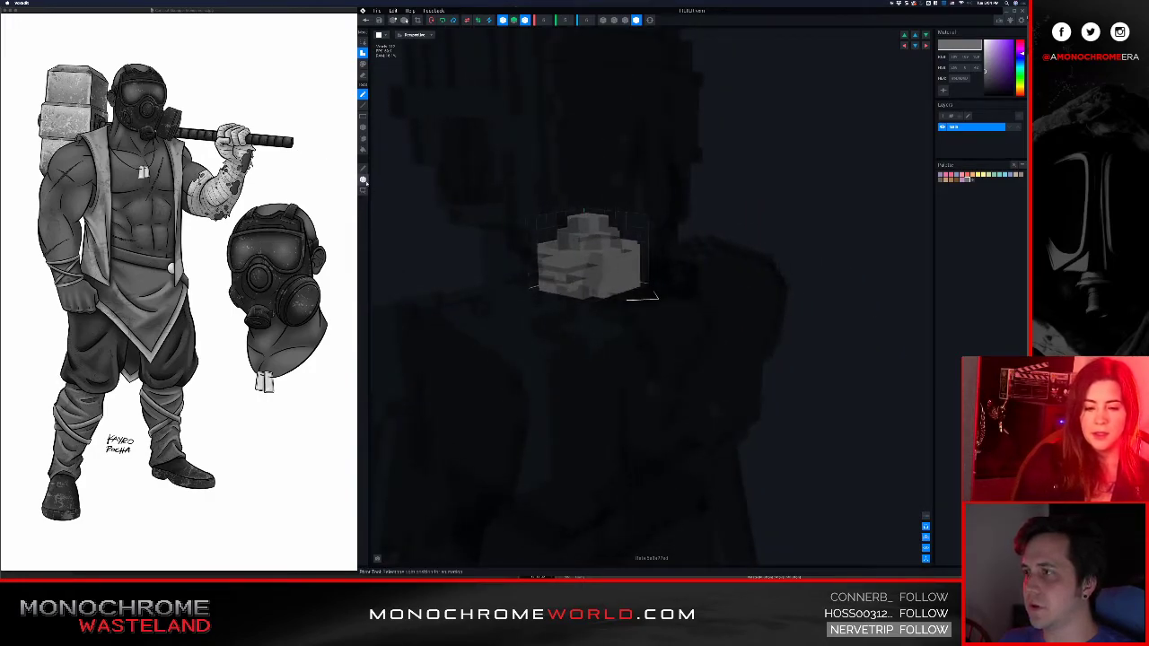
pyautogui.moveTo(665, 298); pyautogui.dragTo(584, 286)
pyautogui.moveTo(560, 263); pyautogui.dragTo(630, 252, button='right')
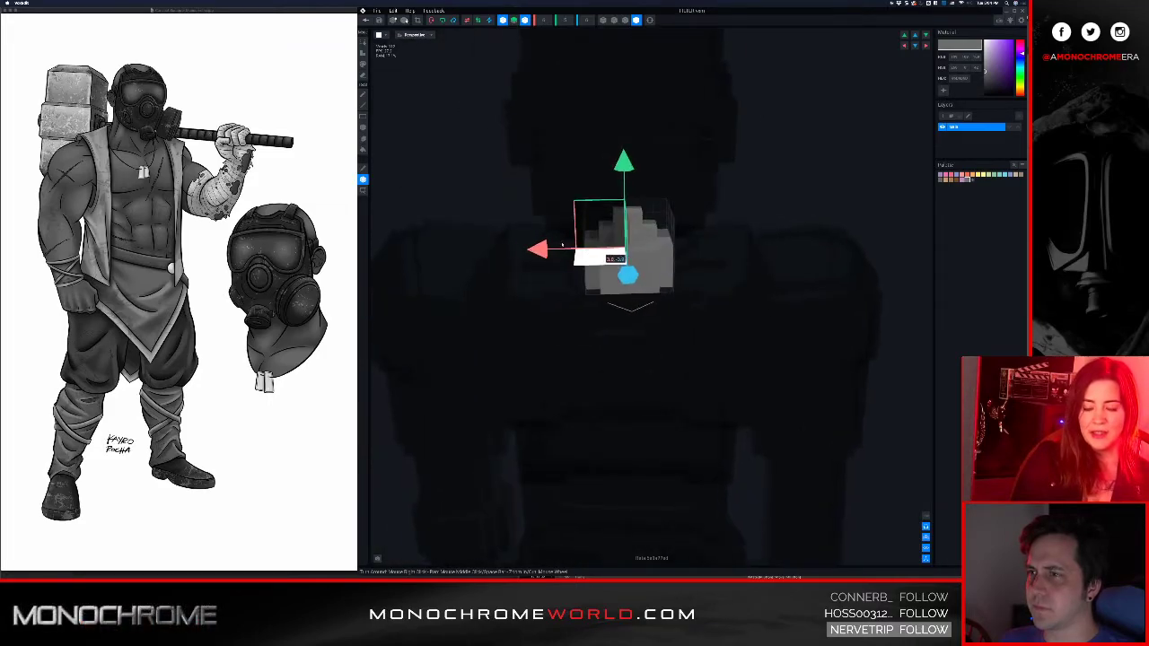
pyautogui.moveTo(544, 252); pyautogui.dragTo(480, 253)
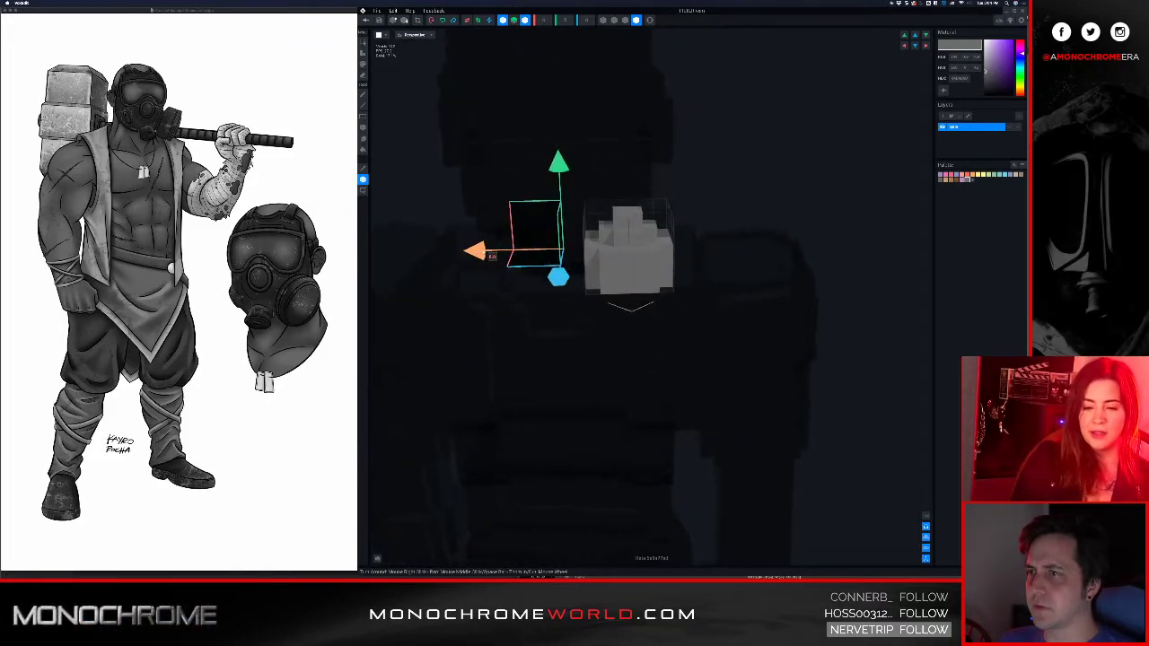
pyautogui.moveTo(663, 254); pyautogui.dragTo(621, 255, button='right')
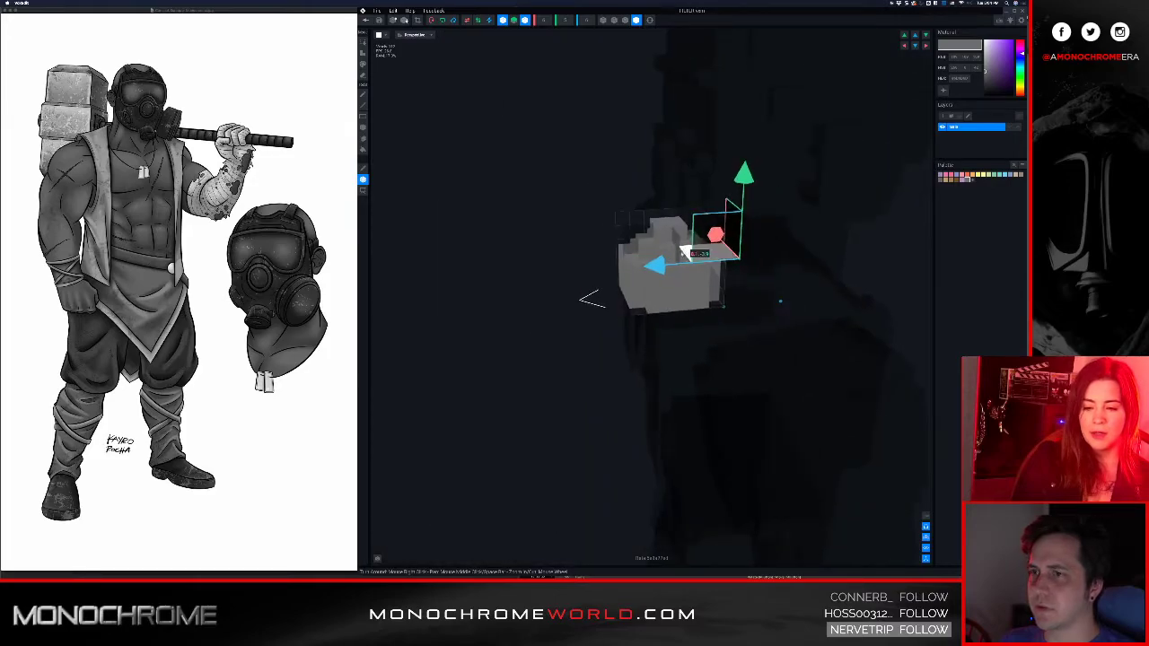
pyautogui.moveTo(660, 268); pyautogui.dragTo(640, 269)
pyautogui.moveTo(640, 269); pyautogui.dragTo(675, 260, button='right')
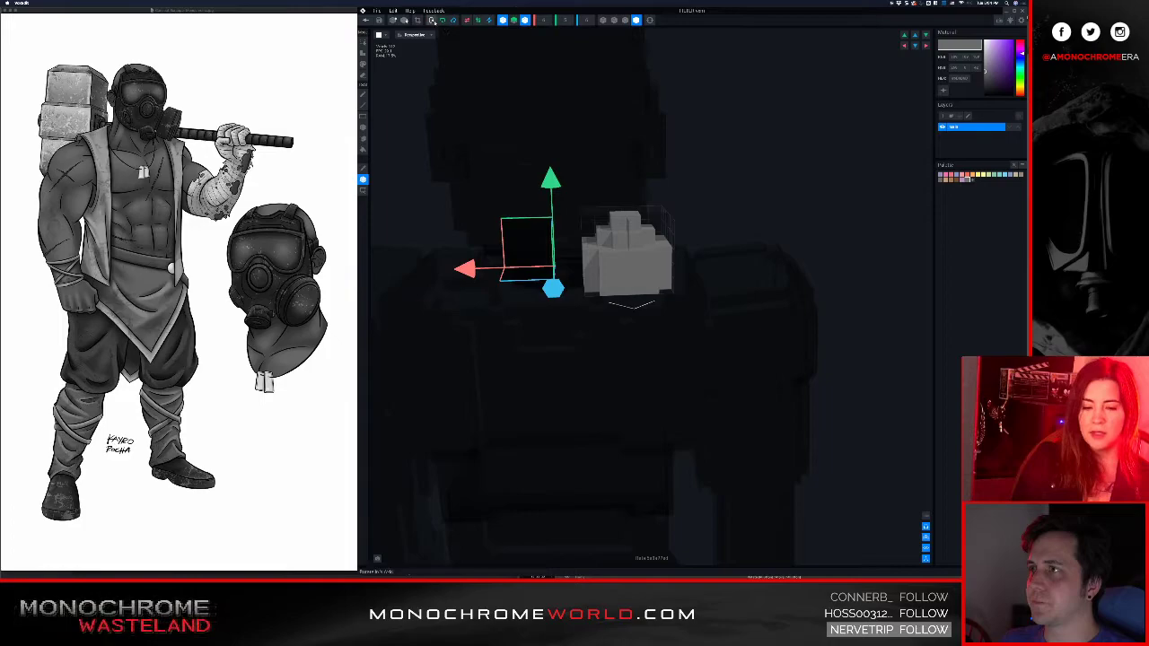
# - Rotate the filter model about the X axis and fine-tune its pivot's depth and sideways offset
pyautogui.click(432, 20)
pyautogui.moveTo(610, 262); pyautogui.dragTo(648, 247, button='right')
pyautogui.moveTo(537, 335); pyautogui.dragTo(537, 340)
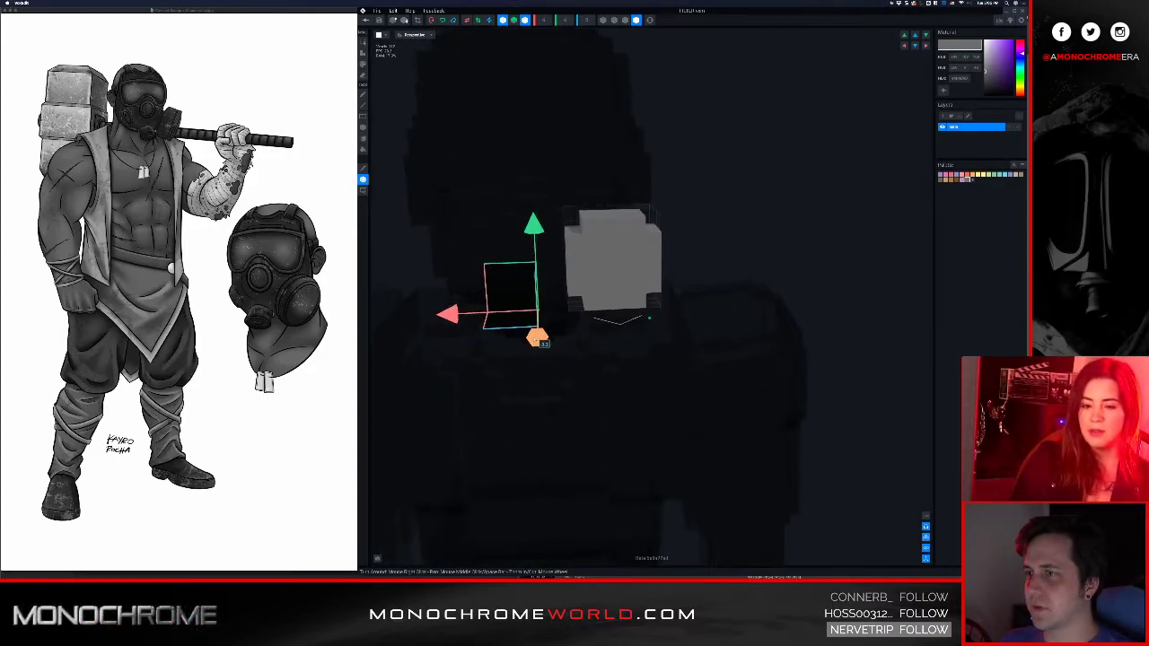
pyautogui.moveTo(614, 253); pyautogui.dragTo(613, 254, button='right')
pyautogui.moveTo(437, 325); pyautogui.dragTo(456, 324)
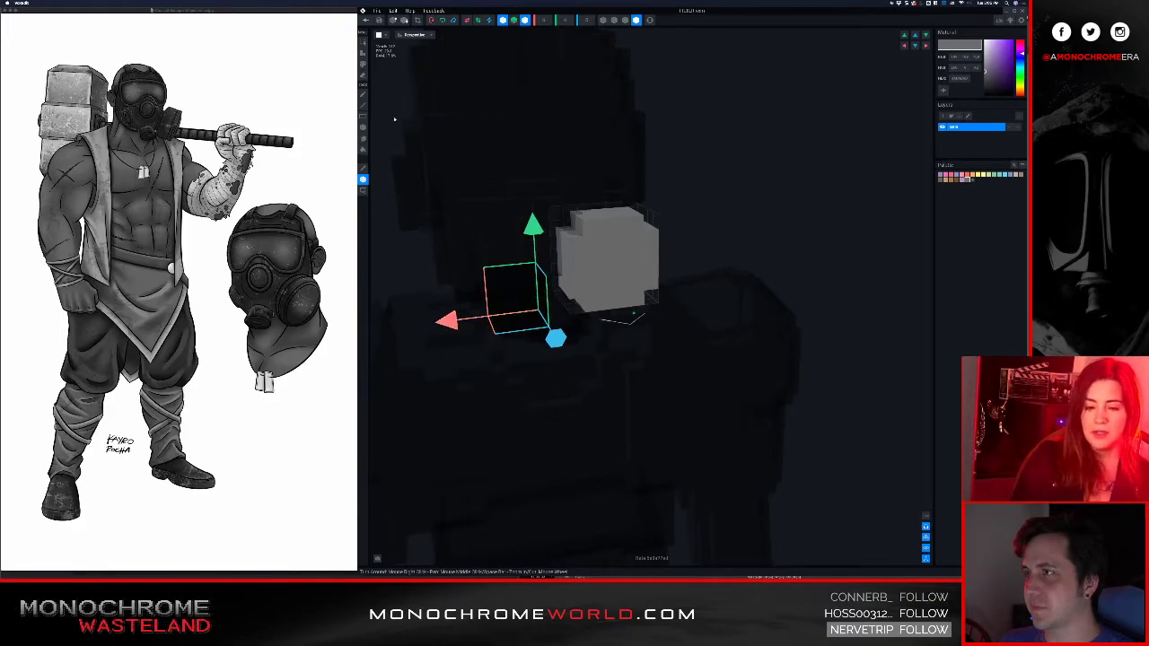
# - Save the filter model's changes, return to the character rig, and select the filter beside the mask with its transform properties open
pyautogui.click(366, 20)
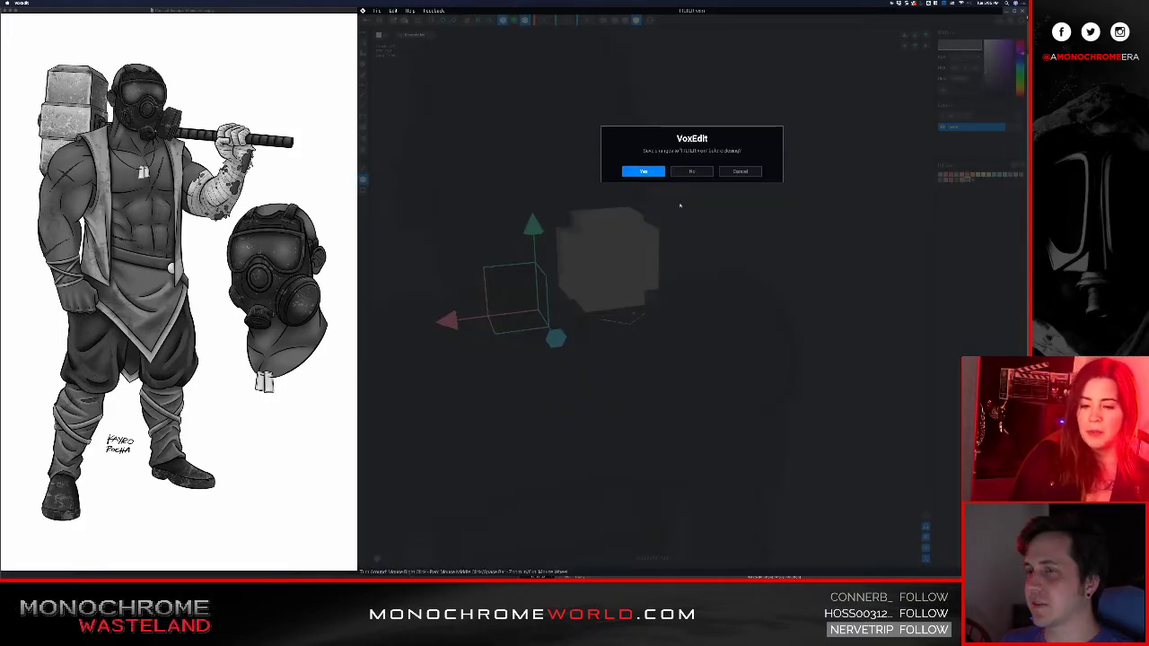
pyautogui.click(644, 171)
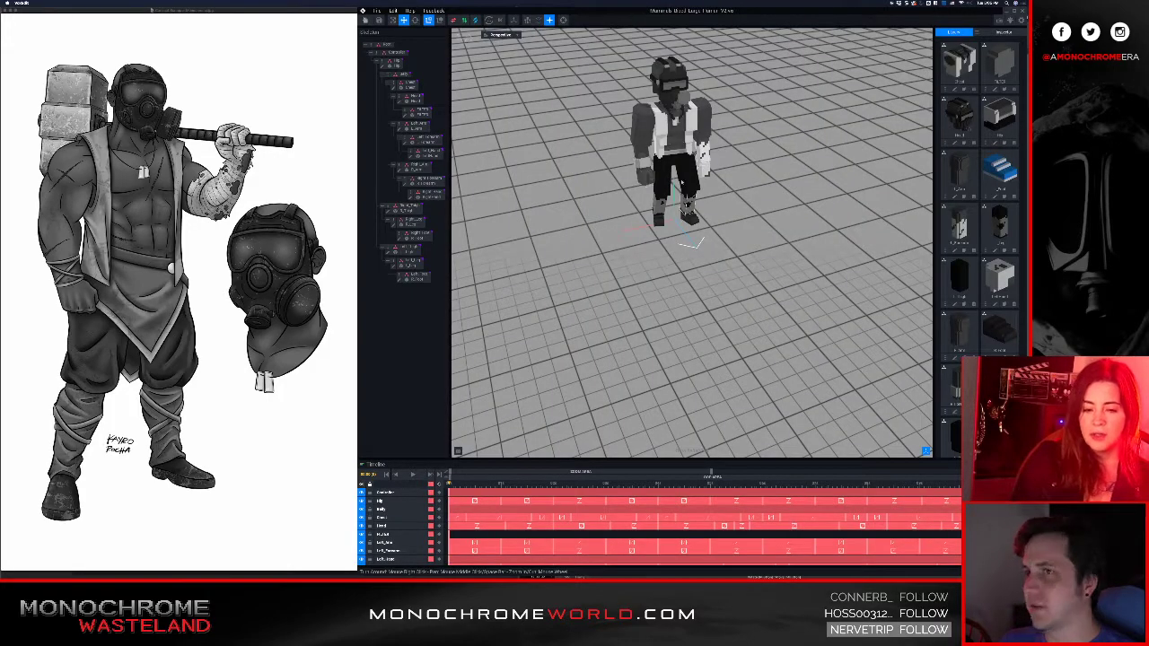
pyautogui.scroll(10, 641, 262)
pyautogui.moveTo(641, 262)
pyautogui.mouseDown(button='right')
pyautogui.moveTo(717, 268)
pyautogui.moveTo(645, 273)
pyautogui.mouseUp(button='right')
pyautogui.click(659, 310)
pyautogui.moveTo(594, 230)
pyautogui.mouseDown(button='right')
pyautogui.moveTo(578, 227)
pyautogui.moveTo(594, 229)
pyautogui.mouseUp(button='right')
pyautogui.click(1002, 32)
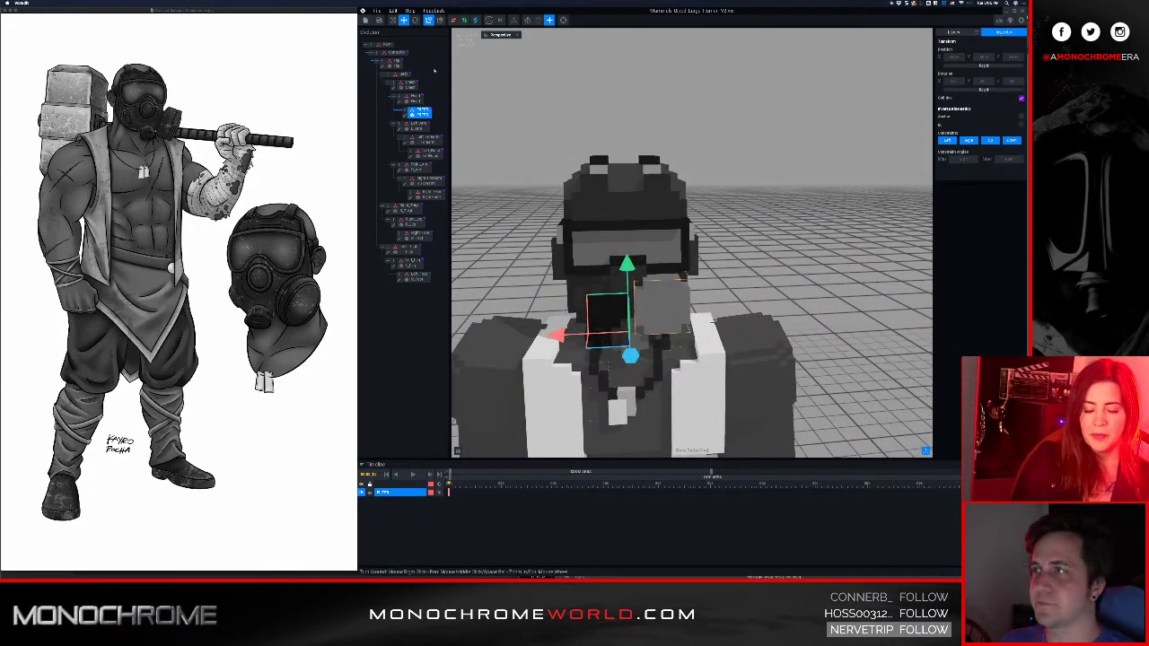
# - Rotate the filter about its vertical axis so it angles outward from the front of the mask
pyautogui.click(415, 20)
pyautogui.moveTo(644, 303); pyautogui.dragTo(658, 317, button='right')
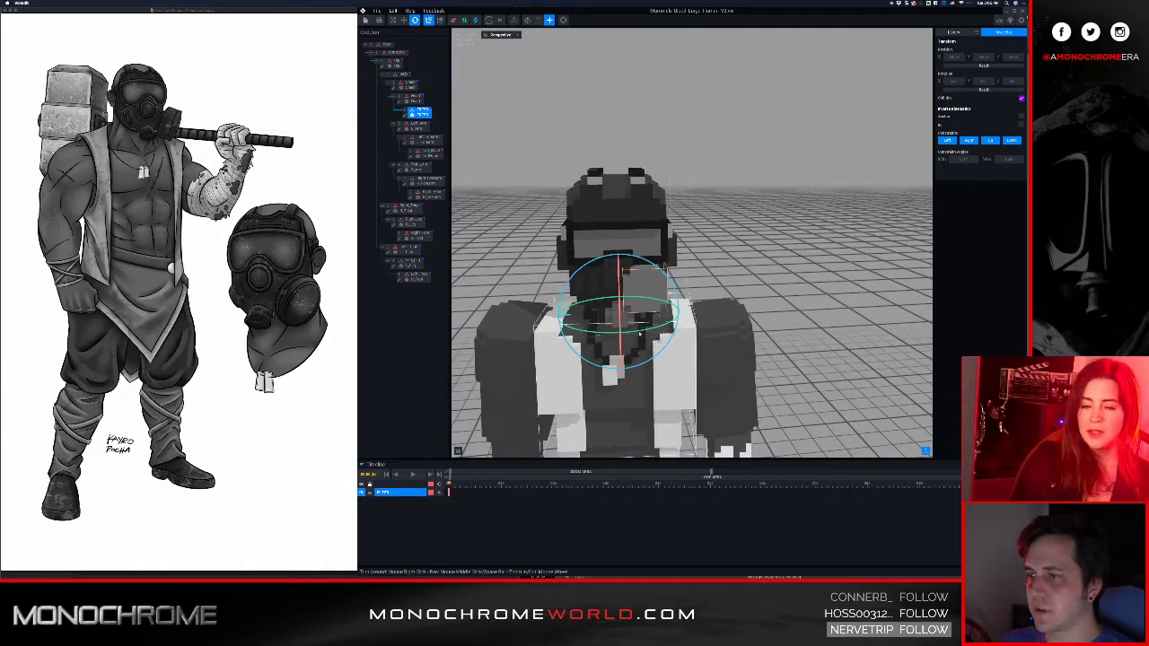
pyautogui.moveTo(639, 333); pyautogui.dragTo(639, 333)
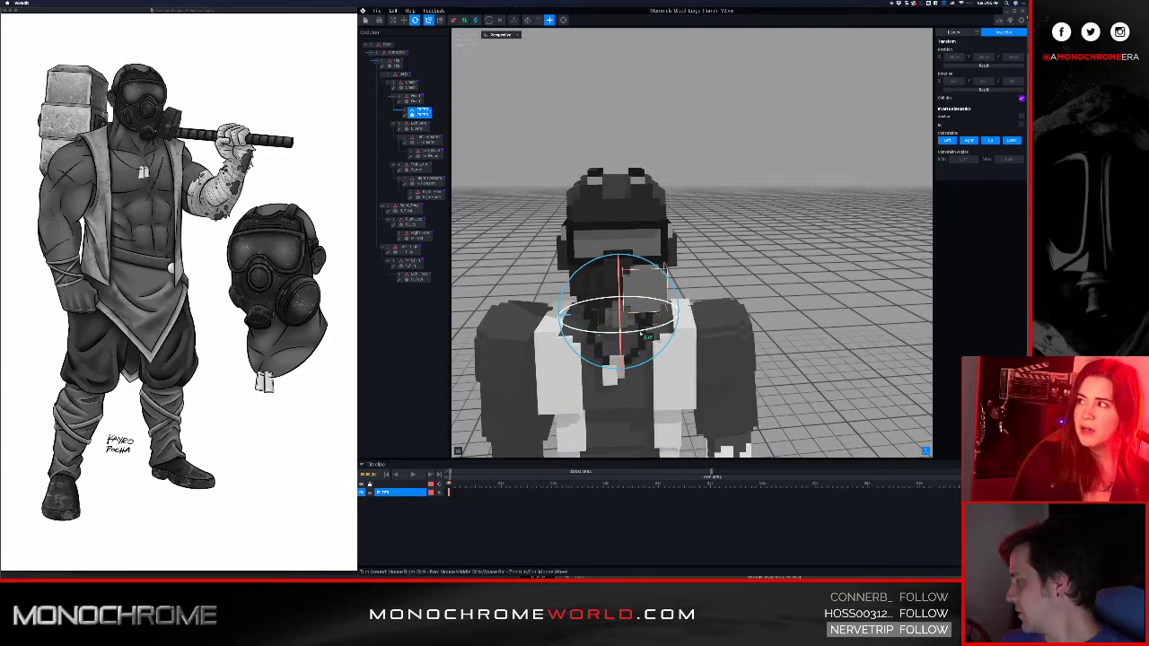
pyautogui.scroll(5, 636, 352)
pyautogui.moveTo(632, 405); pyautogui.dragTo(611, 374, button='middle')
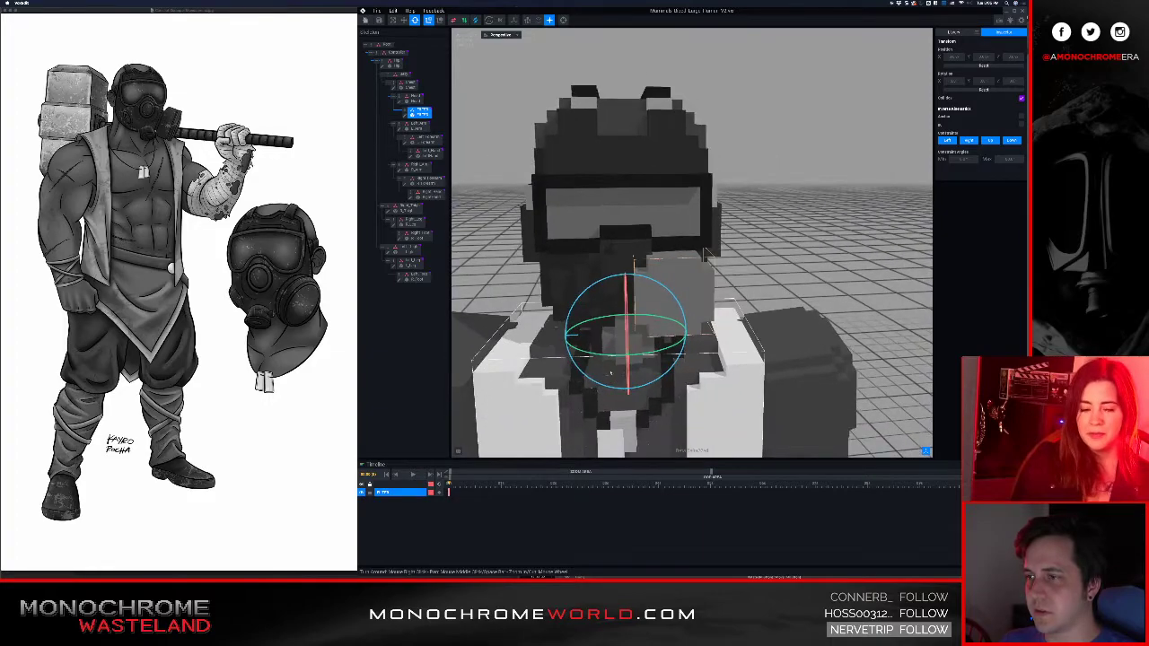
pyautogui.moveTo(617, 350); pyautogui.dragTo(641, 358)
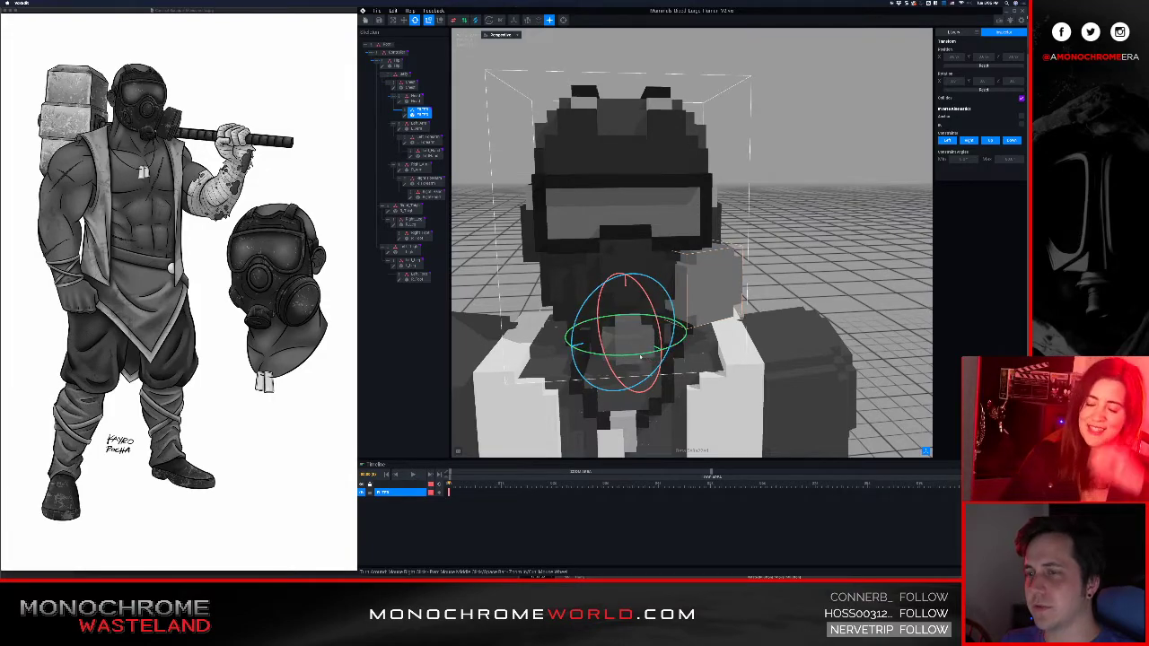
# - Reposition the filter along its sideways, depth and vertical axes so it sits beside the mask's lower cheek
pyautogui.click(404, 20)
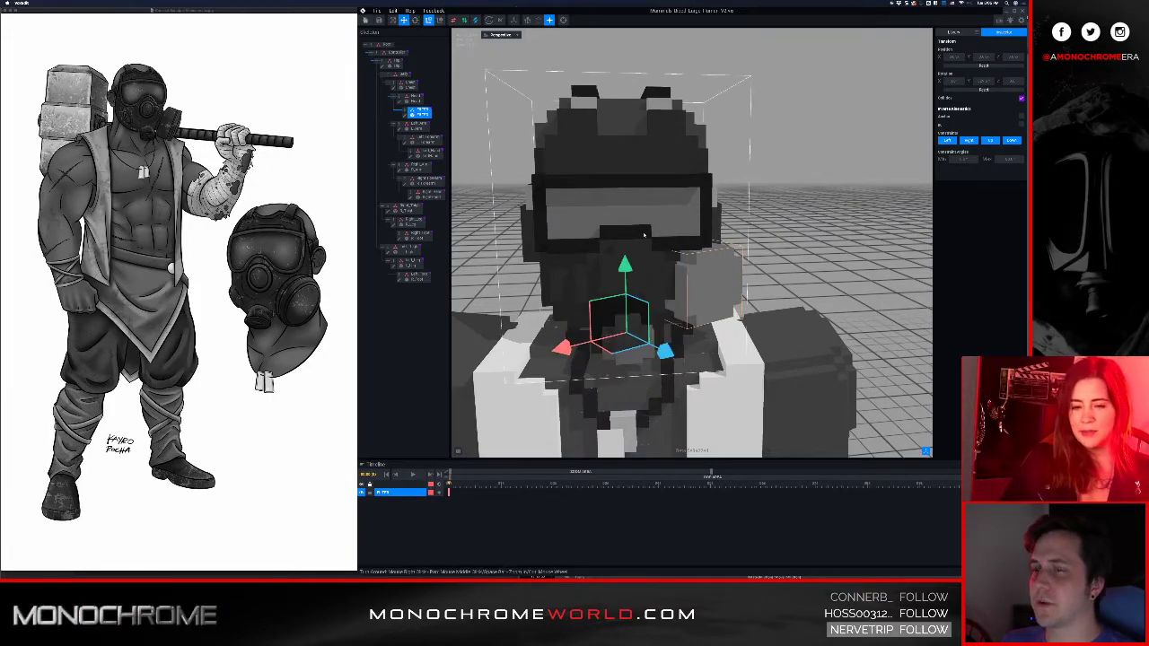
pyautogui.scroll(3, 622, 312)
pyautogui.moveTo(580, 391); pyautogui.dragTo(547, 401)
pyautogui.moveTo(653, 406); pyautogui.dragTo(671, 418)
pyautogui.moveTo(758, 326); pyautogui.dragTo(759, 292, button='right')
pyautogui.scroll(-5, 758, 293)
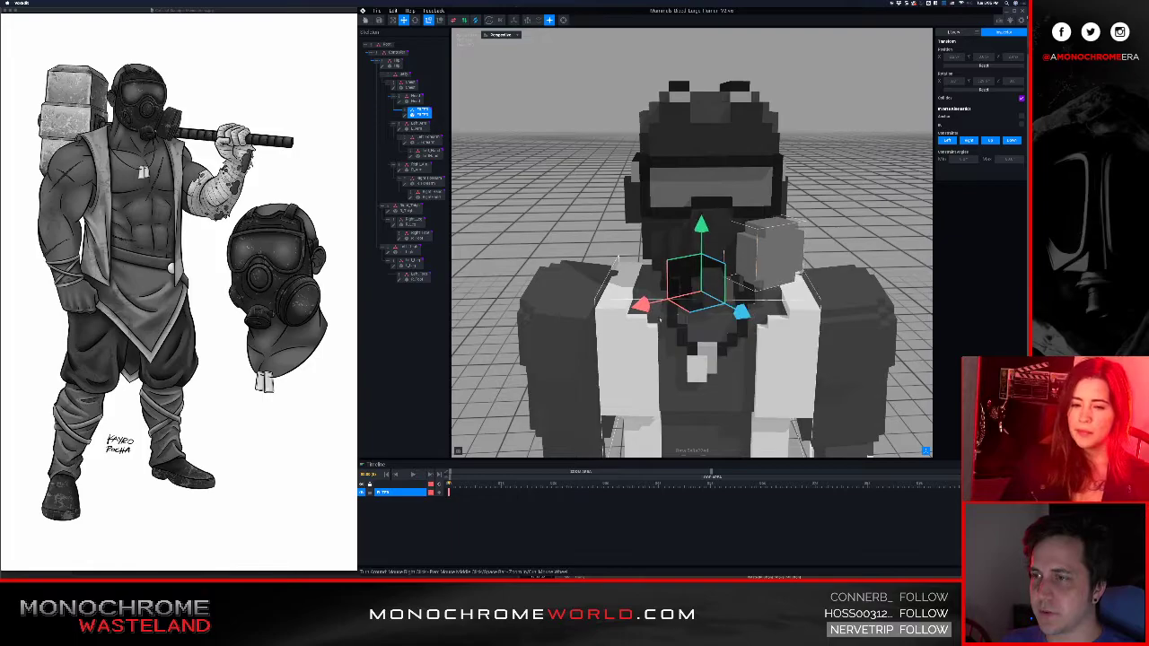
pyautogui.moveTo(730, 250); pyautogui.dragTo(757, 258, button='right')
pyautogui.scroll(5, 731, 251)
pyautogui.scroll(-5, 757, 258)
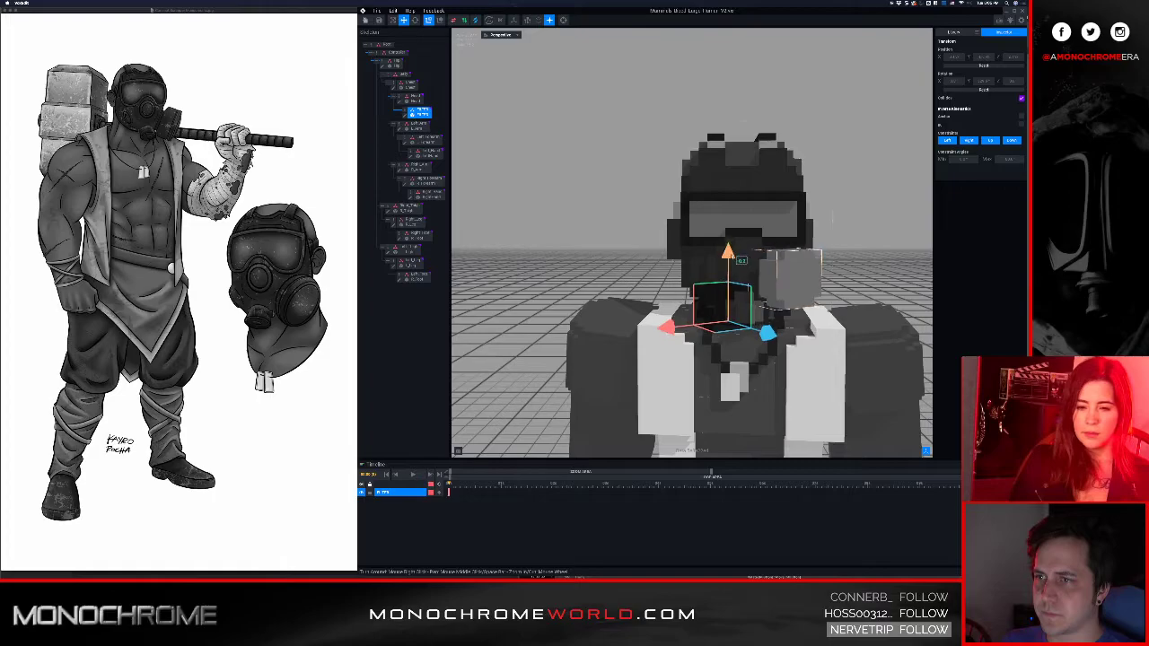
pyautogui.moveTo(799, 289); pyautogui.dragTo(493, 103, button='right')
# - Rotate the filter further about its vertical axis, then shift it sideways and outward along its depth axis
pyautogui.click(414, 19)
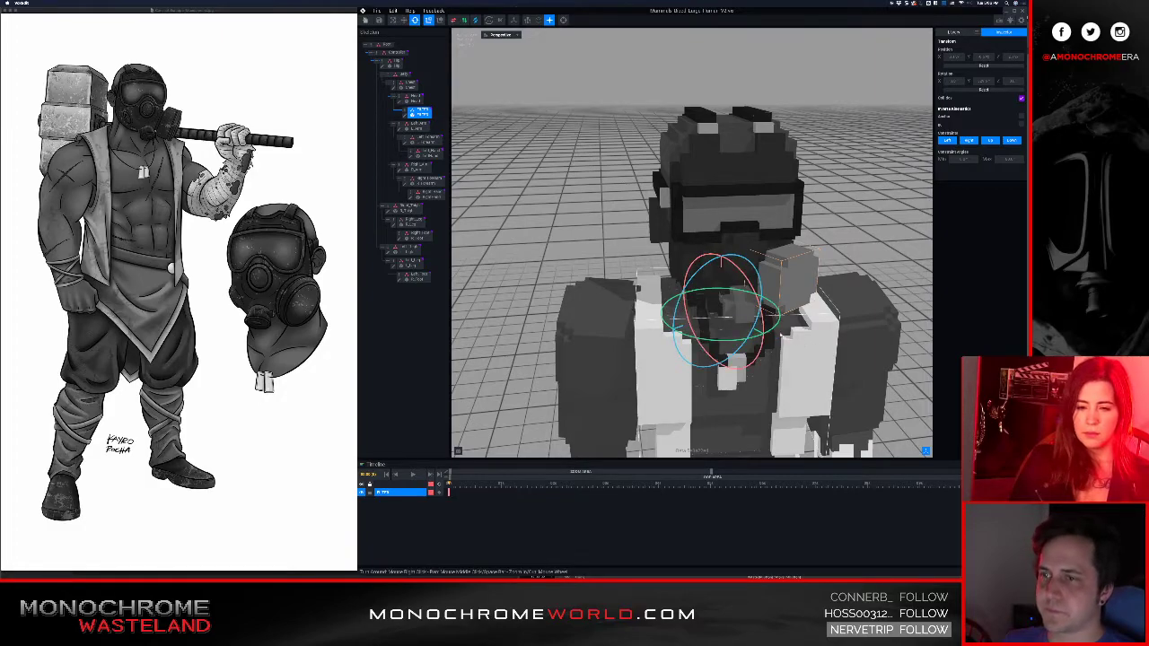
pyautogui.moveTo(788, 332); pyautogui.dragTo(792, 330)
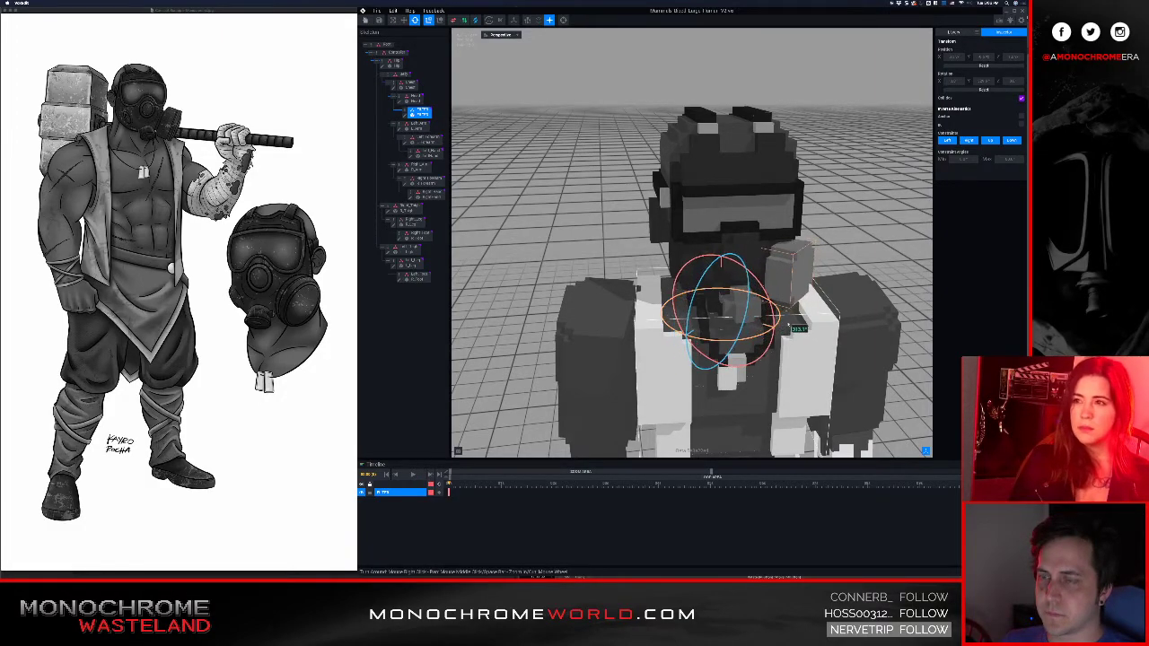
pyautogui.click(404, 20)
pyautogui.scroll(4, 812, 348)
pyautogui.moveTo(812, 349); pyautogui.dragTo(705, 335, button='middle')
pyautogui.moveTo(573, 347); pyautogui.dragTo(588, 338)
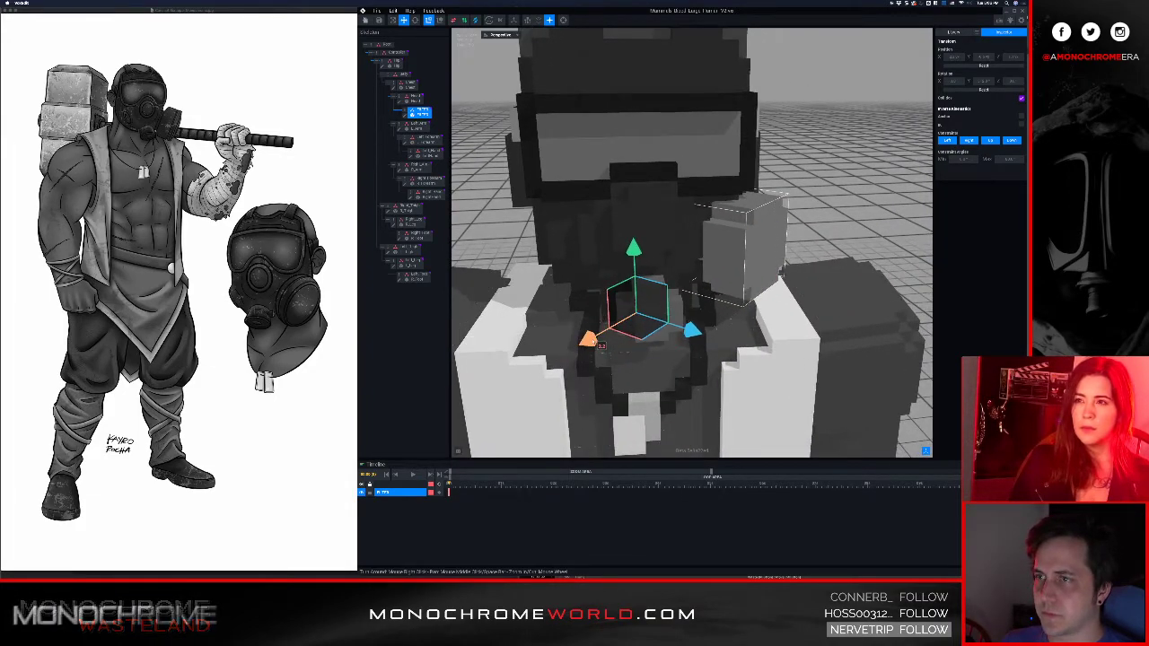
pyautogui.moveTo(698, 333); pyautogui.dragTo(721, 350)
# - Nudge the filter slightly outward along its depth axis, judging its gap to the mask in profile
pyautogui.moveTo(781, 275); pyautogui.dragTo(625, 260, button='right')
pyautogui.moveTo(626, 260); pyautogui.dragTo(503, 258, button='middle')
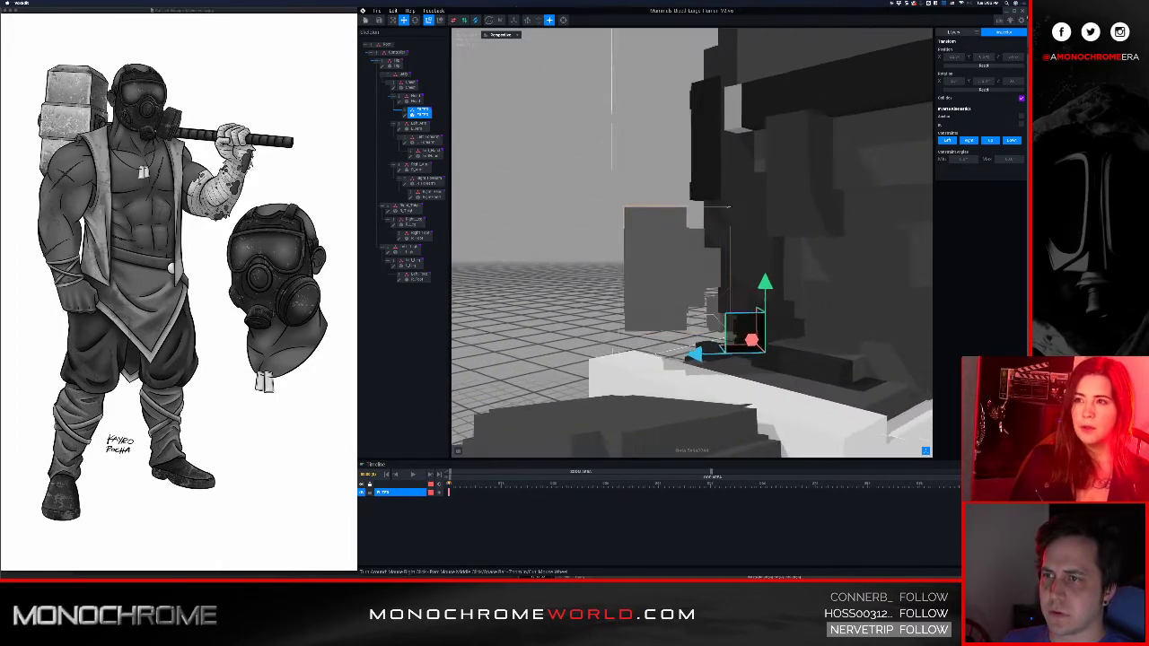
pyautogui.moveTo(821, 301); pyautogui.dragTo(808, 303, button='middle')
pyautogui.moveTo(684, 355); pyautogui.dragTo(680, 355)
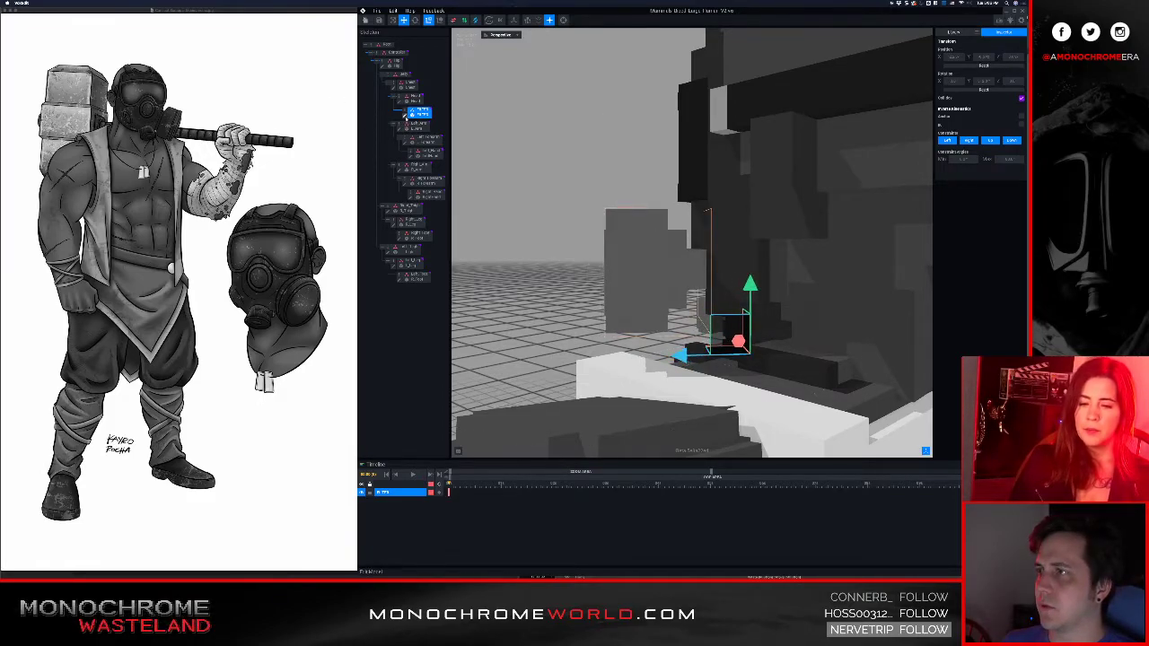
# - Open the filter model, enlarge its volume along the depth axis, and shift all voxels one unit along that axis
pyautogui.click(405, 115)
pyautogui.scroll(-5, 534, 194)
pyautogui.moveTo(535, 195); pyautogui.dragTo(545, 218, button='right')
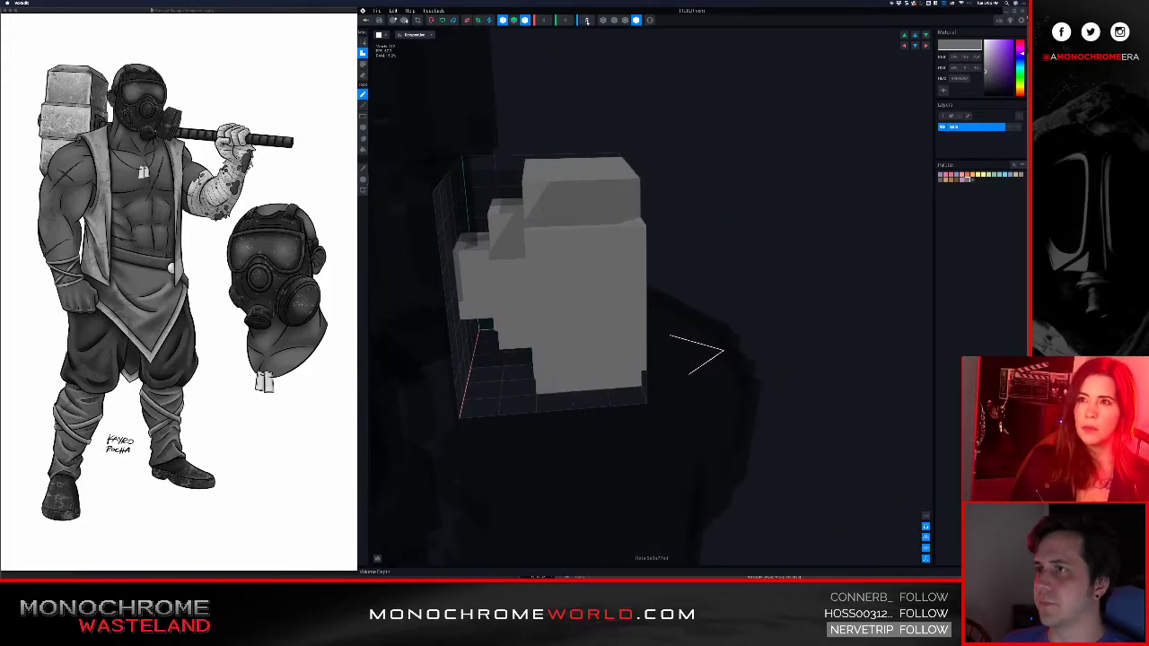
pyautogui.press('Return')
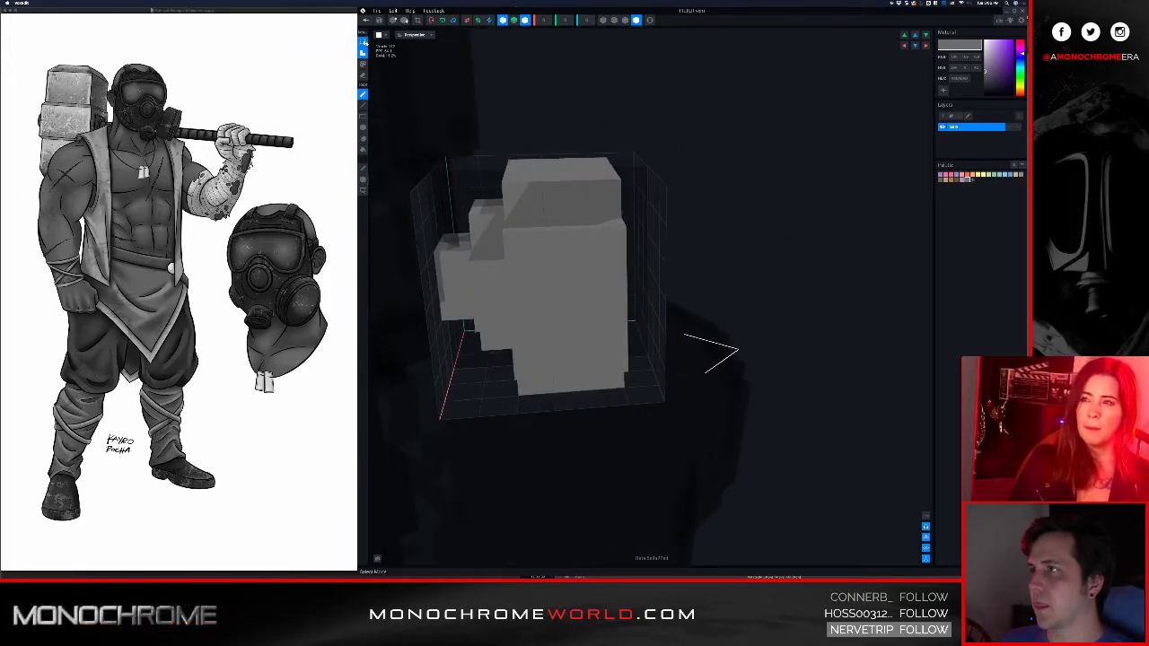
pyautogui.click(362, 116)
pyautogui.moveTo(414, 102); pyautogui.dragTo(698, 402)
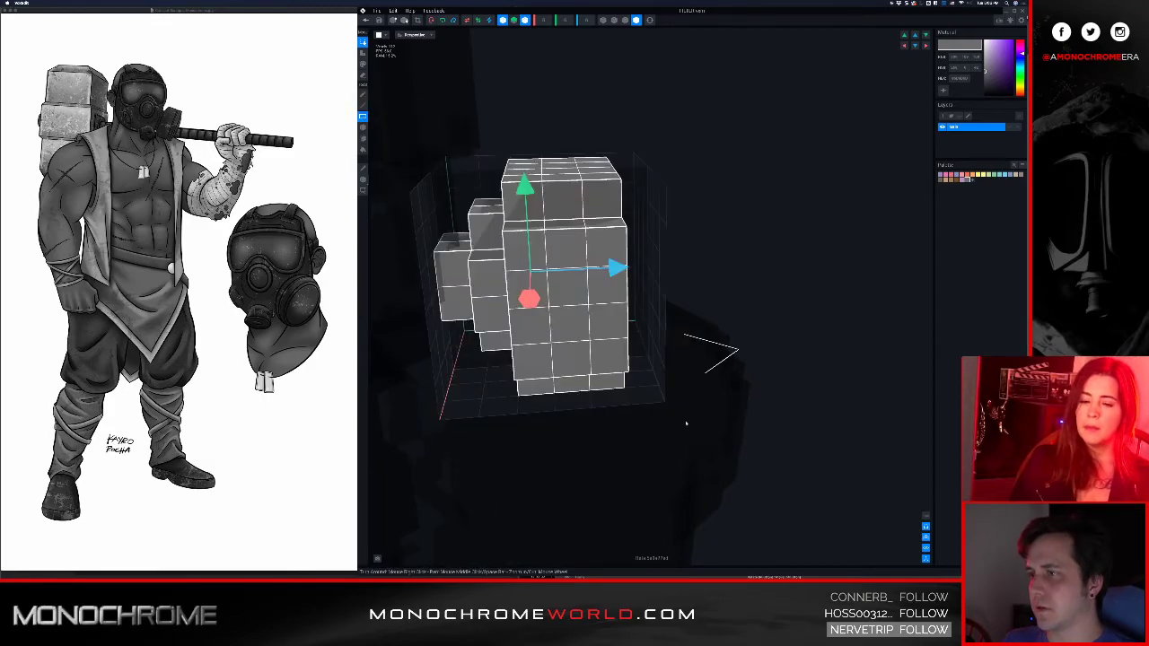
pyautogui.moveTo(616, 269); pyautogui.dragTo(650, 266)
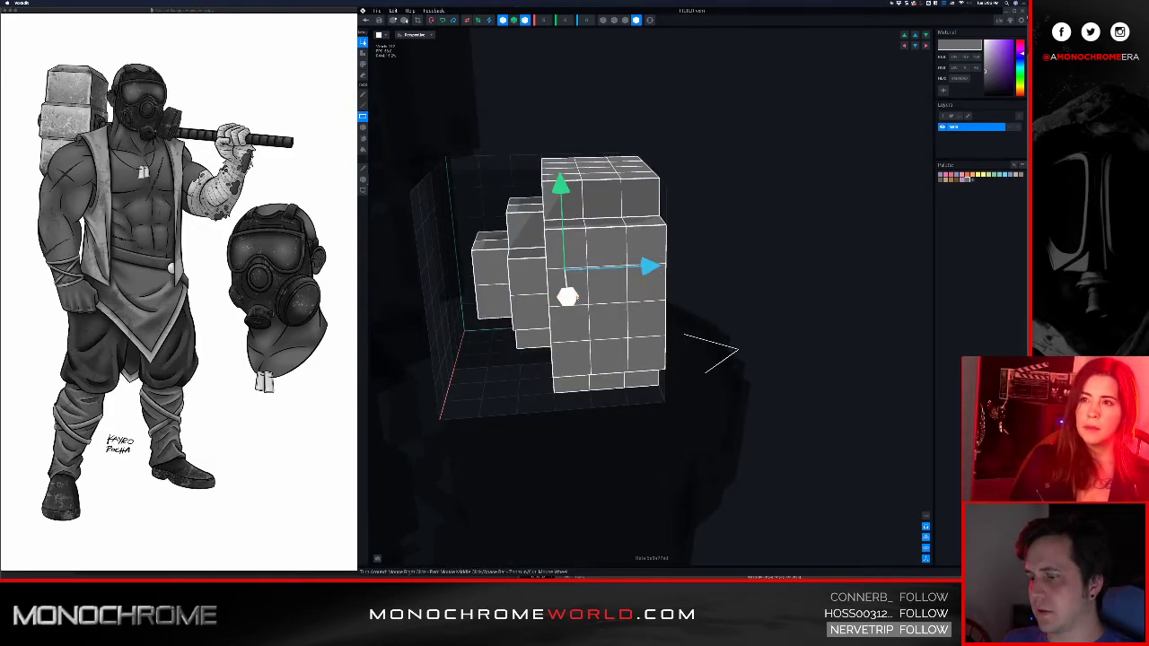
# - Erase corner voxels on the filter's outer face to give it a rounder outline
pyautogui.click(363, 53)
pyautogui.moveTo(526, 241); pyautogui.dragTo(564, 270, button='right')
pyautogui.press('i')
pyautogui.press('b')
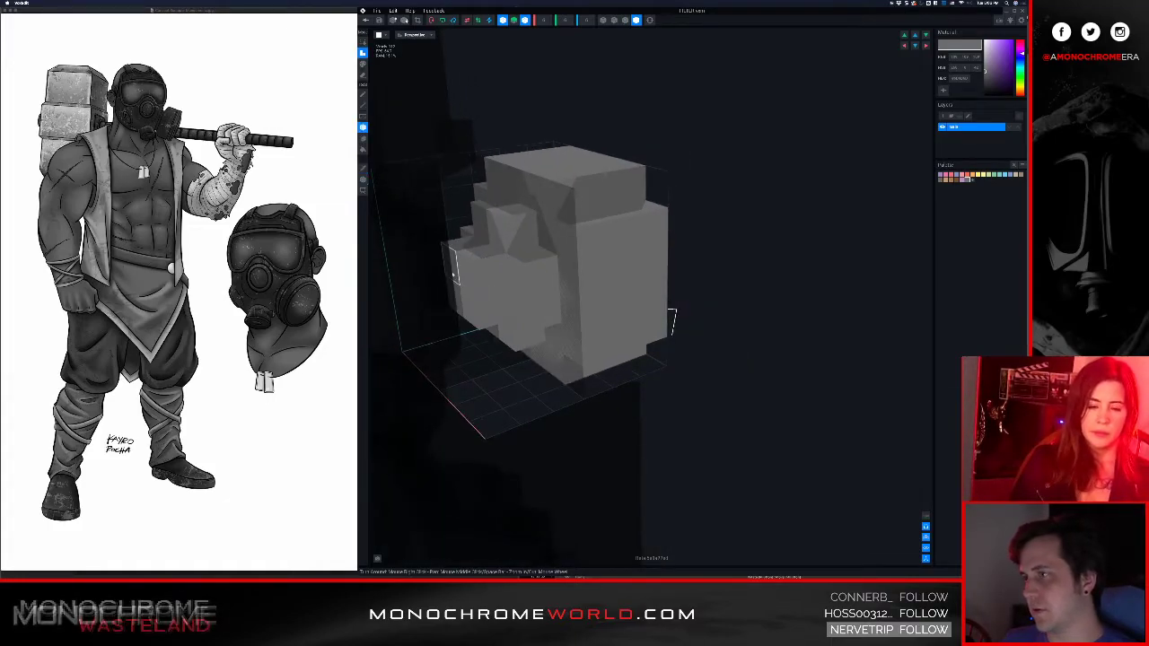
pyautogui.moveTo(544, 275); pyautogui.dragTo(511, 280, button='right')
pyautogui.press('e')
pyautogui.moveTo(494, 333); pyautogui.dragTo(507, 392, button='right')
pyautogui.click(501, 418)
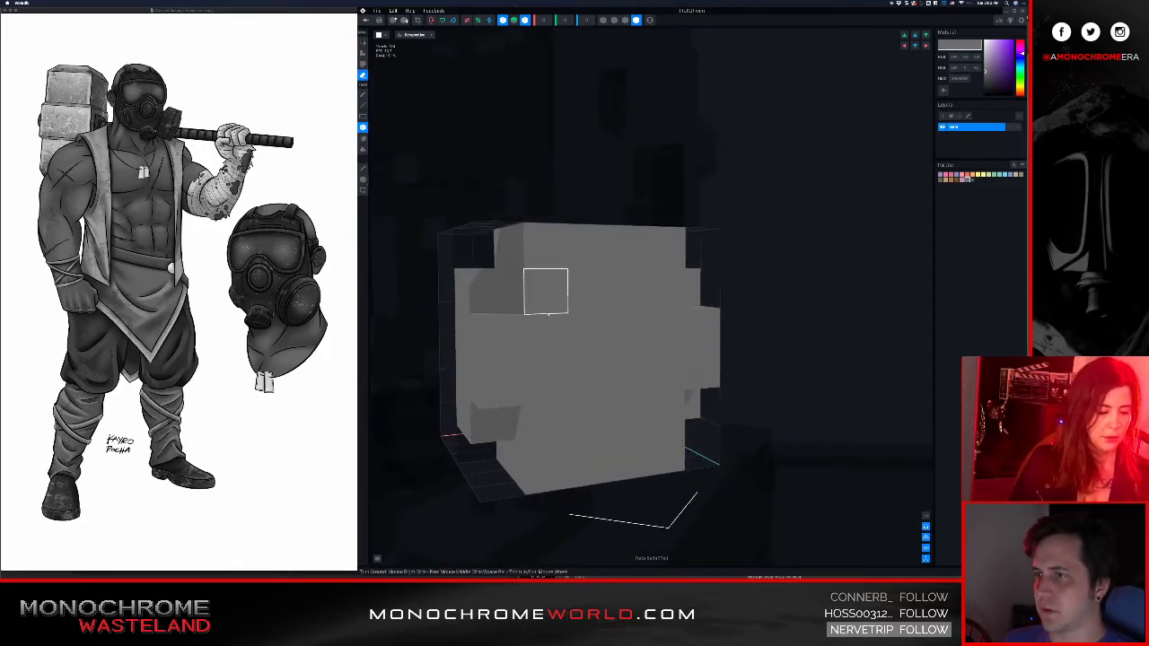
pyautogui.click(538, 245)
pyautogui.click(547, 454)
pyautogui.moveTo(599, 371); pyautogui.dragTo(490, 346, button='right')
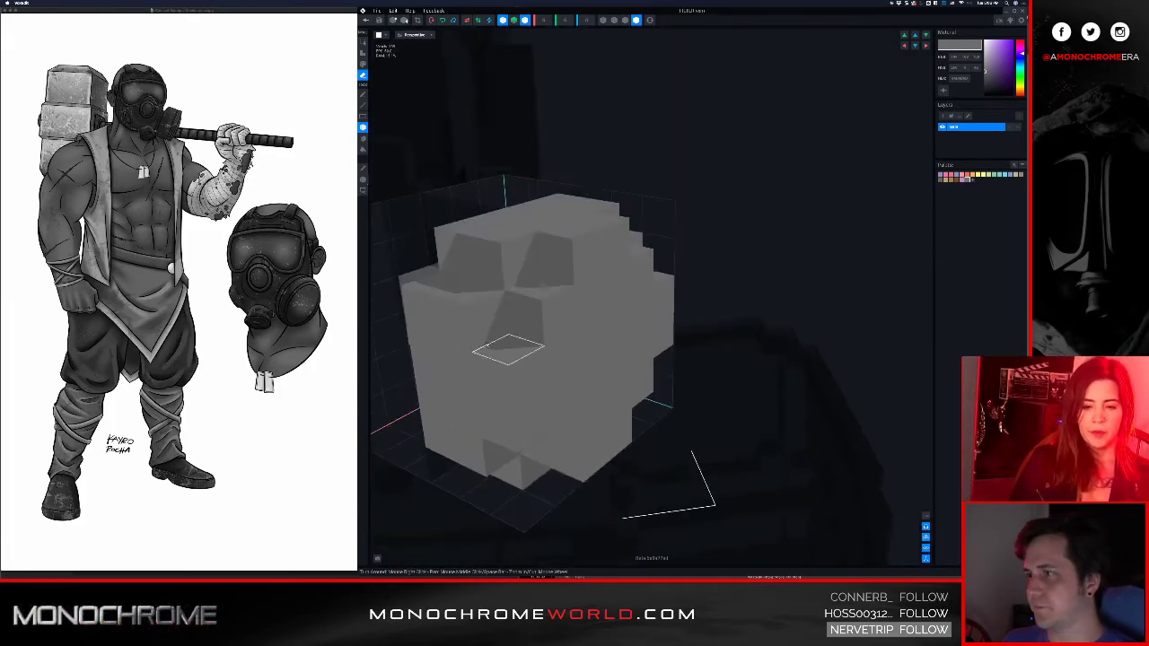
# - Save the reshaped filter, return to the character rig, and move the filter along its depth axis closer to the mask
pyautogui.click(366, 20)
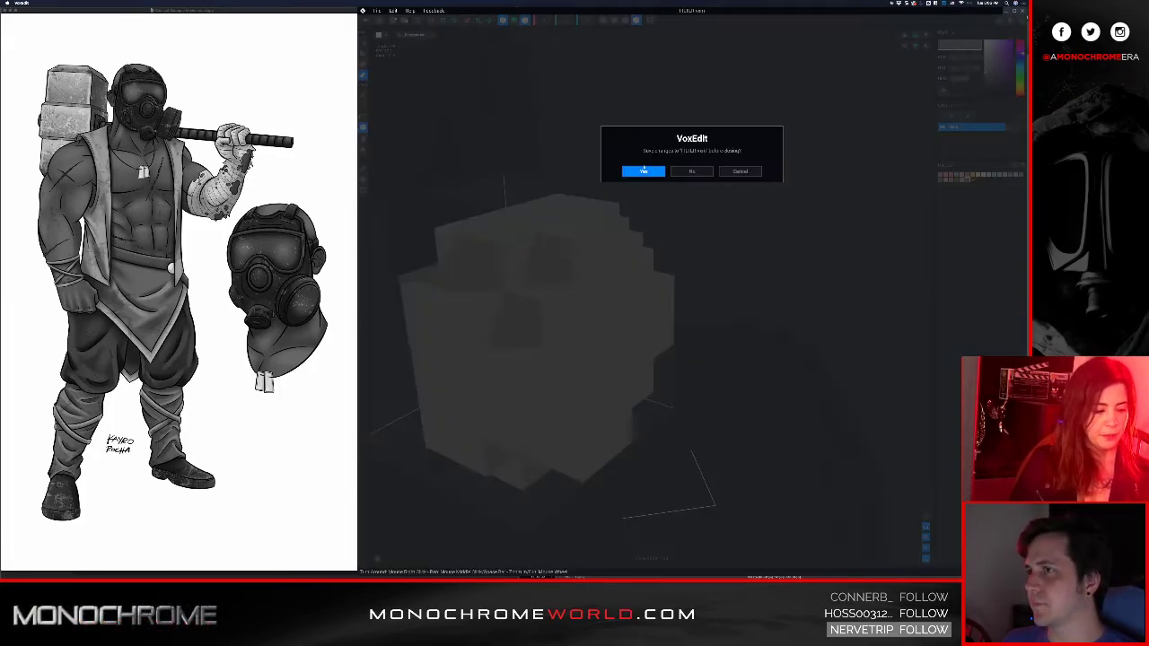
pyautogui.click(643, 172)
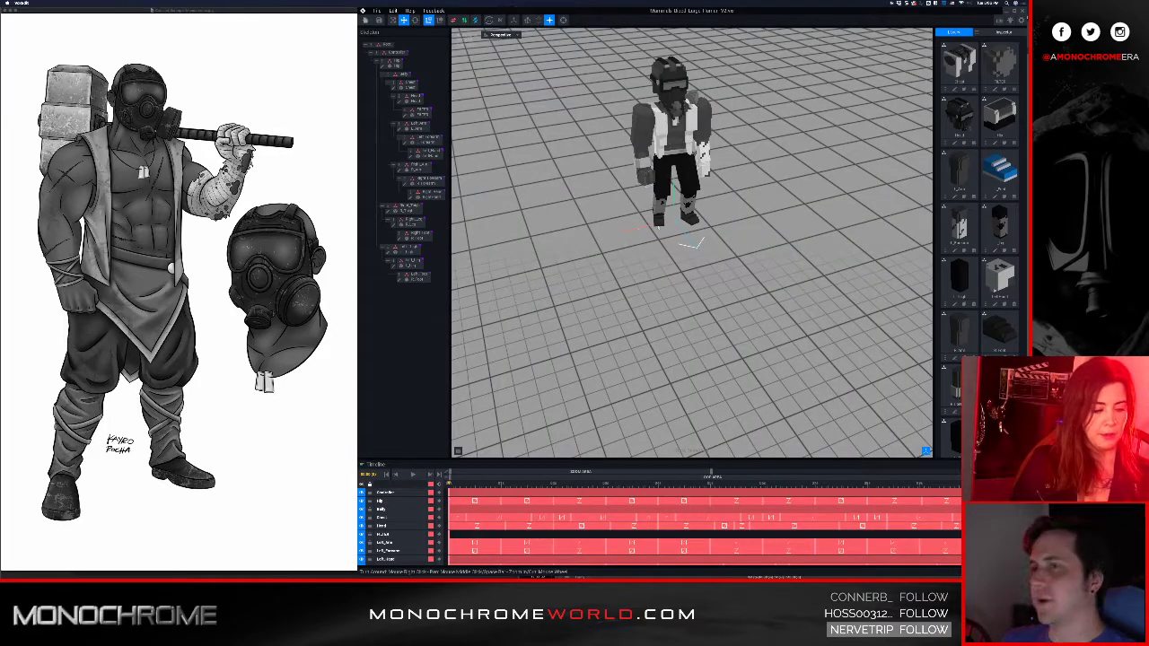
pyautogui.scroll(5, 656, 234)
pyautogui.moveTo(662, 59); pyautogui.dragTo(676, 188, button='middle')
pyautogui.scroll(4, 676, 189)
pyautogui.moveTo(676, 257); pyautogui.dragTo(676, 257, button='right')
pyautogui.click(608, 377)
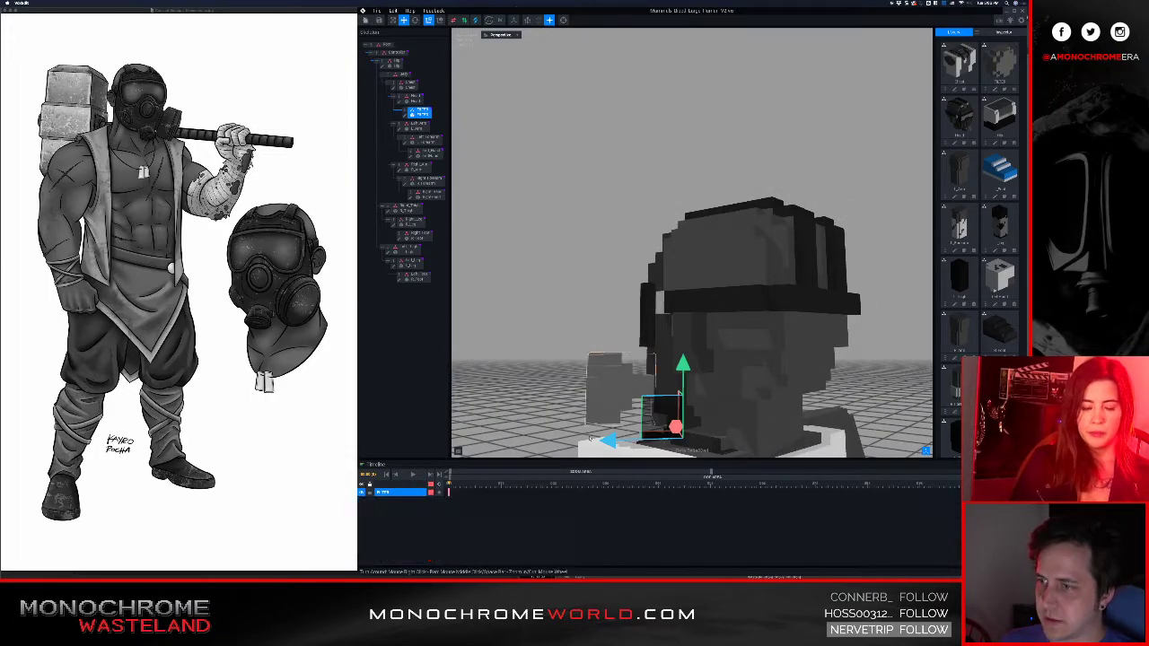
pyautogui.moveTo(621, 447); pyautogui.dragTo(629, 447)
# - Examine the filter's placement on the mask from the side and front against the rest of the character
pyautogui.click(586, 345)
pyautogui.moveTo(609, 380); pyautogui.dragTo(610, 381, button='right')
pyautogui.click(607, 381)
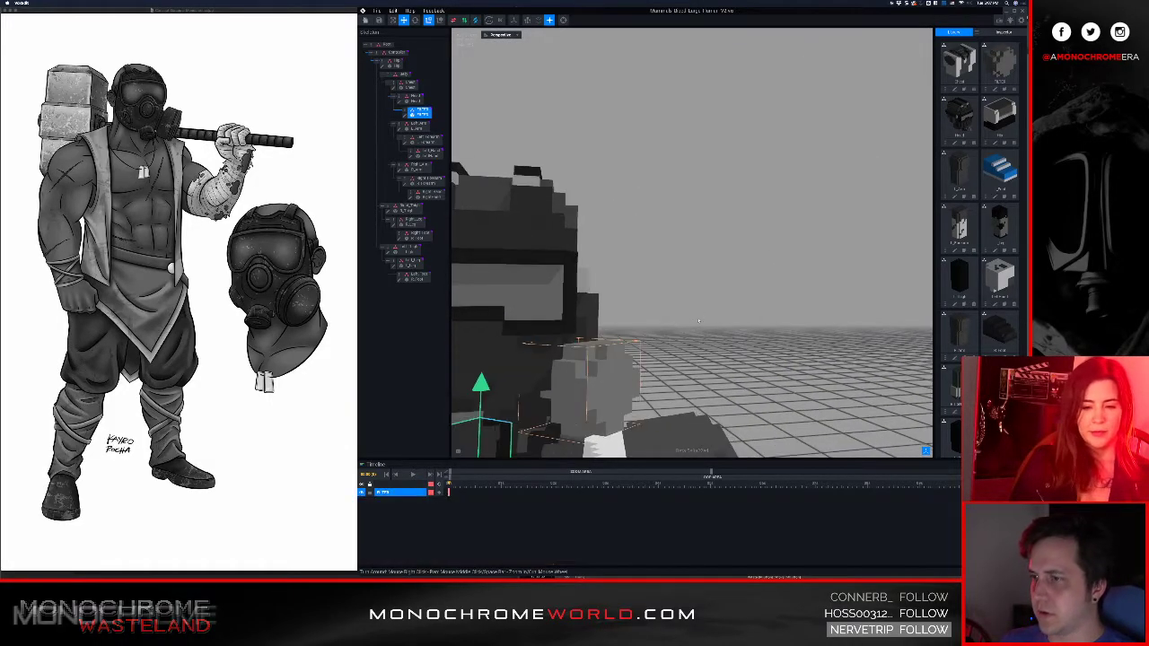
pyautogui.moveTo(608, 380); pyautogui.dragTo(694, 275, button='middle')
pyautogui.scroll(-3, 694, 274)
pyautogui.click(694, 275)
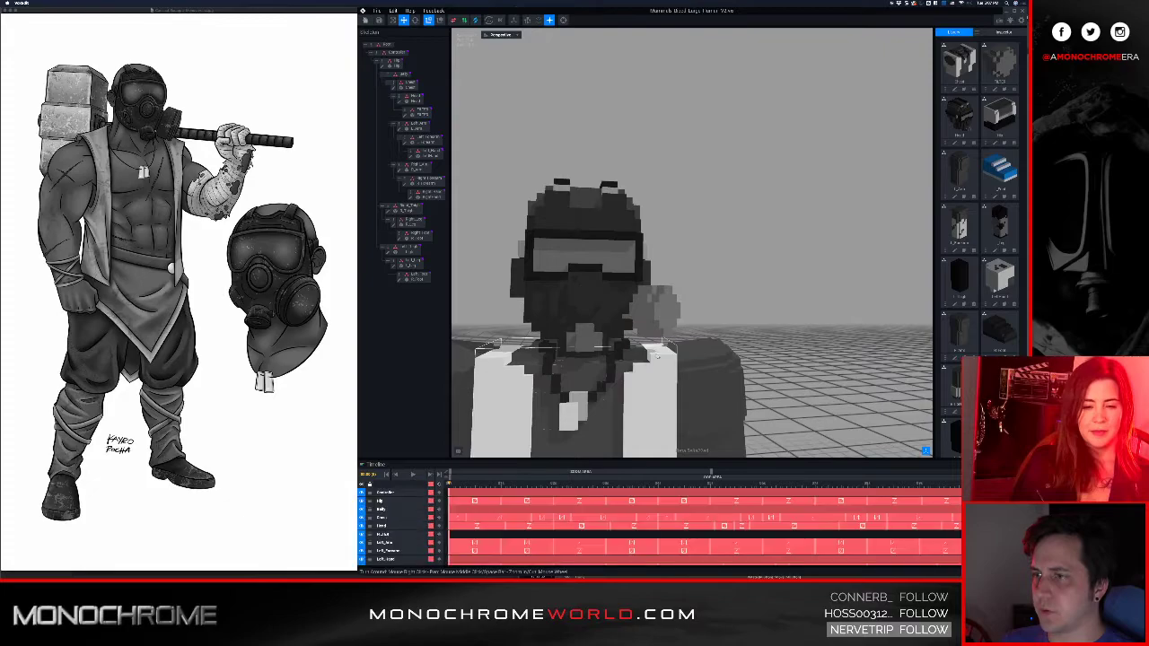
pyautogui.moveTo(694, 274); pyautogui.dragTo(695, 314, button='right')
pyautogui.moveTo(610, 395); pyautogui.dragTo(693, 306, button='middle')
pyautogui.scroll(2, 776, 177)
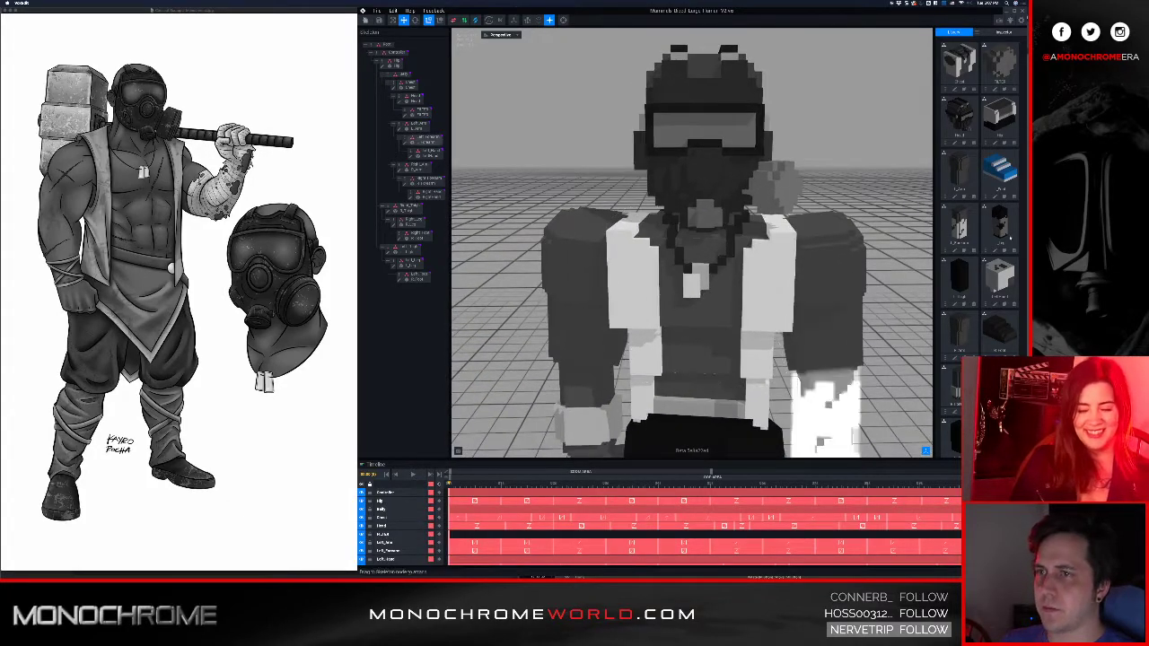
# - Adjust the filter's height slightly along its vertical axis and deselect it
pyautogui.click(776, 177)
pyautogui.moveTo(710, 165); pyautogui.dragTo(709, 157)
pyautogui.moveTo(797, 172)
pyautogui.mouseDown(button='right')
pyautogui.moveTo(884, 229)
pyautogui.moveTo(797, 171)
pyautogui.mouseUp(button='right')
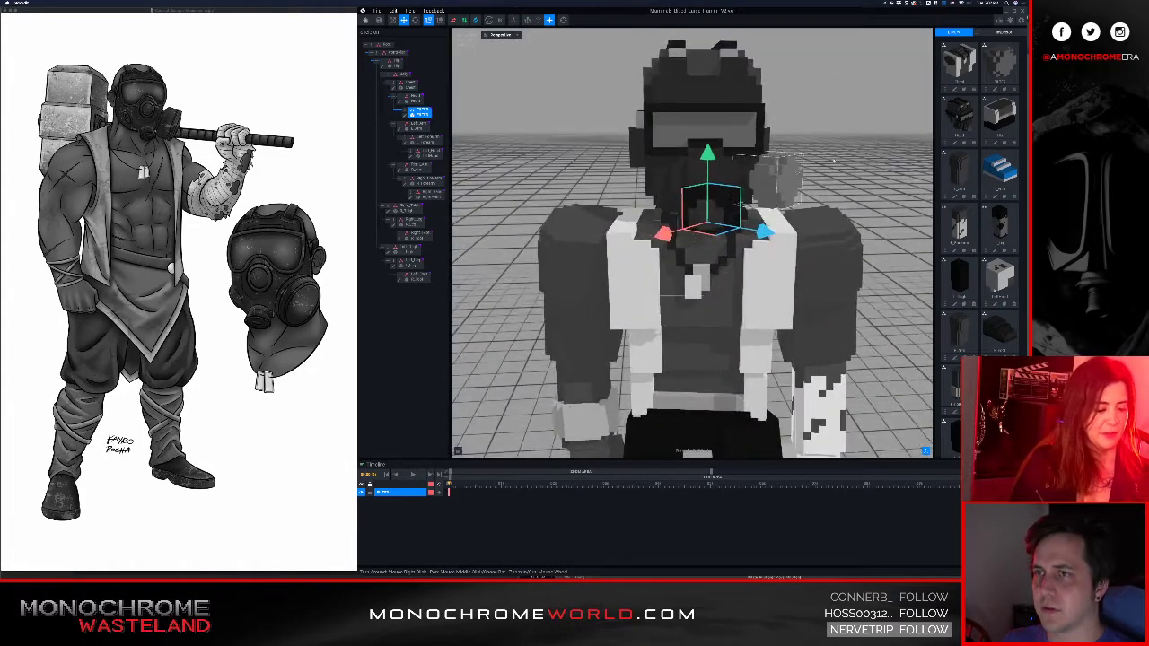
pyautogui.click(833, 161)
pyautogui.moveTo(804, 165); pyautogui.dragTo(791, 177, button='middle')
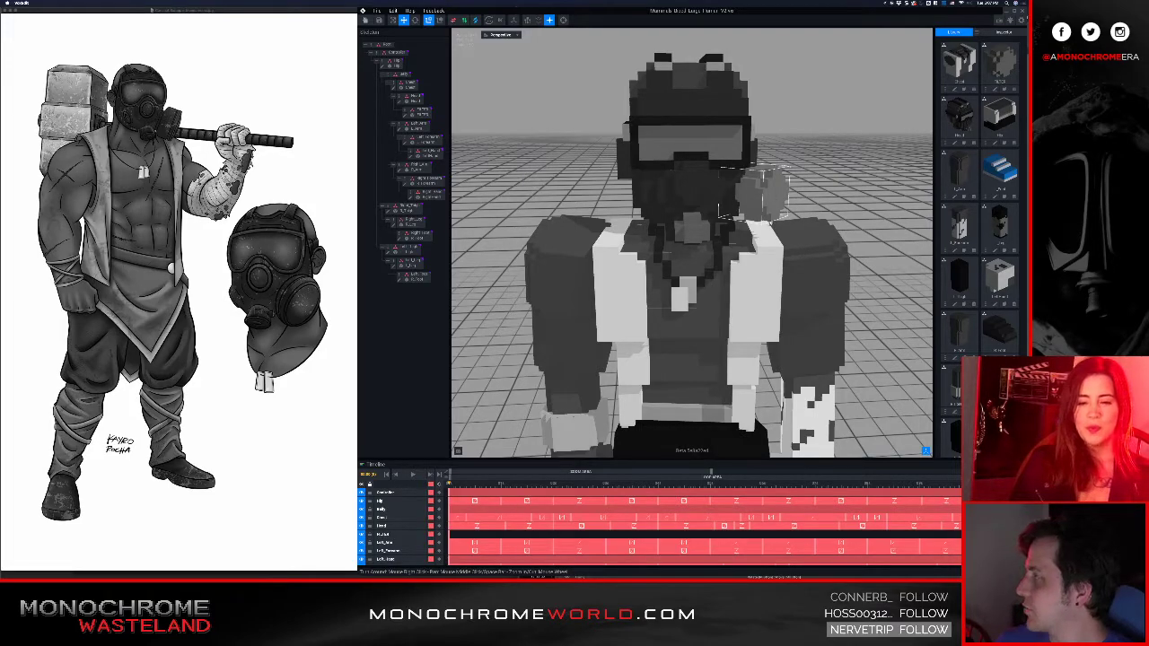
# - Nudge the filter slightly along its depth axis toward the mask and check the fit from the front
pyautogui.moveTo(752, 389); pyautogui.dragTo(779, 199, button='right')
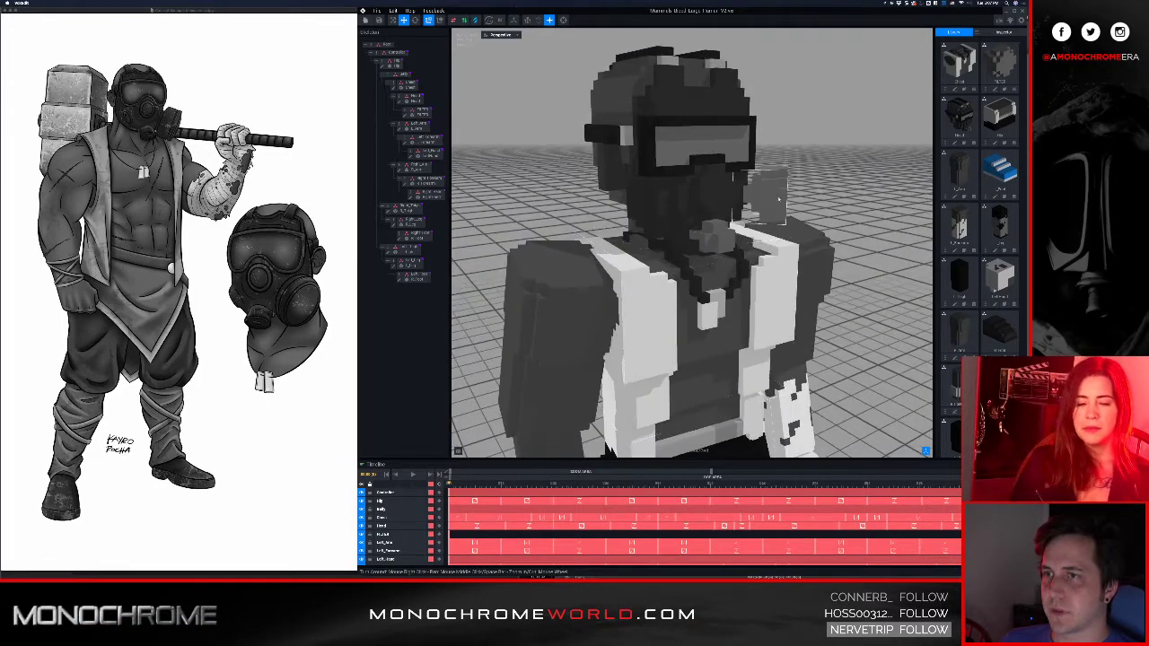
pyautogui.click(779, 200)
pyautogui.moveTo(769, 250); pyautogui.dragTo(768, 250)
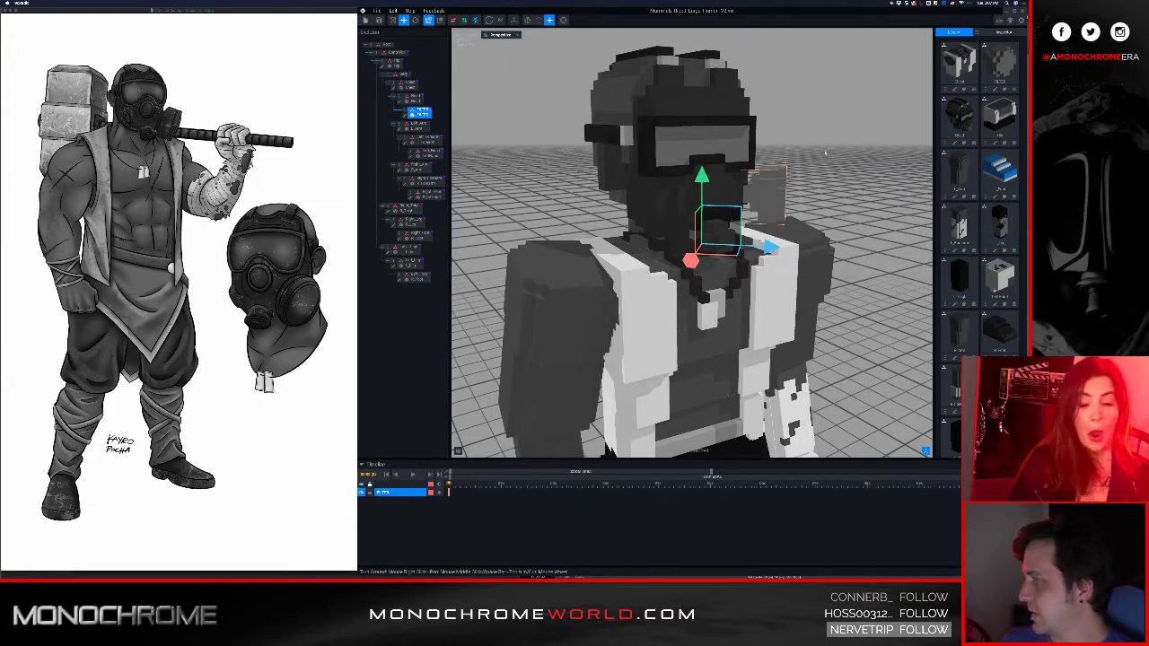
pyautogui.click(796, 174)
pyautogui.moveTo(806, 228); pyautogui.dragTo(782, 270, button='right')
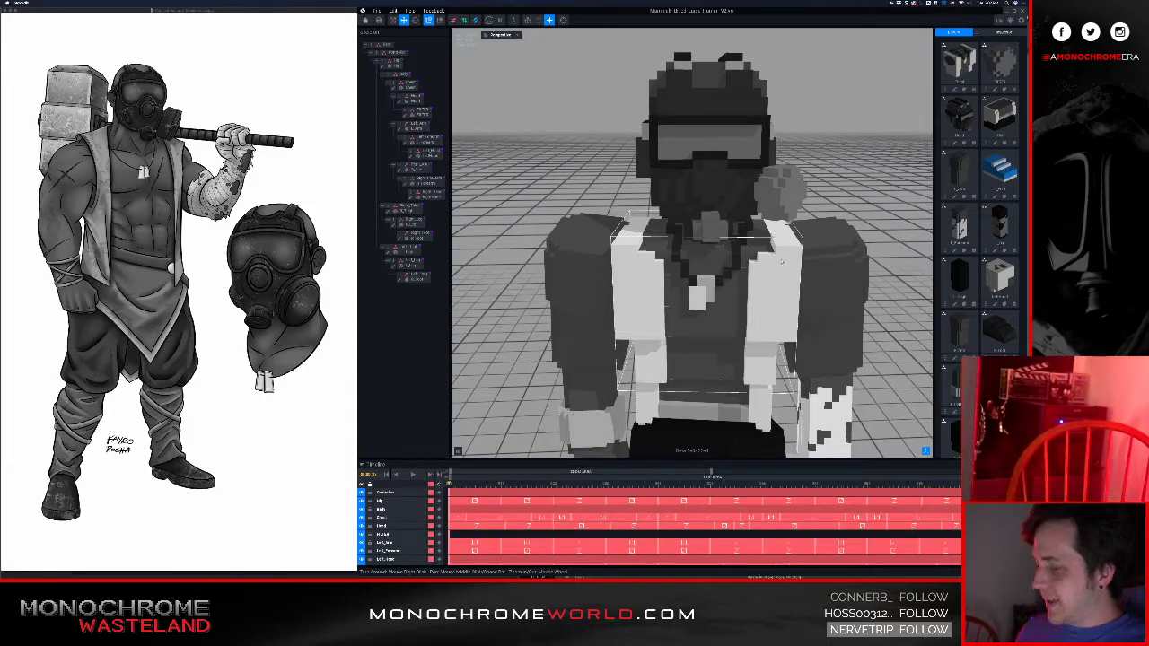
pyautogui.click(759, 193)
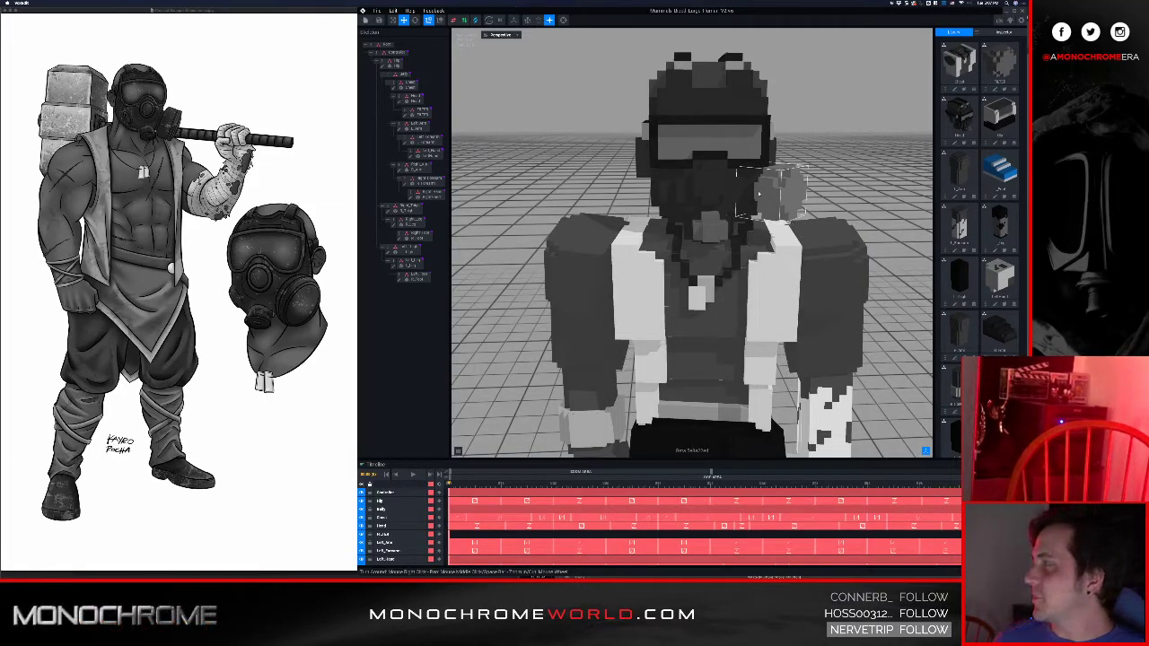
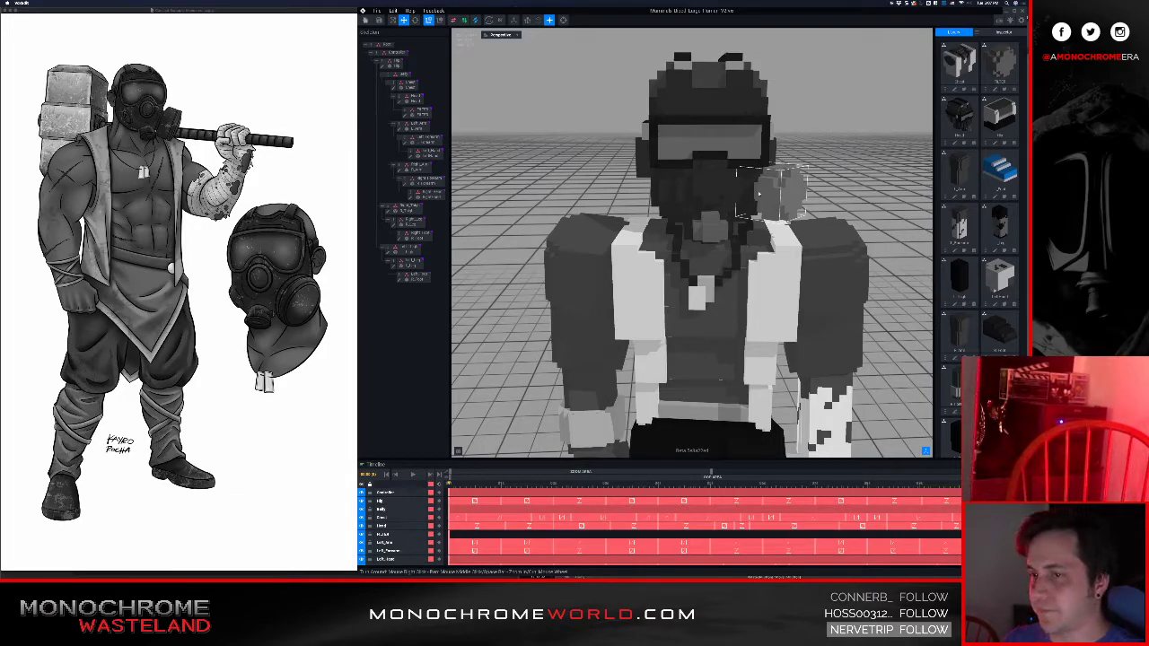
# - Examine the filter's fit on the gas mask up close, from an angle, and from the front against the whole character
pyautogui.moveTo(777, 199)
pyautogui.mouseDown(button='right')
pyautogui.moveTo(700, 202)
pyautogui.moveTo(790, 201)
pyautogui.mouseUp(button='right')
pyautogui.scroll(-2, 779, 200)
pyautogui.scroll(5, 782, 200)
pyautogui.moveTo(693, 196)
pyautogui.mouseDown(button='right')
pyautogui.moveTo(628, 204)
pyautogui.moveTo(632, 175)
pyautogui.moveTo(685, 197)
pyautogui.mouseUp(button='right')
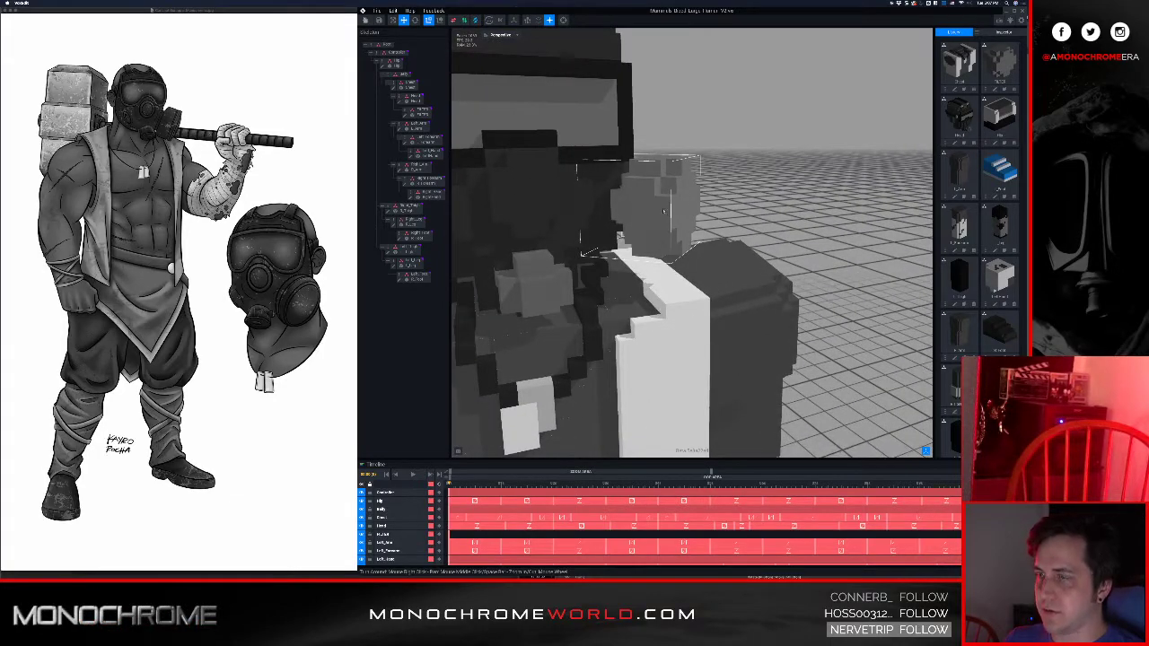
pyautogui.moveTo(522, 216); pyautogui.dragTo(607, 199, button='middle')
pyautogui.scroll(-5, 606, 199)
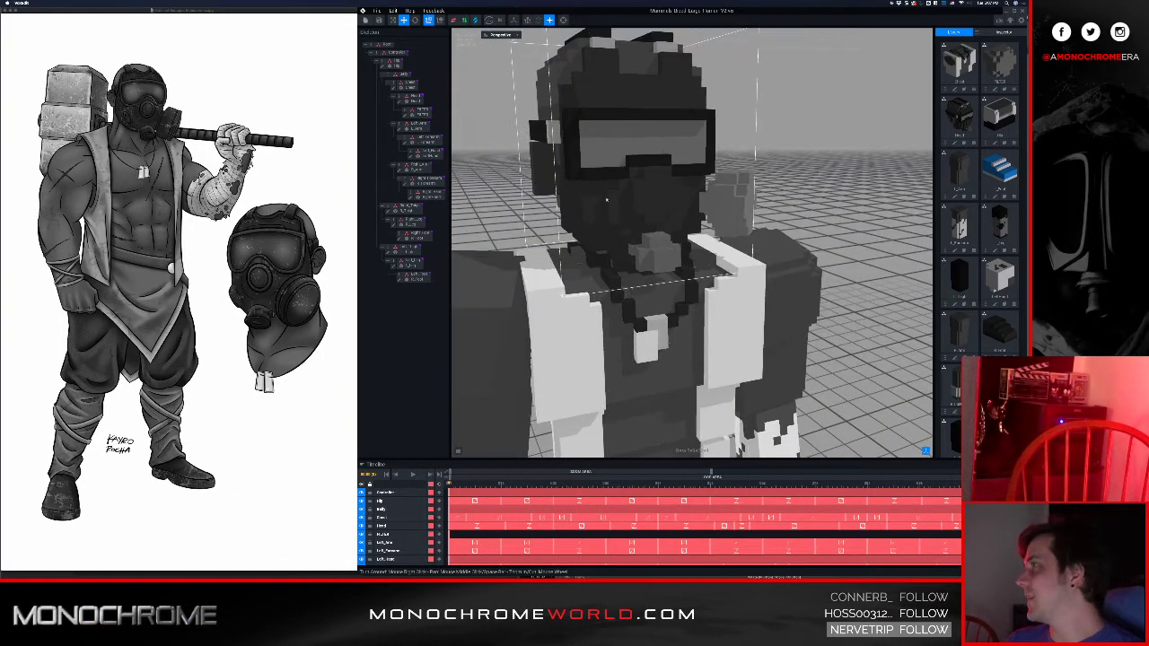
pyautogui.moveTo(619, 249); pyautogui.dragTo(833, 257, button='right')
pyautogui.scroll(-3, 833, 257)
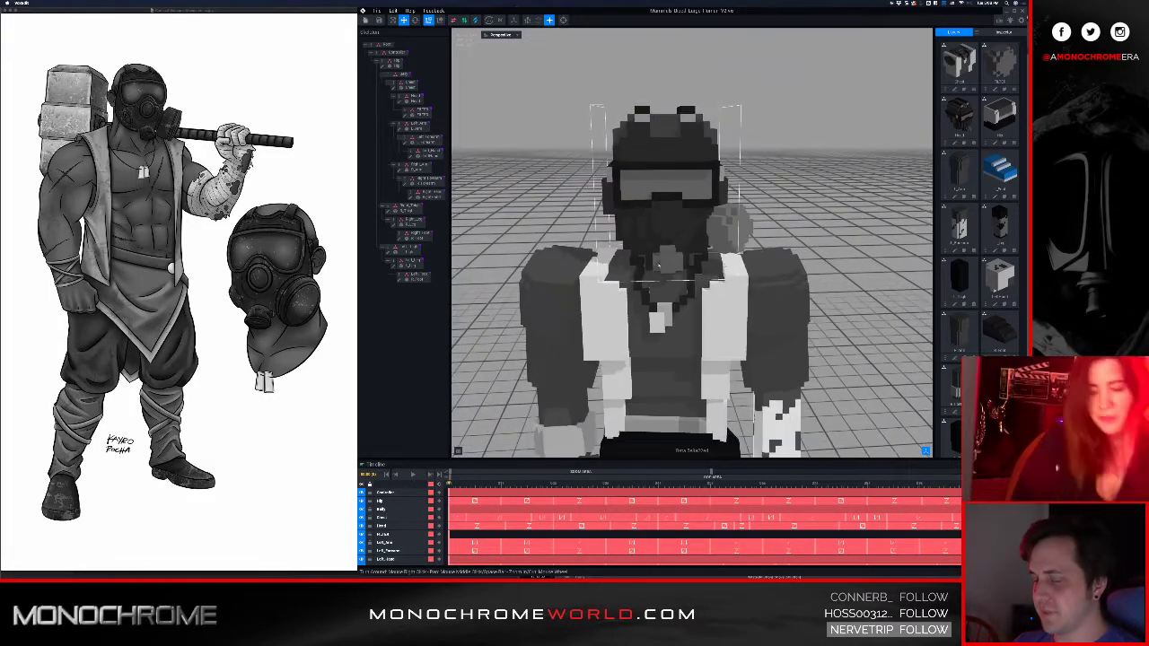
pyautogui.moveTo(738, 284); pyautogui.dragTo(713, 294, button='right')
pyautogui.scroll(1, 738, 287)
pyautogui.scroll(-3, 738, 288)
pyautogui.scroll(-5, 714, 295)
pyautogui.scroll(3, 713, 295)
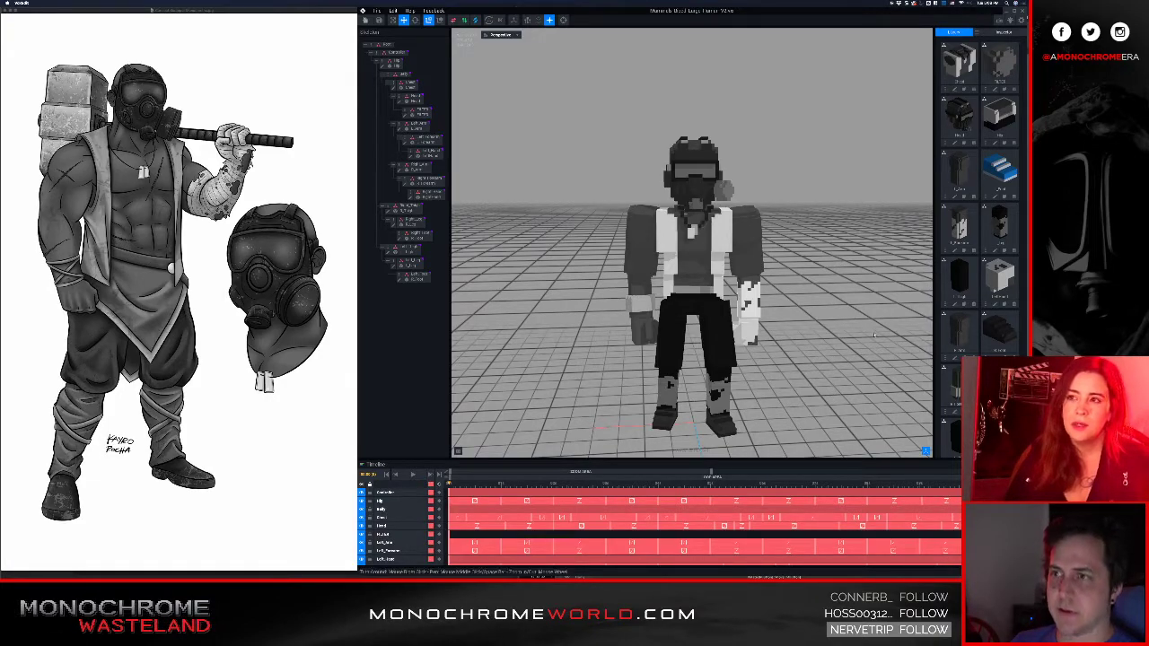
# - Set the filter's Y rotation to -45 in the walking animation and deselect it
pyautogui.click(722, 187)
pyautogui.click(1003, 33)
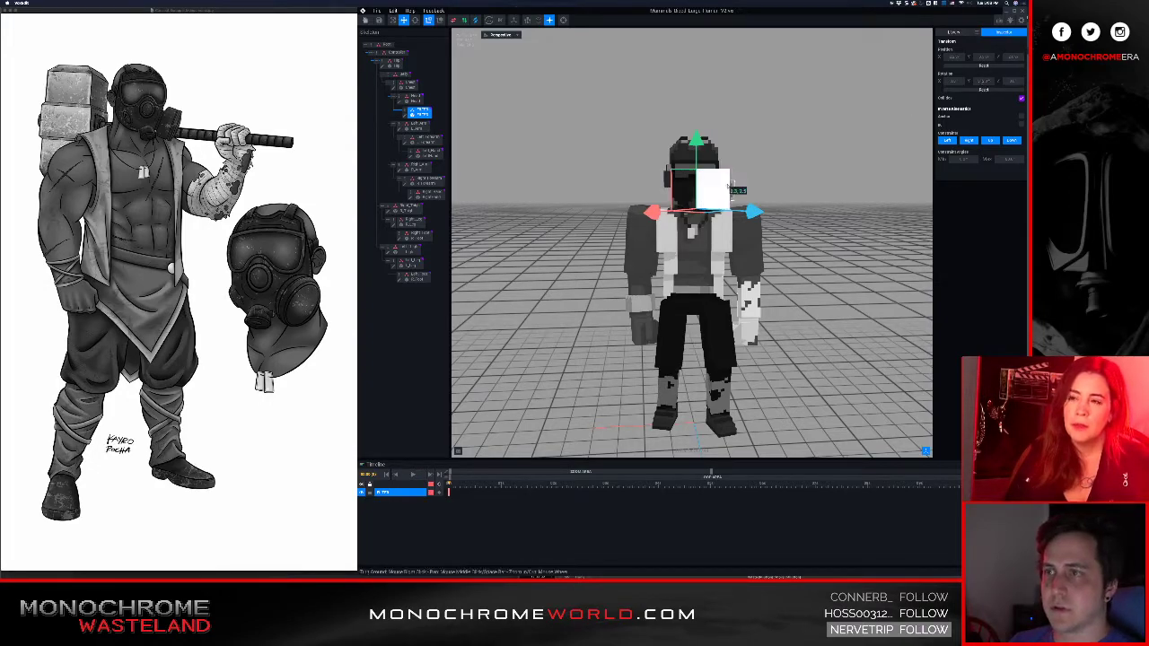
pyautogui.click(762, 184)
pyautogui.scroll(5, 718, 202)
pyautogui.scroll(-4, 691, 242)
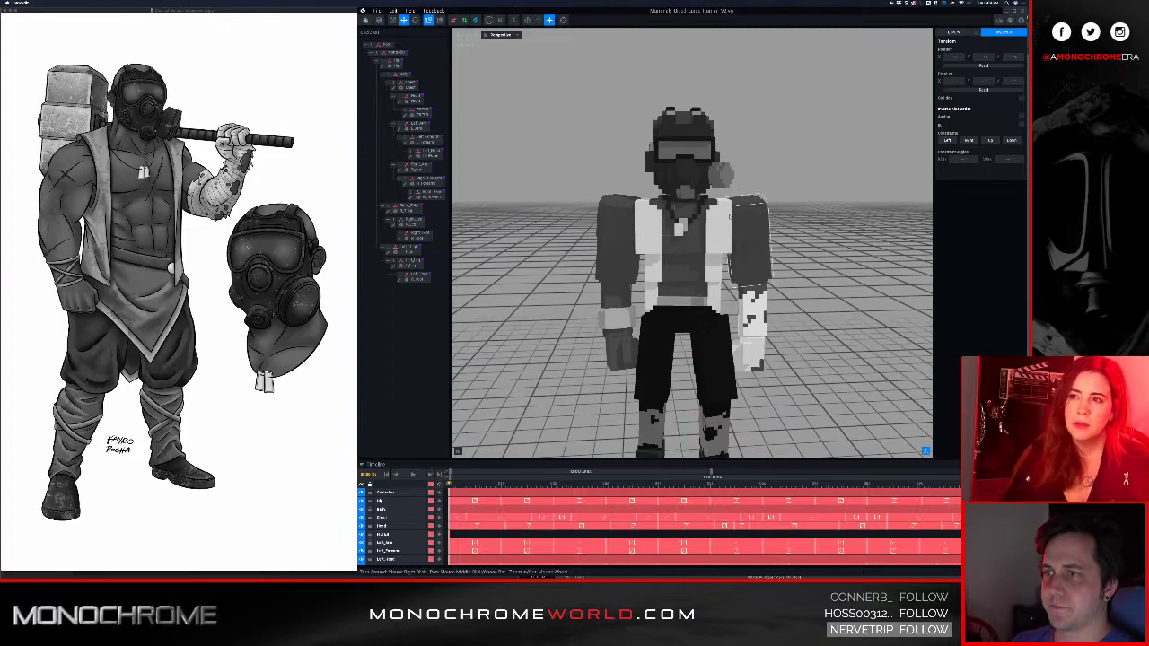
pyautogui.click(720, 174)
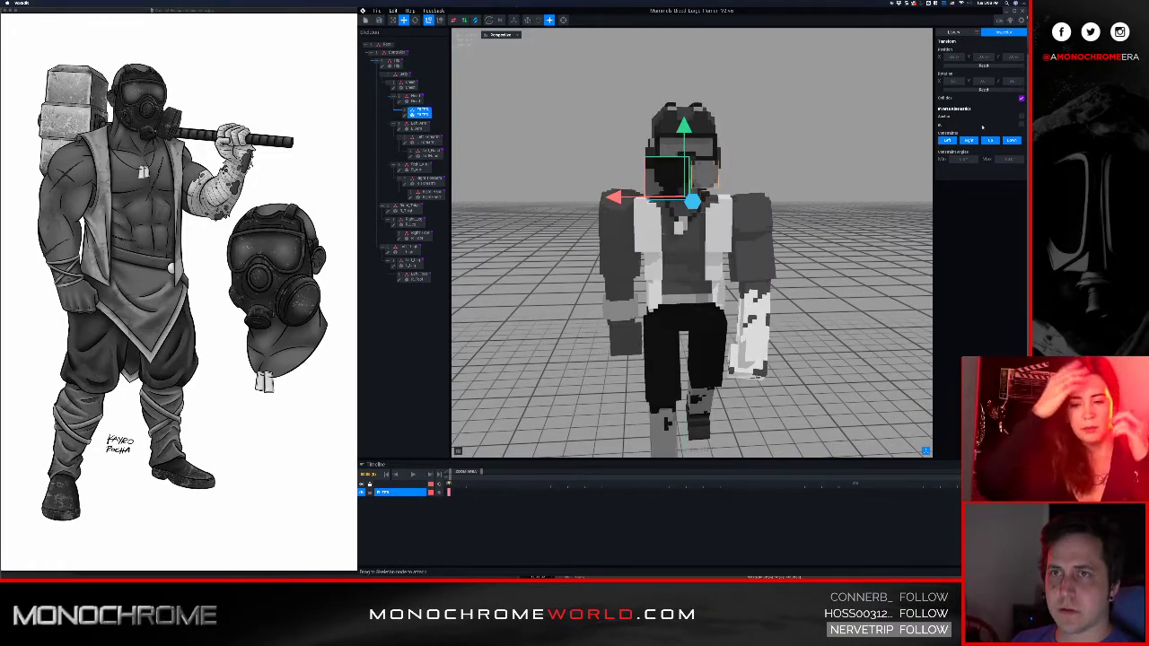
pyautogui.write('-45')
pyautogui.press('Return')
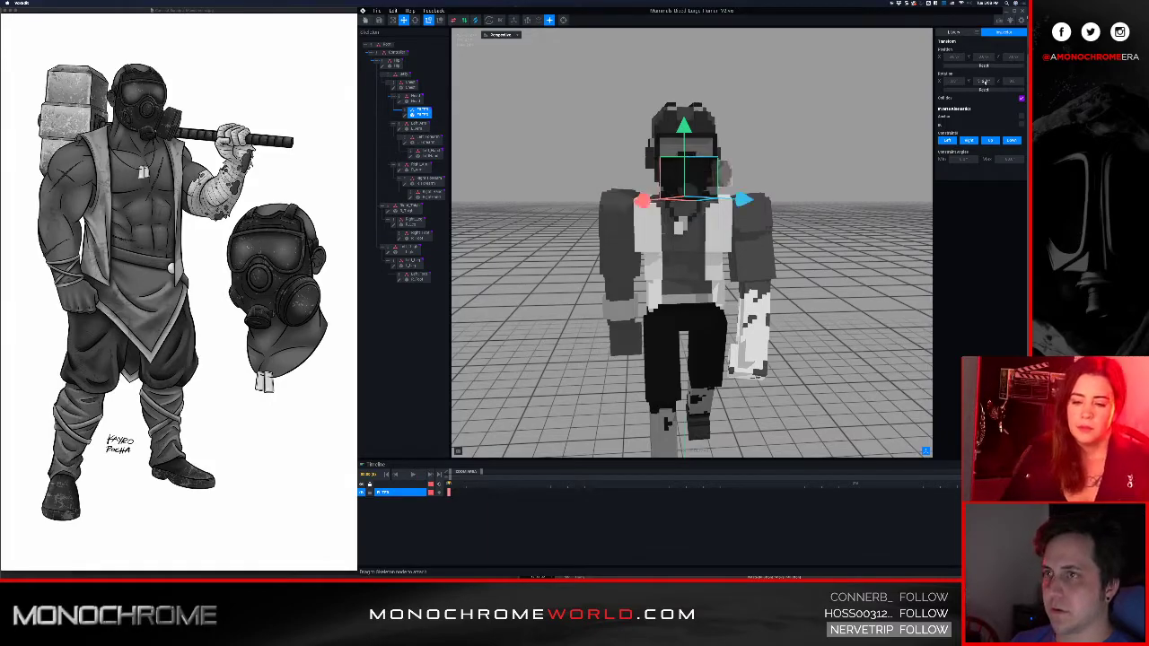
pyautogui.click(828, 154)
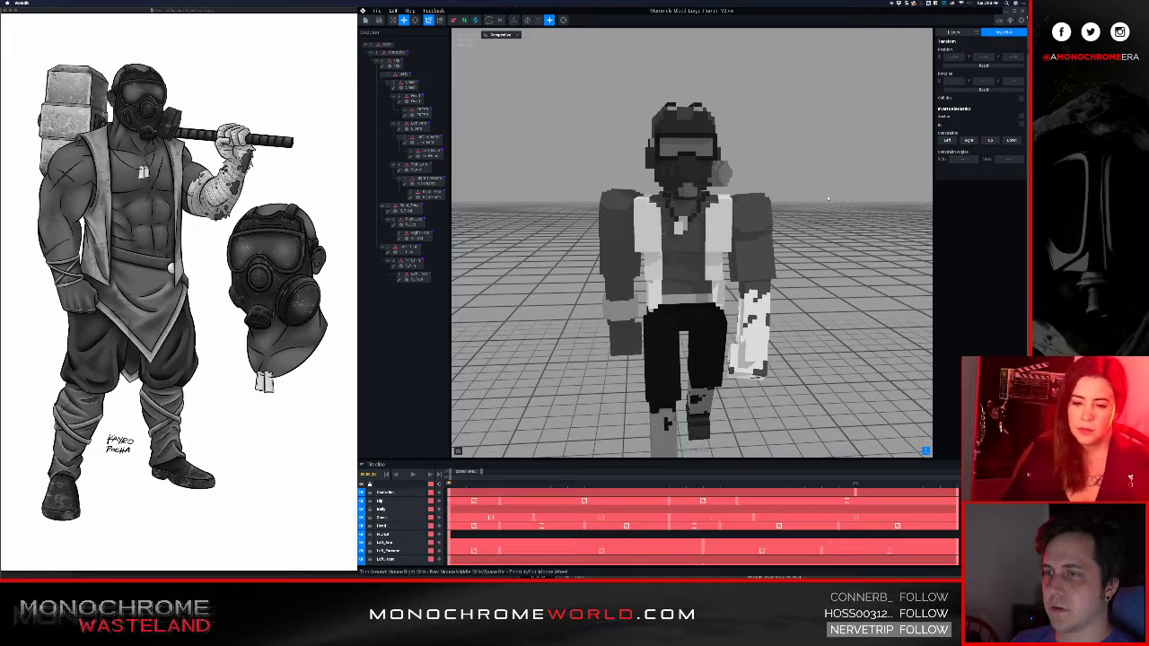
# - Play the walking animation to check the filter, return to the standing animation, and deselect the filter
pyautogui.press('space')
pyautogui.moveTo(725, 240); pyautogui.dragTo(723, 241, button='right')
pyautogui.press('space')
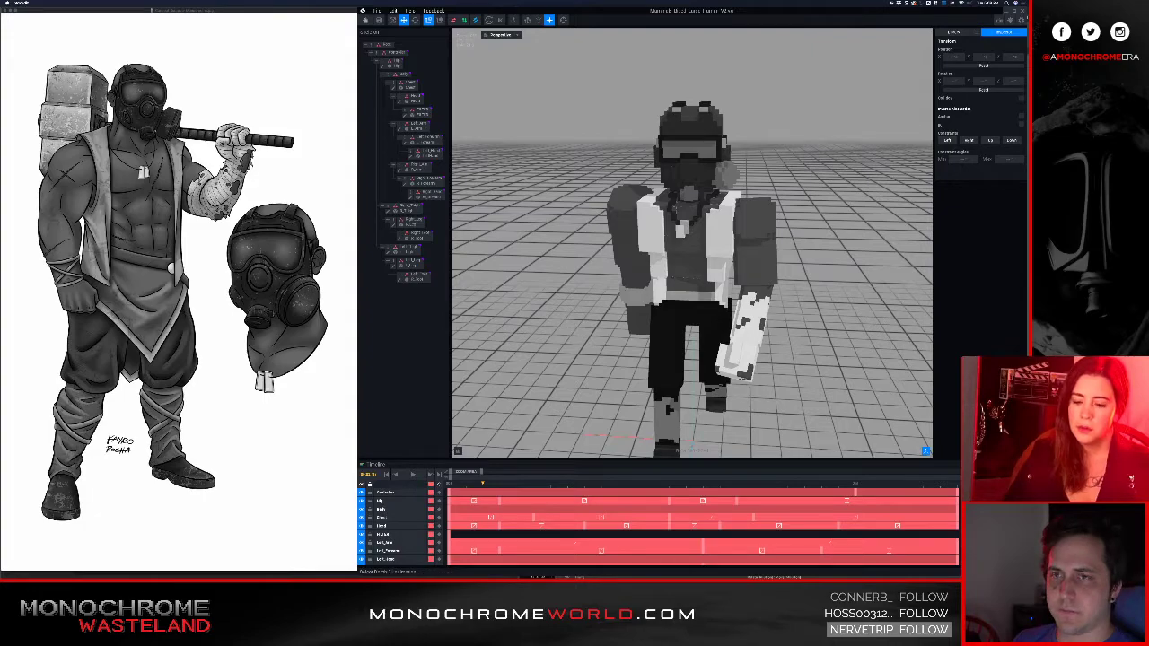
pyautogui.click(727, 176)
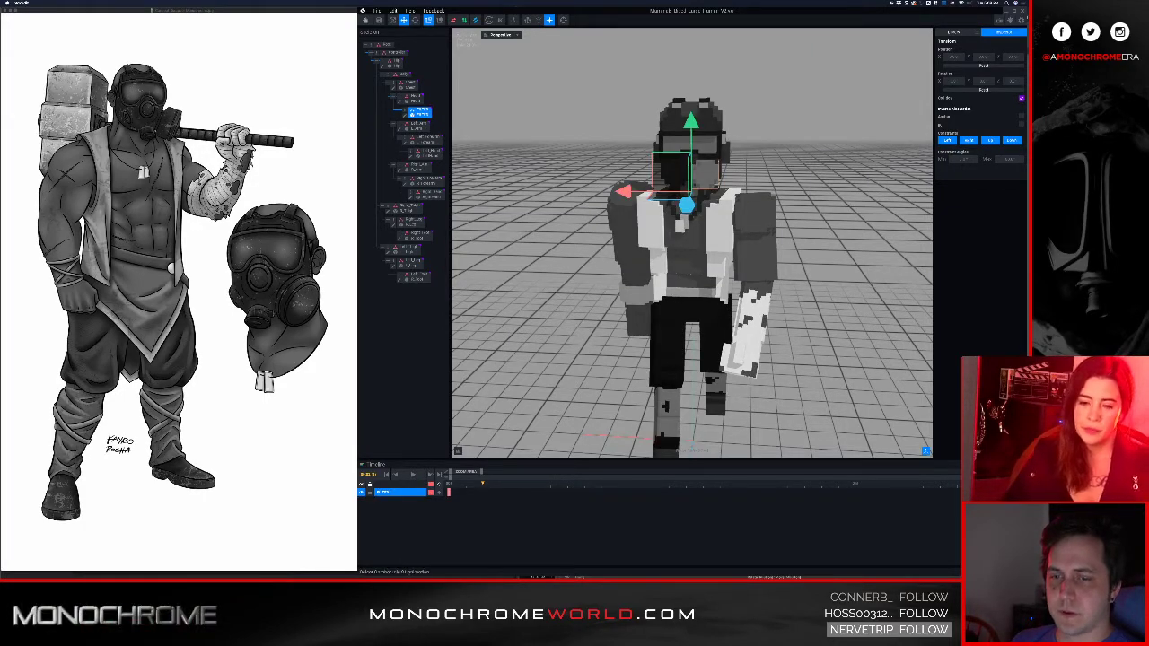
pyautogui.click(986, 499)
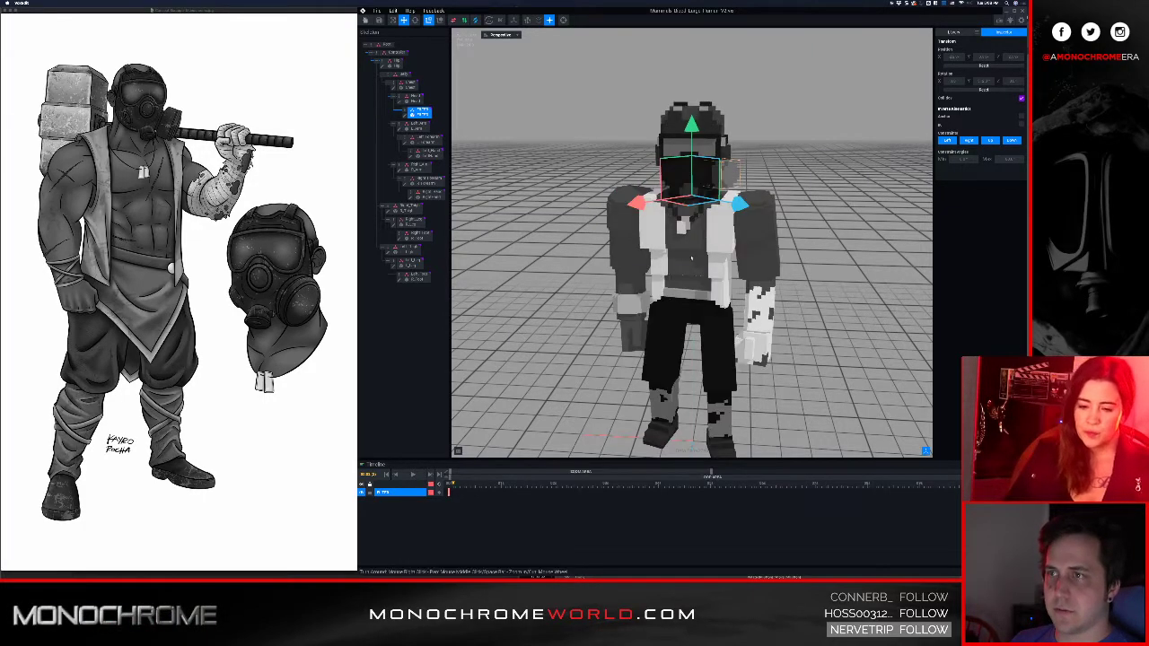
pyautogui.click(812, 164)
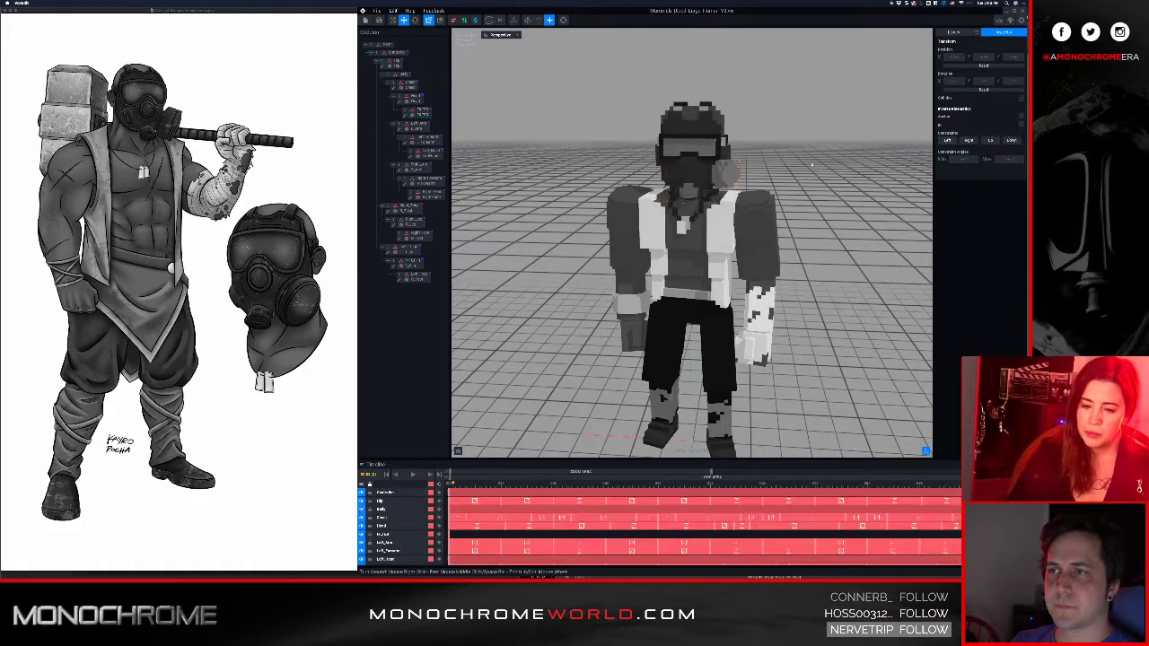
# - Open the filter model for editing and shift its pivot along the depth axis, away from the filter's body
pyautogui.scroll(5, 719, 163)
pyautogui.click(719, 163)
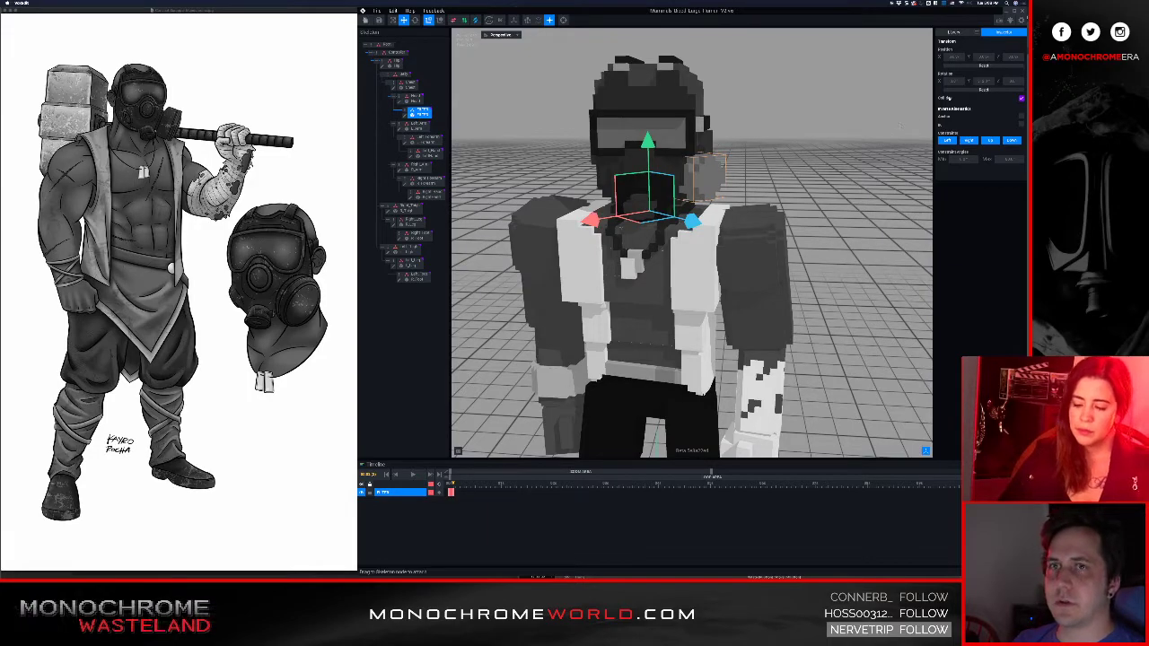
pyautogui.click(405, 115)
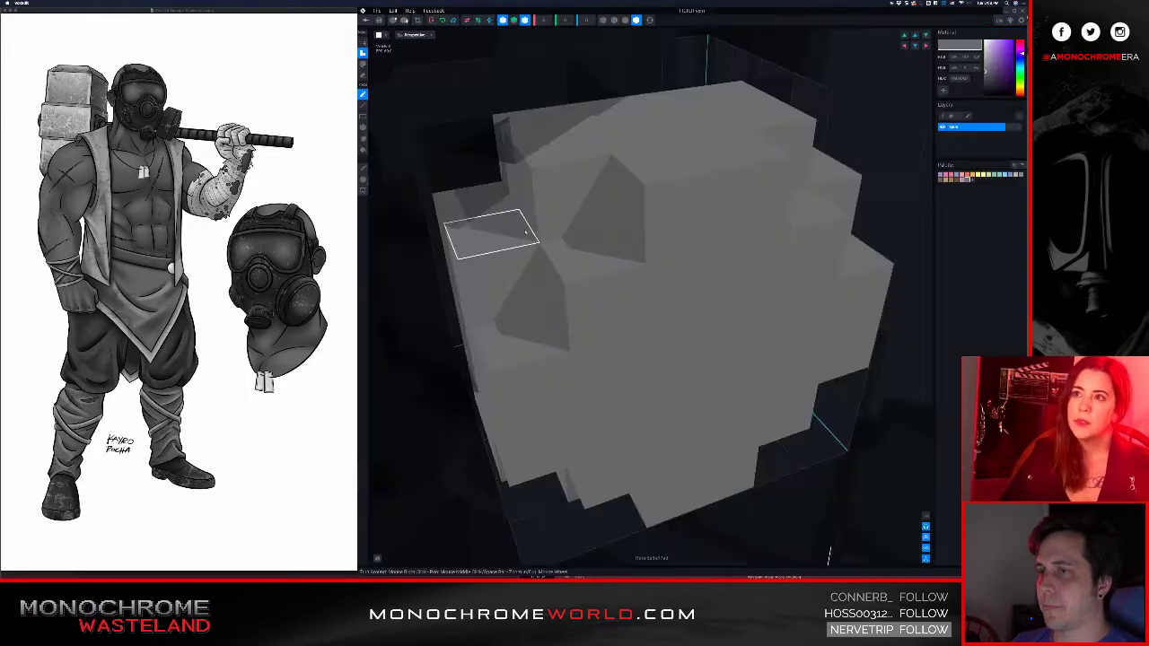
pyautogui.scroll(-5, 617, 289)
pyautogui.moveTo(664, 295); pyautogui.dragTo(672, 308, button='right')
pyautogui.click(362, 179)
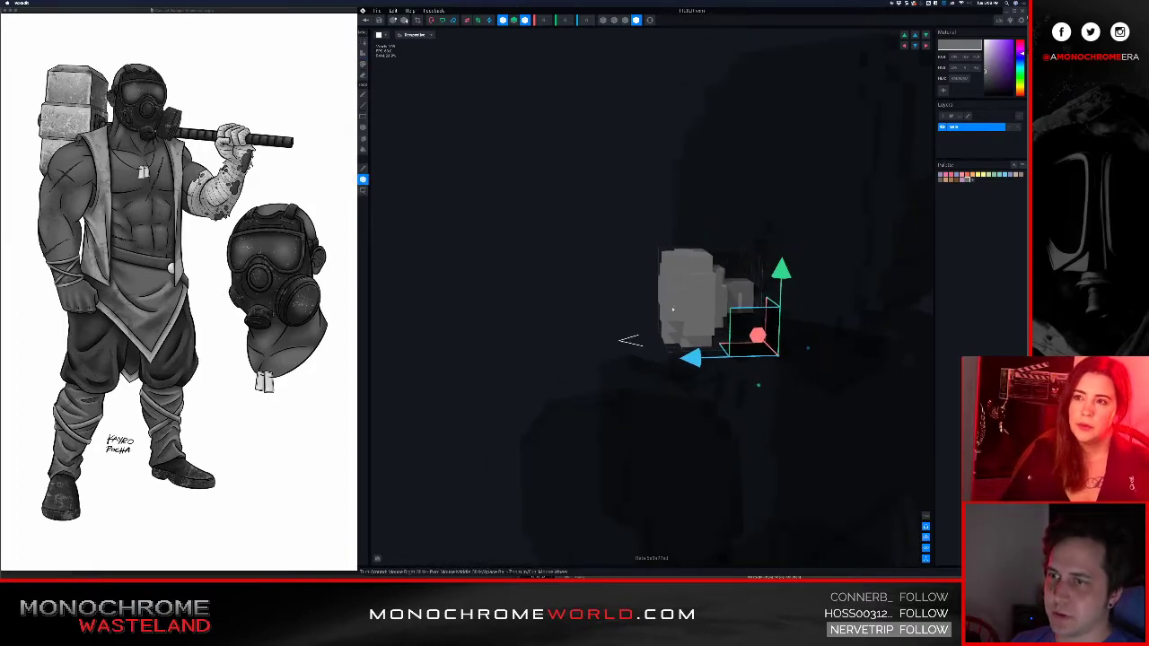
pyautogui.moveTo(691, 358); pyautogui.dragTo(718, 359)
pyautogui.moveTo(718, 359); pyautogui.dragTo(725, 297, button='right')
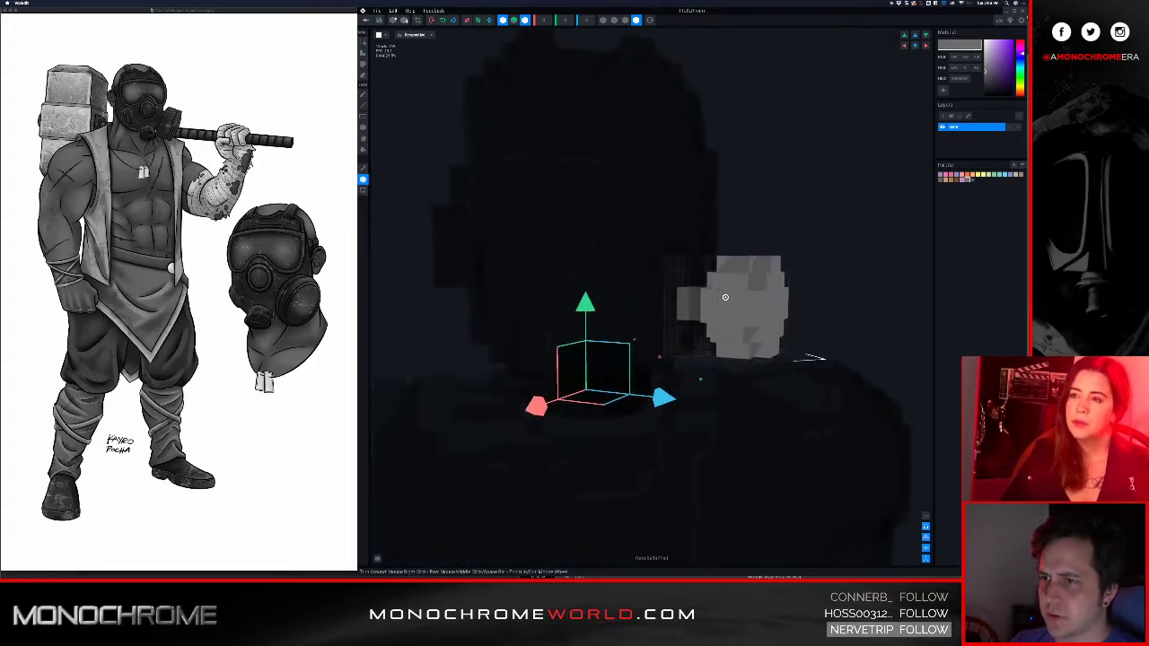
pyautogui.moveTo(652, 406); pyautogui.dragTo(657, 404)
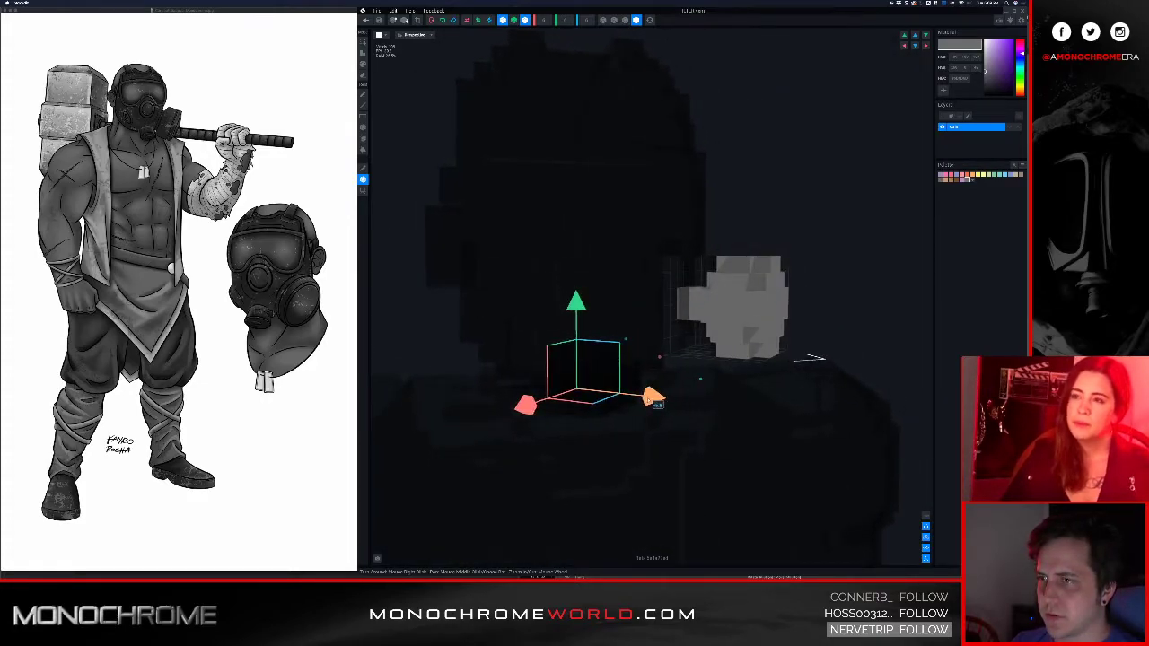
# - Save the filter's pivot change, return to the character rig, and check the filter's placement from the front
pyautogui.click(366, 20)
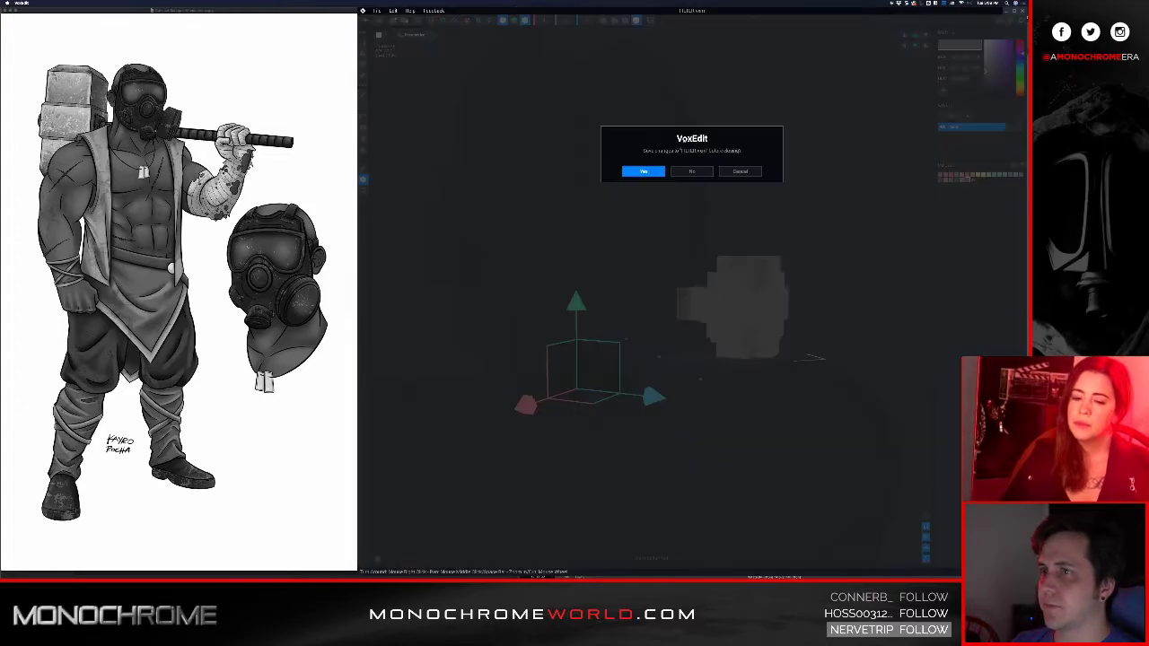
pyautogui.click(652, 171)
pyautogui.scroll(6, 662, 117)
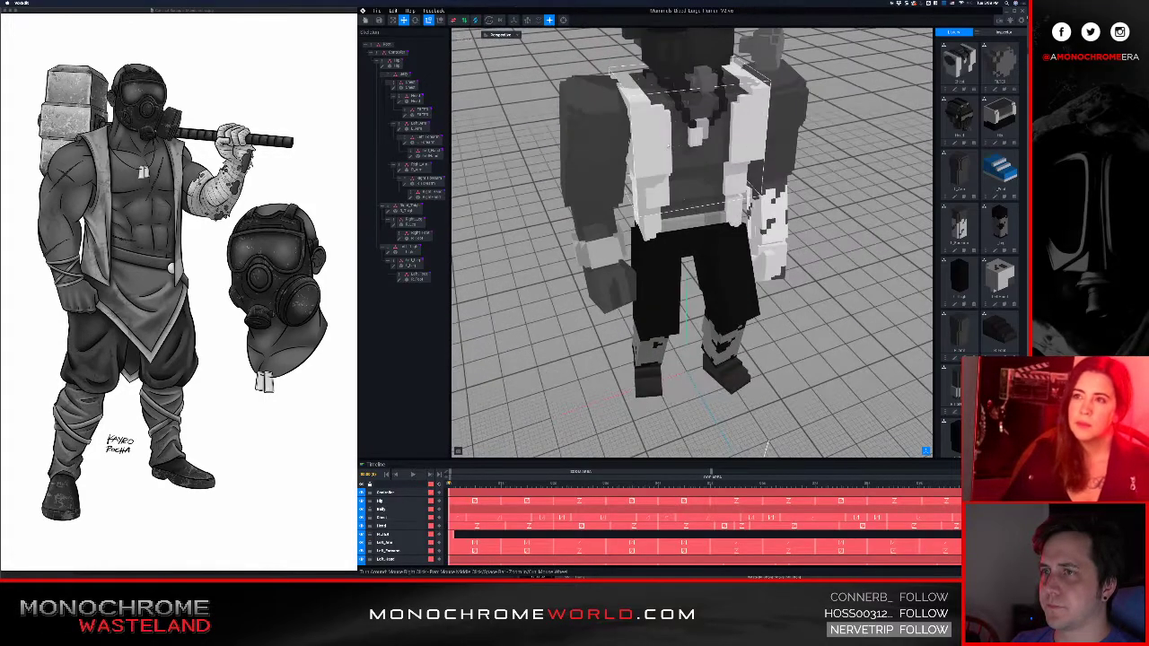
pyautogui.moveTo(664, 79); pyautogui.dragTo(668, 133, button='middle')
pyautogui.scroll(2, 684, 143)
pyautogui.moveTo(684, 144); pyautogui.dragTo(684, 143, button='right')
# - Reopen the filter model and shift its pivot along the depth axis toward the filter's body
pyautogui.click(786, 235)
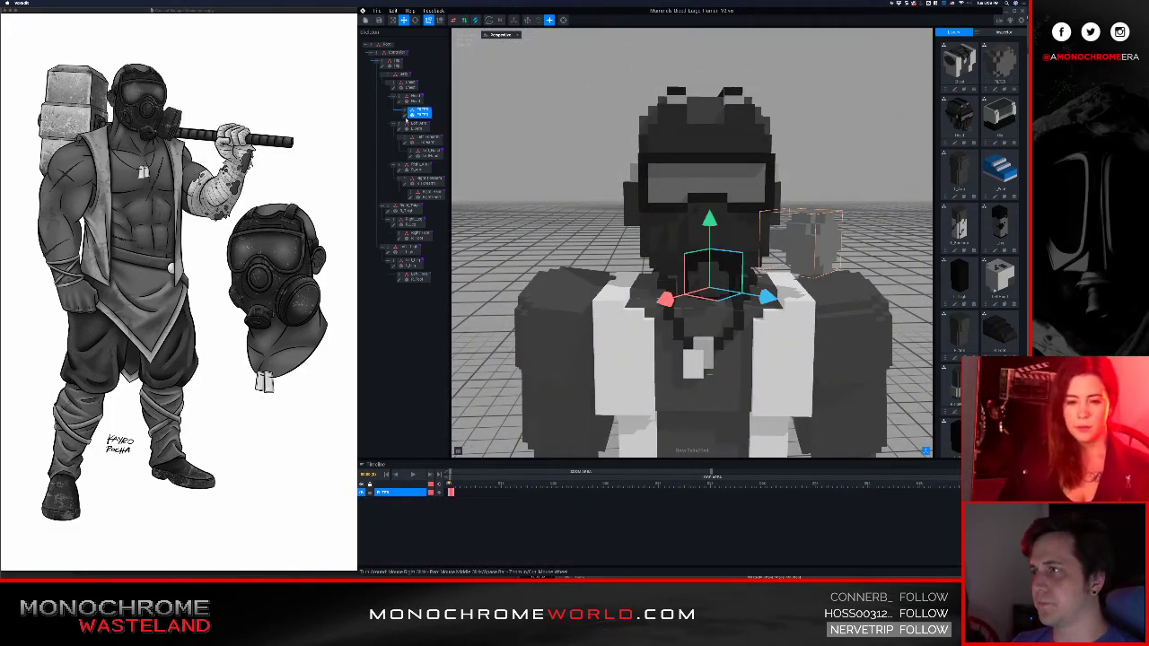
pyautogui.click(406, 116)
pyautogui.scroll(-5, 596, 269)
pyautogui.moveTo(596, 270); pyautogui.dragTo(596, 270, button='right')
pyautogui.scroll(-8, 546, 305)
pyautogui.moveTo(517, 307); pyautogui.dragTo(517, 307, button='right')
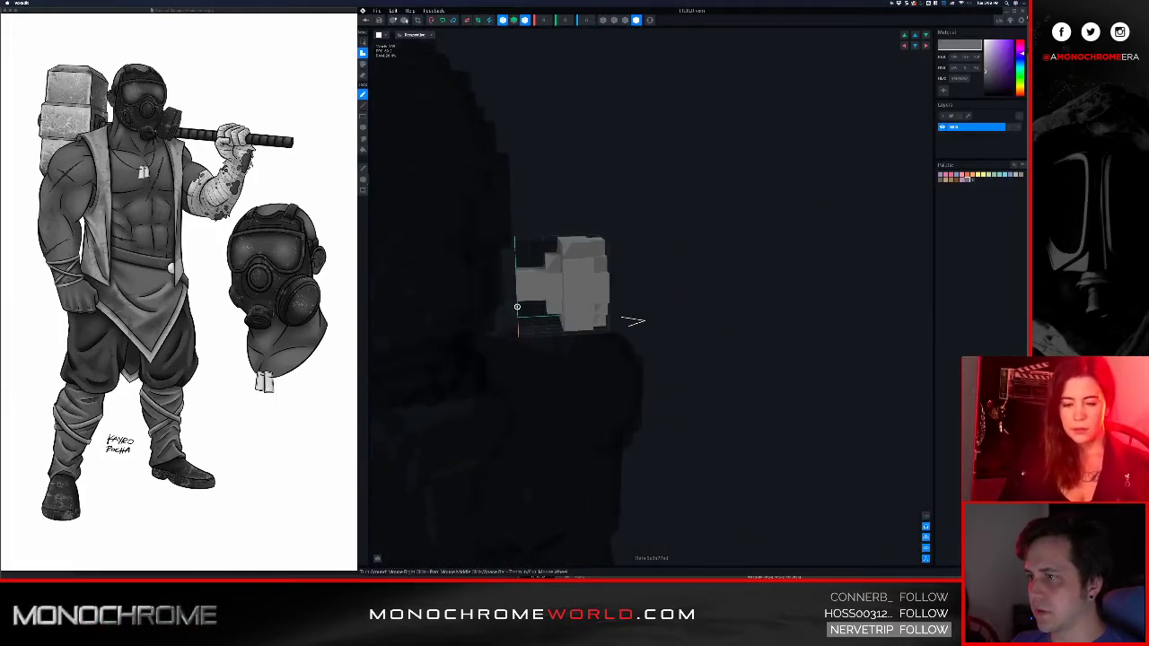
pyautogui.moveTo(521, 377); pyautogui.dragTo(542, 377)
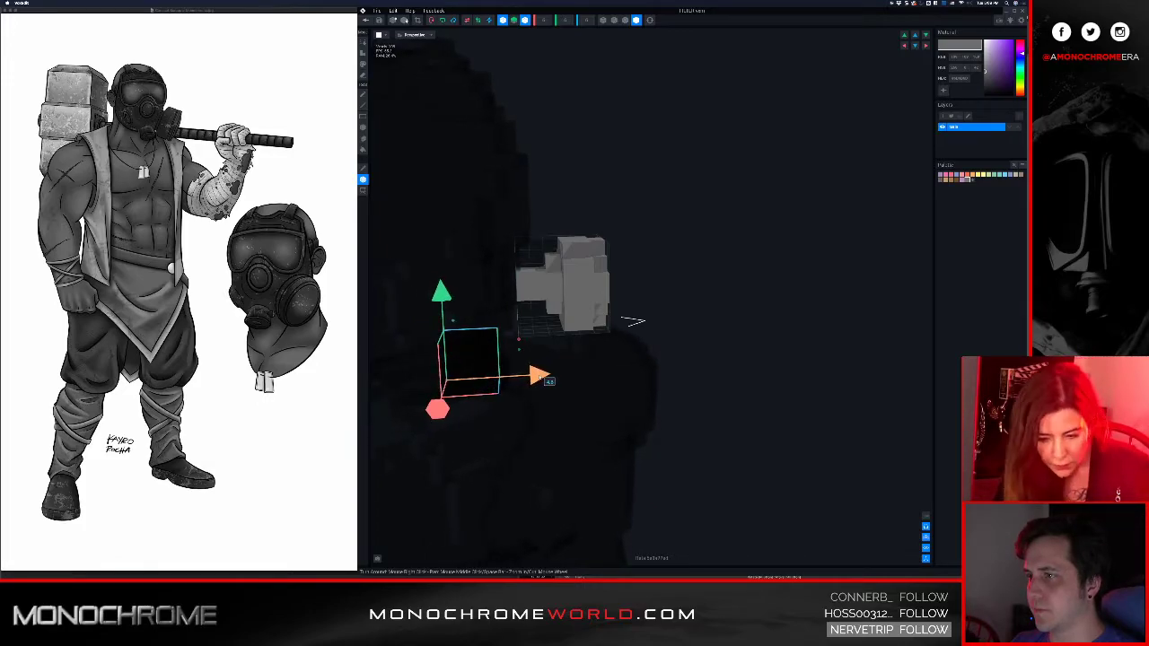
# - Save the filter, return to the character rig, and inspect the gap between the filter and the mask
pyautogui.click(366, 20)
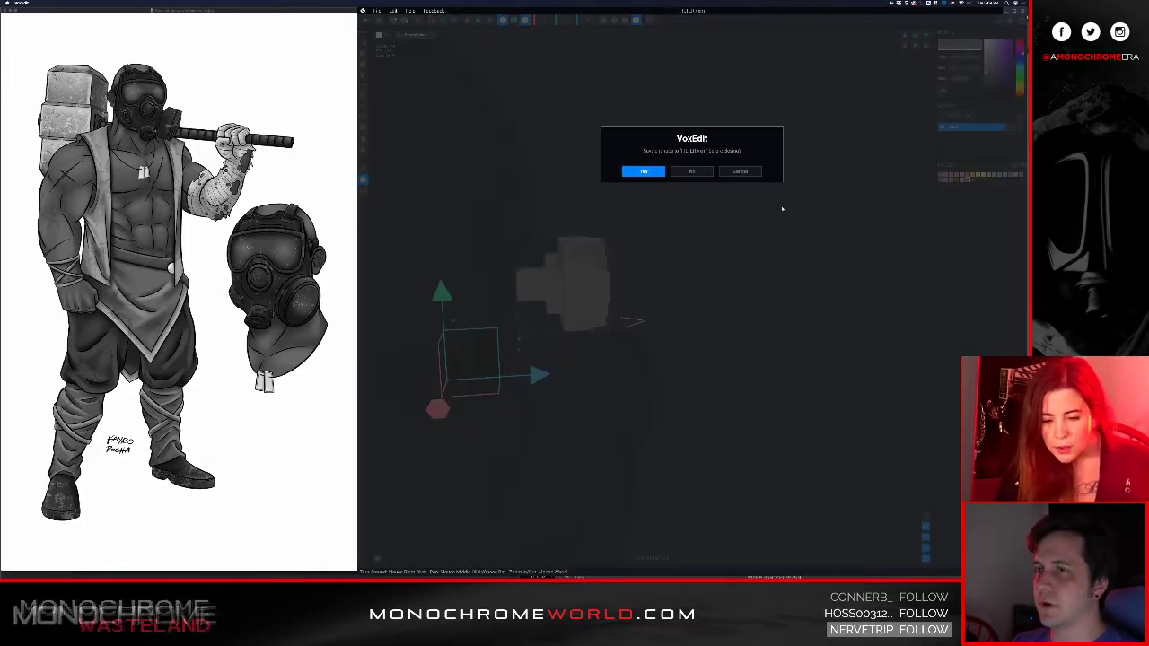
pyautogui.click(654, 174)
pyautogui.scroll(10, 691, 243)
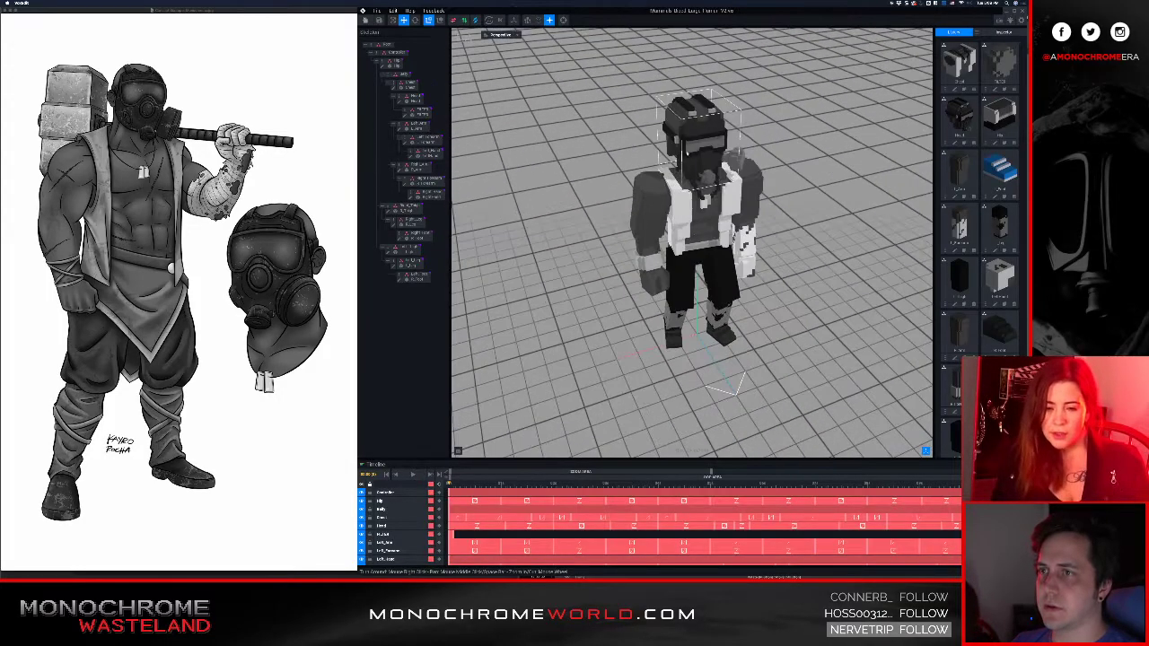
pyautogui.scroll(-6, 672, 230)
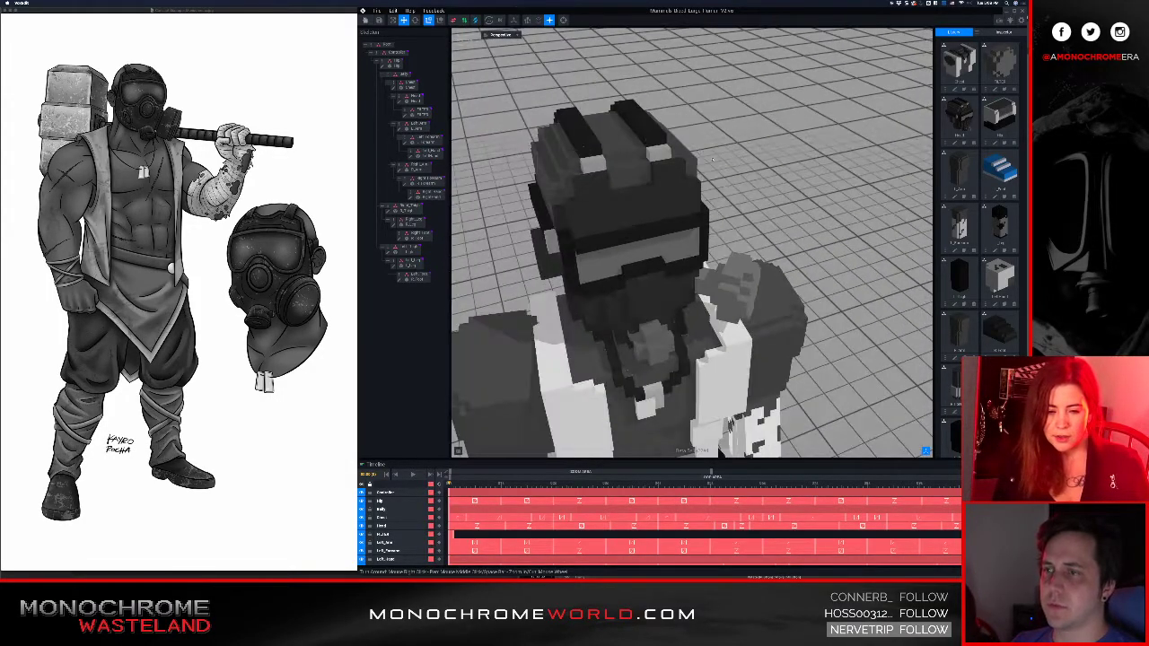
pyautogui.moveTo(672, 229); pyautogui.dragTo(683, 237, button='right')
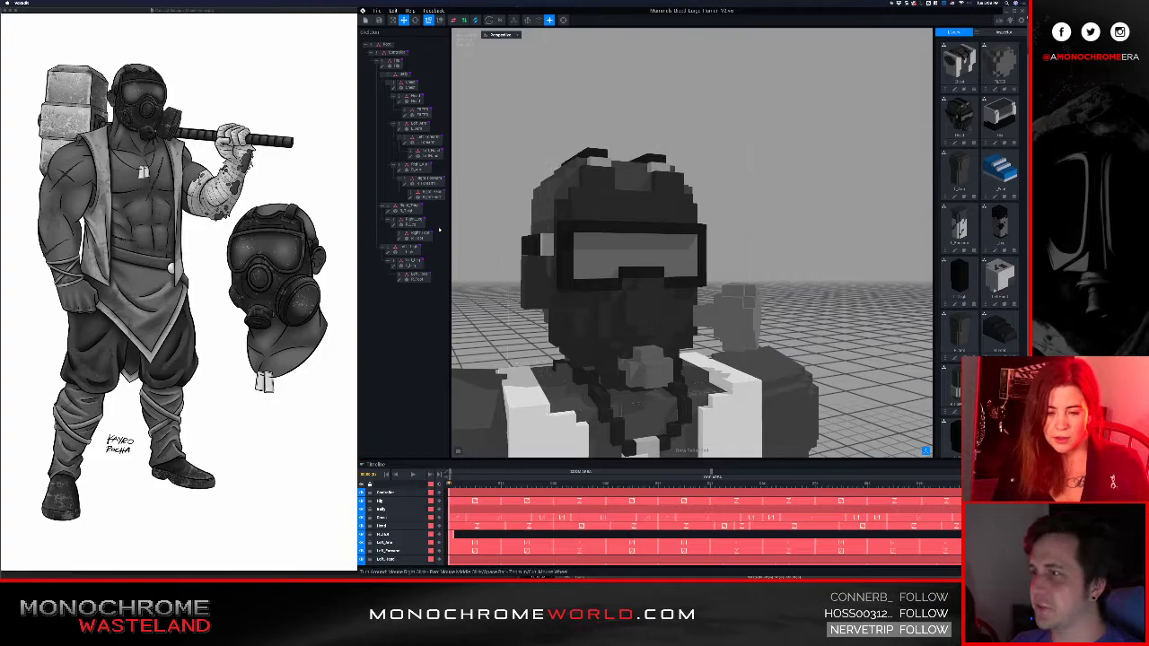
# - Open the filter model again and nudge its pivot slightly further along the depth axis toward the filter's body
pyautogui.click(406, 116)
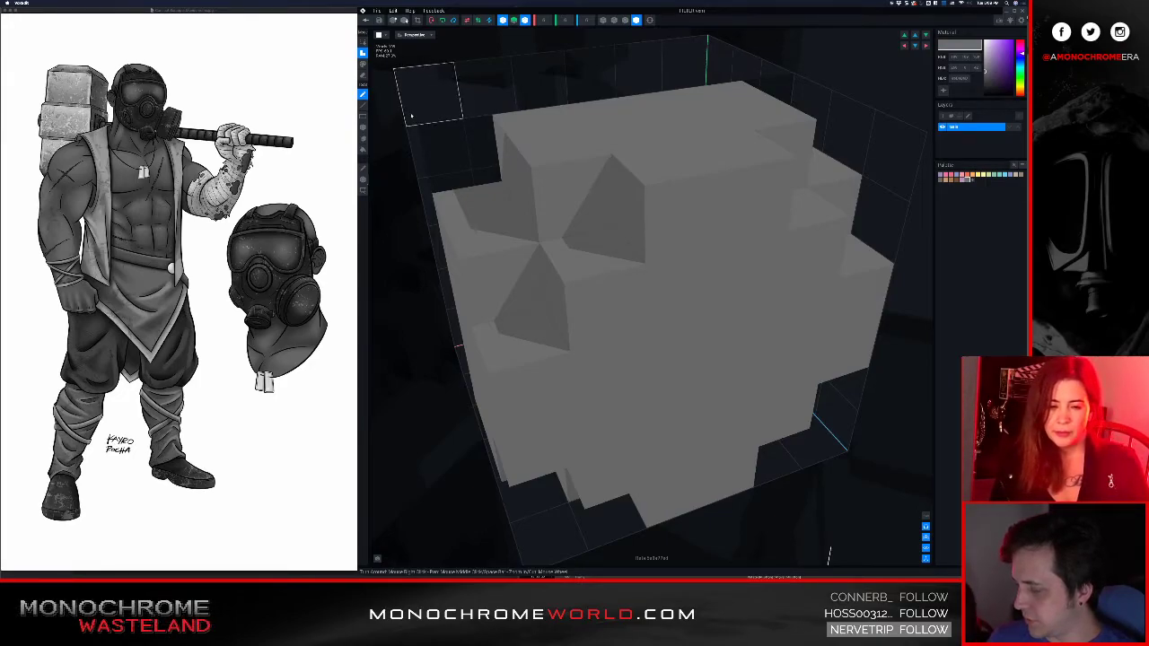
pyautogui.scroll(-5, 588, 174)
pyautogui.moveTo(588, 186); pyautogui.dragTo(517, 252, button='right')
pyautogui.scroll(-4, 554, 226)
pyautogui.click(363, 179)
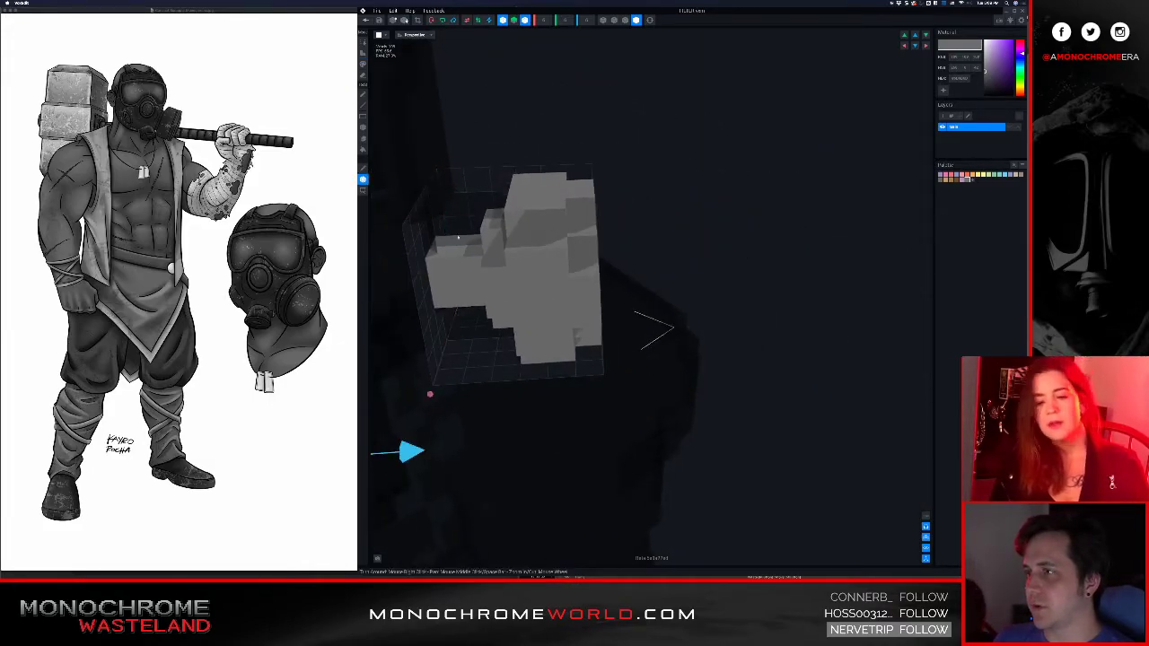
pyautogui.moveTo(380, 386); pyautogui.dragTo(452, 369, button='middle')
pyautogui.scroll(-2, 452, 367)
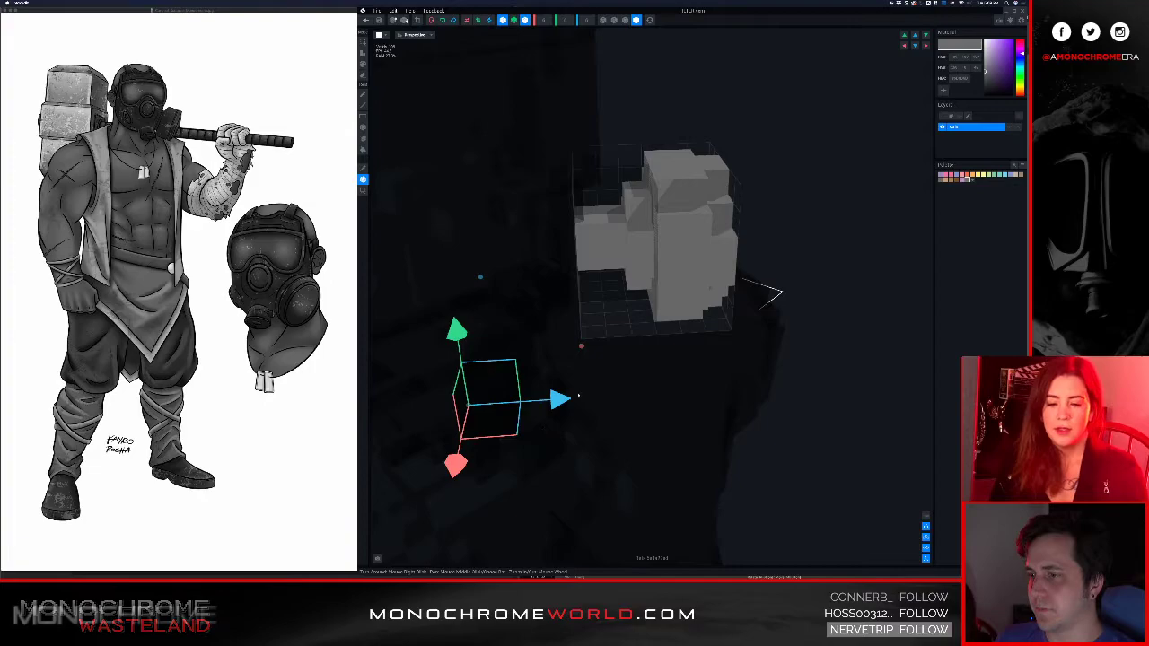
pyautogui.moveTo(560, 400); pyautogui.dragTo(574, 400)
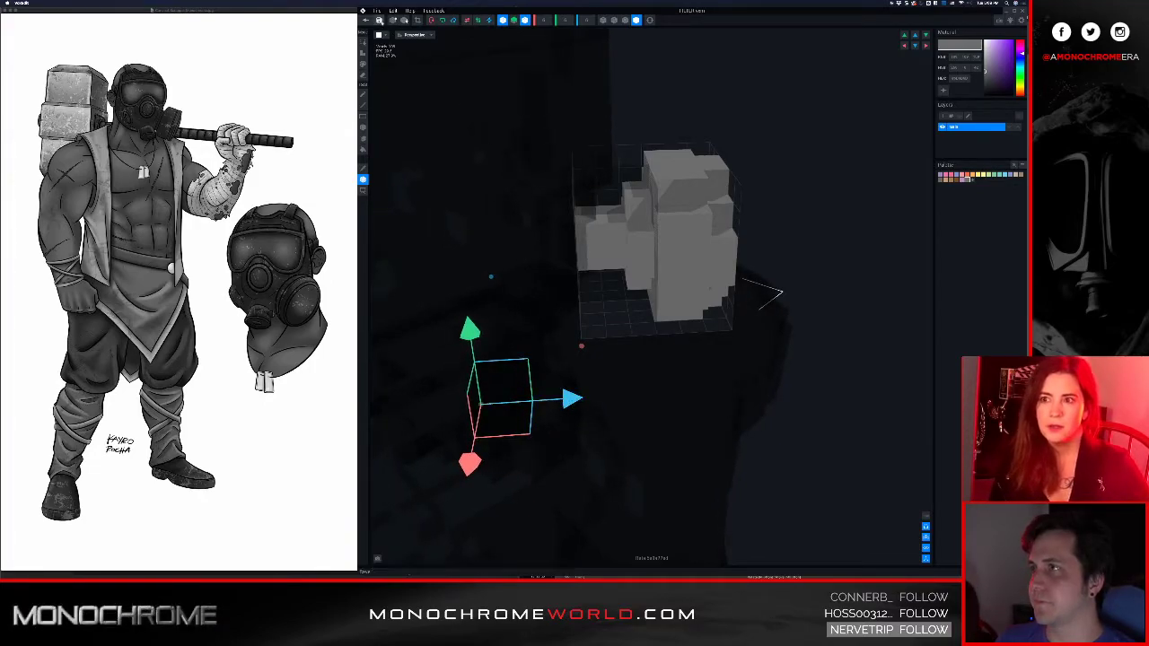
# - Save the nudged filter pivot and return to the rig to view the mask and filter up close
pyautogui.click(379, 20)
pyautogui.click(652, 173)
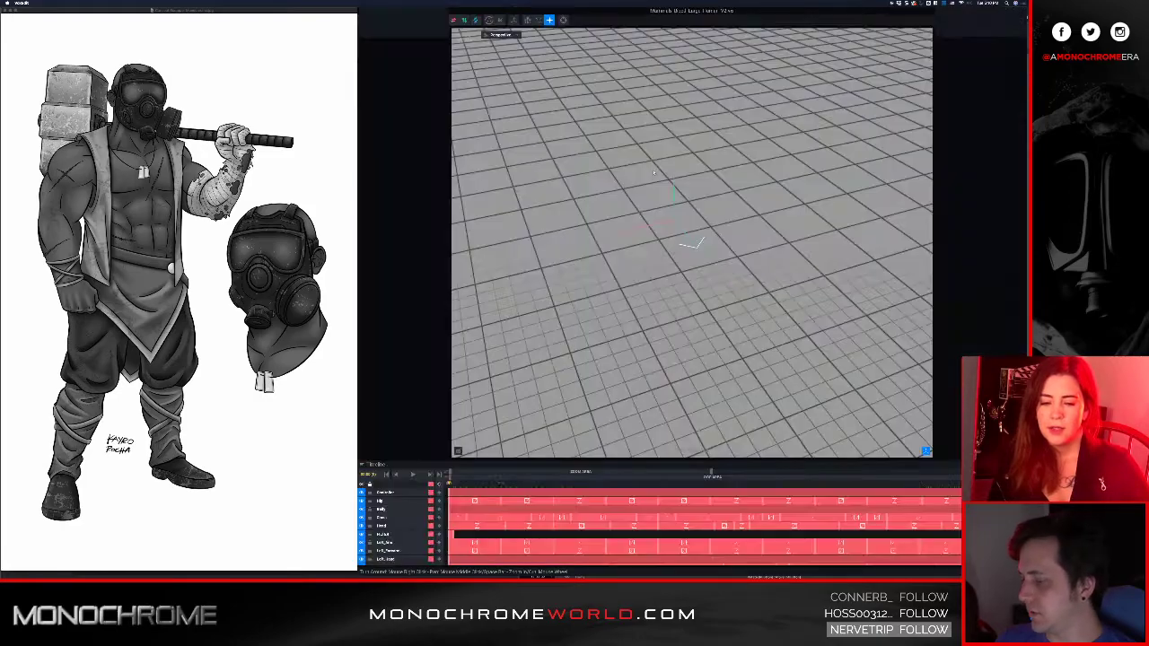
pyautogui.scroll(5, 671, 219)
pyautogui.moveTo(672, 219); pyautogui.dragTo(664, 261, button='right')
pyautogui.scroll(5, 654, 247)
pyautogui.scroll(4, 658, 256)
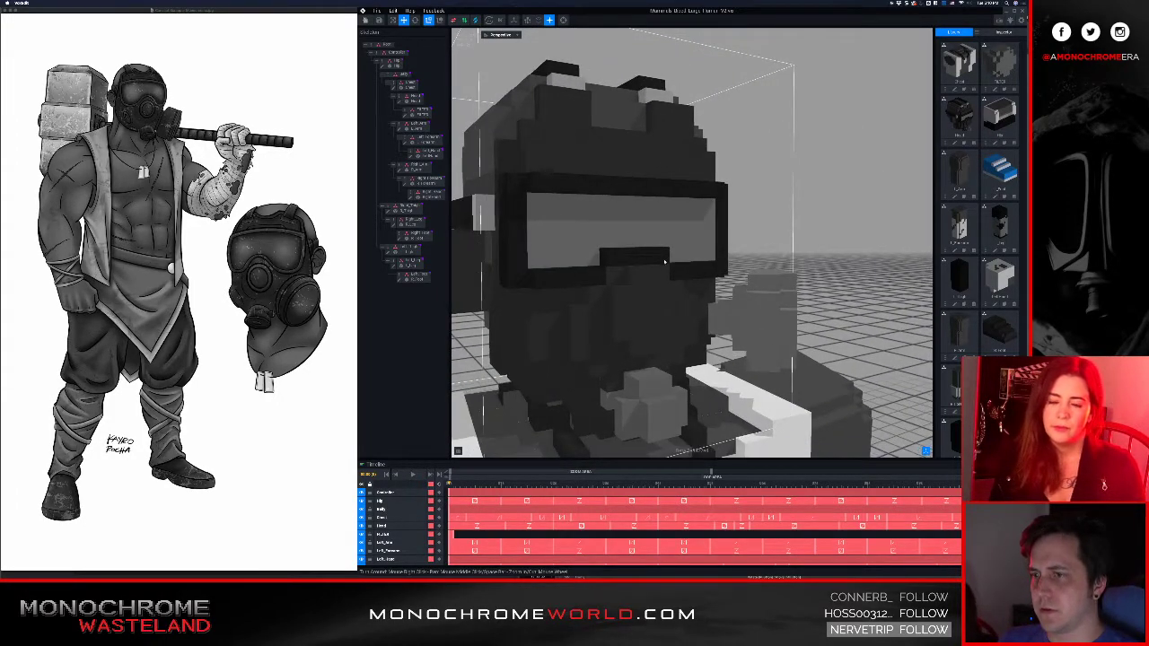
# - Reopen the filter model and move its pivot a little more along the depth axis to seat it closer to the mask
pyautogui.click(770, 306)
pyautogui.click(405, 115)
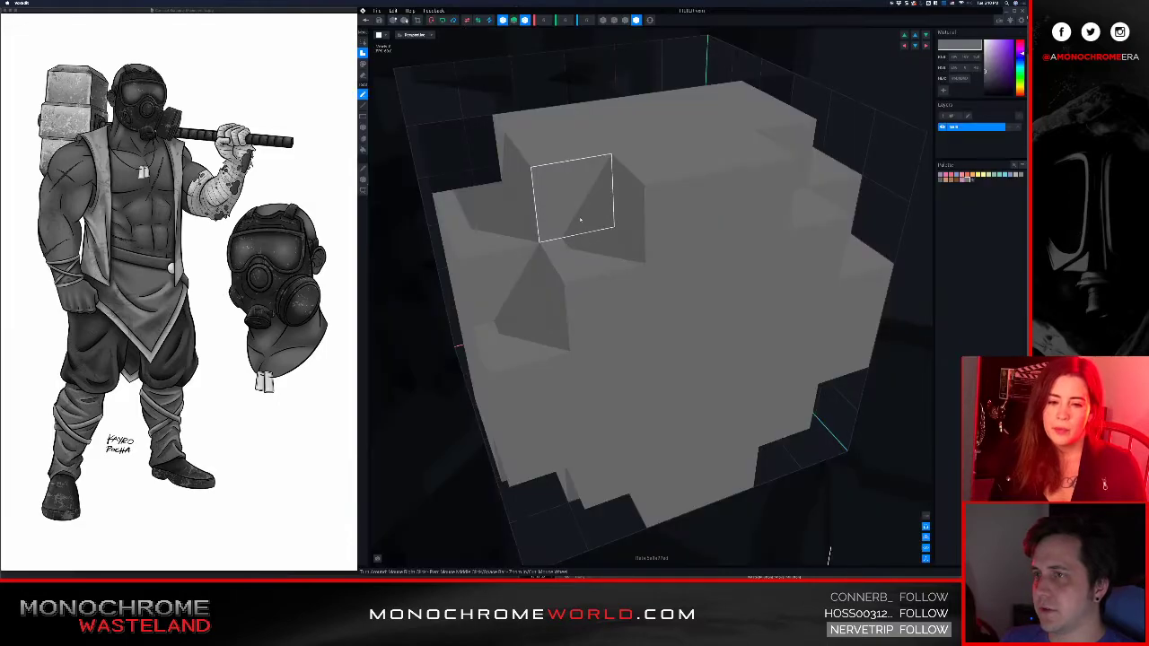
pyautogui.scroll(1, 580, 221)
pyautogui.scroll(-3, 580, 221)
pyautogui.moveTo(574, 235); pyautogui.dragTo(594, 260, button='right')
pyautogui.scroll(-3, 546, 276)
pyautogui.click(362, 179)
pyautogui.moveTo(524, 476); pyautogui.dragTo(538, 478)
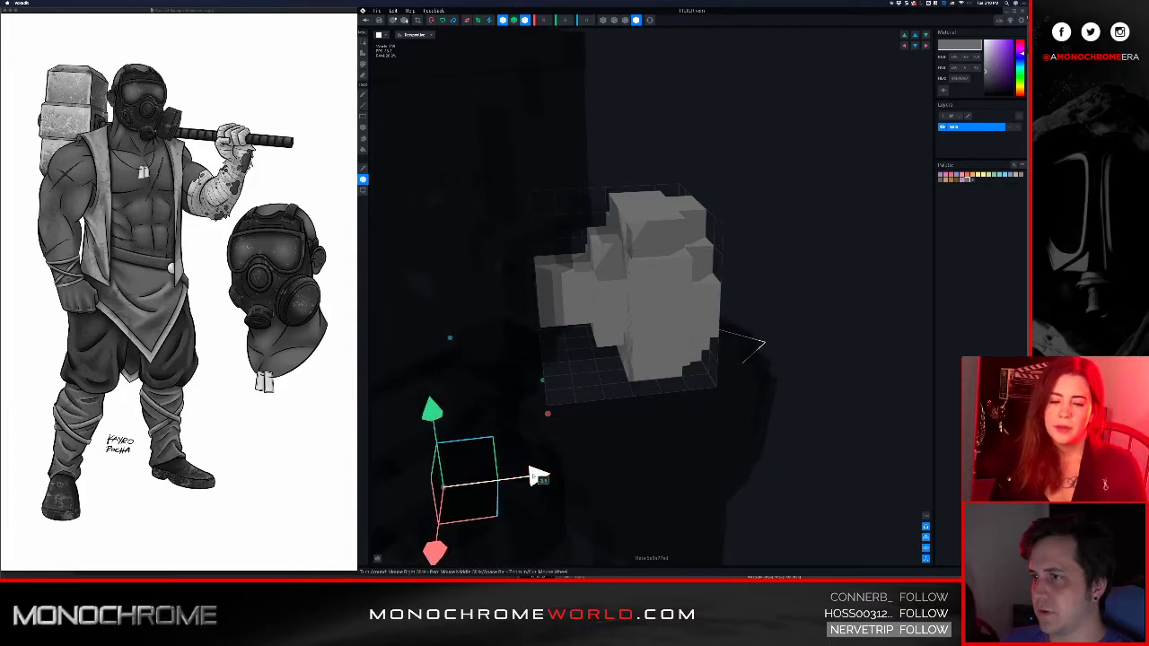
# - Save the moved filter pivot and return to the character rig, framing the gas mask and filter up close
pyautogui.click(366, 21)
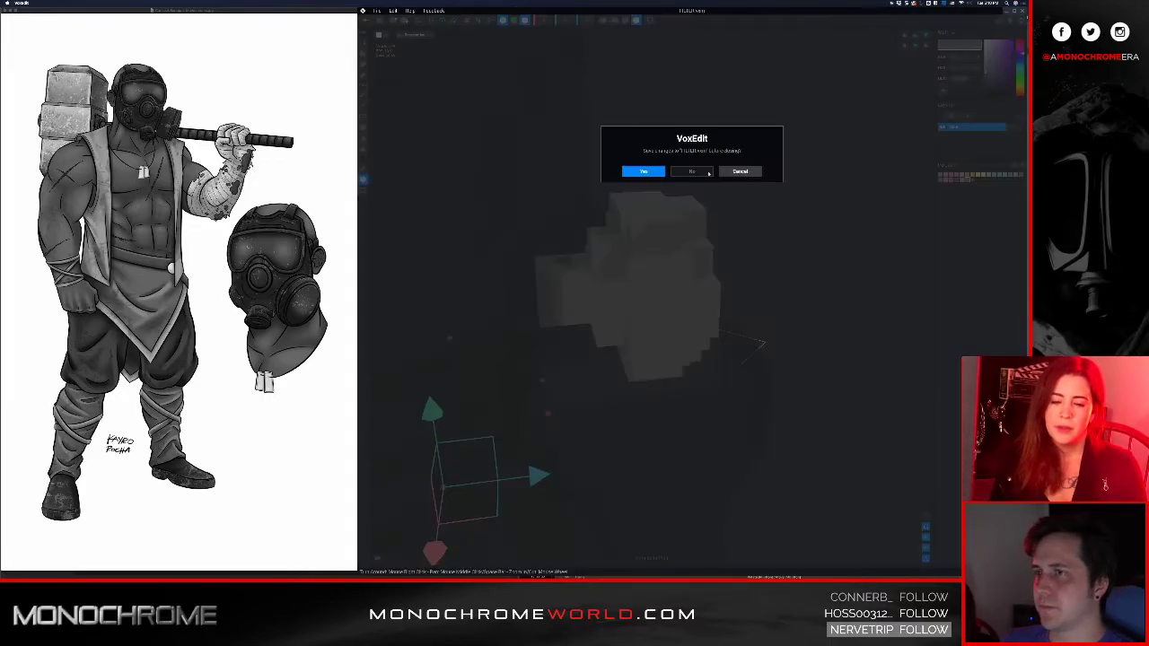
pyautogui.click(645, 171)
pyautogui.scroll(8, 666, 163)
pyautogui.moveTo(673, 184); pyautogui.dragTo(686, 168, button='right')
pyautogui.scroll(4, 682, 165)
# - Play the rig's animation from the start to examine how the filter follows the head and body
pyautogui.press('space')
pyautogui.press('space')
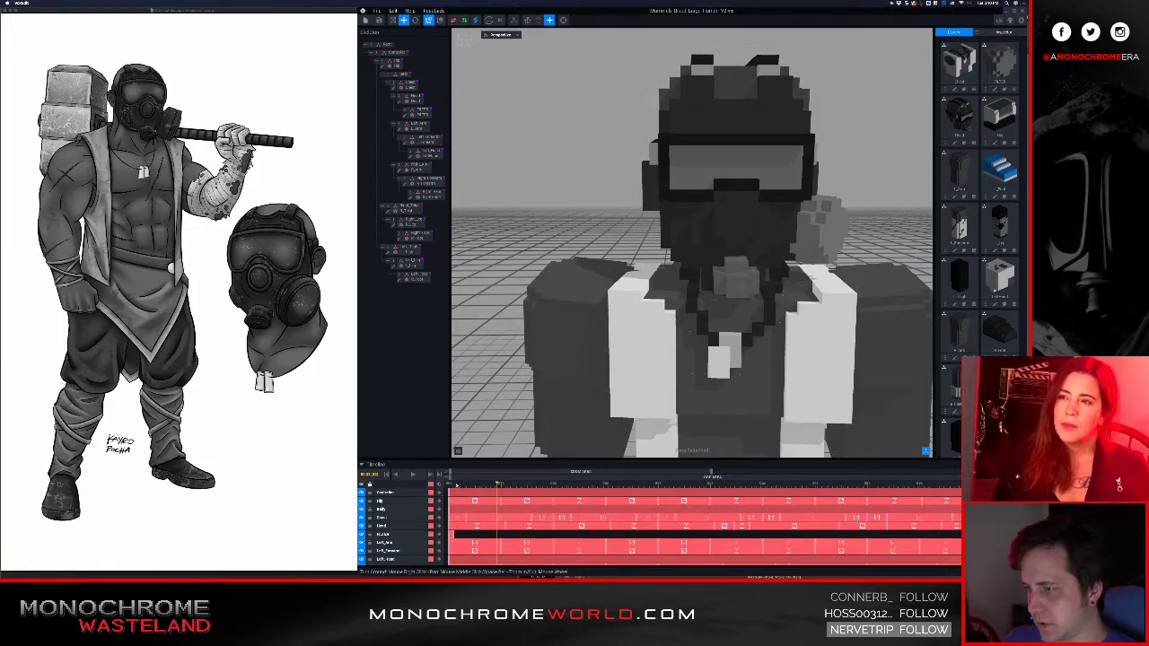
pyautogui.moveTo(498, 485); pyautogui.dragTo(455, 485)
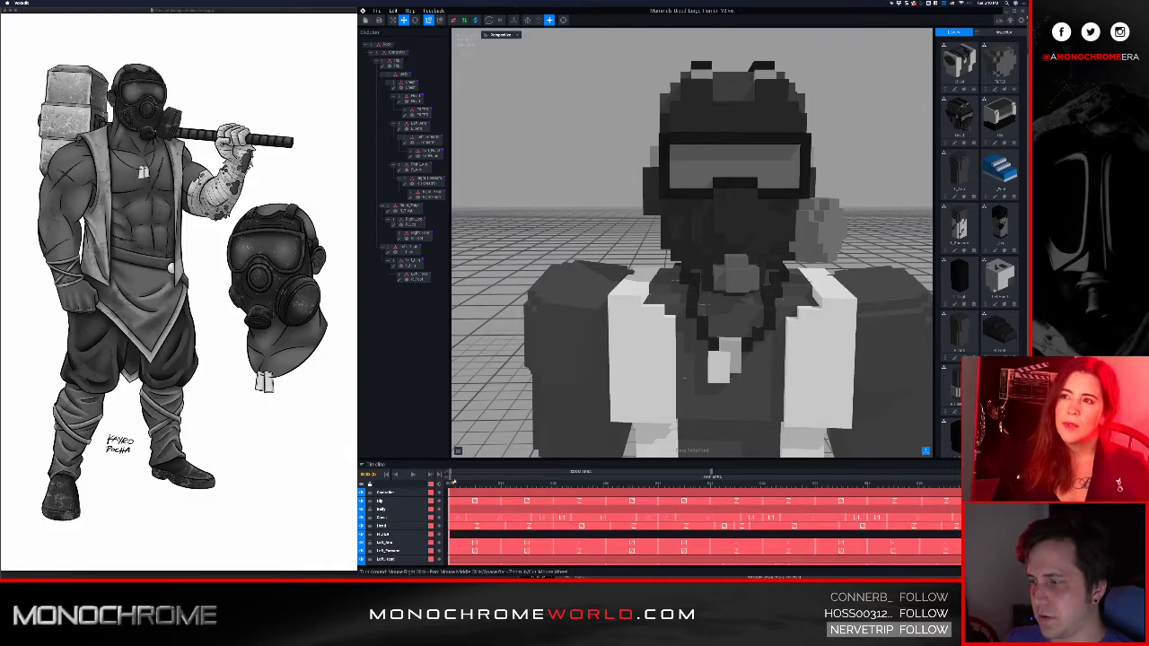
pyautogui.press('space')
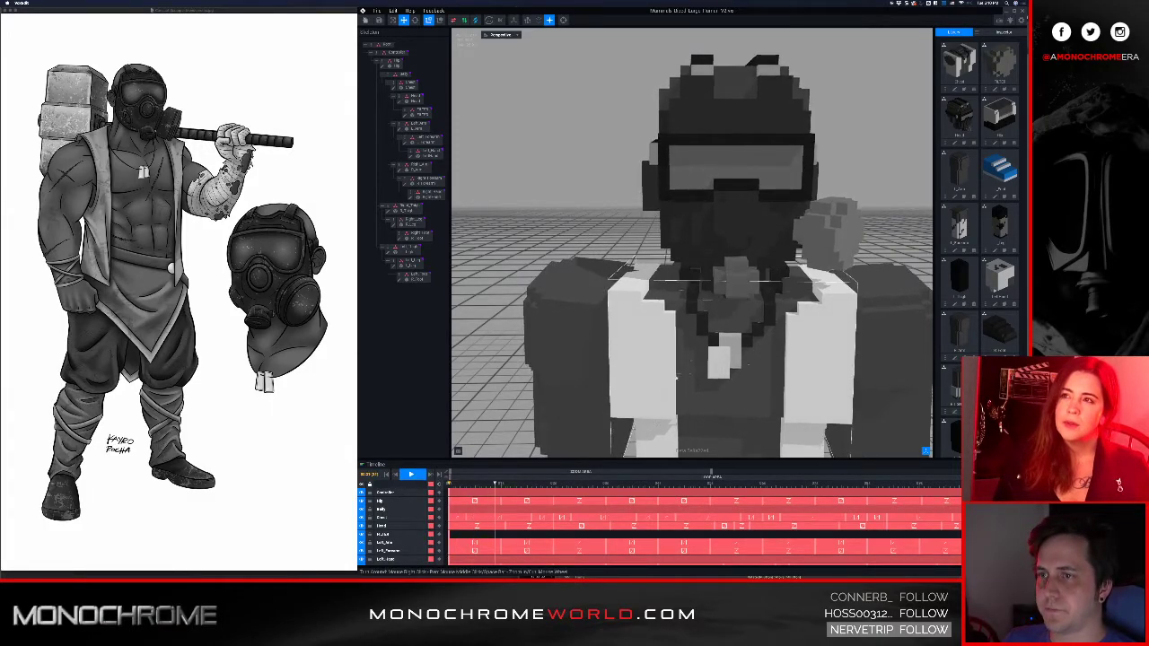
pyautogui.scroll(-5, 668, 393)
pyautogui.moveTo(725, 242); pyautogui.dragTo(723, 240, button='right')
pyautogui.scroll(3, 724, 241)
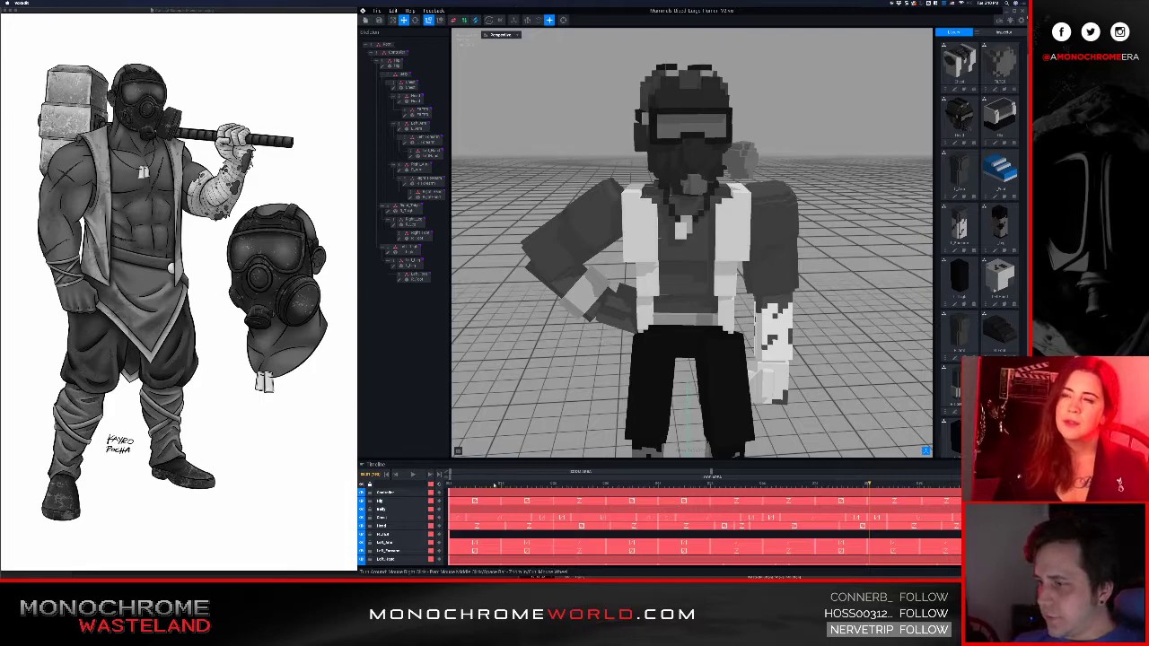
pyautogui.press('space')
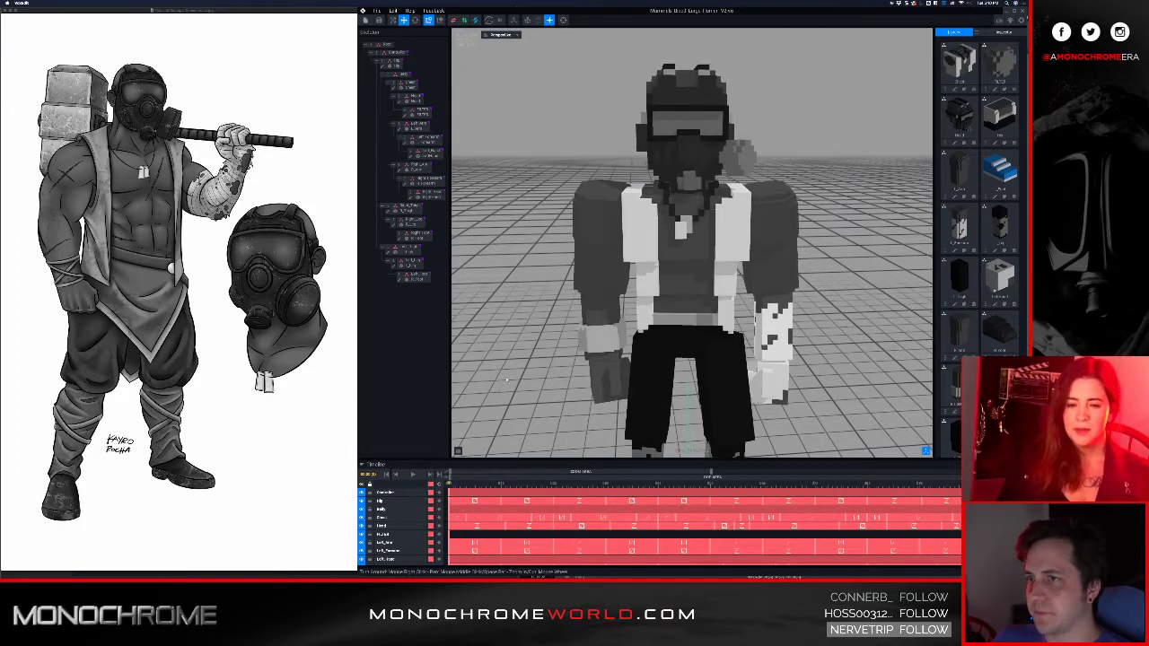
# - Select the head on the character rig and open its voxel model for editing
pyautogui.scroll(-5, 709, 262)
pyautogui.moveTo(711, 264); pyautogui.dragTo(666, 232, button='right')
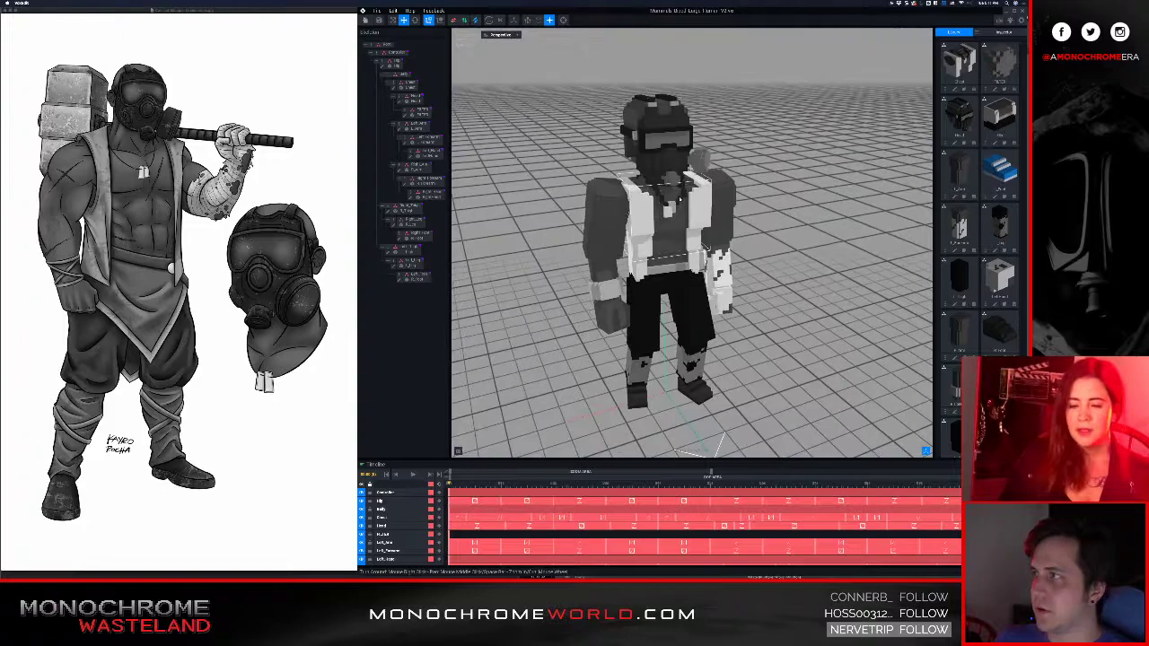
pyautogui.scroll(6, 666, 232)
pyautogui.moveTo(666, 232); pyautogui.dragTo(660, 359, button='middle')
pyautogui.moveTo(660, 184); pyautogui.dragTo(662, 159, button='right')
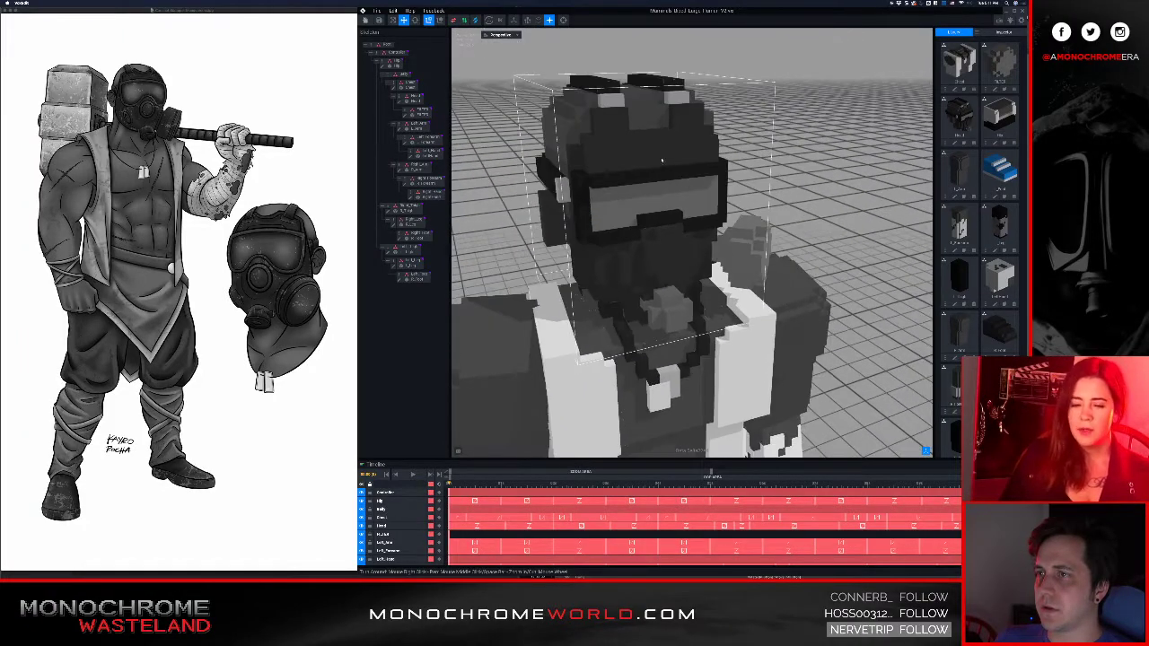
pyautogui.click(661, 164)
pyautogui.click(400, 101)
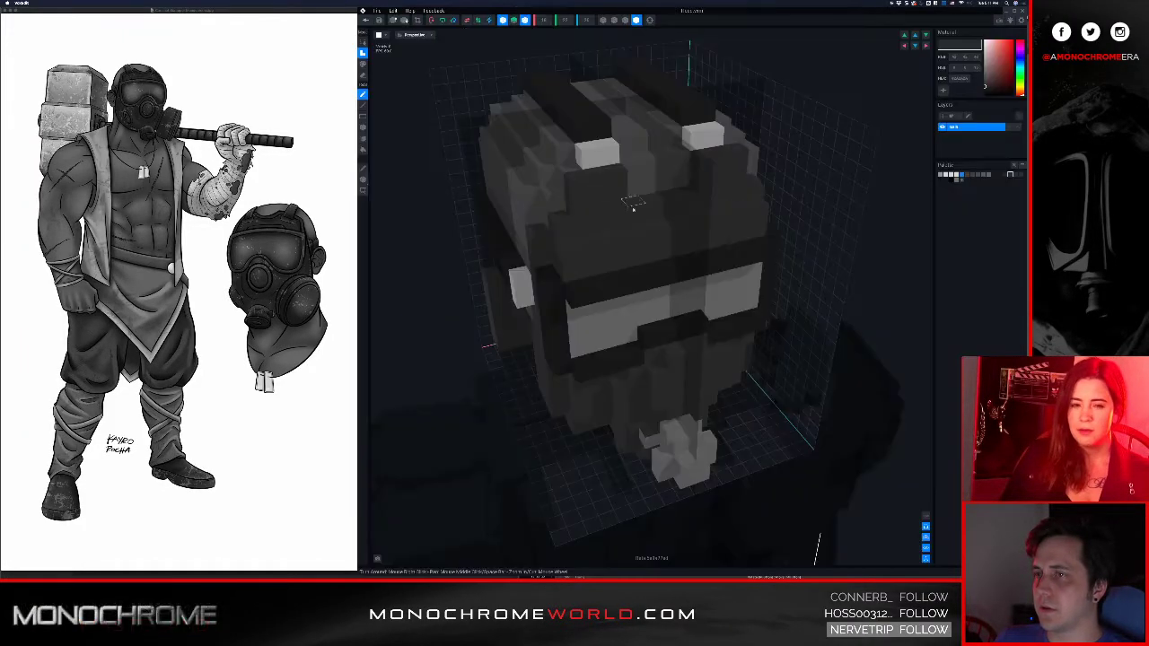
# - Paint diagonal glare streaks of single voxels across the visor lens in a grey lighter than the lens colour
pyautogui.moveTo(631, 206); pyautogui.dragTo(638, 215, button='right')
pyautogui.scroll(3, 638, 216)
pyautogui.moveTo(655, 325); pyautogui.dragTo(658, 315, button='right')
pyautogui.scroll(2, 658, 315)
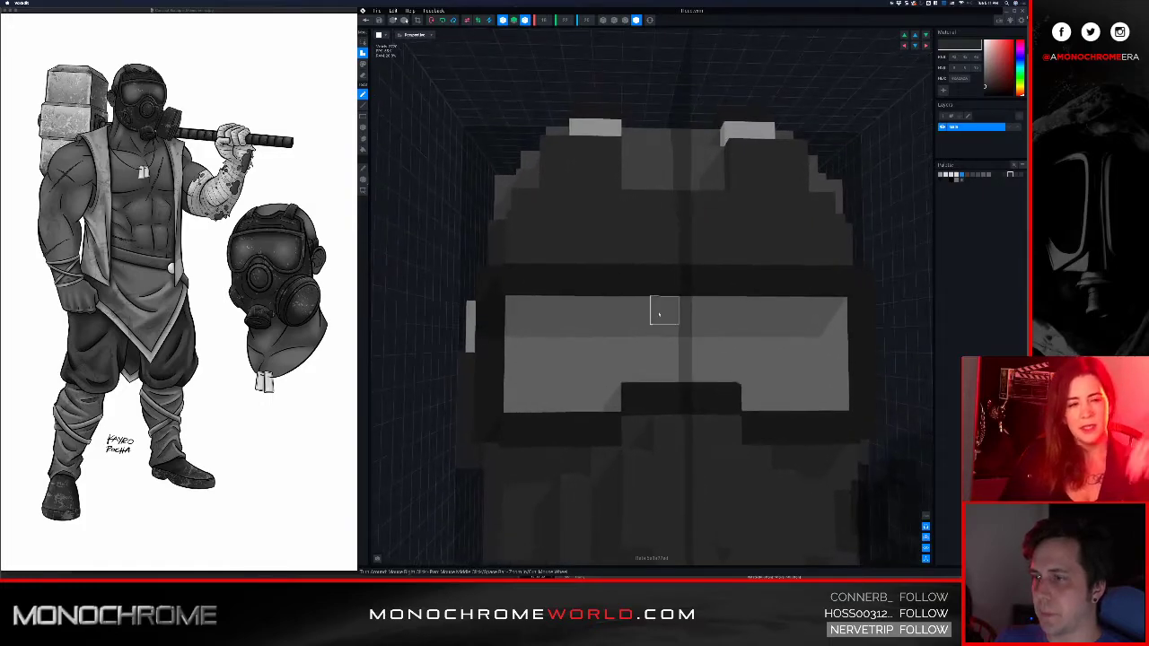
pyautogui.keyDown('alt'); pyautogui.click(639, 328); pyautogui.keyUp('alt')
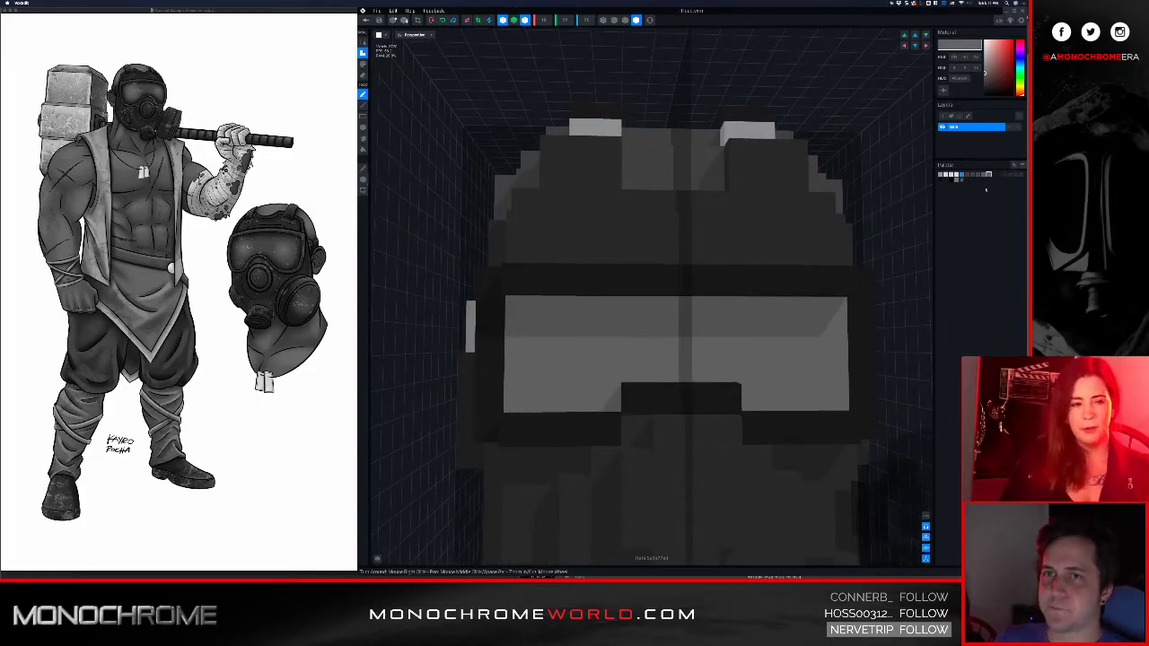
pyautogui.click(986, 64)
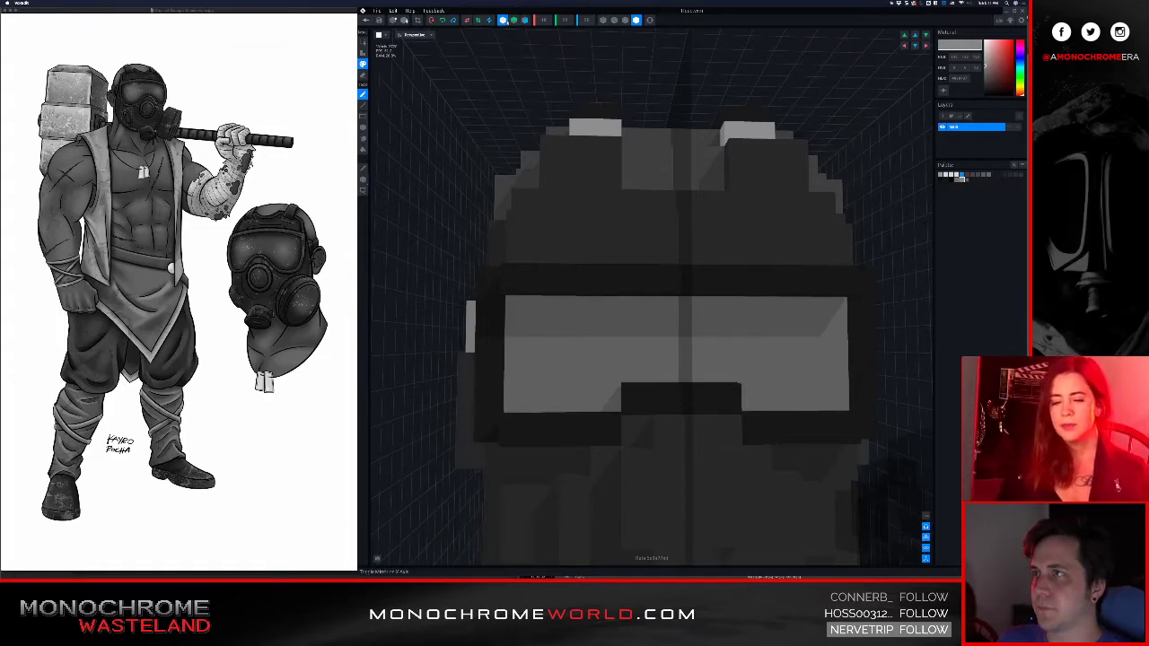
pyautogui.click(519, 398)
pyautogui.click(549, 368)
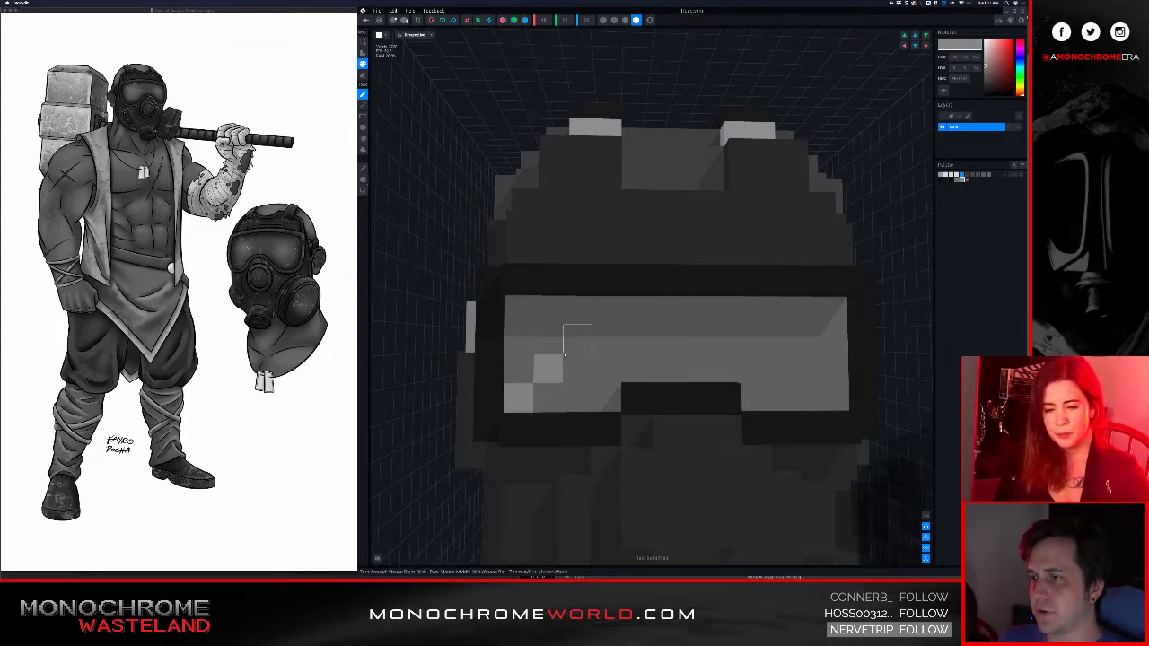
pyautogui.click(576, 341)
pyautogui.click(605, 312)
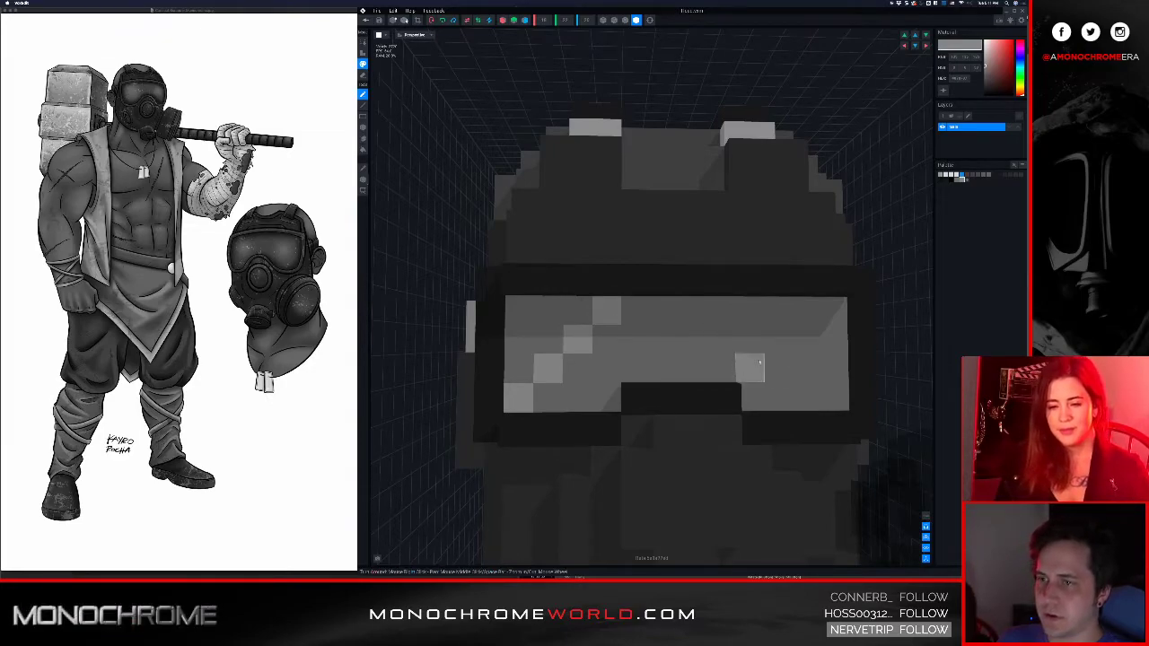
pyautogui.click(752, 367)
pyautogui.click(778, 340)
# - Check the visor streaks from the front, save the head model, and return to the character rig
pyautogui.scroll(-5, 671, 391)
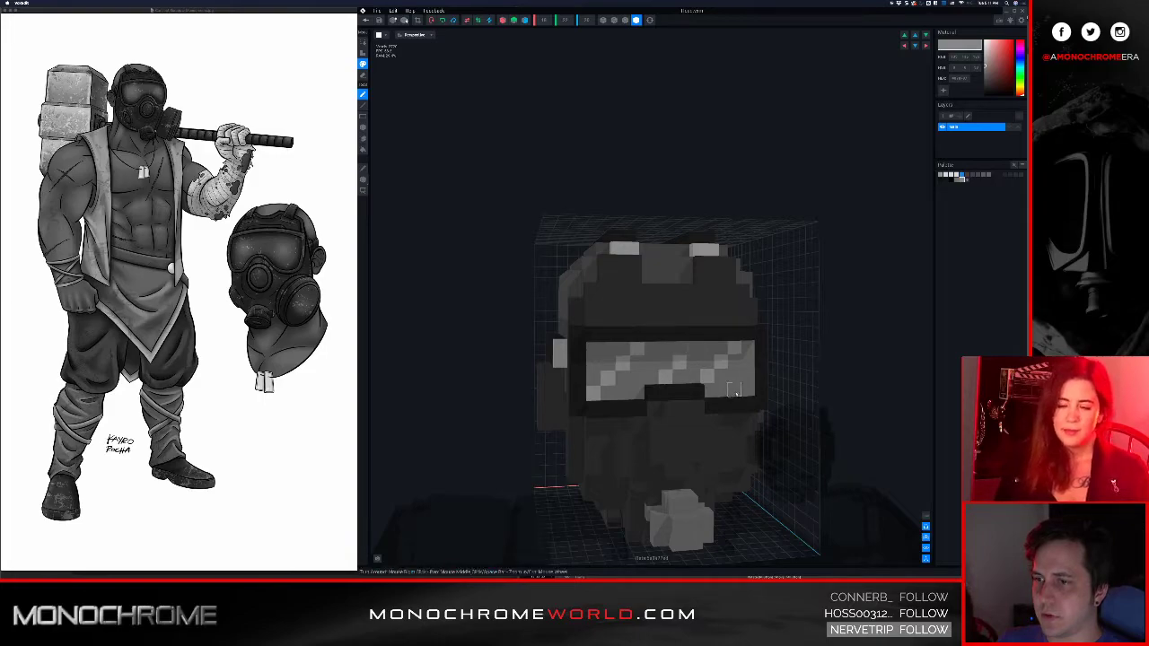
pyautogui.moveTo(707, 392); pyautogui.dragTo(601, 357, button='right')
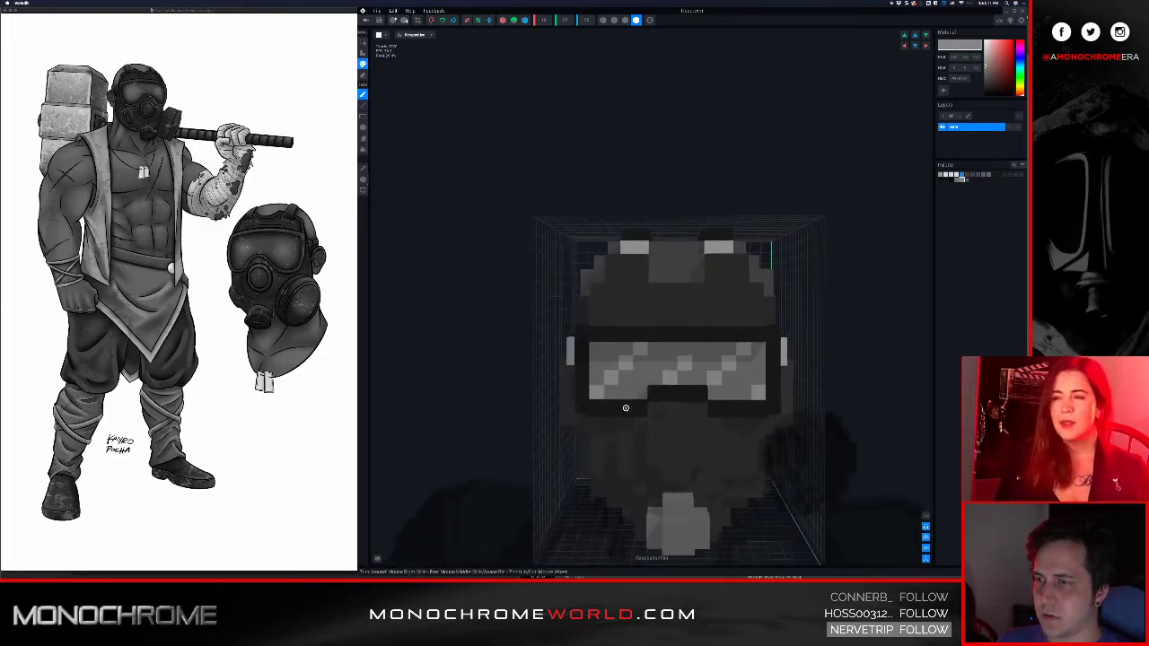
pyautogui.scroll(-2, 601, 357)
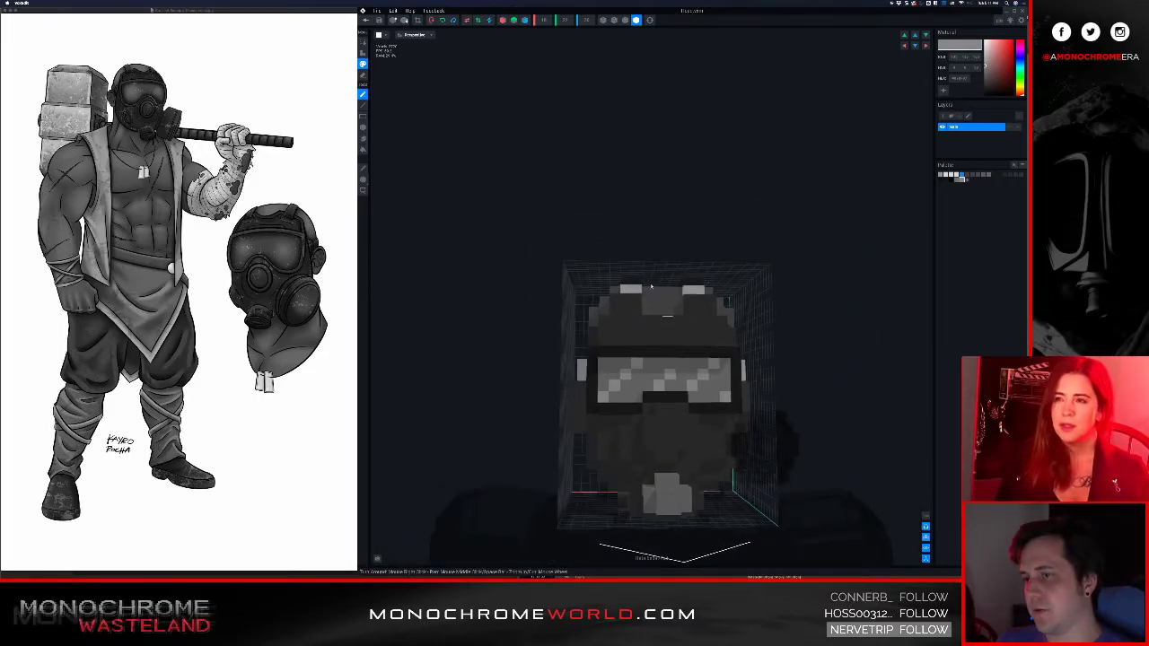
pyautogui.click(366, 19)
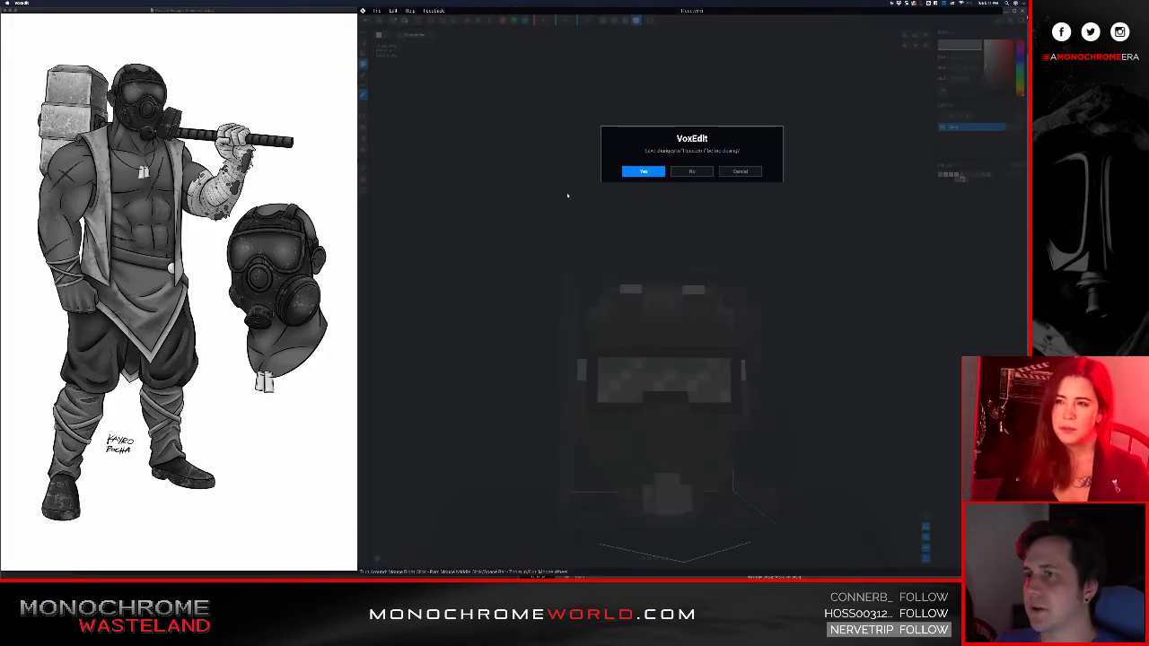
pyautogui.click(643, 171)
# - Examine the visor streaks and the whole character on the rig, up close and from a distance, against the reference art
pyautogui.scroll(3, 663, 178)
pyautogui.moveTo(663, 178); pyautogui.dragTo(673, 300, button='middle')
pyautogui.moveTo(673, 300); pyautogui.dragTo(663, 184, button='right')
pyautogui.moveTo(699, 277)
pyautogui.mouseDown(button='right')
pyautogui.moveTo(660, 284)
pyautogui.moveTo(575, 260)
pyautogui.moveTo(696, 278)
pyautogui.mouseUp(button='right')
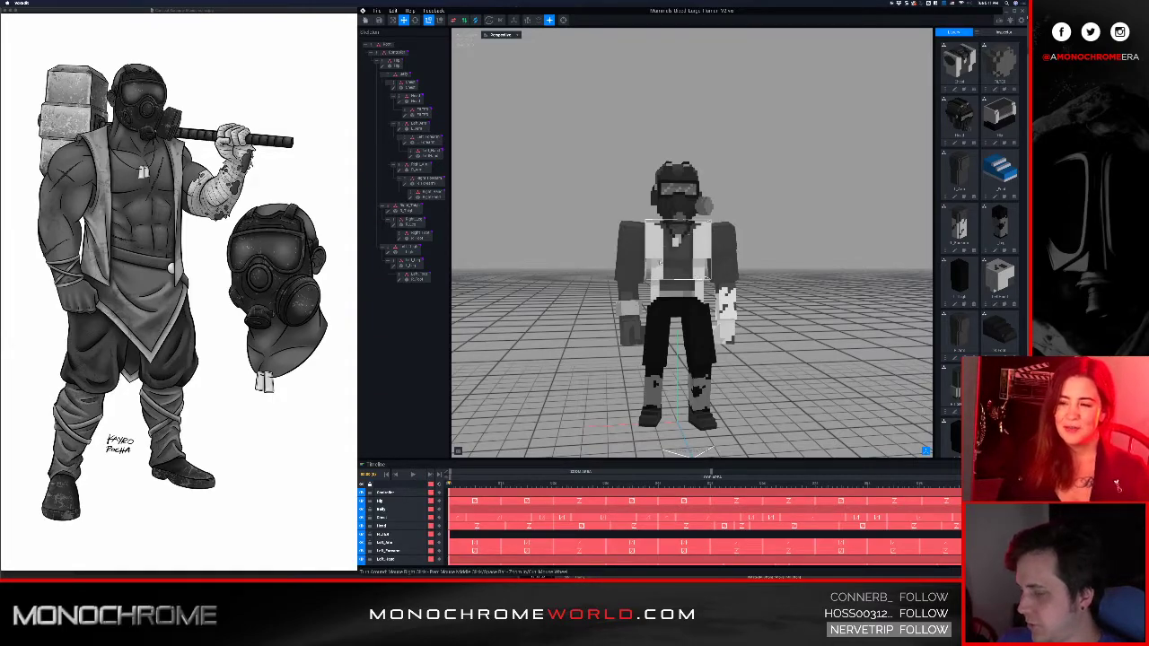
pyautogui.scroll(4, 676, 278)
pyautogui.scroll(-1, 676, 278)
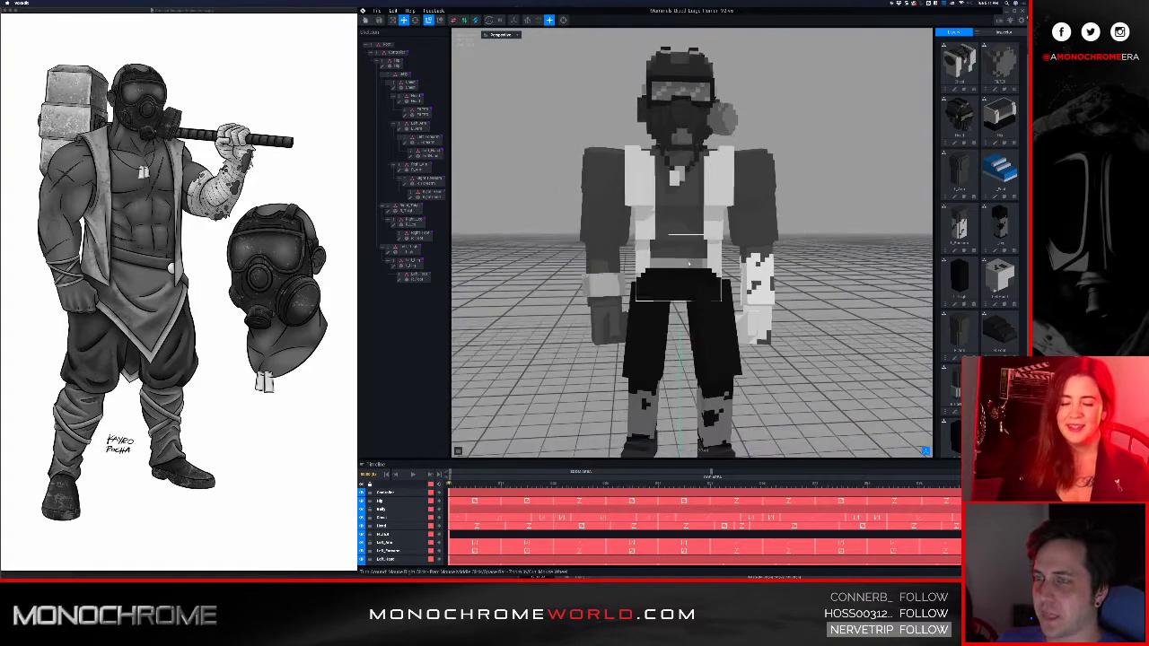
pyautogui.moveTo(688, 264); pyautogui.dragTo(689, 271, button='middle')
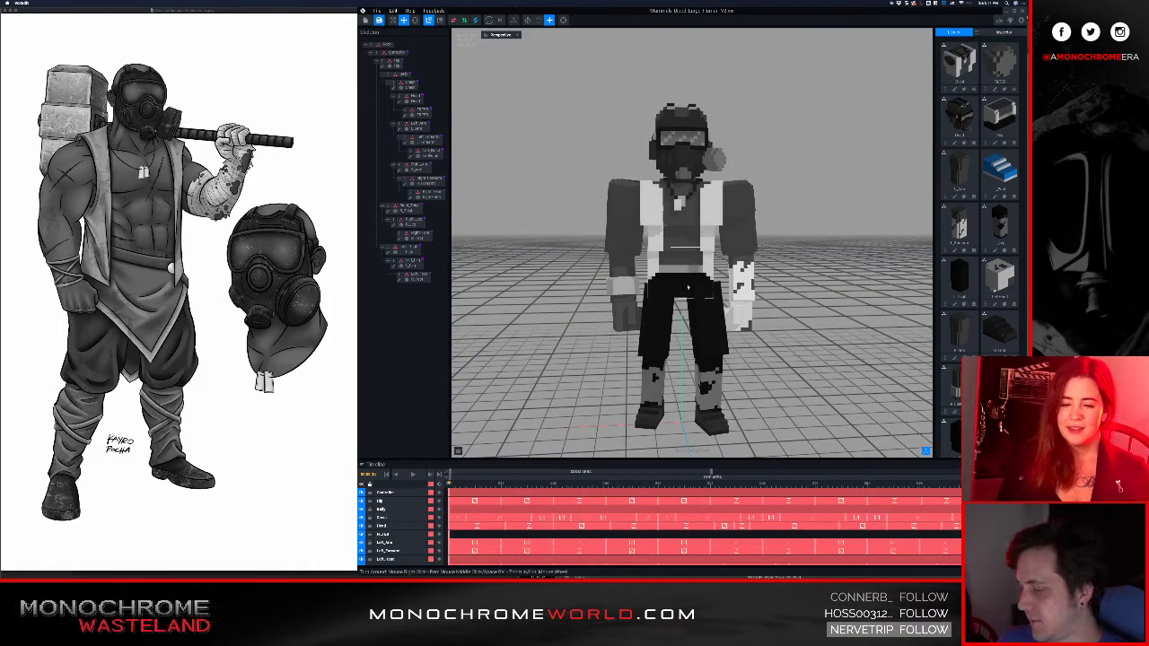
pyautogui.moveTo(689, 282)
pyautogui.mouseDown(button='right')
pyautogui.moveTo(690, 306)
pyautogui.moveTo(690, 296)
pyautogui.mouseUp(button='right')
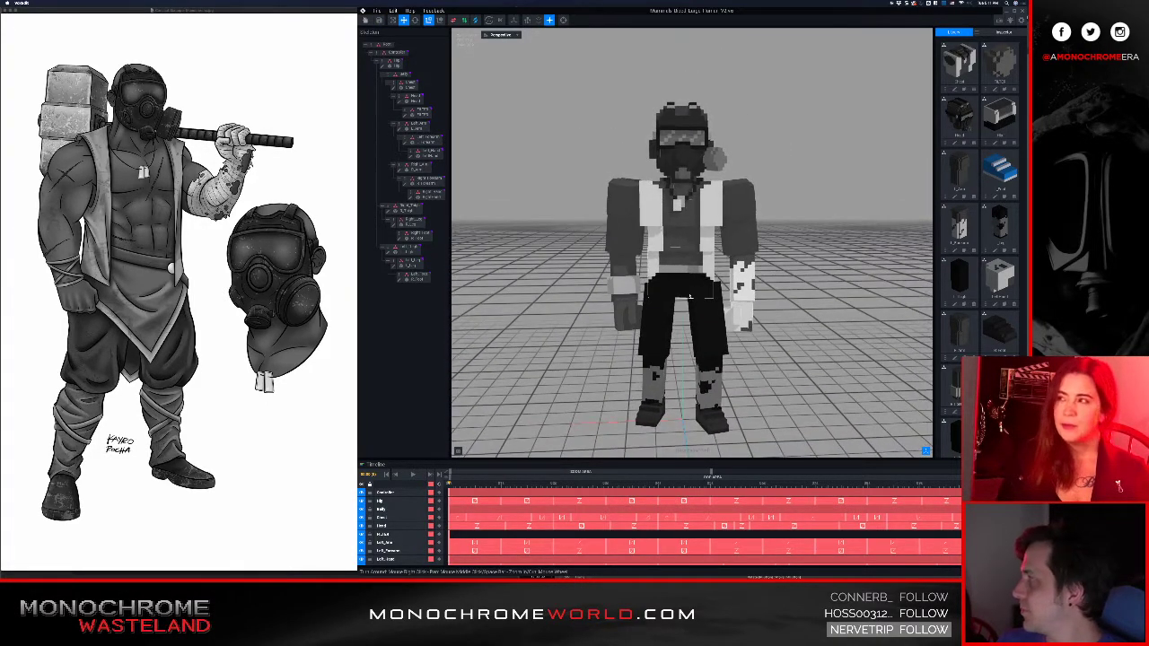
pyautogui.scroll(3, 689, 296)
pyautogui.scroll(-2, 690, 295)
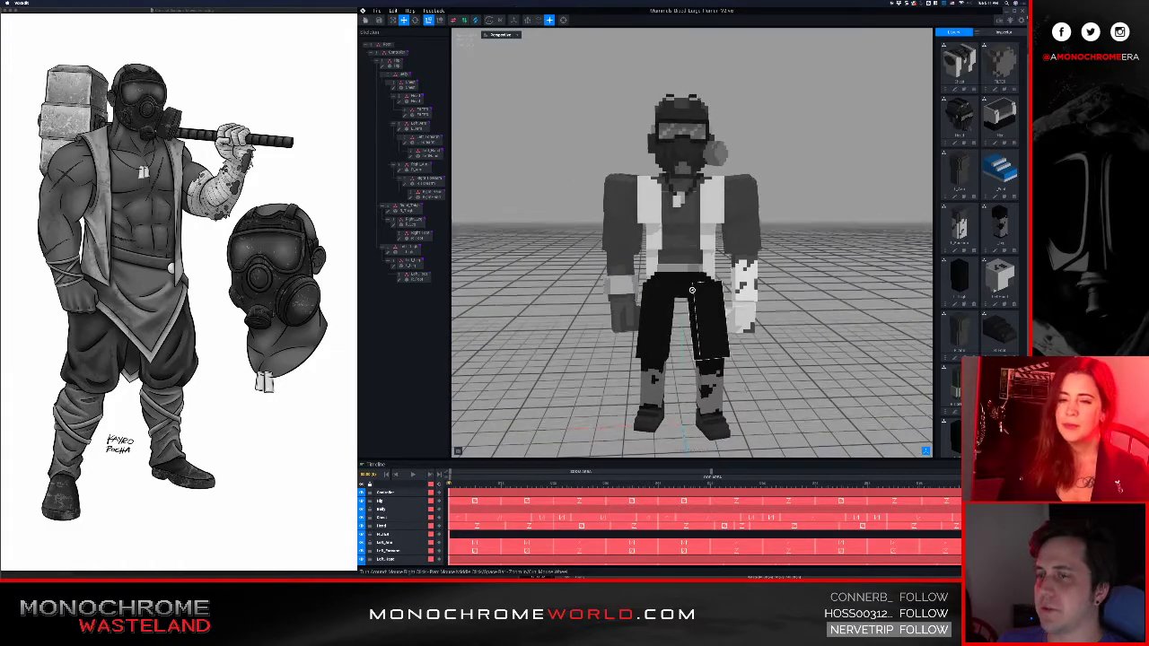
pyautogui.moveTo(690, 294); pyautogui.dragTo(693, 236, button='right')
pyautogui.moveTo(692, 290)
pyautogui.mouseDown(button='right')
pyautogui.moveTo(745, 291)
pyautogui.moveTo(748, 320)
pyautogui.moveTo(722, 334)
pyautogui.moveTo(683, 303)
pyautogui.mouseUp(button='right')
pyautogui.scroll(3, 707, 312)
pyautogui.moveTo(710, 171); pyautogui.dragTo(713, 250, button='middle')
pyautogui.scroll(-1, 713, 251)
pyautogui.scroll(-3, 713, 251)
pyautogui.moveTo(724, 219); pyautogui.dragTo(705, 197, button='right')
pyautogui.scroll(-5, 704, 197)
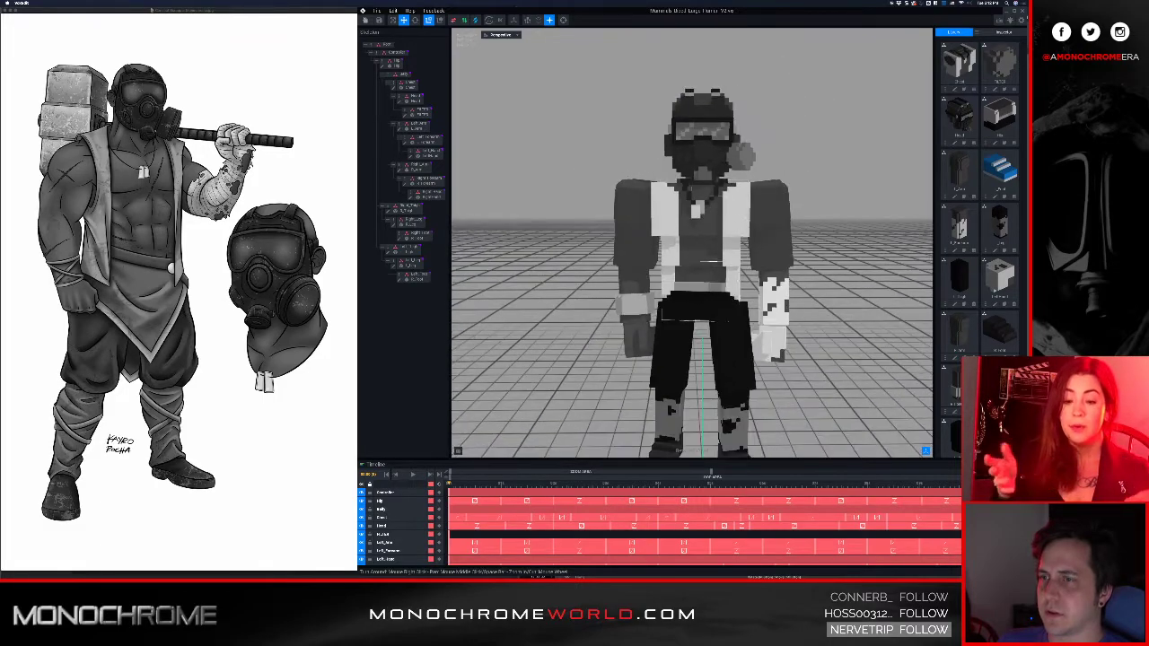
# - Select the right forearm on the rig and open its voxel model for editing
pyautogui.moveTo(715, 294)
pyautogui.mouseDown(button='right')
pyautogui.moveTo(745, 296)
pyautogui.moveTo(710, 299)
pyautogui.mouseUp(button='right')
pyautogui.click(636, 291)
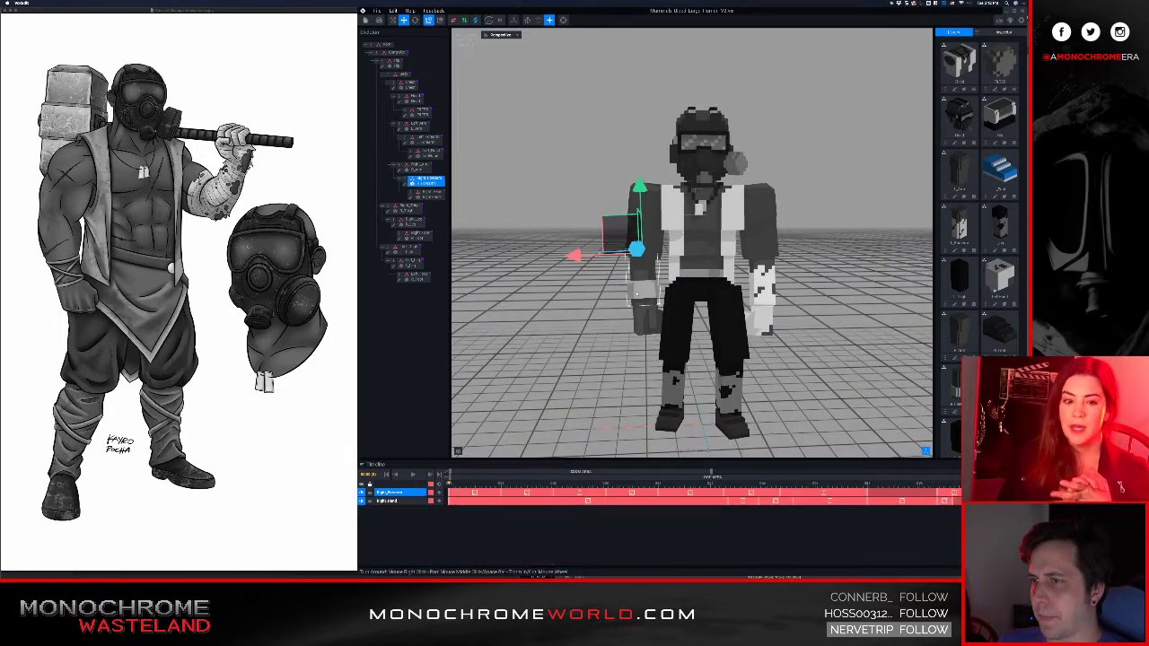
pyautogui.click(405, 185)
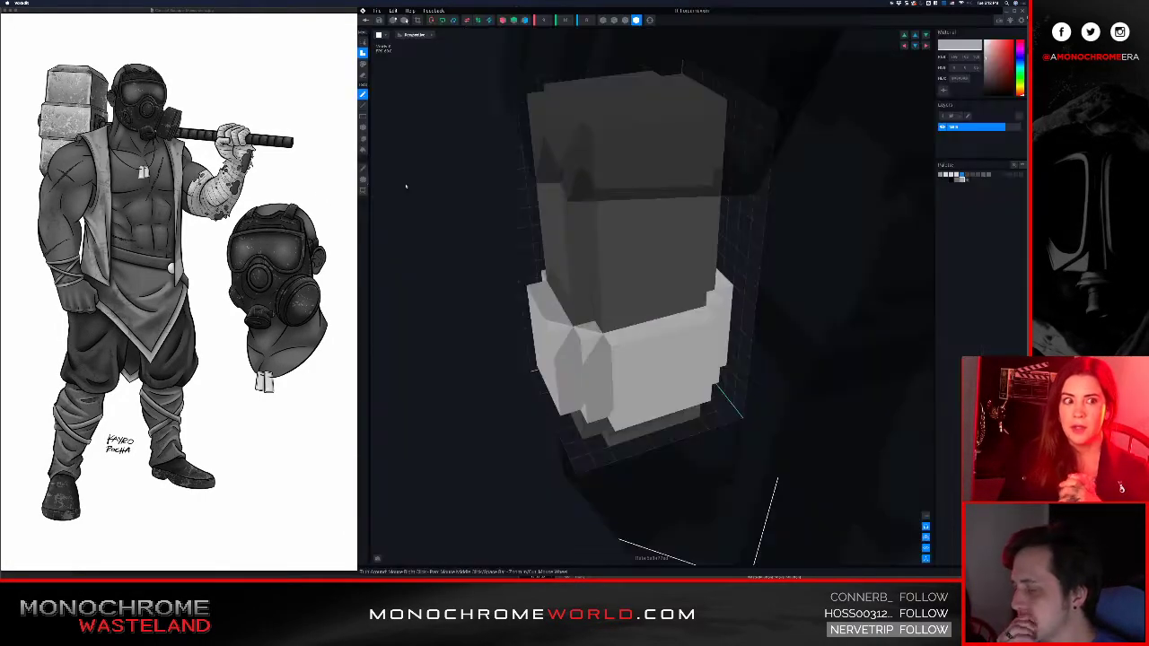
# - Paint an X of single voxels in a darker grey across the front of the forearm's light wrist wrap
pyautogui.moveTo(622, 363); pyautogui.dragTo(660, 392, button='right')
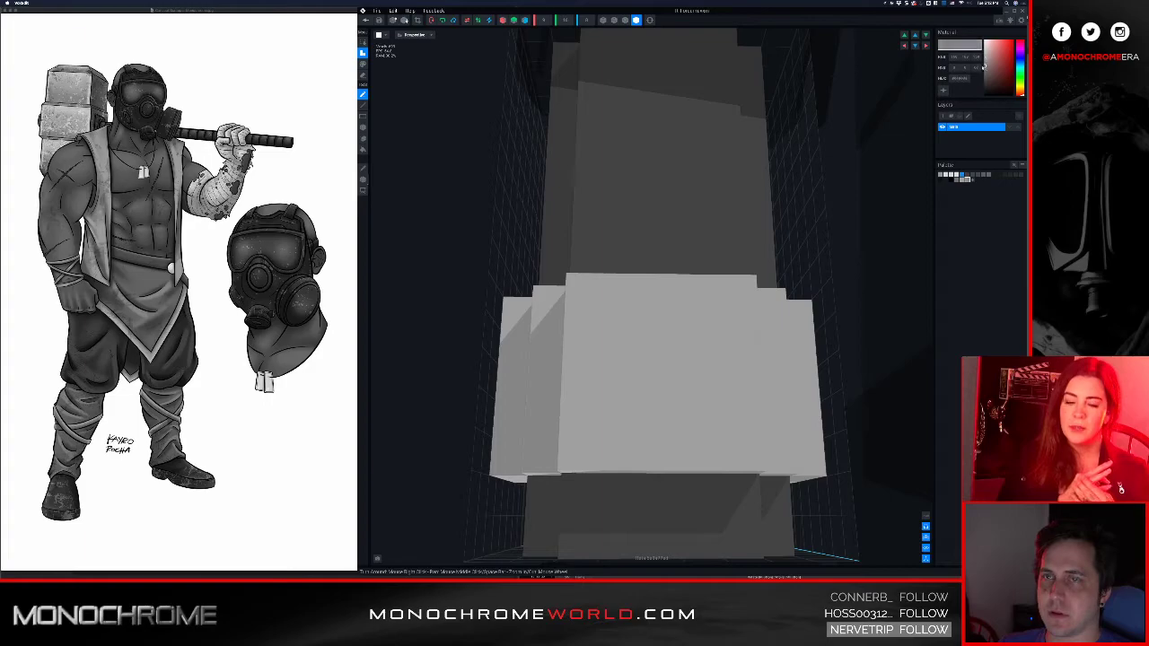
pyautogui.press('p')
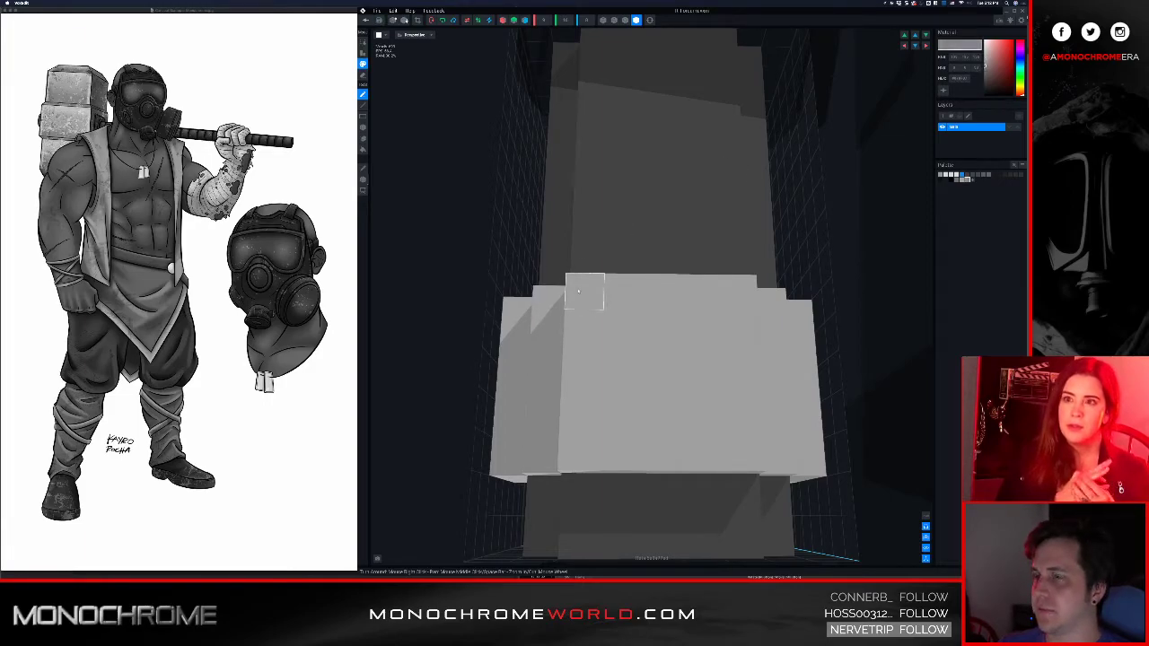
pyautogui.click(578, 291)
pyautogui.click(622, 328)
pyautogui.click(661, 367)
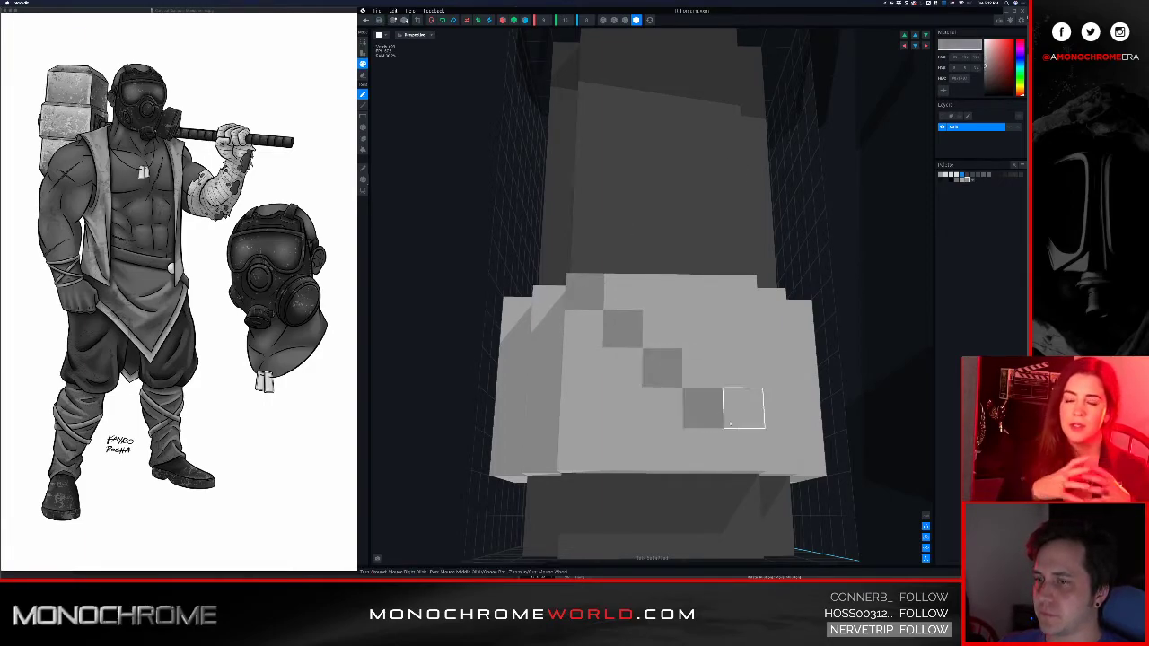
pyautogui.click(727, 420)
pyautogui.click(745, 446)
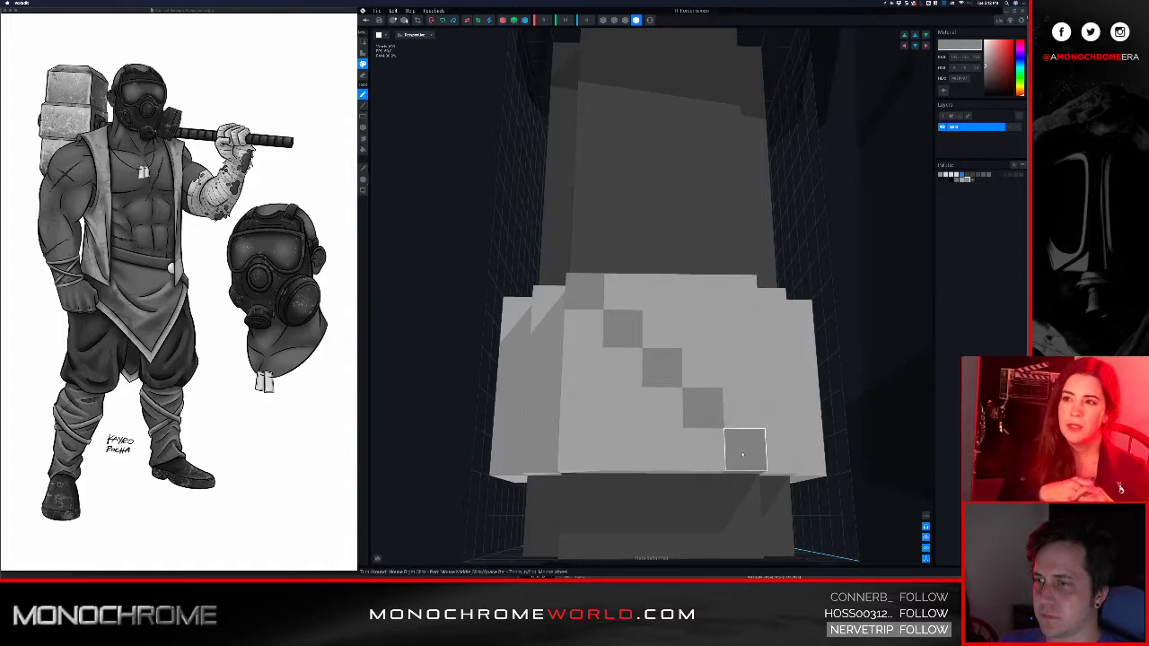
pyautogui.click(621, 407)
pyautogui.click(580, 446)
pyautogui.click(702, 330)
pyautogui.click(739, 294)
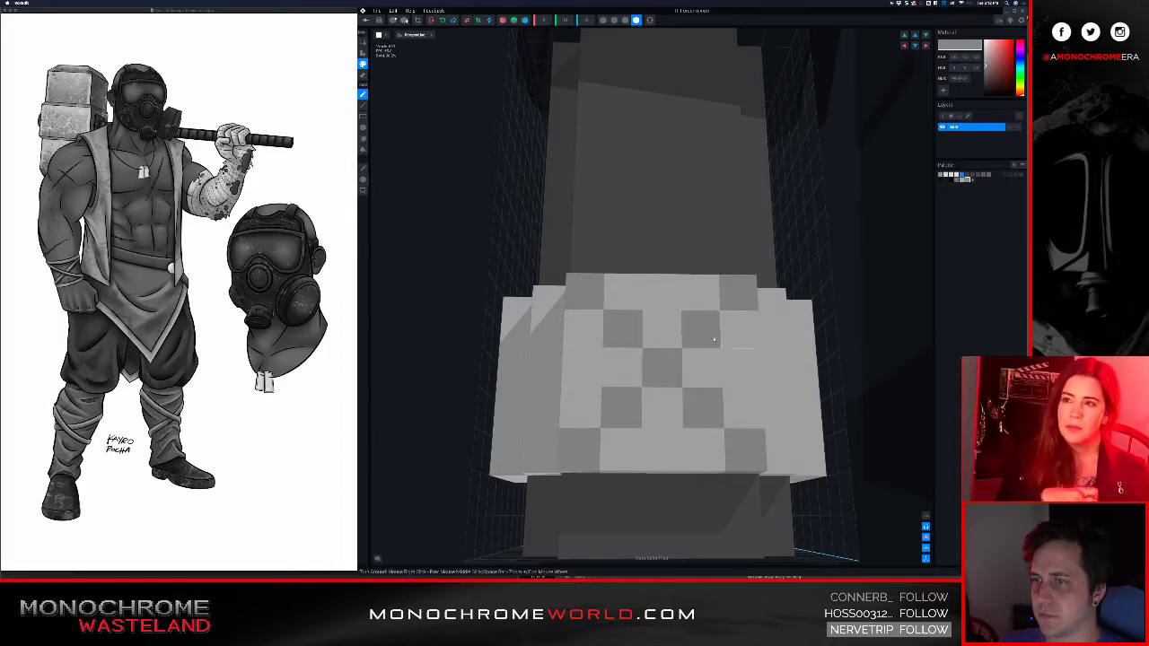
# - Save the right forearm model and return to the rig to view the patterned wrist wrap on the character
pyautogui.scroll(-5, 718, 314)
pyautogui.moveTo(579, 359); pyautogui.dragTo(657, 369, button='right')
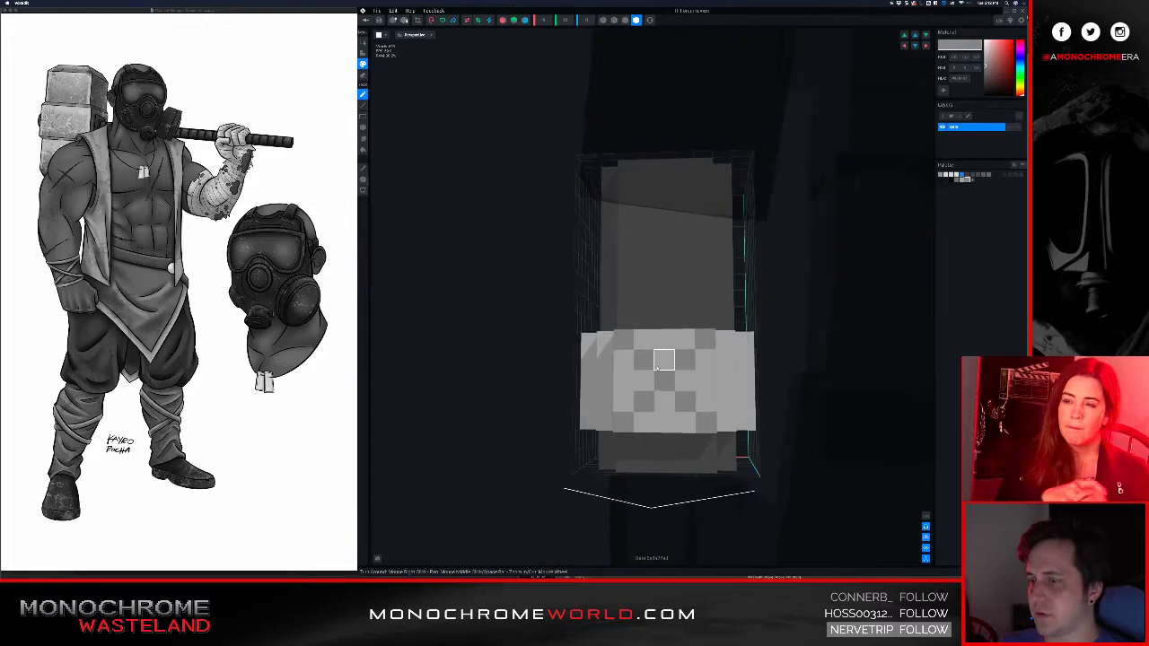
pyautogui.click(366, 20)
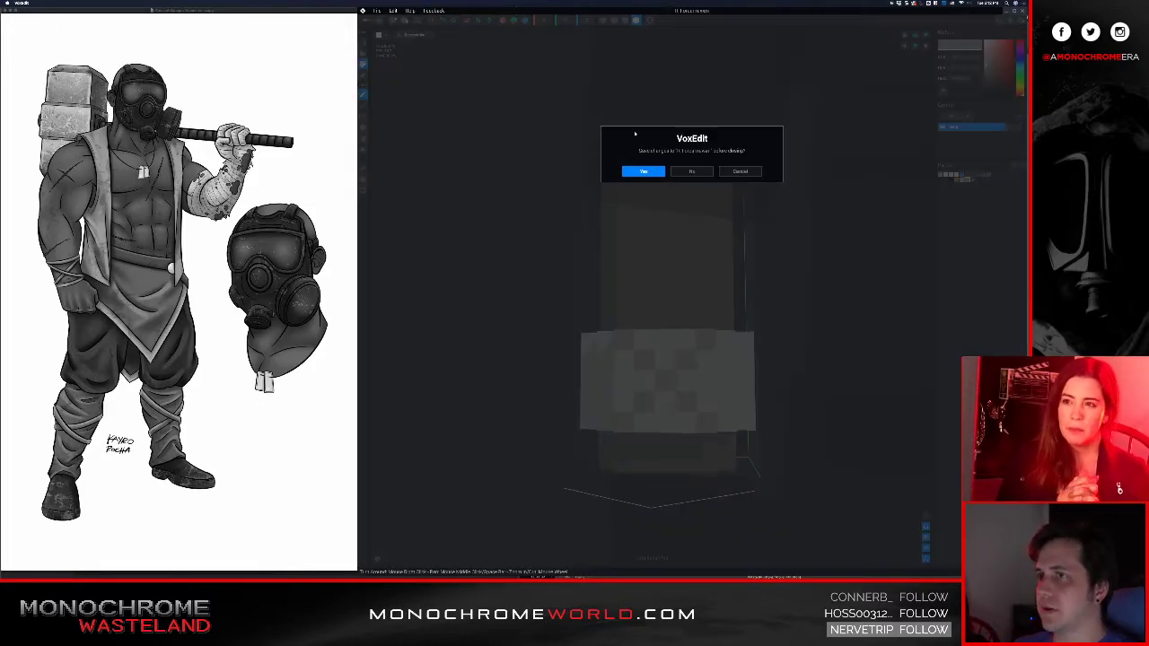
pyautogui.click(643, 171)
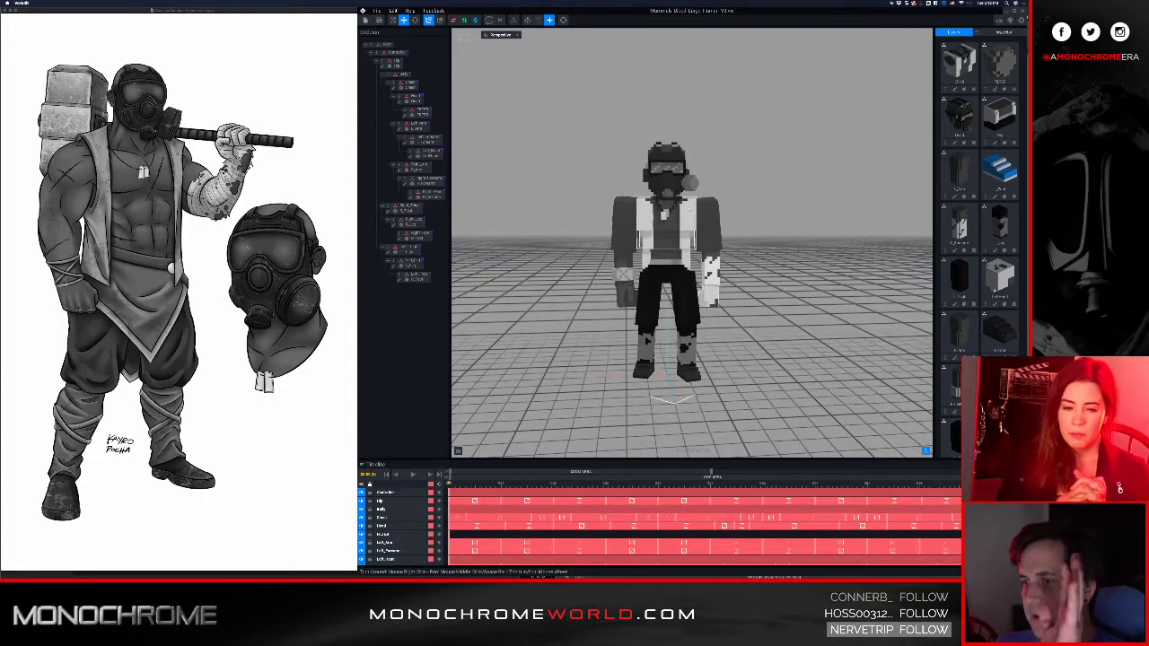
pyautogui.scroll(4, 689, 209)
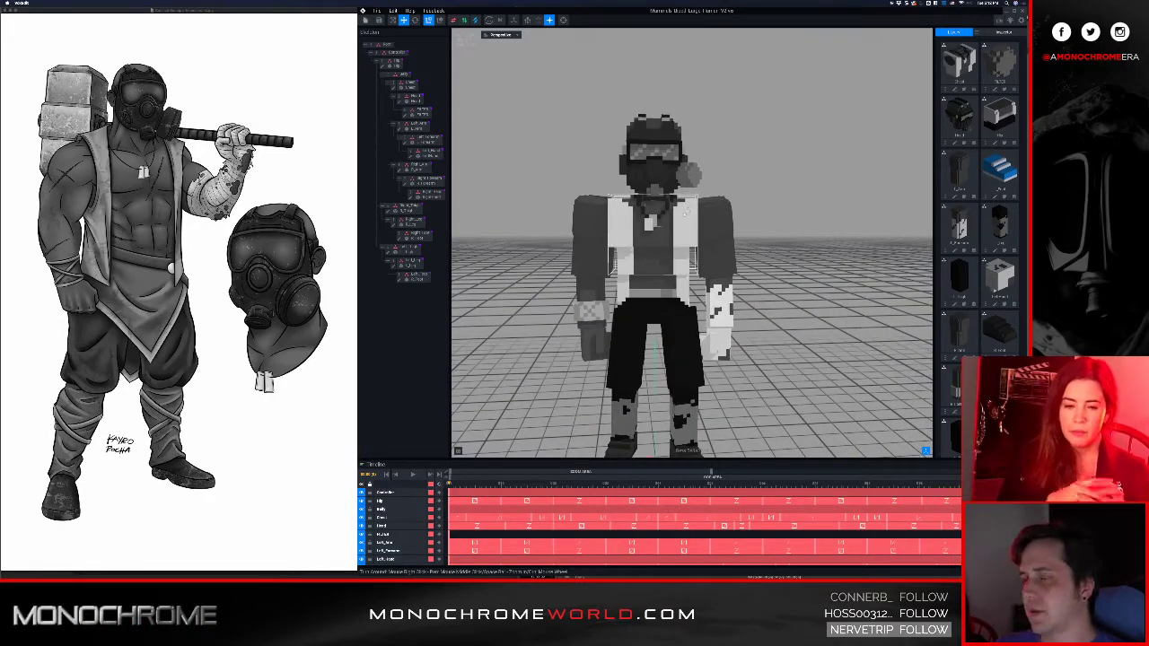
# - Examine the whole character on the rig from the front, the side and above, including the patterned wrist wrap
pyautogui.scroll(-2, 687, 211)
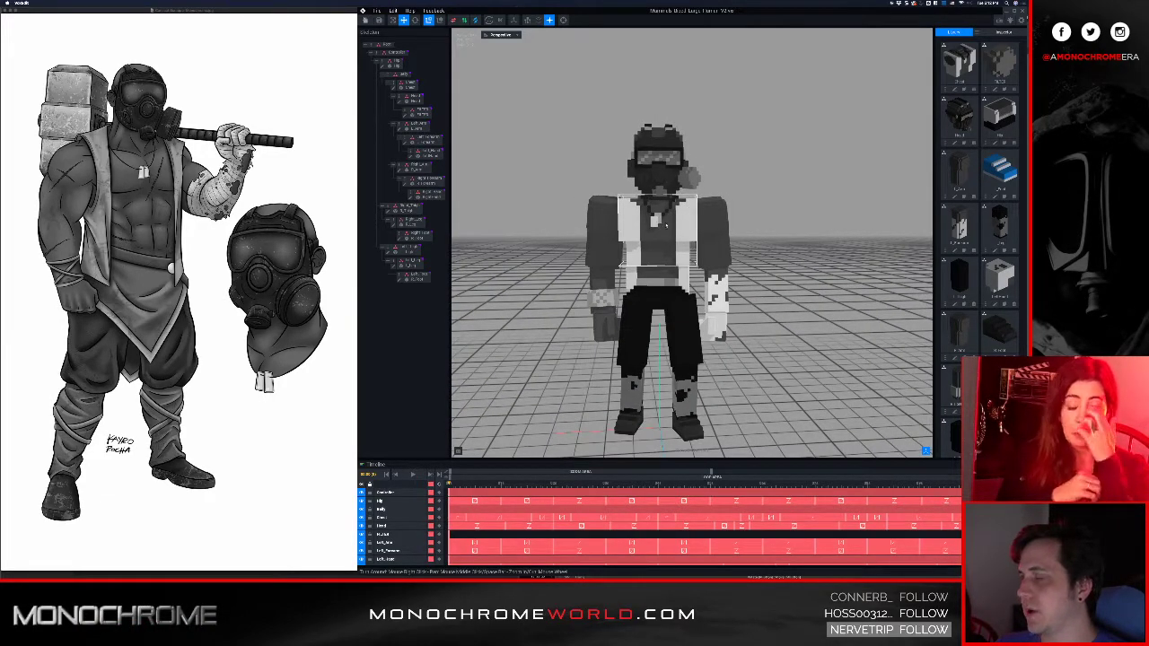
pyautogui.moveTo(689, 248)
pyautogui.mouseDown(button='right')
pyautogui.moveTo(494, 238)
pyautogui.moveTo(694, 197)
pyautogui.moveTo(691, 249)
pyautogui.mouseUp(button='right')
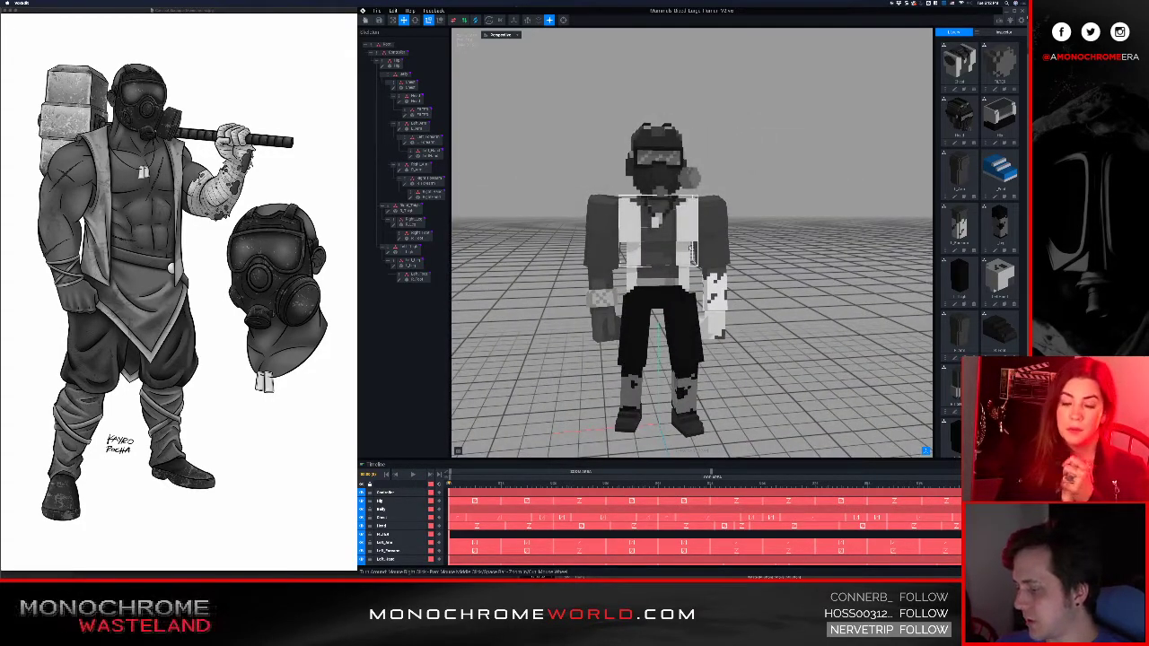
pyautogui.moveTo(674, 271); pyautogui.dragTo(677, 264, button='middle')
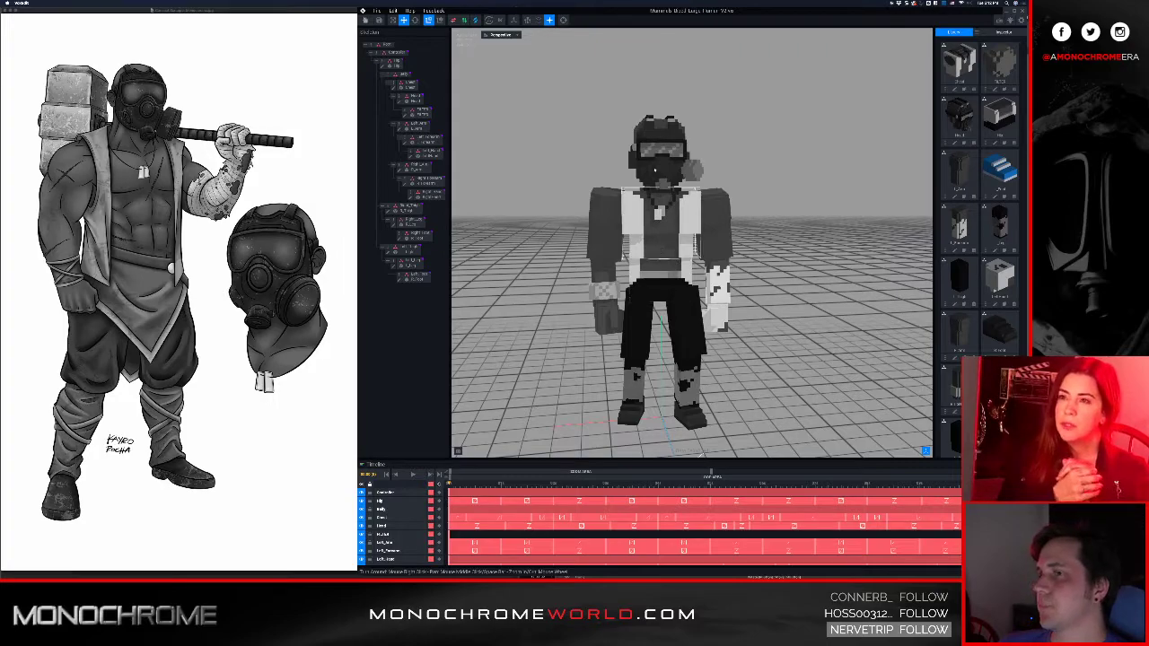
pyautogui.click(657, 213)
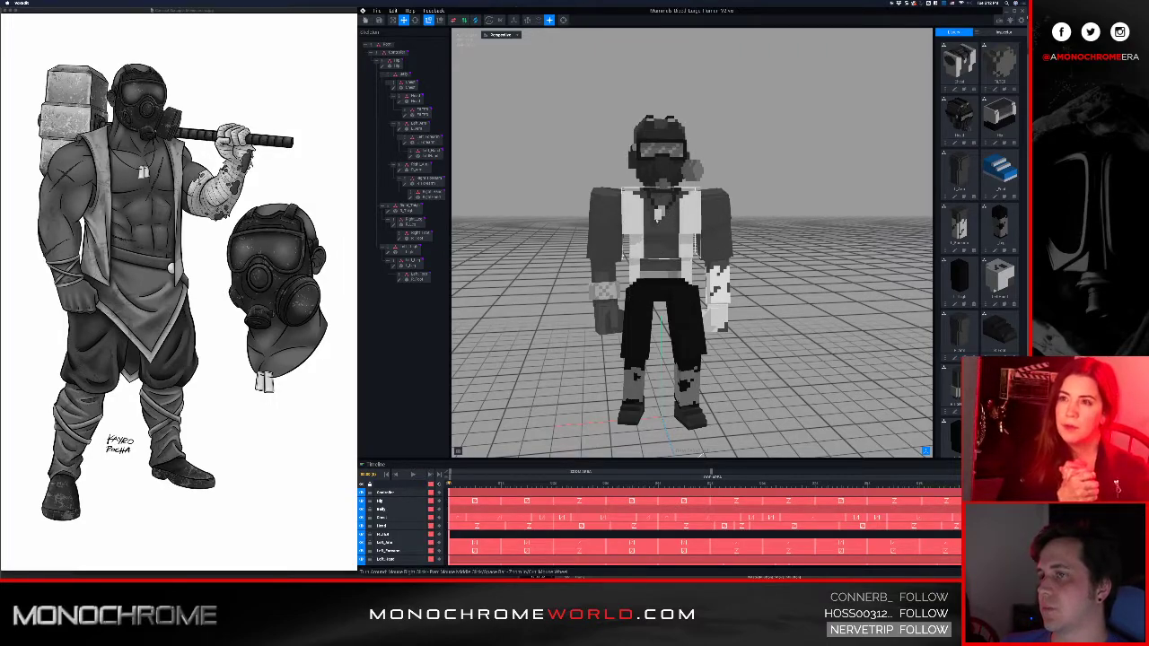
pyautogui.moveTo(655, 216); pyautogui.dragTo(579, 271, button='right')
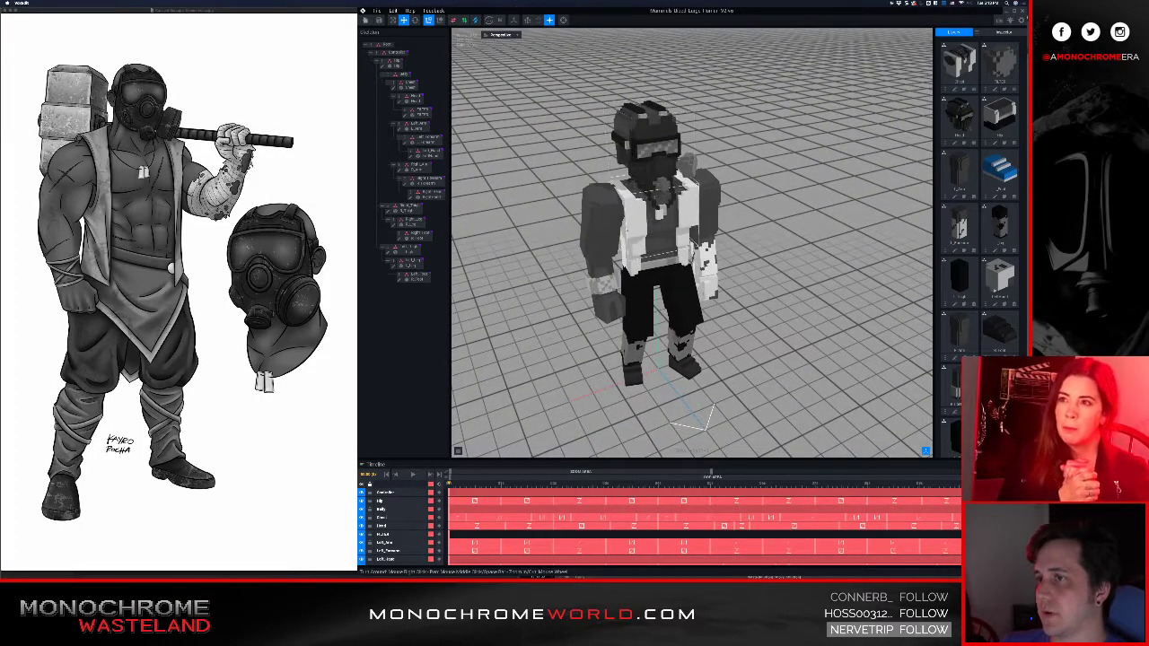
pyautogui.moveTo(662, 275); pyautogui.dragTo(605, 230, button='right')
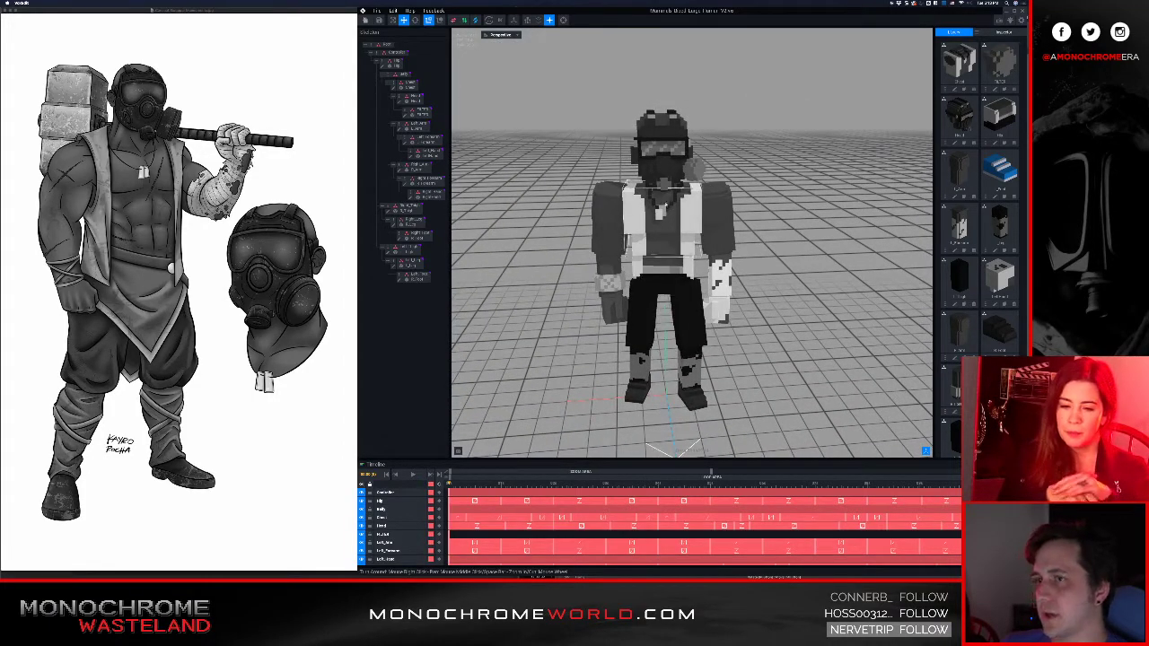
pyautogui.moveTo(688, 176); pyautogui.dragTo(672, 155, button='right')
pyautogui.moveTo(666, 224); pyautogui.dragTo(665, 224, button='right')
pyautogui.scroll(2, 666, 224)
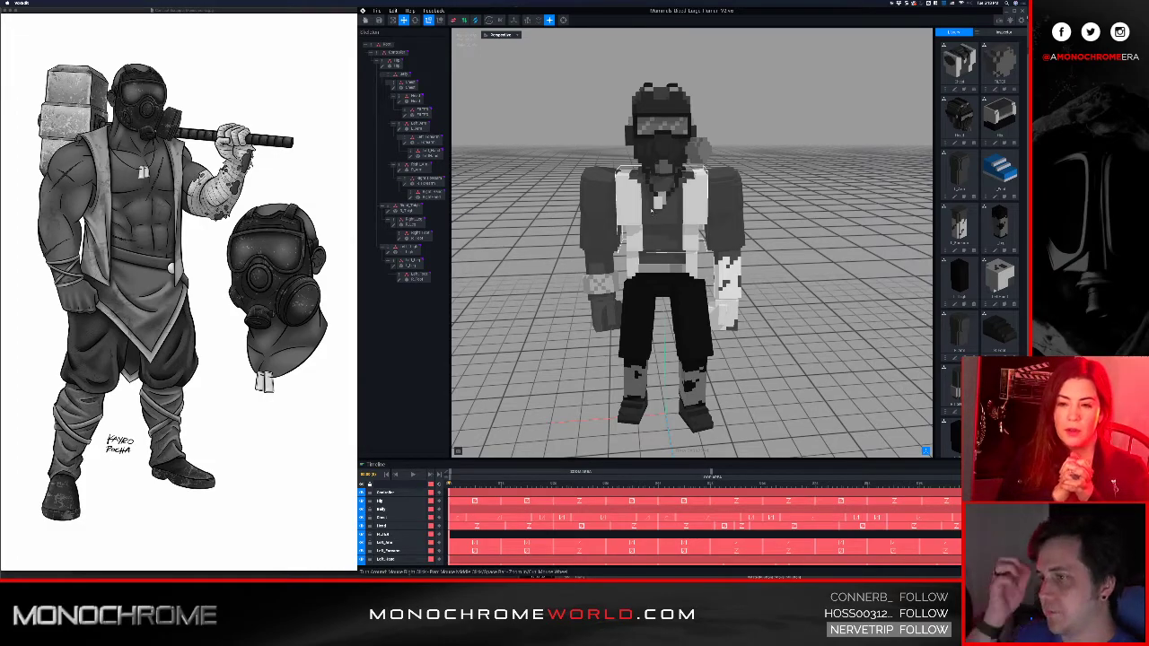
pyautogui.moveTo(696, 289)
pyautogui.mouseDown(button='right')
pyautogui.moveTo(619, 273)
pyautogui.moveTo(617, 345)
pyautogui.moveTo(695, 289)
pyautogui.moveTo(684, 301)
pyautogui.mouseUp(button='right')
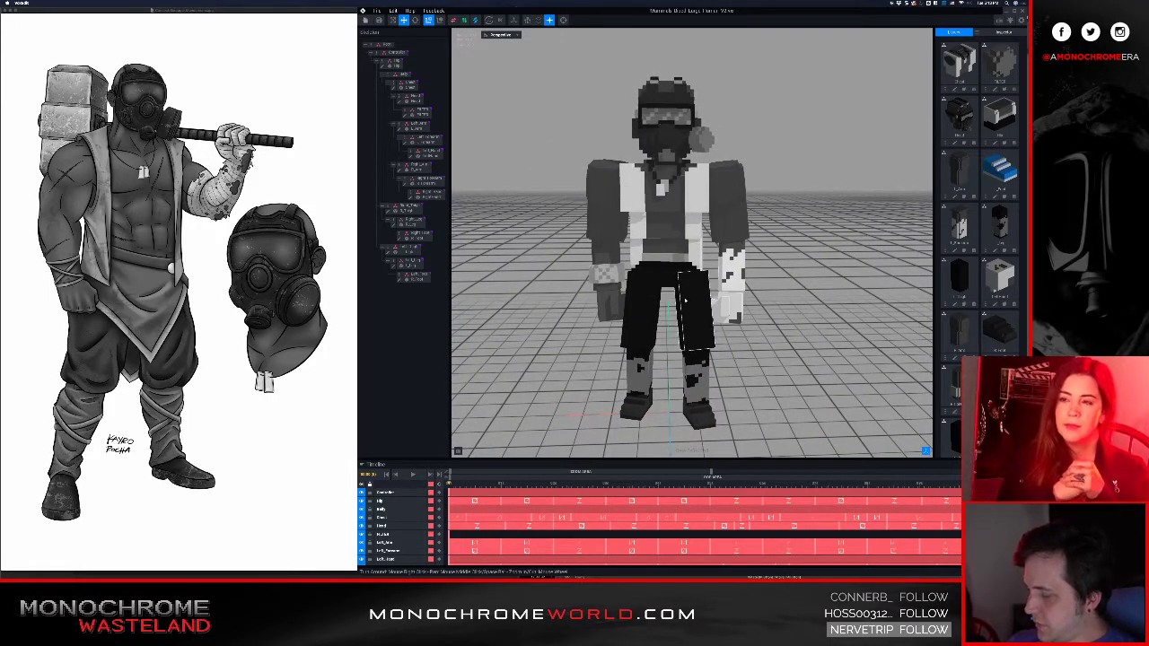
# - Check the character's torso, trousers and mask up close, and save the rig
pyautogui.scroll(5, 685, 301)
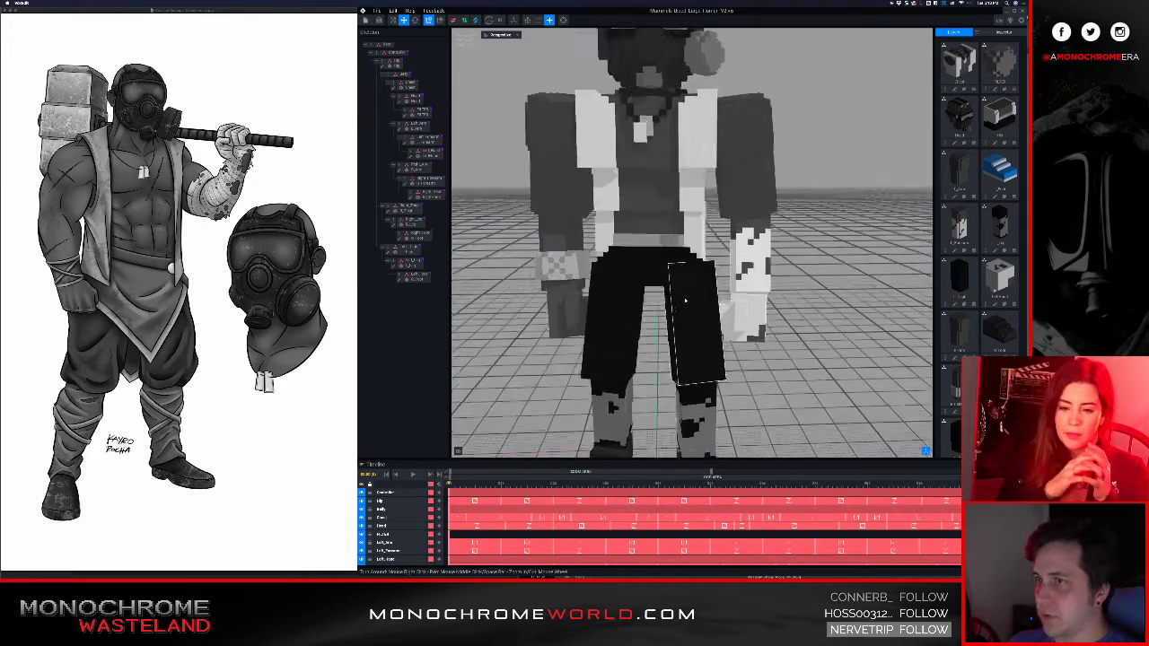
pyautogui.moveTo(685, 301); pyautogui.dragTo(721, 408, button='middle')
pyautogui.moveTo(669, 170); pyautogui.dragTo(682, 256, button='right')
pyautogui.scroll(-5, 680, 253)
pyautogui.scroll(3, 679, 254)
pyautogui.press('super+s')
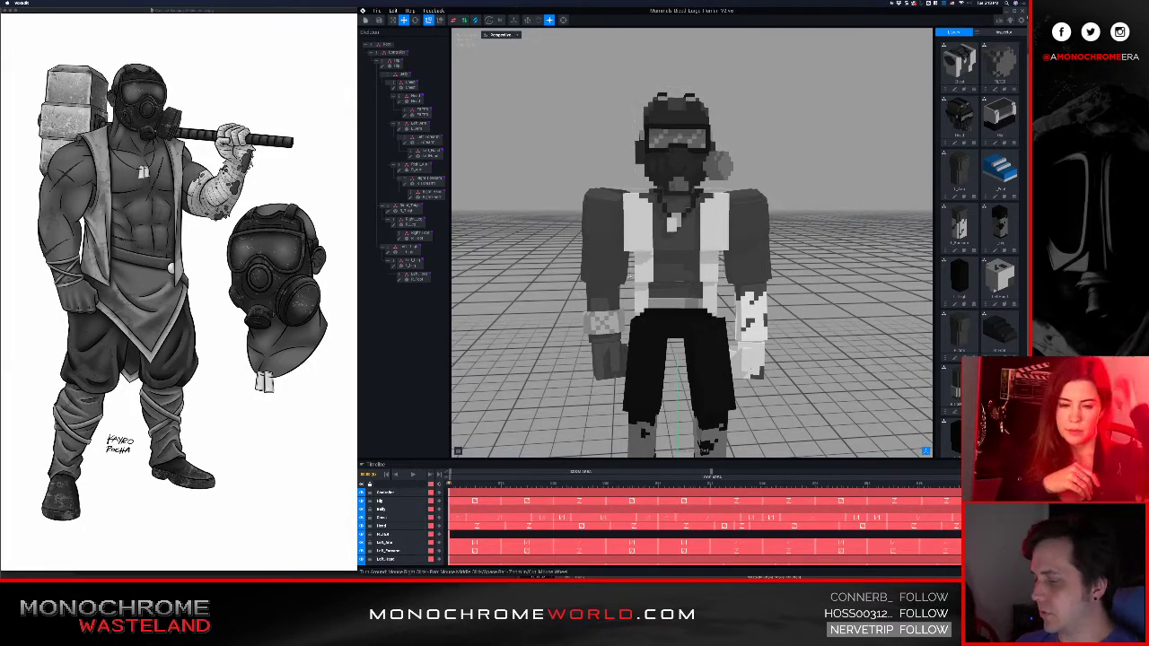
# - Examine the full figure from the front, checking the head, vest, waist and leg wraps
pyautogui.scroll(-2, 638, 330)
pyautogui.moveTo(668, 359); pyautogui.dragTo(673, 321, button='middle')
pyautogui.scroll(2, 673, 319)
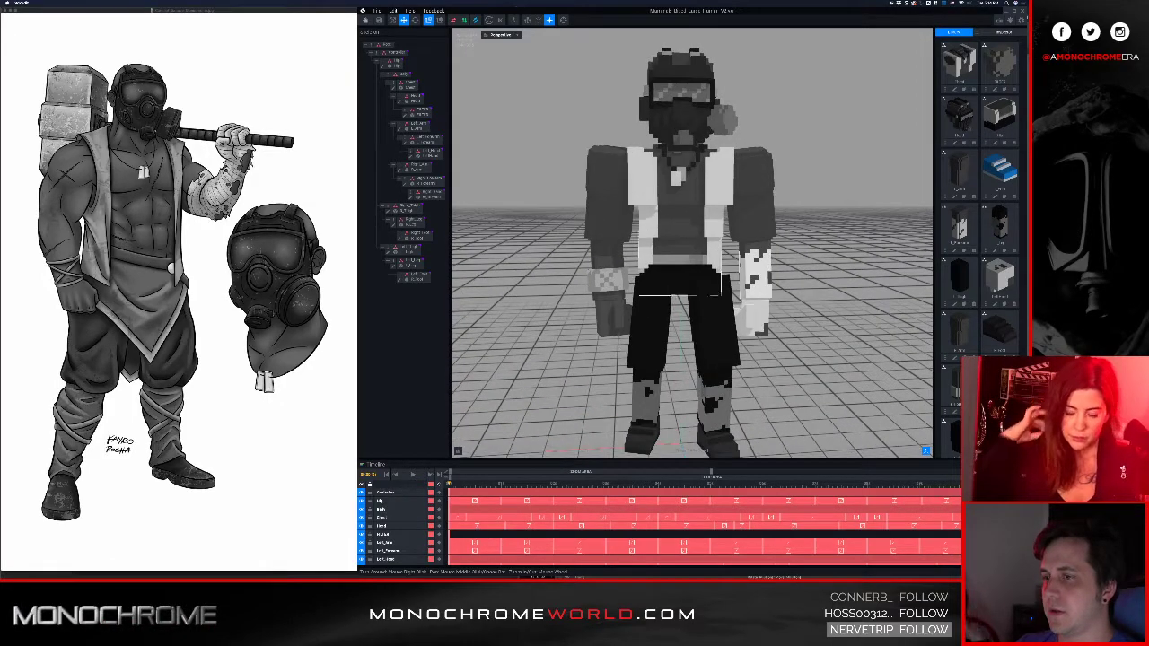
pyautogui.scroll(1, 677, 278)
pyautogui.moveTo(678, 278); pyautogui.dragTo(678, 281, button='right')
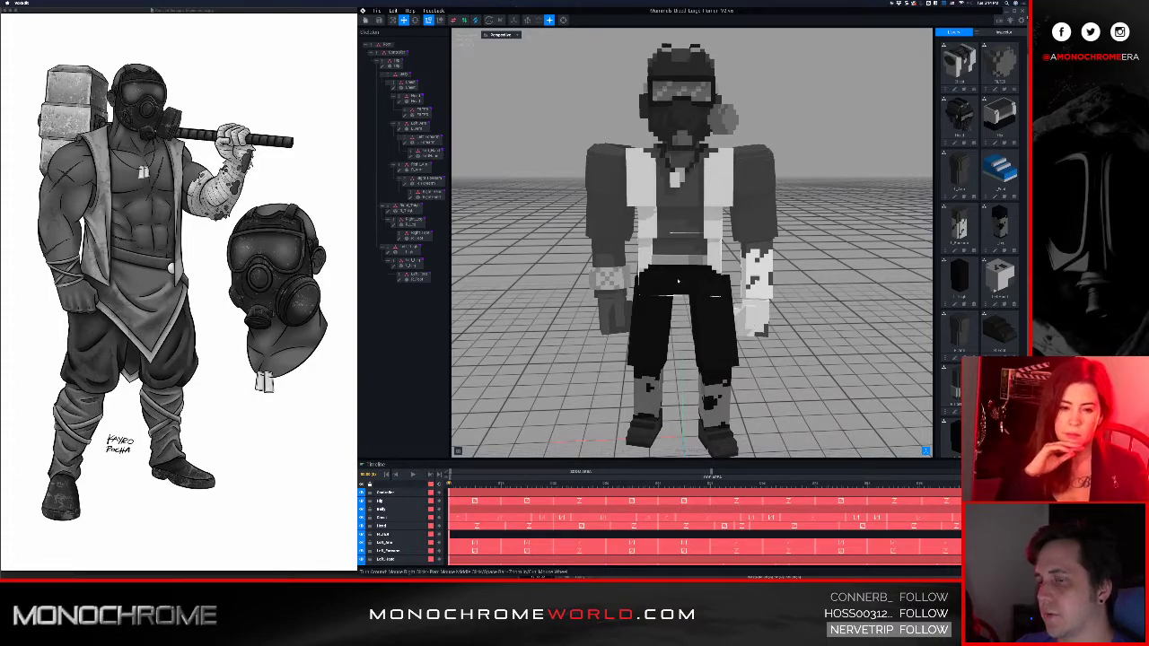
pyautogui.scroll(-1, 678, 281)
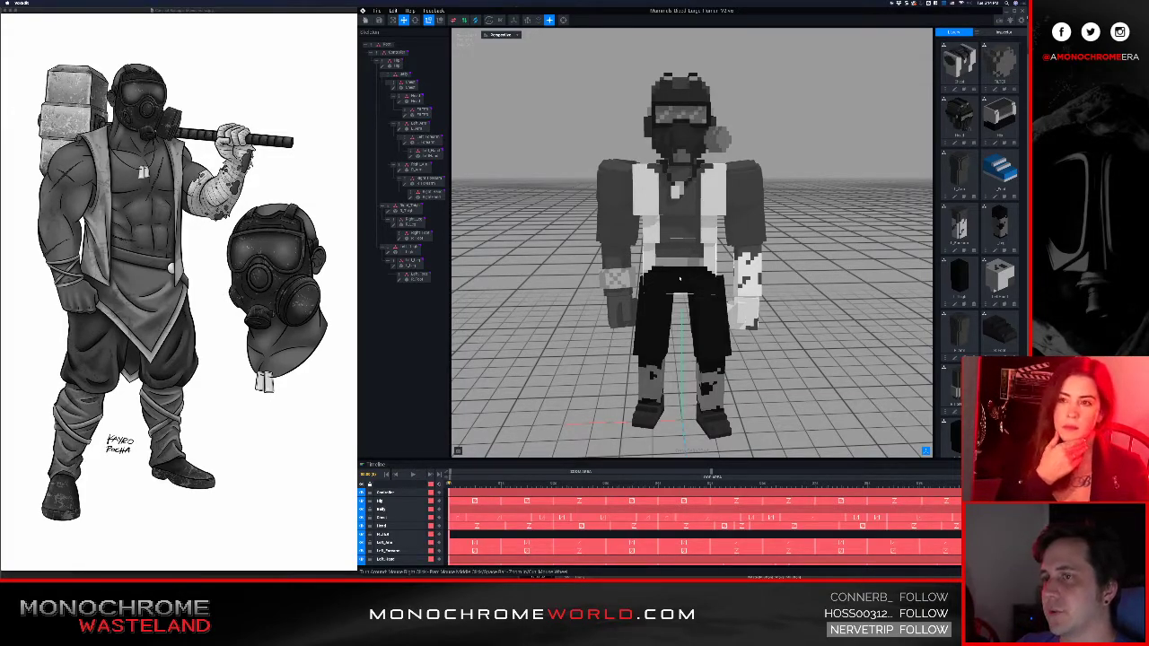
pyautogui.scroll(1, 699, 207)
pyautogui.moveTo(704, 204)
pyautogui.mouseDown(button='right')
pyautogui.moveTo(561, 206)
pyautogui.moveTo(704, 204)
pyautogui.mouseUp(button='right')
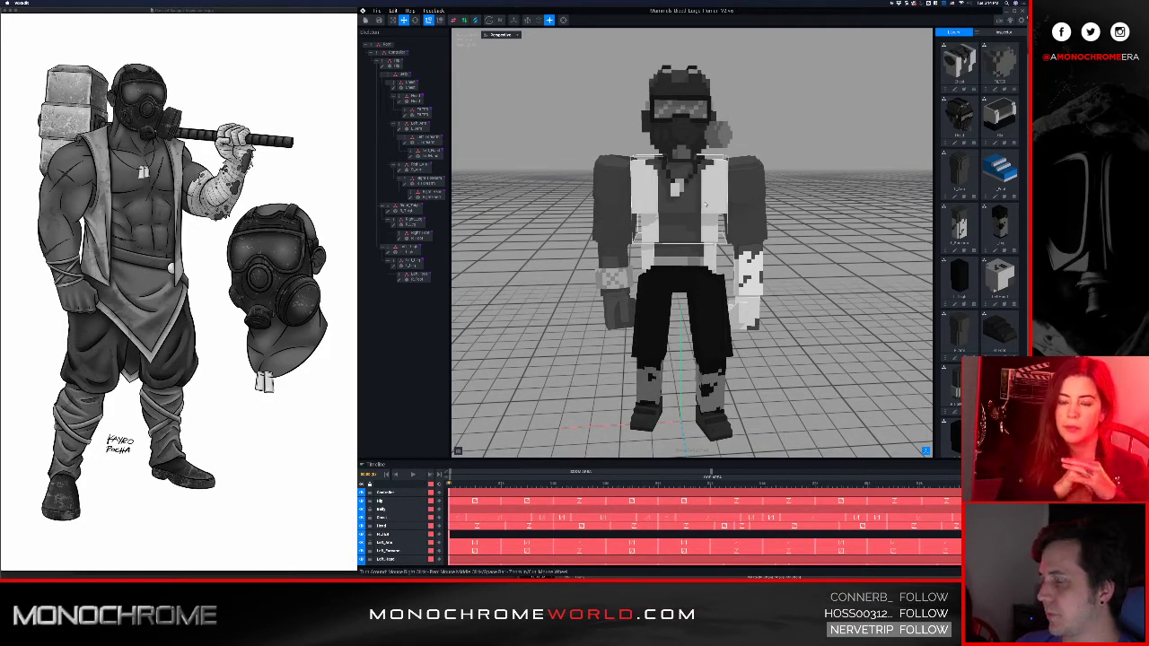
pyautogui.click(717, 67)
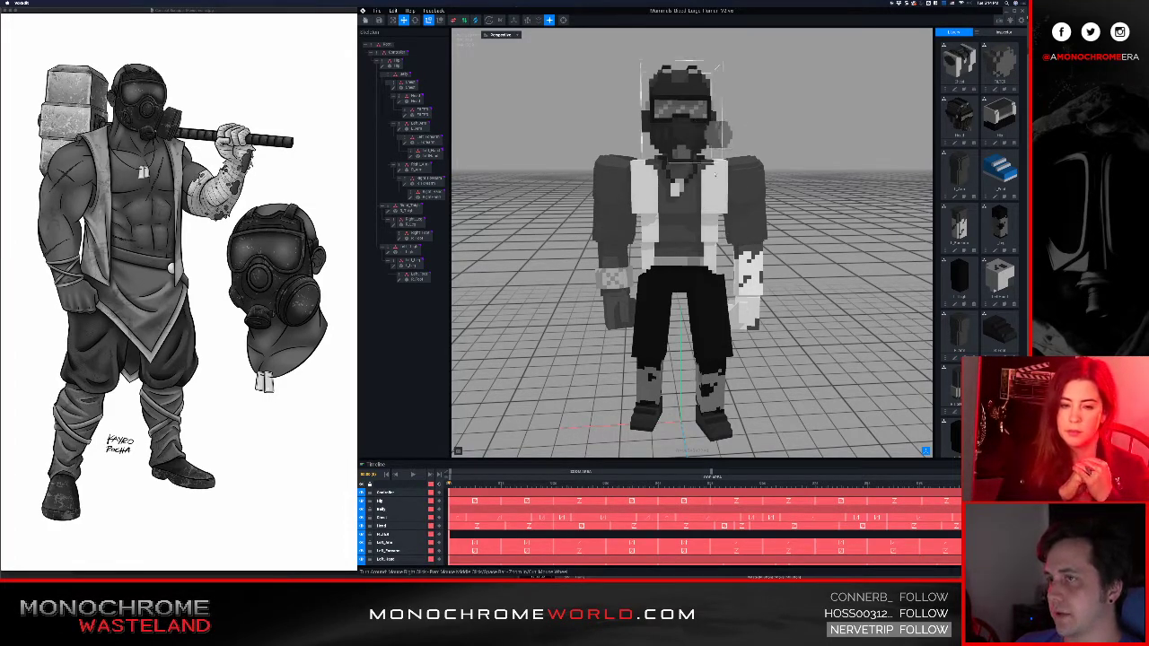
pyautogui.click(658, 179)
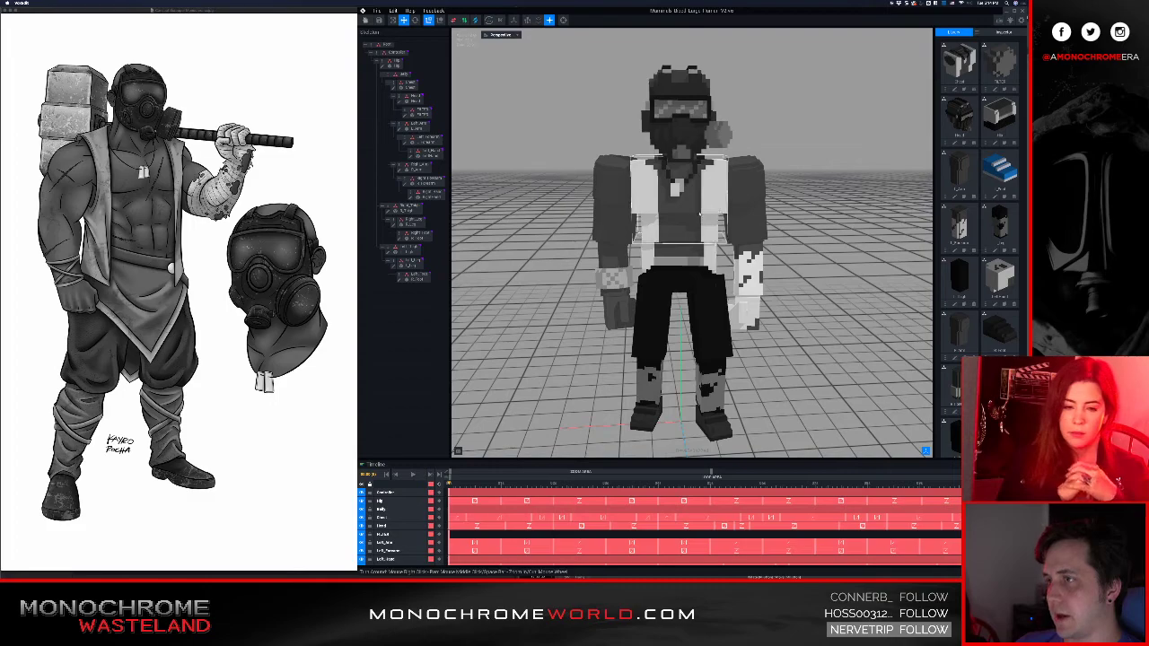
pyautogui.scroll(-2, 691, 211)
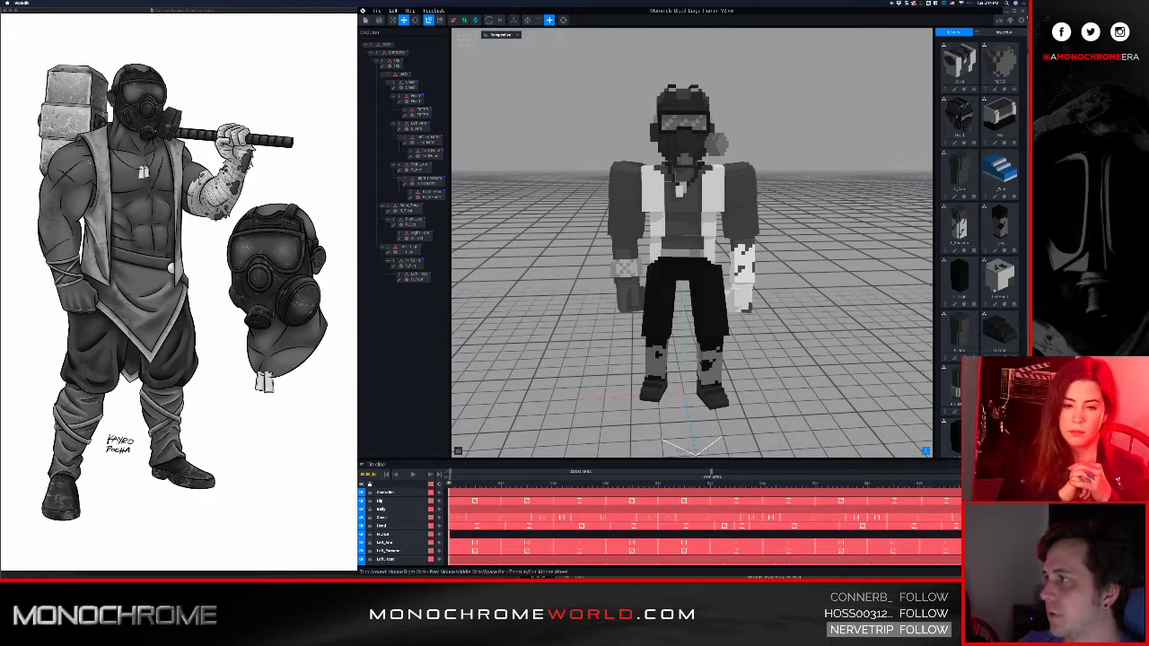
# - Compare the character with the reference drawing, looking at the mask, vest and arms from near and far
pyautogui.click(207, 98)
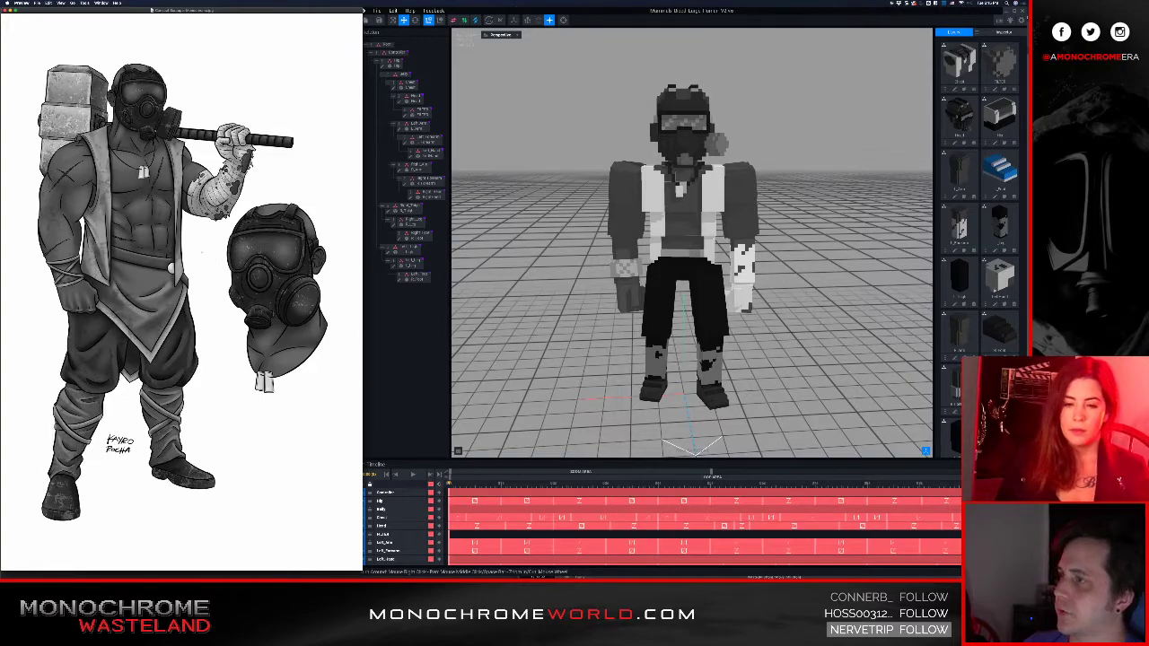
pyautogui.click(752, 208)
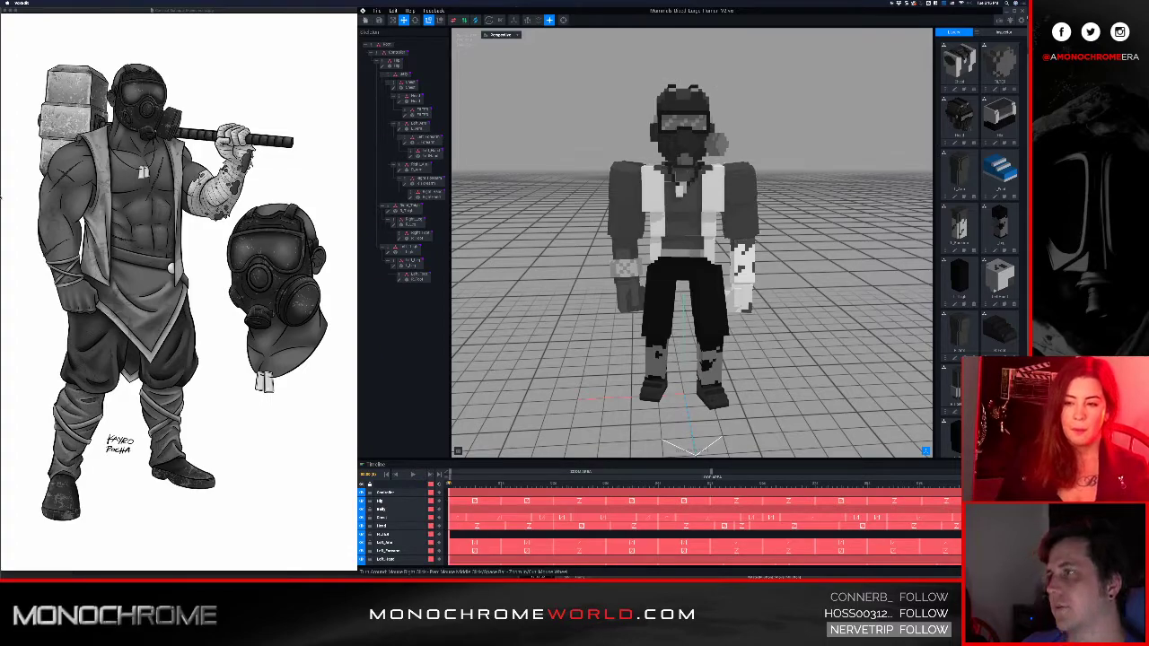
pyautogui.click(196, 75)
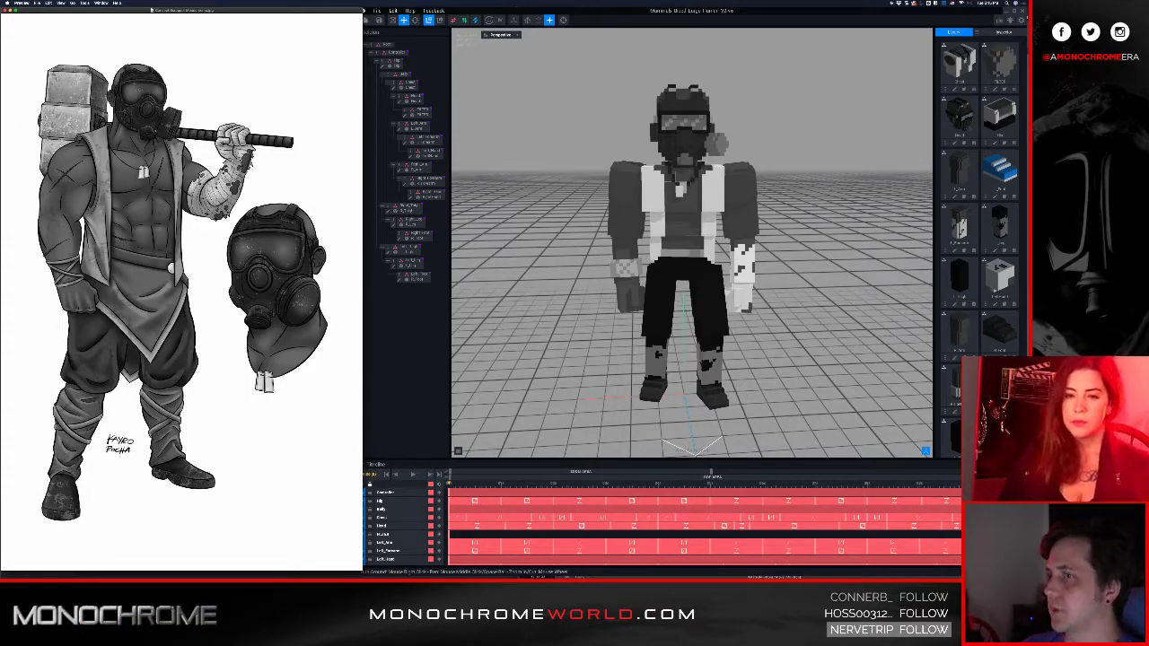
pyautogui.click(753, 176)
pyautogui.moveTo(753, 176); pyautogui.dragTo(715, 193, button='right')
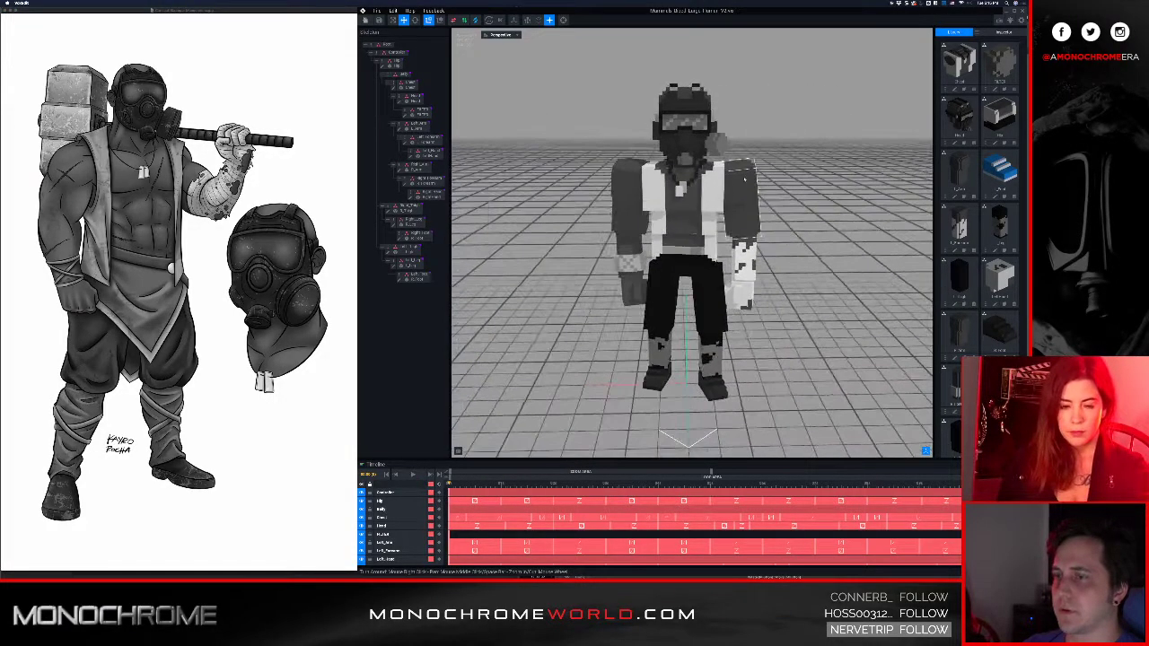
pyautogui.scroll(5, 715, 193)
pyautogui.scroll(-4, 715, 193)
pyautogui.scroll(3, 715, 193)
pyautogui.scroll(-3, 716, 193)
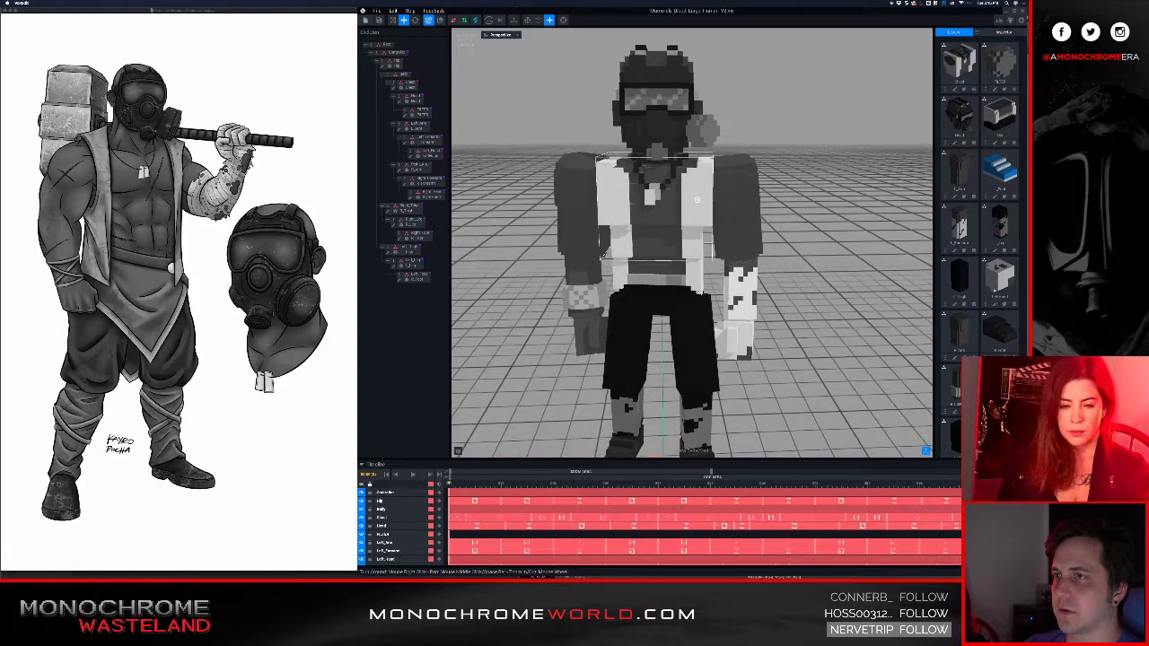